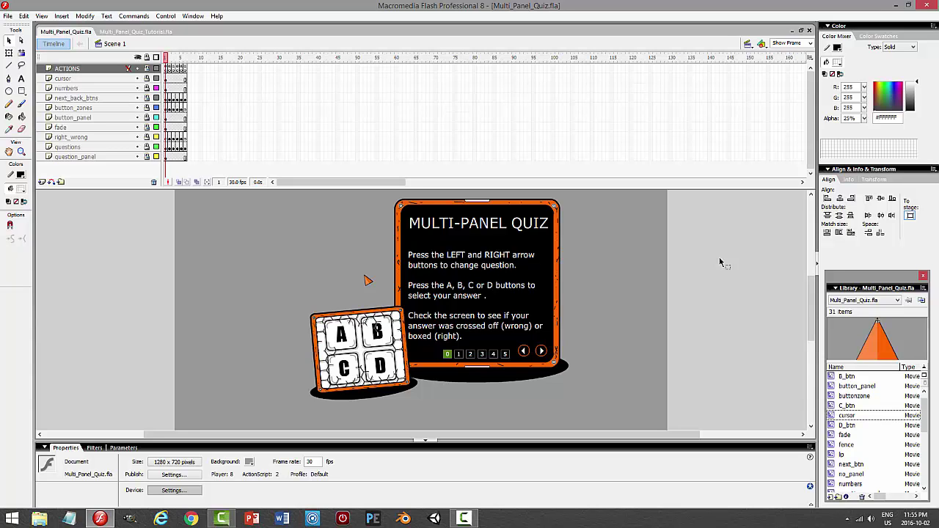
Test the quiz movie and page back and forth between Question 1 and Question 2.
{"action": "key", "text": "ctrl+Return"}
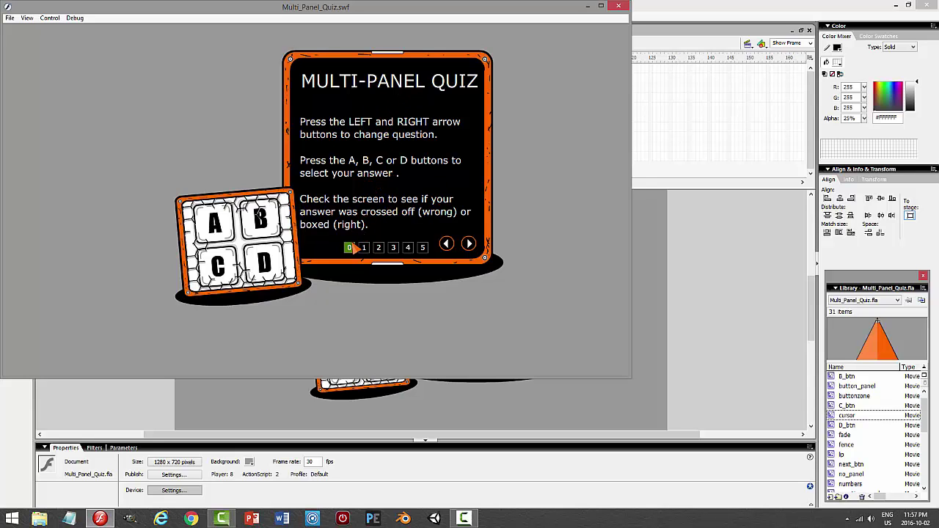
{"action": "left_click", "coordinate": [469, 244]}
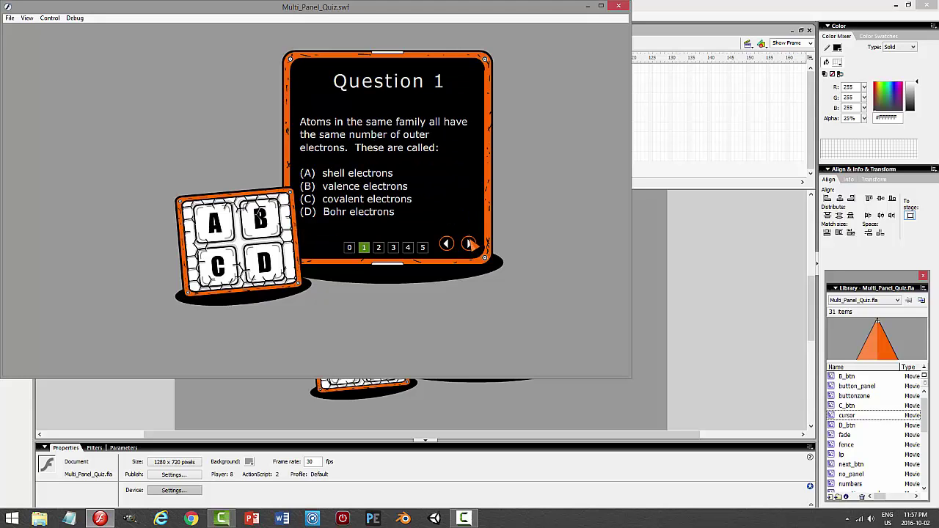
{"action": "left_click", "coordinate": [470, 247]}
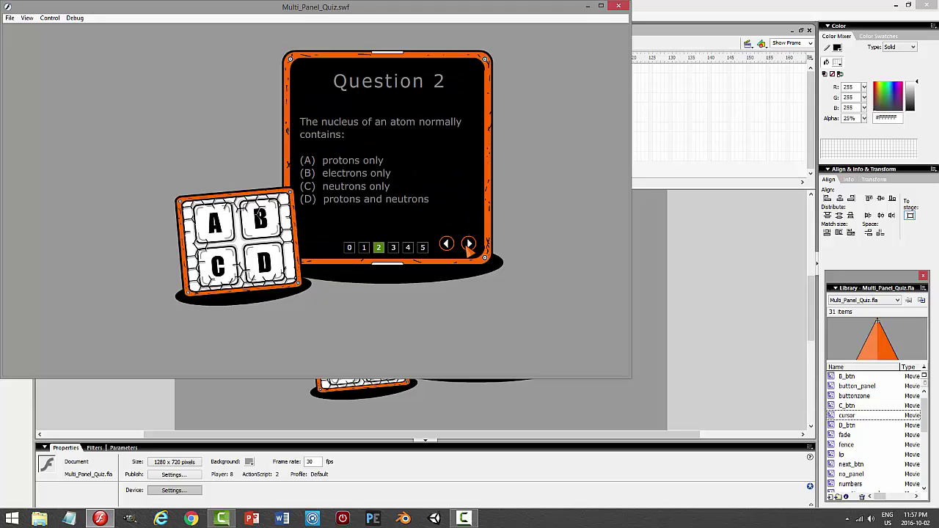
{"action": "left_click", "coordinate": [446, 244]}
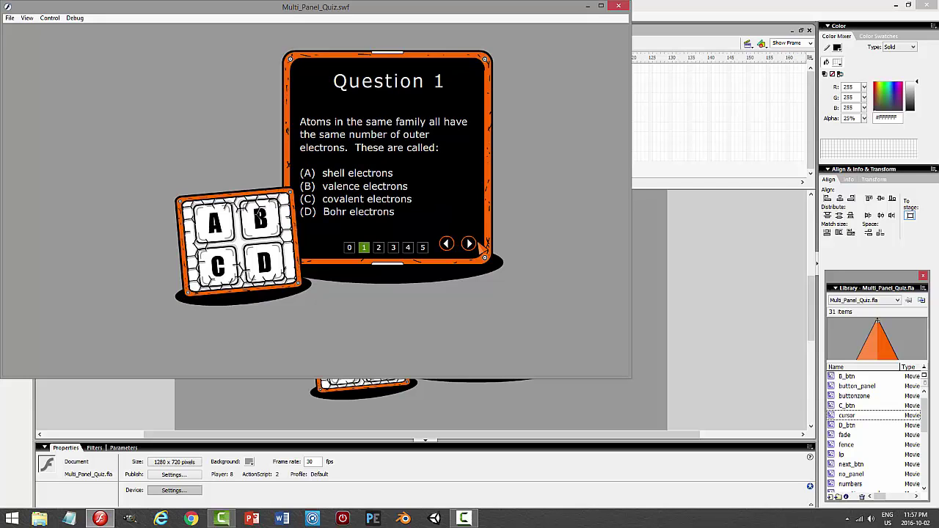
{"action": "left_click", "coordinate": [469, 245]}
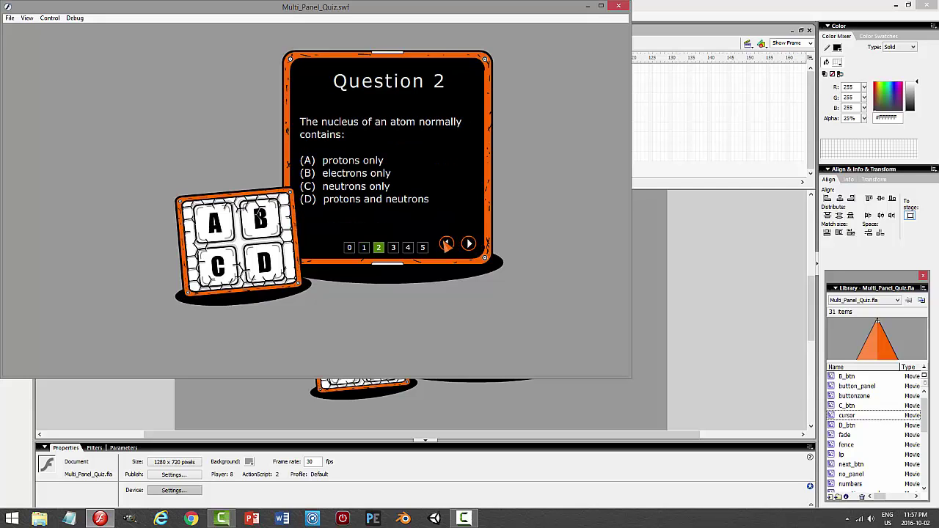
{"action": "left_click", "coordinate": [445, 243]}
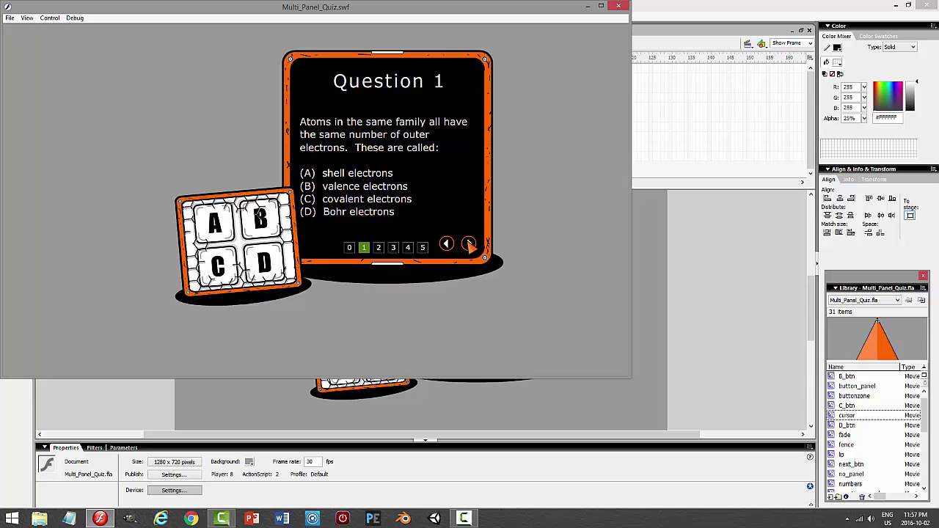
{"action": "left_click", "coordinate": [469, 244]}
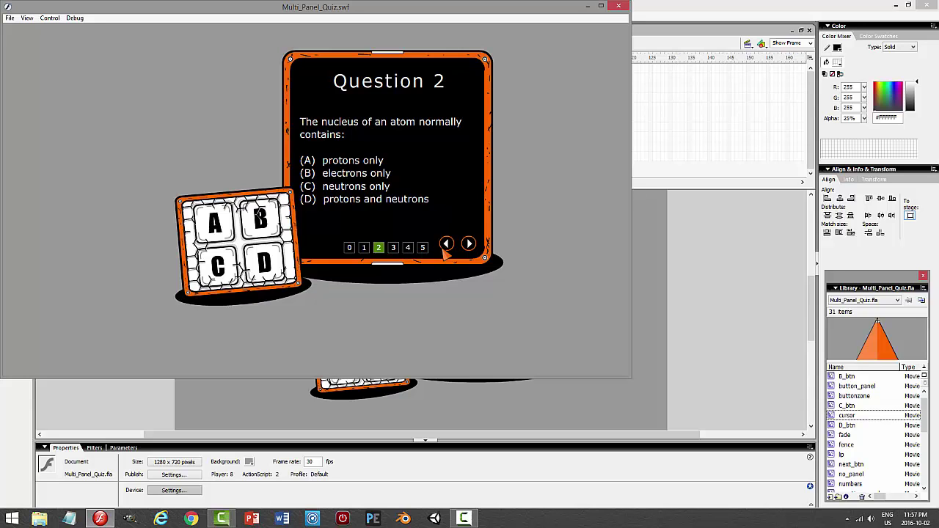
Advance the quiz to Question 3 and try its answer choices, including B and A.
{"action": "left_click", "coordinate": [469, 246]}
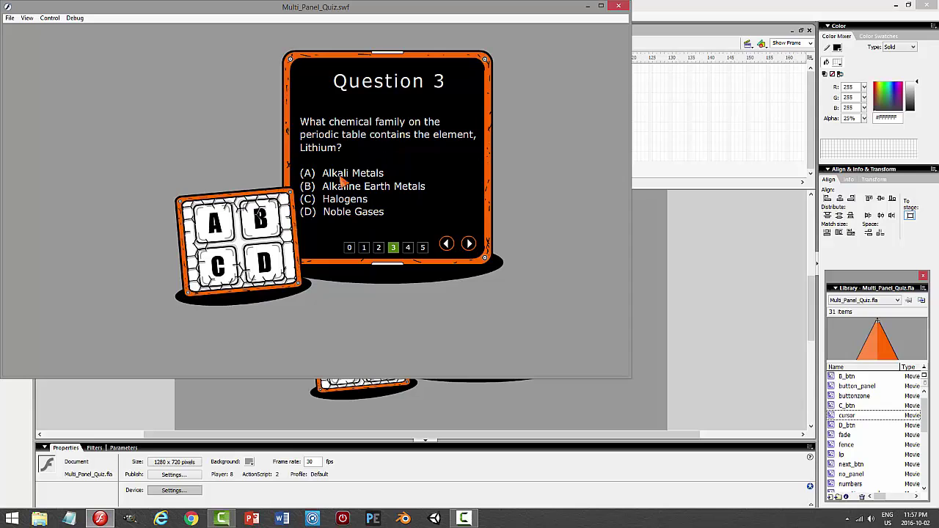
{"action": "left_click", "coordinate": [268, 222]}
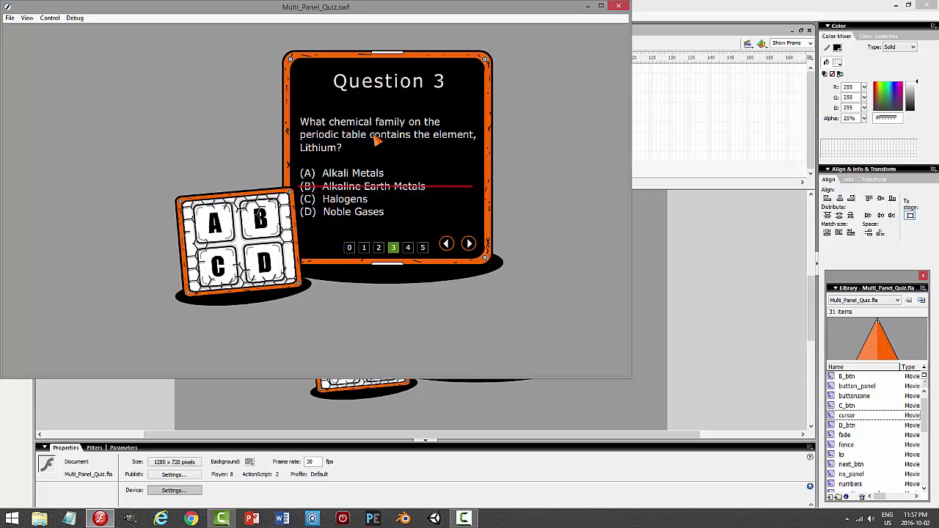
{"action": "left_click", "coordinate": [212, 233]}
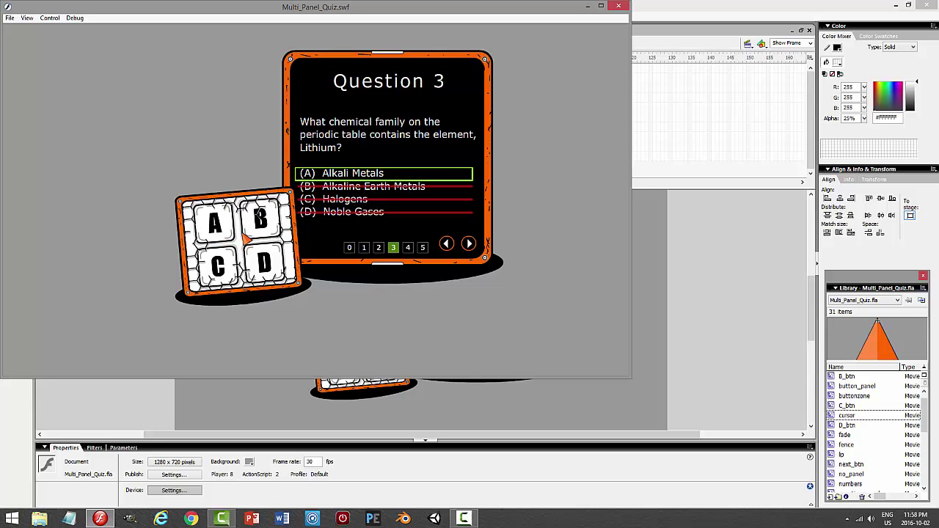
Page back to Question 2 and go forward through THE END to the quiz's title page.
{"action": "left_click", "coordinate": [447, 245]}
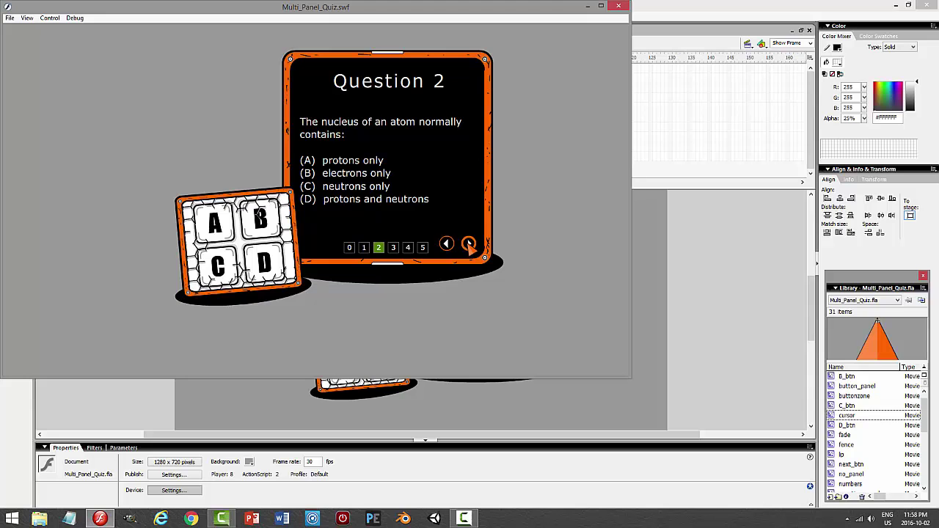
{"action": "left_click", "coordinate": [468, 243]}
{"action": "left_click", "coordinate": [468, 244]}
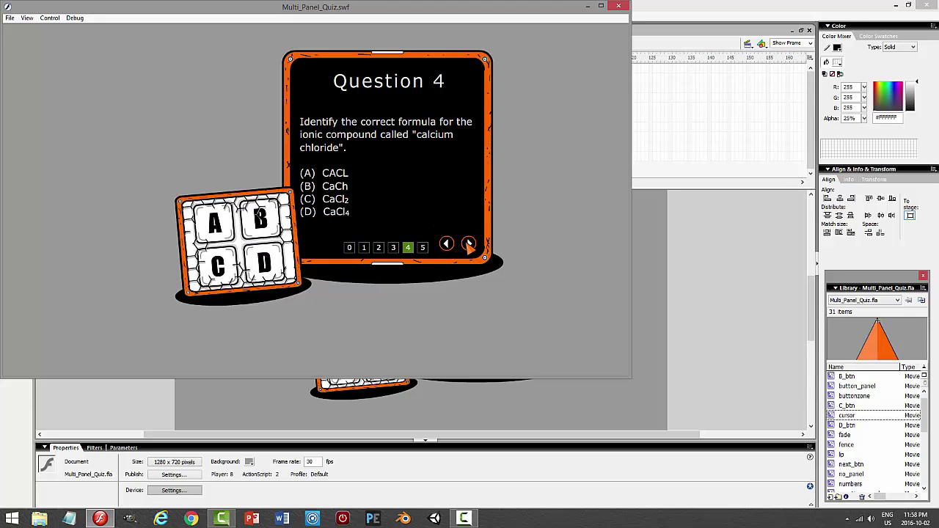
{"action": "left_click", "coordinate": [467, 244]}
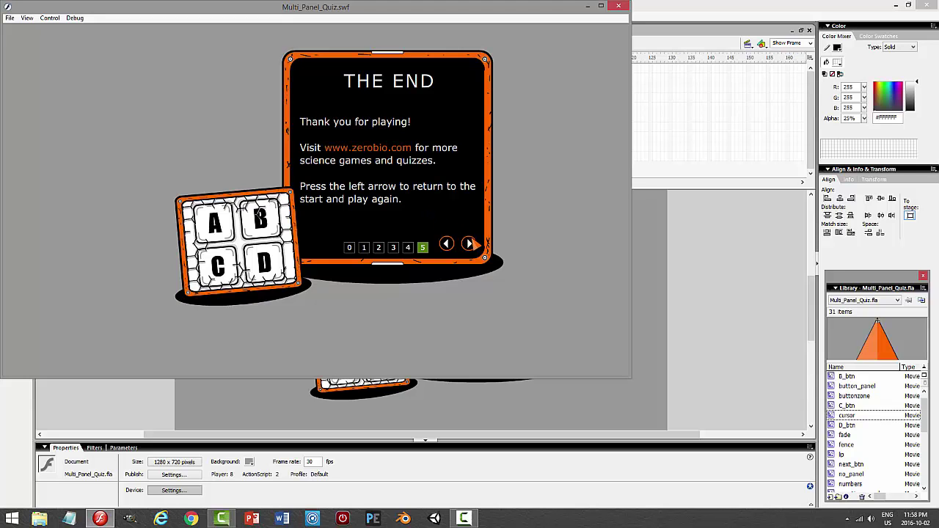
{"action": "left_click", "coordinate": [473, 245]}
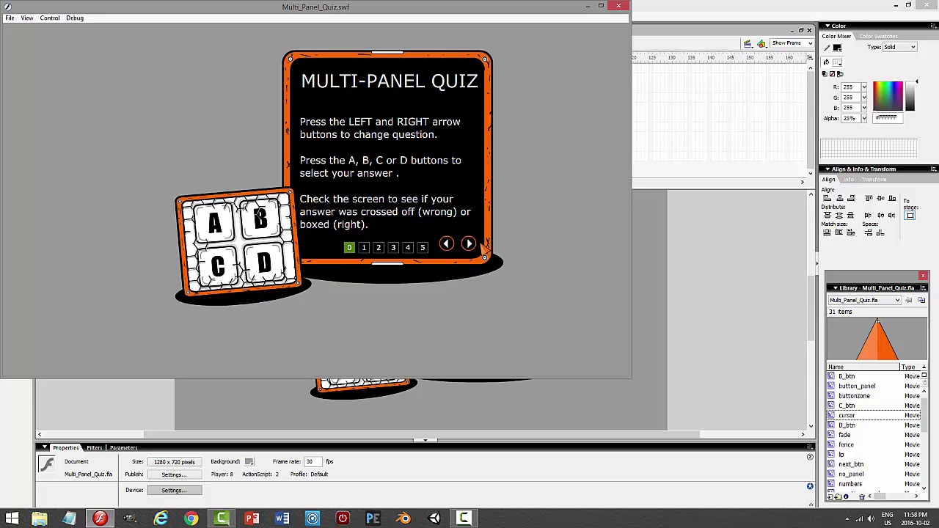
Page forward through all the questions to THE END and close the test movie.
{"action": "left_click", "coordinate": [468, 244]}
{"action": "left_click", "coordinate": [468, 245]}
{"action": "left_click", "coordinate": [468, 244]}
{"action": "left_click", "coordinate": [468, 244]}
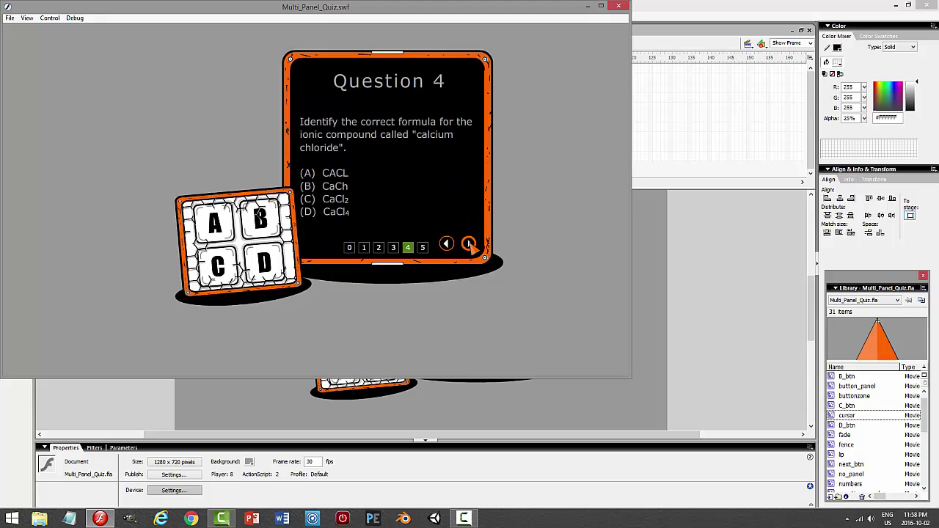
{"action": "left_click", "coordinate": [468, 244]}
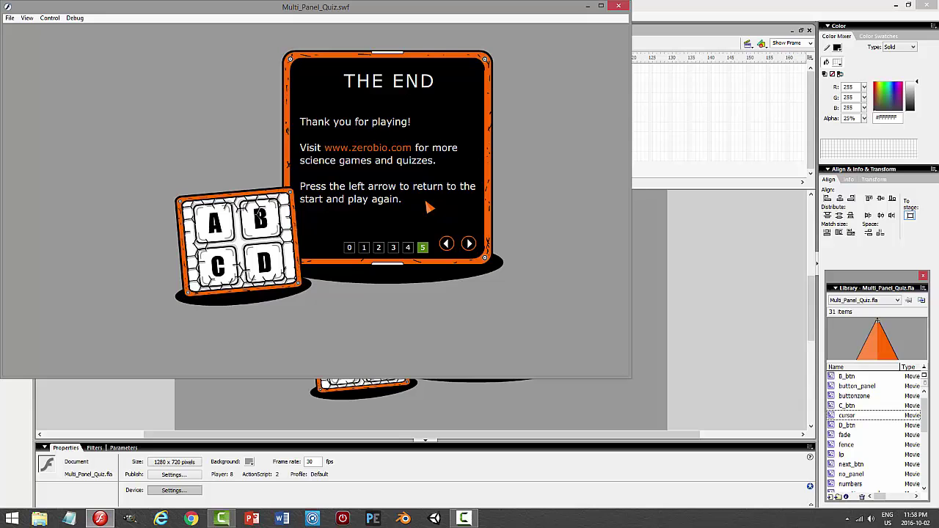
{"action": "left_click", "coordinate": [618, 6]}
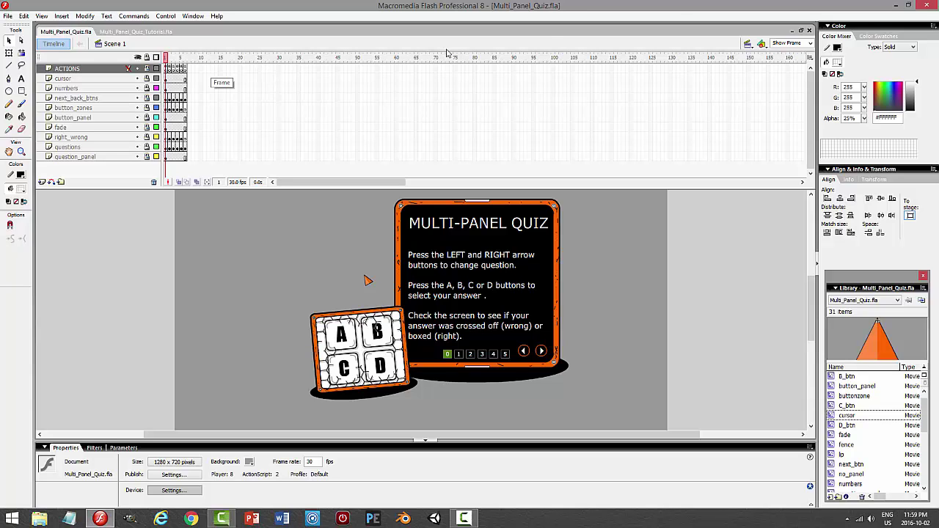
Open the multi-panel quiz SWF file from the desktop in a maximized Flash Player window.
{"action": "left_click", "coordinate": [896, 6]}
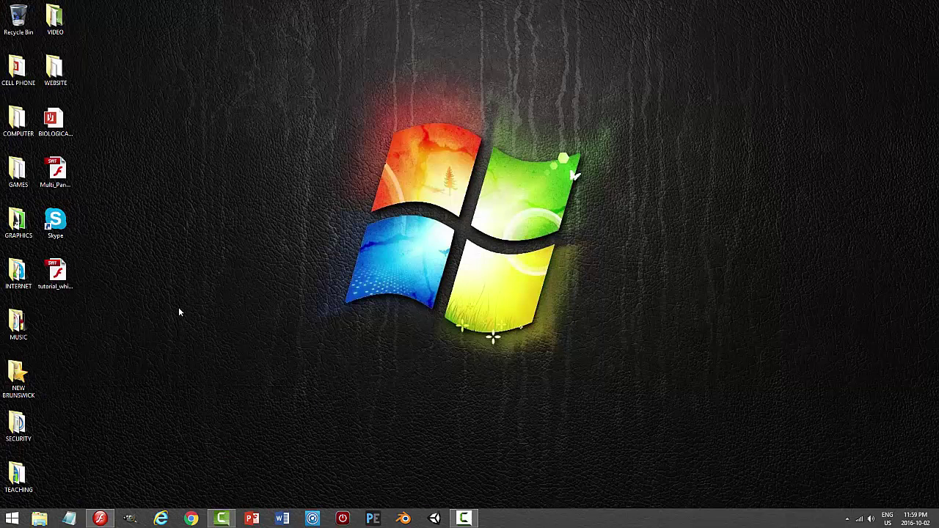
{"action": "double_click", "coordinate": [75, 183]}
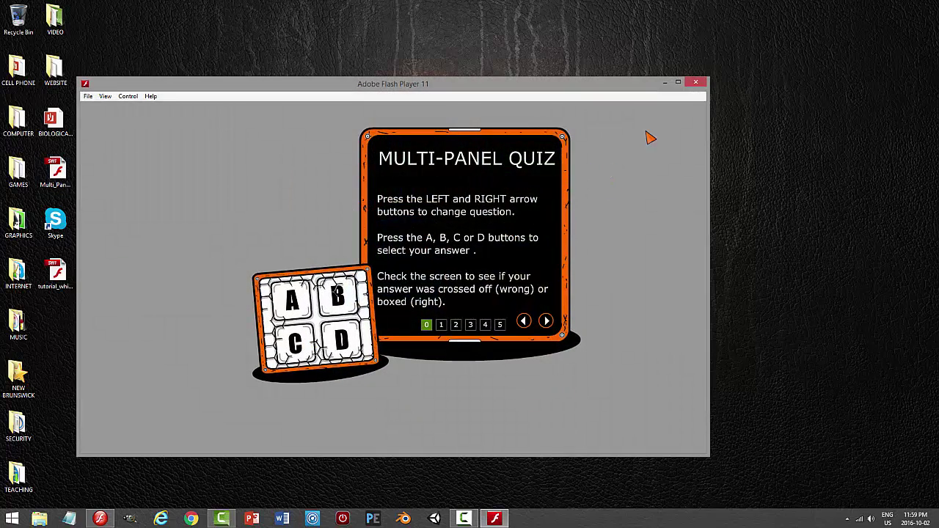
{"action": "left_click", "coordinate": [679, 85]}
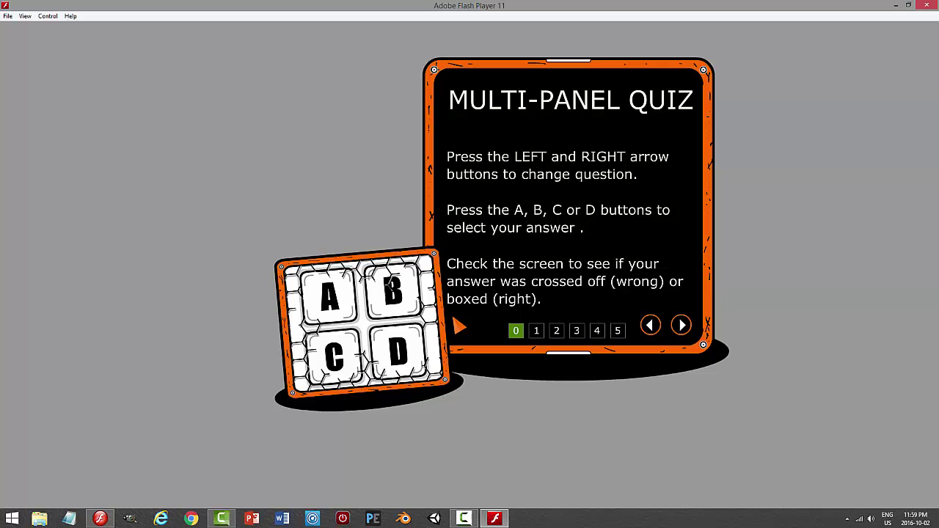
Try answers A, D, C and B on Question 1, and return to Macromedia Flash Professional 8.
{"action": "left_click", "coordinate": [681, 325]}
{"action": "left_click", "coordinate": [345, 308]}
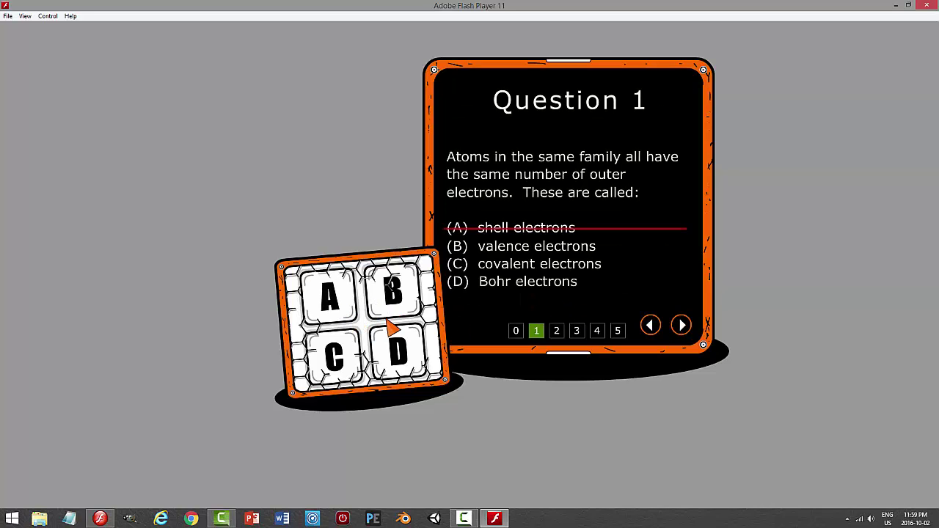
{"action": "left_click", "coordinate": [358, 374]}
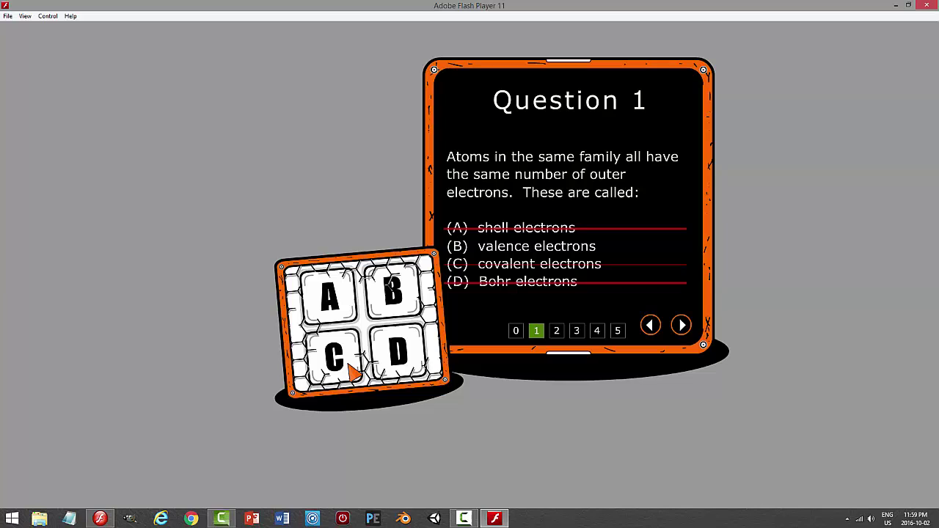
{"action": "left_click", "coordinate": [386, 306]}
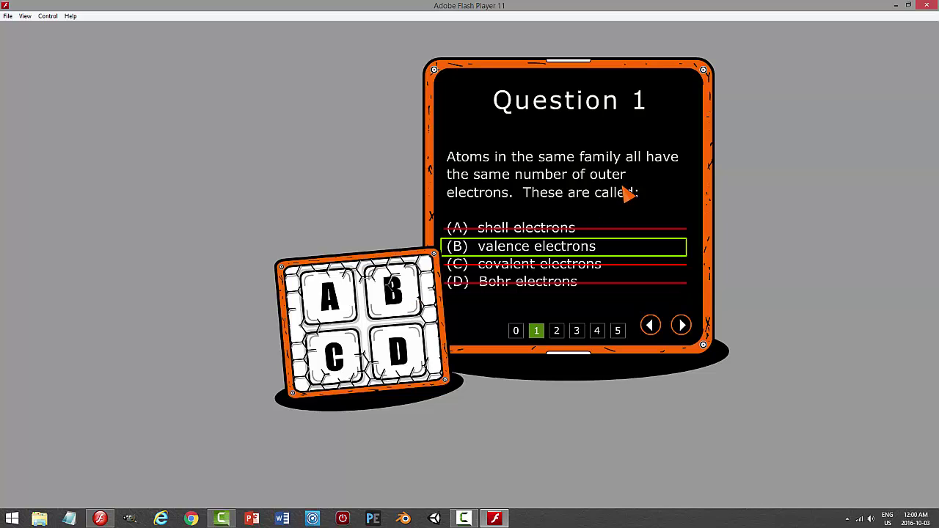
{"action": "left_click", "coordinate": [926, 5]}
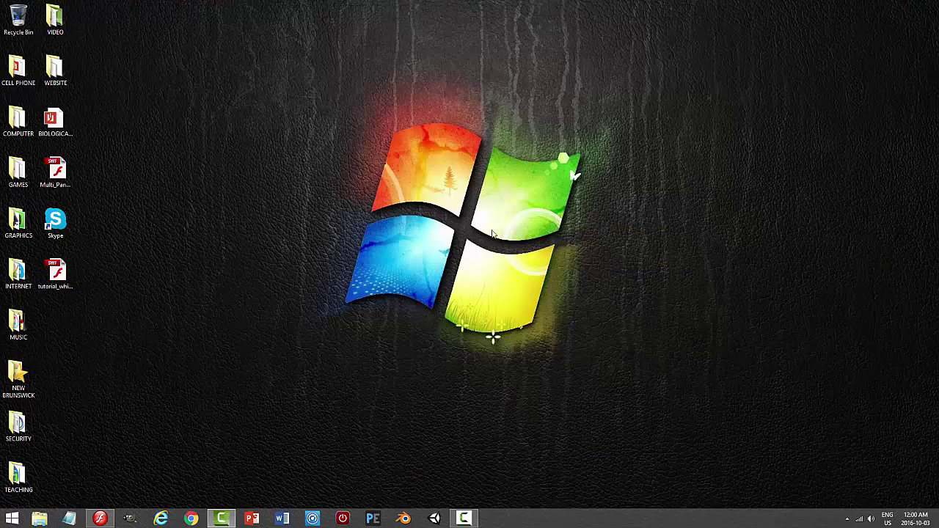
{"action": "left_click", "coordinate": [100, 519]}
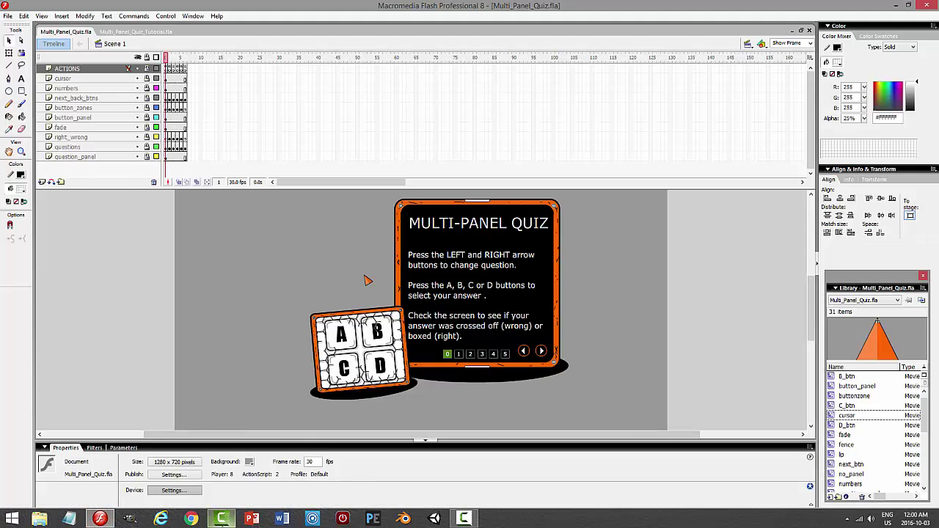
{"action": "left_click", "coordinate": [222, 519]}
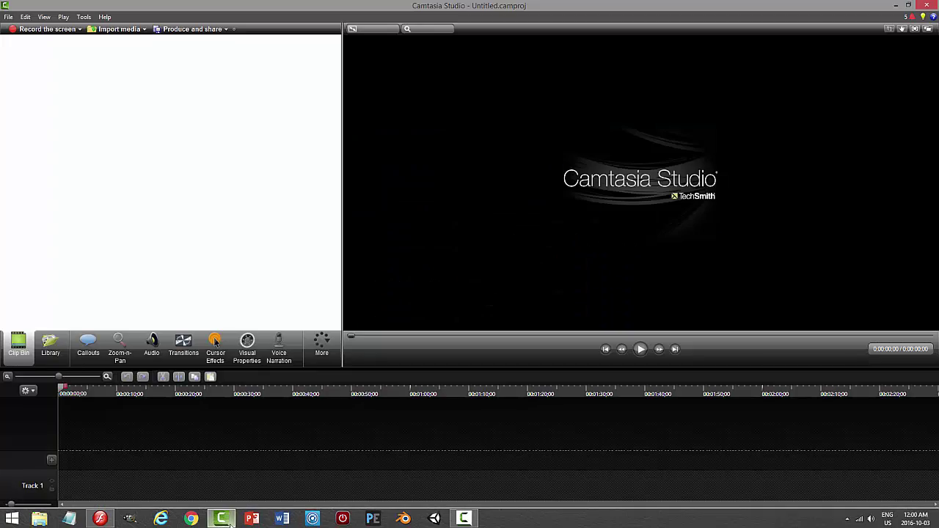
{"action": "left_click", "coordinate": [895, 6]}
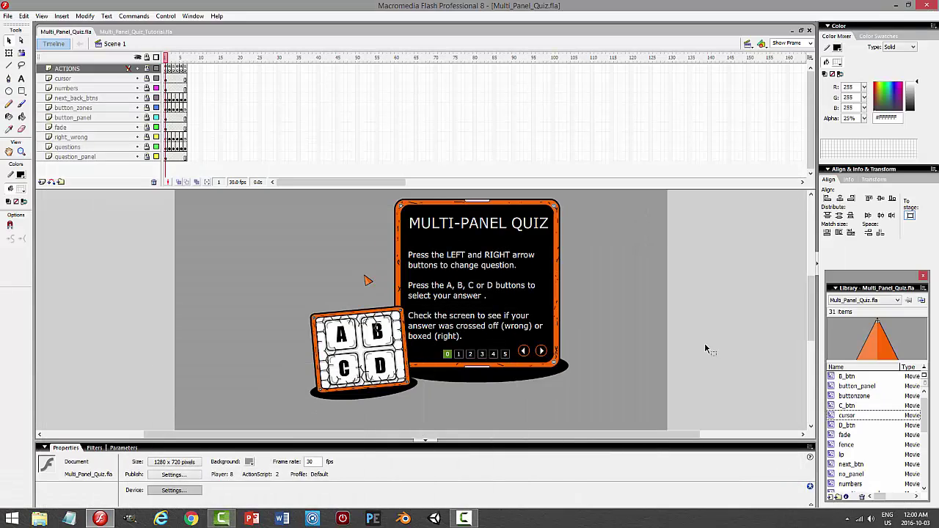
{"action": "left_click", "coordinate": [907, 5]}
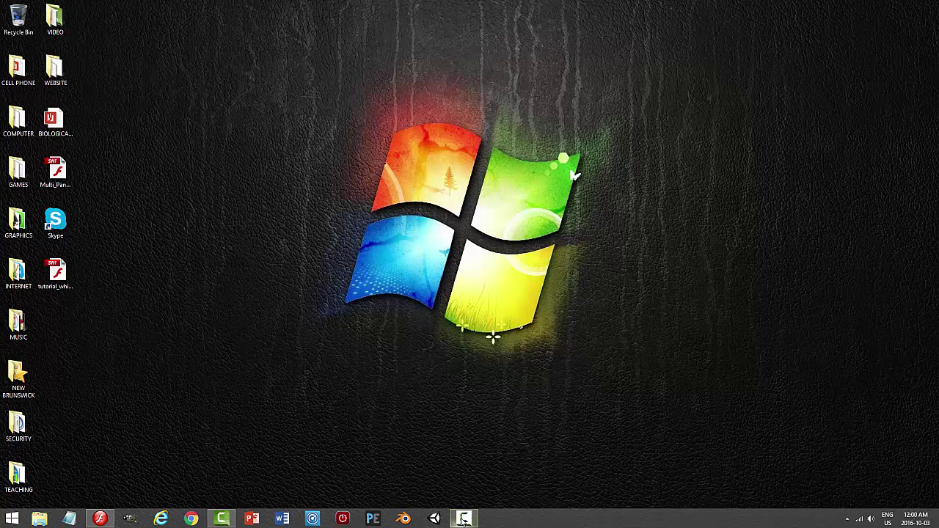
{"action": "left_click", "coordinate": [464, 518]}
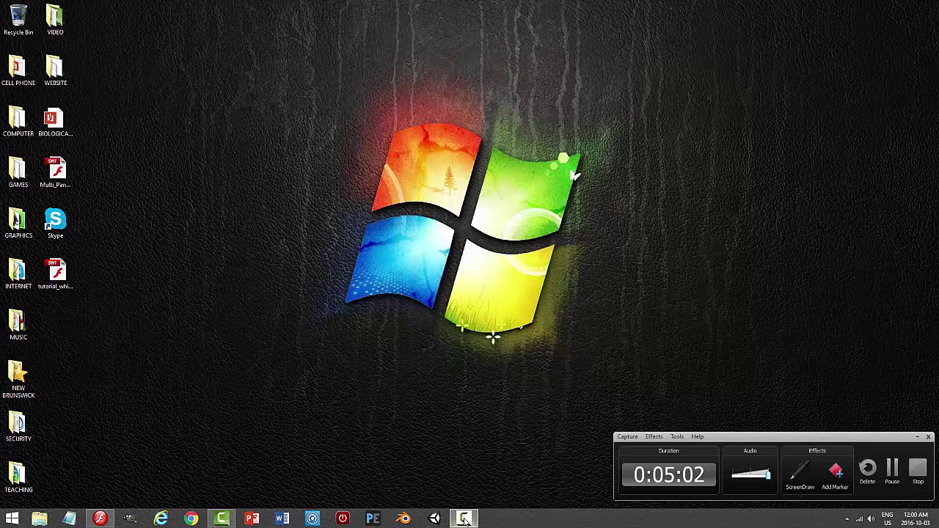
{"action": "left_click", "coordinate": [100, 518]}
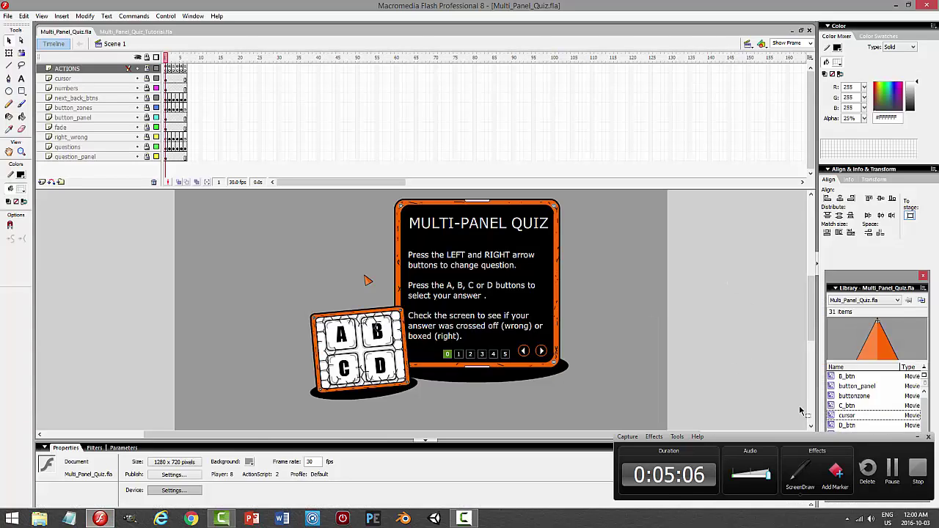
{"action": "left_click", "coordinate": [917, 438]}
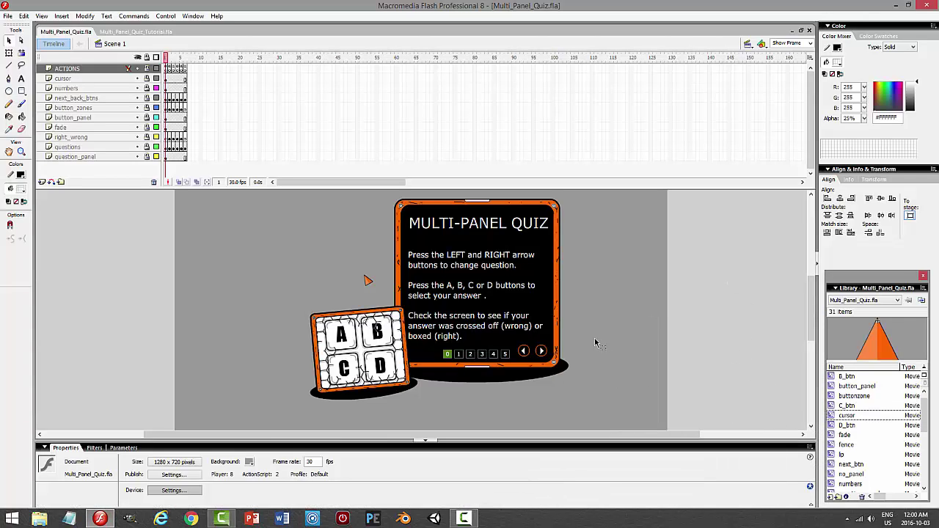
Switch to the Multi_Panel_Quiz_Tutorial.fla document and set the stage zoom to Show Frame, with the reference image above the stage in view.
{"action": "left_click", "coordinate": [138, 33]}
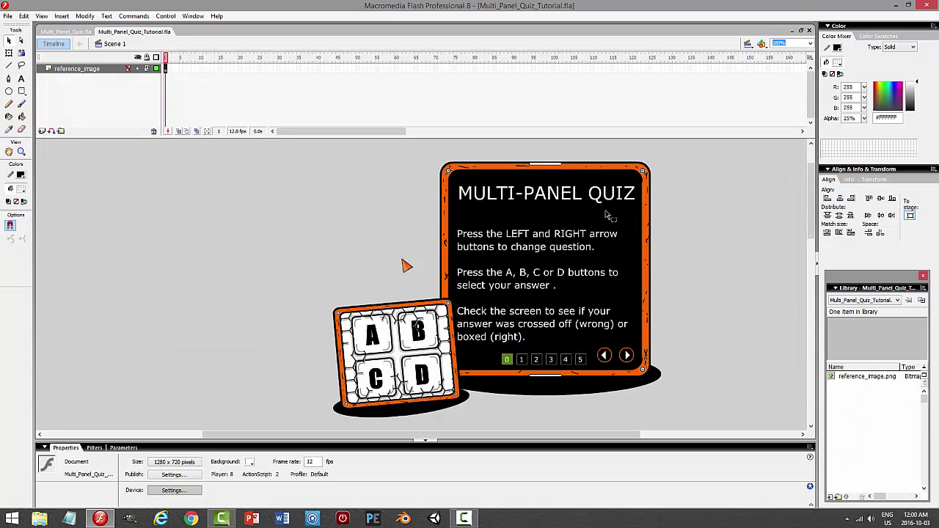
{"action": "left_click", "coordinate": [810, 43]}
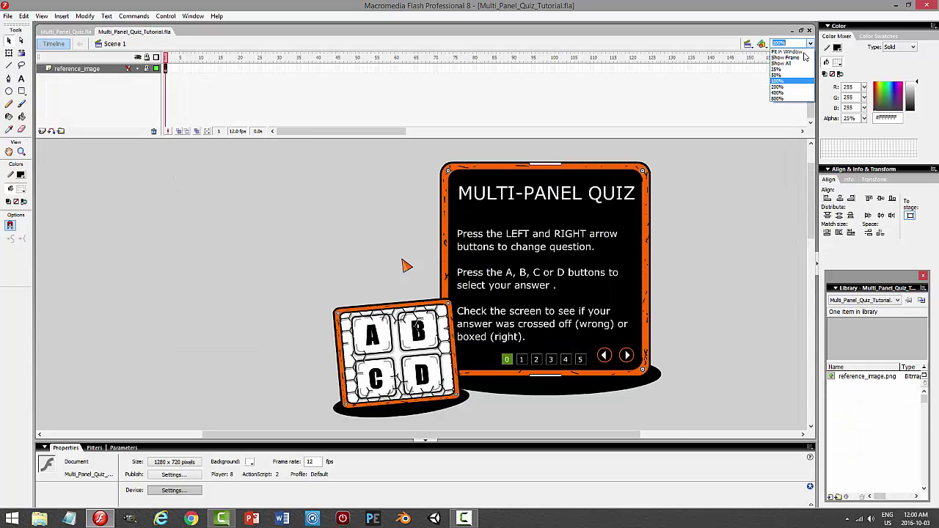
{"action": "left_click", "coordinate": [803, 57]}
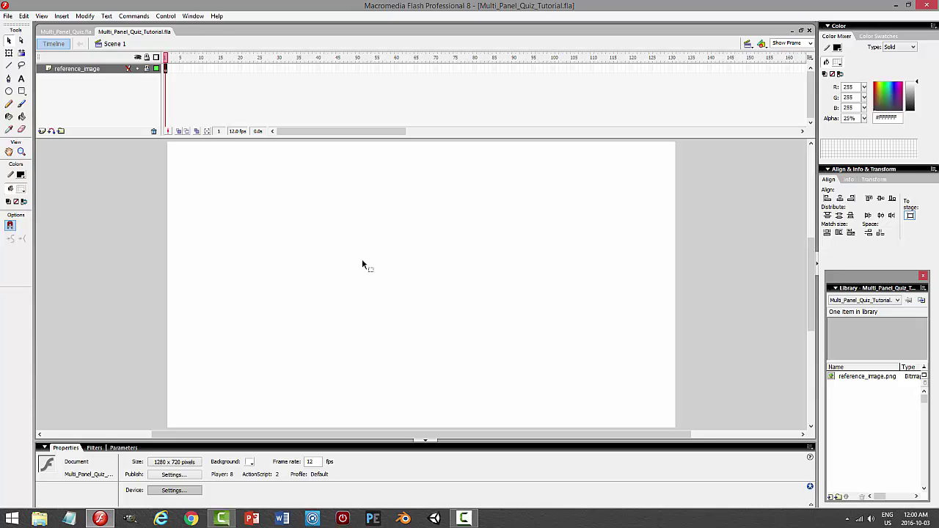
{"action": "left_click_drag", "start_coordinate": [812, 287], "coordinate": [780, 220]}
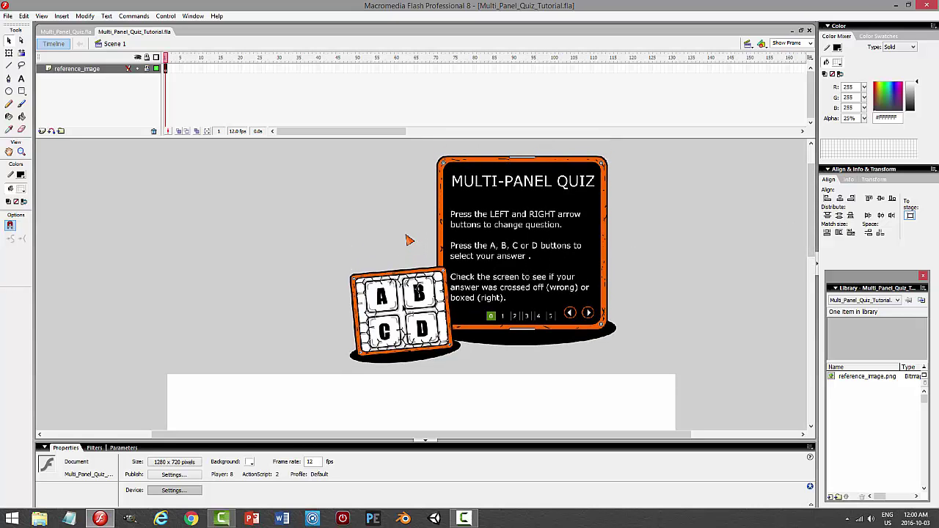
Set the tutorial document's frame rate to 30 fps and save the file.
{"action": "left_click", "coordinate": [79, 33]}
{"action": "left_click", "coordinate": [132, 32]}
{"action": "left_click", "coordinate": [810, 44]}
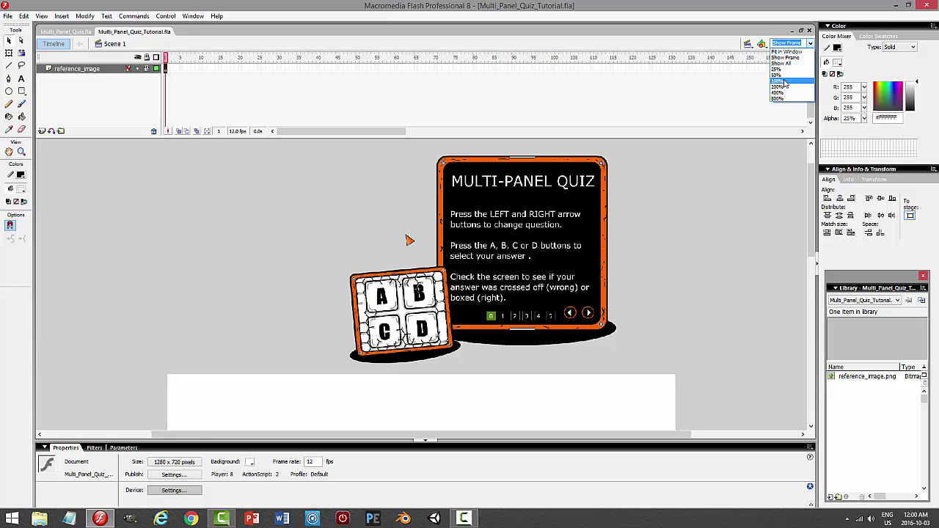
{"action": "left_click", "coordinate": [788, 66]}
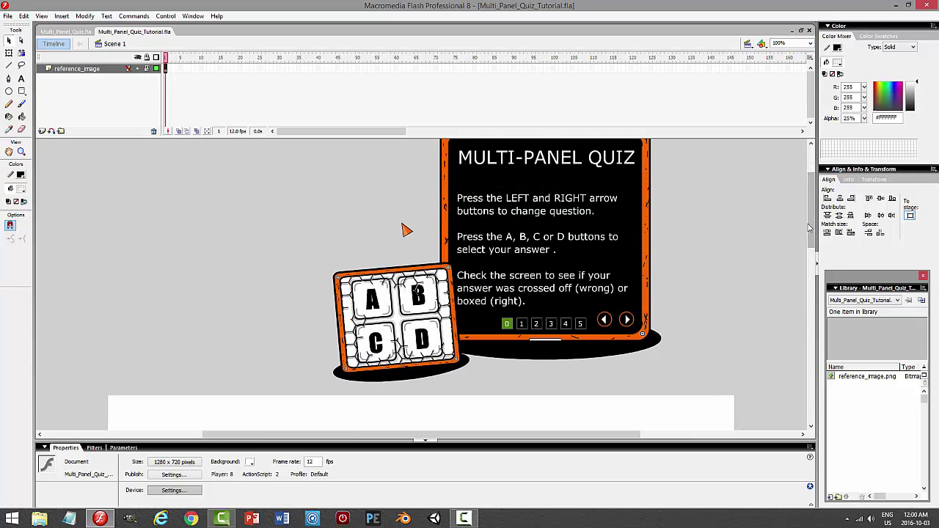
{"action": "left_click_drag", "start_coordinate": [811, 230], "coordinate": [807, 297]}
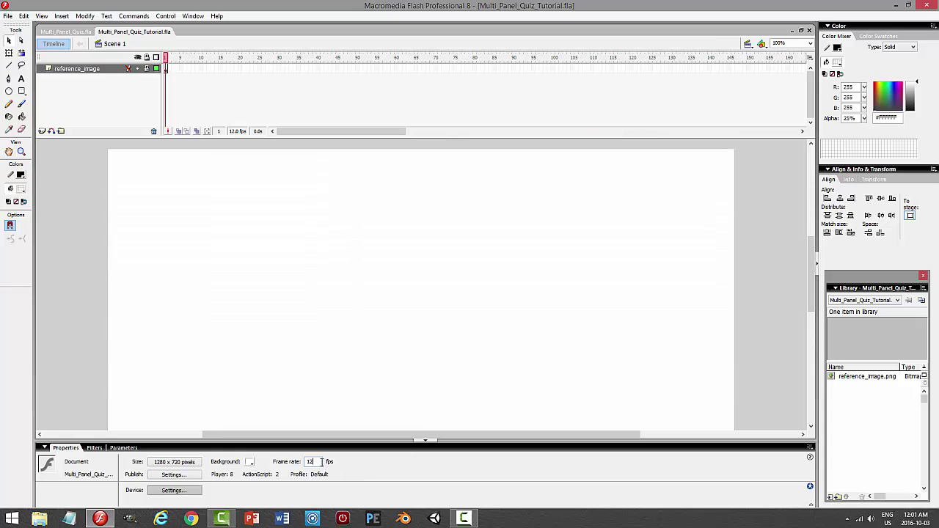
{"action": "double_click", "coordinate": [310, 462]}
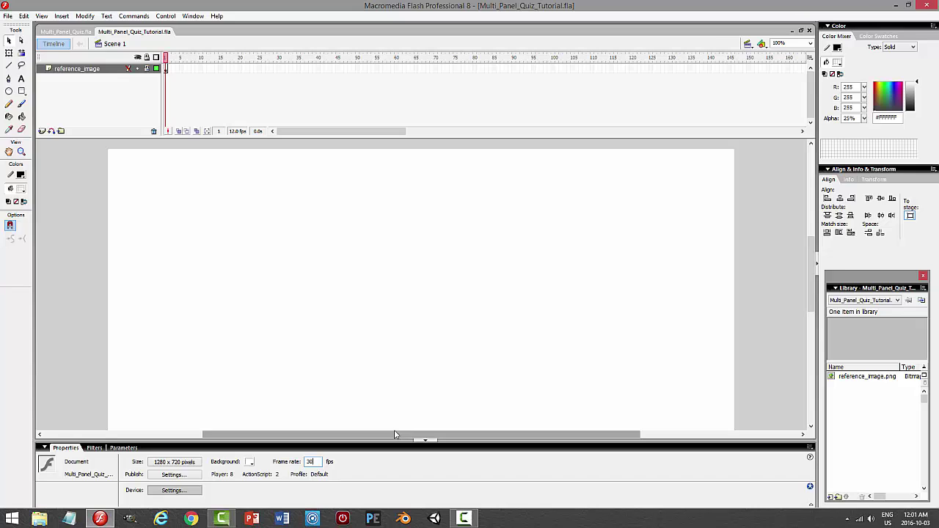
{"action": "key", "text": "Return"}
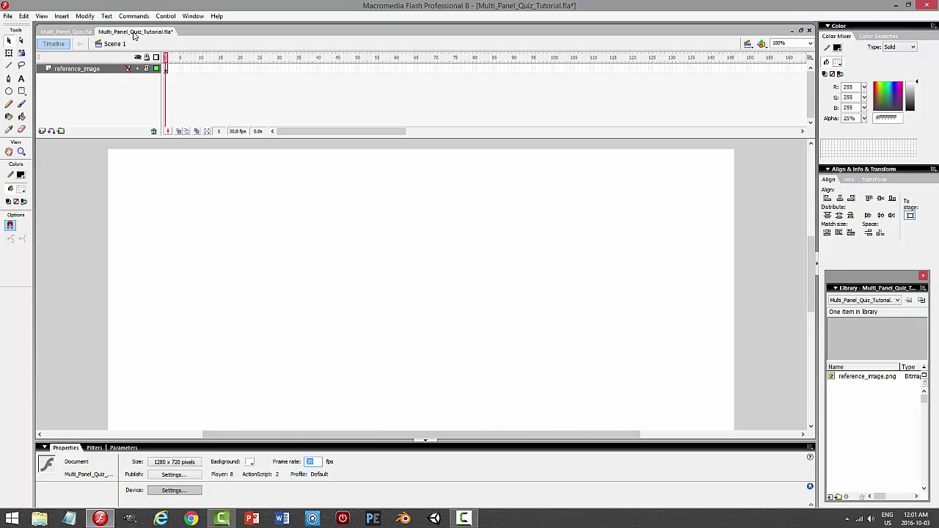
{"action": "key", "text": "ctrl+s"}
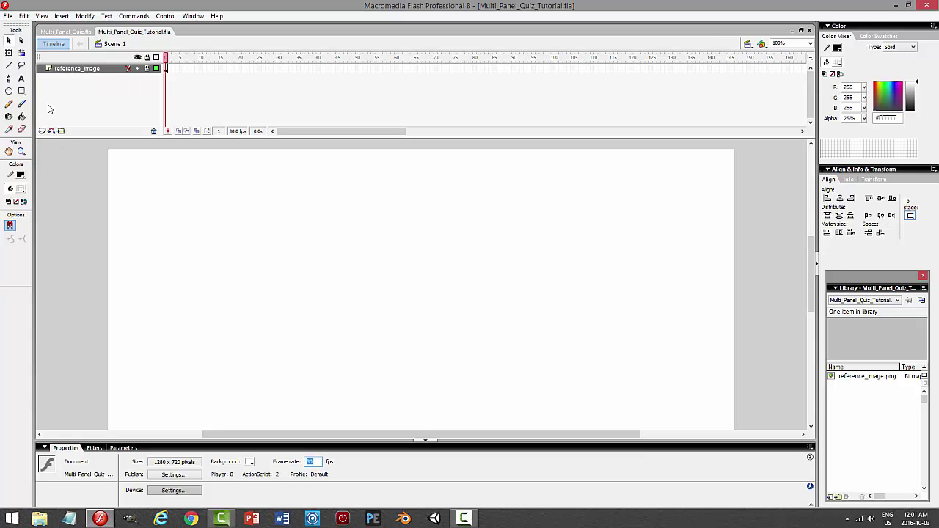
Add a layer above reference_image and set the fill colour to white (#FFFFFF) at 100% alpha.
{"action": "left_click", "coordinate": [41, 130]}
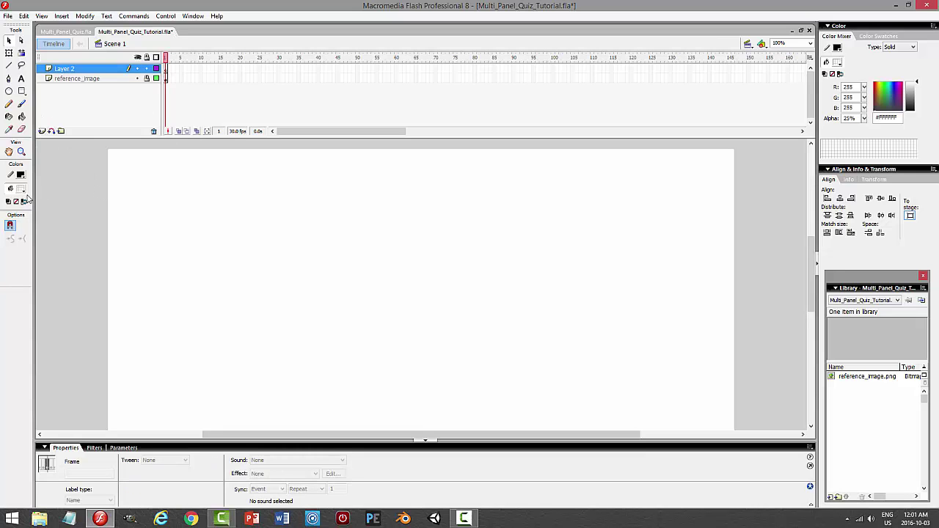
{"action": "left_click", "coordinate": [21, 189]}
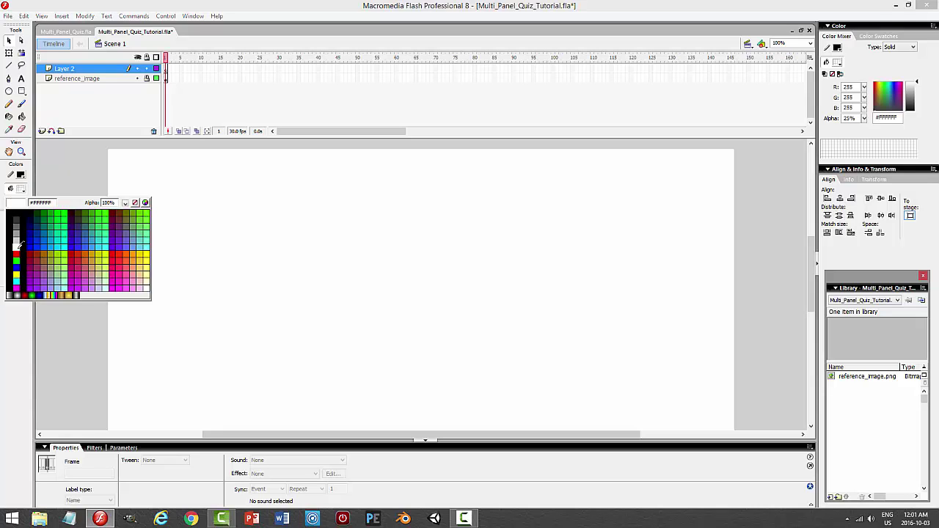
{"action": "left_click", "coordinate": [17, 247]}
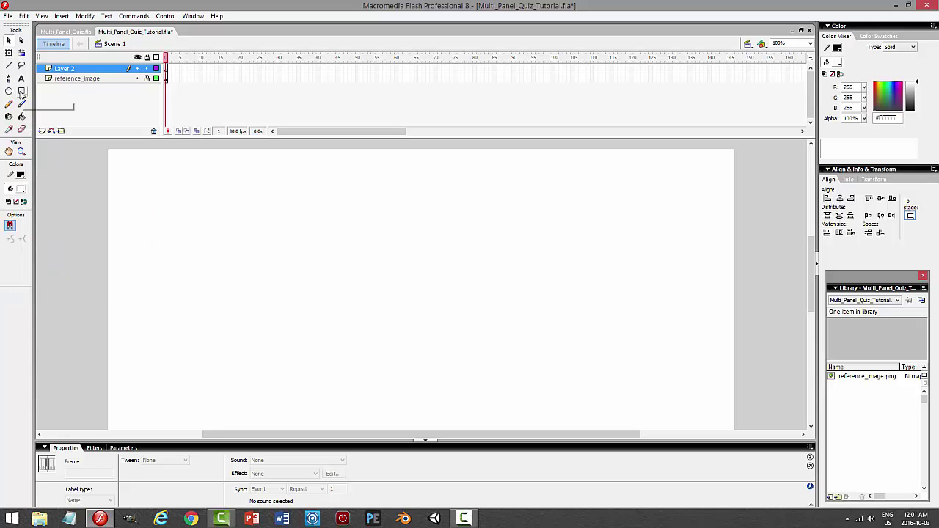
Set up the Rectangle tool with a 25-point corner radius and a solid black stroke of thickness 4.
{"action": "left_click", "coordinate": [22, 91]}
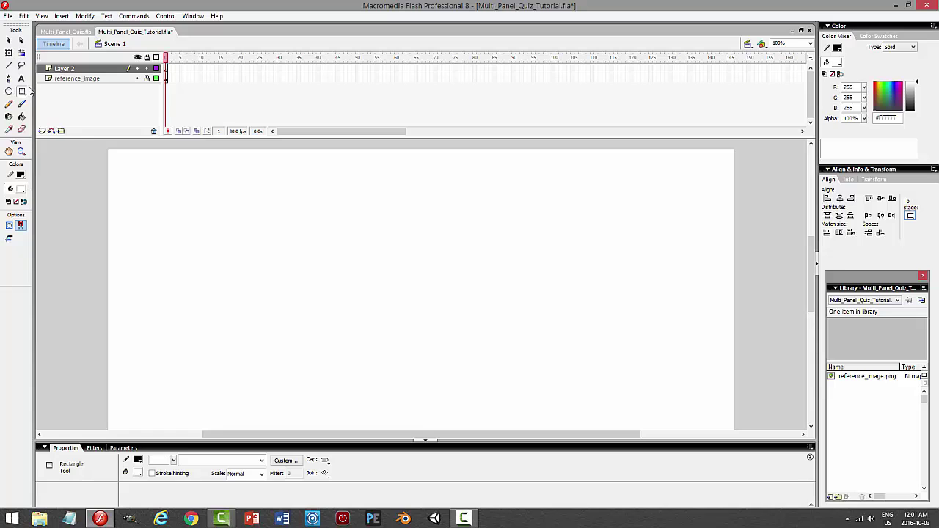
{"action": "left_click", "coordinate": [8, 239]}
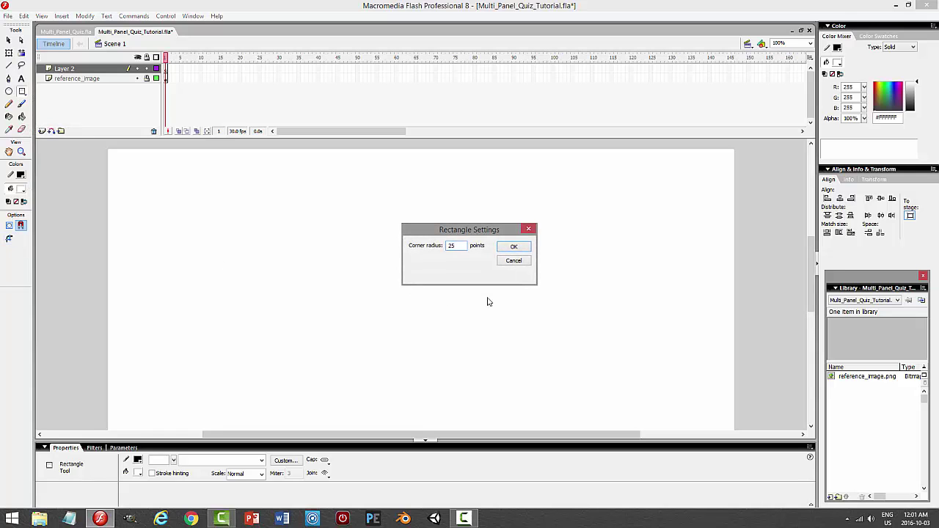
{"action": "key", "text": "Return"}
{"action": "left_click_drag", "start_coordinate": [811, 261], "coordinate": [810, 265]}
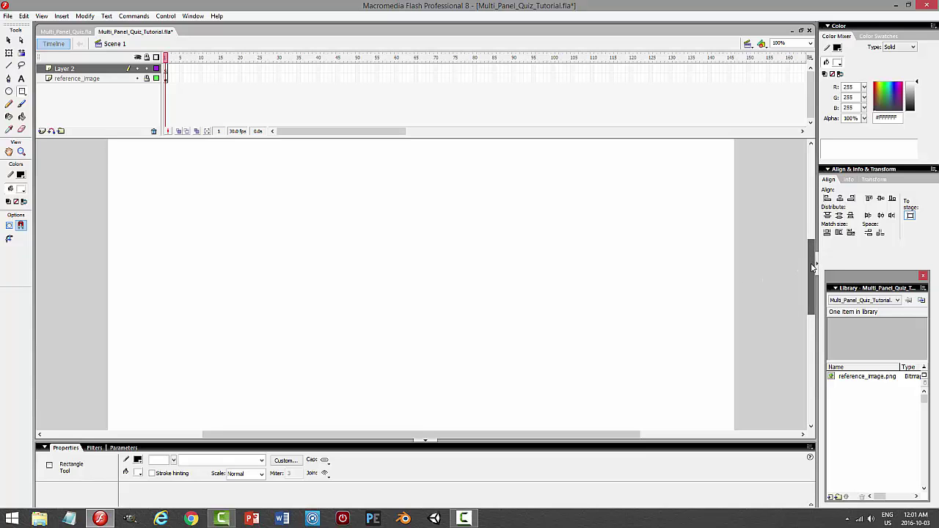
{"action": "left_click_drag", "start_coordinate": [709, 138], "coordinate": [715, 120]}
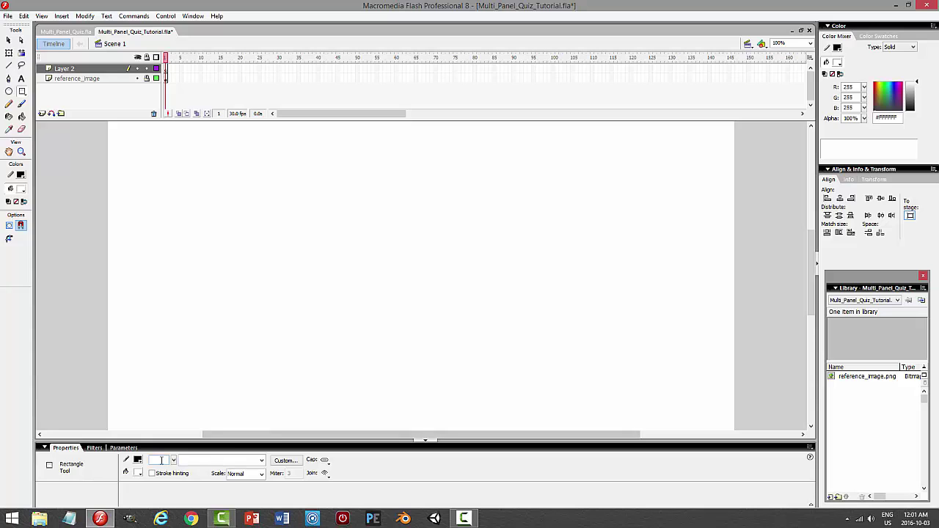
{"action": "left_click", "coordinate": [220, 459]}
{"action": "left_click", "coordinate": [213, 475]}
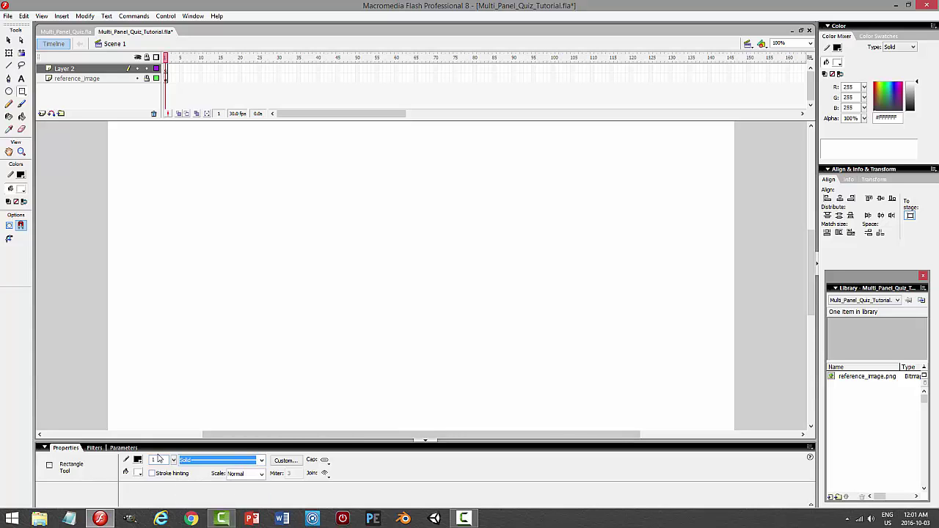
{"action": "left_click", "coordinate": [157, 459]}
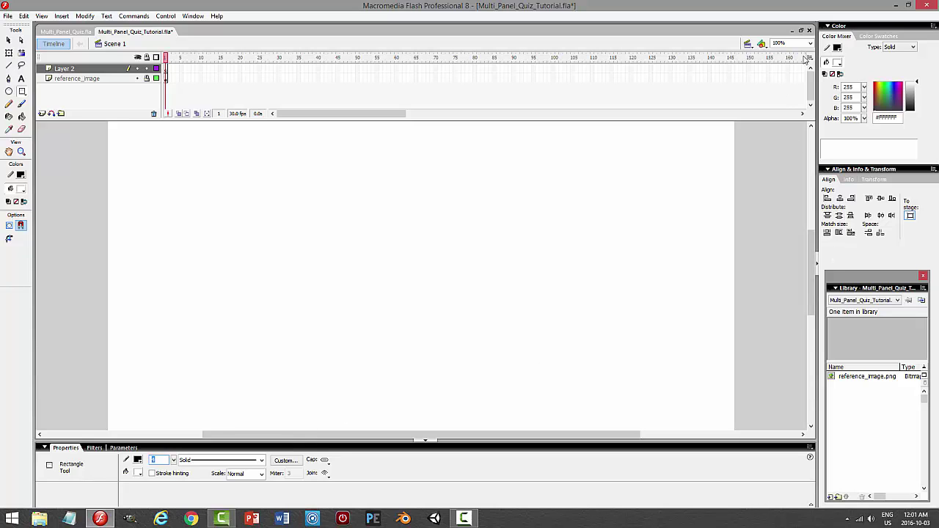
Draw a rounded rectangle about 510 by 562 pixels near the middle of the stage as the quiz screen's outer frame.
{"action": "left_click", "coordinate": [809, 43]}
{"action": "left_click", "coordinate": [805, 58]}
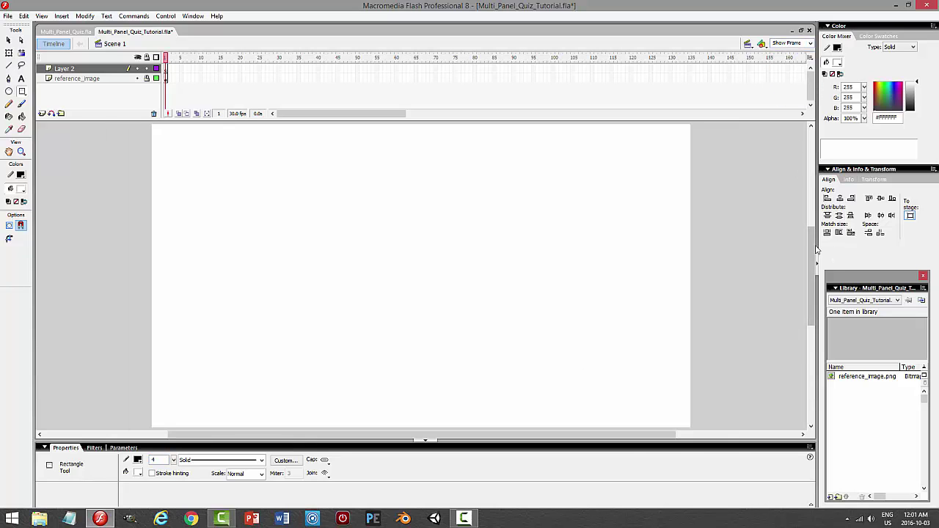
{"action": "left_click_drag", "start_coordinate": [815, 231], "coordinate": [824, 166]}
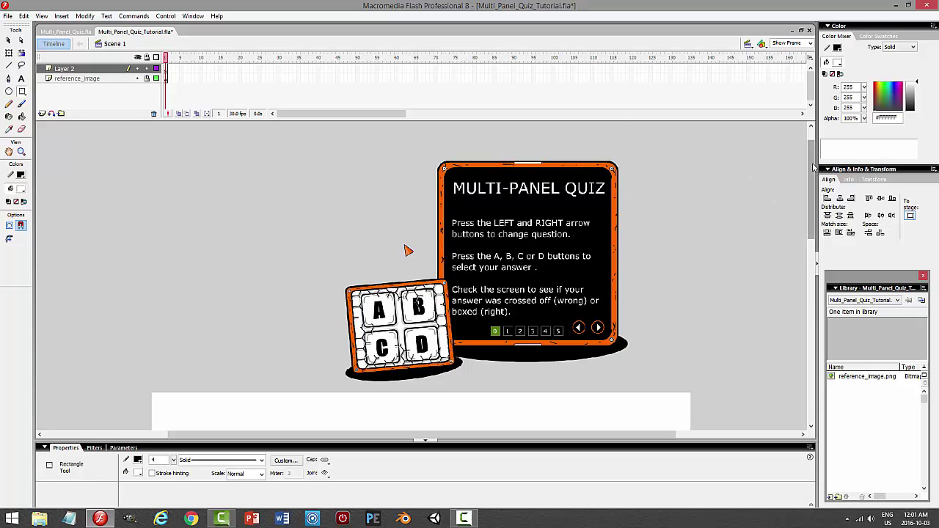
{"action": "left_click_drag", "start_coordinate": [812, 167], "coordinate": [816, 255]}
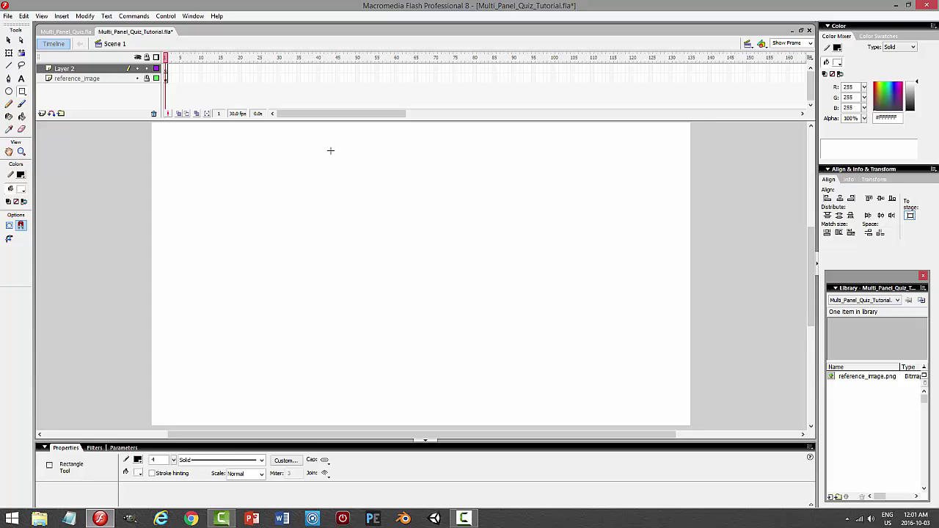
{"action": "mouse_move", "coordinate": [330, 150]}
{"action": "left_mouse_down"}
{"action": "mouse_move", "coordinate": [463, 228]}
{"action": "mouse_move", "coordinate": [541, 403]}
{"action": "mouse_move", "coordinate": [545, 386]}
{"action": "left_mouse_up"}
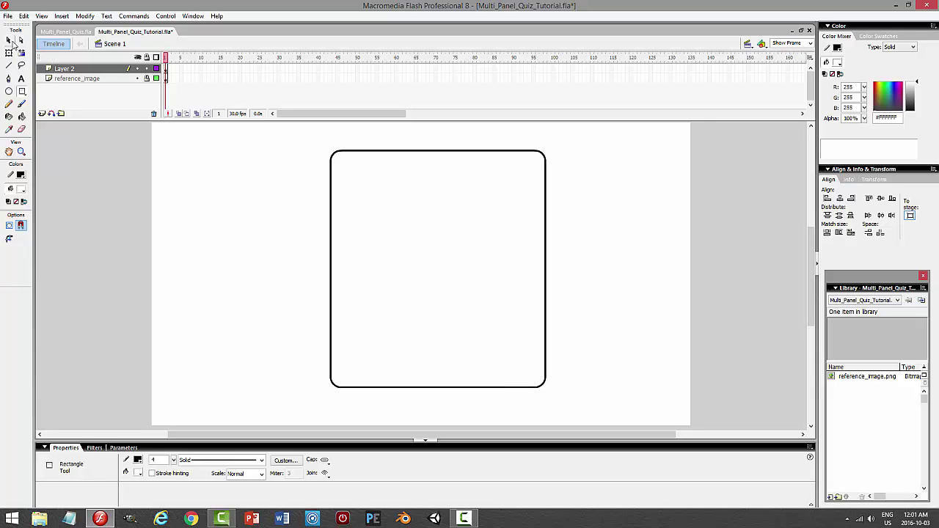
Copy the rounded rectangle's outline and paste the copy in place.
{"action": "left_click", "coordinate": [9, 40]}
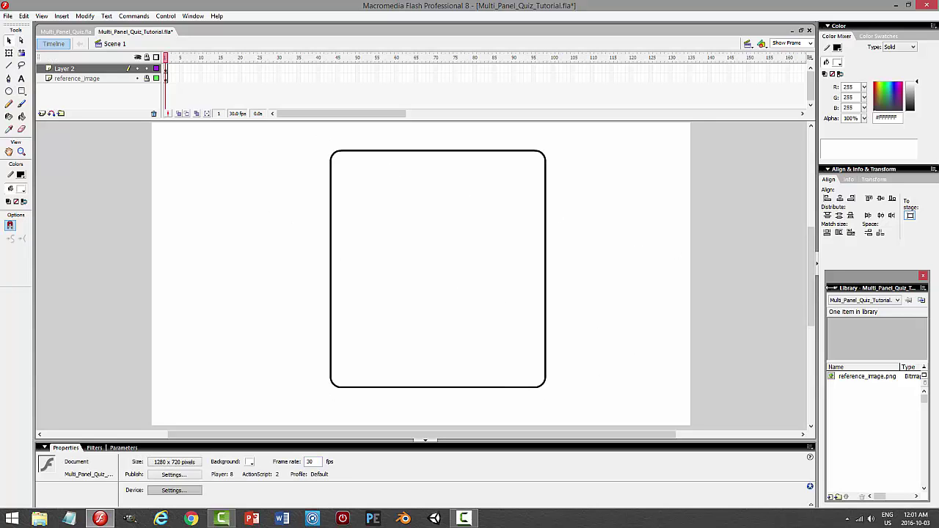
{"action": "mouse_move", "coordinate": [815, 300]}
{"action": "left_mouse_down"}
{"action": "mouse_move", "coordinate": [812, 162]}
{"action": "mouse_move", "coordinate": [807, 292]}
{"action": "left_mouse_up"}
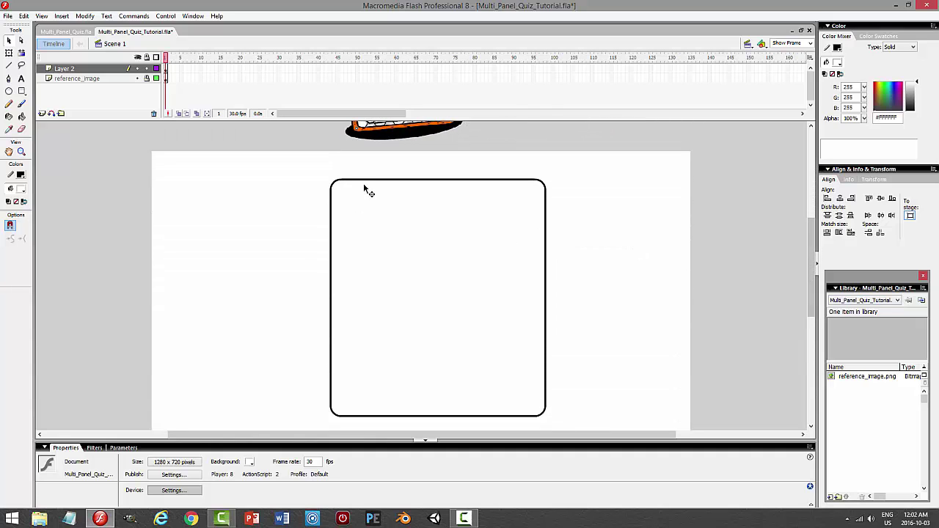
{"action": "left_click", "coordinate": [402, 181]}
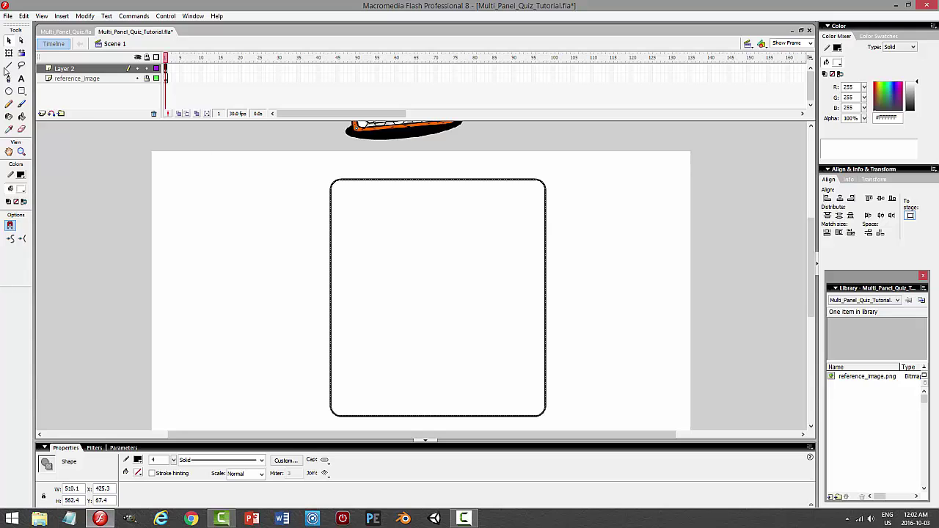
{"action": "left_click", "coordinate": [24, 15]}
{"action": "left_click", "coordinate": [31, 62]}
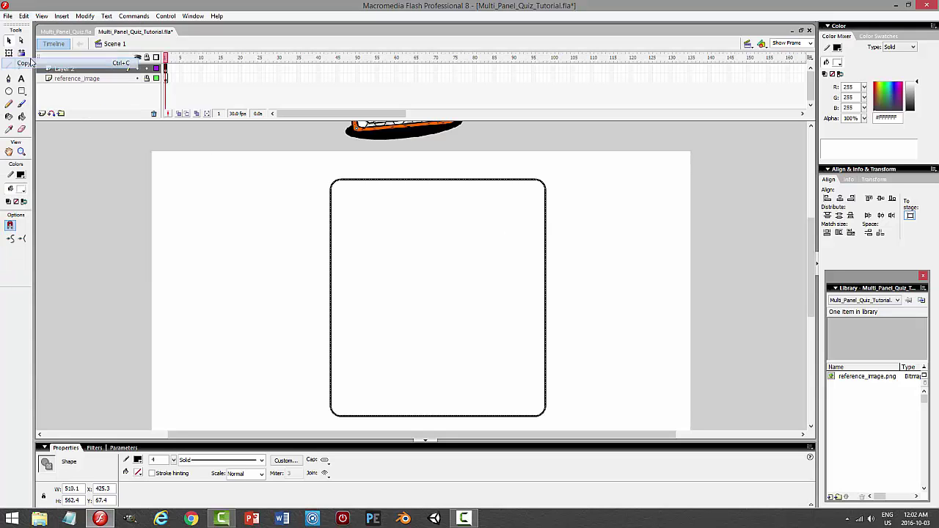
{"action": "left_click", "coordinate": [24, 15]}
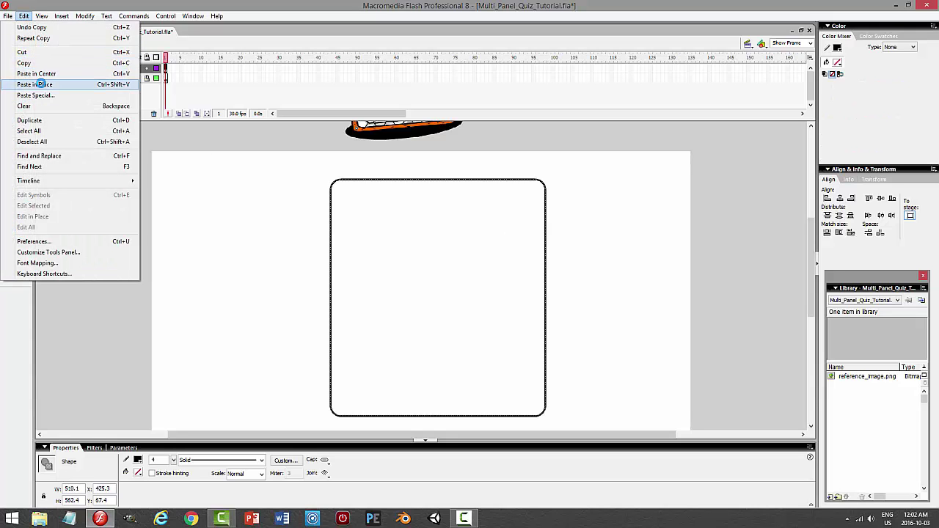
{"action": "left_click", "coordinate": [34, 84]}
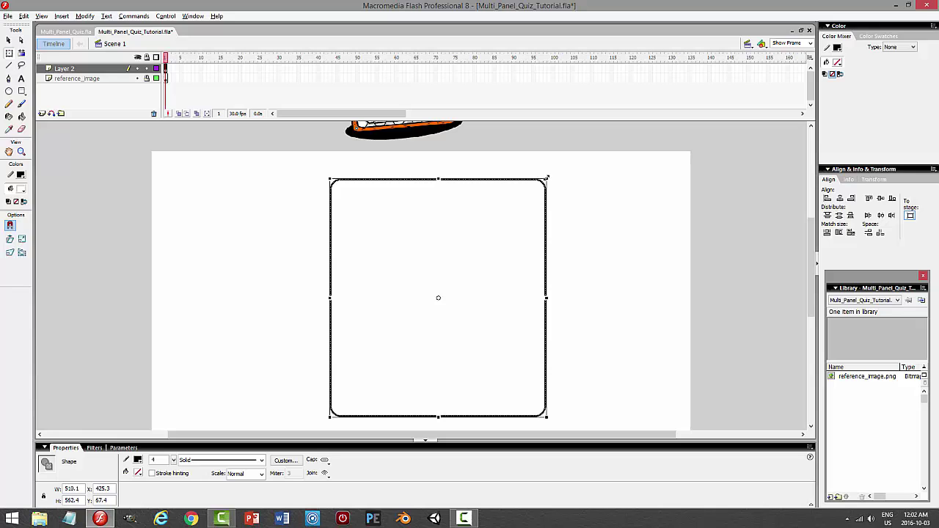
Scale the pasted outline inward about its centre to about 469 by 514 pixels, forming an even border inside the frame.
{"action": "left_click_drag", "start_coordinate": [547, 179], "coordinate": [542, 186]}
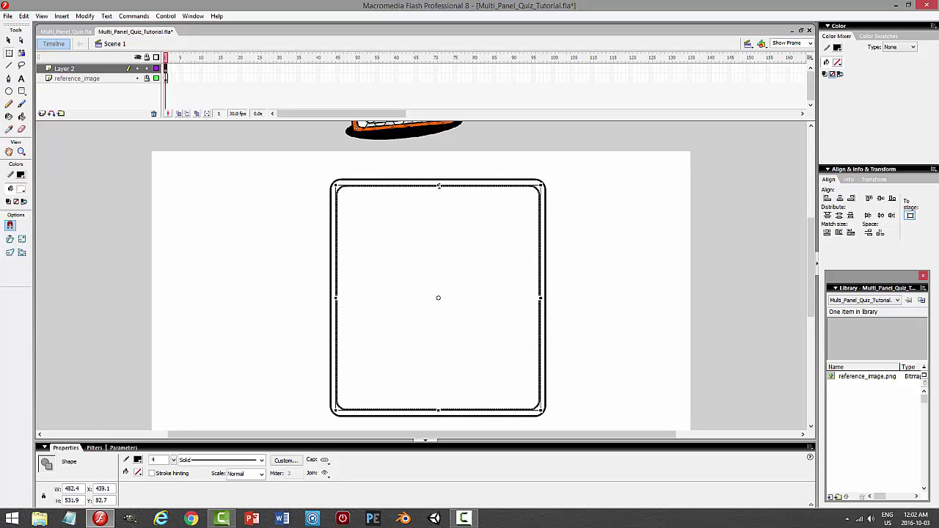
{"action": "left_click_drag", "start_coordinate": [438, 185], "coordinate": [437, 189]}
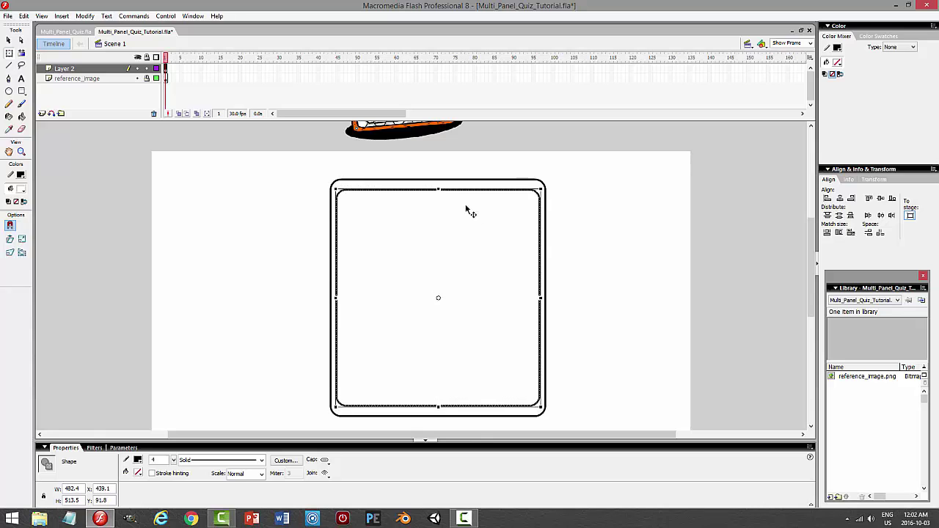
{"action": "left_click_drag", "start_coordinate": [540, 298], "coordinate": [537, 298]}
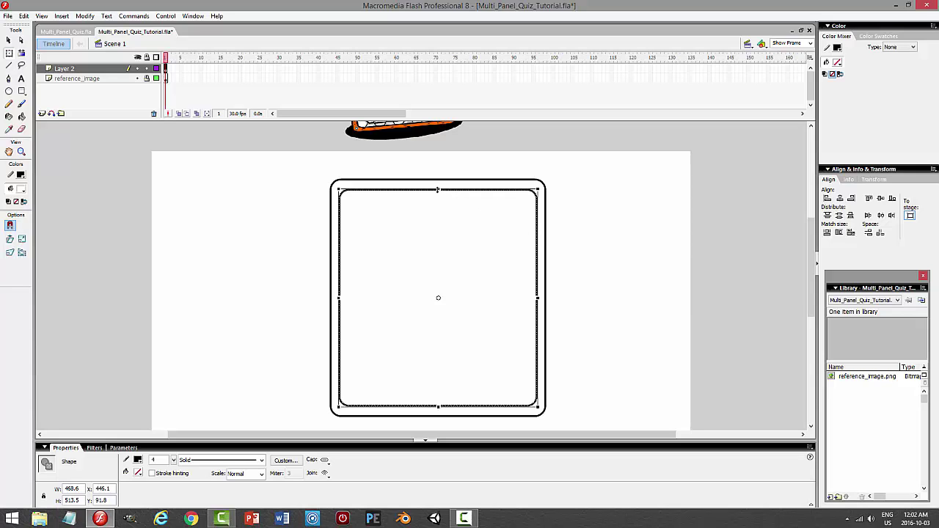
{"action": "left_click", "coordinate": [628, 270]}
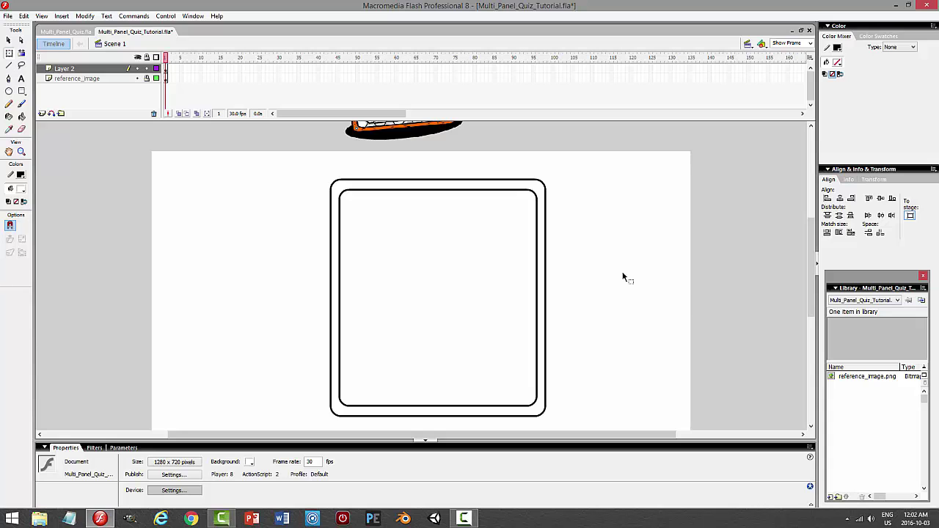
Fill the area inside the inner outline with black using the Paint Bucket tool.
{"action": "left_click_drag", "start_coordinate": [809, 286], "coordinate": [813, 220]}
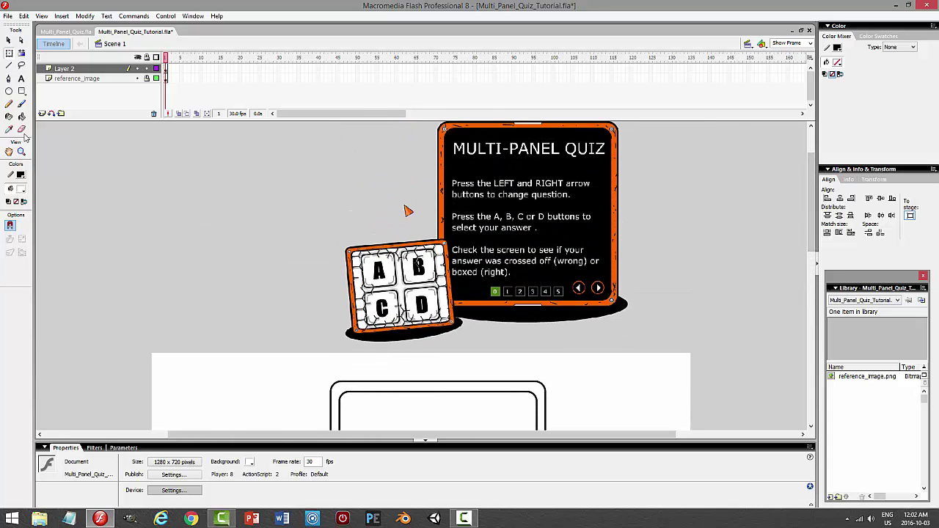
{"action": "left_click", "coordinate": [21, 116]}
{"action": "left_click", "coordinate": [22, 189]}
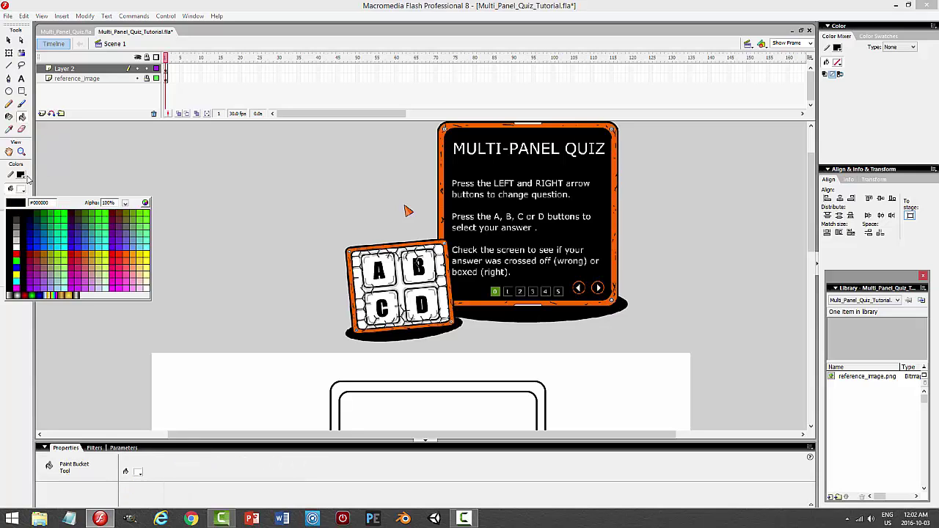
{"action": "left_click", "coordinate": [9, 201]}
{"action": "left_click", "coordinate": [382, 422]}
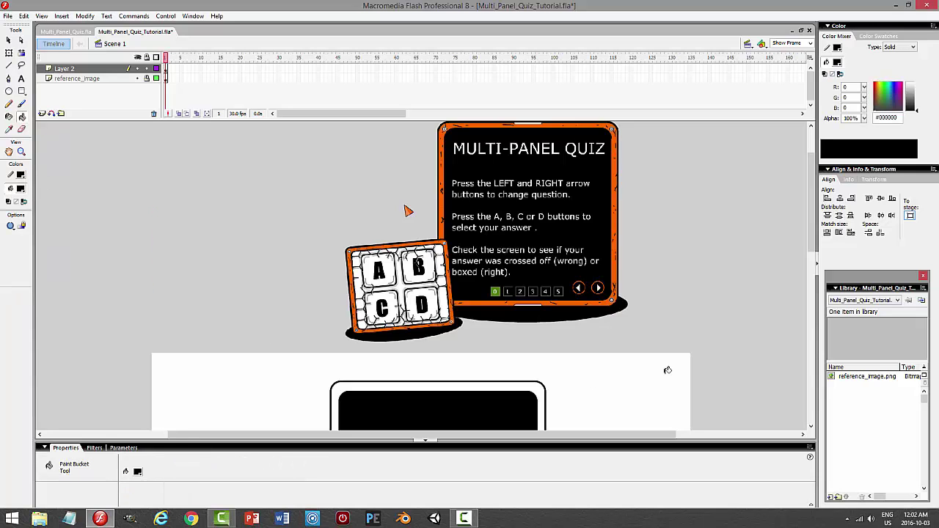
Convert the black screen and its frame into a movie clip symbol named question_panel.
{"action": "left_click", "coordinate": [9, 41]}
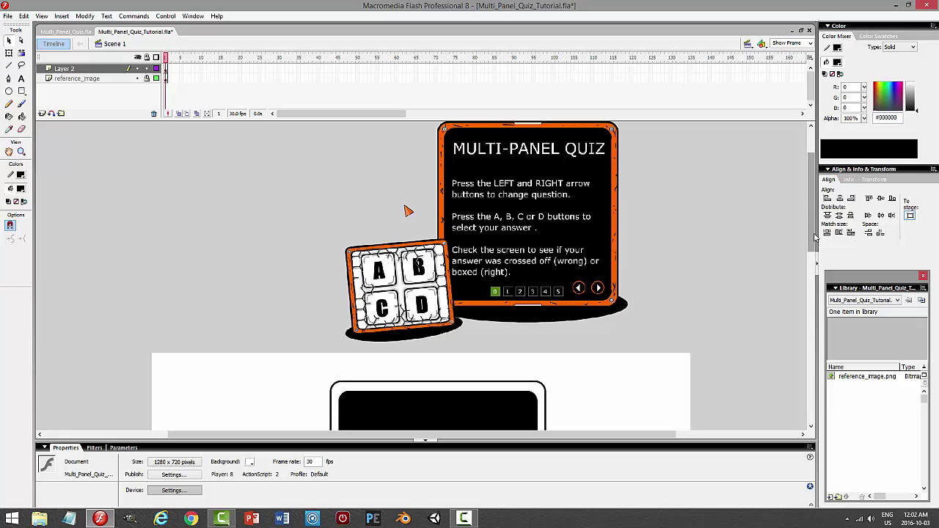
{"action": "left_click_drag", "start_coordinate": [812, 241], "coordinate": [800, 305]}
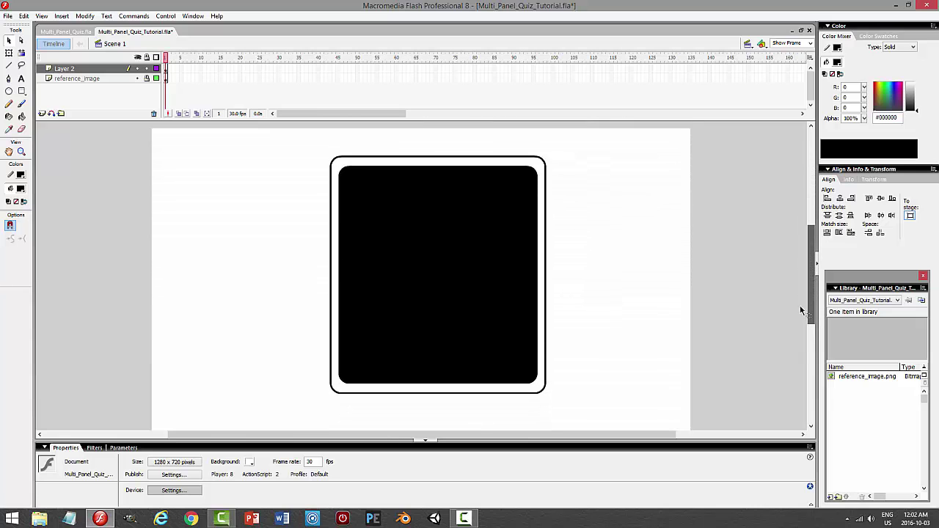
{"action": "left_click", "coordinate": [105, 69]}
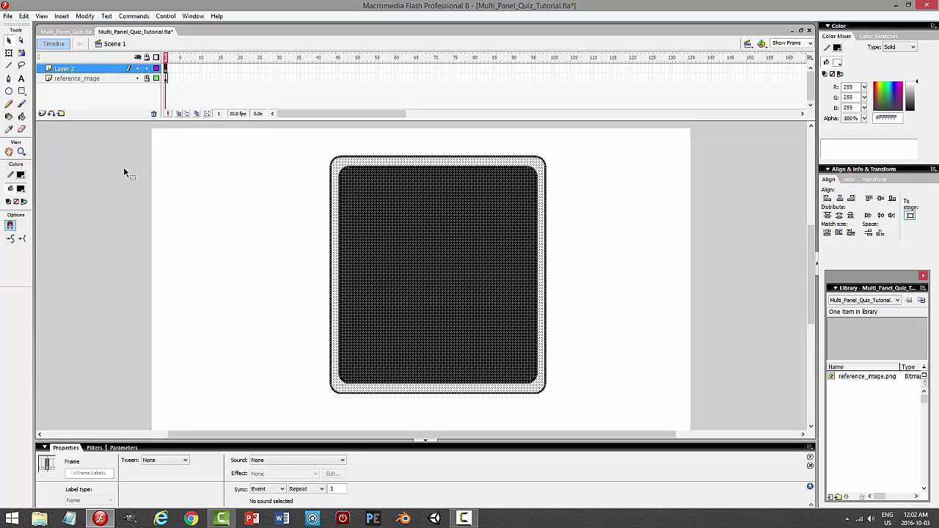
{"action": "left_click", "coordinate": [75, 33]}
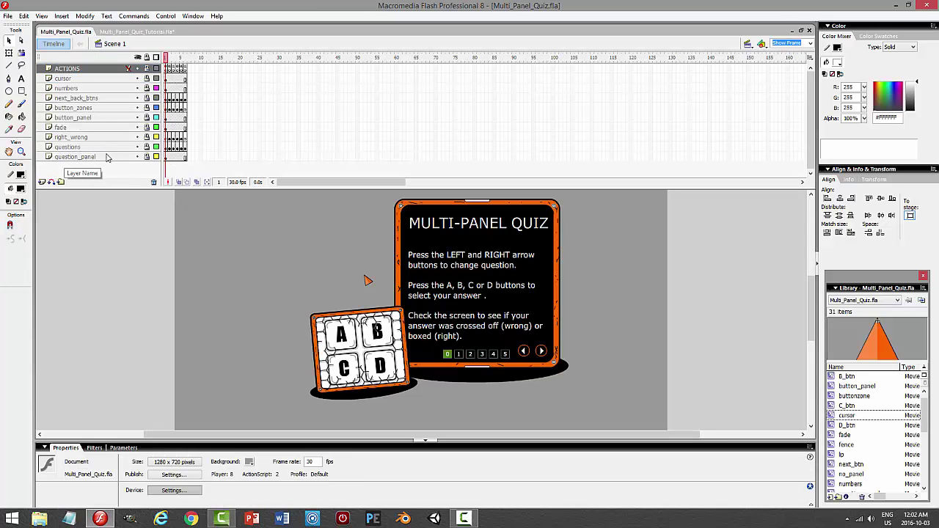
{"action": "left_click", "coordinate": [121, 32]}
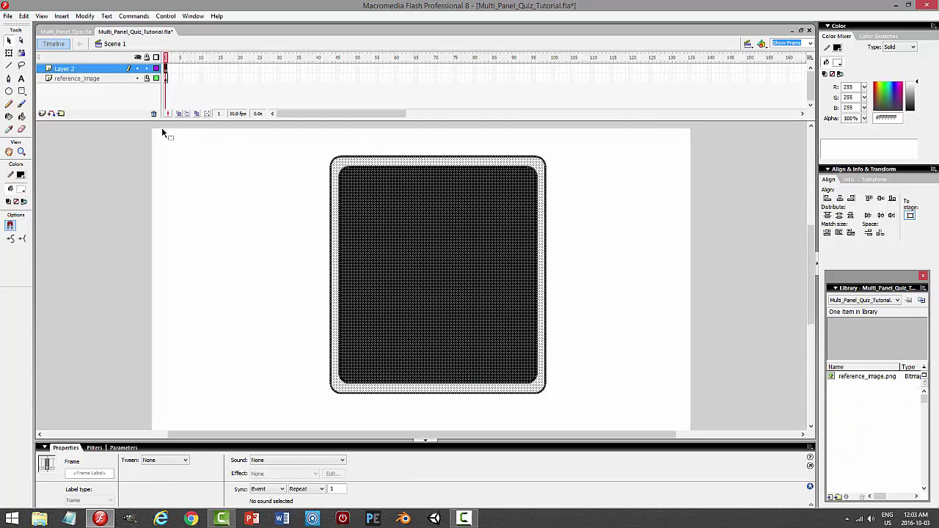
{"action": "left_click", "coordinate": [86, 17]}
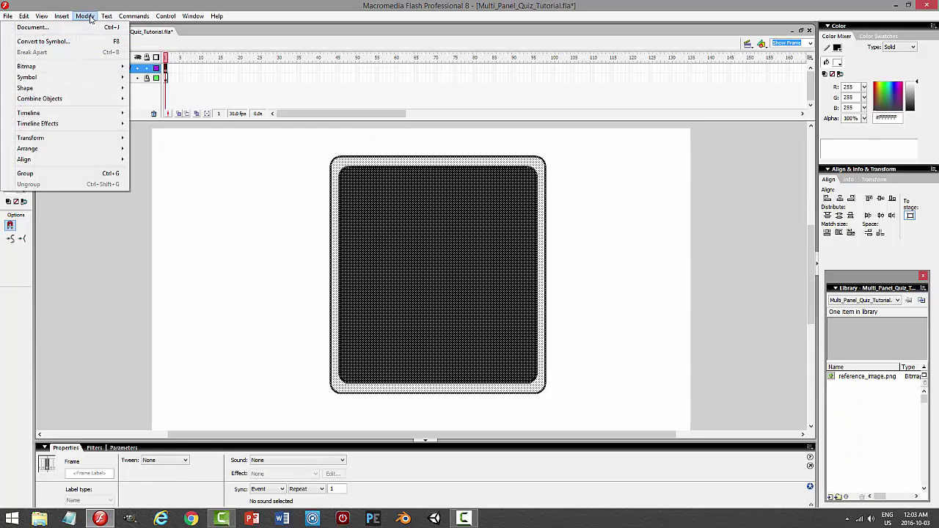
{"action": "left_click", "coordinate": [62, 41]}
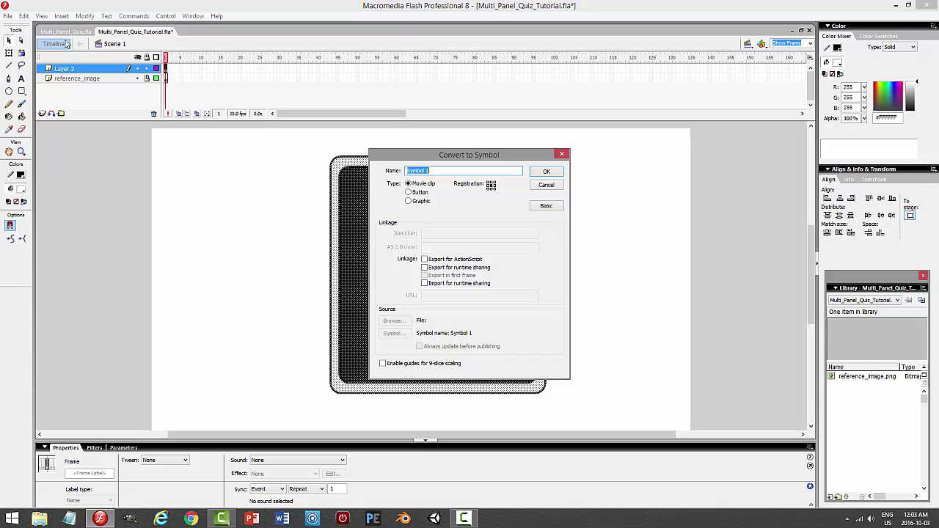
{"action": "type", "text": "c"}
{"action": "key", "text": "Return"}
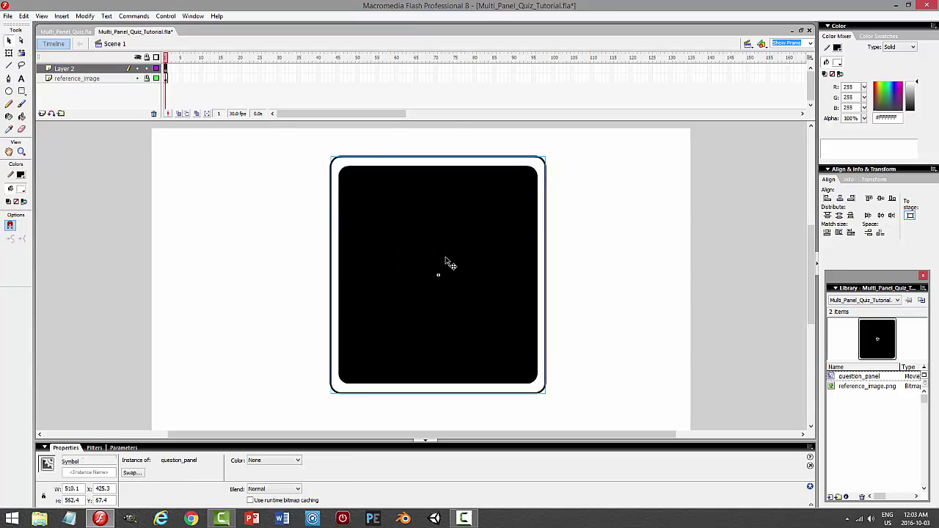
Give the panel instance the name question_panel and rename its layer question_panel.
{"action": "left_click", "coordinate": [110, 471]}
{"action": "double_click", "coordinate": [110, 472]}
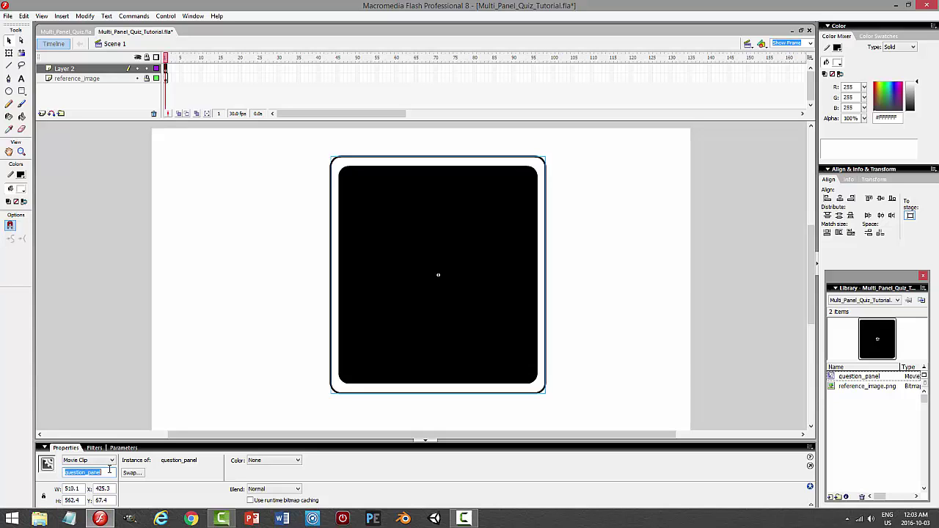
{"action": "double_click", "coordinate": [92, 68]}
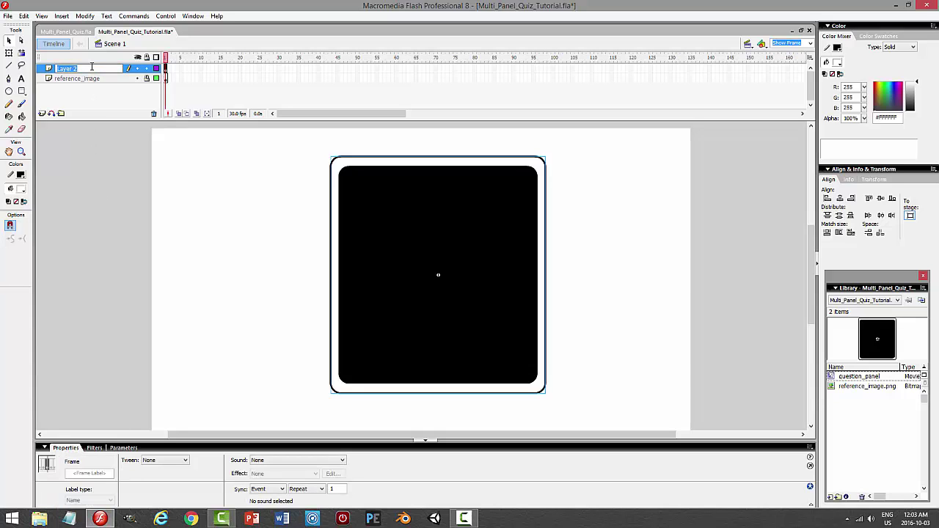
{"action": "type", "text": "question_panel"}
{"action": "key", "text": "Return"}
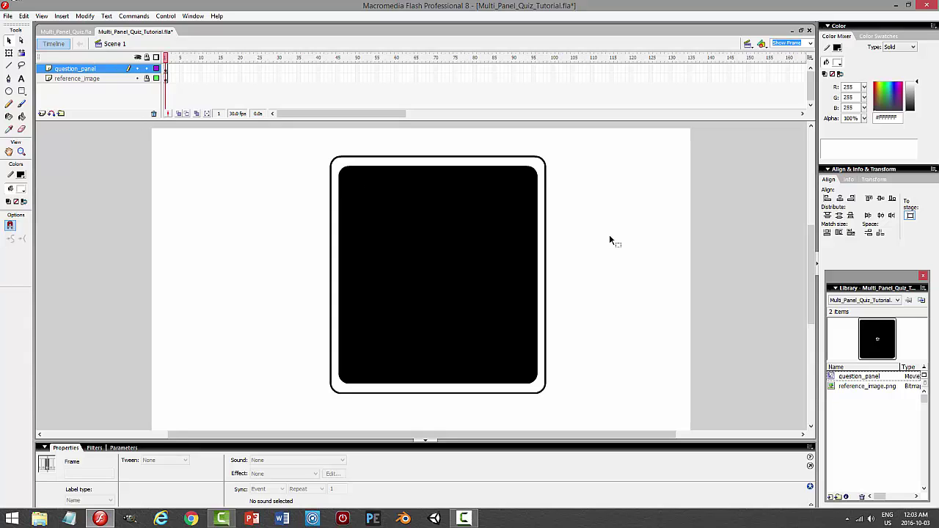
Lock the question_panel layer and add a new layer above it.
{"action": "left_click_drag", "start_coordinate": [811, 272], "coordinate": [817, 193]}
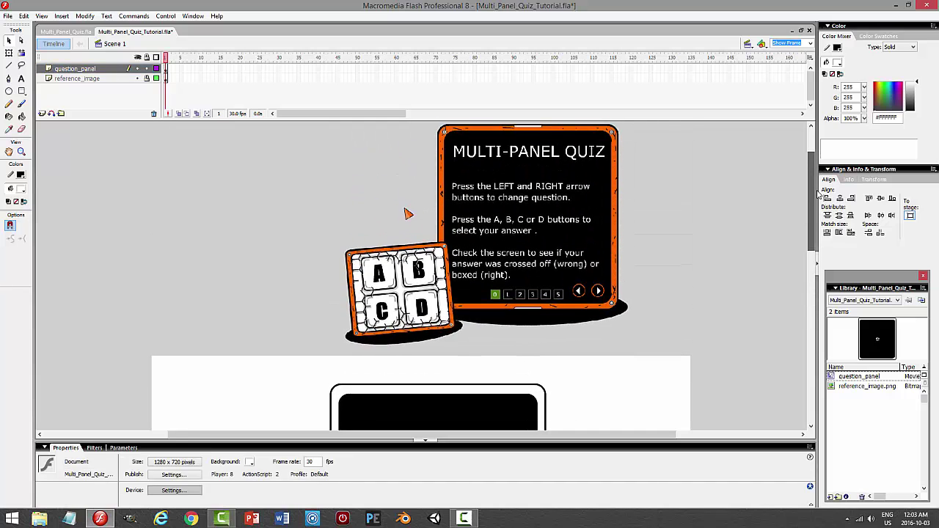
{"action": "left_click_drag", "start_coordinate": [812, 192], "coordinate": [808, 261]}
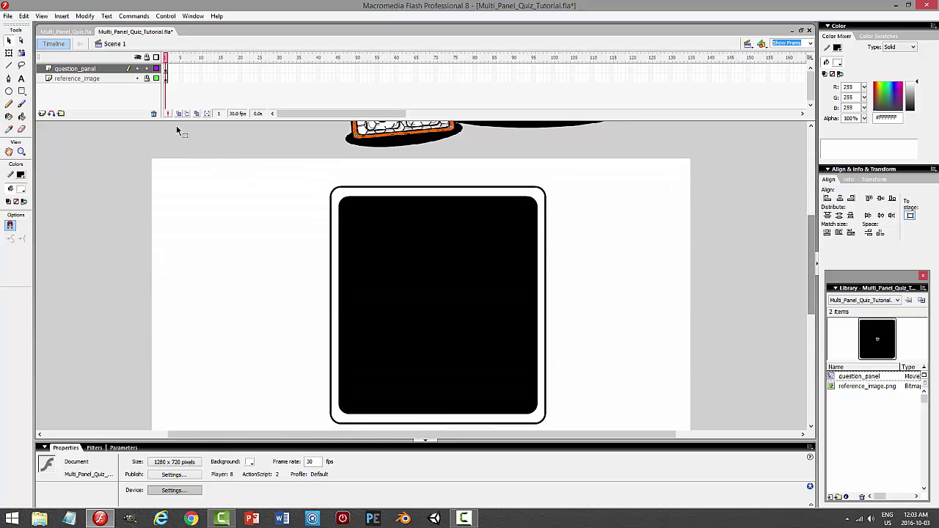
{"action": "left_click", "coordinate": [144, 69]}
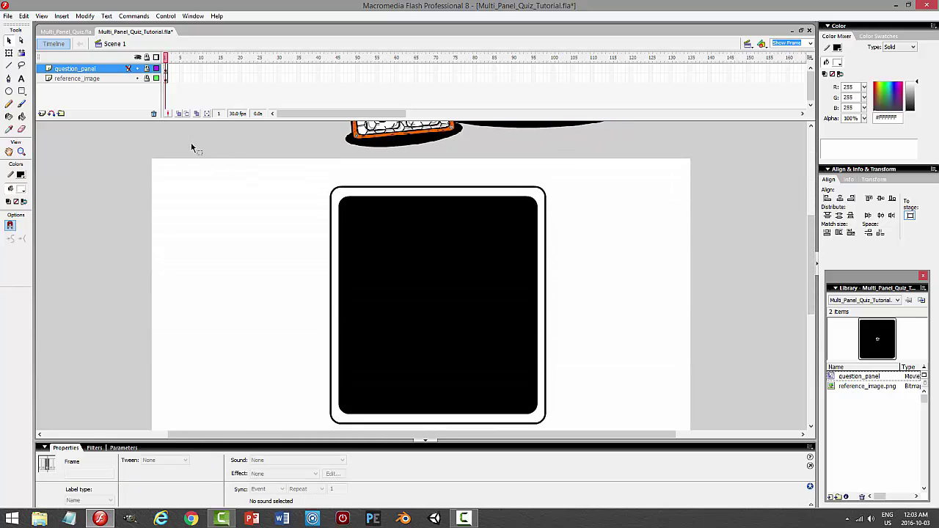
{"action": "left_click", "coordinate": [42, 114]}
Draw a small circle about 12.5 pixels wide in the upper-left corner of the panel's white border with the Oval tool.
{"action": "left_click", "coordinate": [11, 91]}
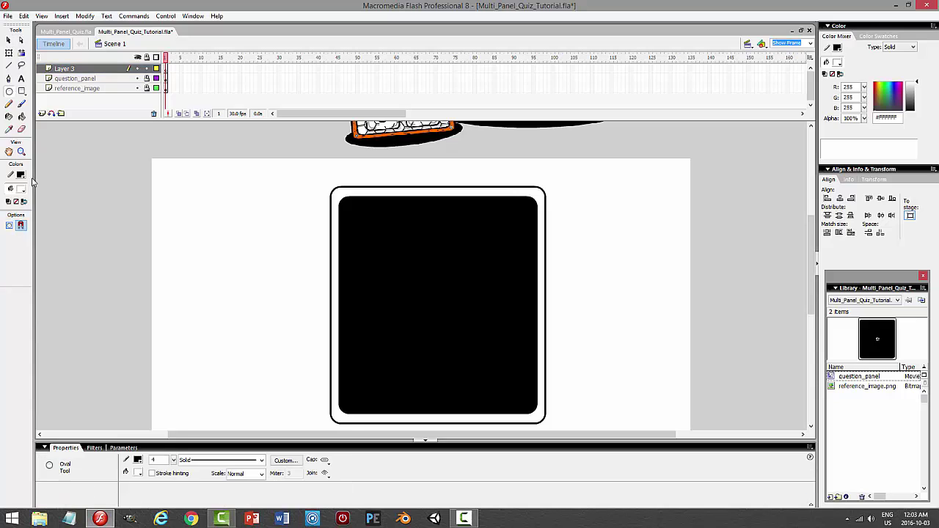
{"action": "left_click", "coordinate": [811, 45]}
{"action": "left_click", "coordinate": [786, 73]}
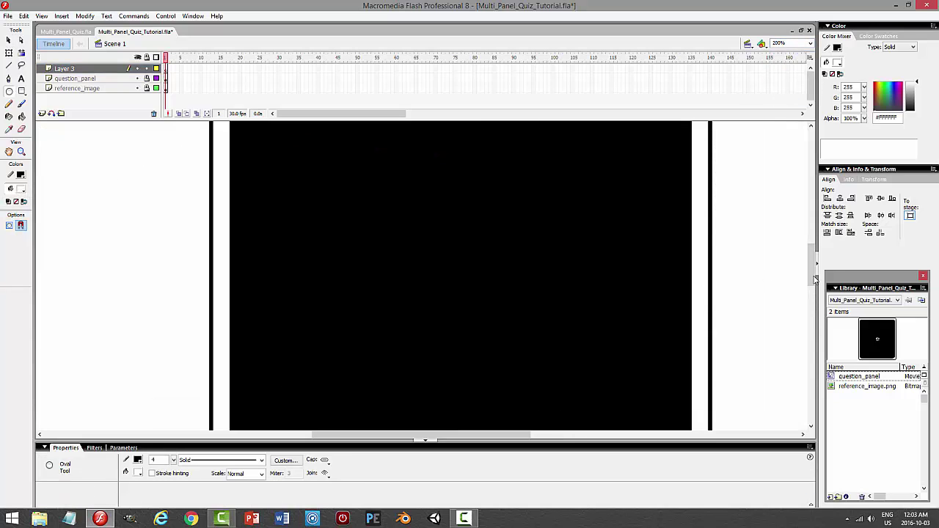
{"action": "left_click_drag", "start_coordinate": [814, 279], "coordinate": [812, 227]}
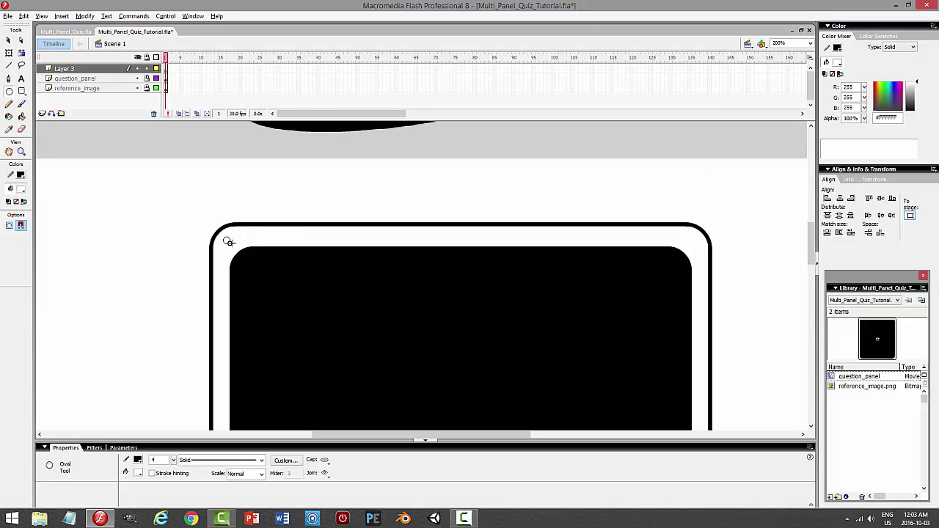
{"action": "left_click_drag", "start_coordinate": [232, 244], "coordinate": [233, 247]}
{"action": "left_click", "coordinate": [9, 40]}
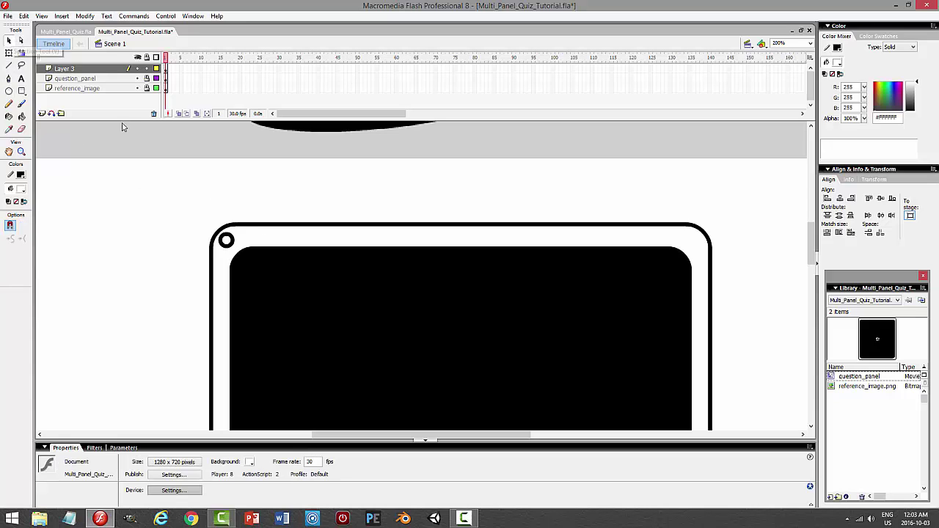
Set the small circle's stroke thickness to 2 and nudge it slightly right and down within the border corner.
{"action": "double_click", "coordinate": [227, 242]}
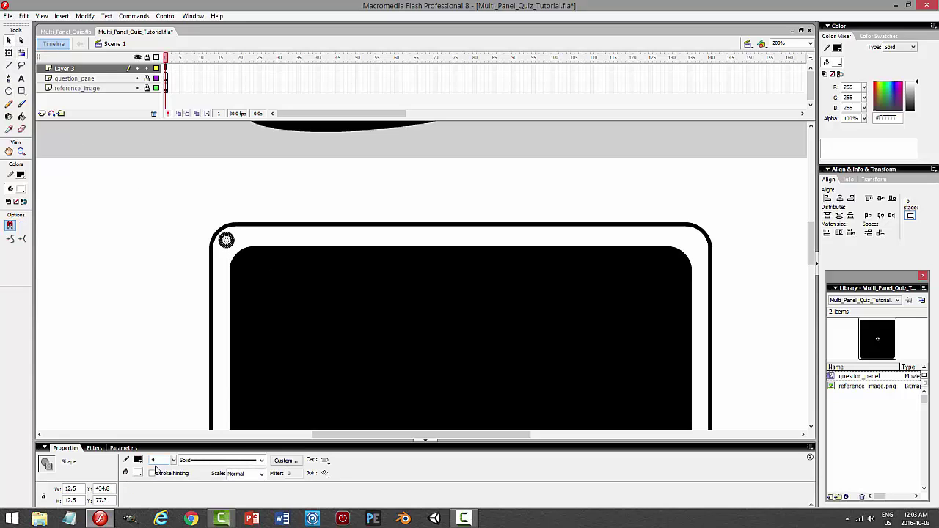
{"action": "type", "text": "2"}
{"action": "key", "text": "Return"}
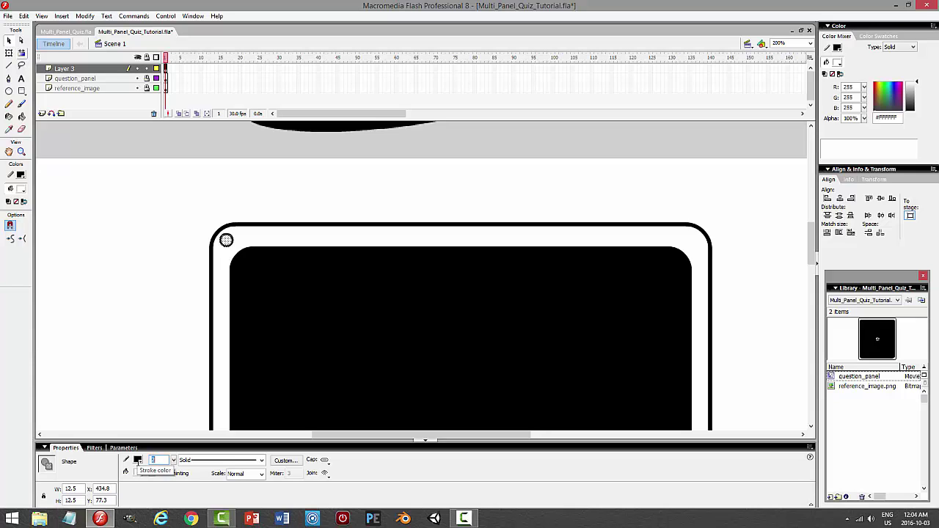
{"action": "left_click", "coordinate": [98, 71]}
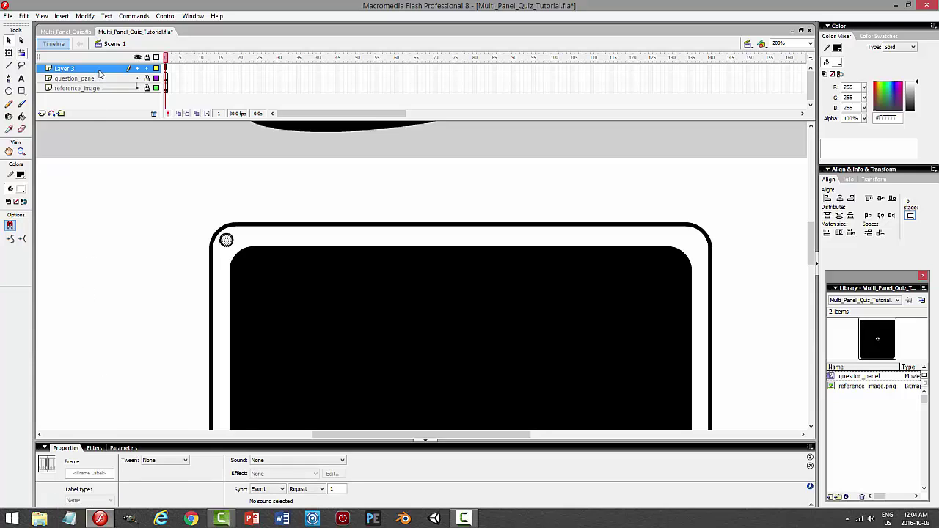
{"action": "key", "text": "Right"}
{"action": "key", "text": "Down"}
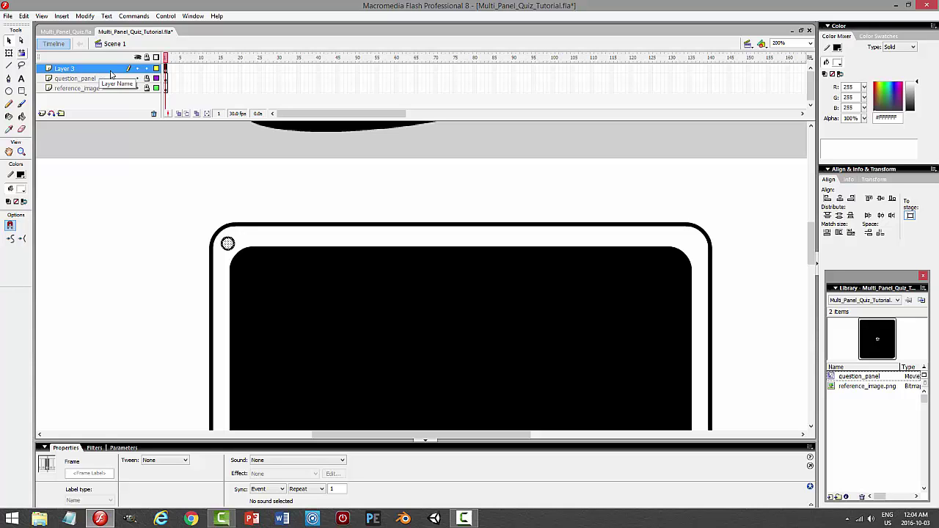
Convert the small circle into a movie clip symbol named screw and rename its layer screw.
{"action": "left_click", "coordinate": [85, 16]}
{"action": "left_click", "coordinate": [77, 41]}
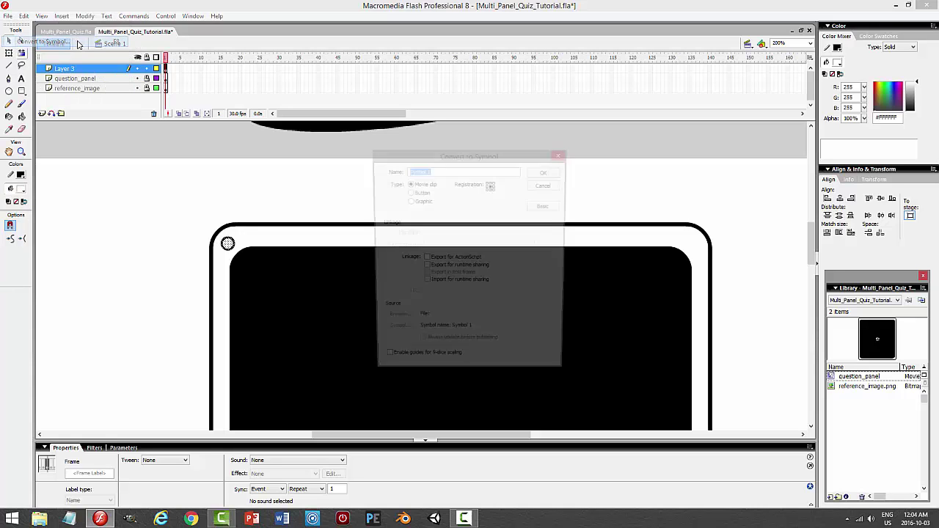
{"action": "type", "text": "screw"}
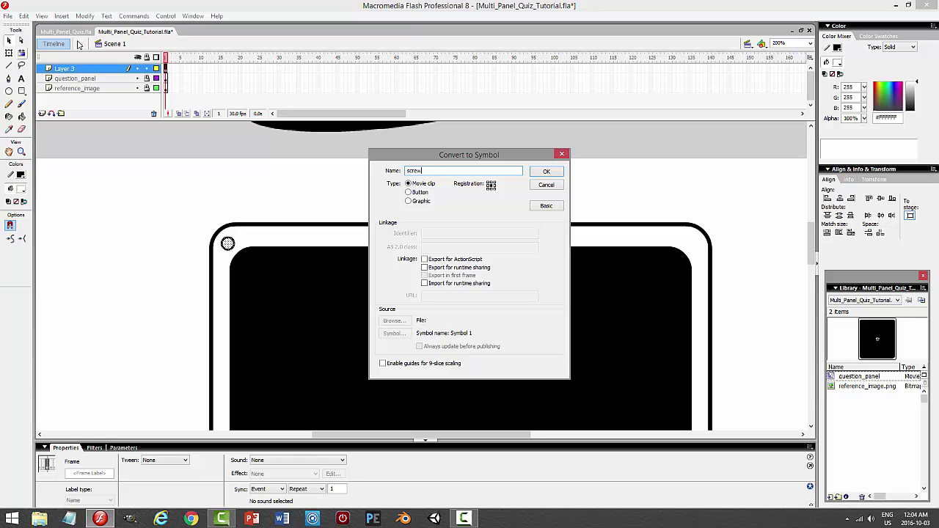
{"action": "key", "text": "Return"}
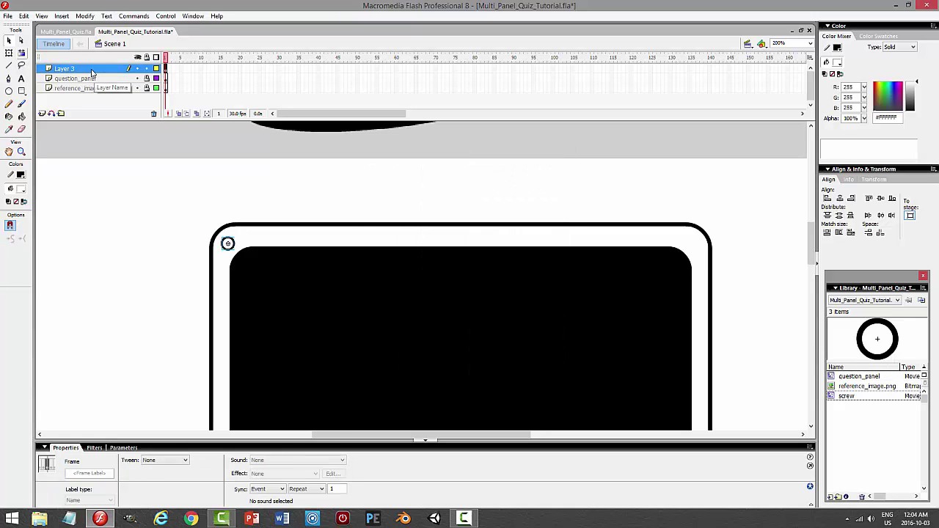
{"action": "double_click", "coordinate": [91, 69]}
{"action": "type", "text": "scr"}
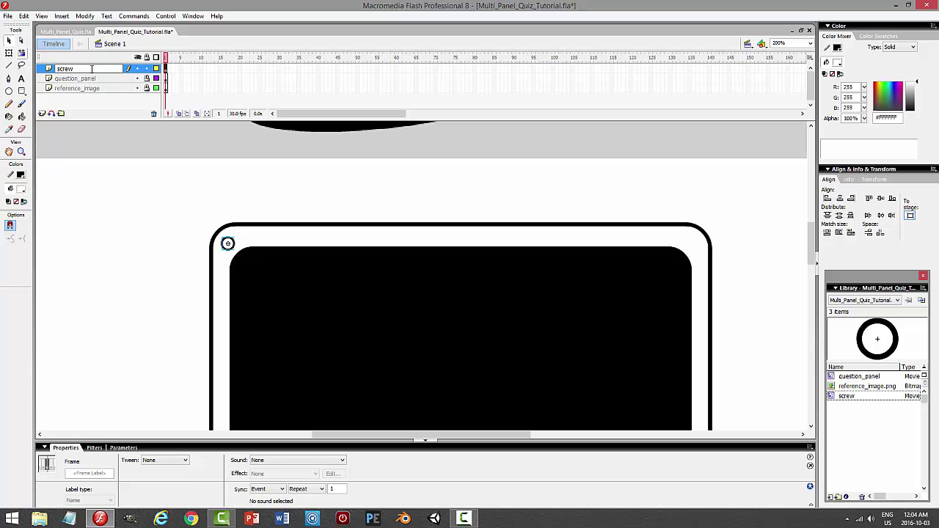
{"action": "type", "text": "ew"}
{"action": "key", "text": "Return"}
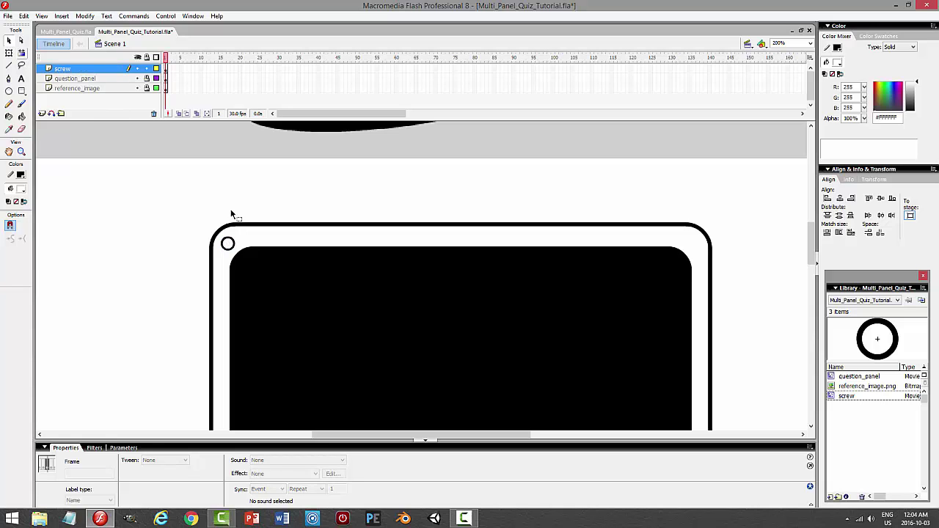
Open the screw symbol for editing, lock the circle's layer and add a new layer above it.
{"action": "double_click", "coordinate": [229, 244]}
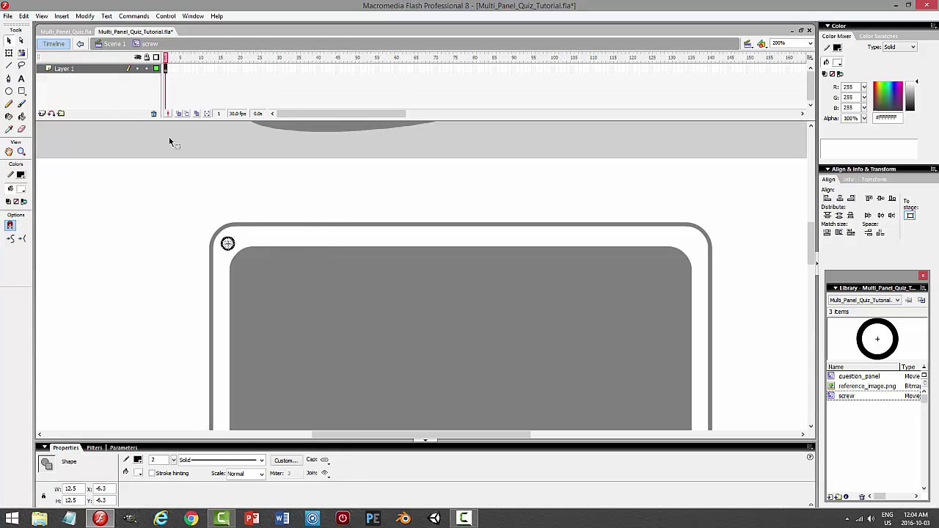
{"action": "left_click", "coordinate": [59, 131]}
{"action": "left_click", "coordinate": [42, 113]}
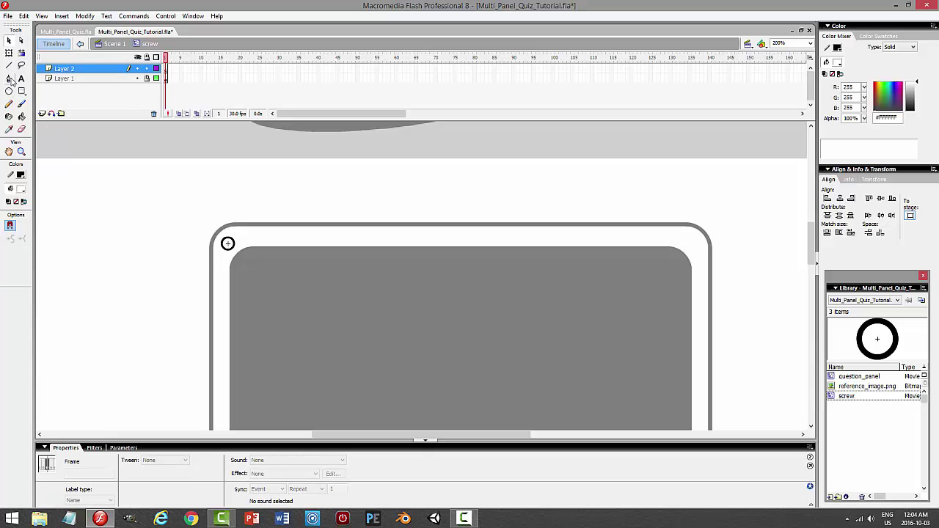
Draw a short diagonal line about 4.3 by 4.3 pixels in the empty area beside the screw circle.
{"action": "left_click", "coordinate": [8, 65]}
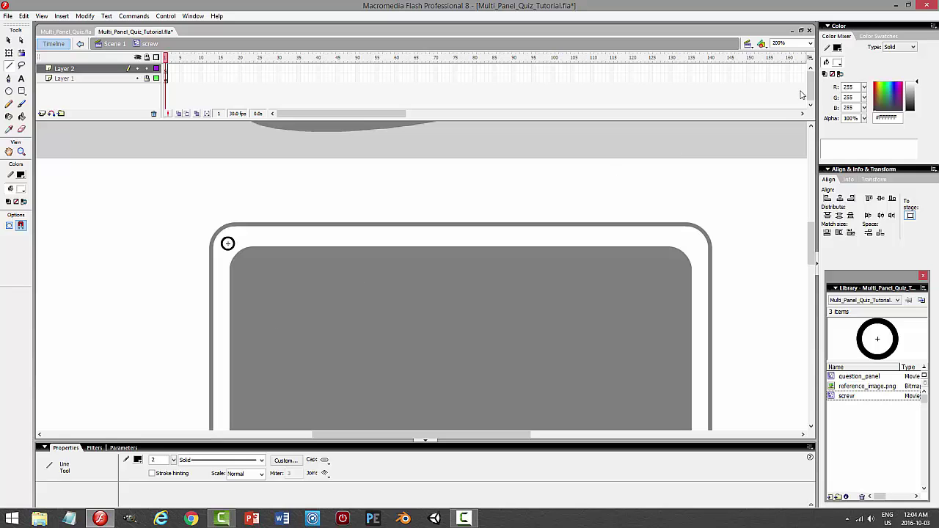
{"action": "left_click", "coordinate": [809, 44]}
{"action": "left_click", "coordinate": [784, 82]}
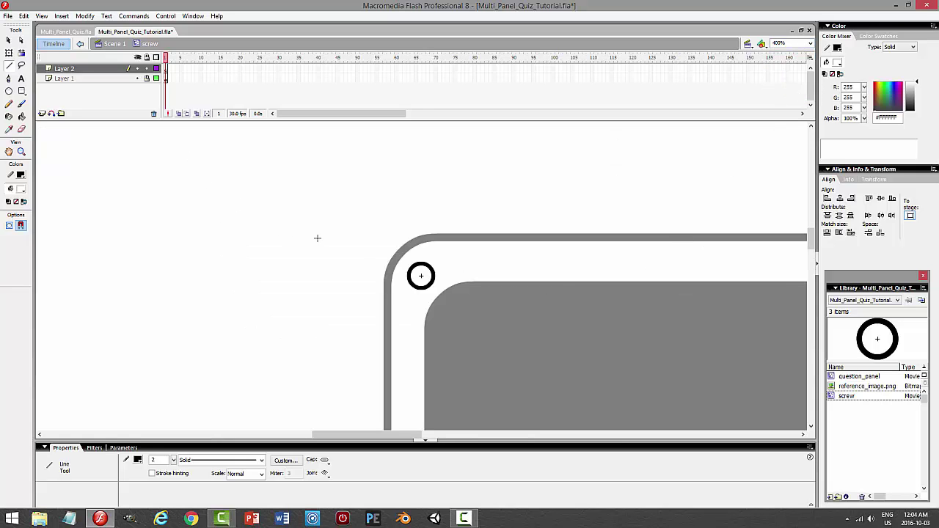
{"action": "left_click_drag", "start_coordinate": [322, 237], "coordinate": [331, 245]}
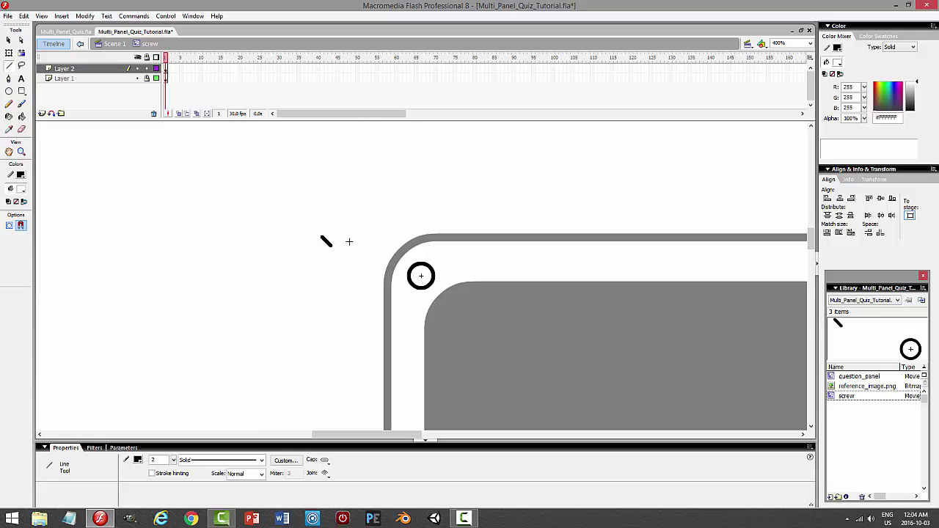
Move the diagonal line into the screw circle and align it to the symbol's centre.
{"action": "left_click", "coordinate": [9, 40]}
{"action": "left_click", "coordinate": [327, 243]}
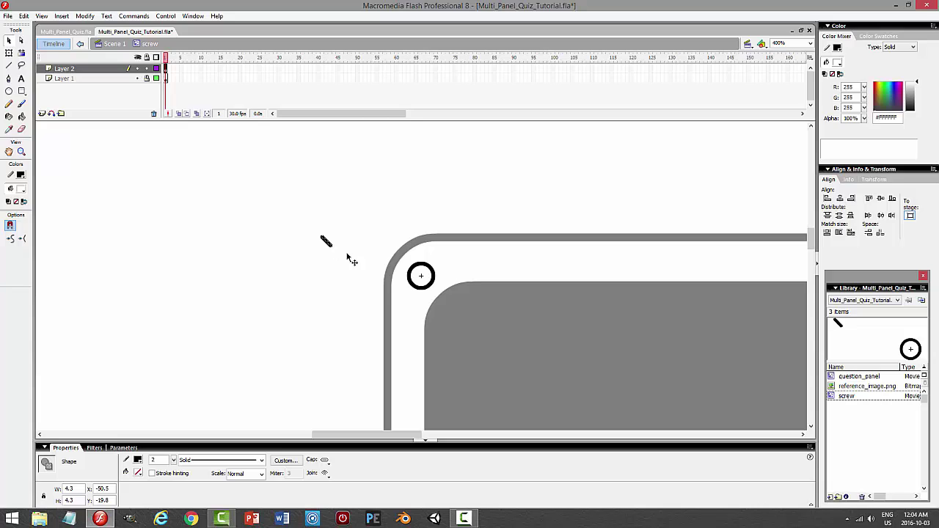
{"action": "left_click_drag", "start_coordinate": [420, 277], "coordinate": [420, 277]}
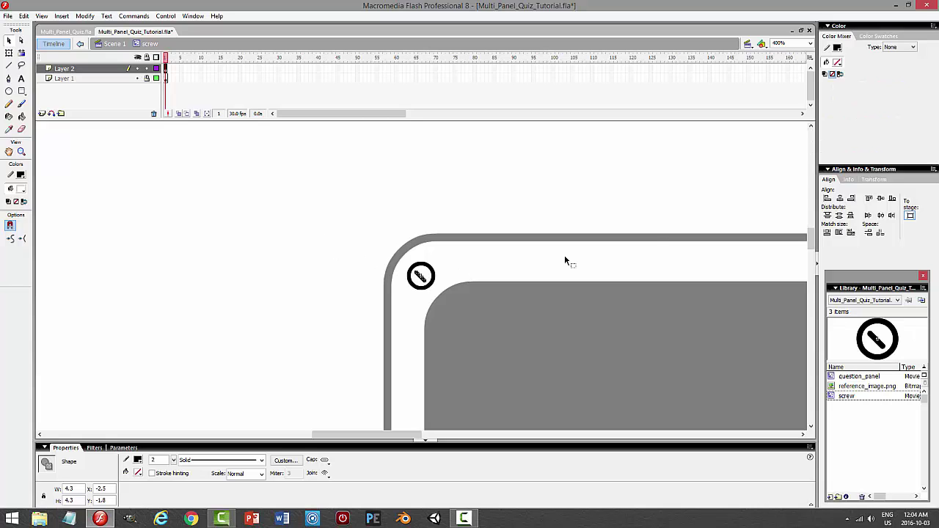
{"action": "left_click", "coordinate": [882, 199]}
Paste a copy of the diagonal line in place and flip it horizontally to form the screw's cross.
{"action": "left_click", "coordinate": [24, 16]}
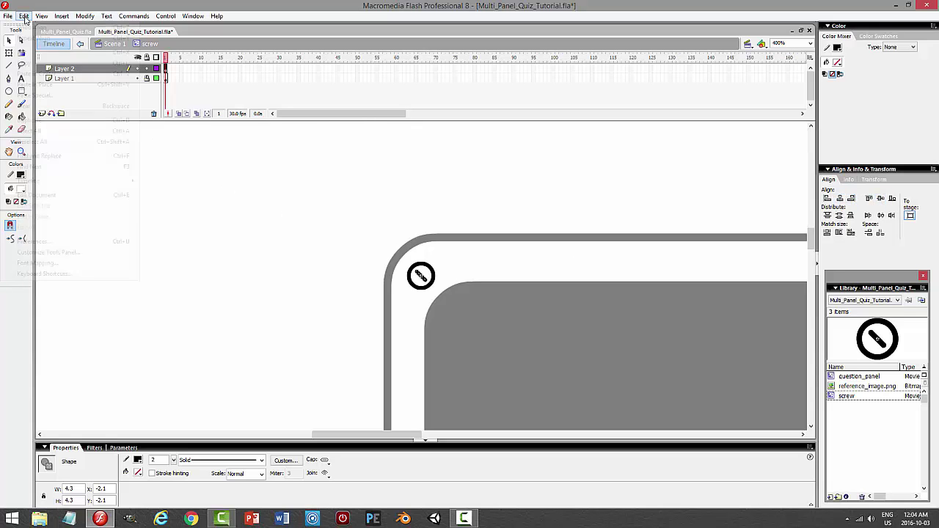
{"action": "left_click", "coordinate": [24, 63]}
{"action": "left_click", "coordinate": [24, 16]}
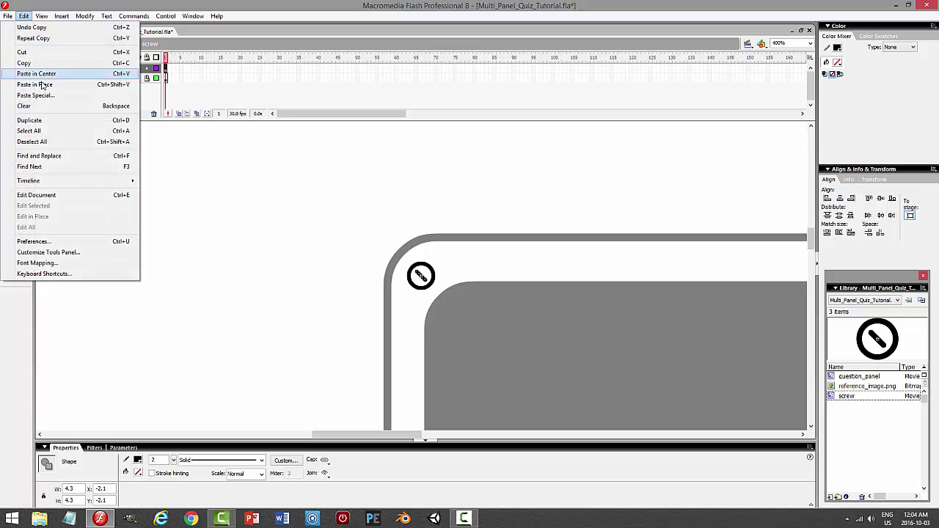
{"action": "left_click", "coordinate": [35, 85]}
{"action": "left_click", "coordinate": [85, 16]}
{"action": "mouse_move", "coordinate": [84, 141]}
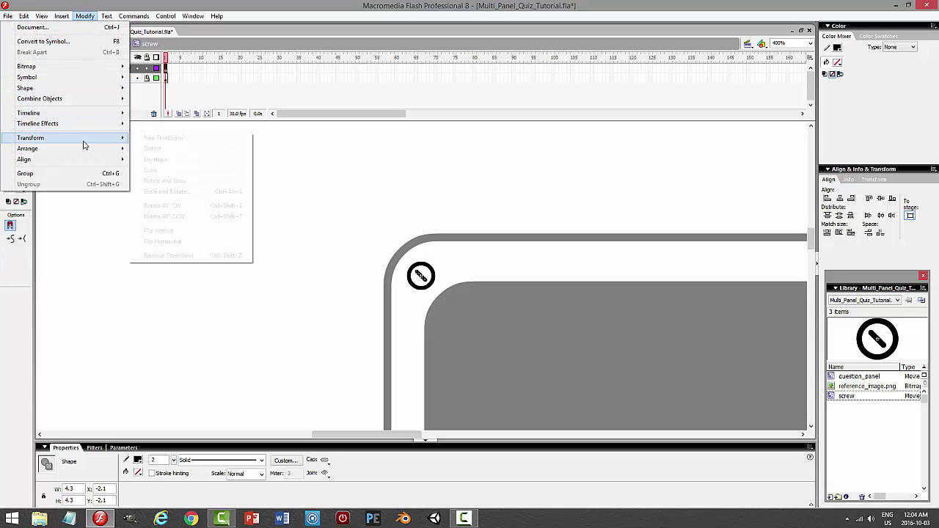
{"action": "left_click", "coordinate": [163, 242]}
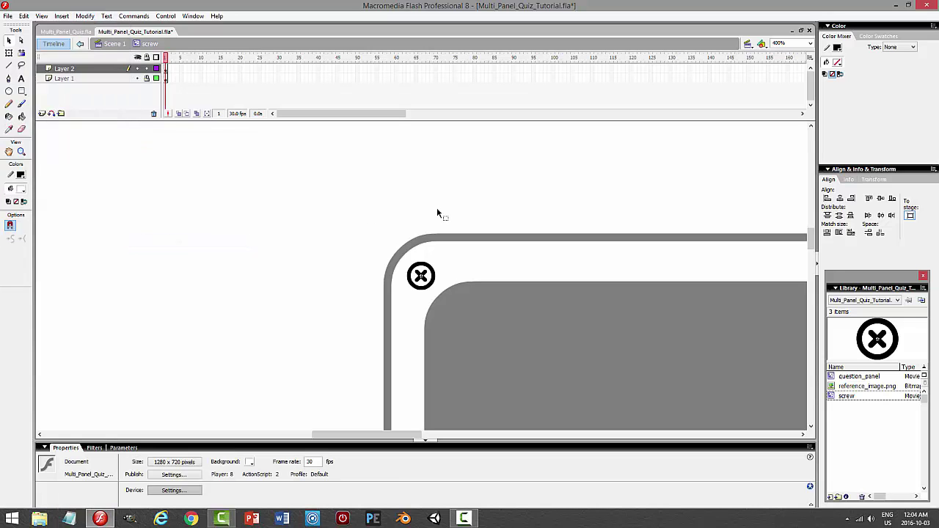
Test the movie to check the finished screw and return to Scene 1.
{"action": "key", "text": "ctrl+Return"}
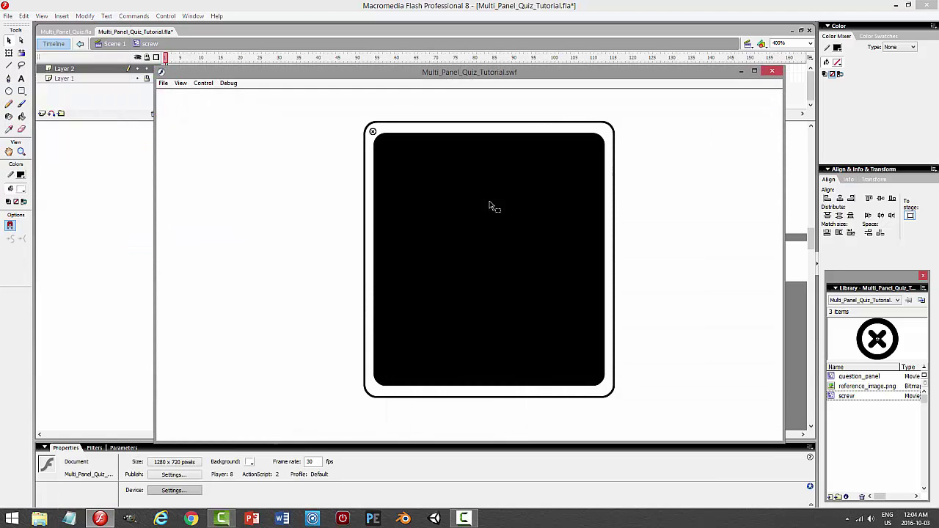
{"action": "left_click", "coordinate": [772, 71]}
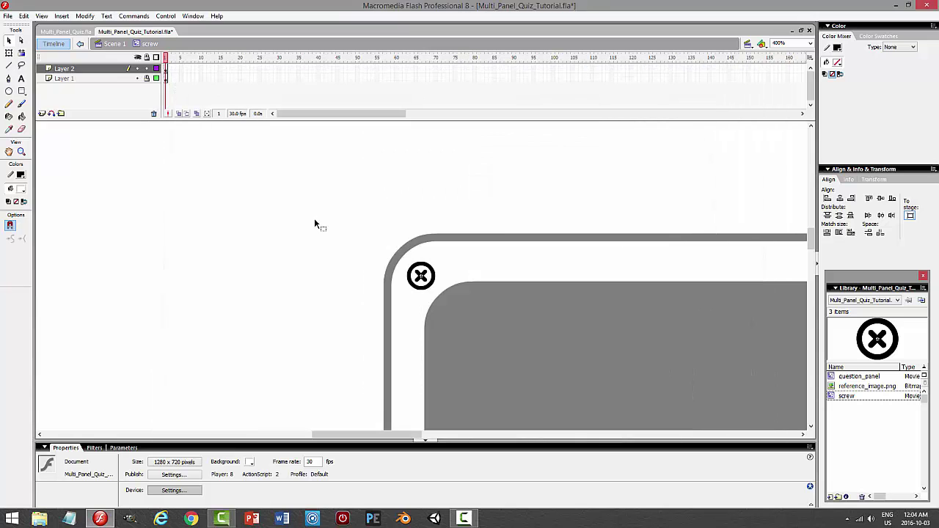
{"action": "left_click", "coordinate": [116, 44]}
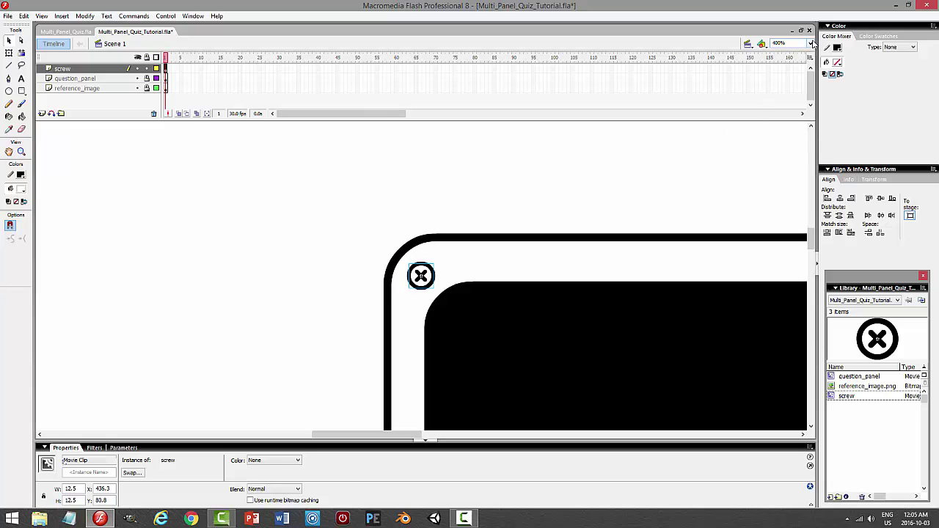
Paste a copy of the screw in place and move it straight across to the panel's upper-right corner.
{"action": "left_click", "coordinate": [810, 44]}
{"action": "left_click", "coordinate": [781, 74]}
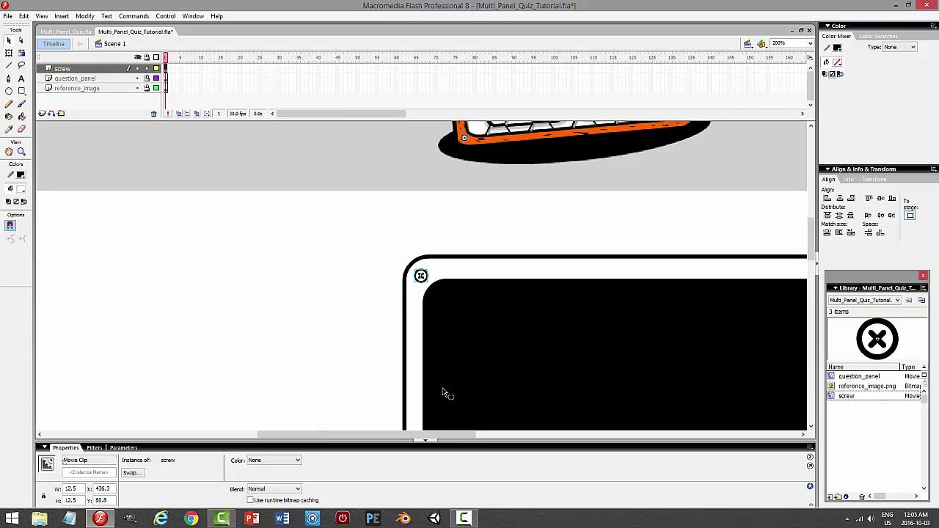
{"action": "left_click_drag", "start_coordinate": [424, 434], "coordinate": [496, 435]}
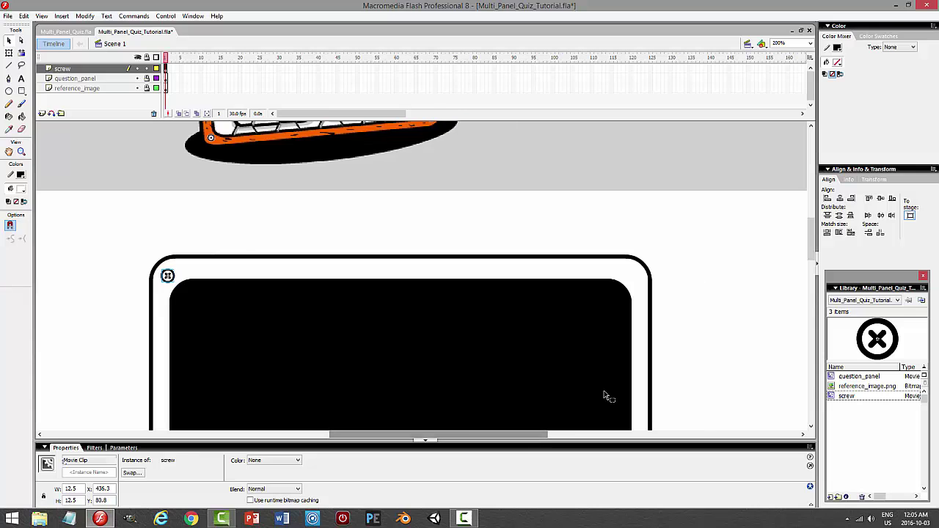
{"action": "left_click", "coordinate": [25, 16]}
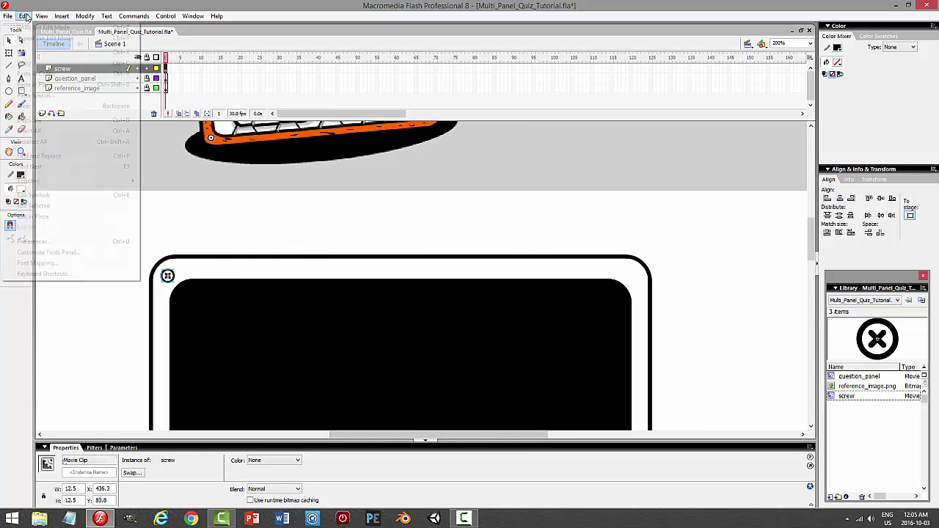
{"action": "left_click", "coordinate": [35, 63]}
{"action": "left_click", "coordinate": [24, 16]}
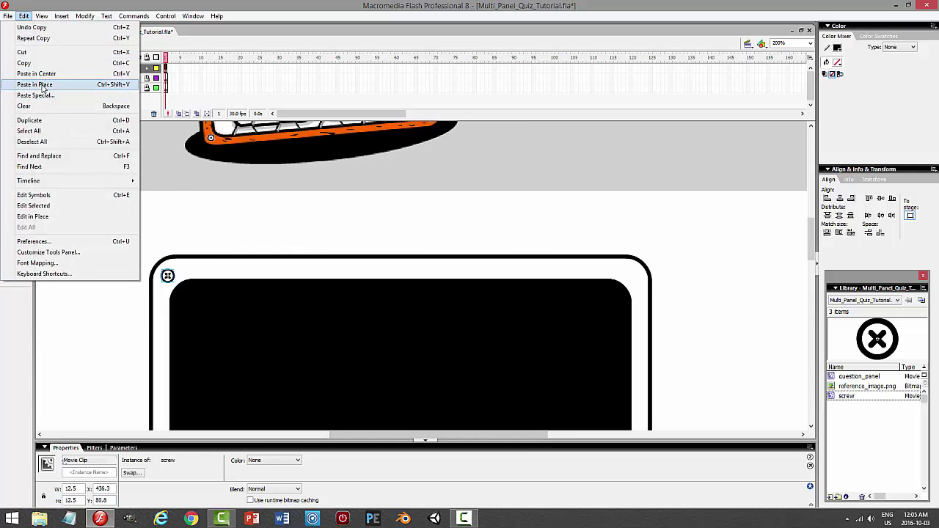
{"action": "left_click", "coordinate": [44, 85]}
{"action": "key", "text": "shift+Right"}
{"action": "key", "text": "shift+Right"}
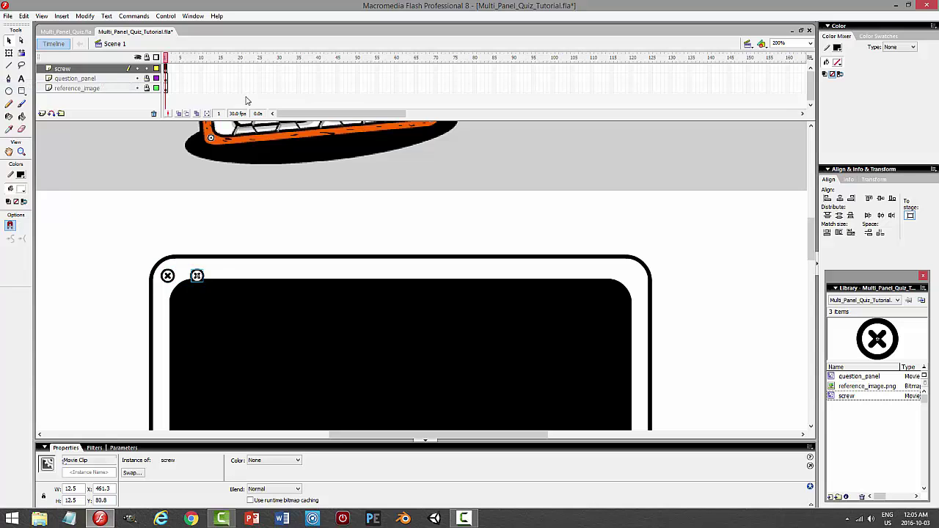
{"action": "key", "text": "shift+Right"}
{"action": "key", "text": "shift+Right"}
{"action": "key", "text": "shift+Right"}
{"action": "key", "text": "shift+Right"}
{"action": "key", "text": "shift+Right"}
{"action": "key", "text": "shift+Right"}
{"action": "key", "text": "shift+Right"}
{"action": "key", "text": "shift+Right"}
{"action": "key", "text": "shift+Right"}
{"action": "key", "text": "shift+Right"}
{"action": "key", "text": "shift+Right"}
{"action": "key", "text": "shift+Right"}
{"action": "key", "text": "shift+Right"}
{"action": "key", "text": "shift+Right"}
{"action": "key", "text": "shift+Right"}
{"action": "key", "text": "shift+Right"}
{"action": "key", "text": "shift+Right"}
{"action": "key", "text": "shift+Right"}
{"action": "key", "text": "shift+Right"}
{"action": "key", "text": "shift+Right"}
{"action": "key", "text": "shift+Right"}
{"action": "key", "text": "shift+Right"}
{"action": "key", "text": "shift+Right"}
{"action": "key", "text": "shift+Right"}
{"action": "key", "text": "shift+Right"}
{"action": "key", "text": "shift+Right"}
{"action": "key", "text": "shift+Right"}
{"action": "key", "text": "shift+Right"}
{"action": "key", "text": "shift+Right"}
{"action": "key", "text": "shift+Right"}
{"action": "key", "text": "shift+Right"}
{"action": "key", "text": "shift+Right"}
{"action": "key", "text": "shift+Right"}
{"action": "key", "text": "shift+Right"}
{"action": "key", "text": "Right"}
{"action": "key", "text": "Right"}
{"action": "key", "text": "Right"}
{"action": "key", "text": "Right"}
{"action": "key", "text": "Right"}
{"action": "key", "text": "Right"}
Duplicate both upper screws in place and move the copies straight down to the panel's two lower corners.
{"action": "left_click", "coordinate": [114, 71]}
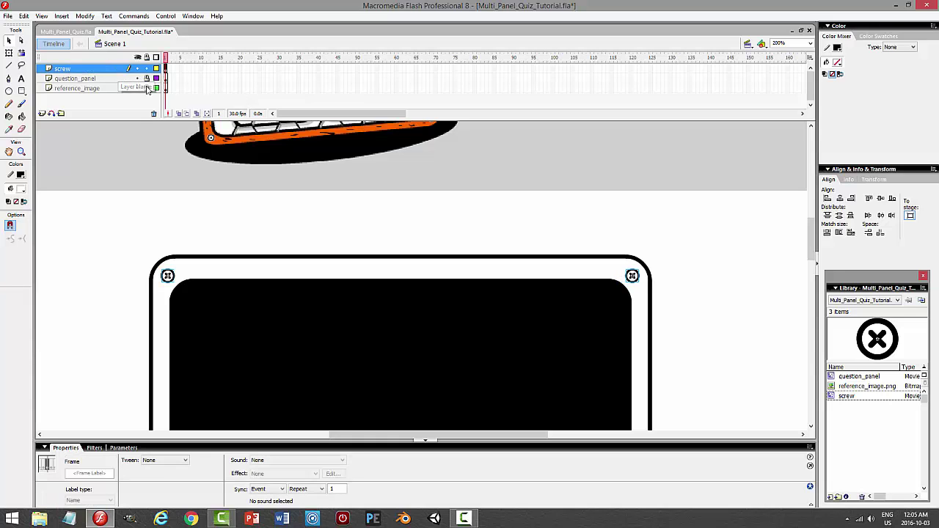
{"action": "left_click", "coordinate": [23, 15]}
{"action": "left_click", "coordinate": [29, 63]}
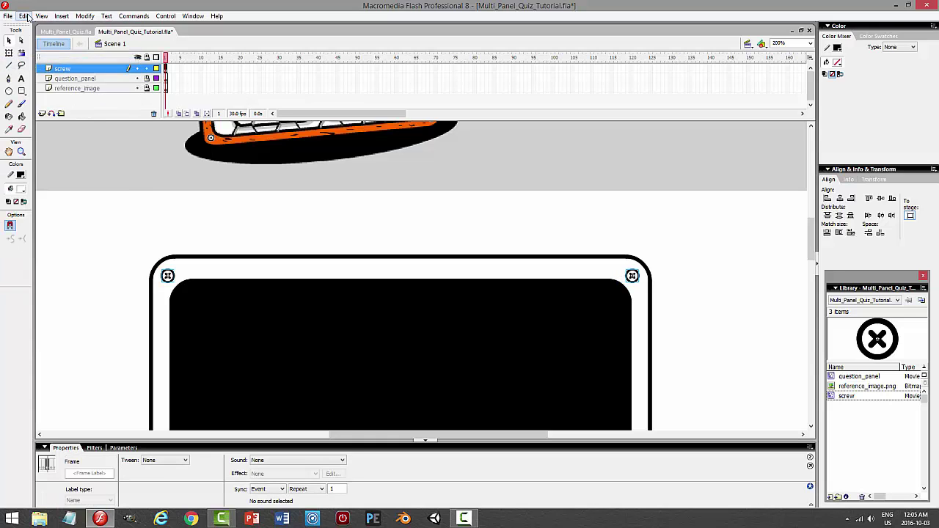
{"action": "left_click", "coordinate": [23, 16]}
{"action": "left_click", "coordinate": [37, 84]}
{"action": "key", "text": "shift+Down"}
{"action": "key", "text": "shift+Down"}
{"action": "key", "text": "shift+Down"}
{"action": "key", "text": "shift+Down"}
{"action": "key", "text": "shift+Down"}
{"action": "key", "text": "shift+Down"}
{"action": "key", "text": "shift+Down"}
{"action": "key", "text": "shift+Down"}
{"action": "key", "text": "shift+Down"}
{"action": "key", "text": "shift+Down"}
{"action": "key", "text": "shift+Down"}
{"action": "key", "text": "shift+Down"}
{"action": "left_click_drag", "start_coordinate": [812, 230], "coordinate": [808, 269]}
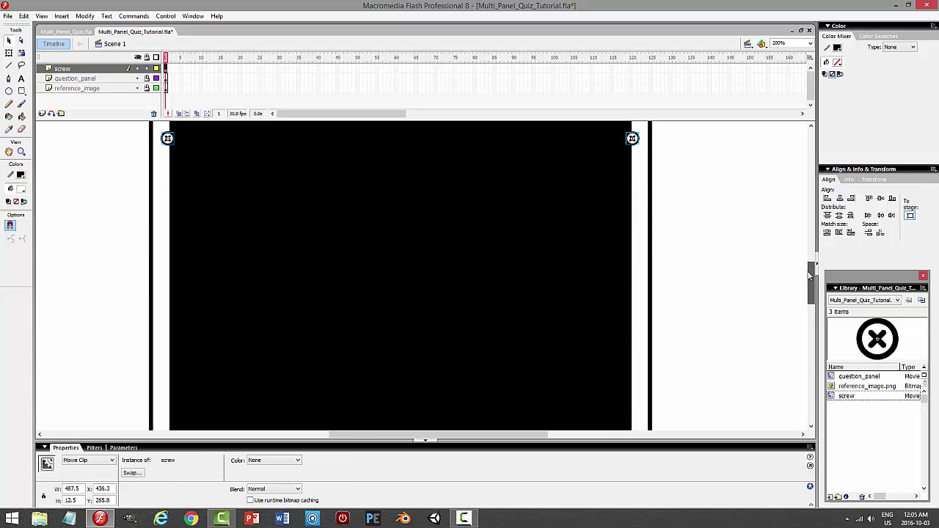
{"action": "key", "text": "shift+Down"}
{"action": "key", "text": "shift+Down"}
{"action": "key", "text": "shift+Down"}
{"action": "key", "text": "shift+Down"}
{"action": "key", "text": "shift+Down"}
{"action": "key", "text": "shift+Down"}
{"action": "key", "text": "shift+Down"}
{"action": "key", "text": "shift+Down"}
{"action": "key", "text": "shift+Down"}
{"action": "key", "text": "shift+Down"}
{"action": "key", "text": "shift+Down"}
{"action": "key", "text": "shift+Down"}
{"action": "key", "text": "shift+Down"}
{"action": "key", "text": "shift+Down"}
{"action": "key", "text": "shift+Down"}
{"action": "key", "text": "shift+Down"}
{"action": "key", "text": "shift+Down"}
{"action": "key", "text": "shift+Down"}
{"action": "key", "text": "shift+Down"}
{"action": "key", "text": "shift+Down"}
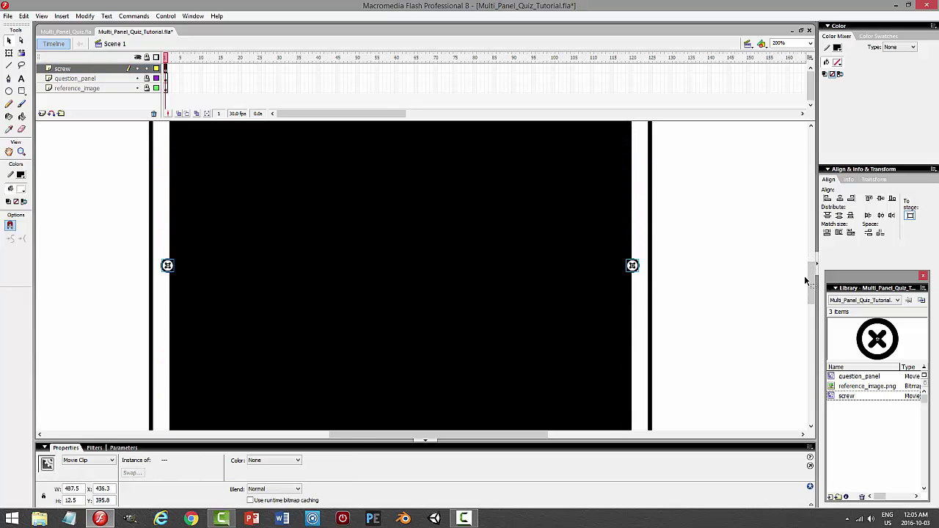
{"action": "key", "text": "shift+Down"}
{"action": "key", "text": "shift+Down"}
{"action": "key", "text": "shift+Down"}
{"action": "key", "text": "shift+Down"}
{"action": "key", "text": "shift+Down"}
{"action": "key", "text": "shift+Down"}
{"action": "key", "text": "shift+Down"}
{"action": "key", "text": "shift+Down"}
{"action": "key", "text": "shift+Down"}
{"action": "key", "text": "shift+Down"}
{"action": "key", "text": "shift+Down"}
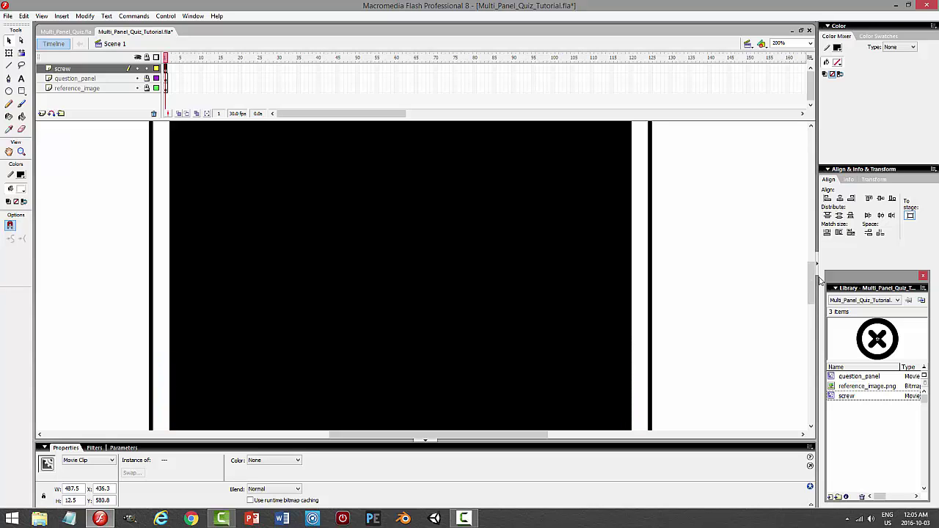
{"action": "left_click_drag", "start_coordinate": [814, 280], "coordinate": [812, 301]}
{"action": "key", "text": "shift+Down"}
{"action": "key", "text": "shift+Down"}
{"action": "key", "text": "shift+Down"}
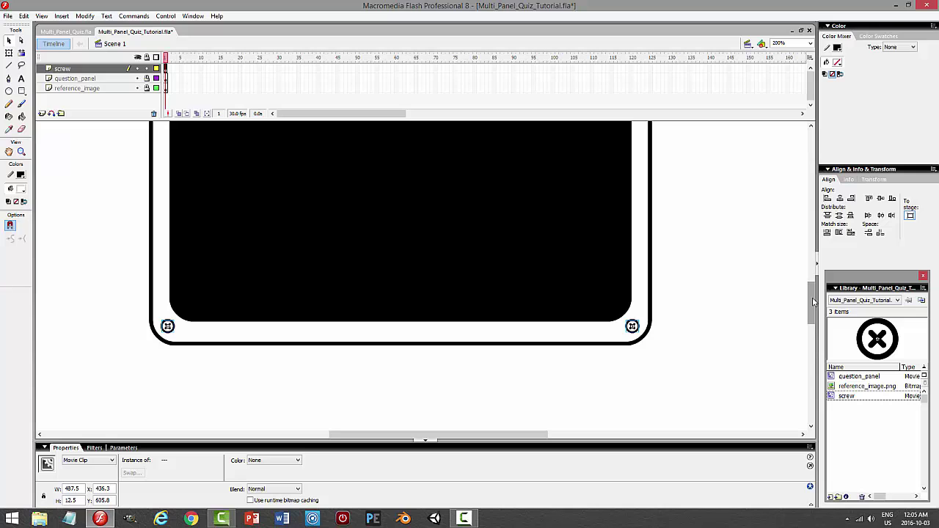
{"action": "key", "text": "Up"}
Test the movie to check the four corner screws and lock the screw layer.
{"action": "left_click", "coordinate": [741, 248]}
{"action": "key", "text": "ctrl+Return"}
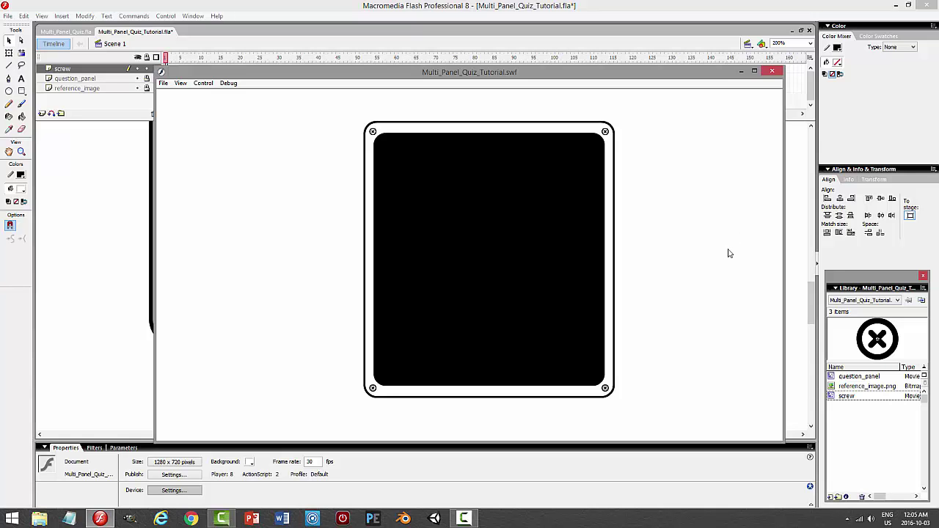
{"action": "left_click", "coordinate": [773, 73]}
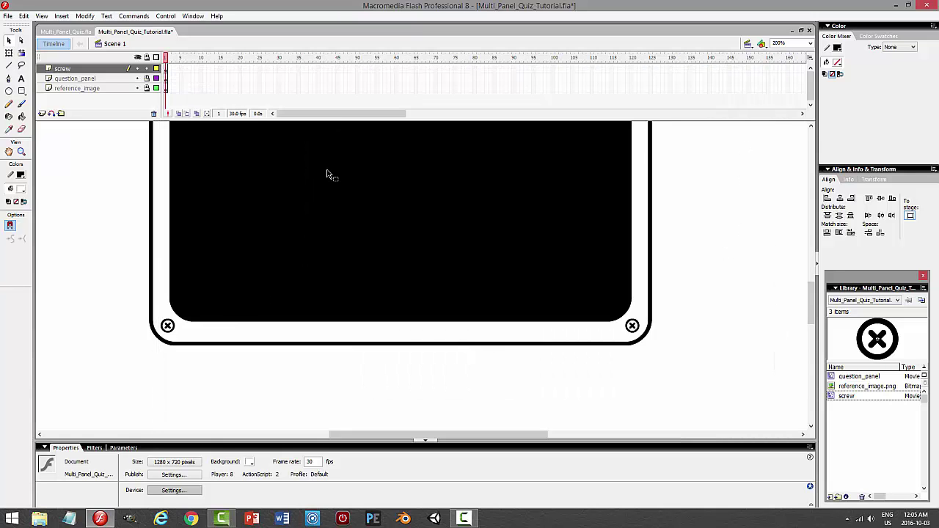
{"action": "left_click", "coordinate": [88, 68]}
{"action": "left_click", "coordinate": [87, 88]}
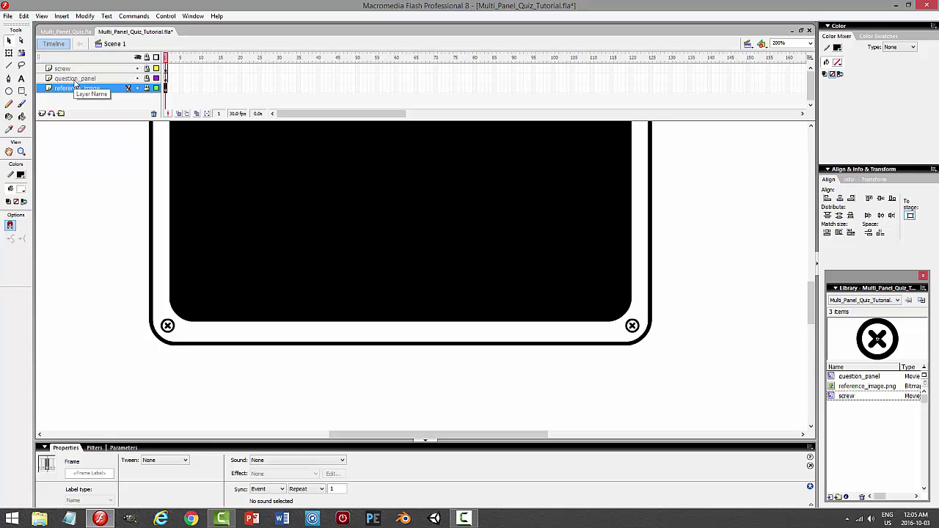
{"action": "left_click", "coordinate": [42, 114]}
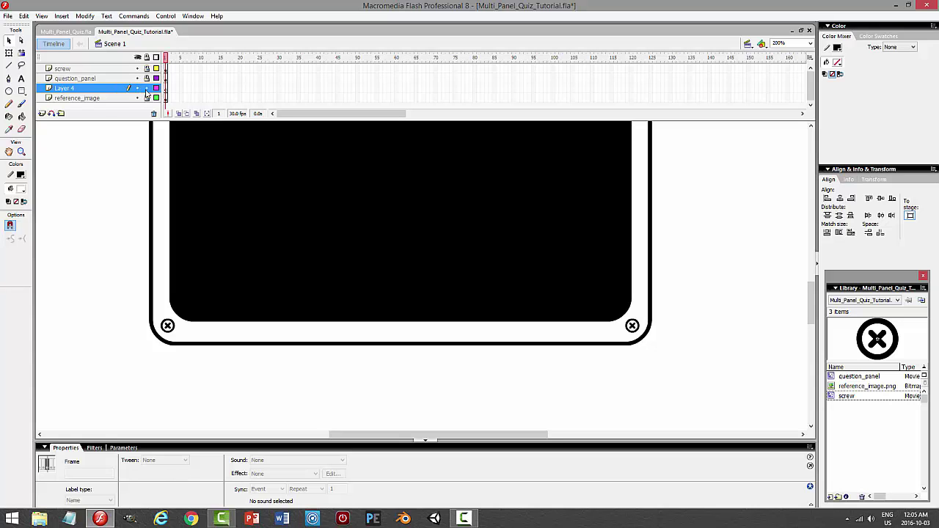
{"action": "left_click", "coordinate": [154, 113]}
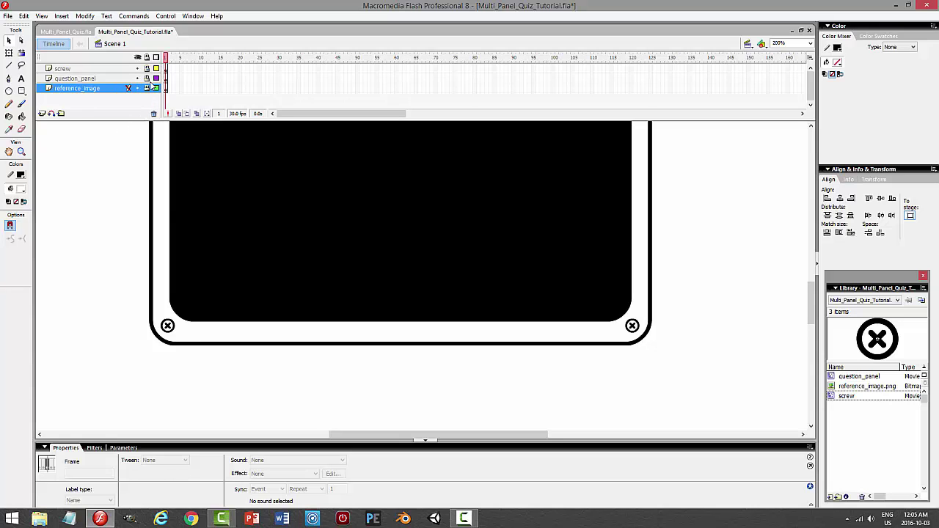
Open the question_panel symbol for editing, lock its layer and rename that layer body.
{"action": "double_click", "coordinate": [197, 218]}
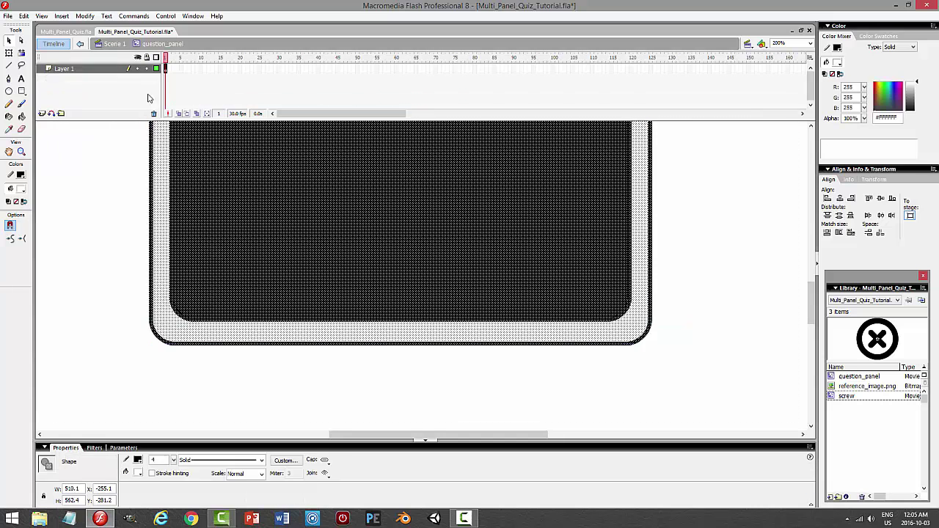
{"action": "left_click", "coordinate": [147, 68]}
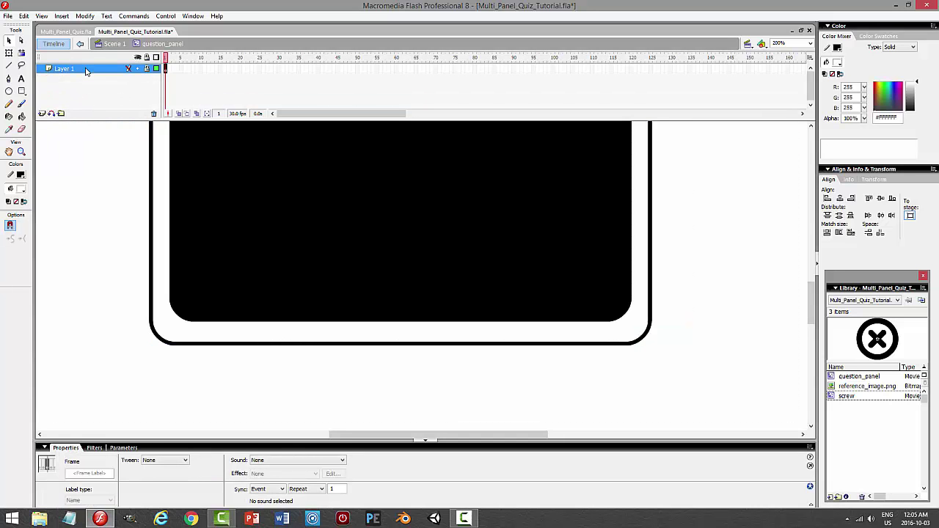
{"action": "double_click", "coordinate": [85, 70]}
{"action": "type", "text": "body"}
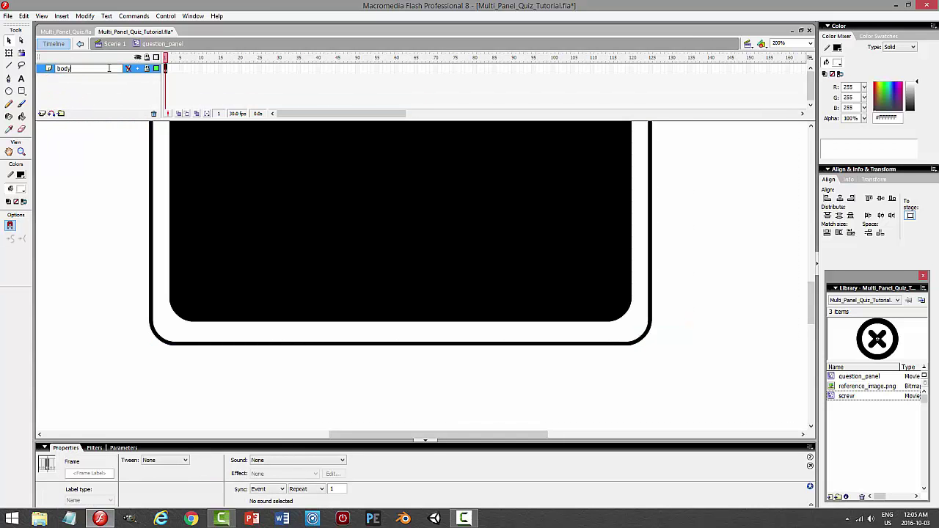
{"action": "key", "text": "Return"}
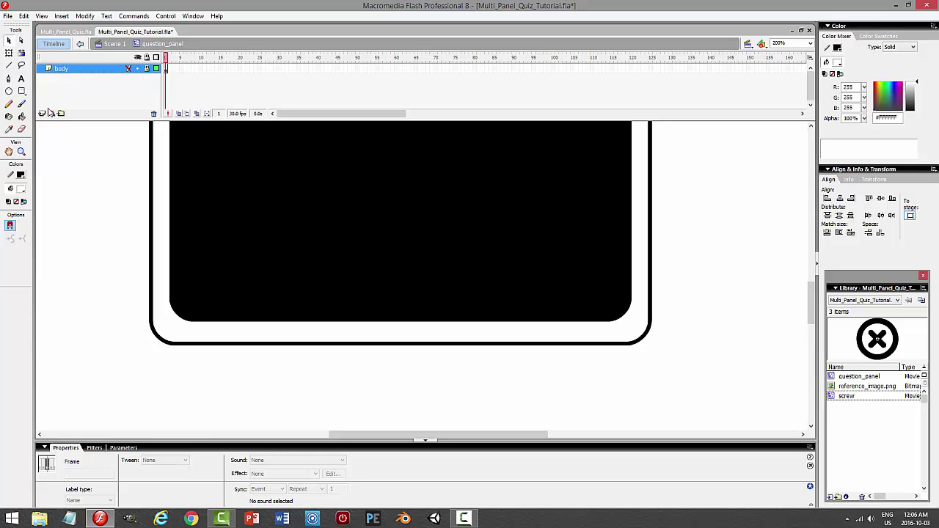
Add a layer beneath body and draw a borderless black oval about 553 pixels wide across the panel's base.
{"action": "left_click", "coordinate": [42, 113]}
{"action": "left_click_drag", "start_coordinate": [71, 71], "coordinate": [73, 84]}
{"action": "left_click", "coordinate": [10, 91]}
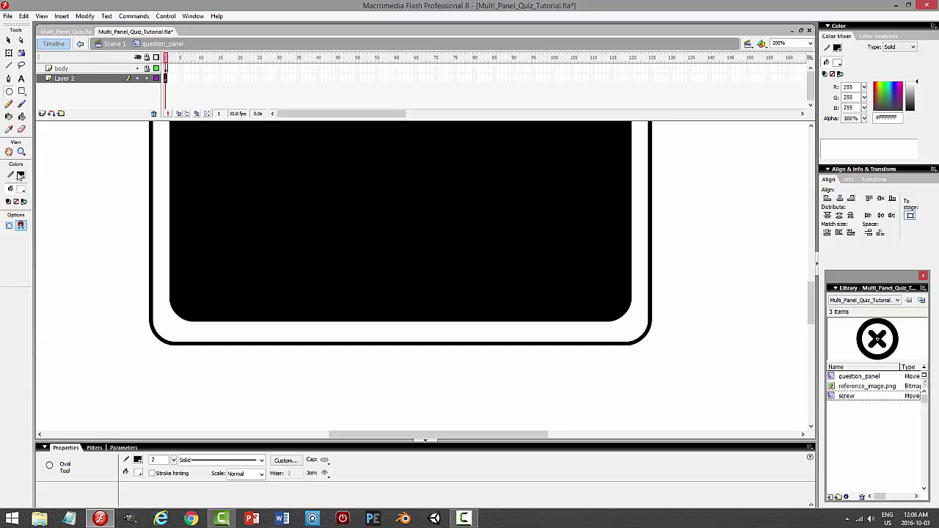
{"action": "left_click", "coordinate": [20, 176]}
{"action": "left_click", "coordinate": [136, 190]}
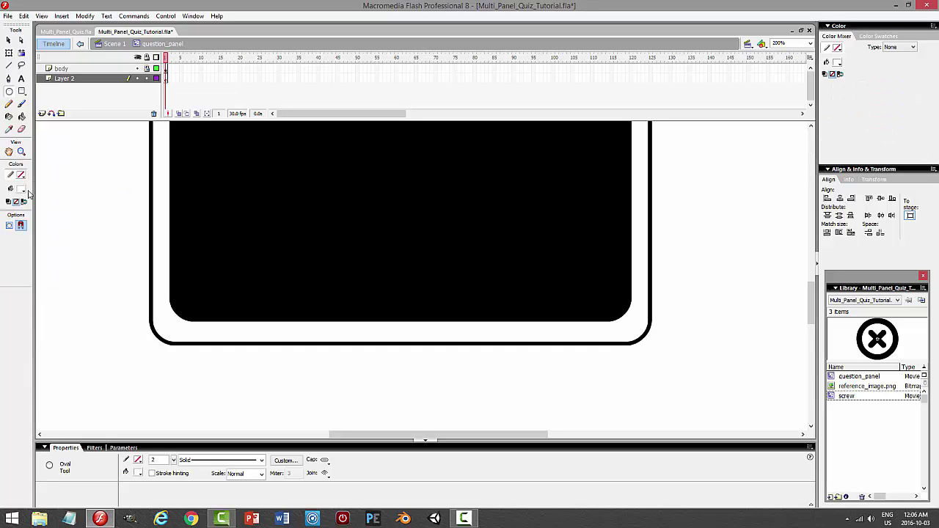
{"action": "left_click", "coordinate": [21, 189]}
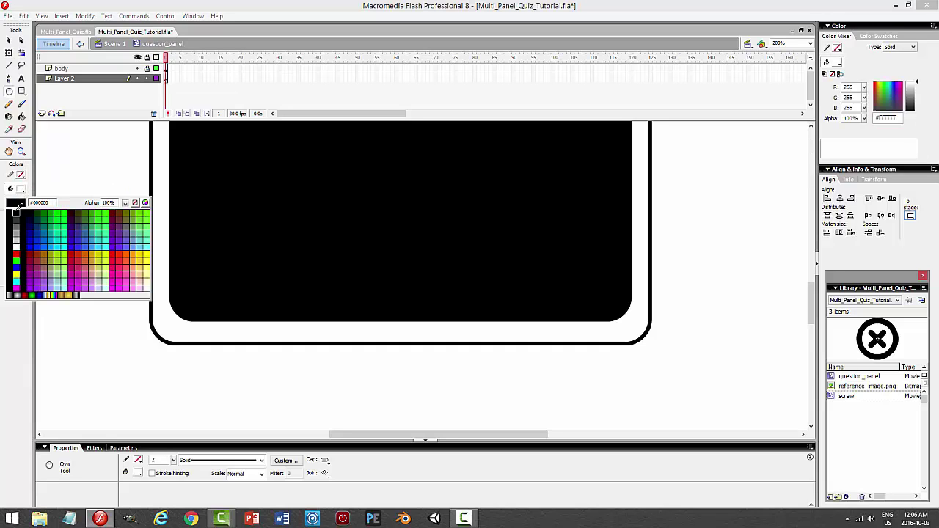
{"action": "left_click", "coordinate": [16, 210]}
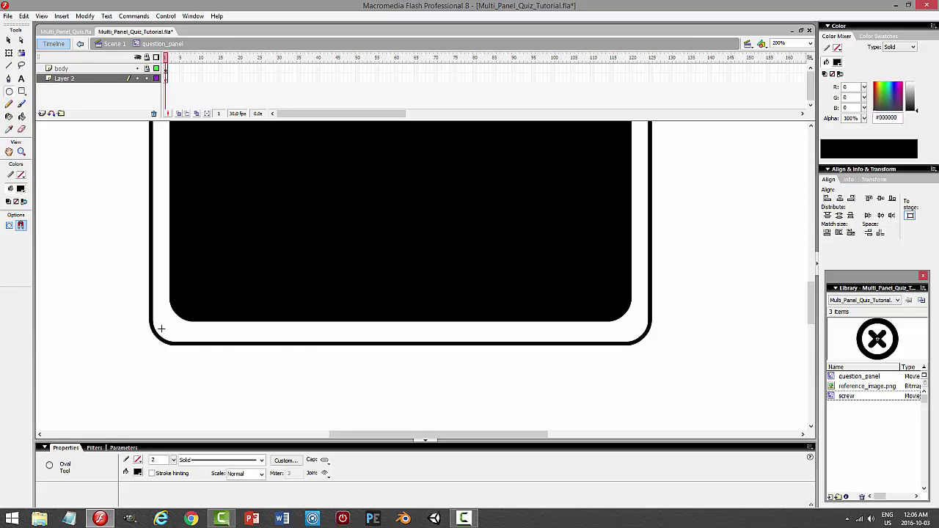
{"action": "mouse_move", "coordinate": [125, 312]}
{"action": "left_mouse_down"}
{"action": "mouse_move", "coordinate": [538, 366]}
{"action": "mouse_move", "coordinate": [667, 369]}
{"action": "left_mouse_up"}
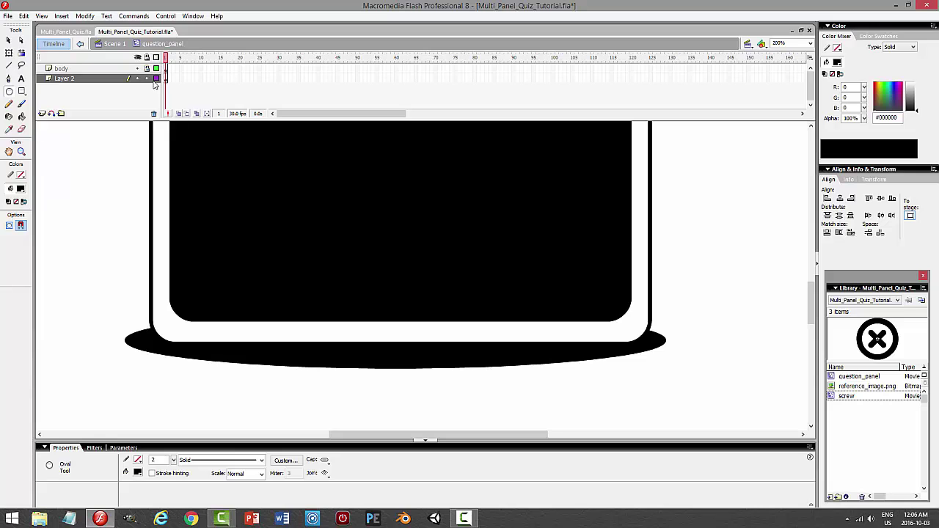
Check the oval from Scene 1, reopen the question_panel symbol and lock the oval's layer.
{"action": "left_click", "coordinate": [153, 82]}
{"action": "left_click", "coordinate": [115, 44]}
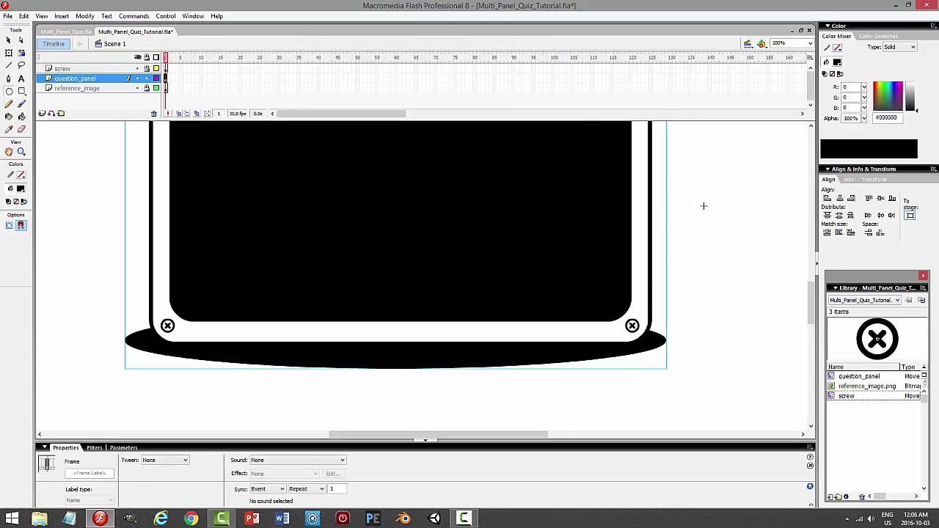
{"action": "left_click", "coordinate": [153, 203]}
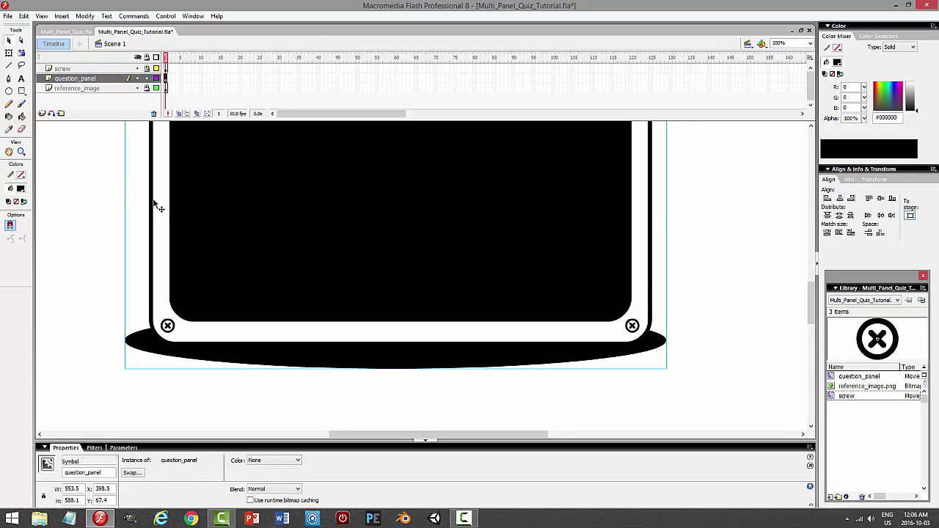
{"action": "double_click", "coordinate": [155, 197]}
{"action": "left_click", "coordinate": [140, 79]}
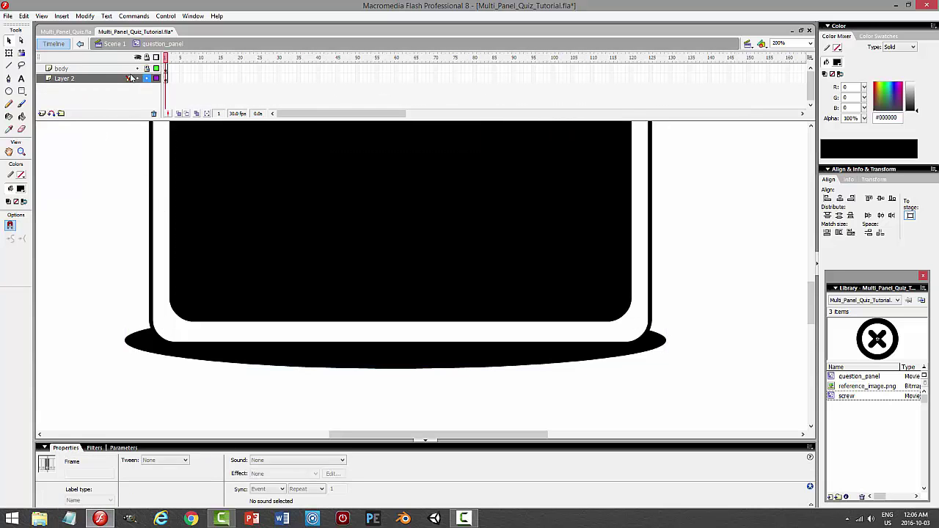
Rename the oval's layer beneath body as shadow and save the document.
{"action": "double_click", "coordinate": [96, 78]}
{"action": "type", "text": "shad"}
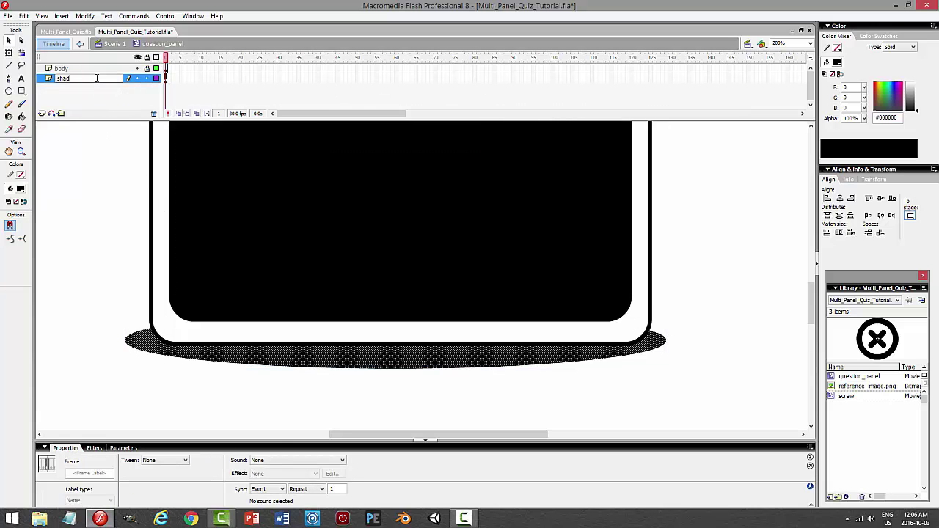
{"action": "type", "text": "ow"}
{"action": "key", "text": "Return"}
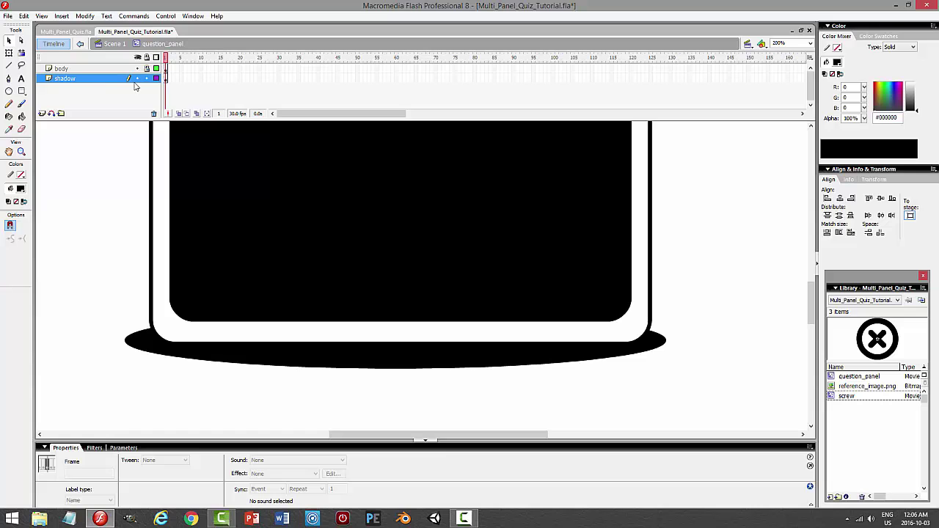
{"action": "key", "text": "ctrl+s"}
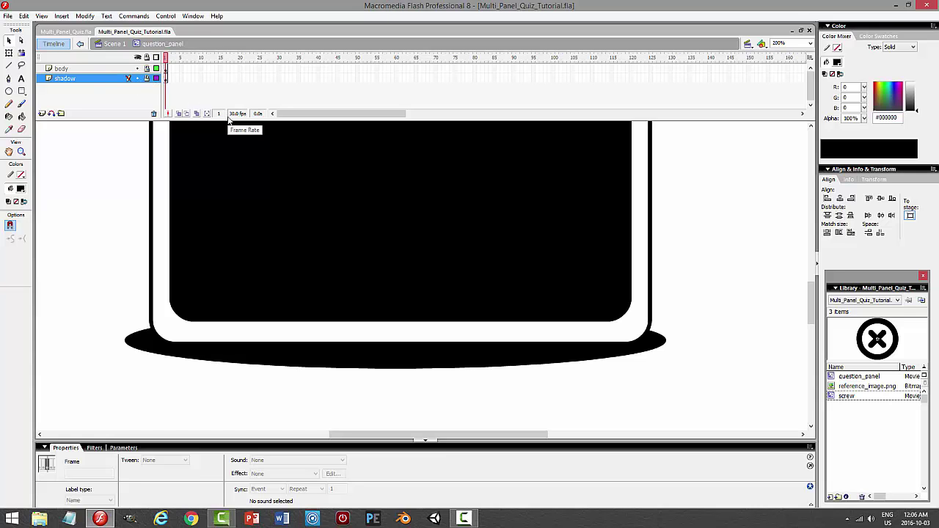
Test the movie to check the base shadow and examine the clip on the reference panel's top edge.
{"action": "key", "text": "ctrl+Return"}
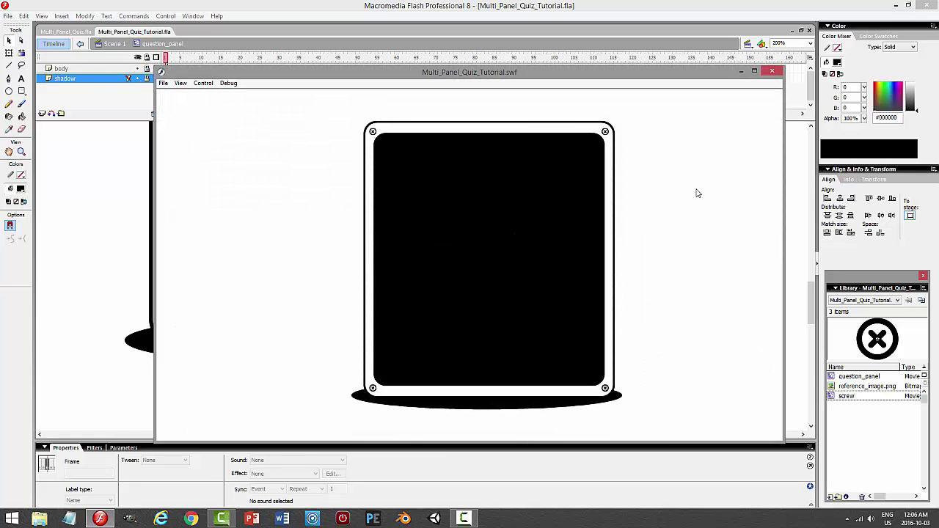
{"action": "left_click", "coordinate": [771, 71]}
{"action": "left_click_drag", "start_coordinate": [813, 293], "coordinate": [816, 160]}
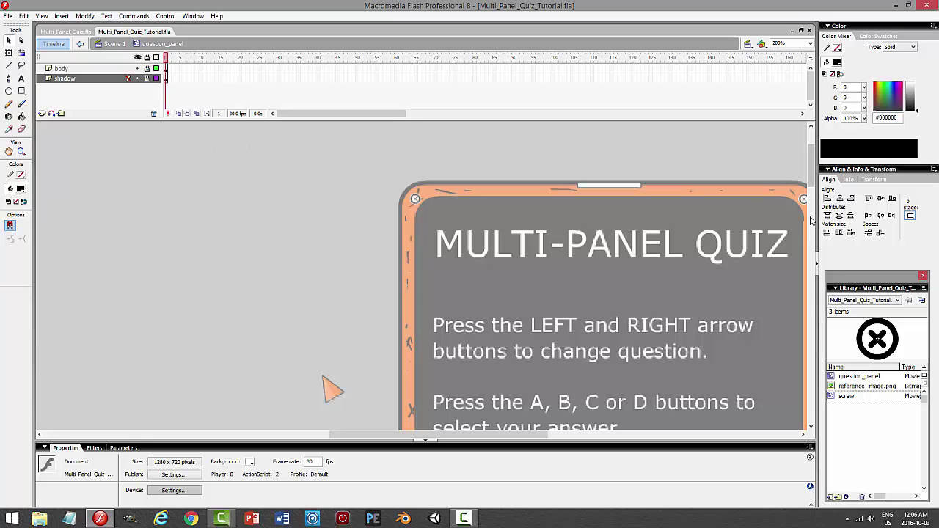
{"action": "left_click_drag", "start_coordinate": [811, 170], "coordinate": [710, 247]}
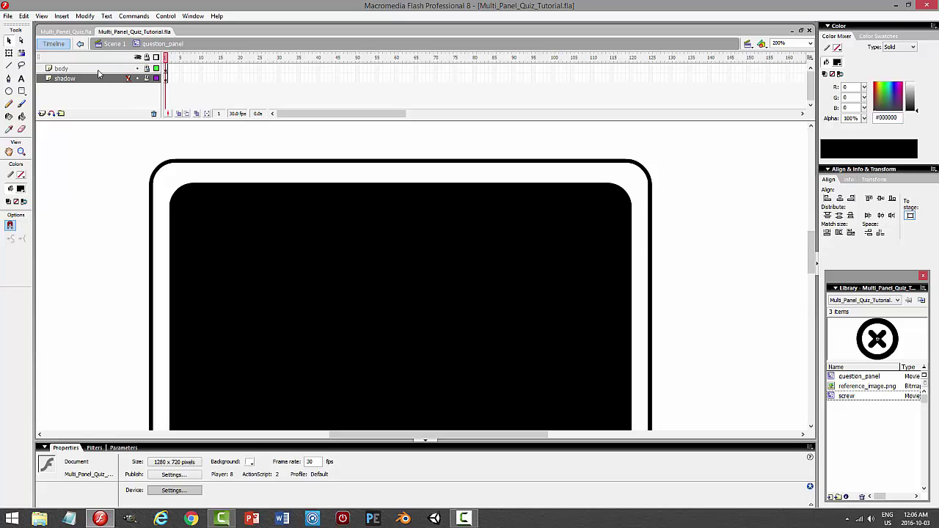
Add a new normal layer above body and set the Rectangle tool's corner radius to 8 points.
{"action": "left_click", "coordinate": [95, 68]}
{"action": "left_click", "coordinate": [50, 114]}
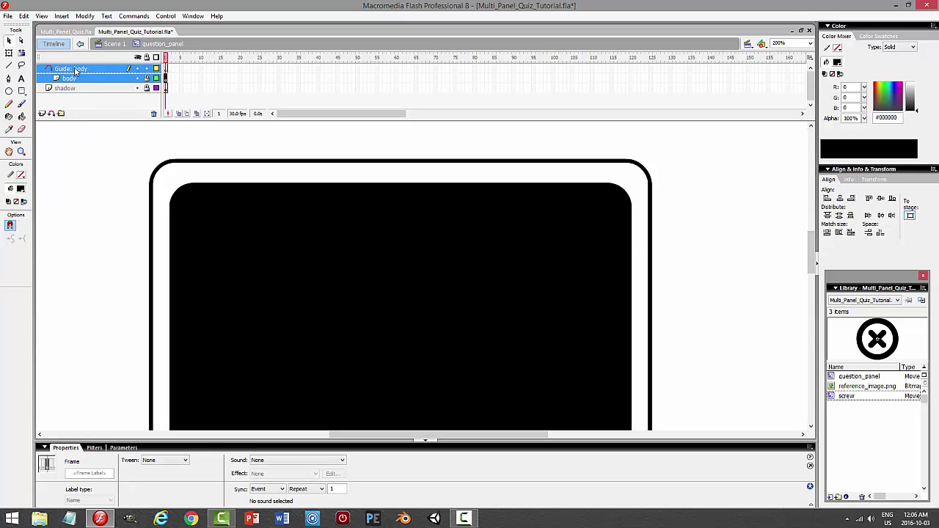
{"action": "key", "text": "ctrl+z"}
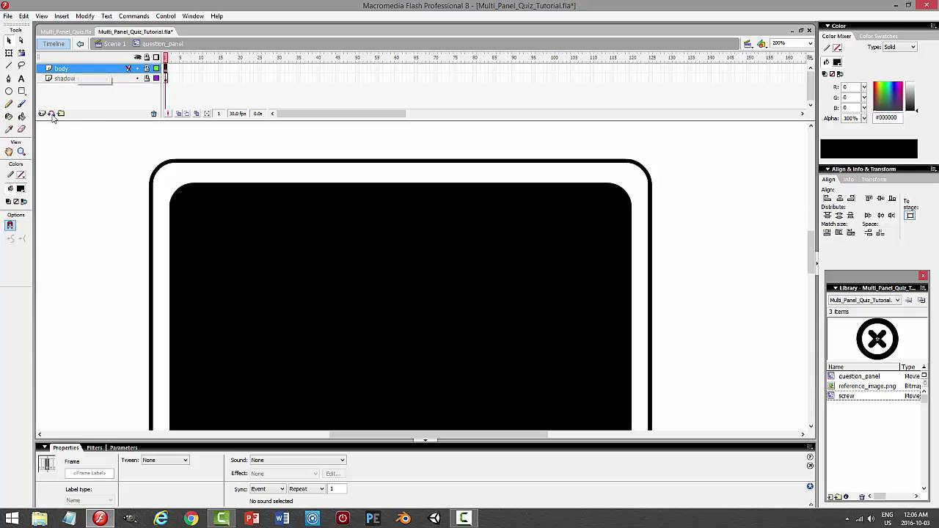
{"action": "left_click", "coordinate": [42, 114]}
{"action": "left_click", "coordinate": [21, 91]}
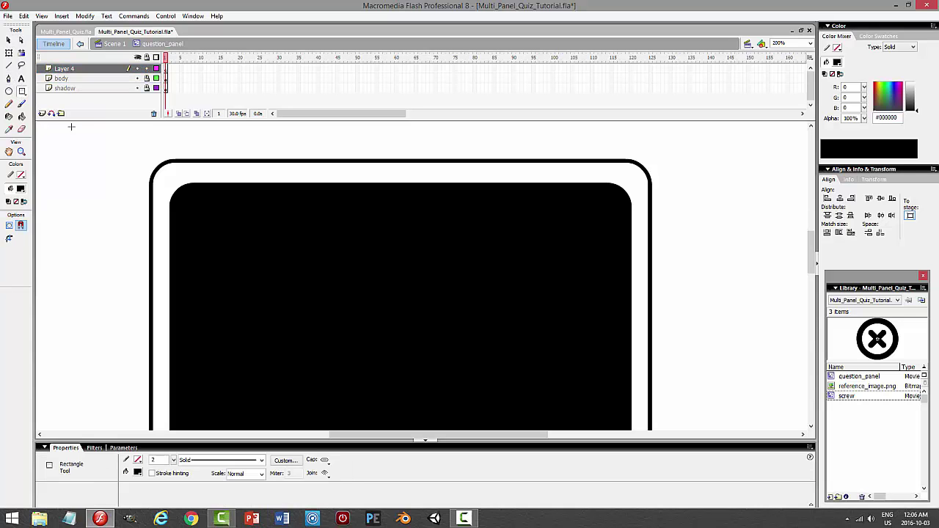
{"action": "left_click", "coordinate": [9, 238]}
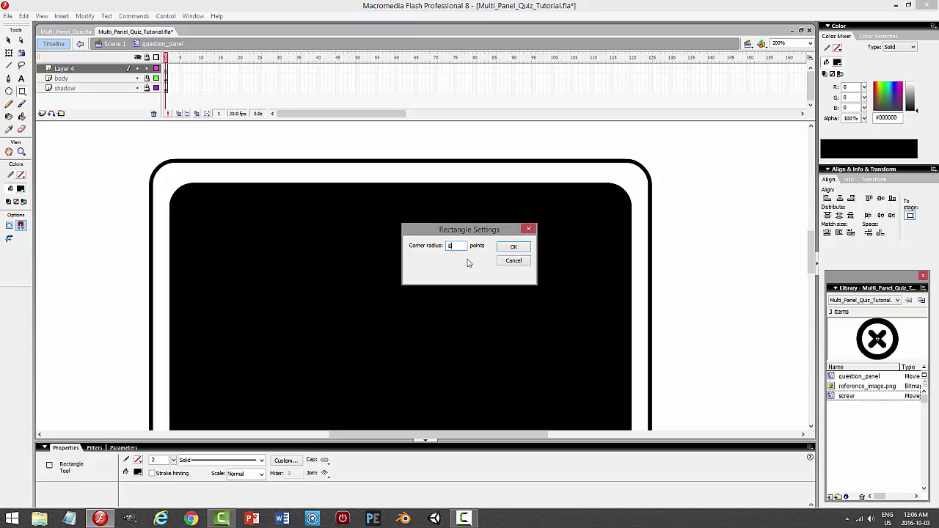
{"action": "key", "text": "Return"}
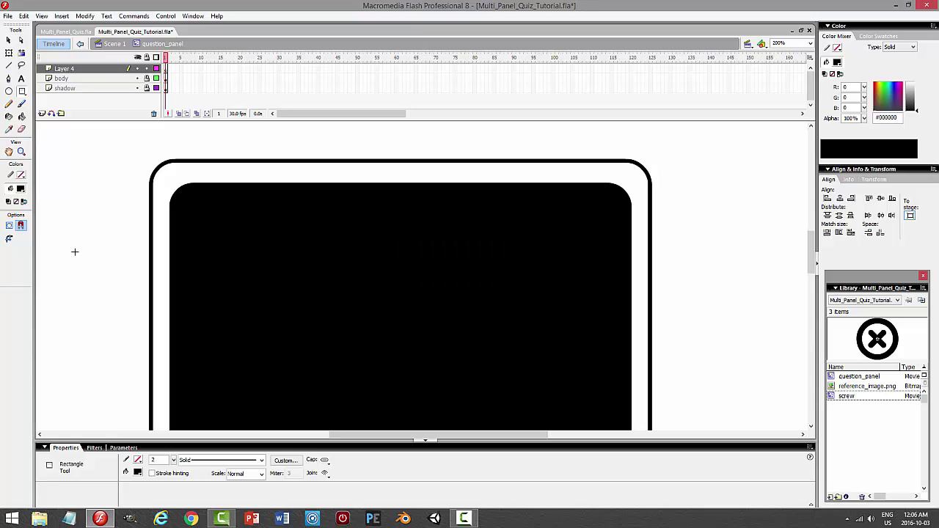
Draw a rounded rectangle about 61.5 by 8 pixels above the panel's top edge, with white fill and a black stroke of height 1.
{"action": "left_click", "coordinate": [21, 176]}
{"action": "left_click", "coordinate": [25, 198]}
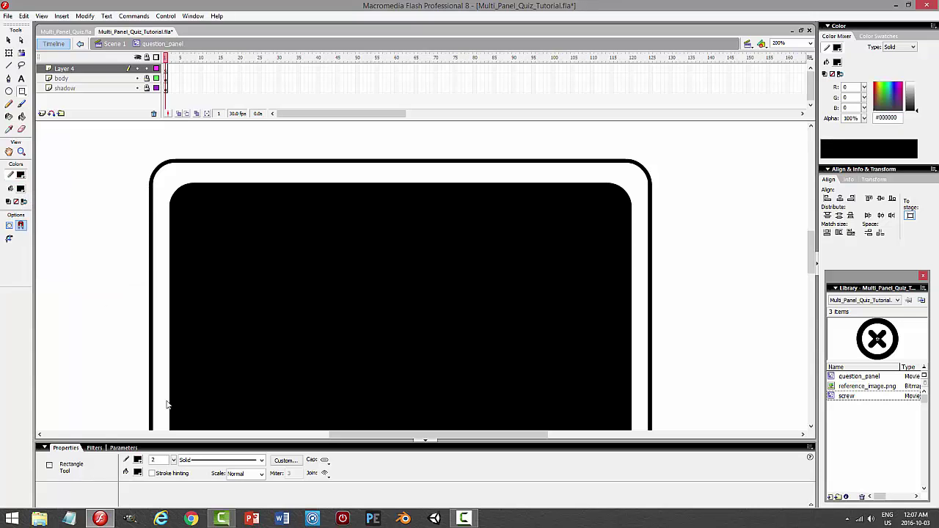
{"action": "double_click", "coordinate": [167, 460]}
{"action": "left_click", "coordinate": [21, 188]}
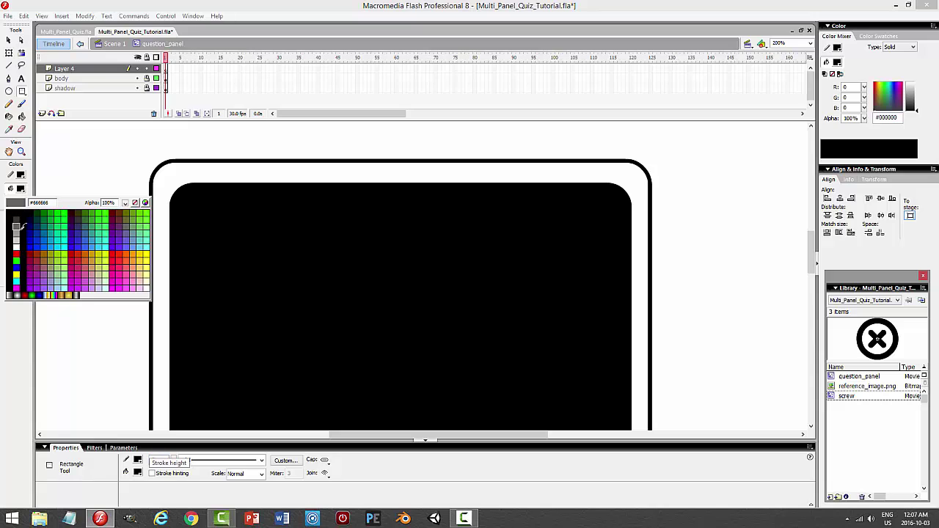
{"action": "left_click", "coordinate": [159, 218]}
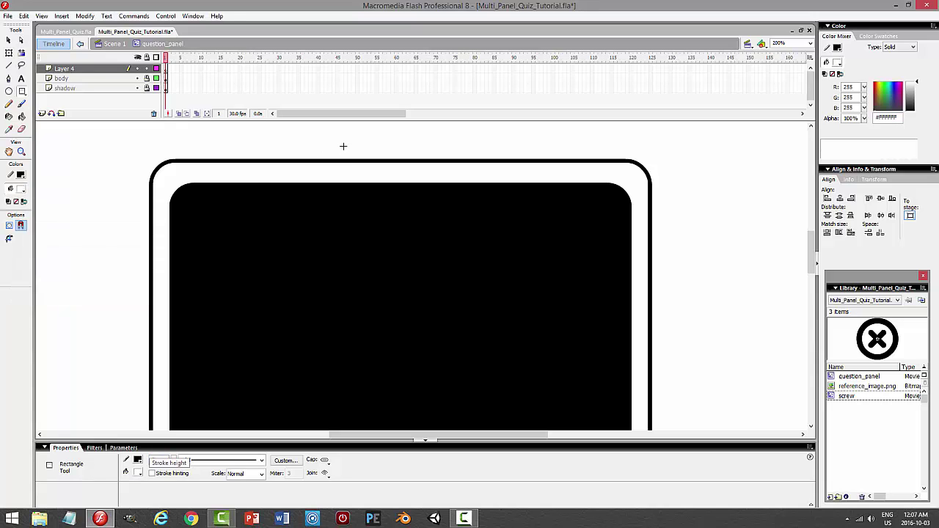
{"action": "left_click_drag", "start_coordinate": [355, 147], "coordinate": [402, 149]}
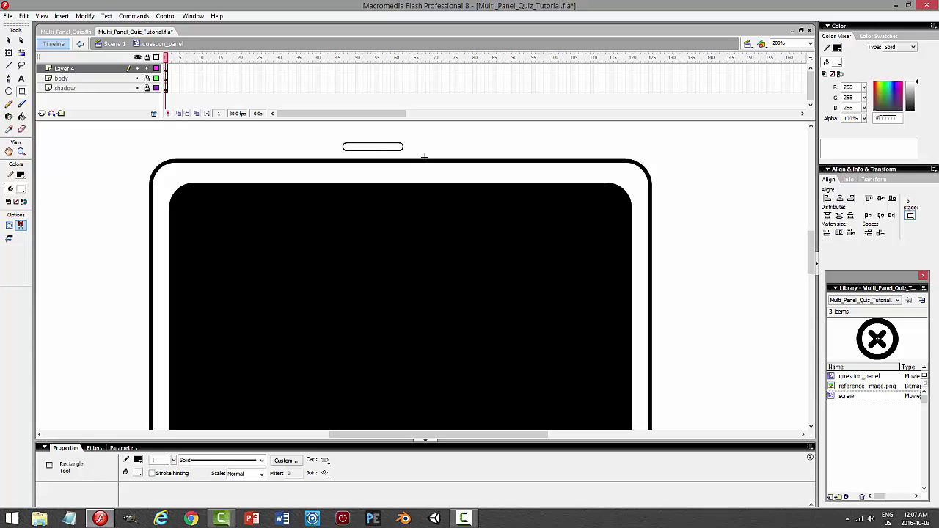
Move the small rounded rectangle down onto the panel's top outline and centre it horizontally on the stage.
{"action": "left_click", "coordinate": [9, 41]}
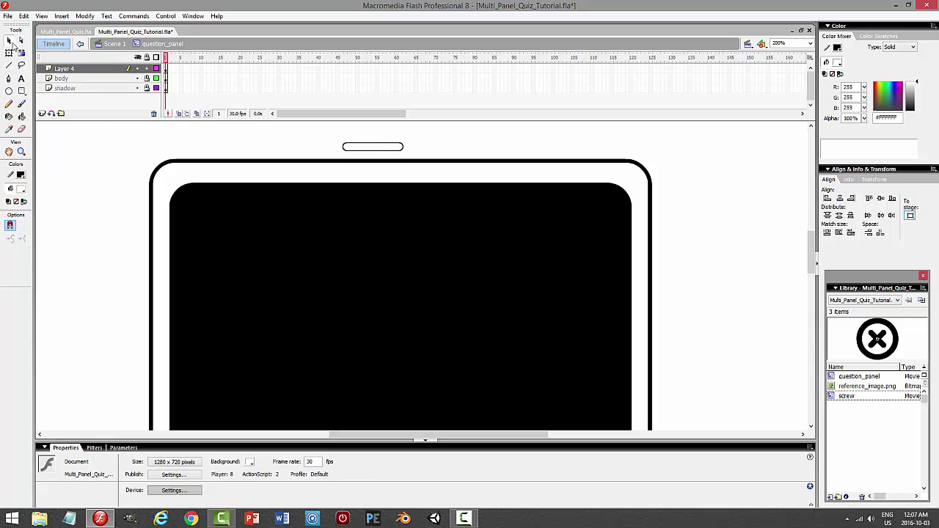
{"action": "double_click", "coordinate": [363, 148]}
{"action": "key", "text": "Down"}
{"action": "key", "text": "Down"}
{"action": "key", "text": "Down"}
{"action": "key", "text": "Down"}
{"action": "key", "text": "Down"}
{"action": "key", "text": "Down"}
{"action": "key", "text": "Down"}
{"action": "key", "text": "Down"}
{"action": "key", "text": "Down"}
{"action": "key", "text": "Down"}
{"action": "key", "text": "Down"}
{"action": "key", "text": "Down"}
{"action": "key", "text": "Down"}
{"action": "key", "text": "Down"}
{"action": "key", "text": "Down"}
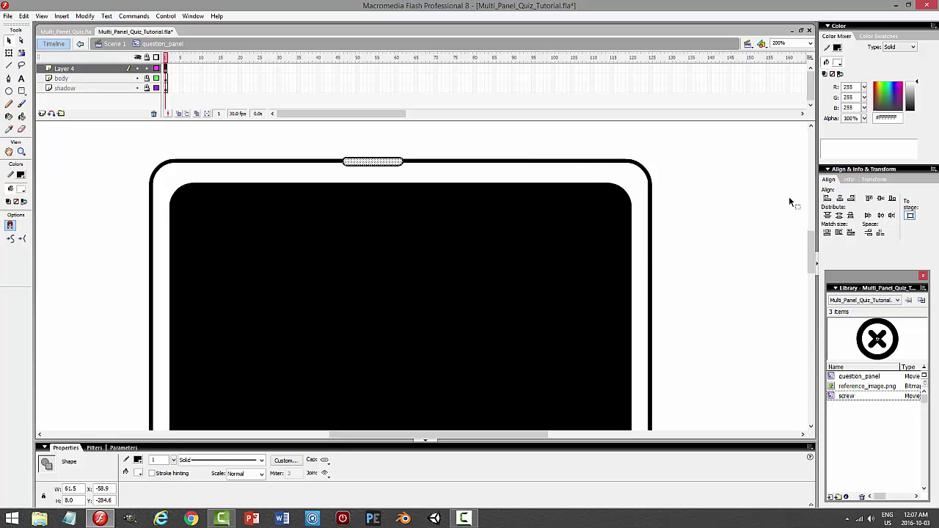
{"action": "left_click", "coordinate": [839, 199]}
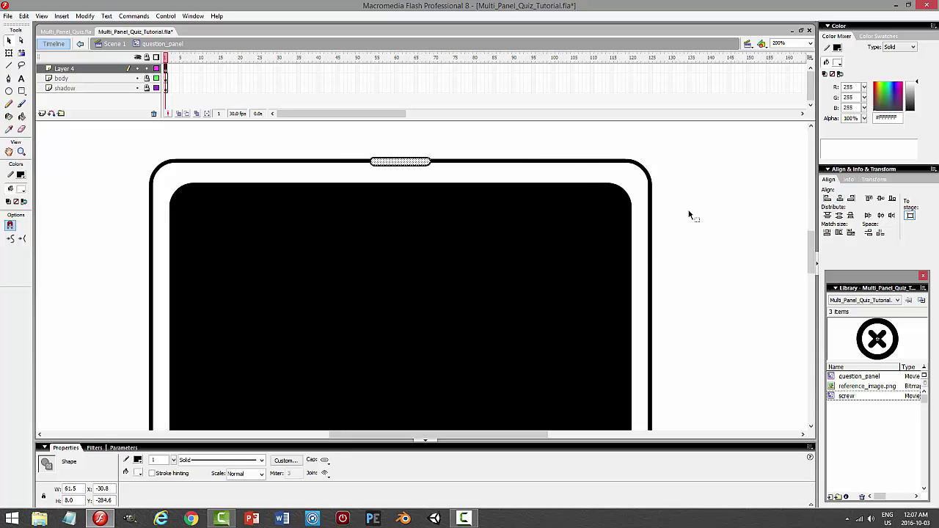
Delete the upper part of the rounded rectangle that protrudes above the panel's top outline.
{"action": "left_click", "coordinate": [689, 215]}
{"action": "left_click_drag", "start_coordinate": [340, 142], "coordinate": [449, 163]}
{"action": "left_click", "coordinate": [487, 161]}
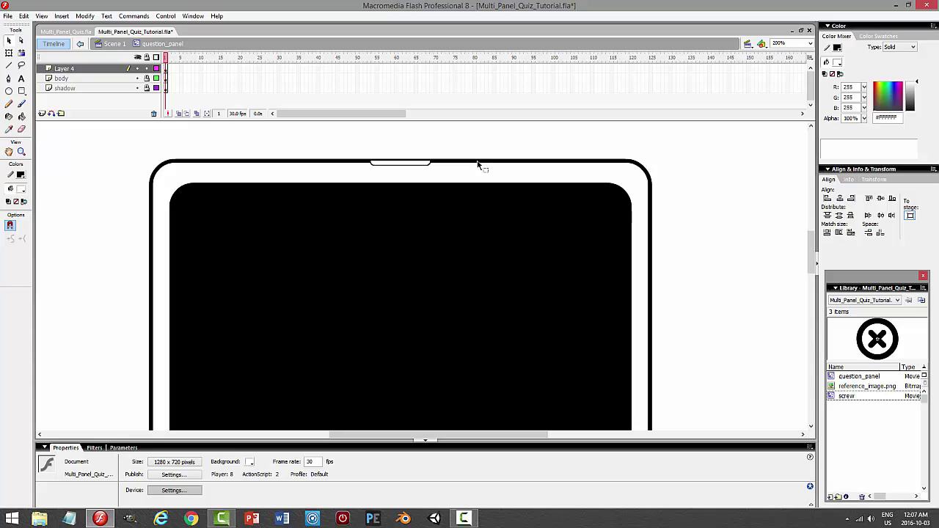
Convert the trimmed shape to a movie clip symbol named clip and rename its layer clip.
{"action": "left_click", "coordinate": [104, 68]}
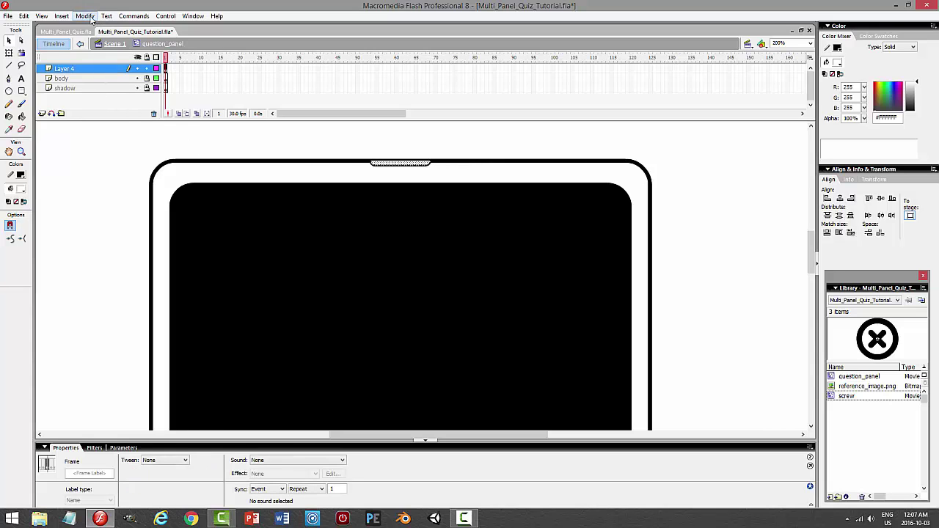
{"action": "left_click", "coordinate": [85, 16]}
{"action": "left_click", "coordinate": [80, 42]}
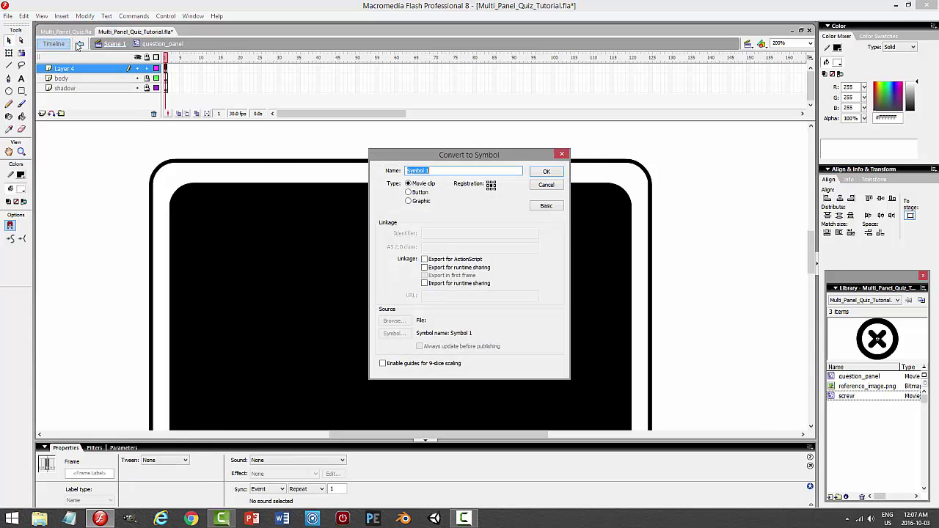
{"action": "type", "text": "clip"}
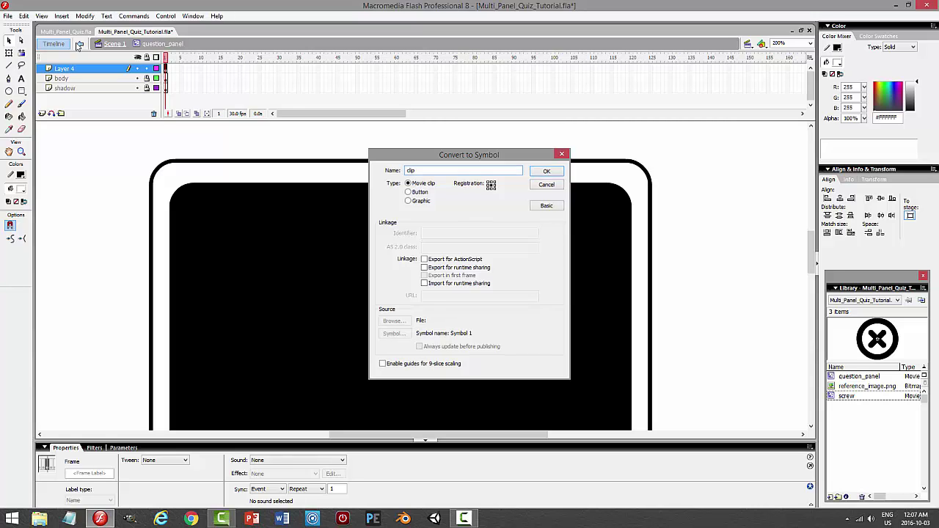
{"action": "key", "text": "Return"}
{"action": "double_click", "coordinate": [74, 69]}
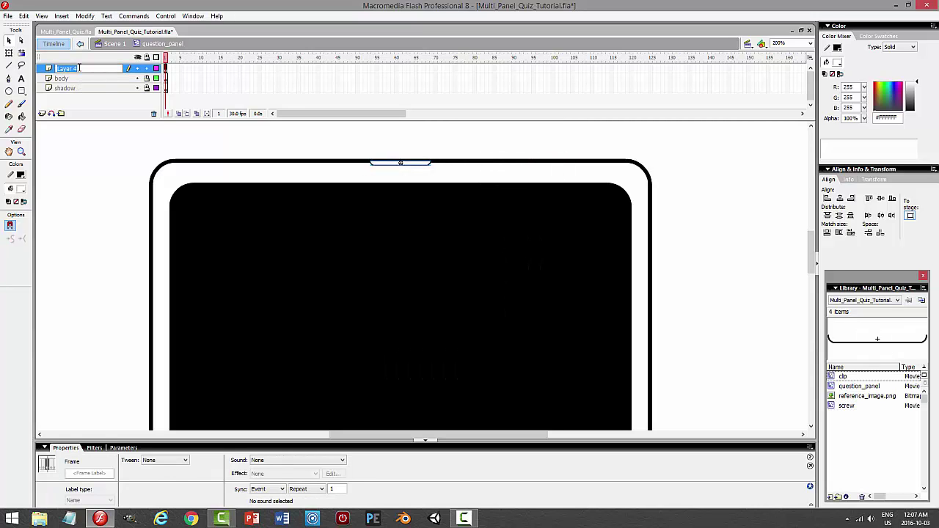
{"action": "type", "text": "clip"}
{"action": "key", "text": "Return"}
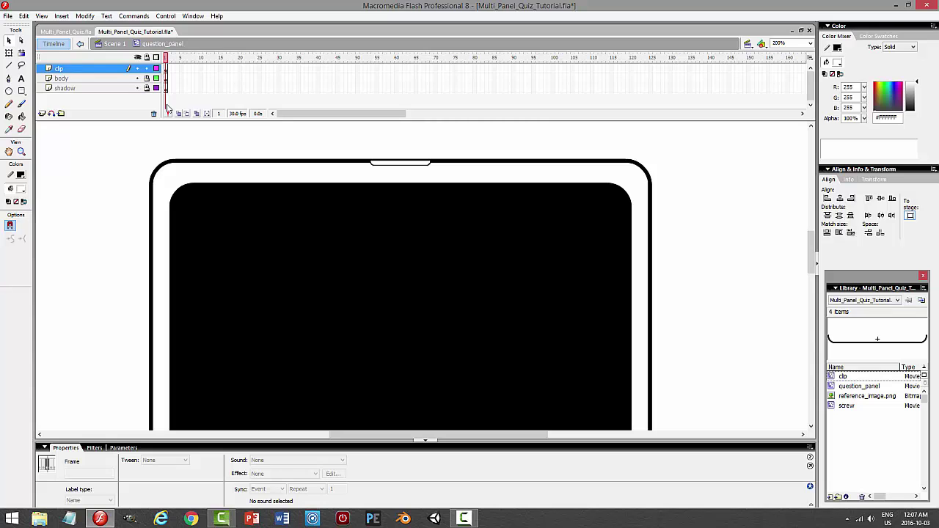
Copy the clip instance, paste it in place and flip the copy vertically.
{"action": "left_click", "coordinate": [403, 162]}
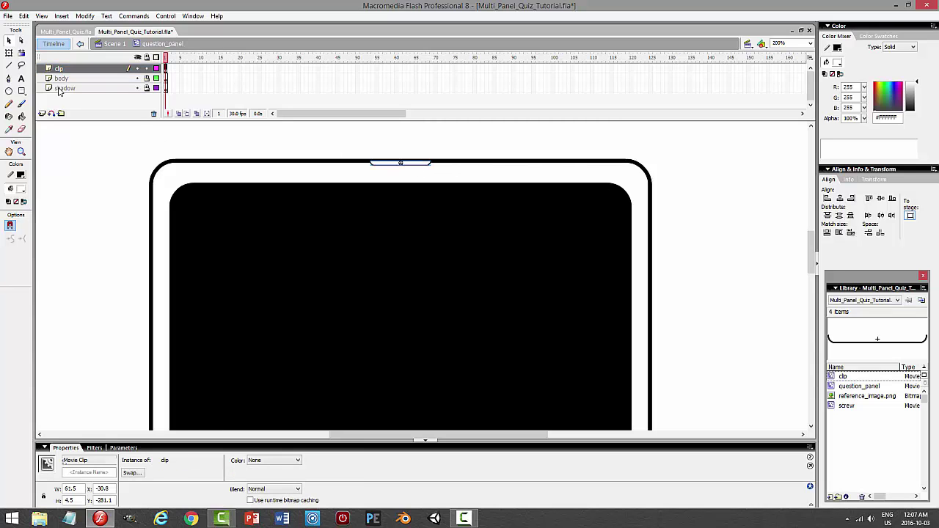
{"action": "left_click", "coordinate": [24, 16]}
{"action": "left_click", "coordinate": [24, 63]}
{"action": "left_click", "coordinate": [25, 16]}
{"action": "left_click", "coordinate": [44, 84]}
{"action": "left_click", "coordinate": [84, 16]}
{"action": "mouse_move", "coordinate": [61, 142]}
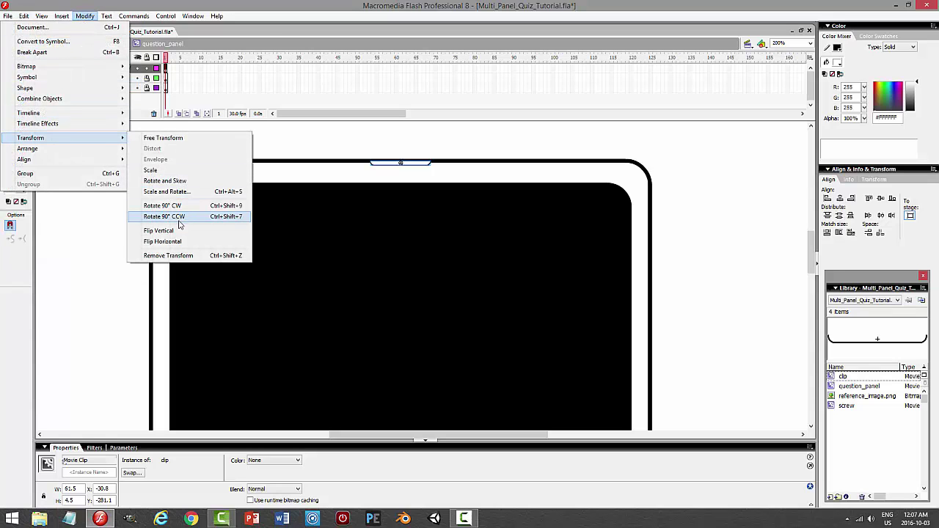
{"action": "left_click", "coordinate": [235, 230]}
Move the flipped clip copy straight down to the white border at the panel's base.
{"action": "left_click_drag", "start_coordinate": [812, 247], "coordinate": [812, 249]}
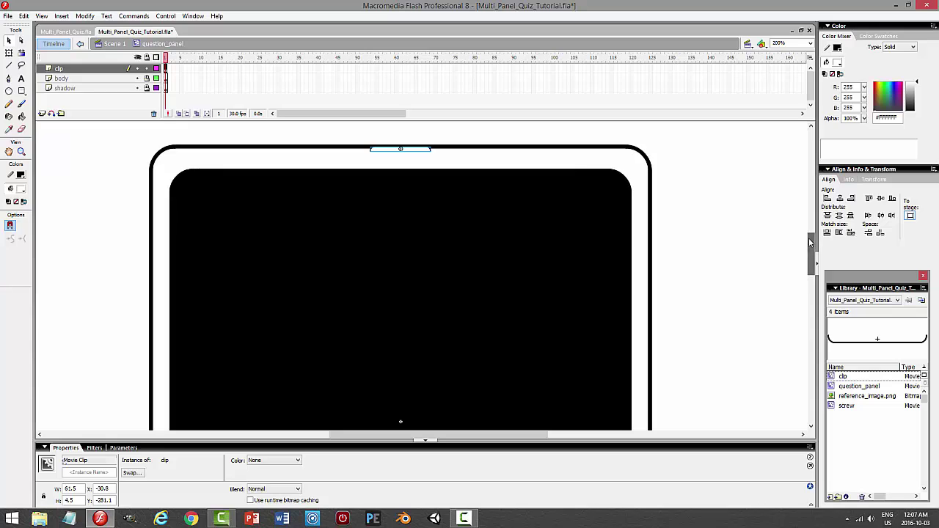
{"action": "left_click", "coordinate": [809, 43]}
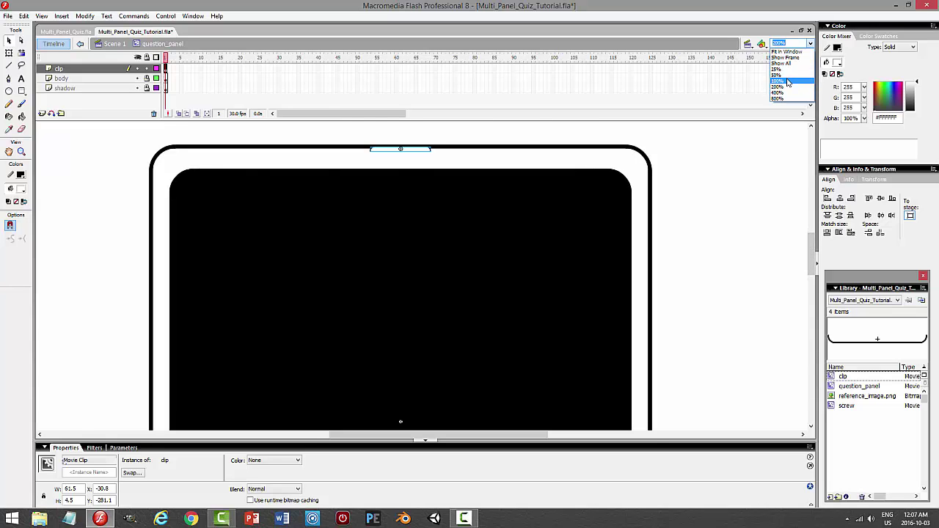
{"action": "left_click", "coordinate": [784, 64]}
{"action": "key", "text": "shift+Down"}
{"action": "key", "text": "shift+Down"}
{"action": "key", "text": "shift+Down"}
{"action": "key", "text": "shift+Down"}
{"action": "key", "text": "shift+Down"}
{"action": "key", "text": "shift+Down"}
{"action": "key", "text": "shift+Down"}
{"action": "key", "text": "shift+Down"}
{"action": "key", "text": "shift+Down"}
{"action": "key", "text": "shift+Down"}
{"action": "key", "text": "shift+Down"}
{"action": "key", "text": "shift+Down"}
{"action": "key", "text": "shift+Down"}
{"action": "key", "text": "shift+Down"}
{"action": "key", "text": "shift+Down"}
{"action": "key", "text": "shift+Down"}
{"action": "key", "text": "shift+Down"}
{"action": "key", "text": "shift+Down"}
{"action": "key", "text": "shift+Down"}
{"action": "key", "text": "shift+Down"}
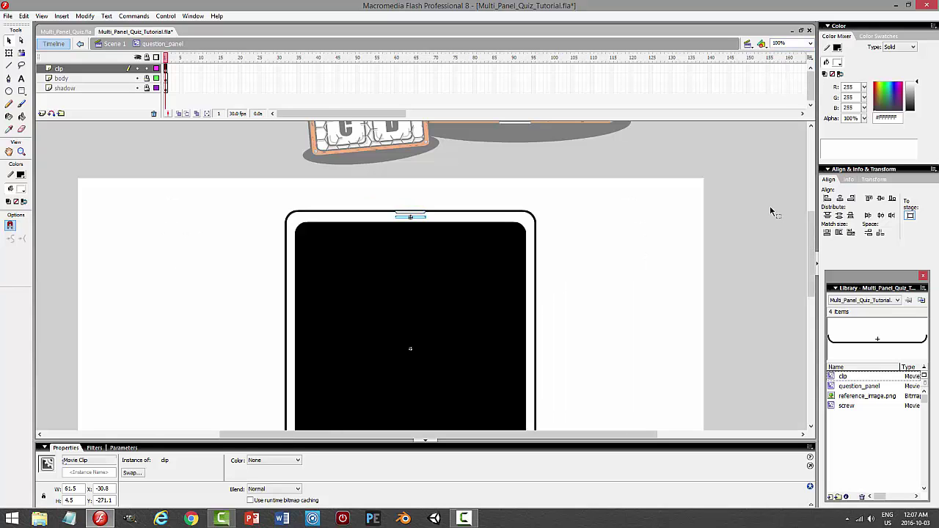
{"action": "key", "text": "shift+Down"}
{"action": "left_click_drag", "start_coordinate": [813, 222], "coordinate": [810, 257]}
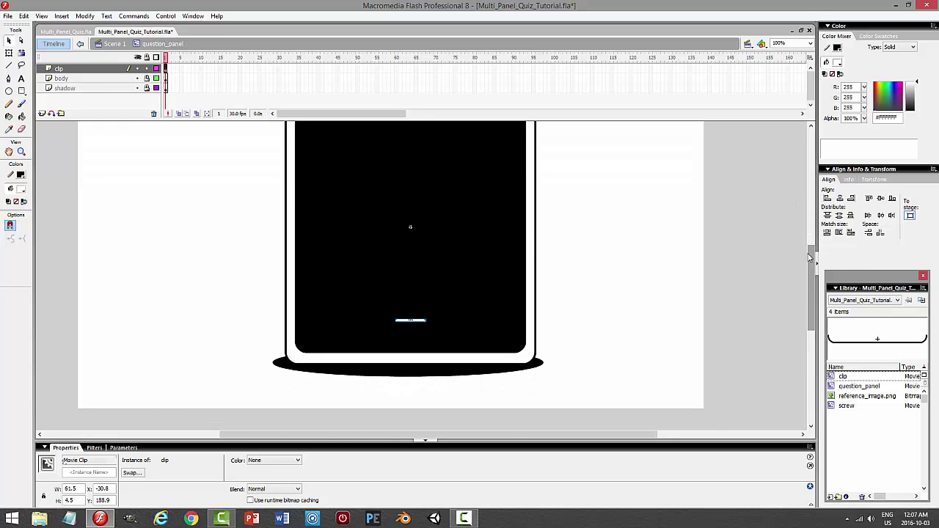
{"action": "key", "text": "shift+Down"}
{"action": "key", "text": "shift+Down"}
{"action": "key", "text": "shift+Down"}
{"action": "key", "text": "shift+Down"}
{"action": "key", "text": "shift+Down"}
{"action": "key", "text": "shift+Down"}
{"action": "key", "text": "shift+Down"}
Nudge the flipped clip down to Y 274.9 against the panel's bottom outline and test the movie.
{"action": "left_click", "coordinate": [811, 45]}
{"action": "left_click", "coordinate": [783, 80]}
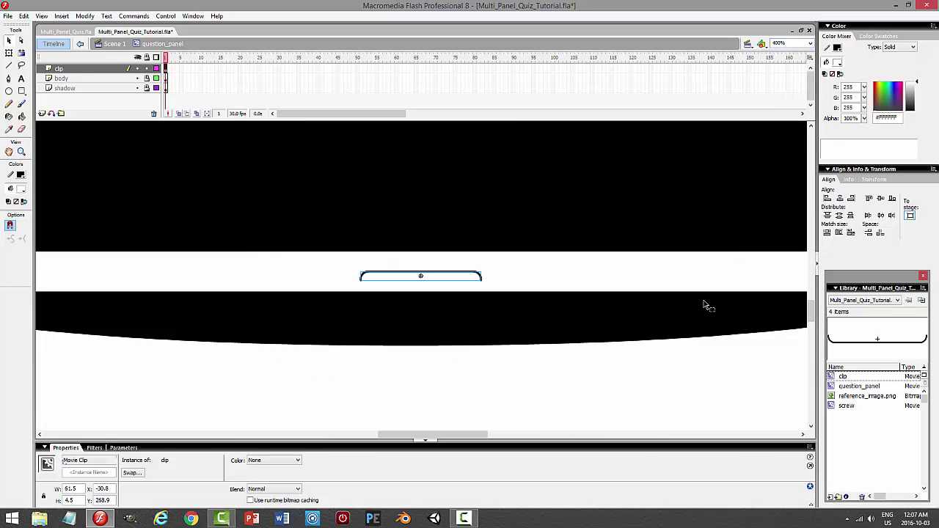
{"action": "key", "text": "Down"}
{"action": "key", "text": "Down"}
{"action": "key", "text": "Down"}
{"action": "key", "text": "Down"}
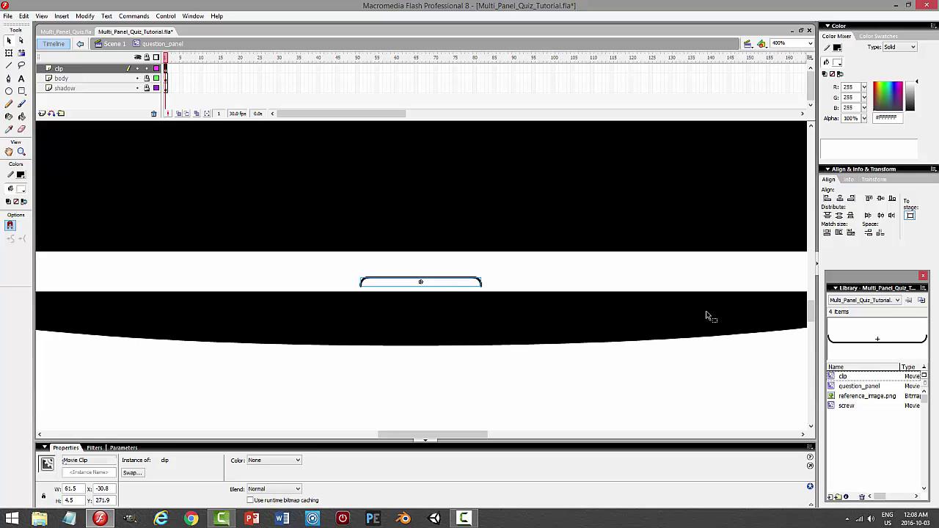
{"action": "key", "text": "Down"}
{"action": "key", "text": "Down"}
{"action": "key", "text": "Down"}
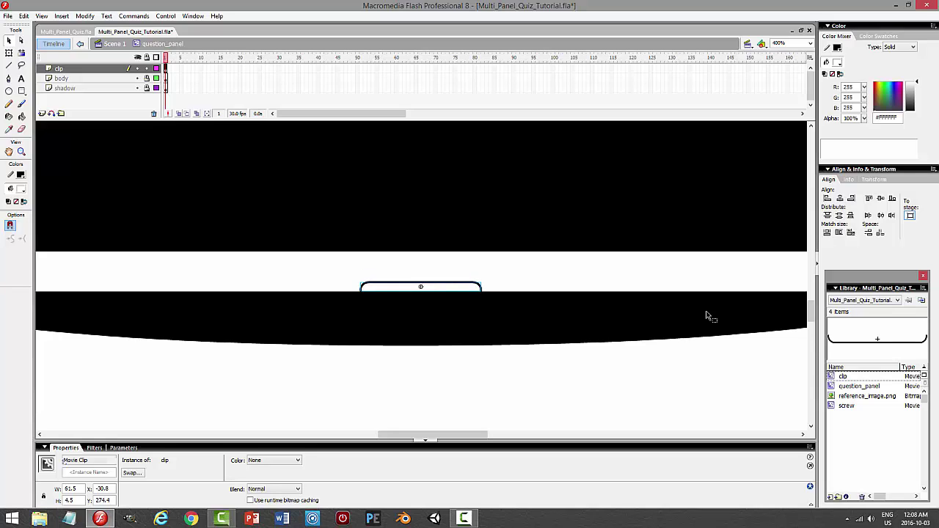
{"action": "key", "text": "Down"}
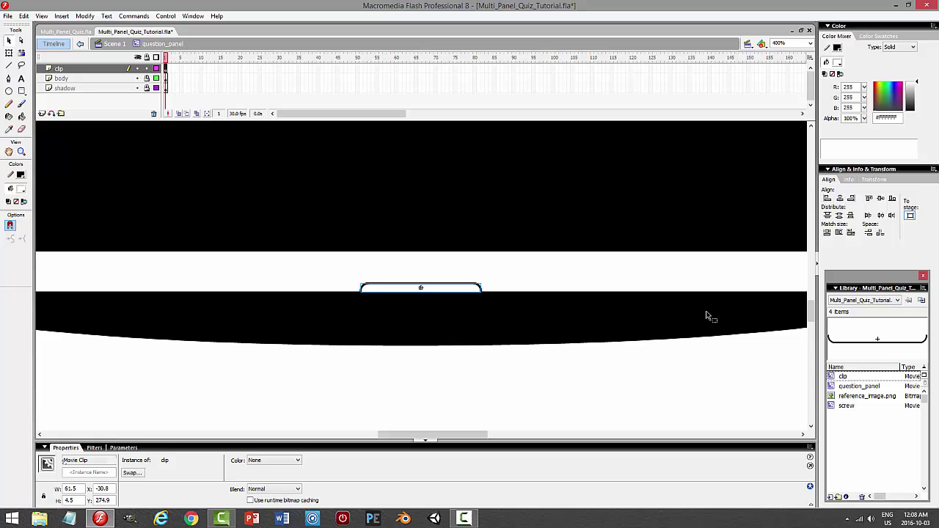
{"action": "key", "text": "ctrl+Return"}
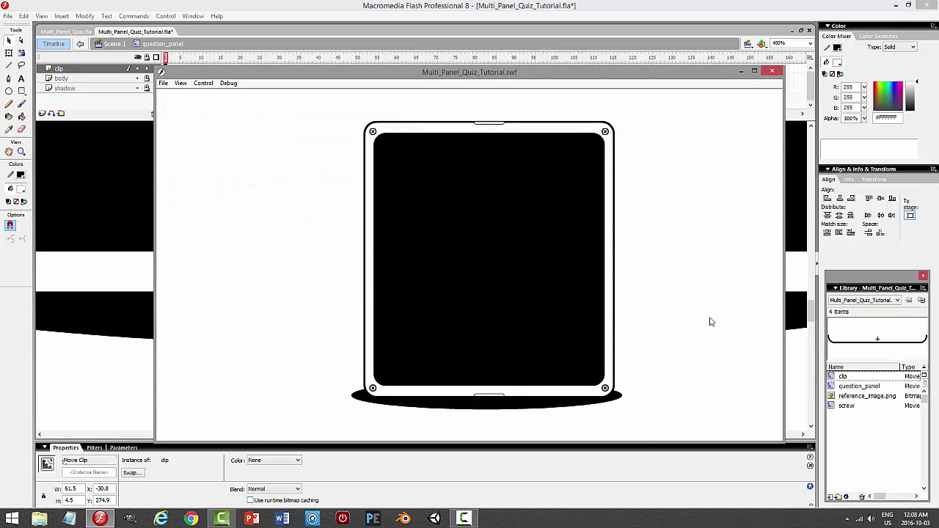
Nudge the flipped clip up to Y 274.6 at the panel's base and test the movie.
{"action": "left_click", "coordinate": [769, 74]}
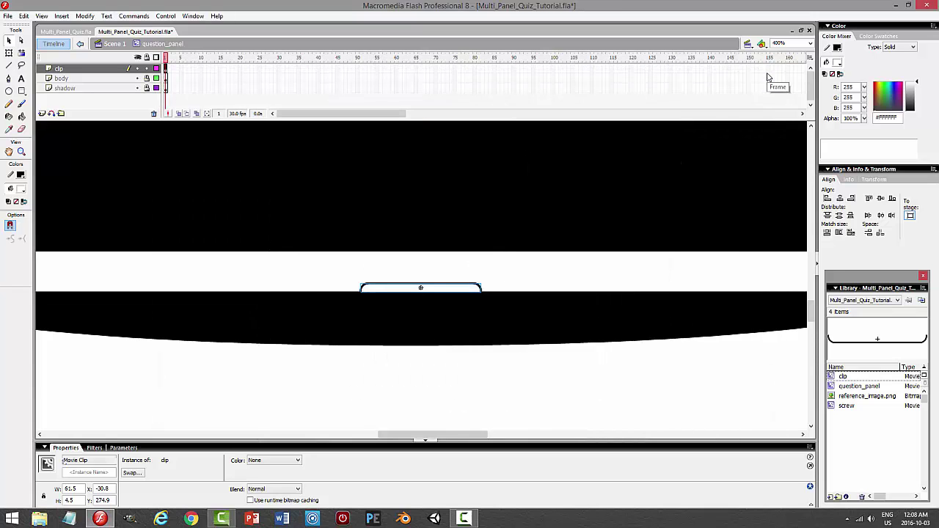
{"action": "key", "text": "Up"}
{"action": "key", "text": "ctrl+Return"}
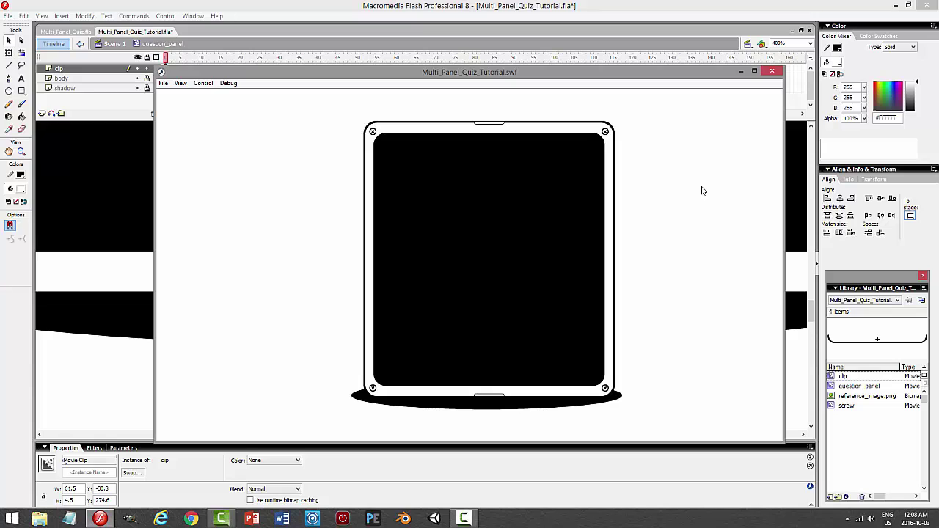
{"action": "left_click", "coordinate": [770, 72]}
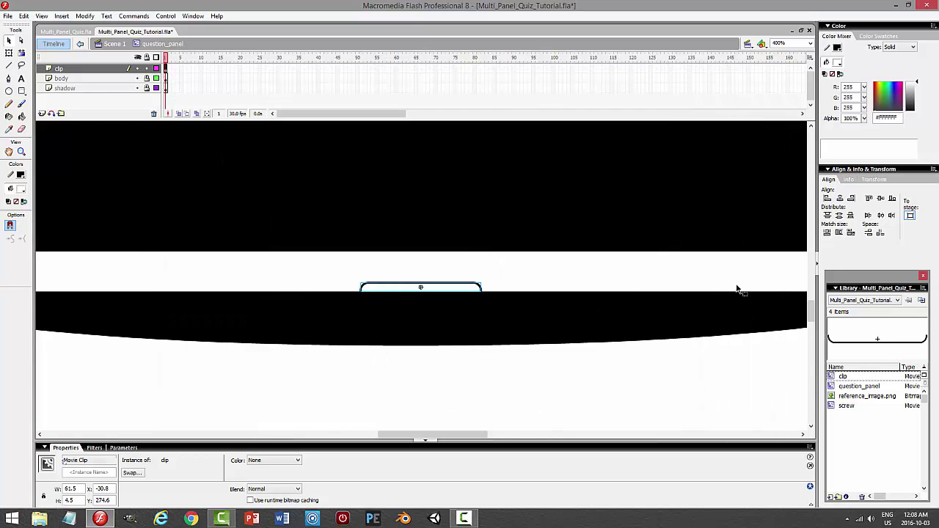
Lock the clip layer, return to Scene 1 at 100% zoom and compare the panel with the reference image.
{"action": "left_click", "coordinate": [147, 68]}
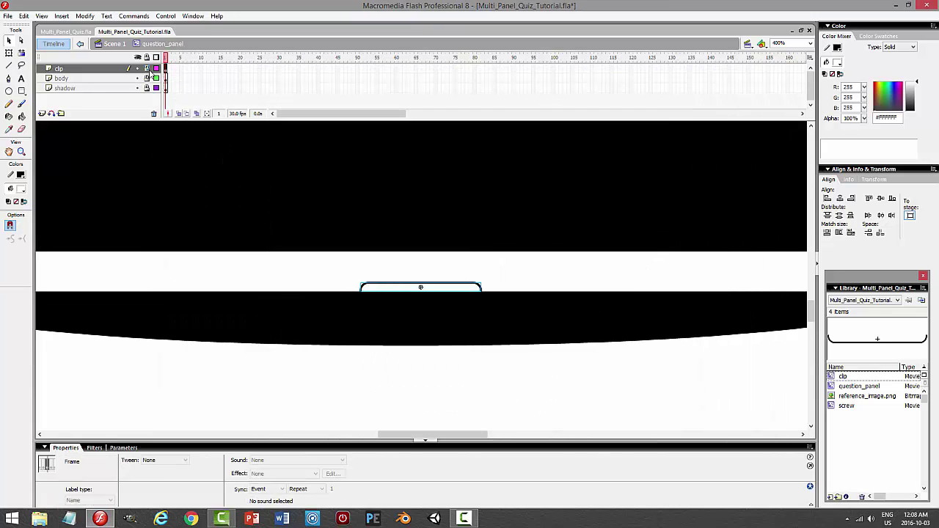
{"action": "left_click", "coordinate": [113, 44]}
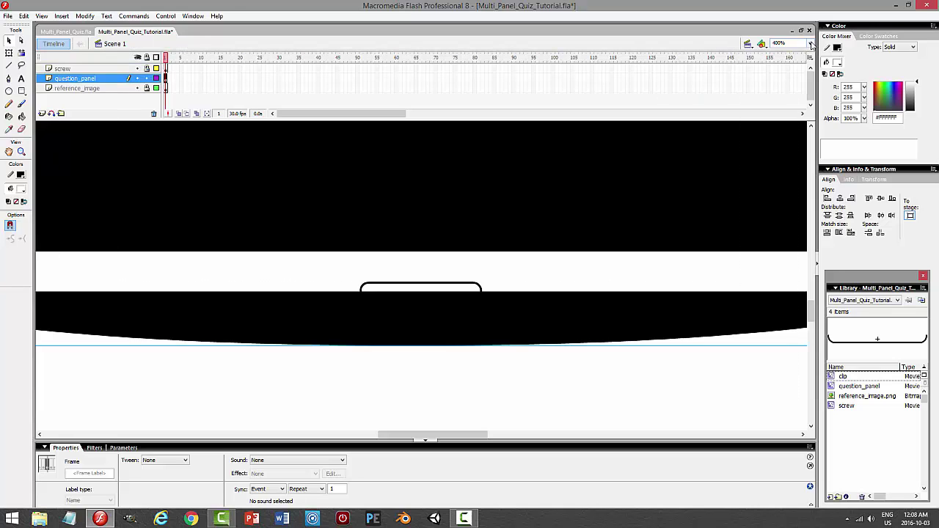
{"action": "left_click", "coordinate": [809, 43]}
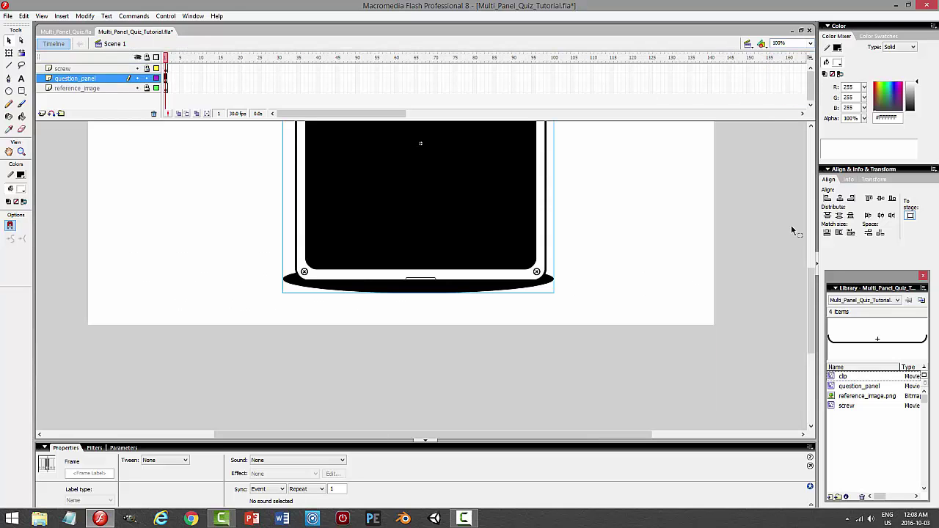
{"action": "left_click", "coordinate": [779, 81]}
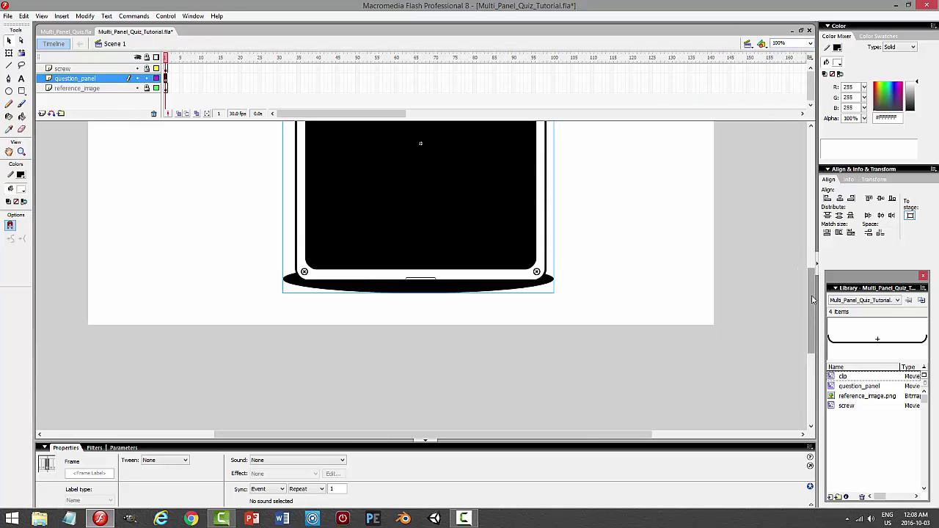
{"action": "left_click", "coordinate": [745, 299]}
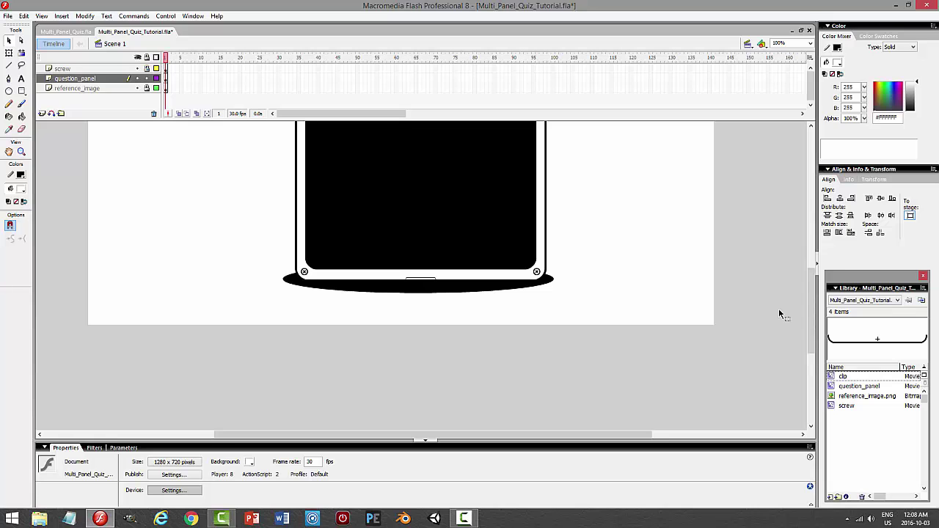
{"action": "left_click_drag", "start_coordinate": [810, 323], "coordinate": [814, 196]}
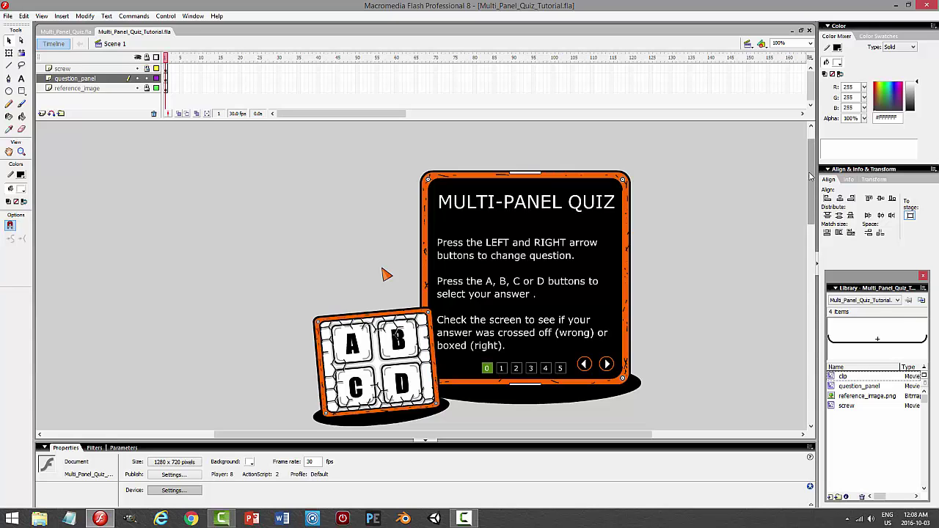
{"action": "left_click_drag", "start_coordinate": [812, 169], "coordinate": [820, 268]}
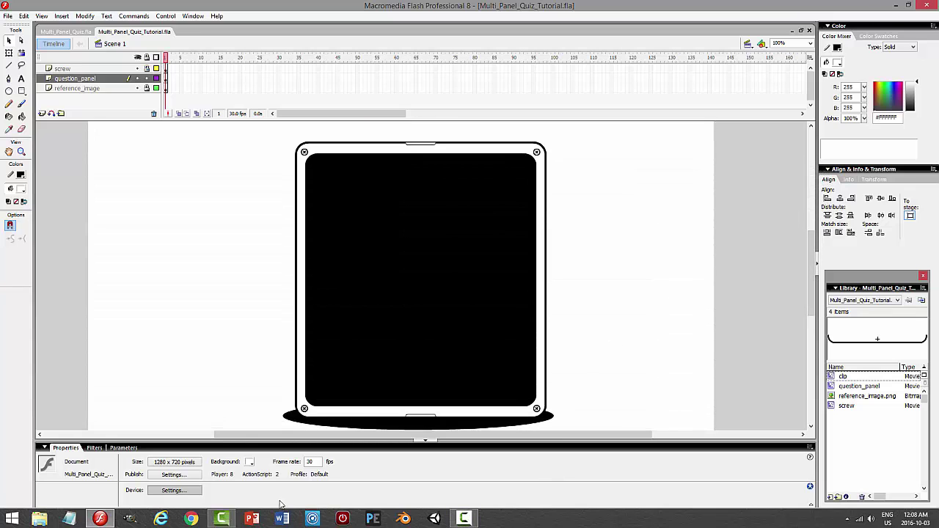
Open the question_panel symbol for editing and add a layer named scratches above the clip layer.
{"action": "double_click", "coordinate": [328, 153]}
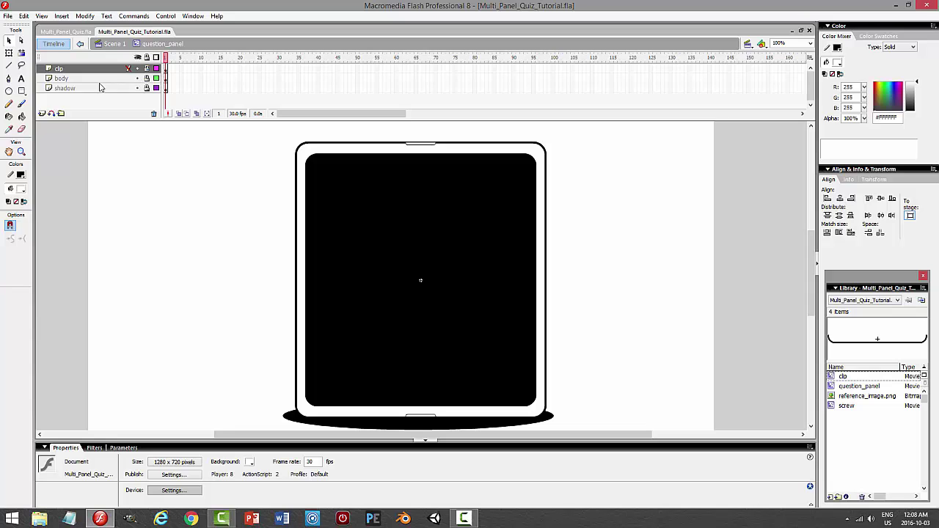
{"action": "left_click", "coordinate": [42, 113]}
{"action": "double_click", "coordinate": [66, 69]}
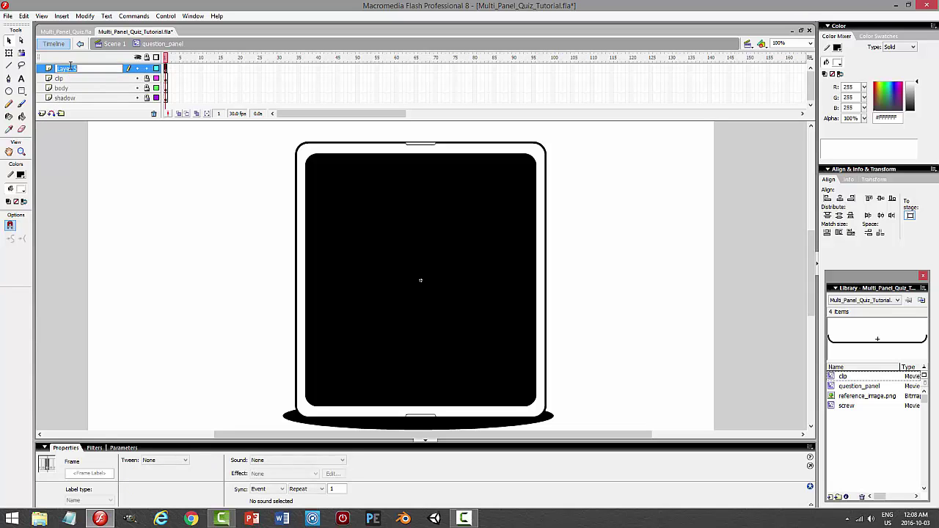
{"action": "type", "text": "atches"}
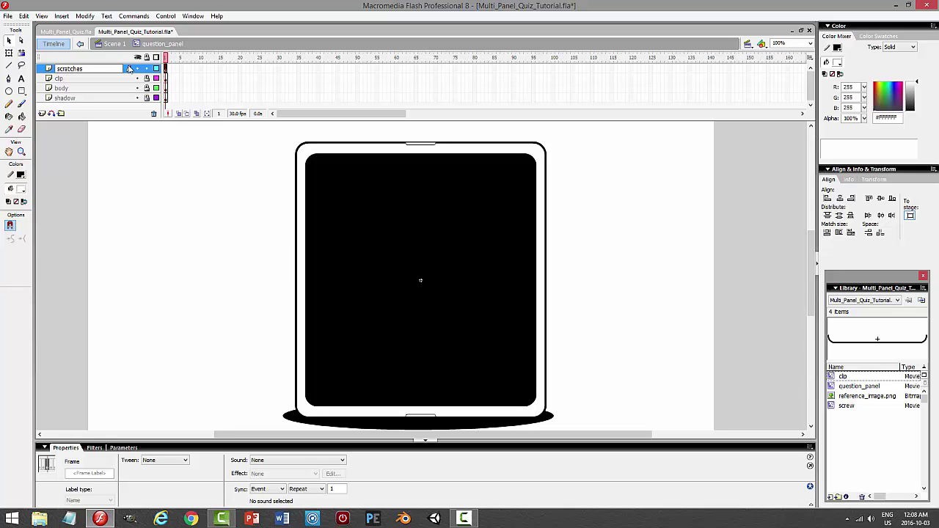
{"action": "key", "text": "Return"}
Set up the Brush tool with a black fill and a very small brush size.
{"action": "left_click", "coordinate": [21, 105]}
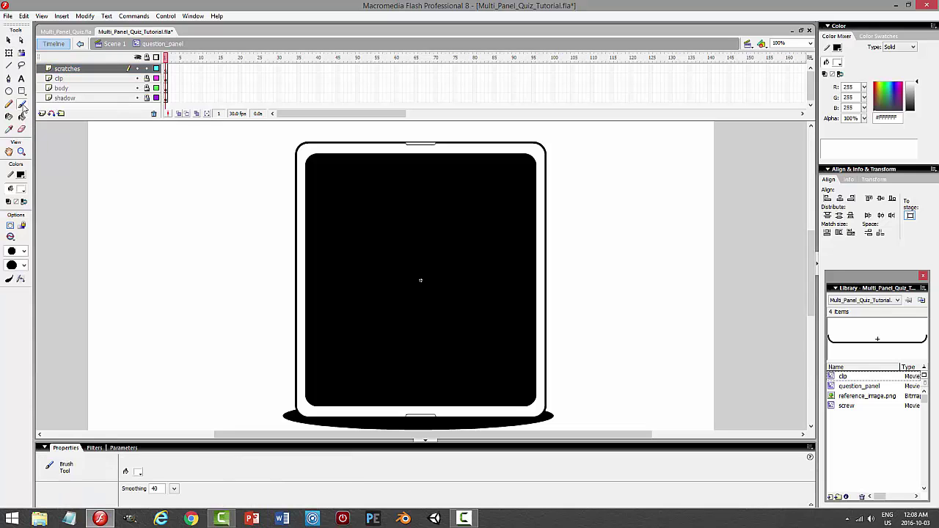
{"action": "left_click", "coordinate": [22, 176]}
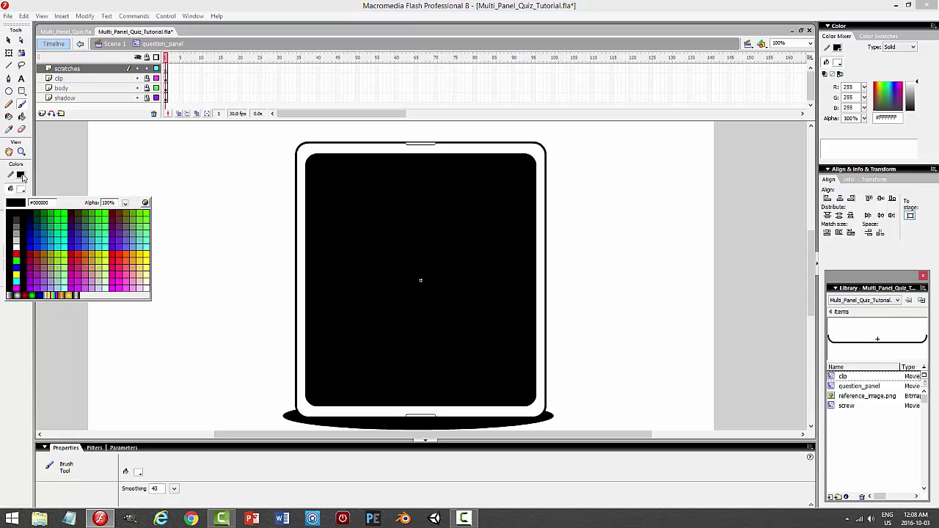
{"action": "left_click", "coordinate": [11, 213]}
{"action": "left_click", "coordinate": [23, 265]}
{"action": "left_click", "coordinate": [14, 323]}
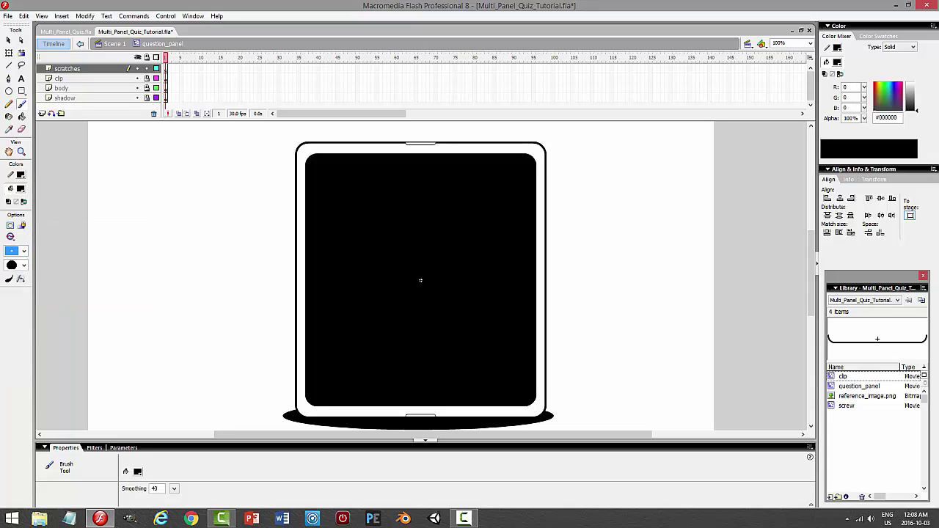
{"action": "left_click", "coordinate": [14, 253]}
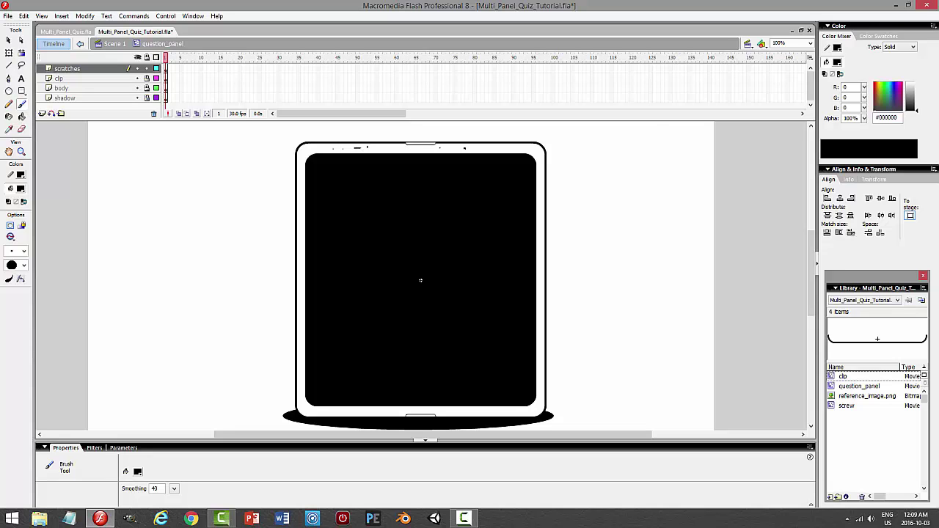
Zoom to 200% and brush short black scratches and specks along the panel's top border and upper side borders.
{"action": "left_click", "coordinate": [810, 43]}
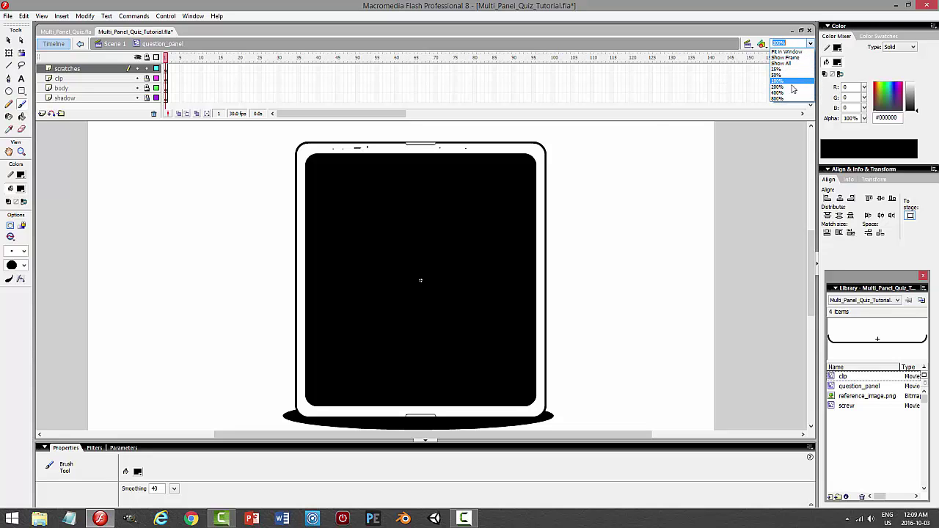
{"action": "left_click", "coordinate": [790, 85]}
{"action": "scroll", "coordinate": [626, 243], "scroll_direction": "up", "scroll_amount": 2}
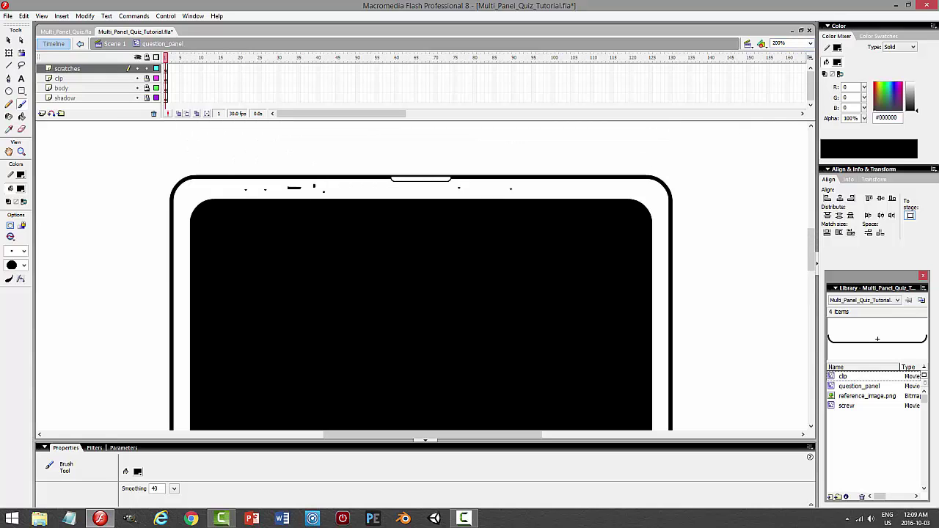
{"action": "left_click_drag", "start_coordinate": [286, 193], "coordinate": [324, 190]}
{"action": "left_click_drag", "start_coordinate": [183, 240], "coordinate": [185, 272]}
{"action": "left_click_drag", "start_coordinate": [583, 192], "coordinate": [594, 190]}
{"action": "left_click_drag", "start_coordinate": [662, 255], "coordinate": [663, 289]}
Brush scratches and specks down the panel's right border to its lower corner.
{"action": "scroll", "coordinate": [421, 364], "scroll_direction": "down", "scroll_amount": 2}
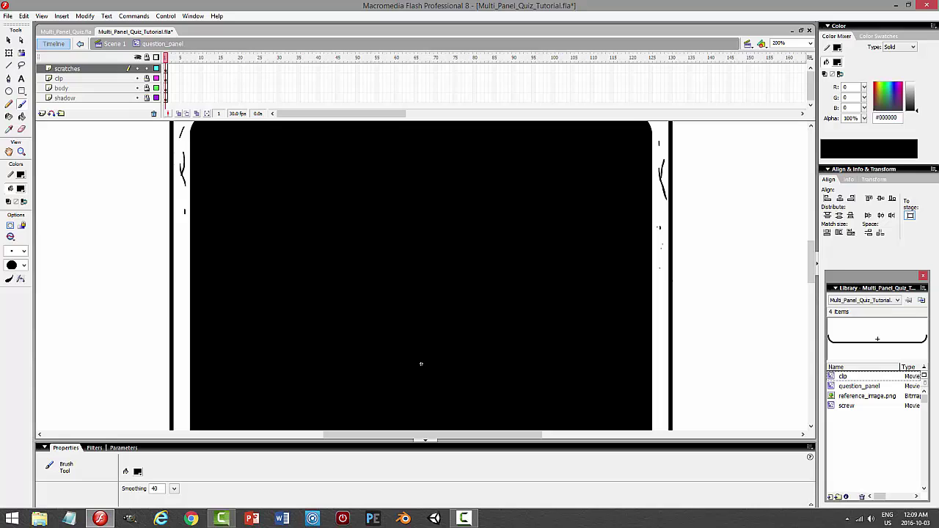
{"action": "scroll", "coordinate": [421, 364], "scroll_direction": "down", "scroll_amount": 2}
{"action": "left_click_drag", "start_coordinate": [655, 224], "coordinate": [657, 269]}
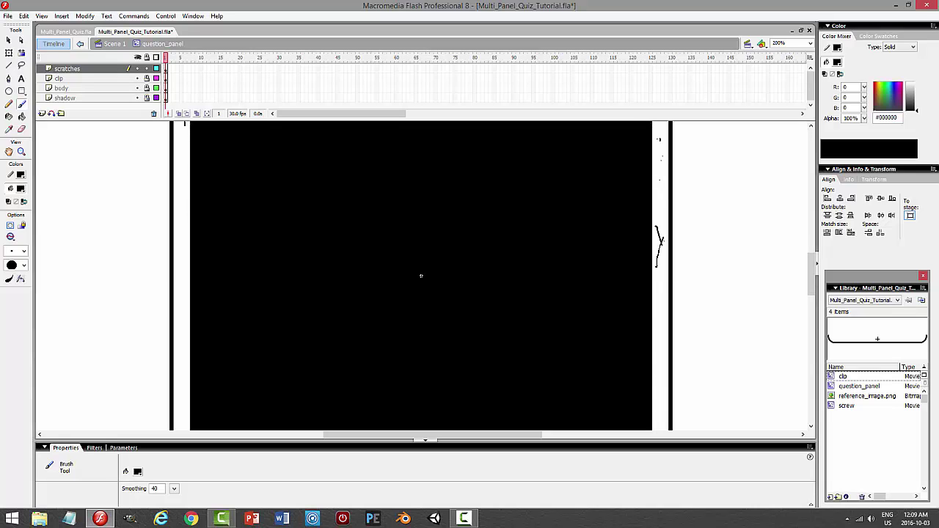
{"action": "scroll", "coordinate": [421, 276], "scroll_direction": "down", "scroll_amount": 2}
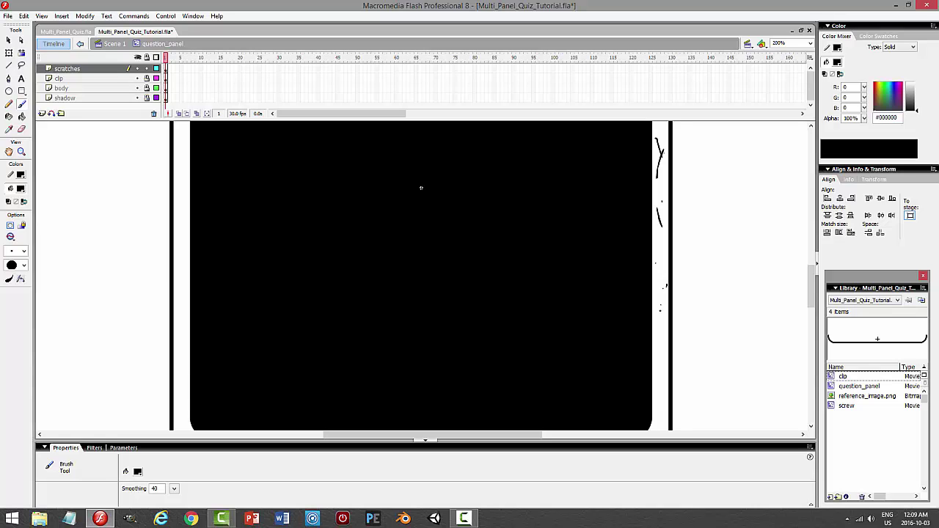
{"action": "scroll", "coordinate": [421, 188], "scroll_direction": "down", "scroll_amount": 2}
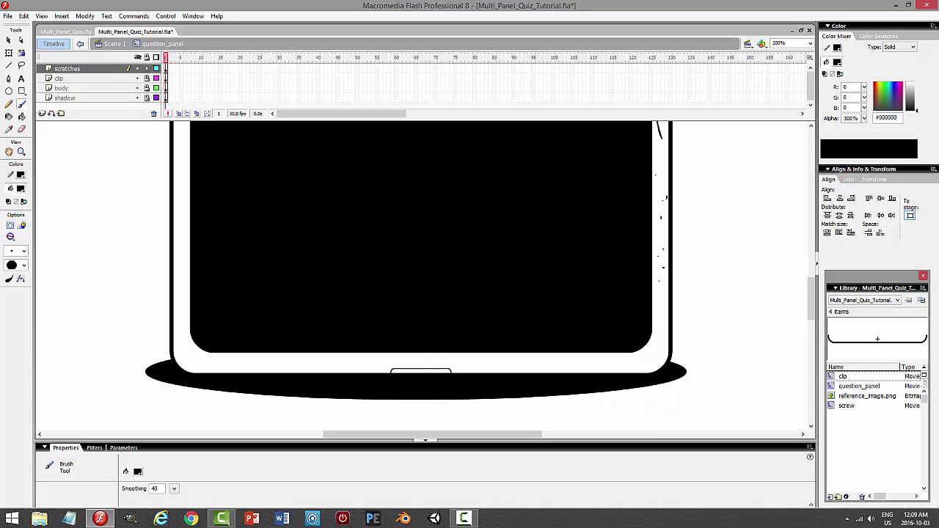
{"action": "left_click_drag", "start_coordinate": [663, 248], "coordinate": [662, 274]}
{"action": "left_click", "coordinate": [659, 327]}
{"action": "left_click_drag", "start_coordinate": [654, 342], "coordinate": [652, 347]}
Brush crossed scratches and small dashes along the panel's bottom border on both sides of the clip.
{"action": "left_click_drag", "start_coordinate": [589, 359], "coordinate": [568, 369]}
{"action": "left_click", "coordinate": [344, 360]}
{"action": "left_click_drag", "start_coordinate": [374, 357], "coordinate": [380, 357]}
{"action": "left_click", "coordinate": [294, 360]}
Brush scratches up the panel's left border and fill the gaps along its top border.
{"action": "scroll", "coordinate": [421, 187], "scroll_direction": "up", "scroll_amount": 3}
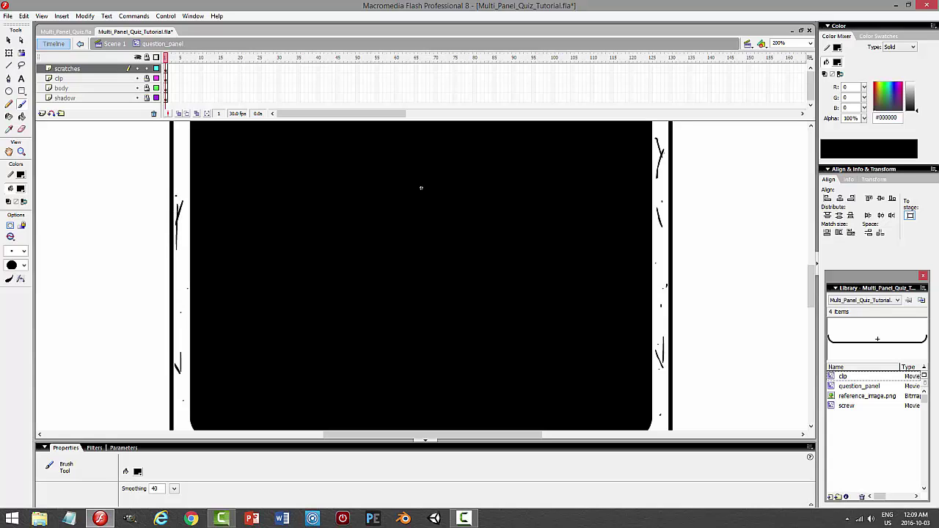
{"action": "scroll", "coordinate": [421, 188], "scroll_direction": "up", "scroll_amount": 3}
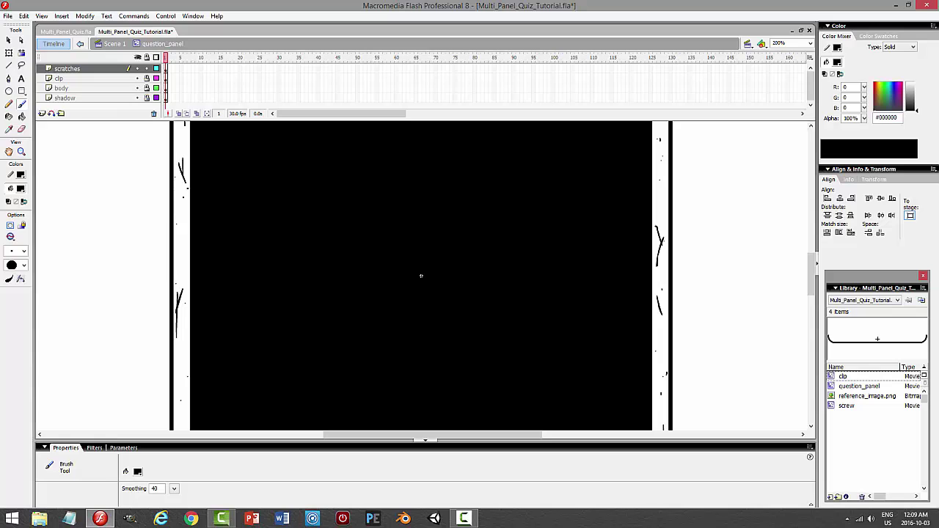
{"action": "left_click_drag", "start_coordinate": [421, 276], "coordinate": [419, 404]}
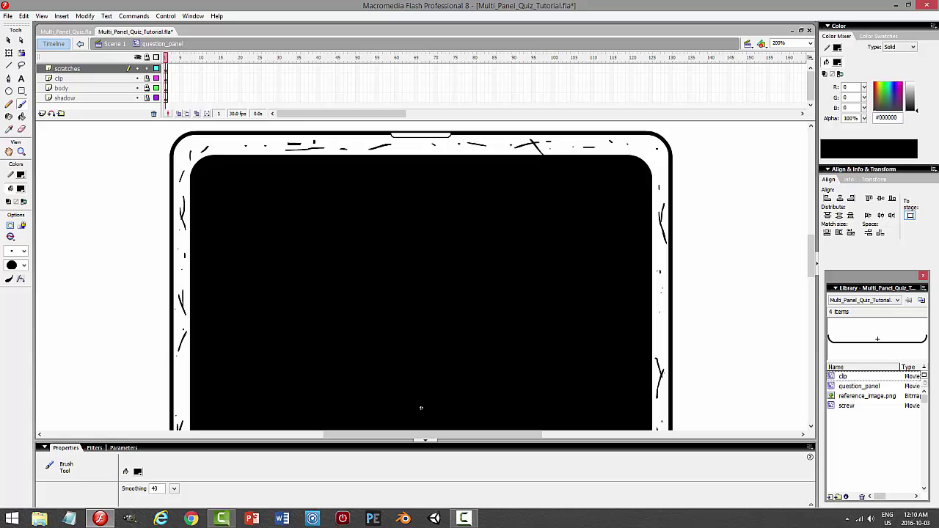
{"action": "left_click_drag", "start_coordinate": [421, 408], "coordinate": [419, 121]}
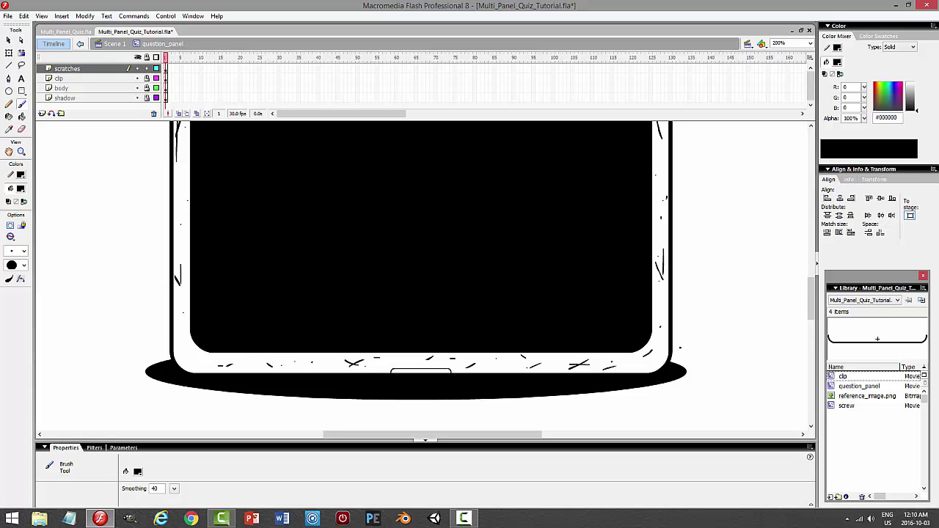
Test the movie with the scratched frame and lock the scratches layer.
{"action": "key", "text": "ctrl+Return"}
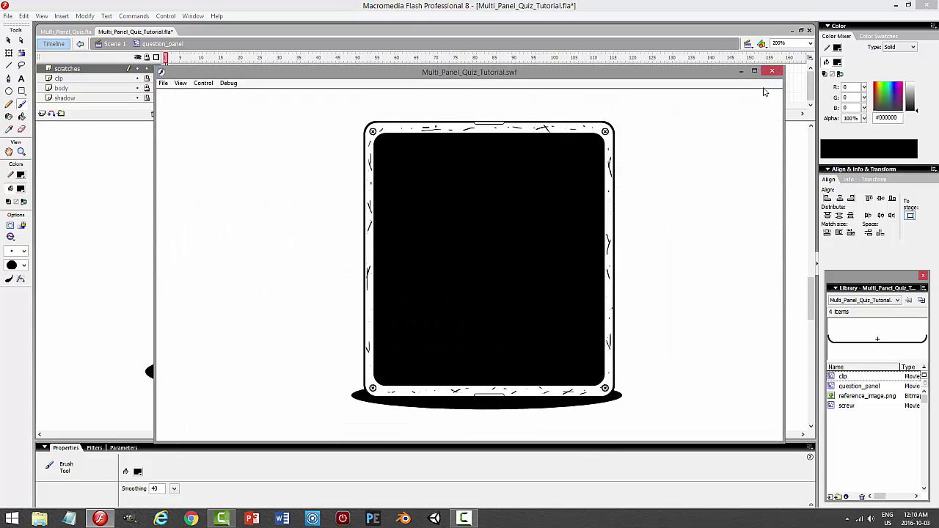
{"action": "left_click", "coordinate": [771, 71]}
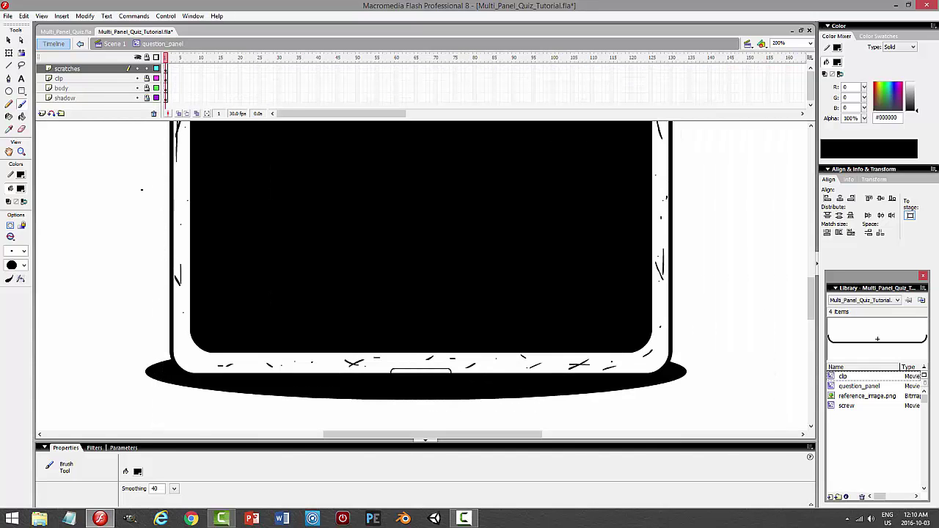
{"action": "left_click", "coordinate": [126, 68]}
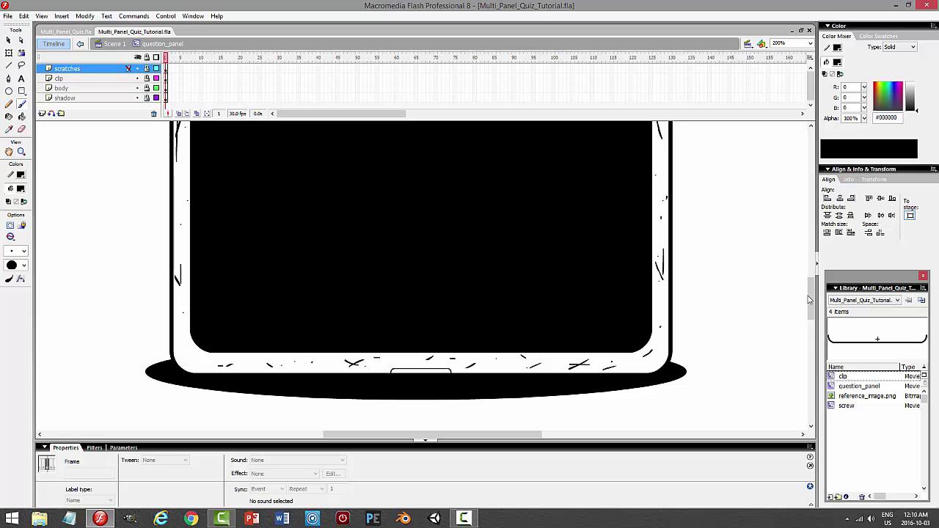
Examine the reference image and the layer list of the finished Multi_Panel_Quiz.fla, then return to the tutorial document.
{"action": "mouse_move", "coordinate": [807, 295]}
{"action": "left_mouse_down"}
{"action": "mouse_move", "coordinate": [810, 174]}
{"action": "mouse_move", "coordinate": [810, 214]}
{"action": "mouse_move", "coordinate": [810, 201]}
{"action": "left_mouse_up"}
{"action": "key", "text": "v"}
{"action": "left_click", "coordinate": [82, 33]}
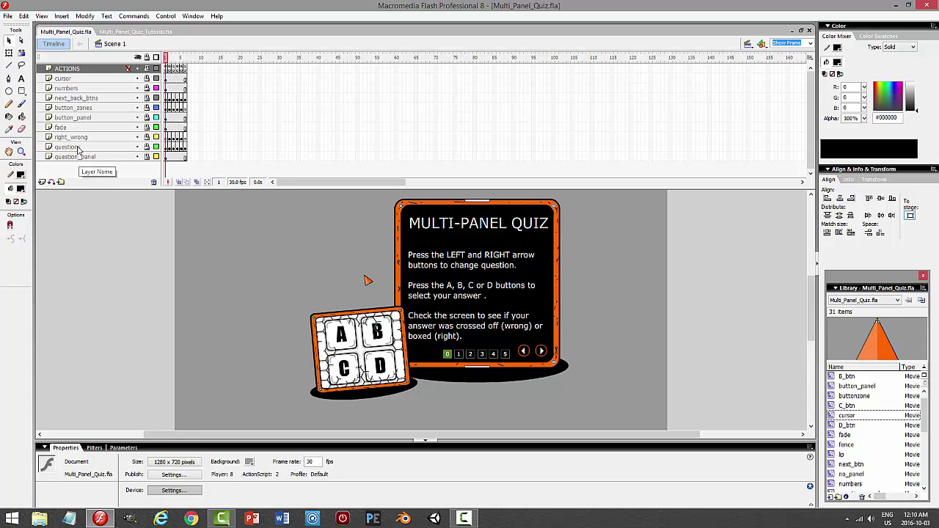
{"action": "left_click", "coordinate": [123, 33]}
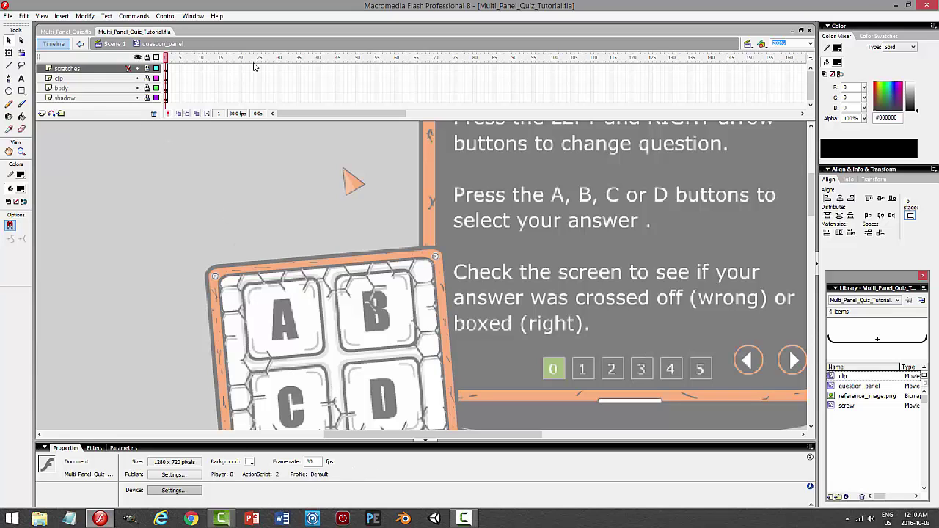
{"action": "left_click_drag", "start_coordinate": [814, 212], "coordinate": [813, 258]}
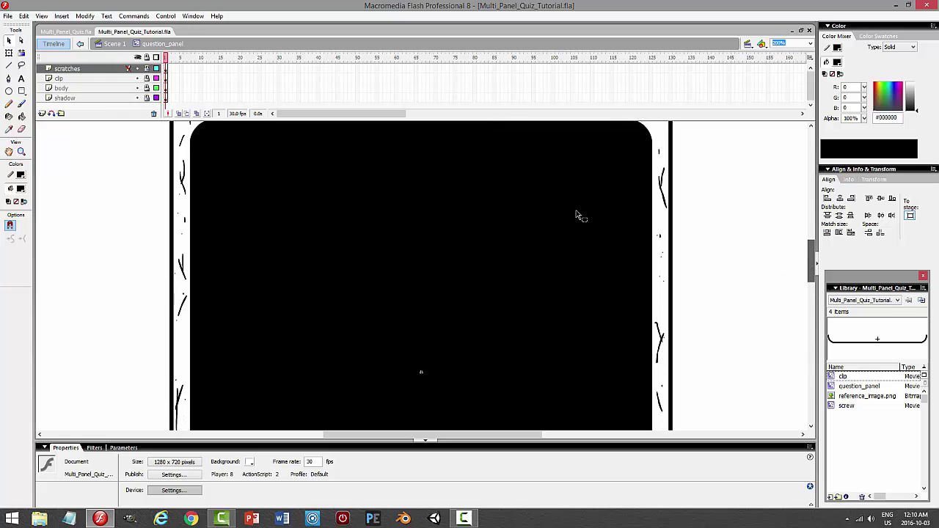
Return to Scene 1, lock the question_panel layer and make the screw layer unlocked and active.
{"action": "left_click", "coordinate": [113, 43]}
{"action": "left_click", "coordinate": [146, 78]}
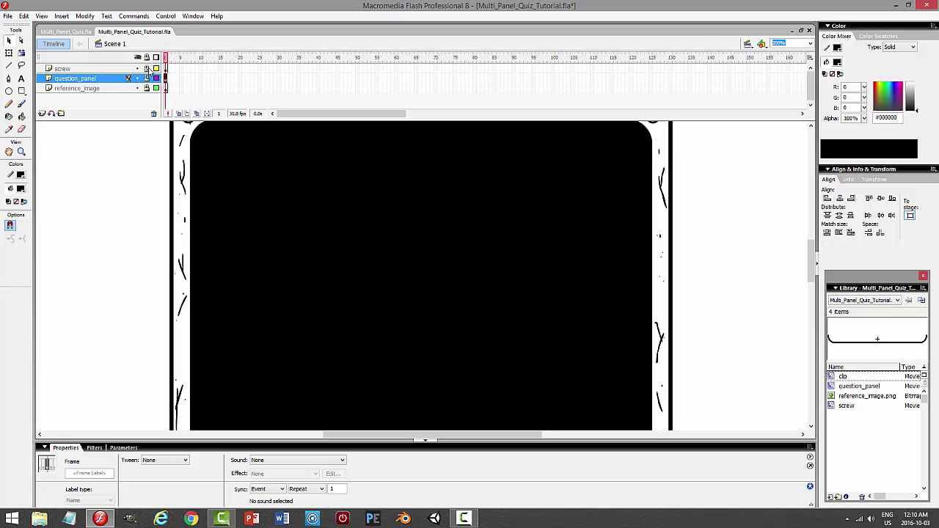
{"action": "left_click", "coordinate": [115, 69]}
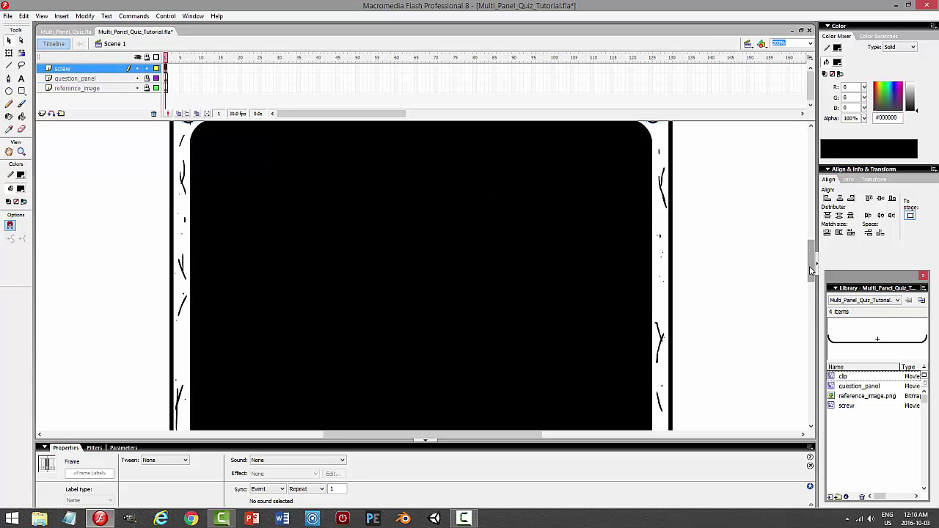
Move the corner screws from the screw layer to the question_panel layer, keeping them in the same place.
{"action": "left_click_drag", "start_coordinate": [813, 267], "coordinate": [812, 253]}
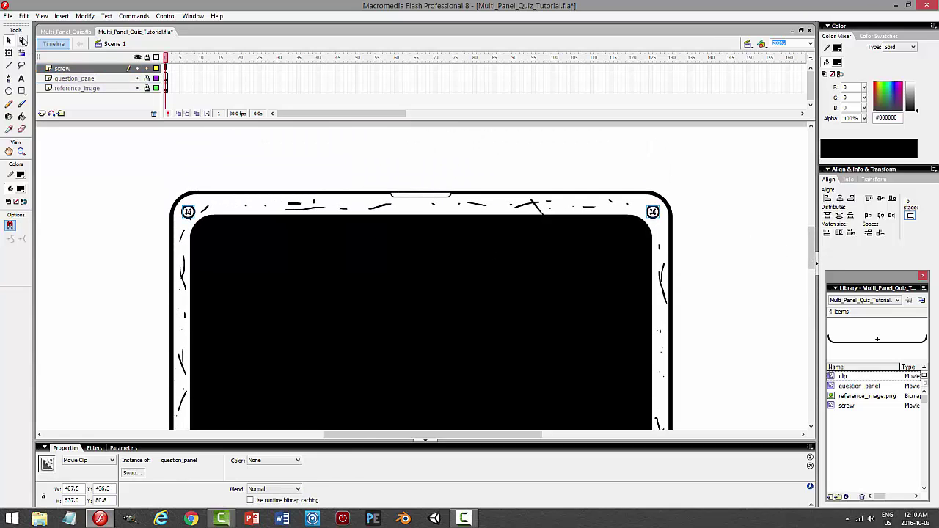
{"action": "left_click", "coordinate": [110, 69]}
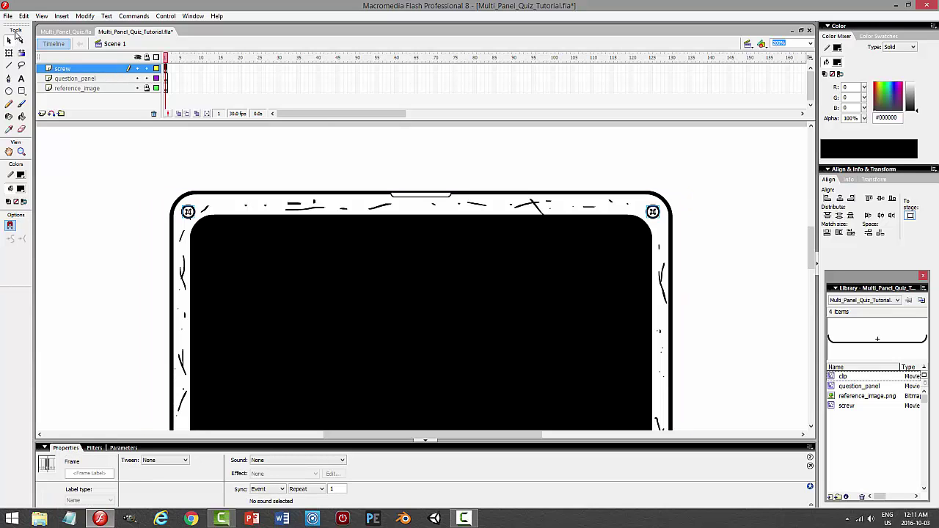
{"action": "left_click", "coordinate": [24, 15]}
{"action": "left_click", "coordinate": [31, 54]}
{"action": "left_click", "coordinate": [95, 79]}
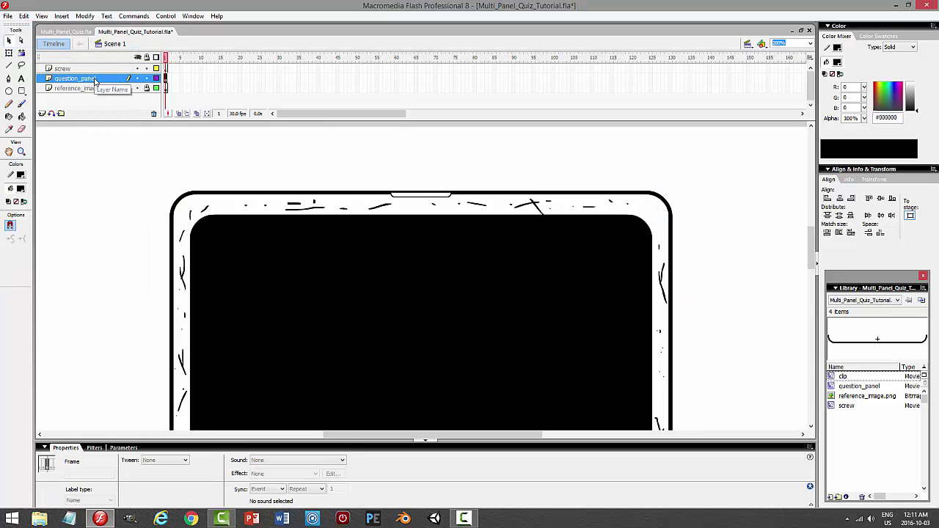
{"action": "left_click", "coordinate": [24, 15]}
{"action": "left_click", "coordinate": [44, 82]}
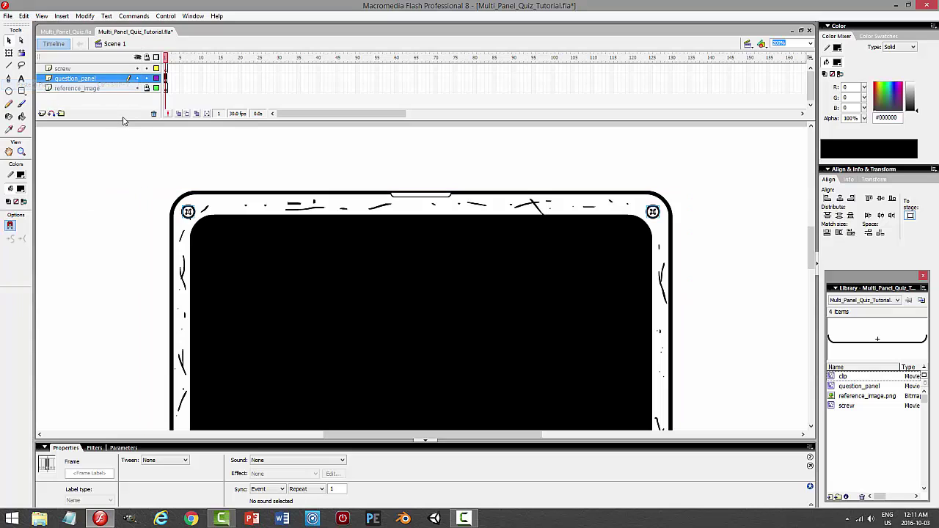
Lock the question_panel layer and rename the screw layer to "questions".
{"action": "left_click", "coordinate": [146, 78]}
{"action": "left_click", "coordinate": [96, 68]}
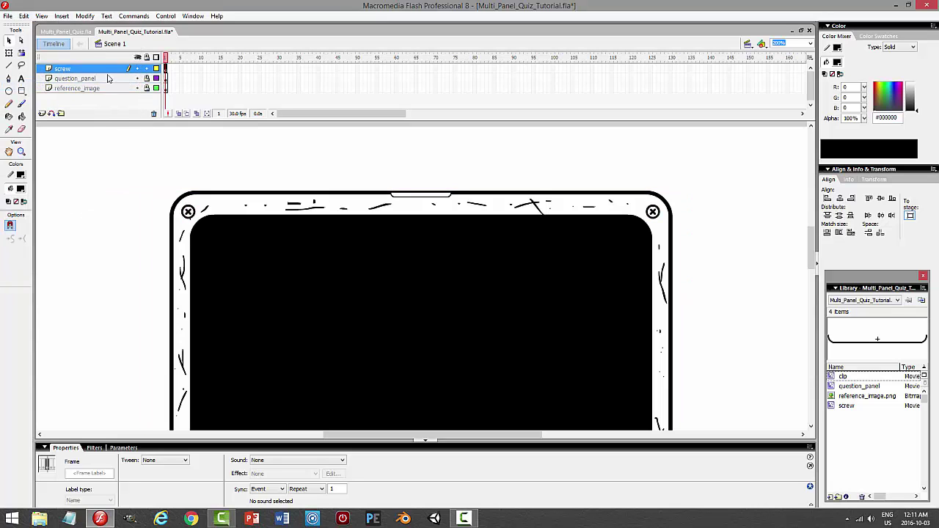
{"action": "double_click", "coordinate": [89, 70]}
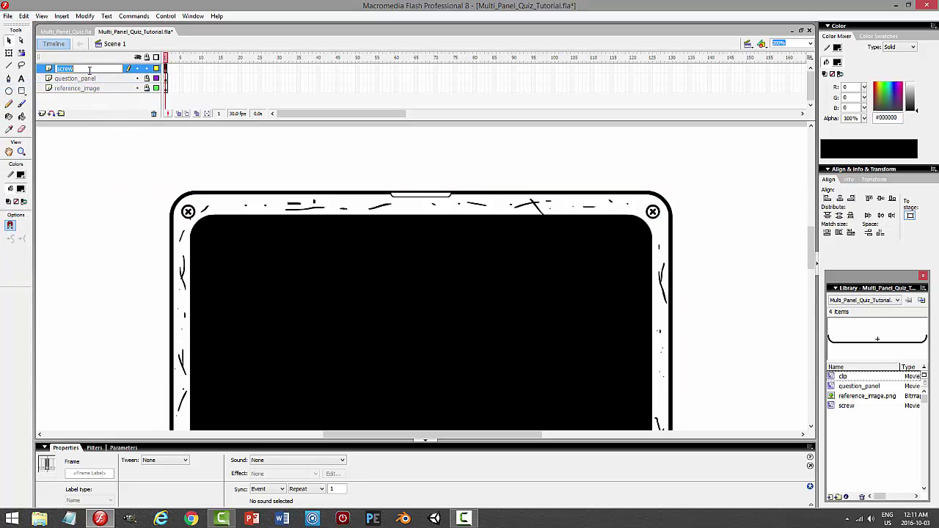
{"action": "type", "text": "questions"}
{"action": "key", "text": "Return"}
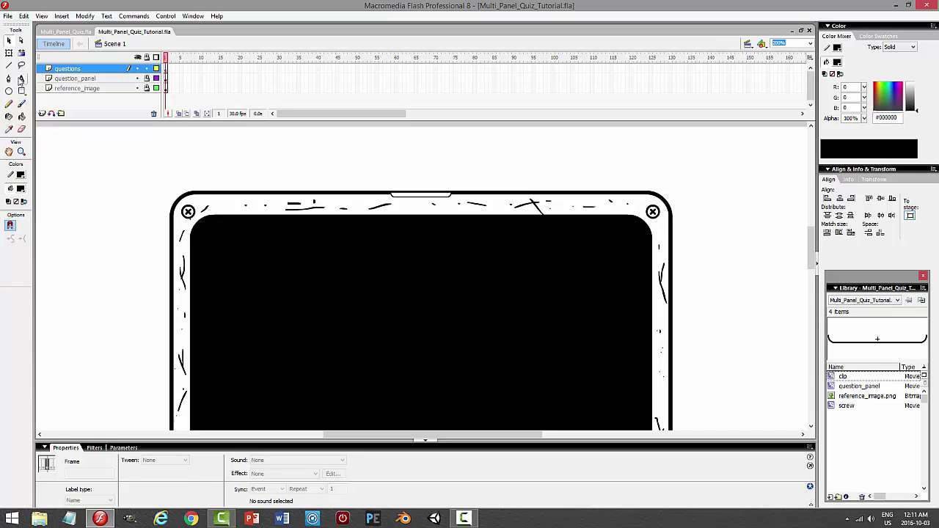
Add a static text box about 431 px wide across the top of the black panel, reading "MULTI-PANEL QUIZ" in white.
{"action": "left_click", "coordinate": [21, 78]}
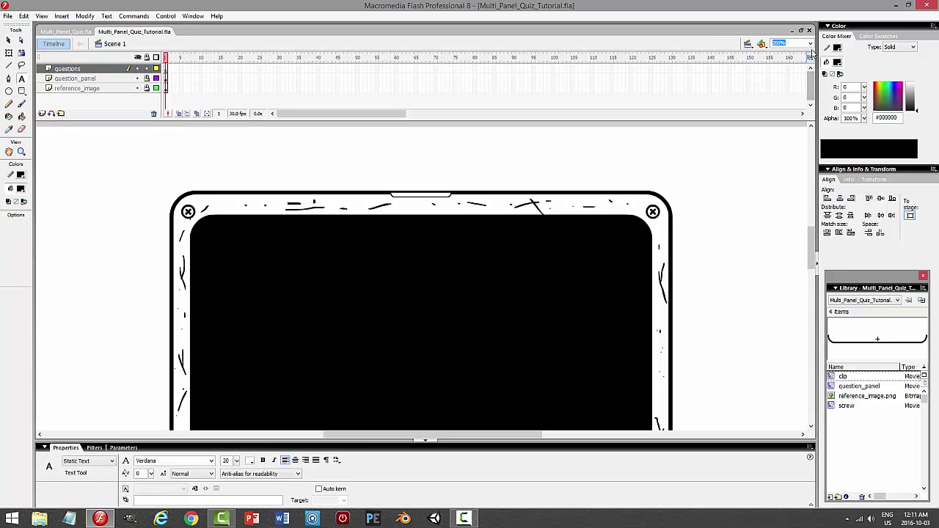
{"action": "left_click", "coordinate": [811, 44]}
{"action": "left_click", "coordinate": [792, 87]}
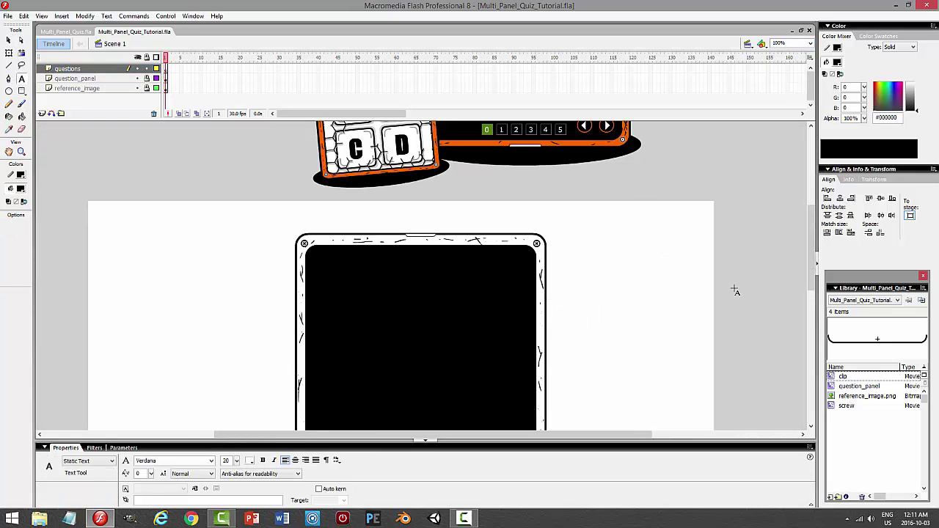
{"action": "left_click_drag", "start_coordinate": [813, 248], "coordinate": [812, 277]}
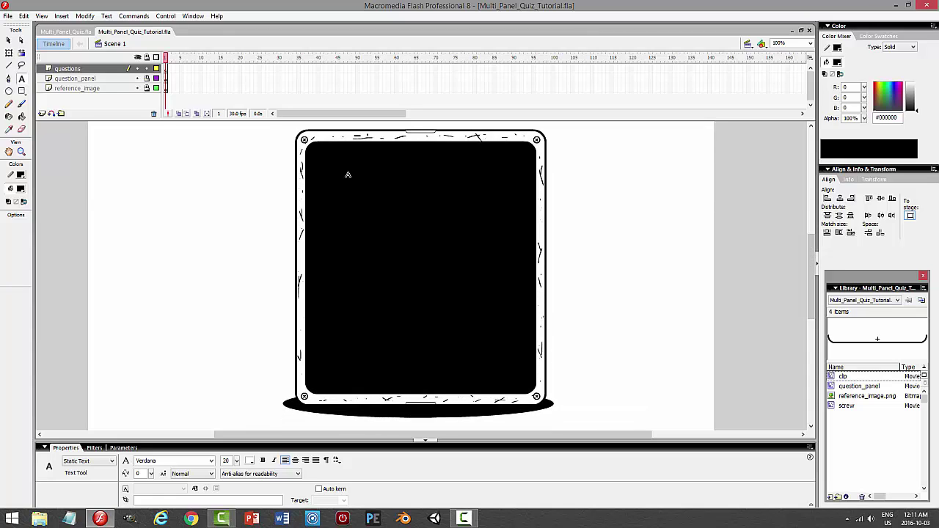
{"action": "left_click_drag", "start_coordinate": [314, 144], "coordinate": [527, 176]}
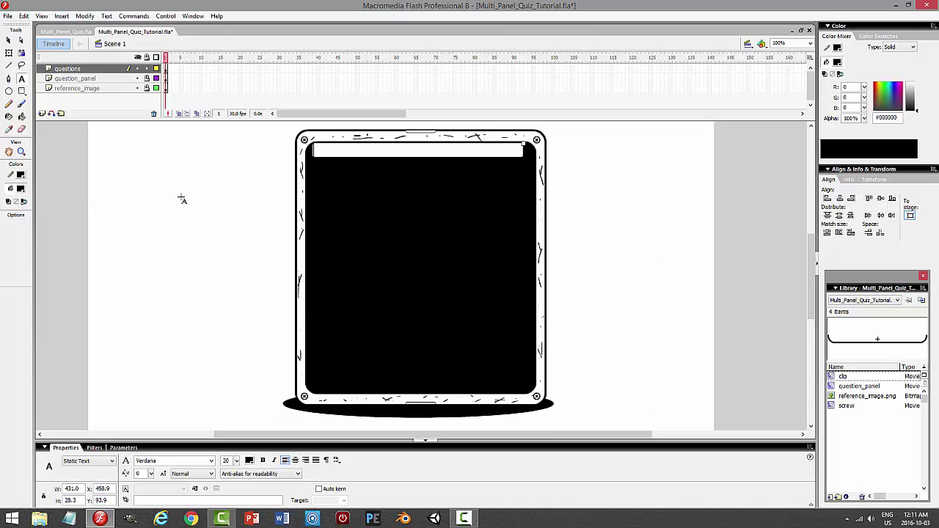
{"action": "left_click", "coordinate": [249, 461]}
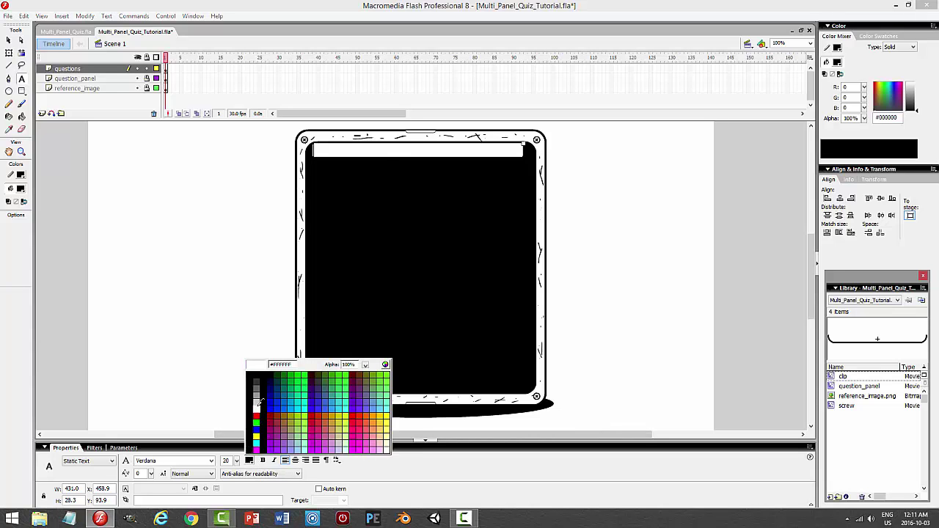
{"action": "left_click", "coordinate": [256, 408]}
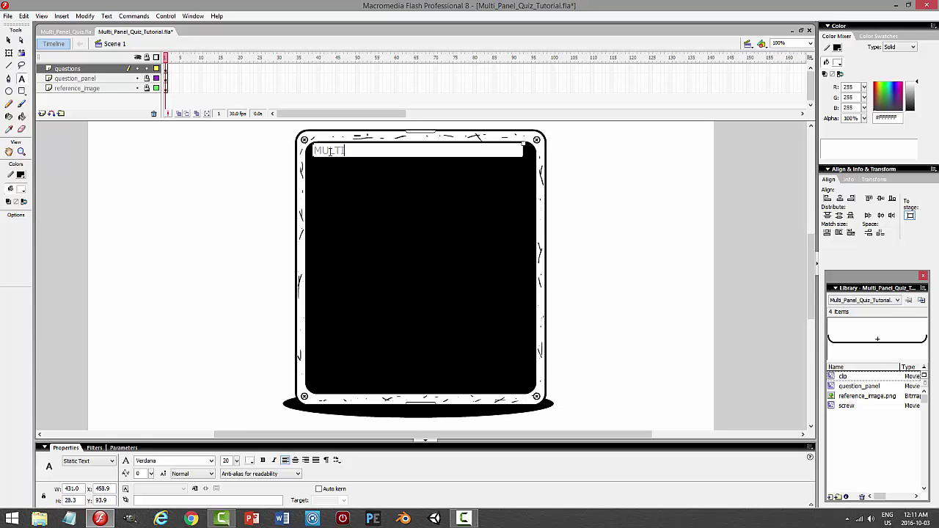
{"action": "type", "text": "ANEL QUIZ"}
Set the title's font size to 35, centre it in its box and nudge the box 10 px down.
{"action": "left_click", "coordinate": [9, 42]}
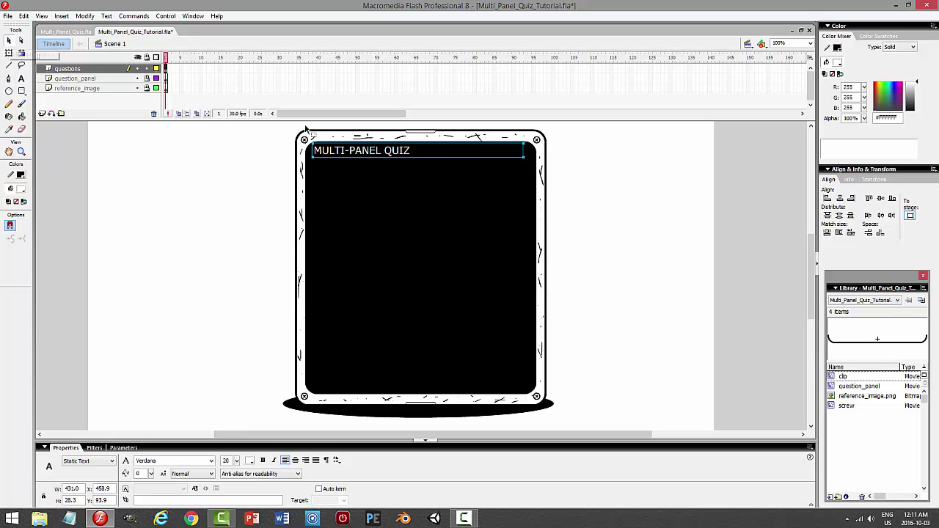
{"action": "left_click", "coordinate": [218, 460]}
{"action": "key", "text": "Return"}
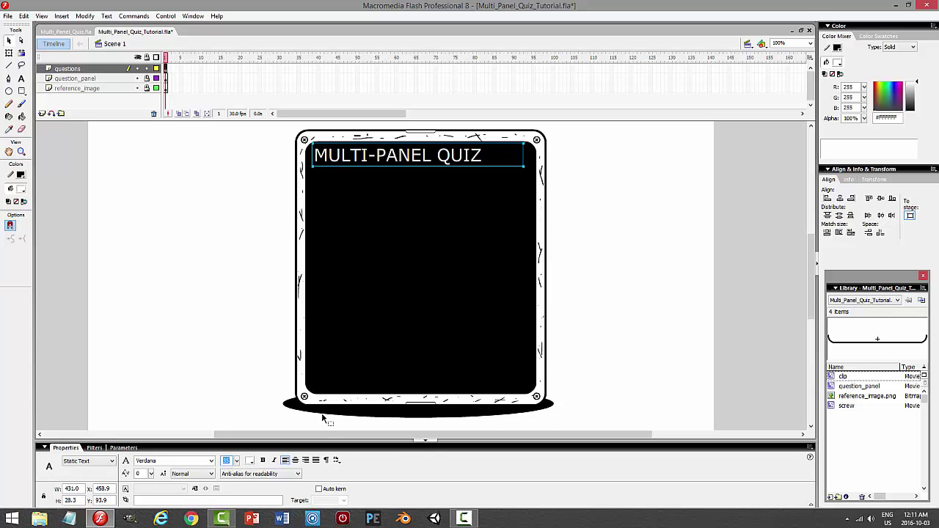
{"action": "left_click", "coordinate": [295, 460]}
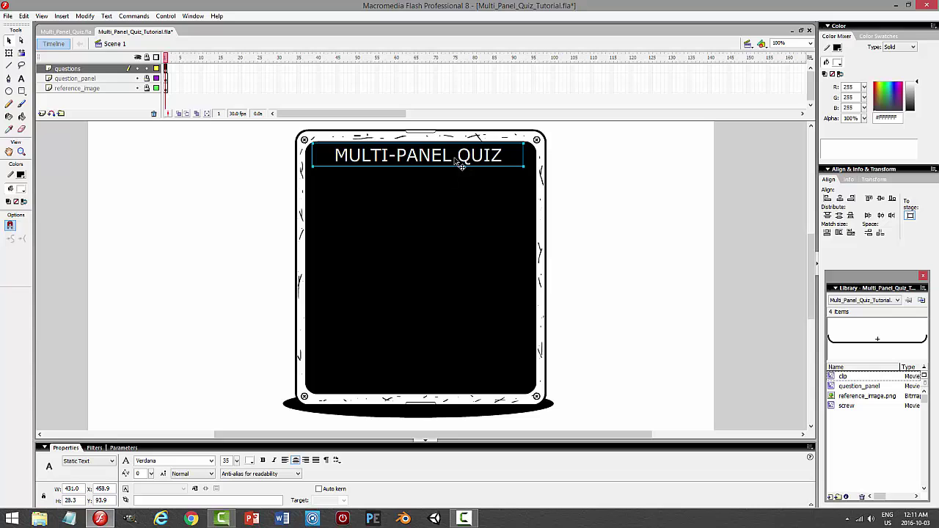
{"action": "key", "text": "shift+Down"}
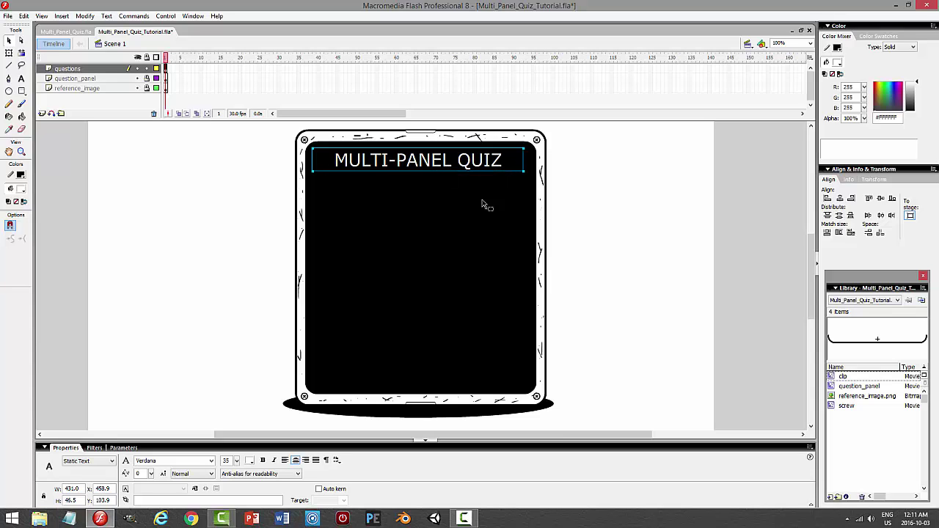
Add a blank line and a left-aligned new line below the title, and try to set its font size to 20.
{"action": "left_click", "coordinate": [21, 79]}
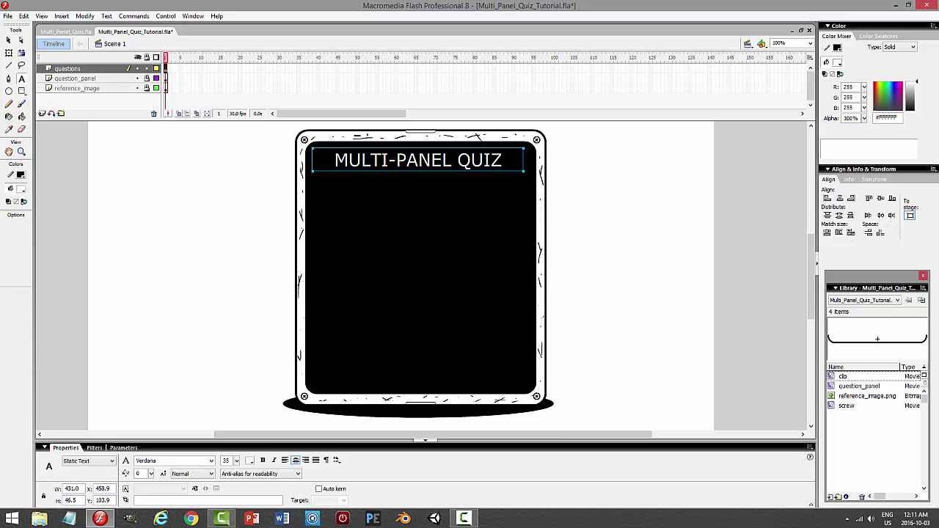
{"action": "left_click", "coordinate": [502, 160]}
{"action": "key", "text": "Return"}
{"action": "key", "text": "Return"}
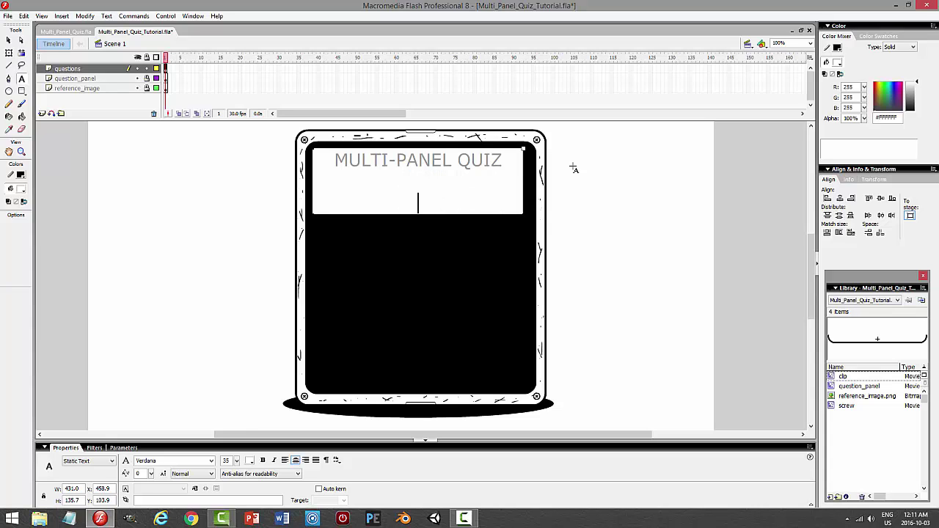
{"action": "left_click", "coordinate": [284, 460]}
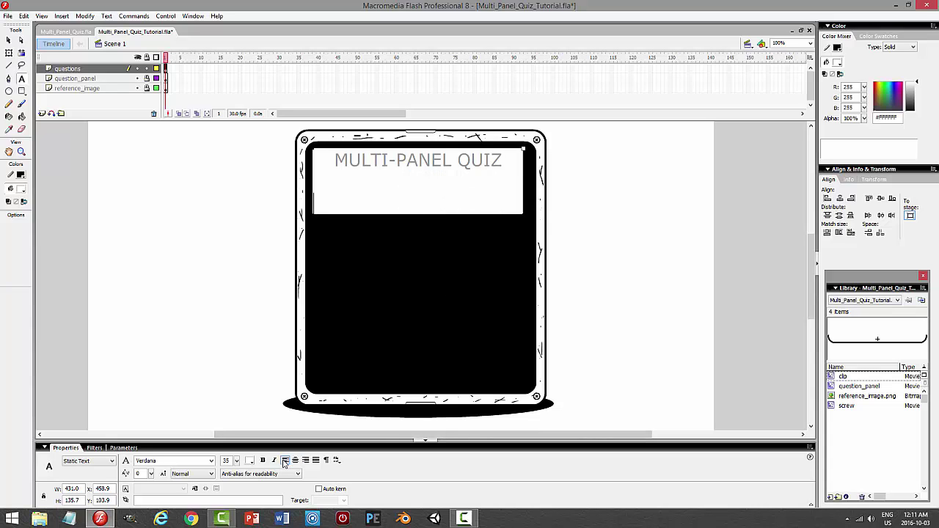
{"action": "double_click", "coordinate": [226, 461]}
{"action": "key", "text": "Return"}
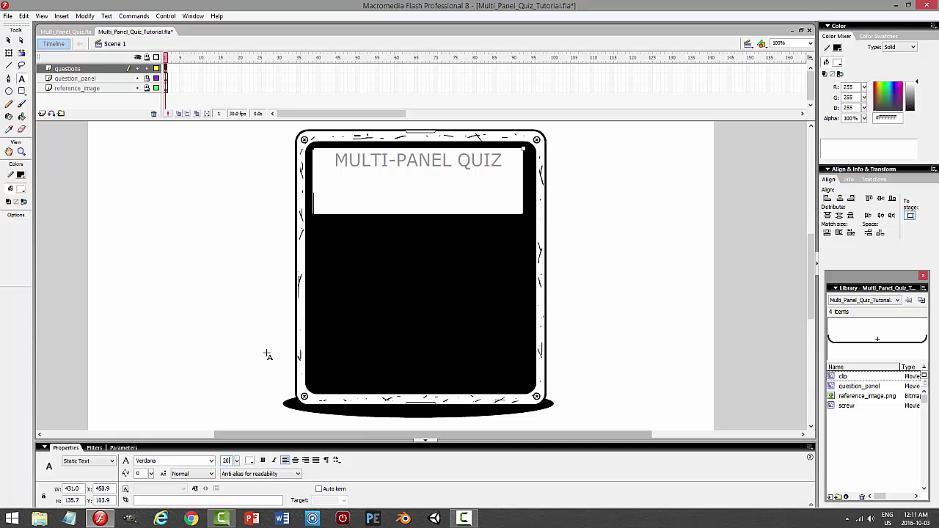
{"action": "left_click", "coordinate": [369, 203]}
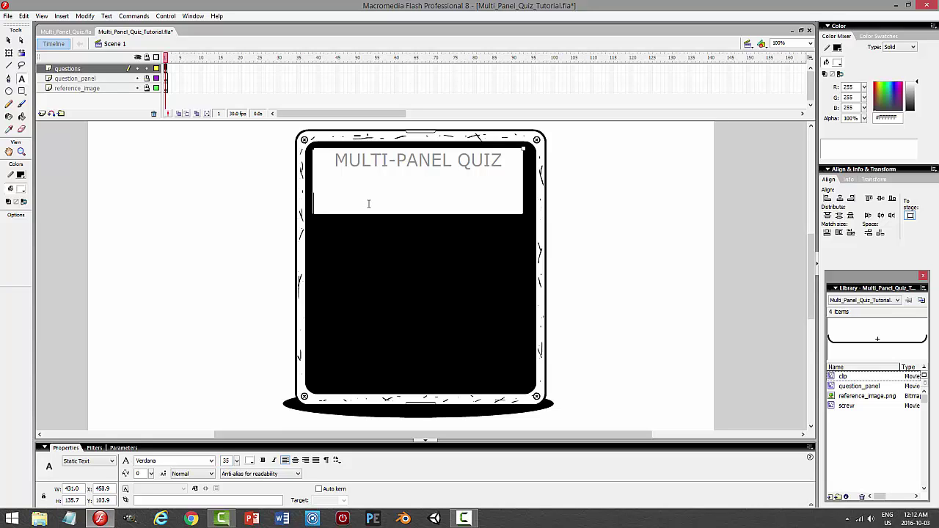
Enter the instruction "Use the right and left arrow button to move forwards and backwards." below the title.
{"action": "type", "text": "Use the"}
{"action": "type", "text": "right and left"}
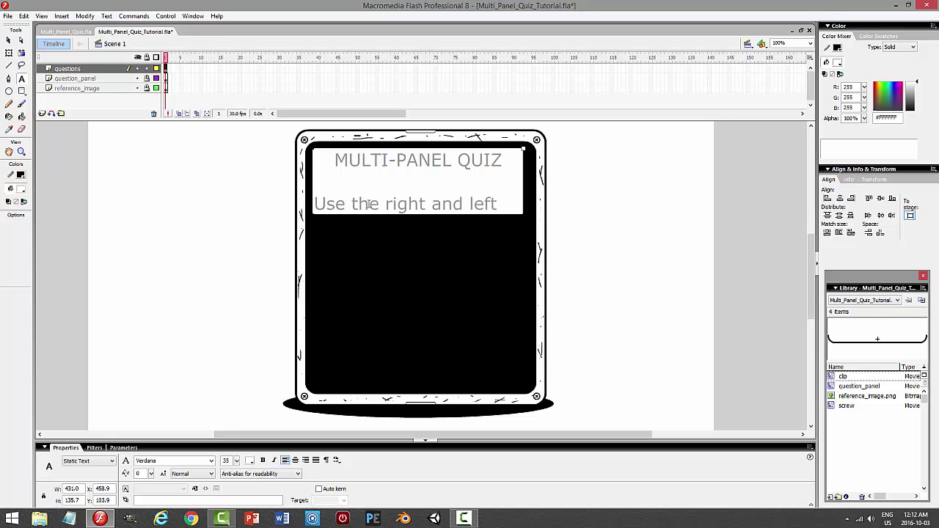
{"action": "type", "text": " arrow button to move"}
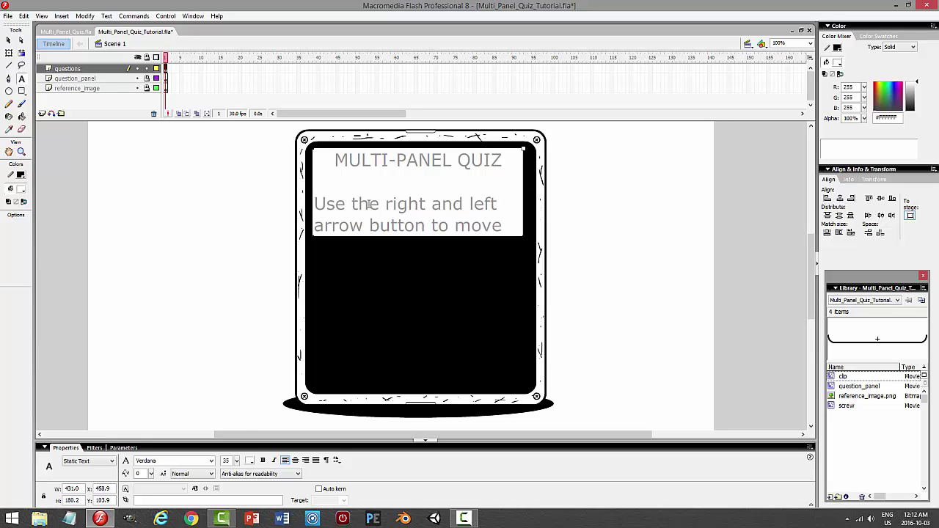
{"action": "type", "text": " forward"}
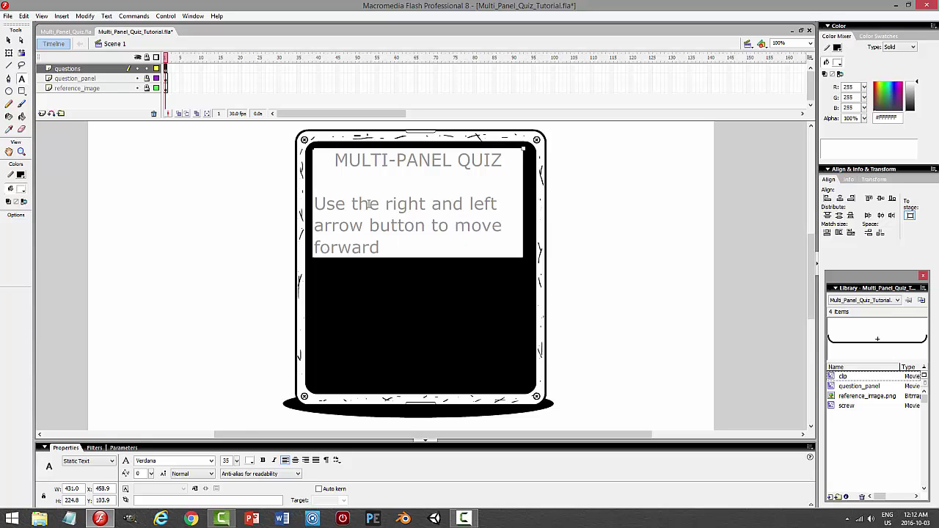
{"action": "type", "text": "s a"}
{"action": "key", "text": "BackSpace"}
{"action": "key", "text": "BackSpace"}
{"action": "type", "text": "s and backwards."}
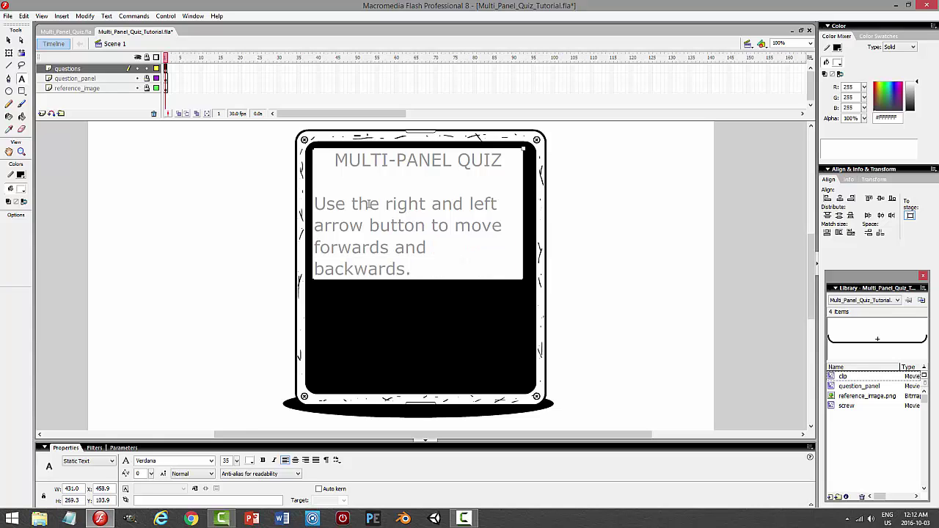
Set the font size of the whole instruction sentence to 25.
{"action": "left_click_drag", "start_coordinate": [416, 272], "coordinate": [314, 204]}
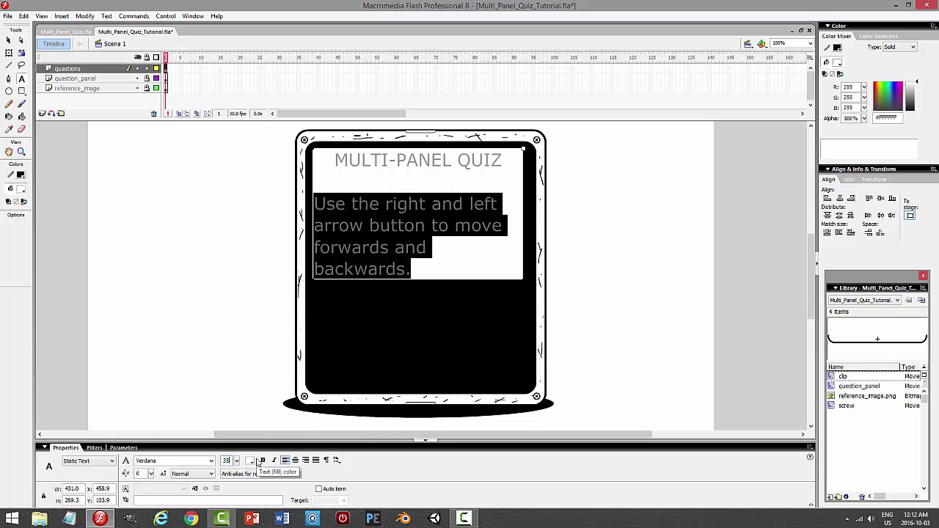
{"action": "type", "text": "12"}
{"action": "key", "text": "Return"}
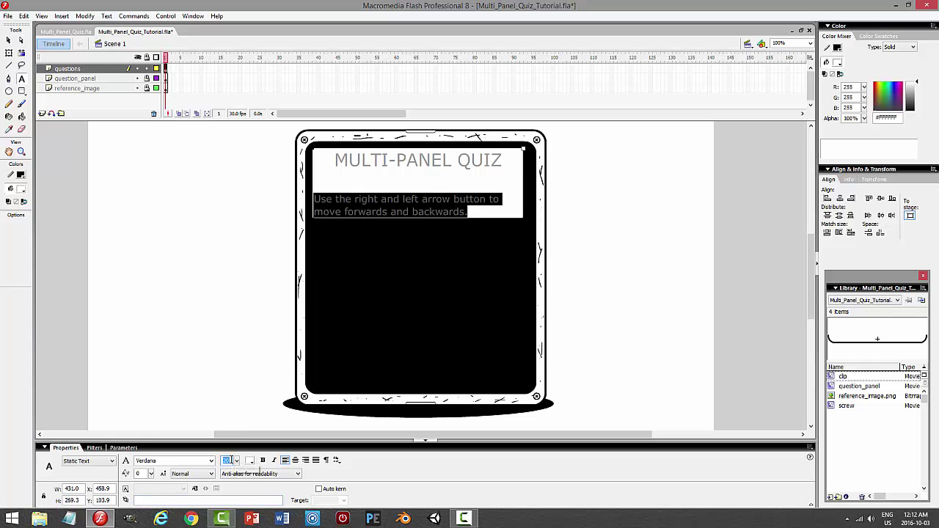
{"action": "key", "text": "Return"}
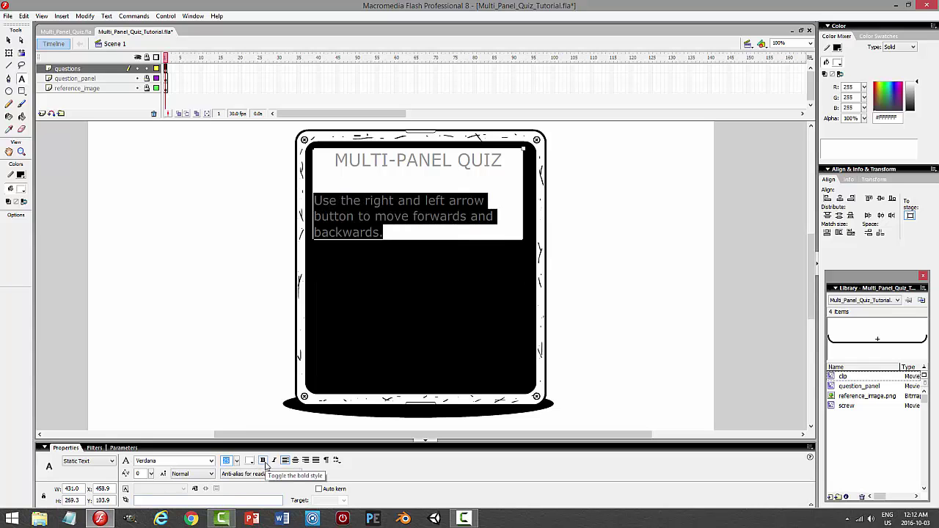
Widen the quiz text box to 442 px by extending its right edge, then deselect it.
{"action": "left_click", "coordinate": [9, 40]}
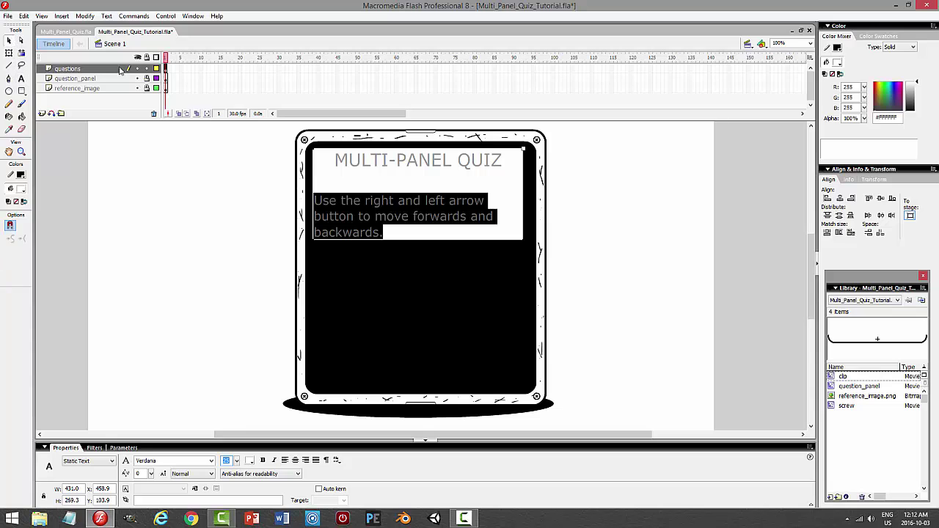
{"action": "left_click", "coordinate": [643, 195]}
{"action": "left_click", "coordinate": [490, 225]}
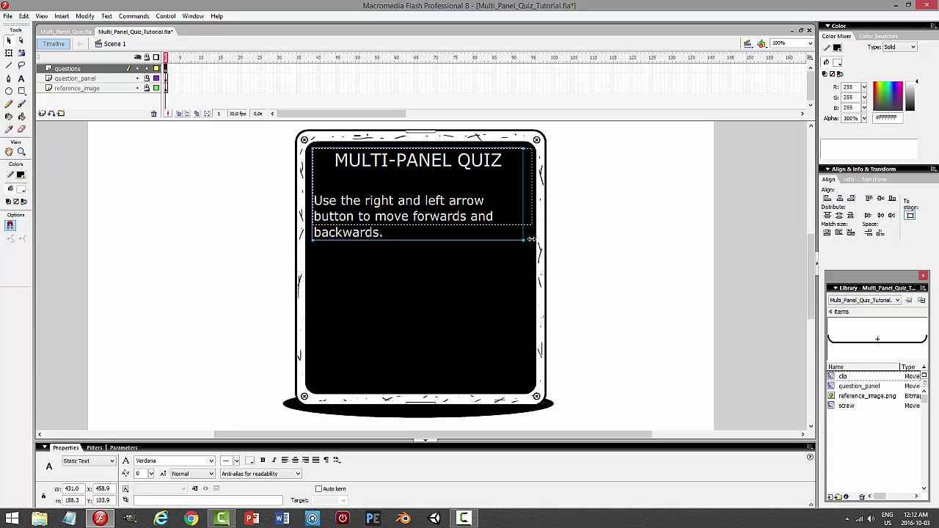
{"action": "left_click_drag", "start_coordinate": [530, 239], "coordinate": [531, 239]}
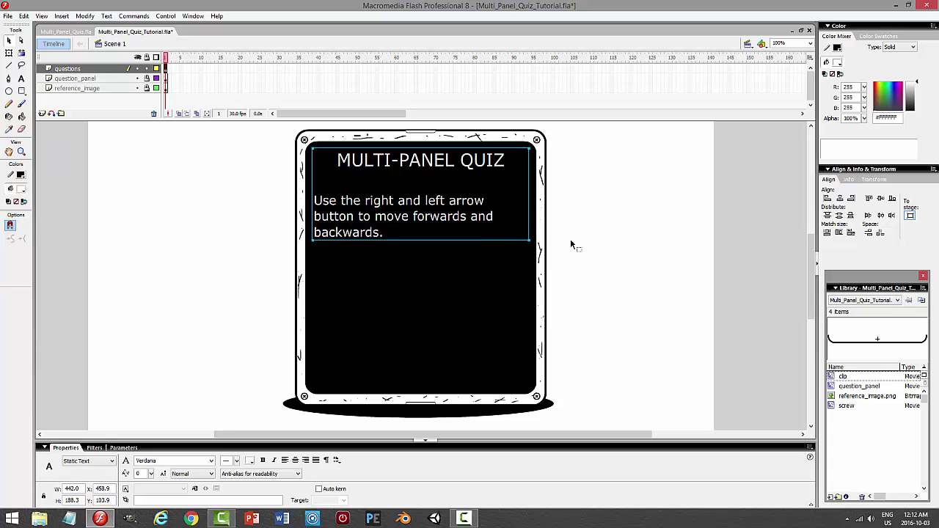
{"action": "left_click", "coordinate": [572, 245]}
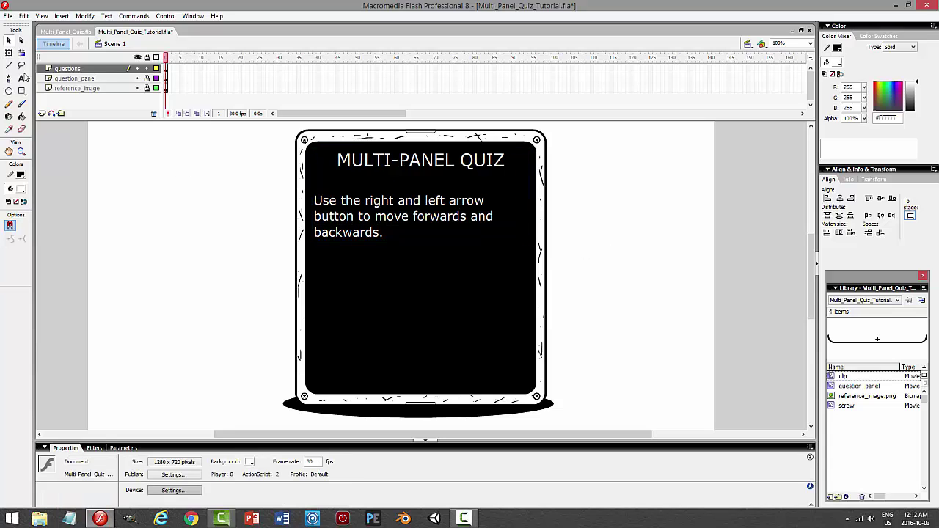
Add the instruction "Select an answer (A,B,C, D) from the button panel." below the first one, separated by a blank line.
{"action": "left_click", "coordinate": [21, 79]}
{"action": "left_click", "coordinate": [437, 234]}
{"action": "key", "text": "ctrl+a"}
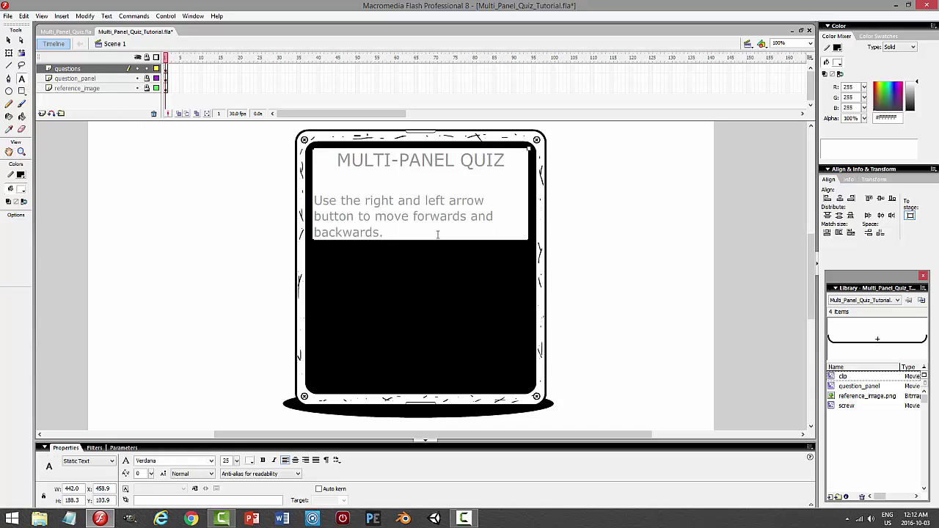
{"action": "key", "text": "Return"}
{"action": "key", "text": "Return"}
{"action": "type", "text": "Sele"}
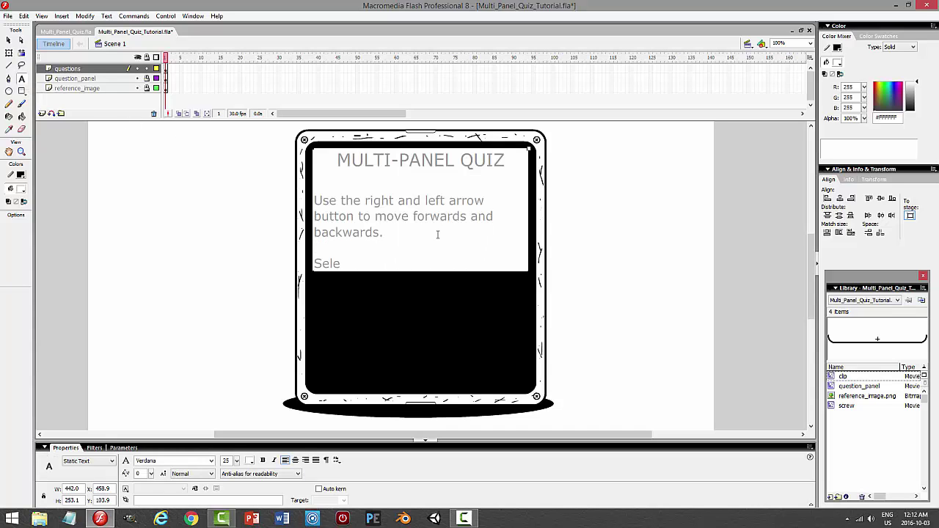
{"action": "type", "text": "ct an answer (A,B,C, D) from the butto"}
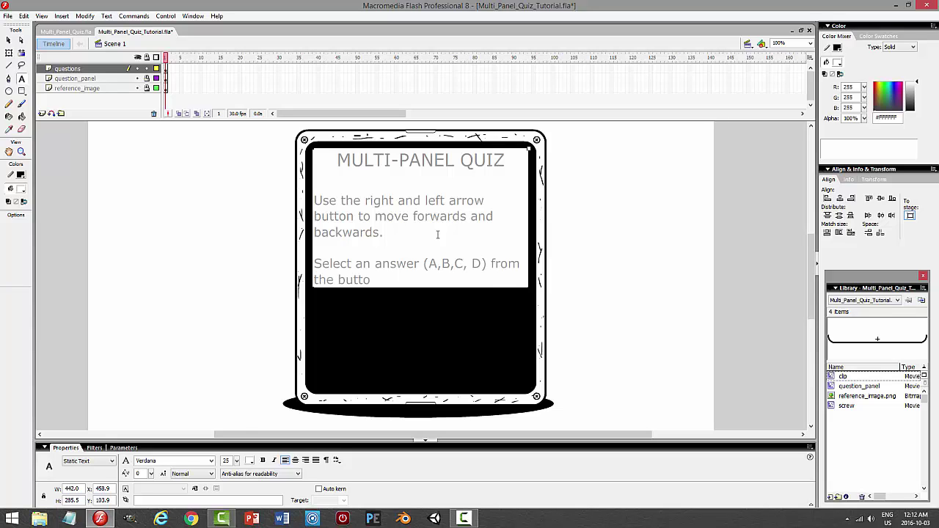
{"action": "type", "text": "n panel."}
Replace the word "Select" in the second instruction with "Click on".
{"action": "left_click_drag", "start_coordinate": [353, 263], "coordinate": [326, 271]}
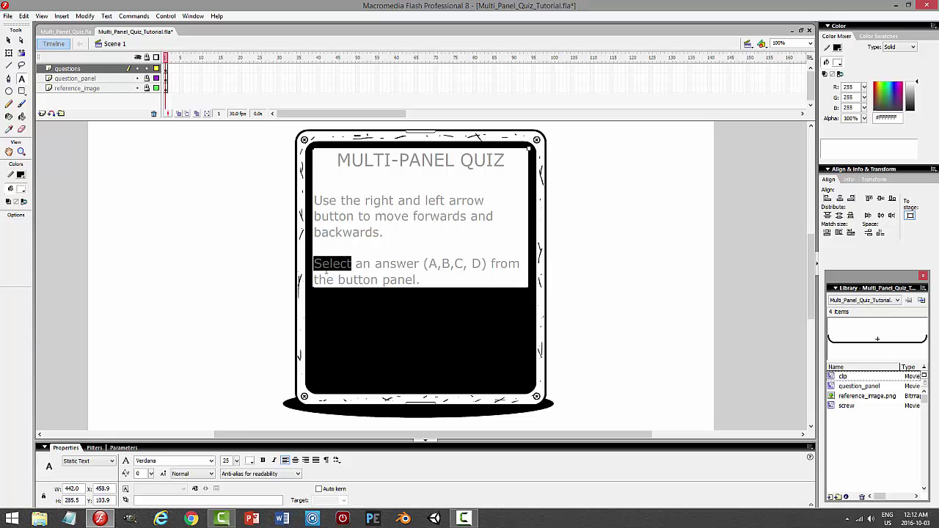
{"action": "type", "text": "Clock"}
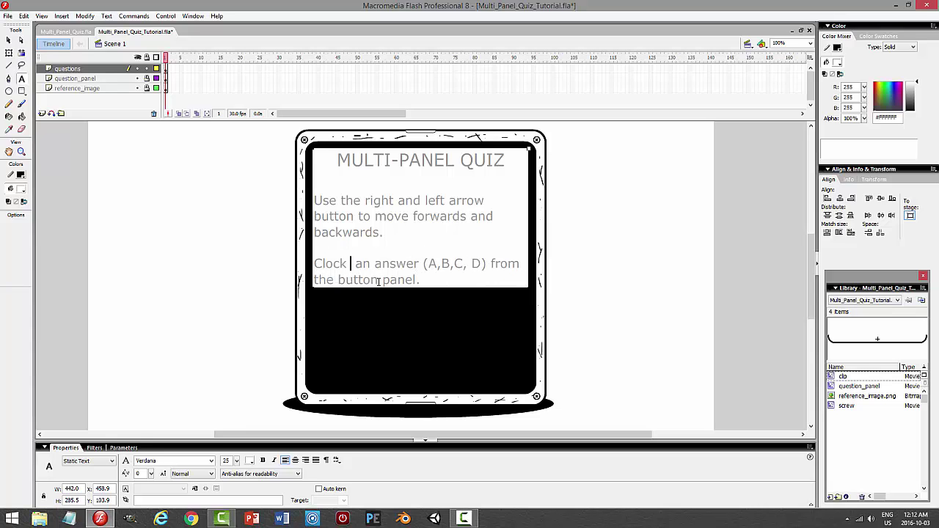
{"action": "key", "text": "BackSpace"}
{"action": "key", "text": "BackSpace"}
{"action": "key", "text": "BackSpace"}
{"action": "type", "text": "ick on"}
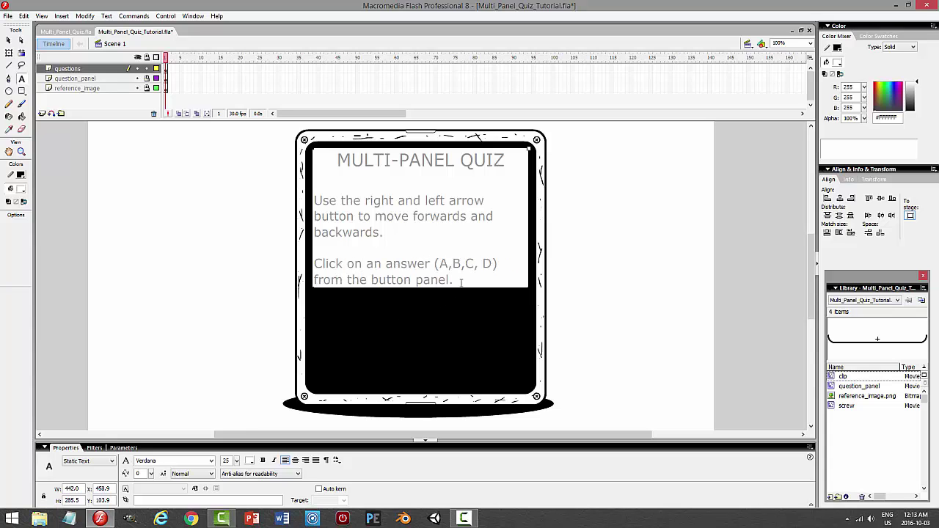
Add a third instruction after a blank line: "View the screen for a line (wrong answer) or box (right answers).".
{"action": "key", "text": "Return"}
{"action": "key", "text": "Return"}
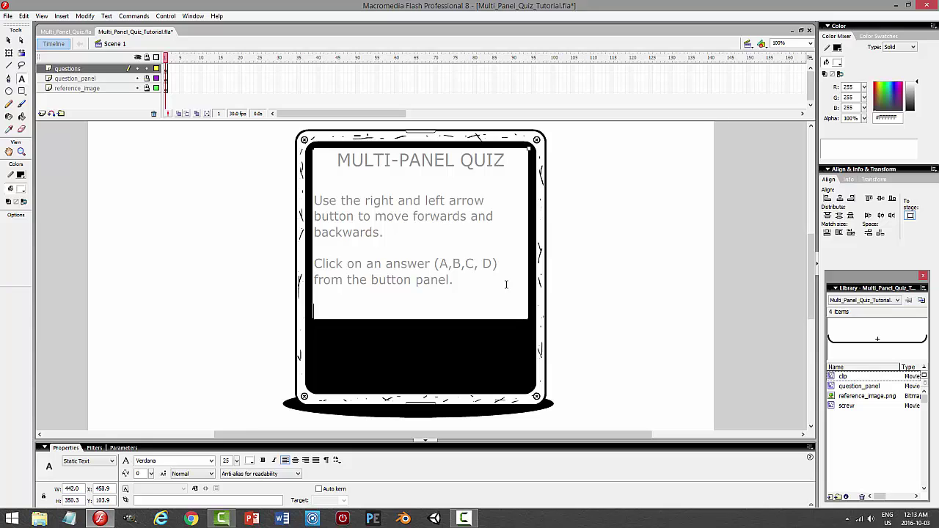
{"action": "type", "text": "View the screen for a "}
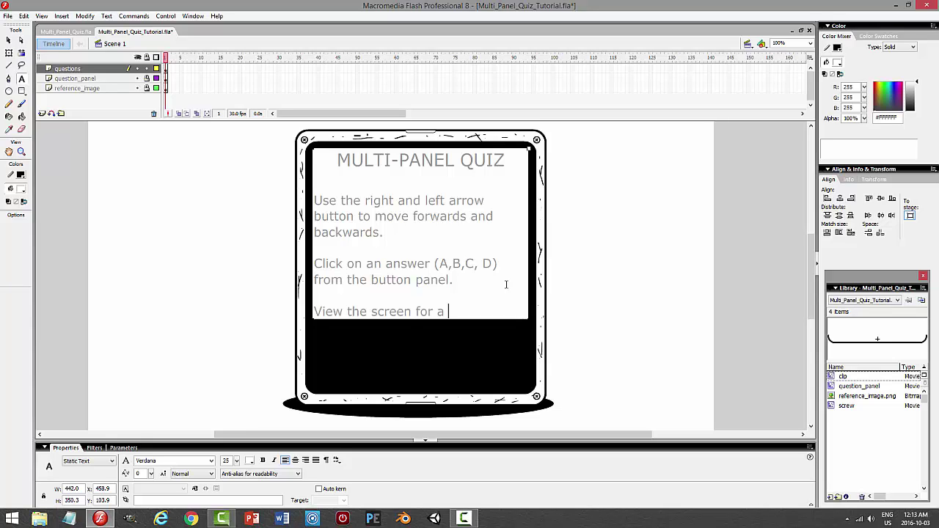
{"action": "type", "text": "line (wrong answer"}
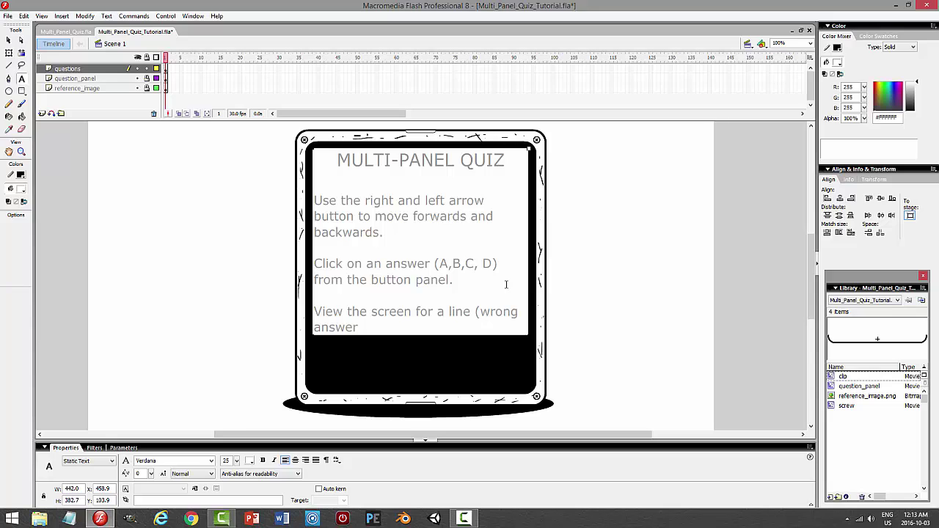
{"action": "type", "text": ") or box (right answers)"}
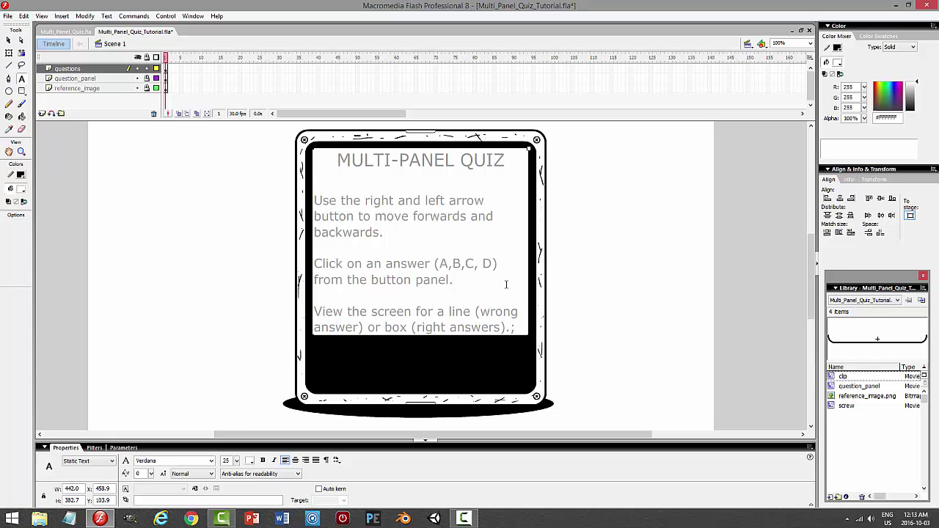
{"action": "type", "text": "."}
{"action": "left_click", "coordinate": [9, 40]}
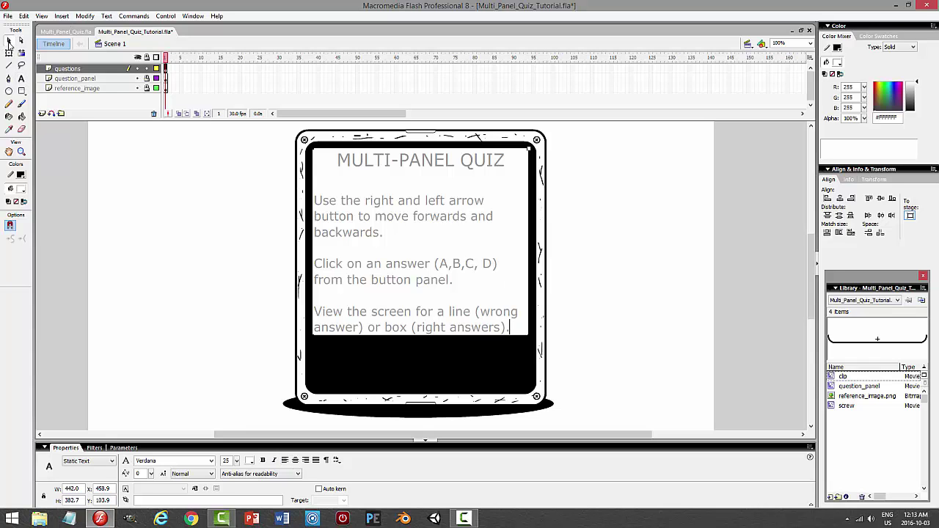
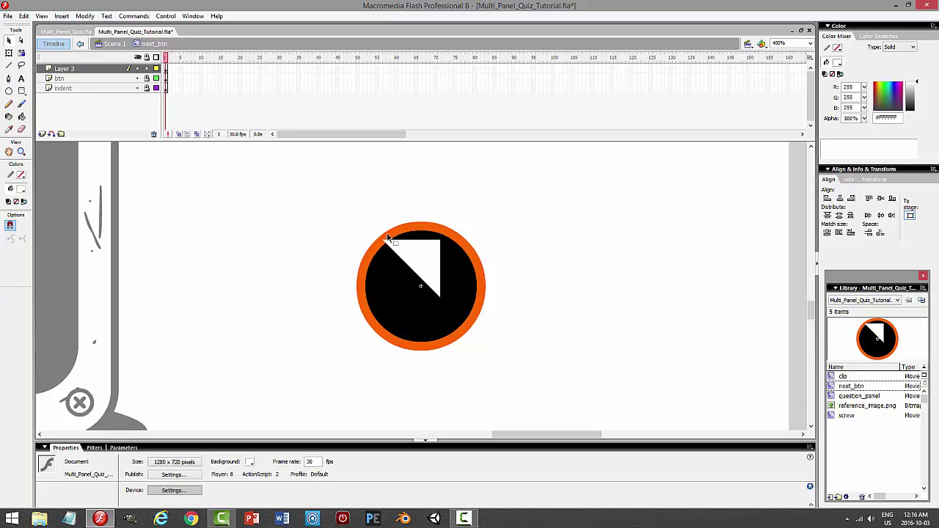
Rotate the white triangle in next_btn to point right and move it to the middle of the black circle.
{"action": "left_click", "coordinate": [424, 258]}
{"action": "key", "text": "q"}
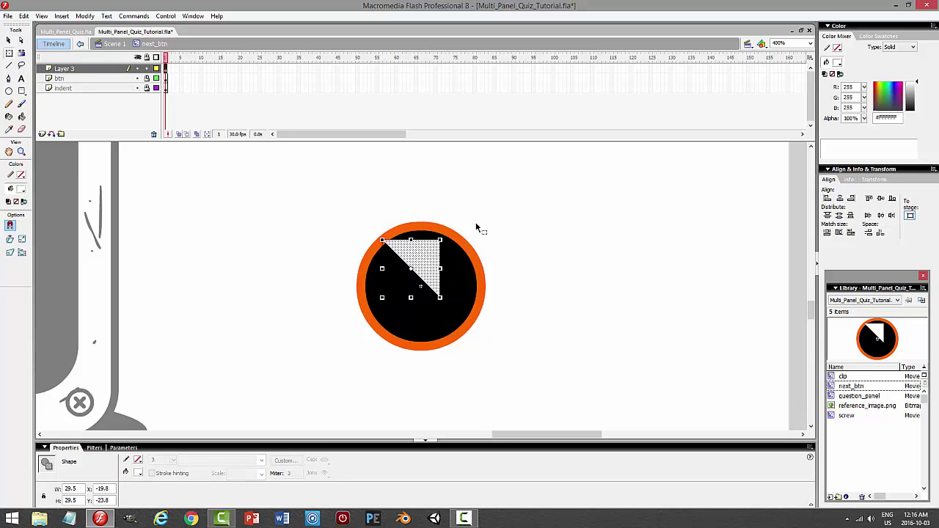
{"action": "left_click_drag", "start_coordinate": [446, 296], "coordinate": [412, 316]}
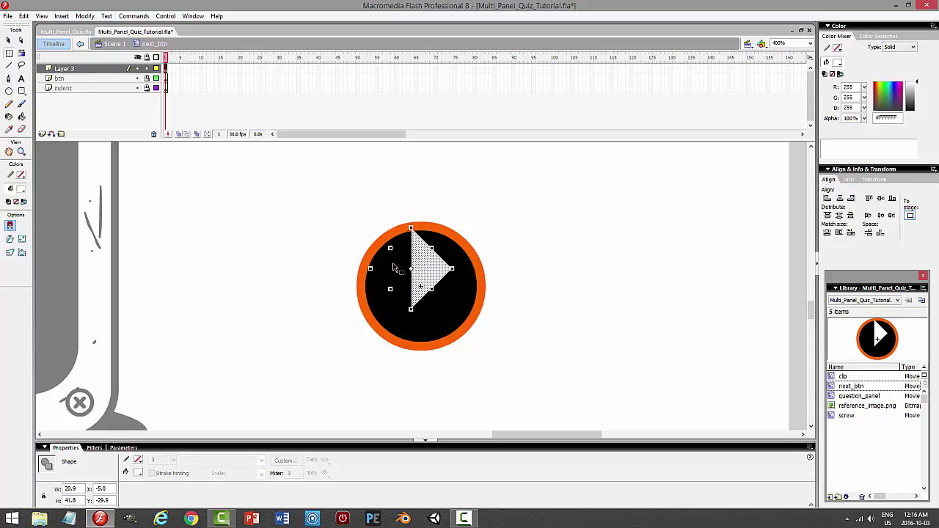
{"action": "left_click", "coordinate": [9, 40]}
{"action": "left_click_drag", "start_coordinate": [438, 272], "coordinate": [442, 290]}
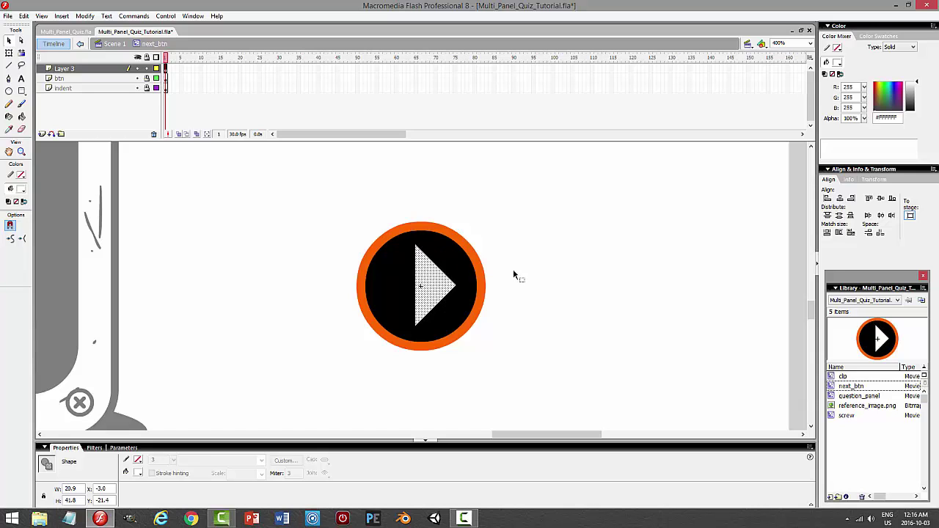
Scale the white triangle to 90% with Scale and Rotate.
{"action": "left_click", "coordinate": [85, 16]}
{"action": "mouse_move", "coordinate": [64, 141]}
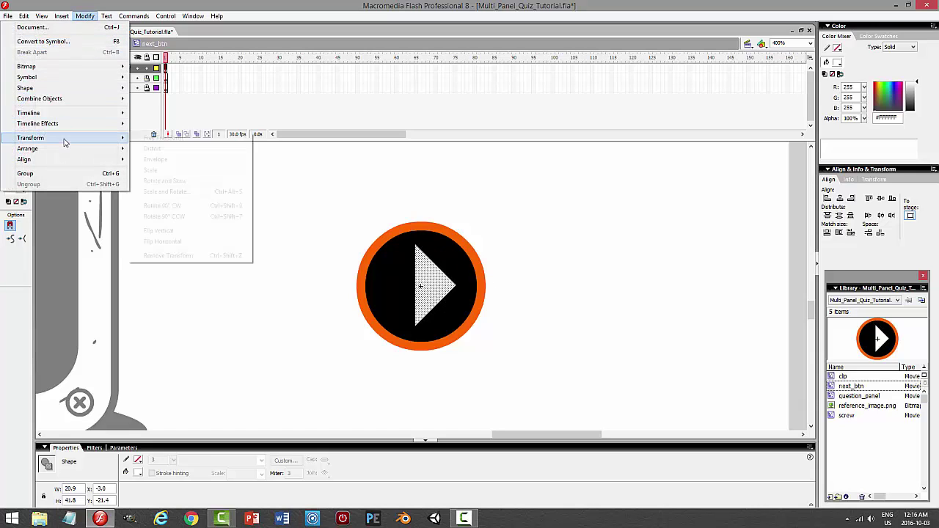
{"action": "left_click", "coordinate": [166, 192]}
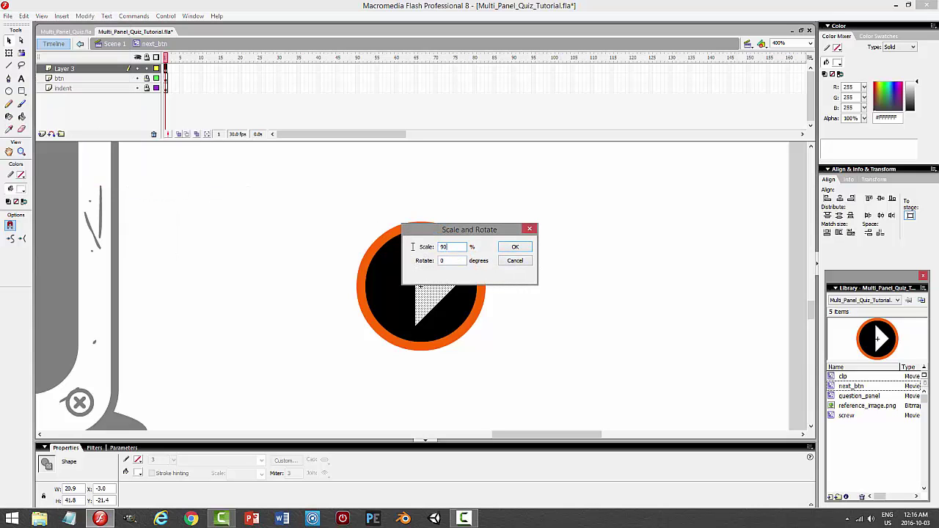
{"action": "type", "text": "90"}
{"action": "key", "text": "Return"}
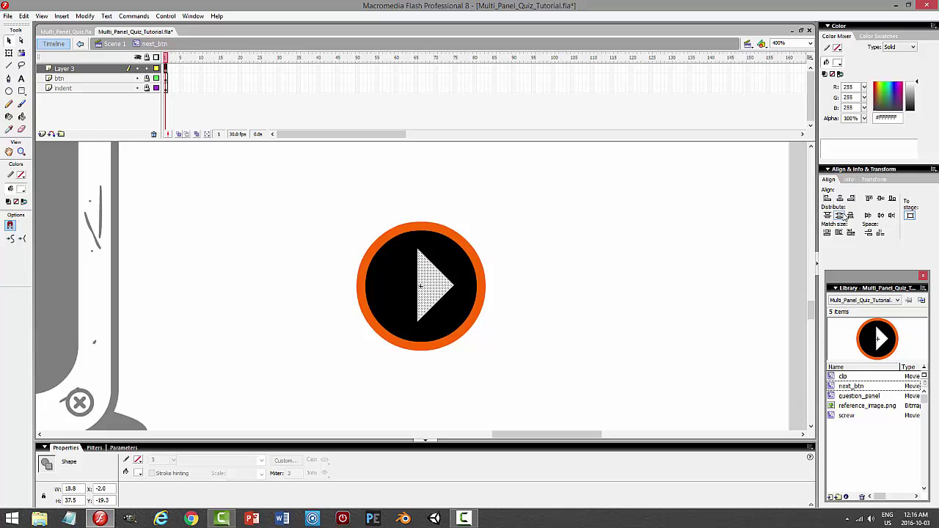
Centre the triangle horizontally and vertically on the stage, nudge it right to X about -3.9, and deselect it.
{"action": "left_click", "coordinate": [839, 199]}
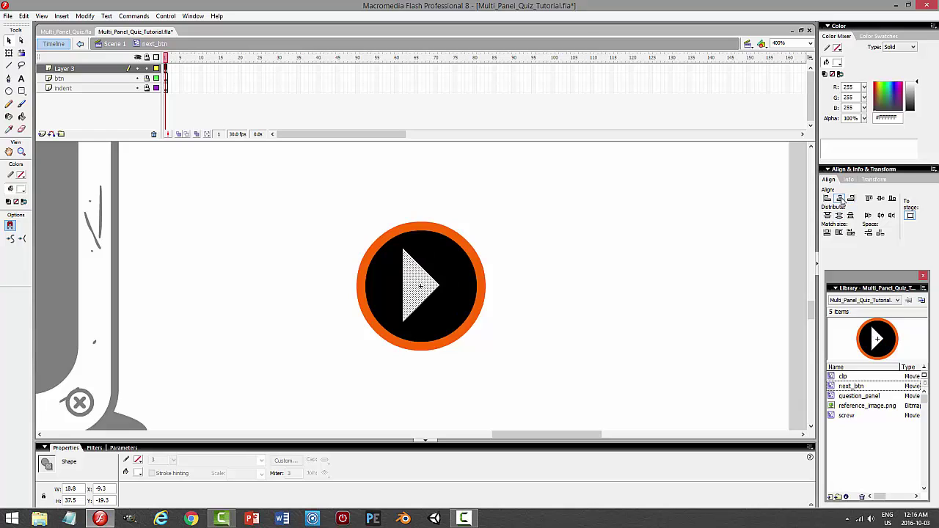
{"action": "left_click", "coordinate": [878, 200]}
{"action": "key", "text": "Right"}
{"action": "key", "text": "Right"}
{"action": "key", "text": "Right"}
{"action": "key", "text": "Right"}
{"action": "key", "text": "Right"}
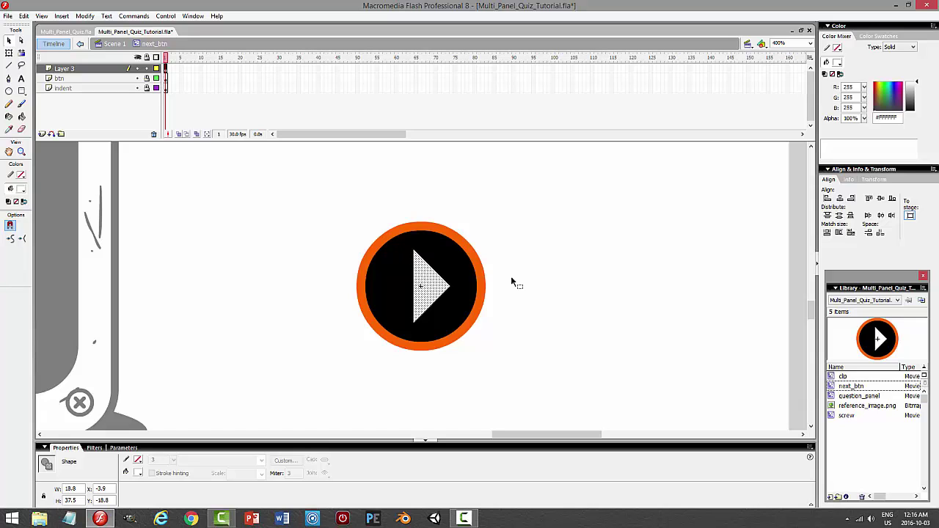
{"action": "left_click", "coordinate": [512, 280]}
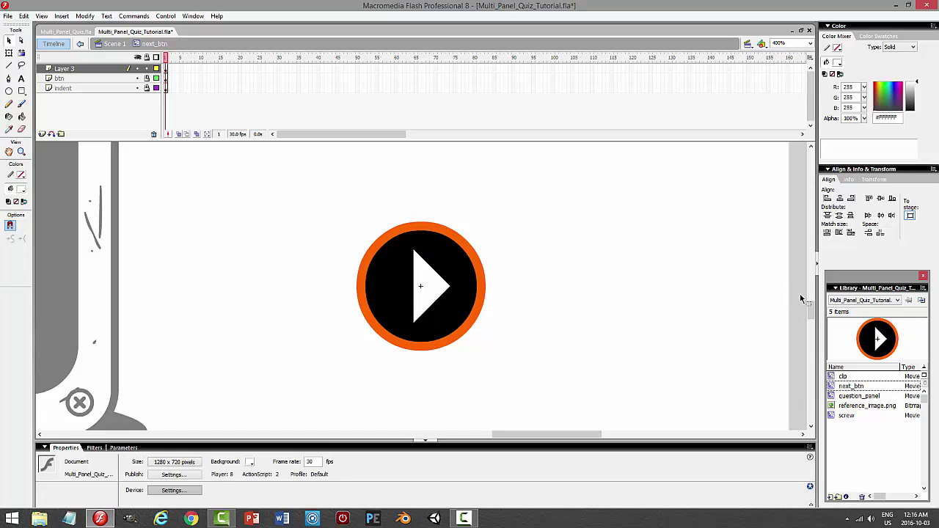
Cut the triangle from Layer 3 and paste it in place on the btn layer.
{"action": "mouse_move", "coordinate": [812, 310]}
{"action": "left_mouse_down"}
{"action": "mouse_move", "coordinate": [800, 228]}
{"action": "mouse_move", "coordinate": [799, 320]}
{"action": "left_mouse_up"}
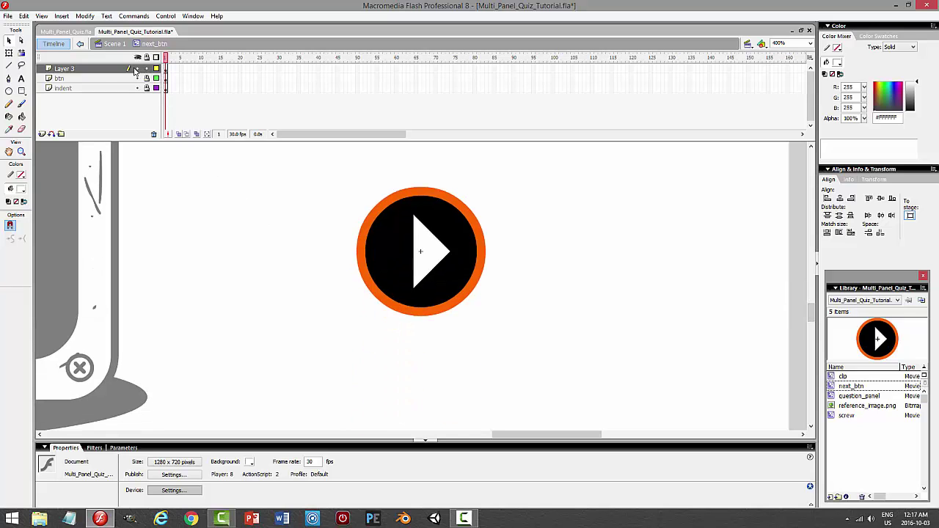
{"action": "left_click", "coordinate": [103, 71]}
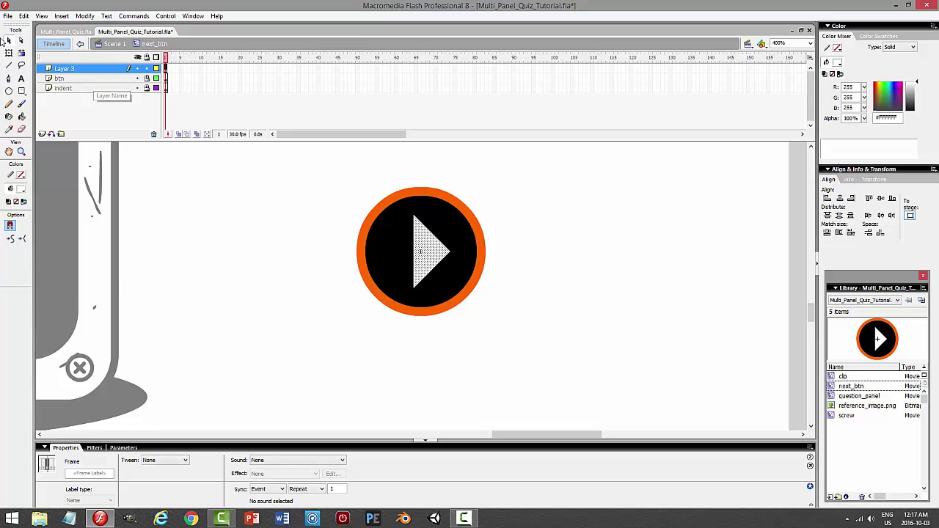
{"action": "left_click", "coordinate": [25, 16]}
{"action": "left_click", "coordinate": [22, 52]}
{"action": "left_click", "coordinate": [88, 78]}
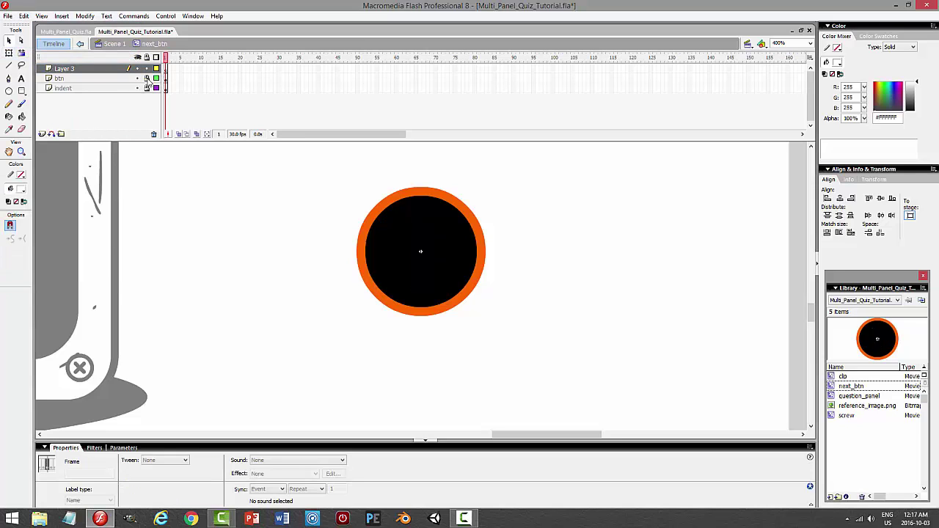
{"action": "left_click", "coordinate": [24, 15]}
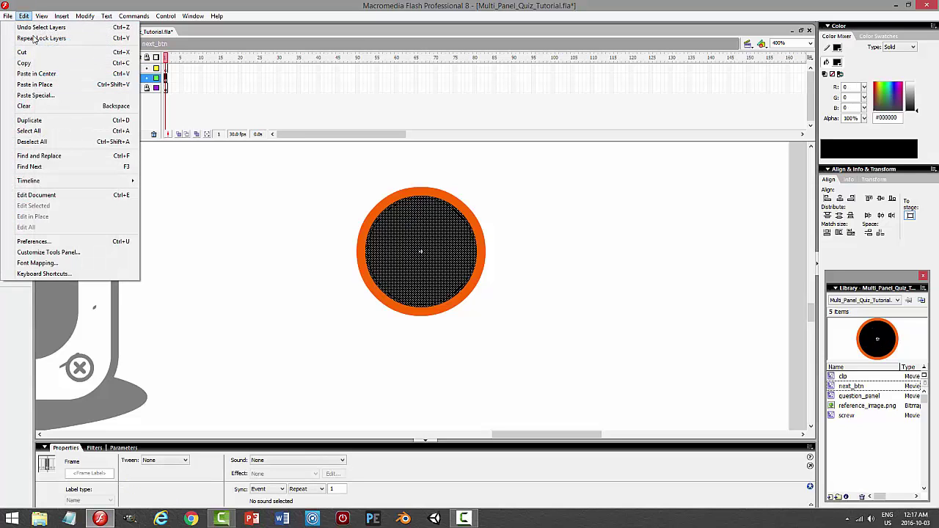
{"action": "left_click", "coordinate": [40, 84]}
{"action": "left_click", "coordinate": [104, 78]}
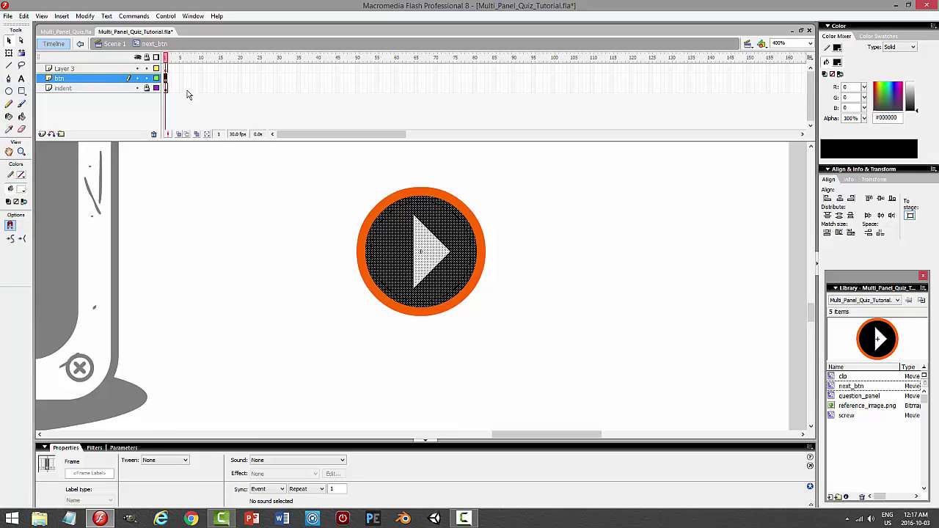
Rename Layer 3 as ACTIONS.
{"action": "double_click", "coordinate": [96, 68]}
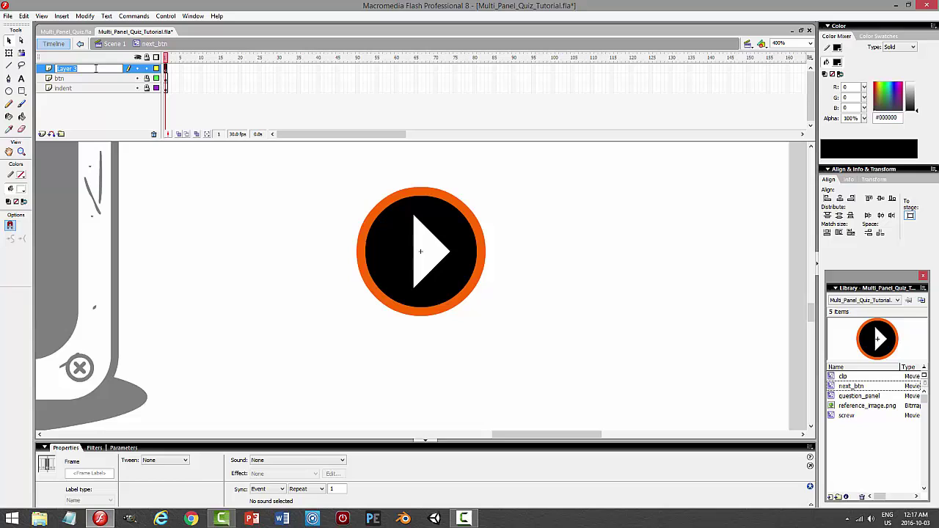
{"action": "type", "text": "Ac"}
{"action": "key", "text": "Return"}
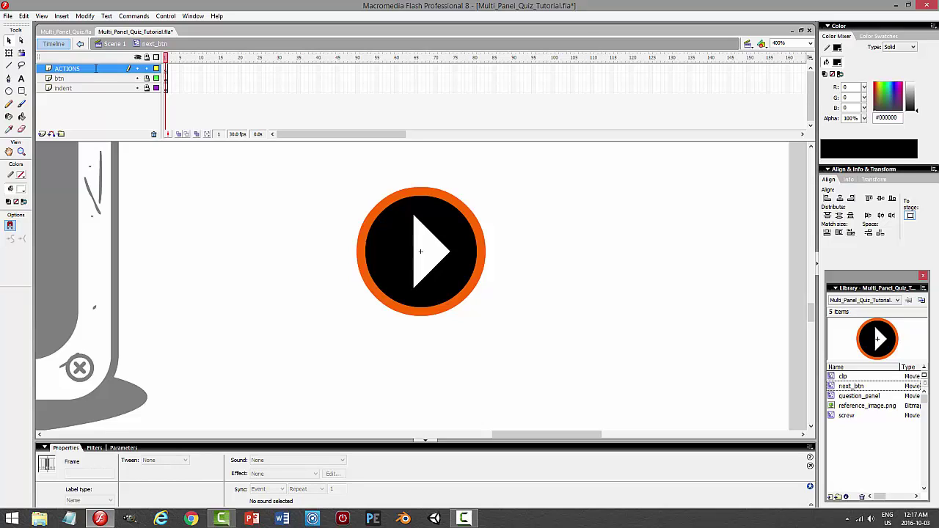
Add the frame script stop(); to frame 1 of the ACTIONS layer.
{"action": "left_click", "coordinate": [168, 71]}
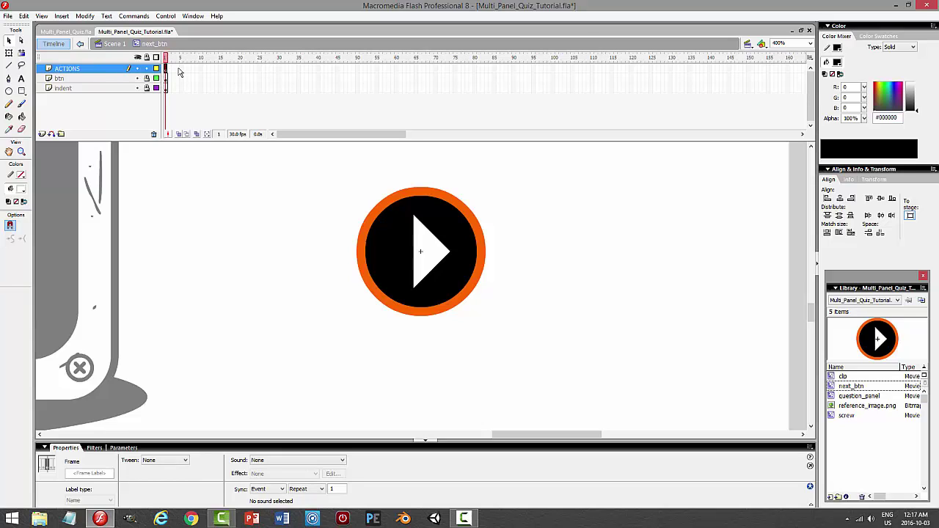
{"action": "key", "text": "F9"}
{"action": "type", "text": "stop();"}
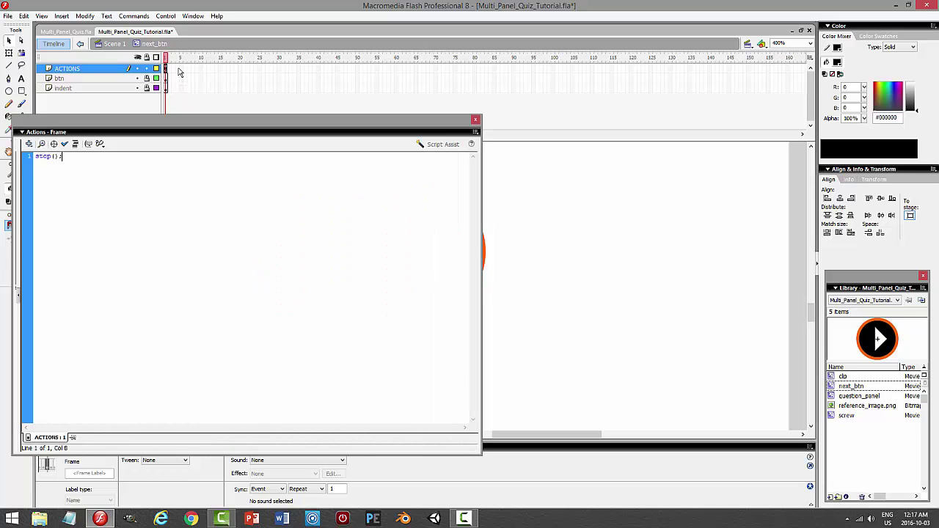
{"action": "key", "text": "F9"}
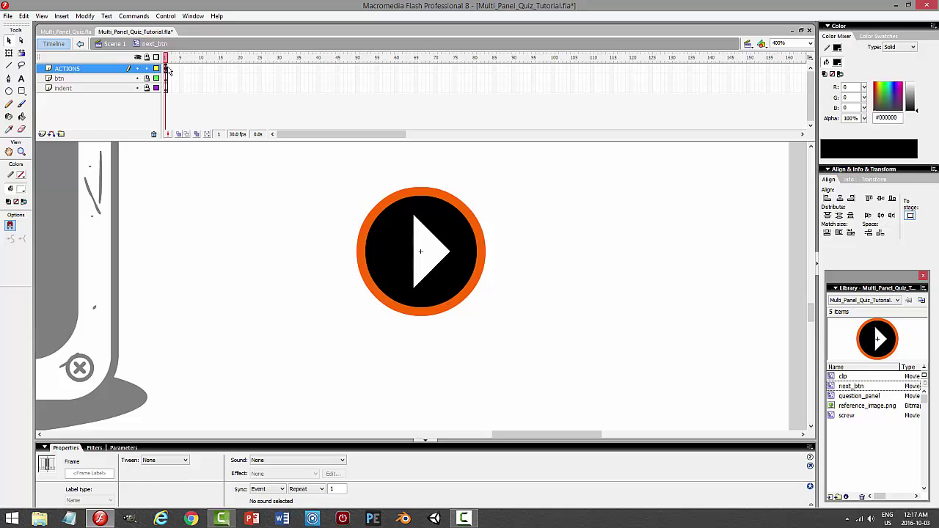
Add a second keyframe to the ACTIONS layer and extend the btn and indent layers to frame 2.
{"action": "left_click", "coordinate": [169, 77]}
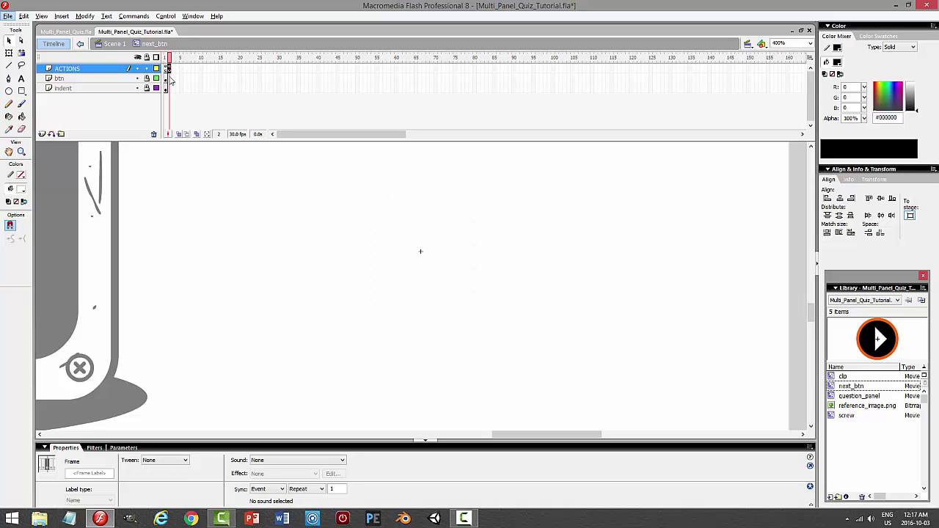
{"action": "left_click", "coordinate": [169, 88]}
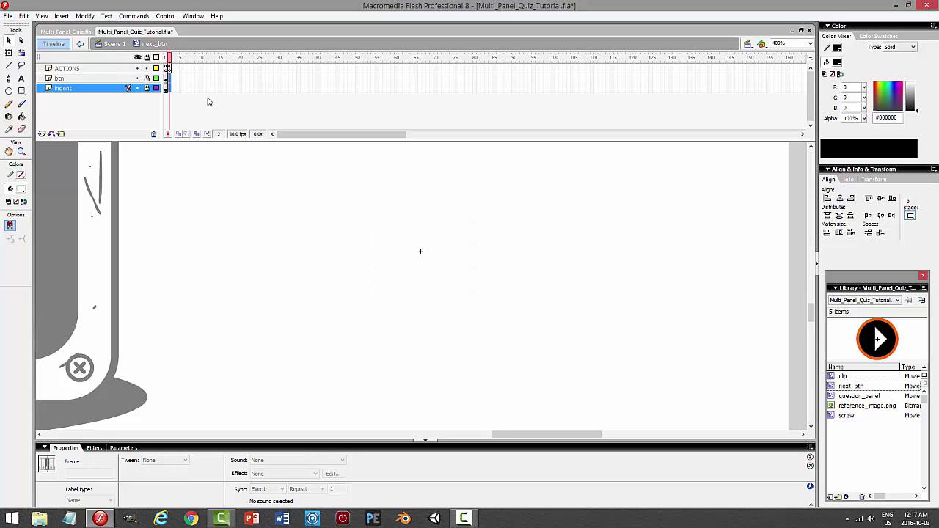
{"action": "key", "text": "F5"}
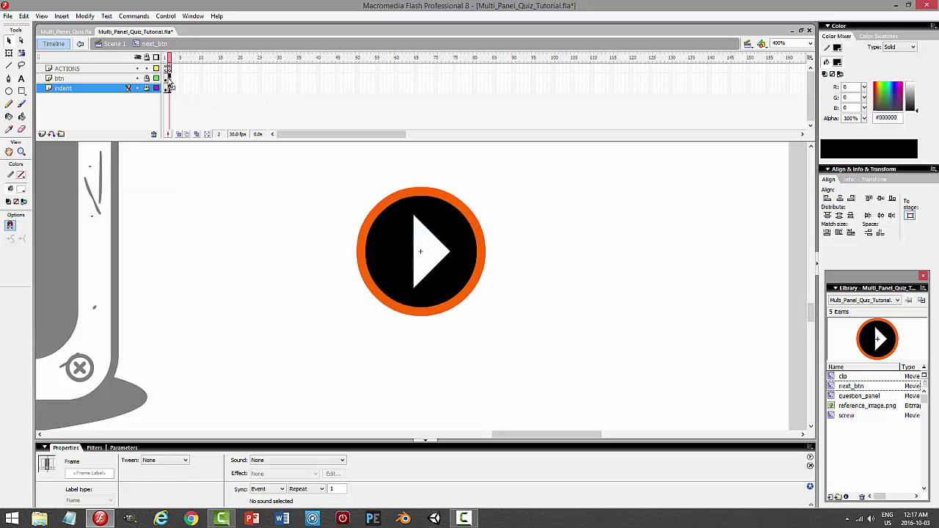
{"action": "left_click", "coordinate": [169, 78]}
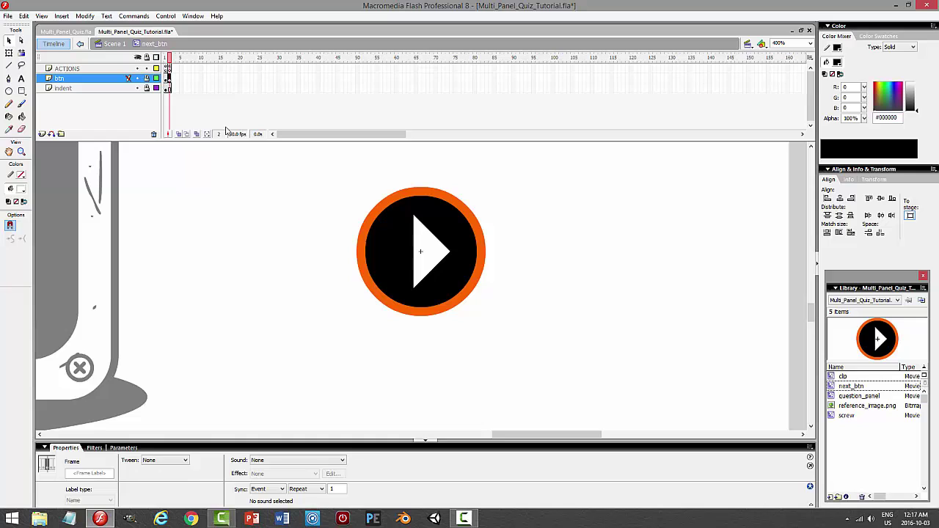
Unlock the btn layer and scale its circle and triangle artwork on frame 2 to 90%.
{"action": "left_click", "coordinate": [167, 78]}
{"action": "left_click", "coordinate": [170, 78]}
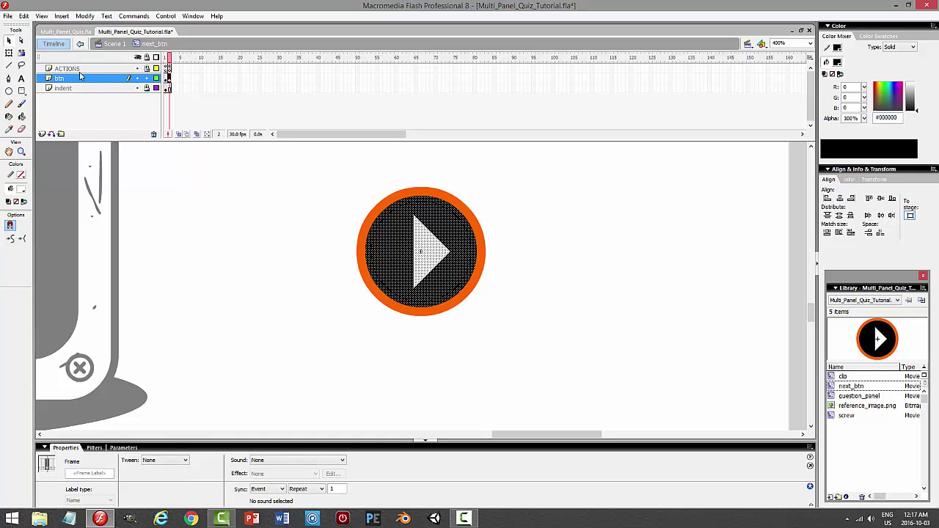
{"action": "left_click", "coordinate": [85, 16]}
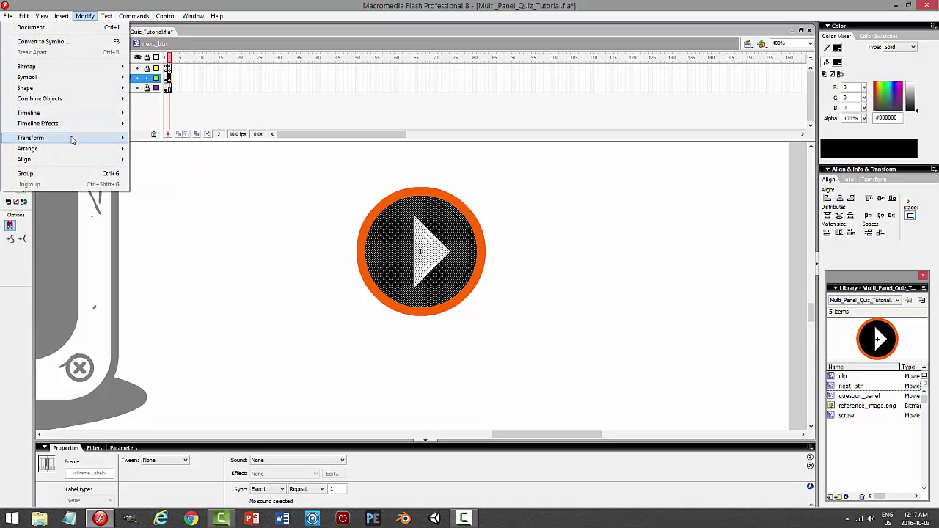
{"action": "mouse_move", "coordinate": [75, 140]}
{"action": "left_click", "coordinate": [187, 193]}
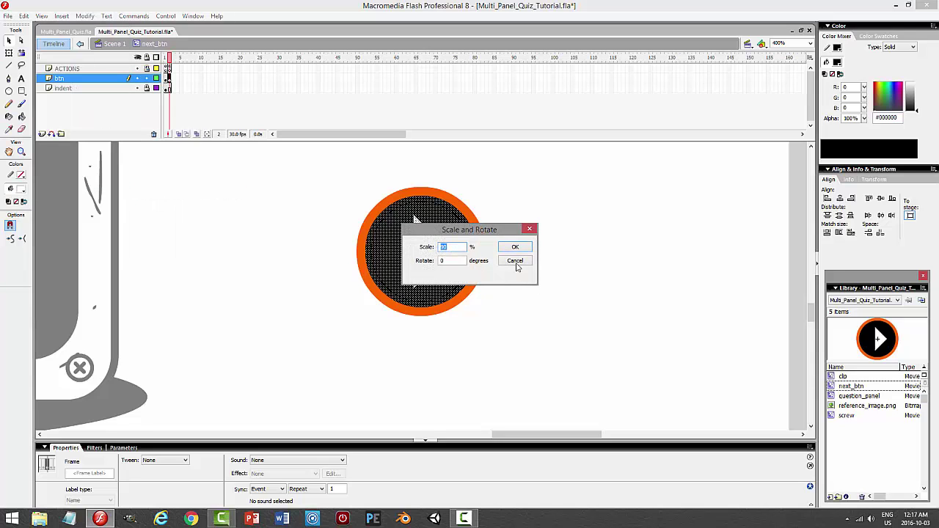
{"action": "type", "text": "90"}
{"action": "left_click", "coordinate": [516, 248]}
{"action": "left_click", "coordinate": [514, 235]}
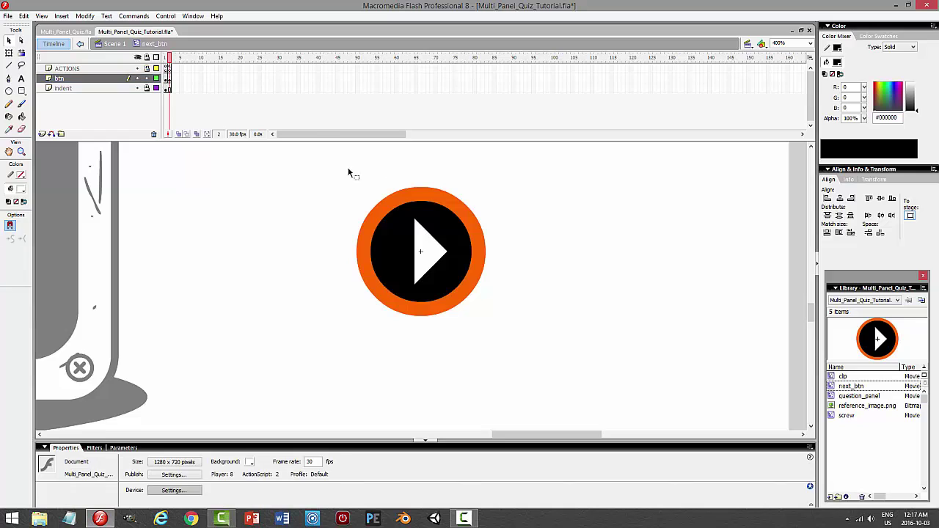
{"action": "left_click", "coordinate": [174, 60]}
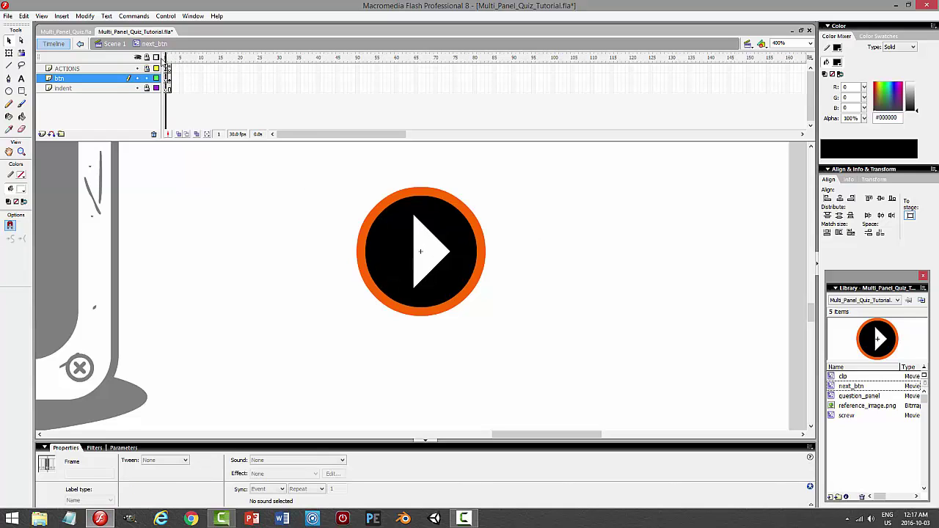
{"action": "left_click", "coordinate": [809, 47]}
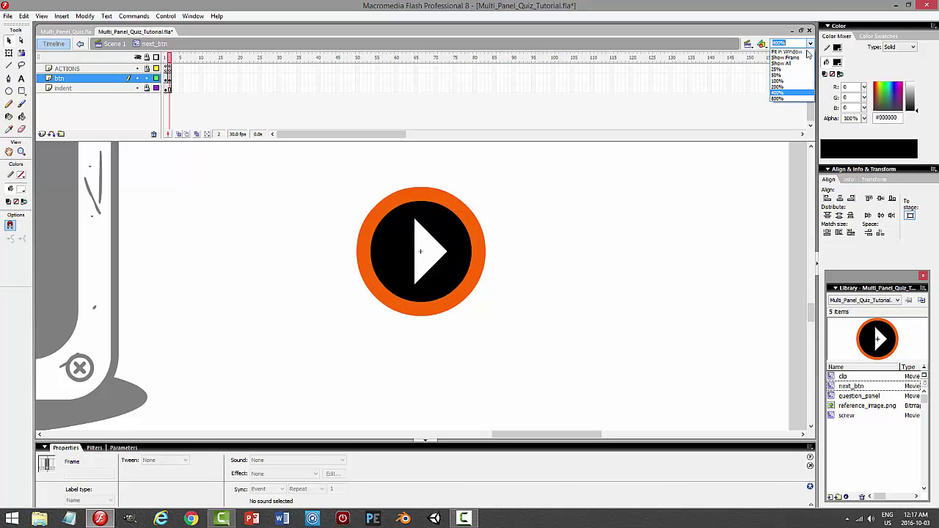
{"action": "left_click", "coordinate": [781, 72]}
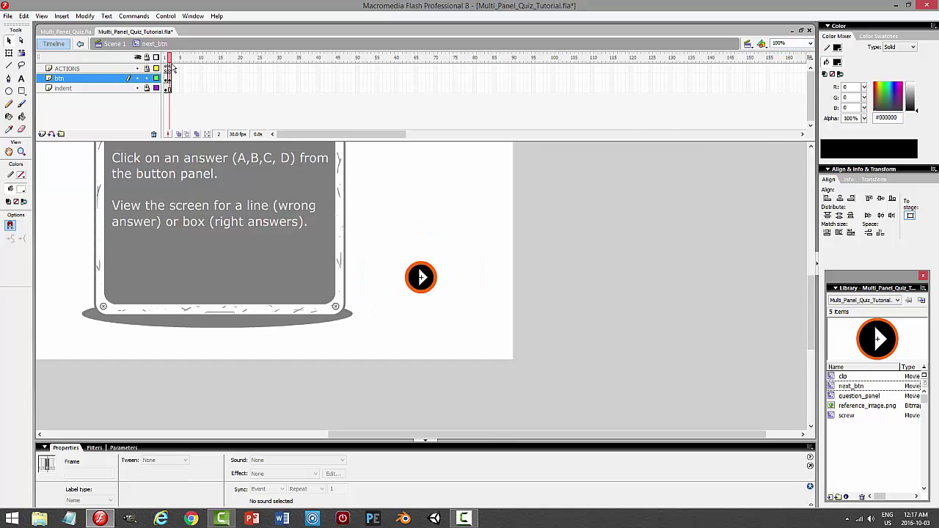
{"action": "left_click_drag", "start_coordinate": [174, 67], "coordinate": [156, 66]}
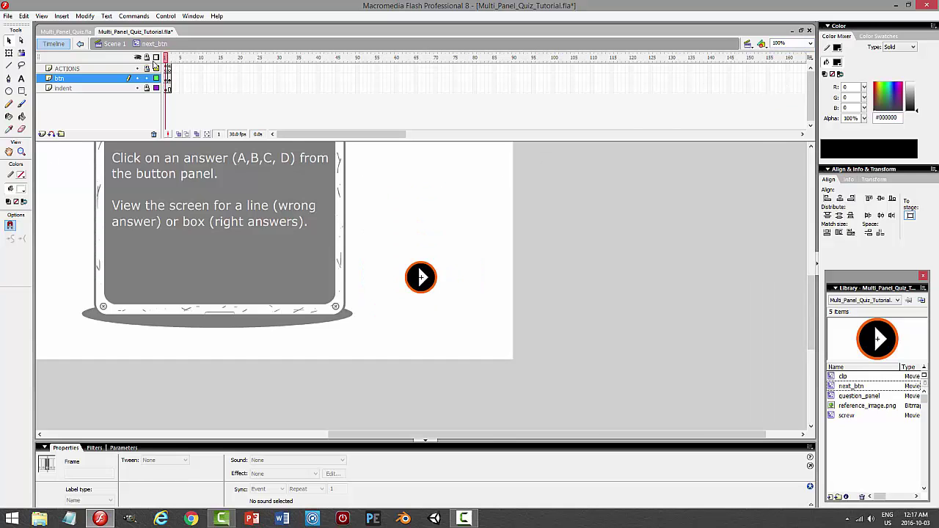
Return to Scene 1 and move the next_btn instance into the lower-right corner of the black quiz panel, at about X 820, Y 520.
{"action": "left_click", "coordinate": [114, 43]}
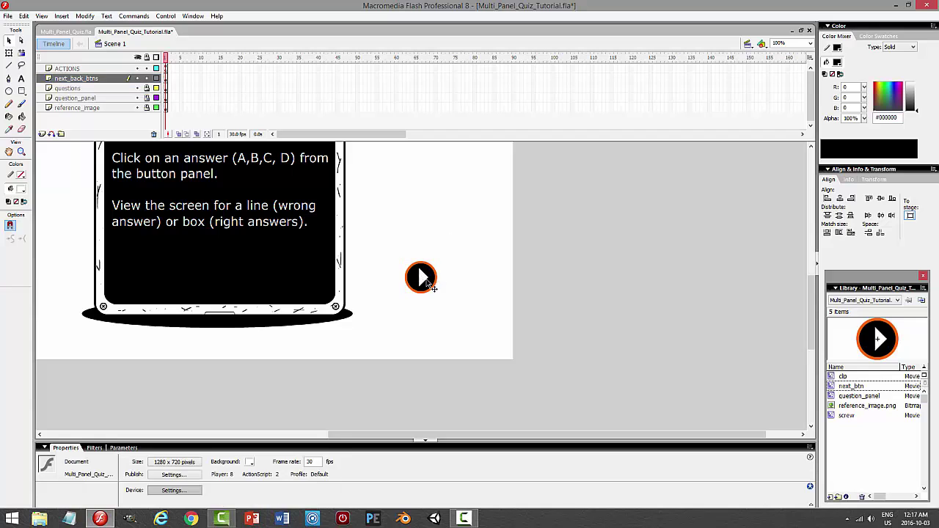
{"action": "left_click", "coordinate": [431, 286]}
{"action": "left_click_drag", "start_coordinate": [432, 285], "coordinate": [312, 285]}
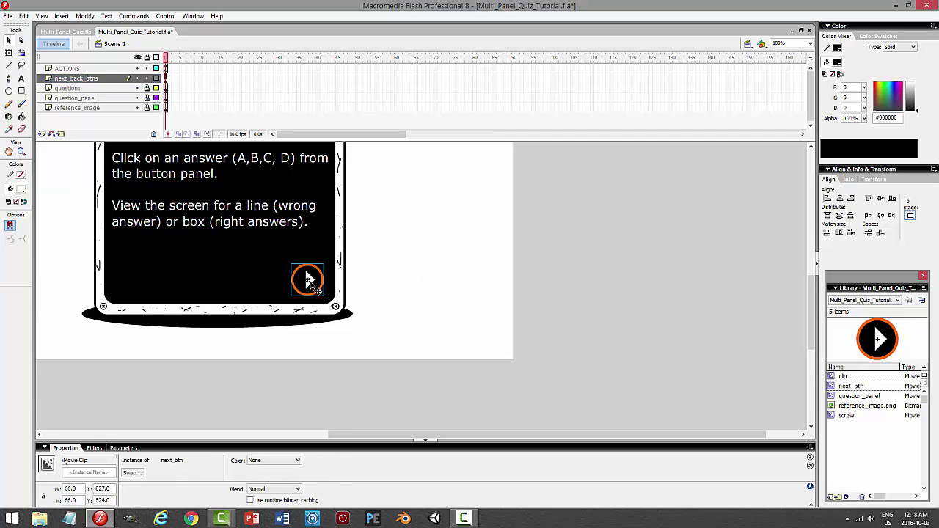
{"action": "left_click", "coordinate": [382, 278]}
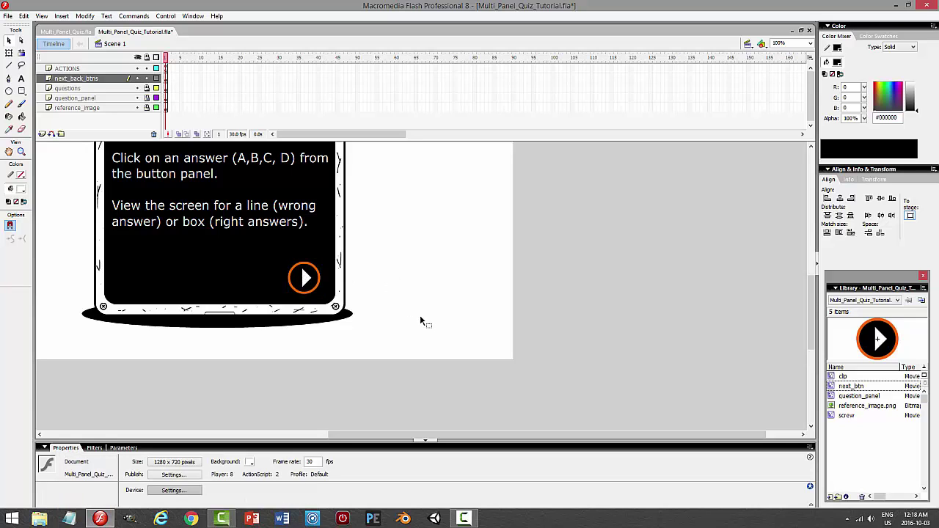
Add an on(press) handler to the next_btn instance that runs this.gotoAndStop(2);.
{"action": "left_click", "coordinate": [305, 276]}
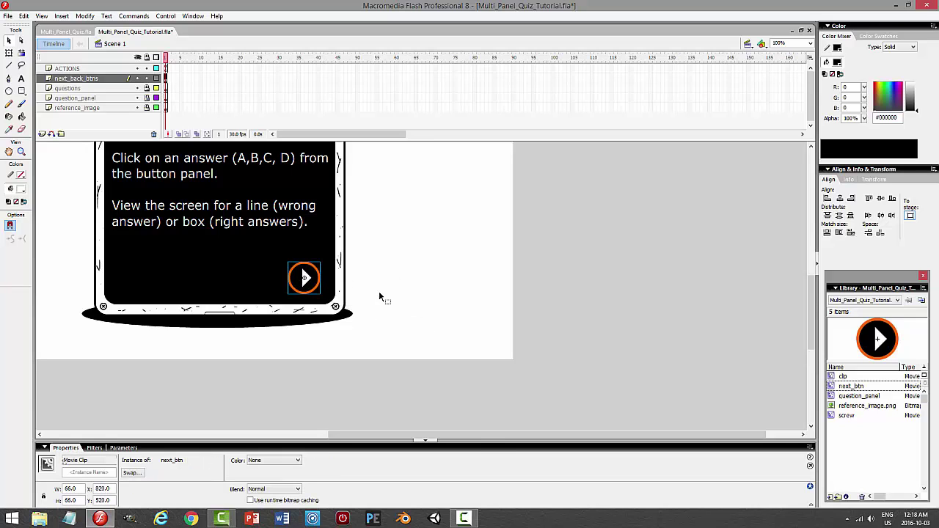
{"action": "key", "text": "F9"}
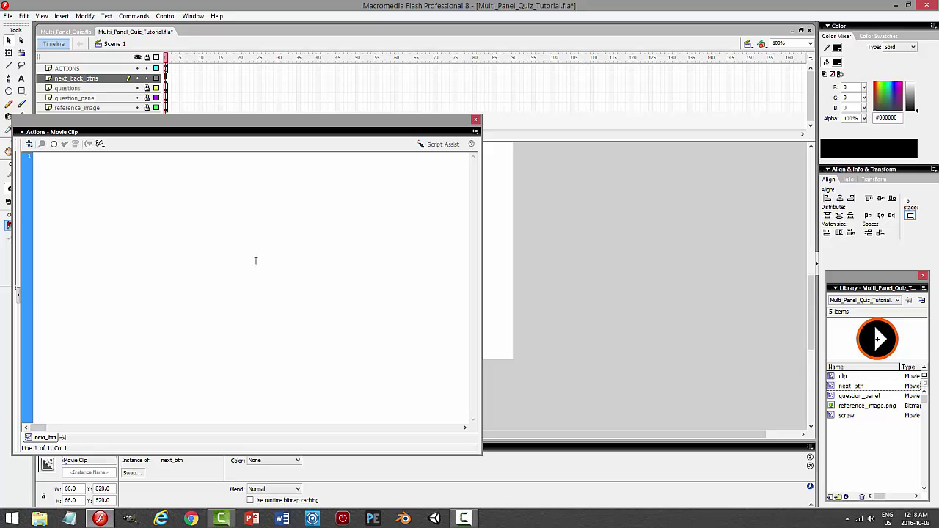
{"action": "type", "text": "on (press) {"}
{"action": "key", "text": "Return"}
{"action": "key", "text": "Return"}
{"action": "type", "text": "}"}
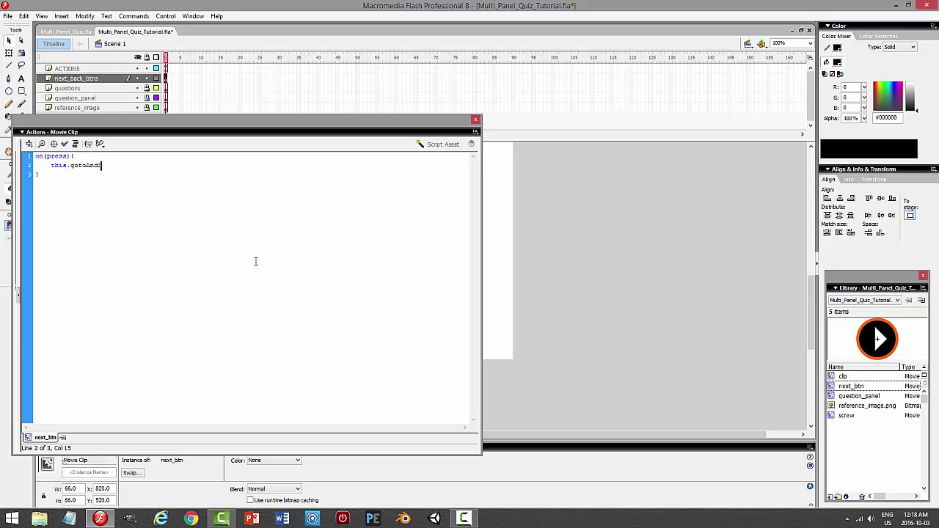
{"action": "type", "text": "(2);"}
Duplicate the press handler as an on(release) handler that runs this.gotoAndStop(1); and save the document.
{"action": "left_click_drag", "start_coordinate": [50, 179], "coordinate": [35, 156]}
{"action": "right_click", "coordinate": [51, 158]}
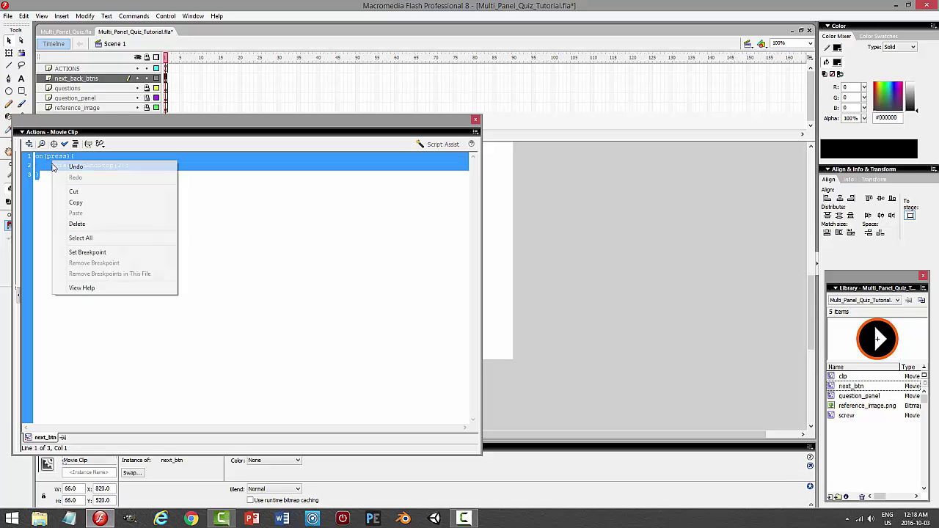
{"action": "left_click", "coordinate": [105, 201]}
{"action": "left_click", "coordinate": [73, 180]}
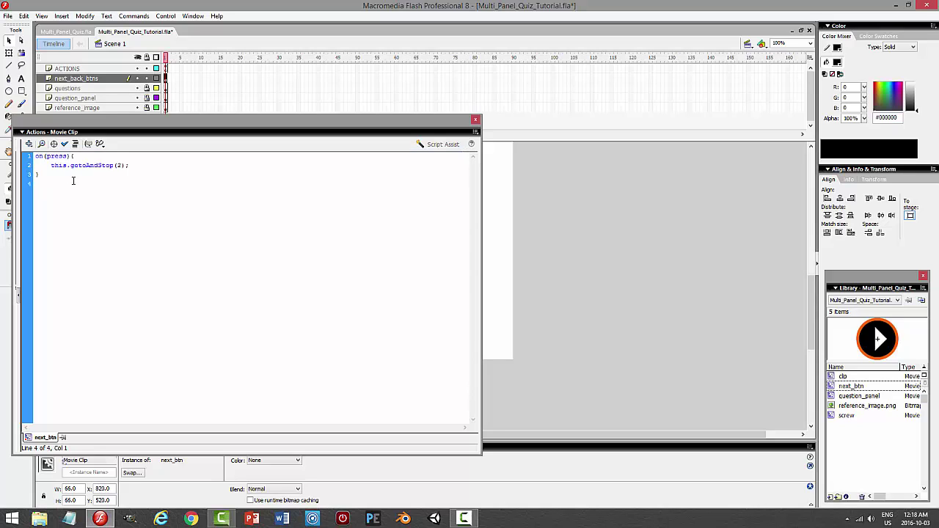
{"action": "key", "text": "ctrl+v"}
{"action": "left_click_drag", "start_coordinate": [67, 184], "coordinate": [47, 185]}
{"action": "type", "text": "release"}
{"action": "key", "text": "ctrl+s"}
Test the movie and check how the arrow button reacts to being pressed and released.
{"action": "key", "text": "ctrl+Return"}
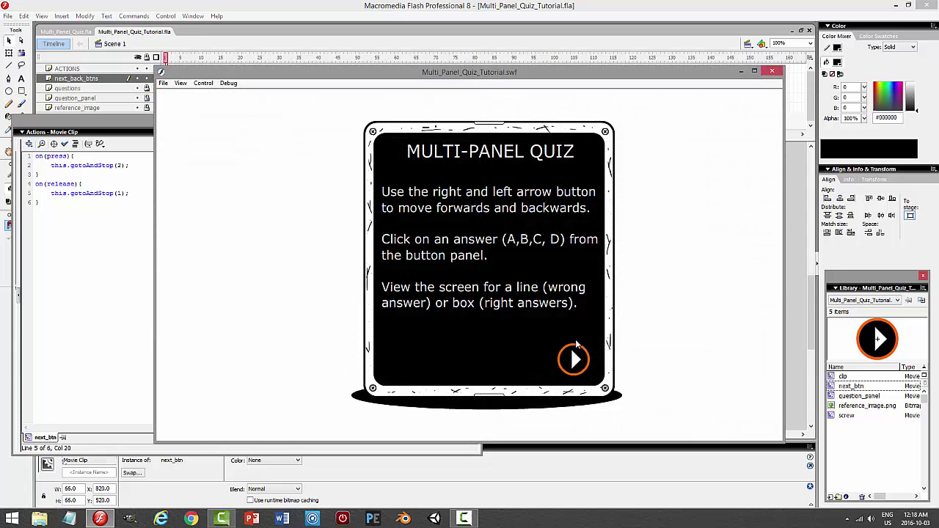
{"action": "left_click", "coordinate": [572, 359]}
{"action": "left_click", "coordinate": [570, 357]}
{"action": "left_click", "coordinate": [571, 358]}
{"action": "left_click", "coordinate": [575, 359]}
{"action": "left_click", "coordinate": [575, 359]}
{"action": "left_click", "coordinate": [772, 71]}
Duplicate the on(release) handler, change the copy's event to releaseOutside, and save the document.
{"action": "left_click_drag", "start_coordinate": [44, 207], "coordinate": [34, 183]}
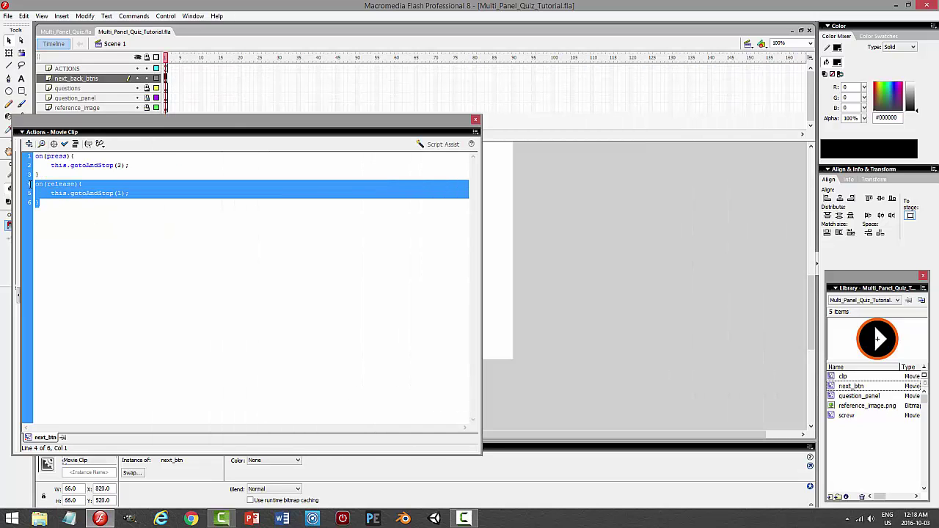
{"action": "right_click", "coordinate": [83, 184]}
{"action": "left_click", "coordinate": [107, 227]}
{"action": "left_click", "coordinate": [94, 208]}
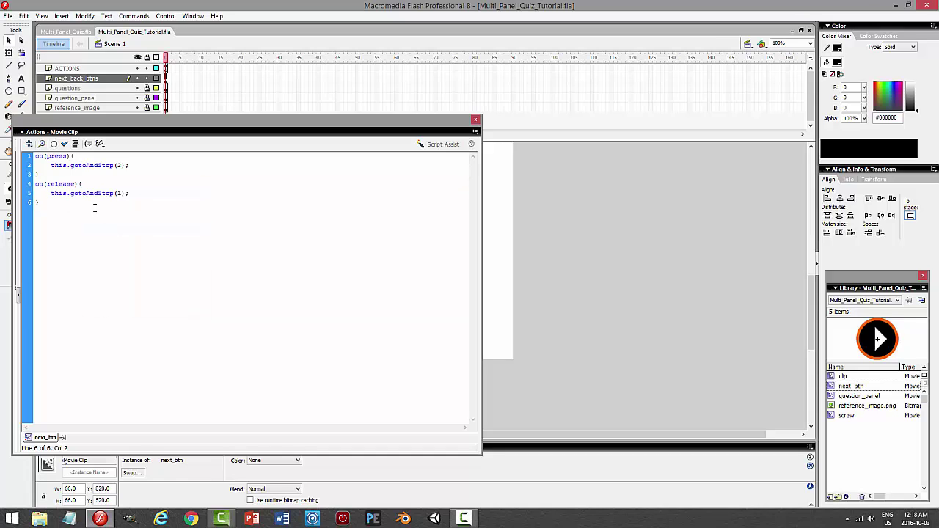
{"action": "key", "text": "Return"}
{"action": "key", "text": "ctrl+v"}
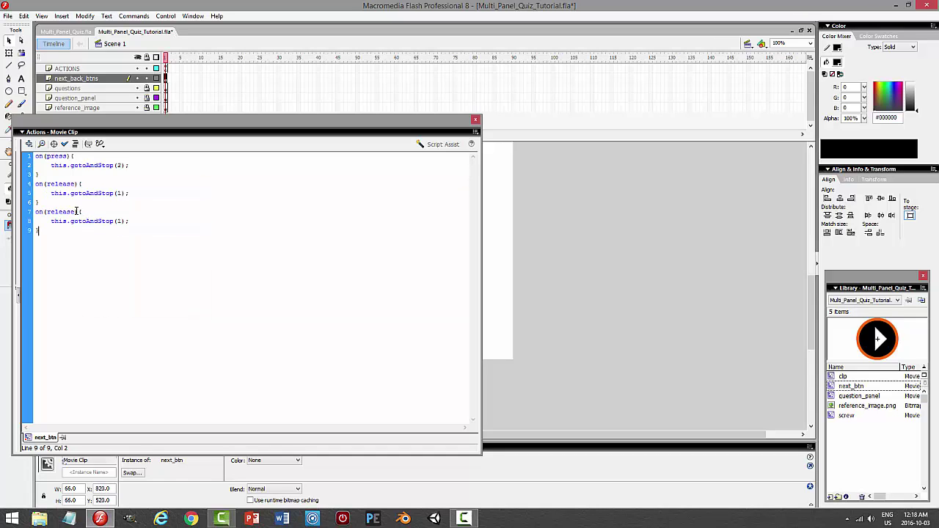
{"action": "type", "text": "Outside"}
{"action": "key", "text": "ctrl+s"}
Test the movie and check the arrow button when it is released on and outside its area.
{"action": "key", "text": "ctrl+Return"}
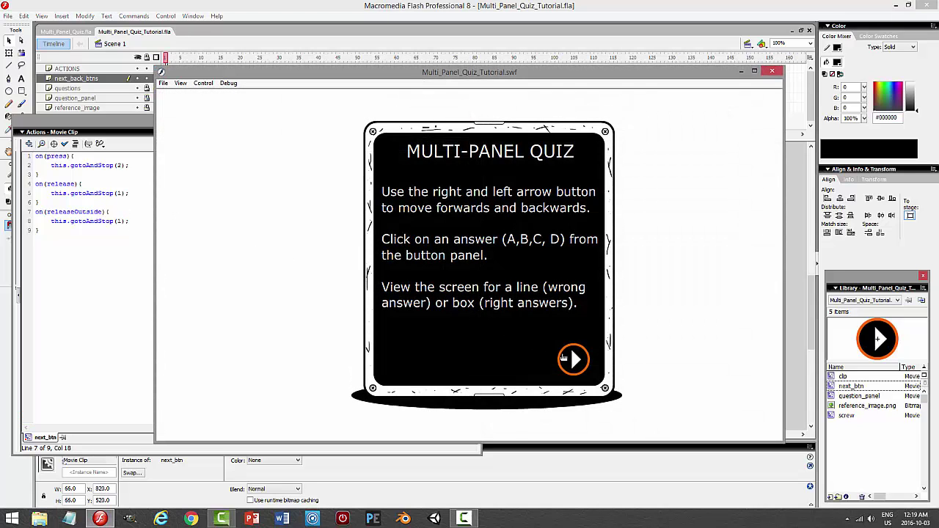
{"action": "left_click", "coordinate": [565, 358]}
{"action": "left_click", "coordinate": [574, 357]}
{"action": "left_click", "coordinate": [572, 358]}
{"action": "left_click", "coordinate": [573, 357]}
{"action": "left_click", "coordinate": [771, 71]}
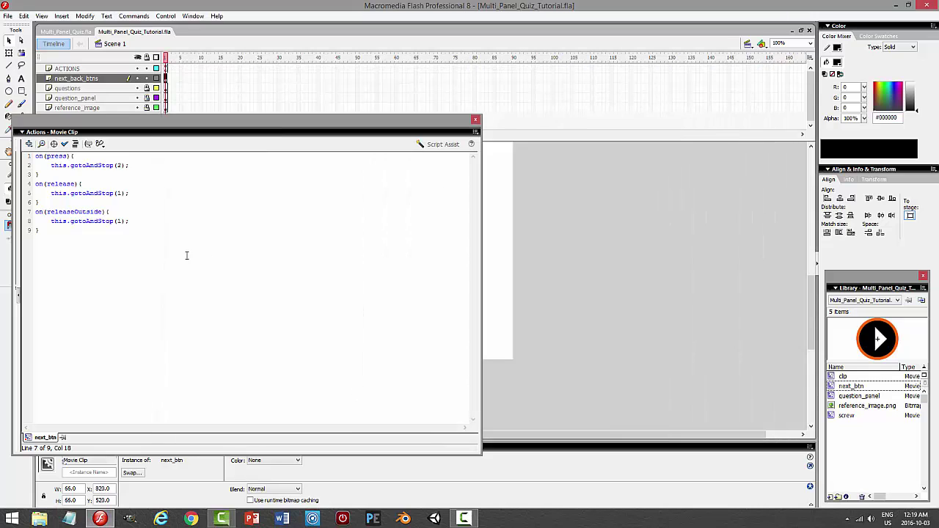
Scale the next_btn instance on the stage to 85% and preview its size in the test movie.
{"action": "left_click", "coordinate": [475, 120]}
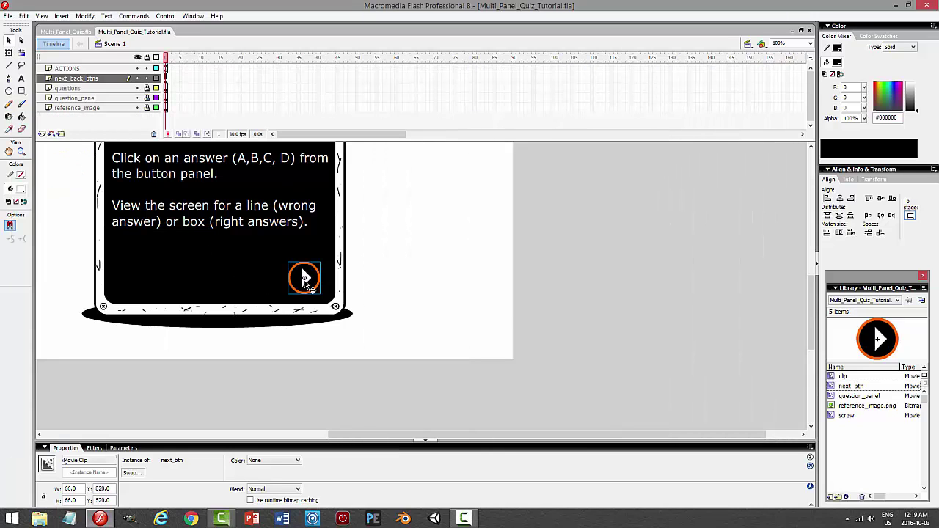
{"action": "left_click", "coordinate": [84, 15]}
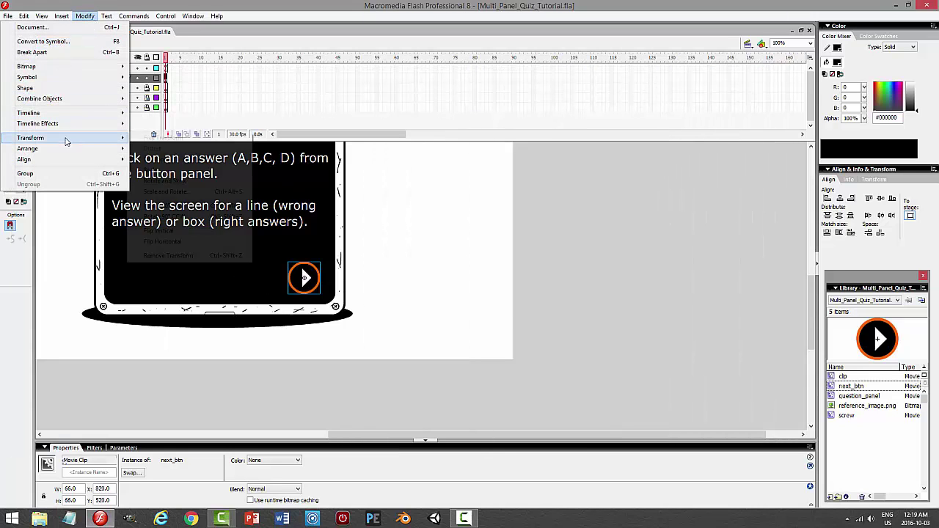
{"action": "mouse_move", "coordinate": [66, 138]}
{"action": "left_click", "coordinate": [167, 191]}
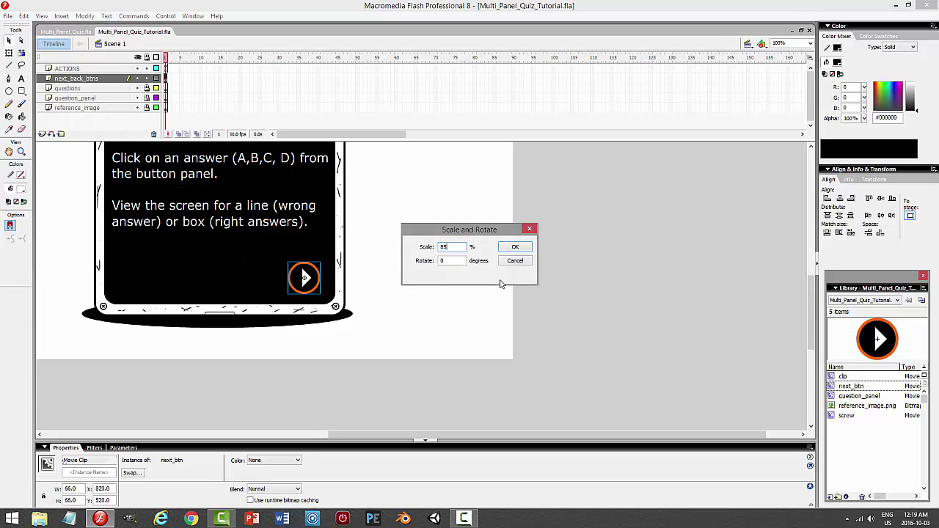
{"action": "key", "text": "Return"}
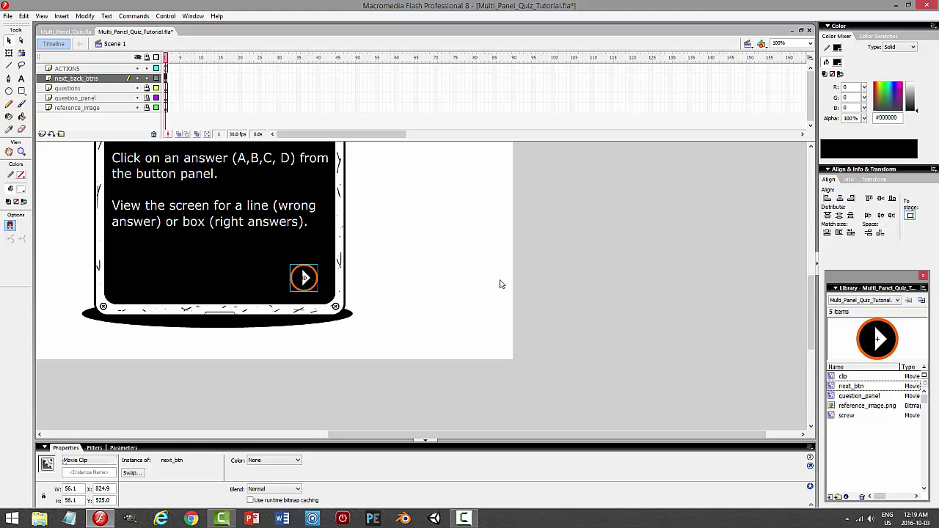
{"action": "key", "text": "ctrl+Return"}
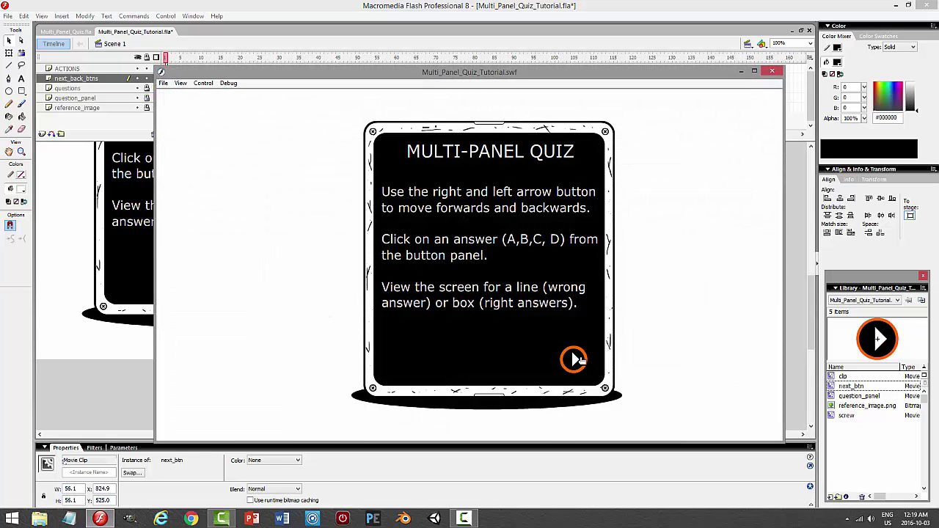
{"action": "left_click", "coordinate": [771, 71]}
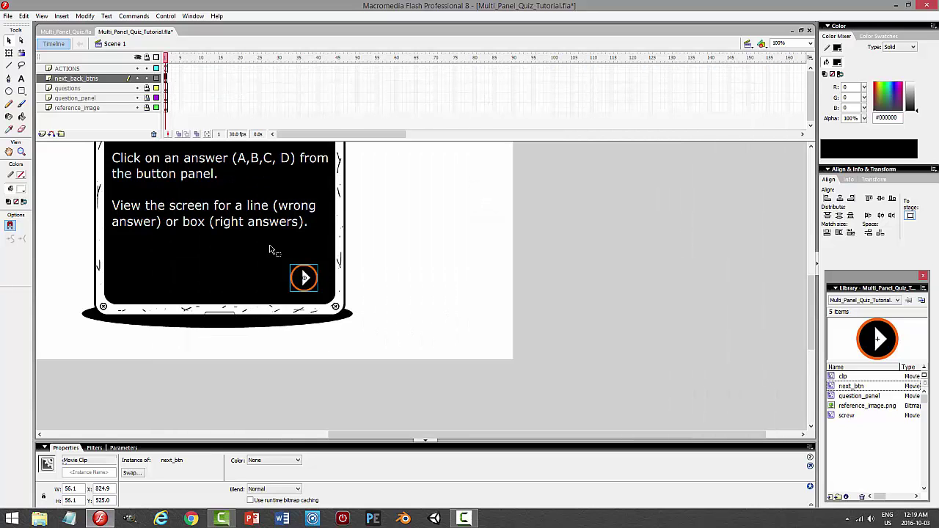
Duplicate the arrow button in place and shift the copy about 70 px left of the original, to X 754.9.
{"action": "left_click", "coordinate": [24, 15]}
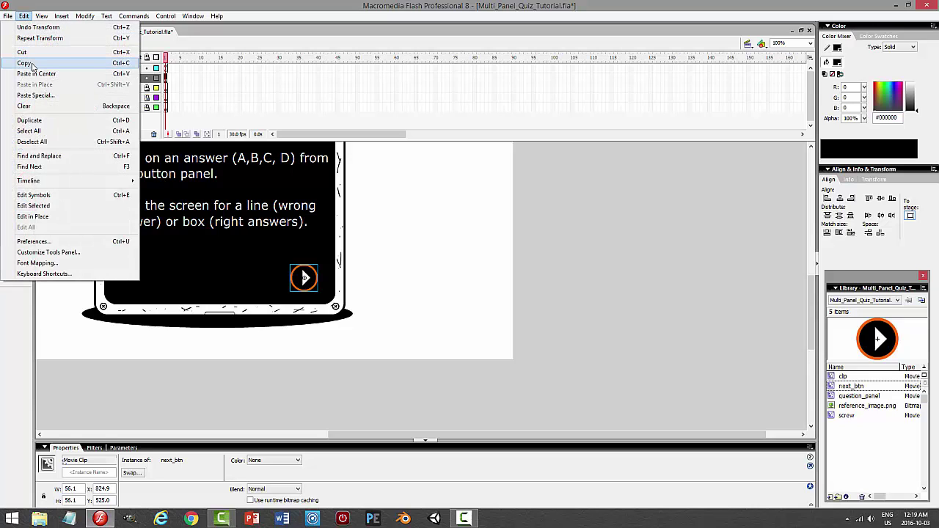
{"action": "left_click", "coordinate": [33, 63]}
{"action": "left_click", "coordinate": [24, 15]}
{"action": "left_click", "coordinate": [34, 84]}
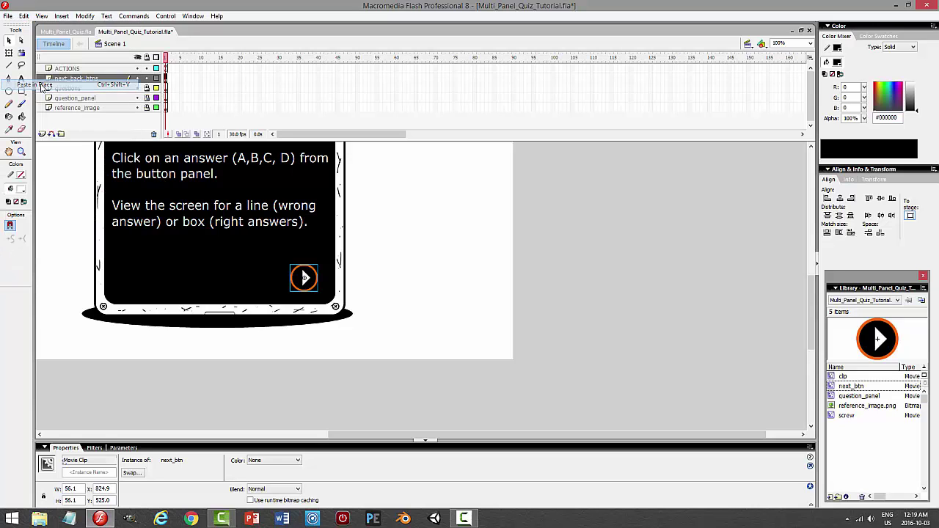
{"action": "key", "text": "Left"}
{"action": "key", "text": "Left"}
{"action": "key", "text": "Left"}
{"action": "key", "text": "Left"}
{"action": "key", "text": "Left"}
{"action": "key", "text": "Left"}
{"action": "key", "text": "Left"}
{"action": "key", "text": "Left"}
{"action": "key", "text": "Left"}
{"action": "key", "text": "Left"}
{"action": "key", "text": "Left"}
{"action": "key", "text": "Left"}
{"action": "key", "text": "Left"}
{"action": "key", "text": "Left"}
{"action": "key", "text": "Left"}
{"action": "key", "text": "Left"}
{"action": "key", "text": "Left"}
{"action": "key", "text": "Left"}
{"action": "key", "text": "Left"}
{"action": "key", "text": "Left"}
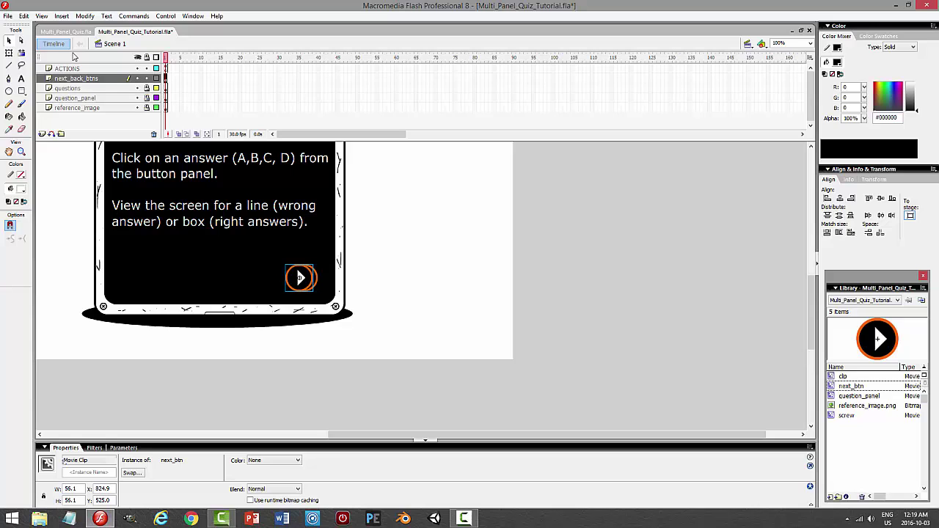
{"action": "key", "text": "Left"}
{"action": "key", "text": "Left"}
{"action": "key", "text": "Left"}
{"action": "key", "text": "Left"}
{"action": "key", "text": "Left"}
{"action": "key", "text": "Left"}
{"action": "key", "text": "Left"}
{"action": "key", "text": "Left"}
{"action": "key", "text": "Left"}
{"action": "key", "text": "Left"}
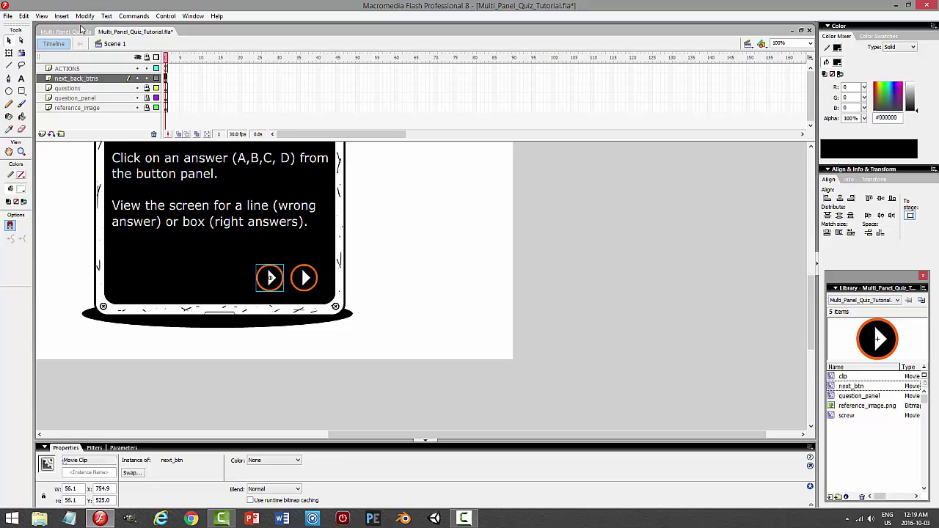
Flip the copied arrow button horizontally so it points left, and test the movie.
{"action": "left_click", "coordinate": [84, 15]}
{"action": "mouse_move", "coordinate": [65, 138]}
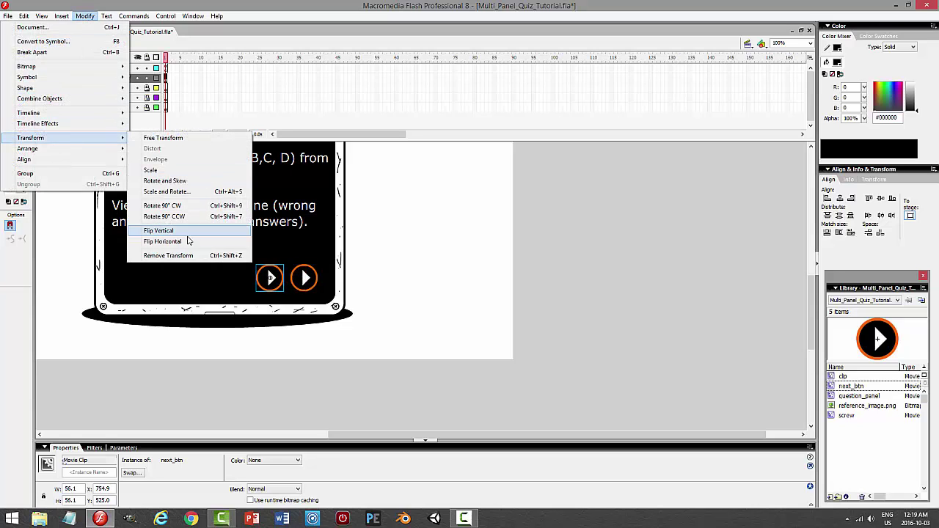
{"action": "left_click", "coordinate": [193, 243]}
{"action": "left_click", "coordinate": [470, 287]}
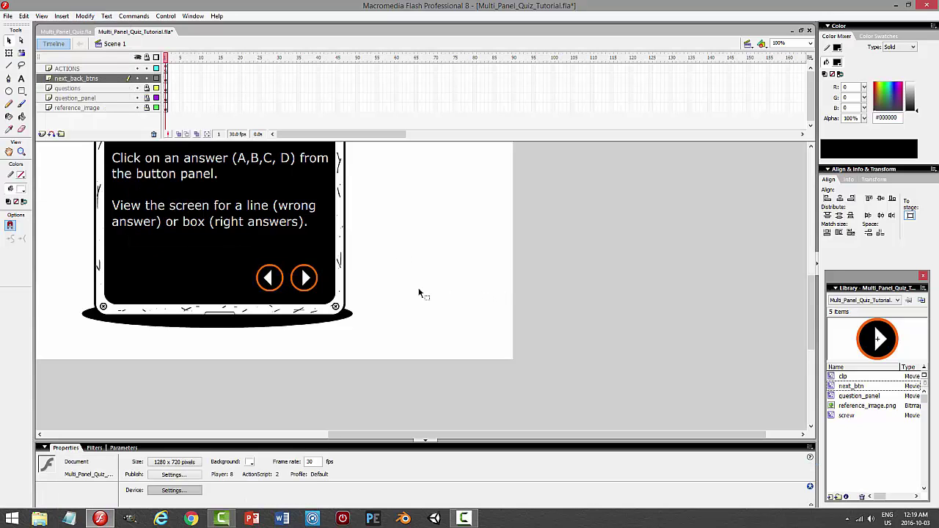
{"action": "key", "text": "ctrl+Return"}
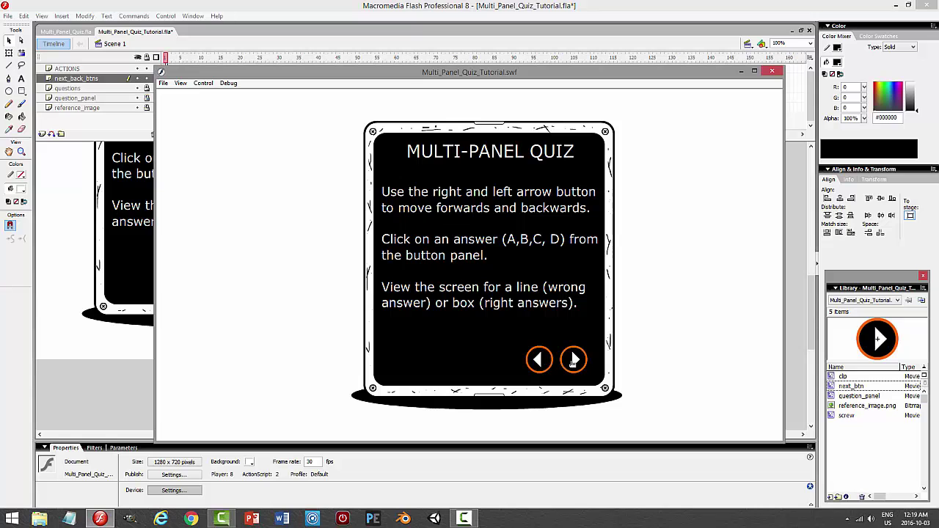
Select both arrow buttons and nudge them together down and right, with the back arrow at X 766.9, Y 535.0.
{"action": "left_click", "coordinate": [771, 71]}
{"action": "left_click", "coordinate": [286, 288]}
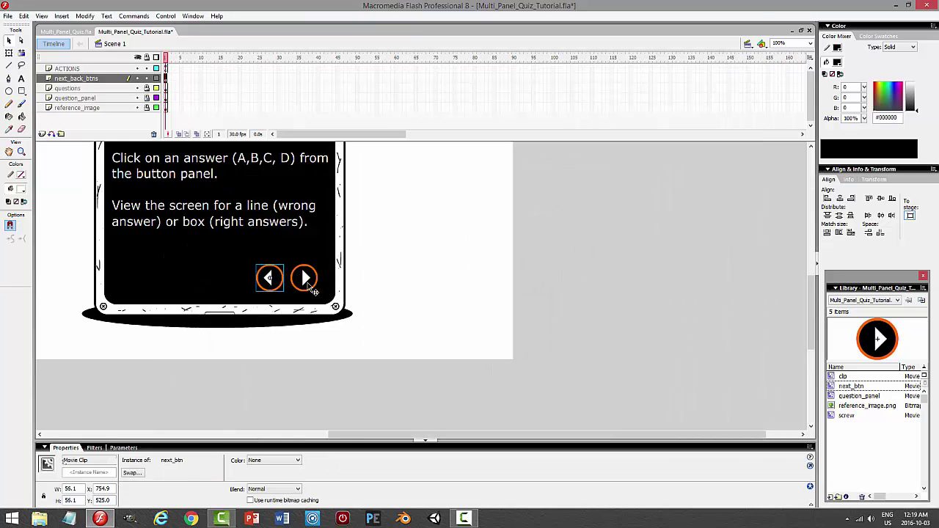
{"action": "left_click", "coordinate": [306, 279], "text": "shift"}
{"action": "key", "text": "Down"}
{"action": "key", "text": "Down"}
{"action": "key", "text": "Down"}
{"action": "key", "text": "Down"}
{"action": "key", "text": "Down"}
{"action": "key", "text": "Down"}
{"action": "key", "text": "Down"}
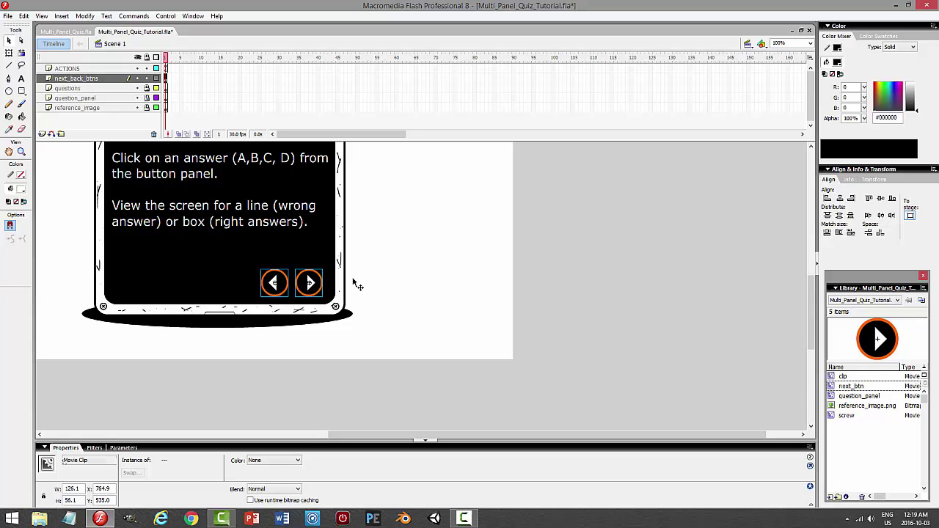
{"action": "left_click", "coordinate": [354, 281]}
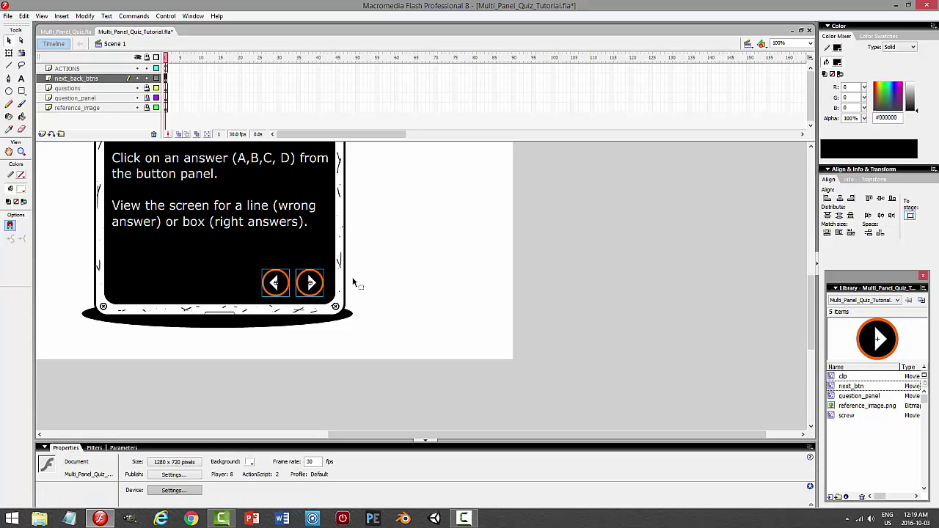
Scale the right-pointing arrow button to 85% with Scale and Rotate.
{"action": "left_click", "coordinate": [310, 283]}
{"action": "left_click", "coordinate": [84, 15]}
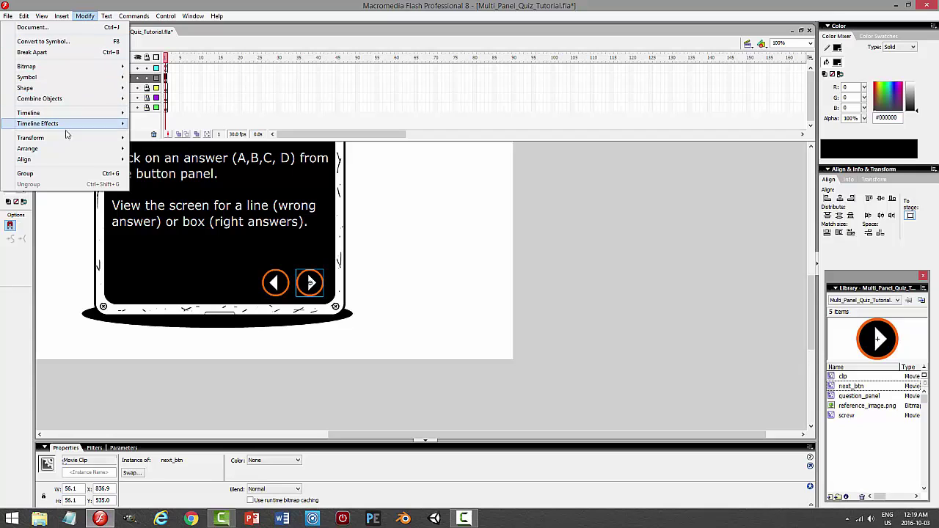
{"action": "mouse_move", "coordinate": [65, 138]}
{"action": "left_click", "coordinate": [220, 191]}
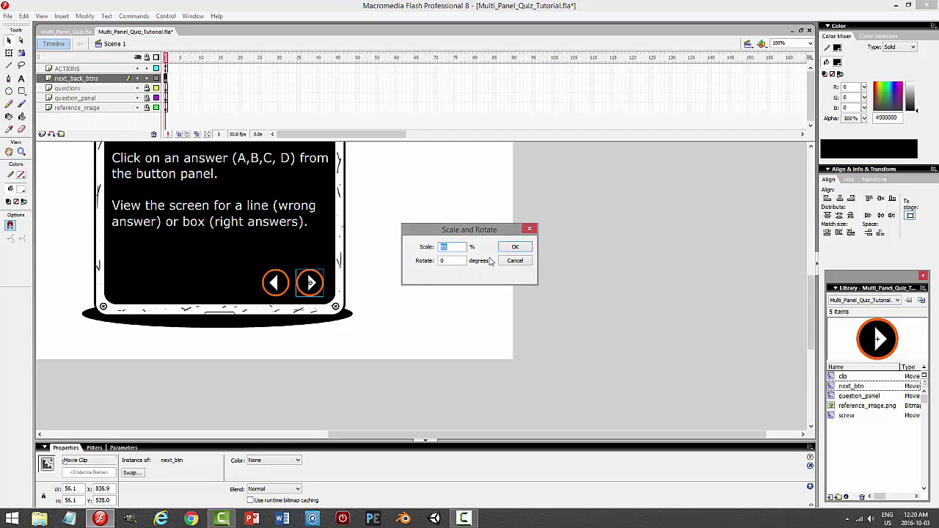
{"action": "type", "text": "85"}
{"action": "left_click", "coordinate": [510, 247]}
Scale the left-pointing arrow button to 85% as well and preview both buttons in the test movie.
{"action": "left_click", "coordinate": [277, 285]}
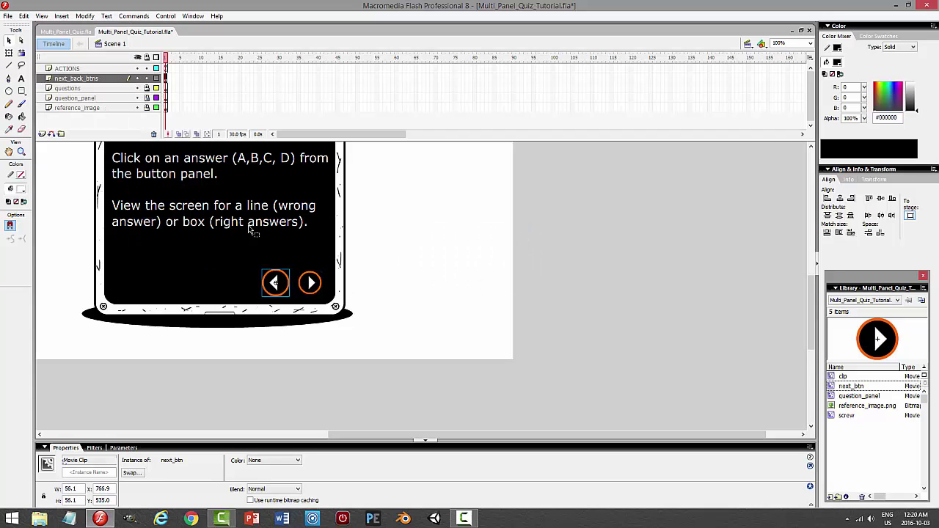
{"action": "left_click", "coordinate": [84, 16]}
{"action": "mouse_move", "coordinate": [49, 138]}
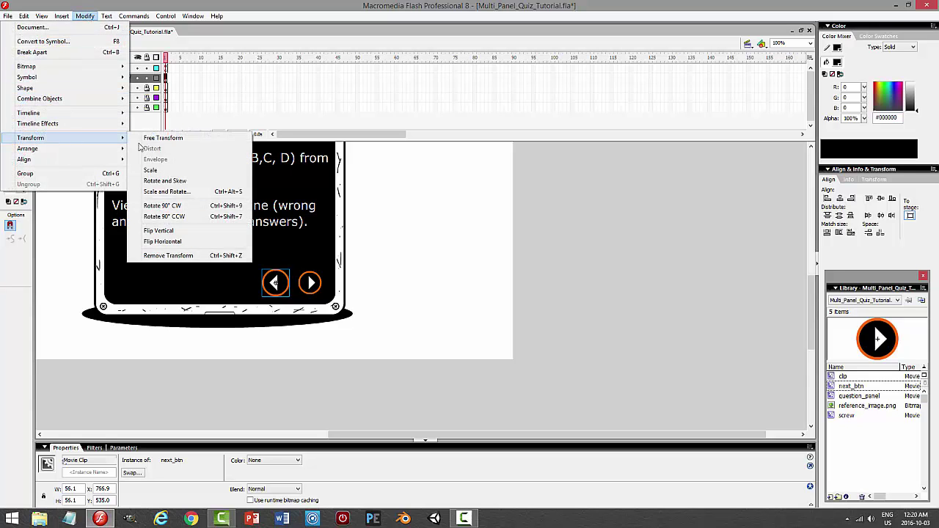
{"action": "left_click", "coordinate": [213, 191]}
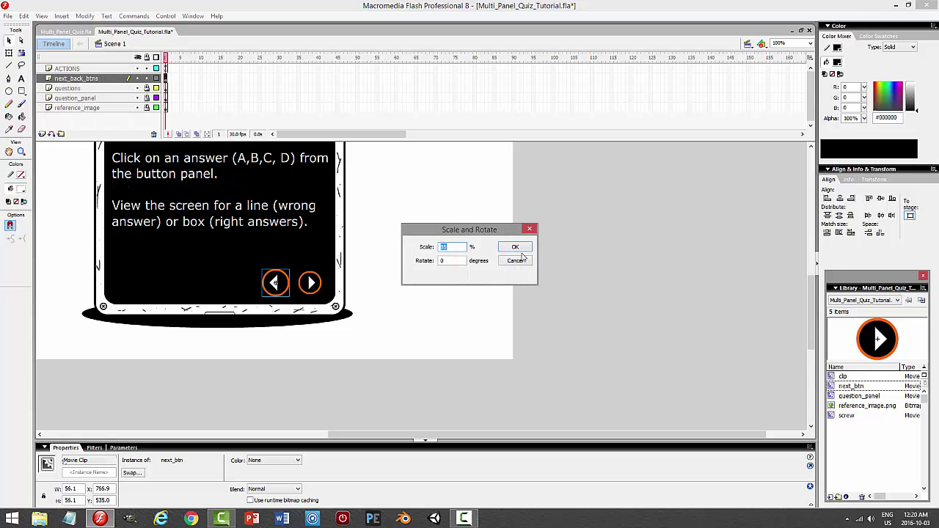
{"action": "left_click", "coordinate": [515, 247]}
{"action": "left_click", "coordinate": [563, 242]}
{"action": "key", "text": "ctrl+Return"}
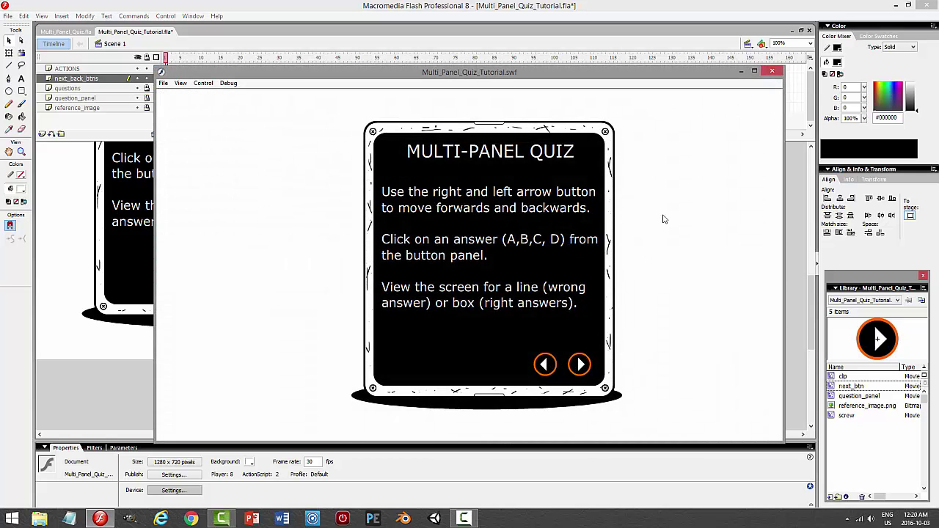
{"action": "left_click", "coordinate": [771, 70]}
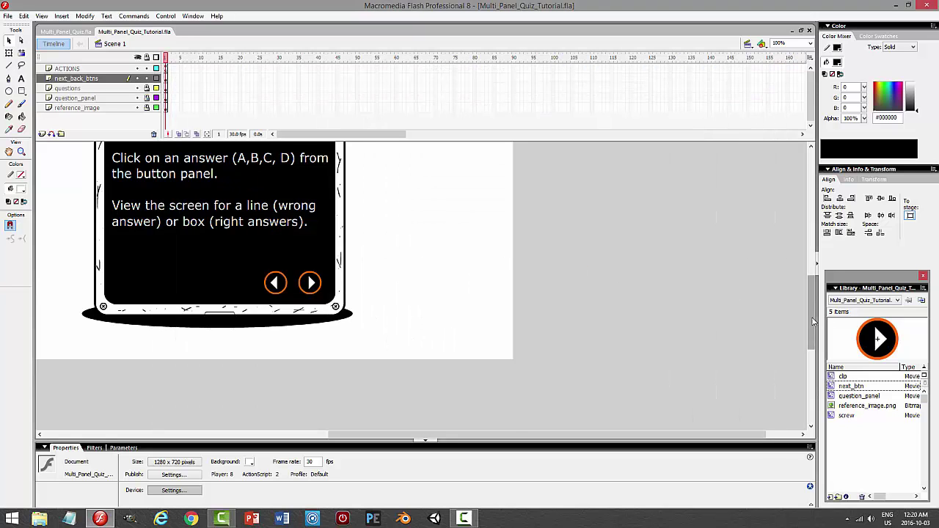
Compare with the reference image, lock the next_back_btns layer, and unlock and open the question_panel symbol for editing.
{"action": "left_click_drag", "start_coordinate": [813, 315], "coordinate": [813, 220]}
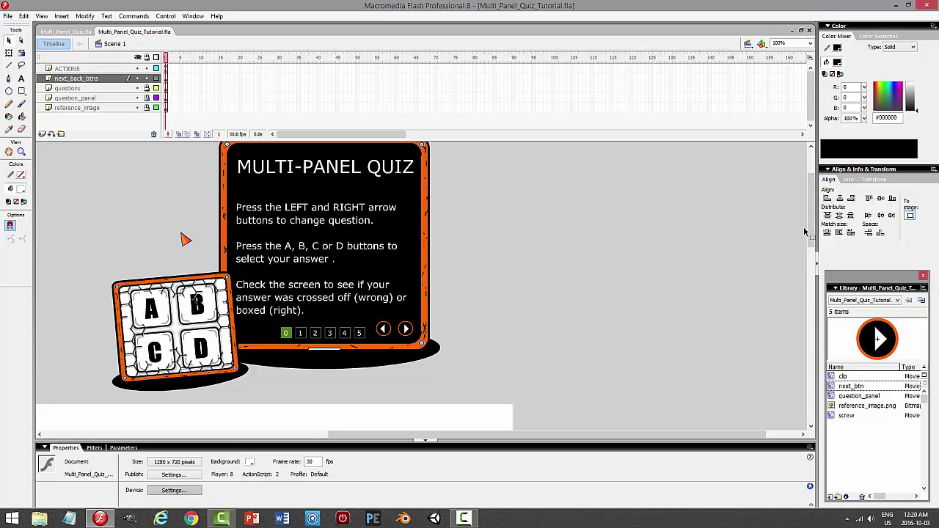
{"action": "left_click_drag", "start_coordinate": [812, 220], "coordinate": [806, 286]}
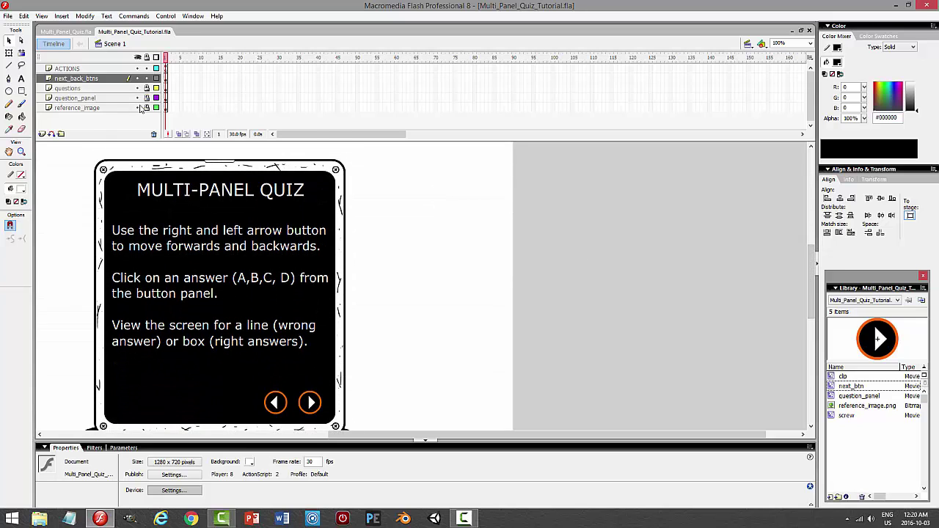
{"action": "left_click", "coordinate": [147, 79]}
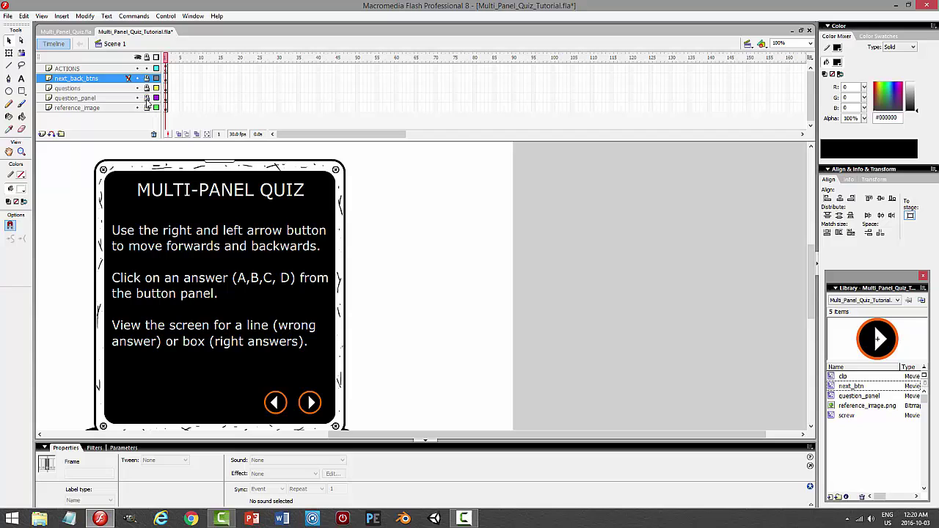
{"action": "left_click", "coordinate": [342, 232]}
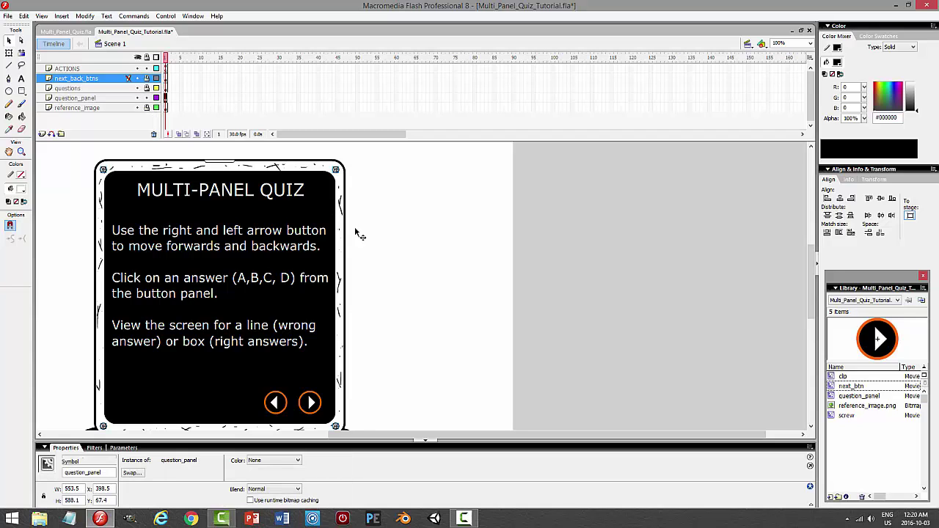
{"action": "double_click", "coordinate": [183, 165]}
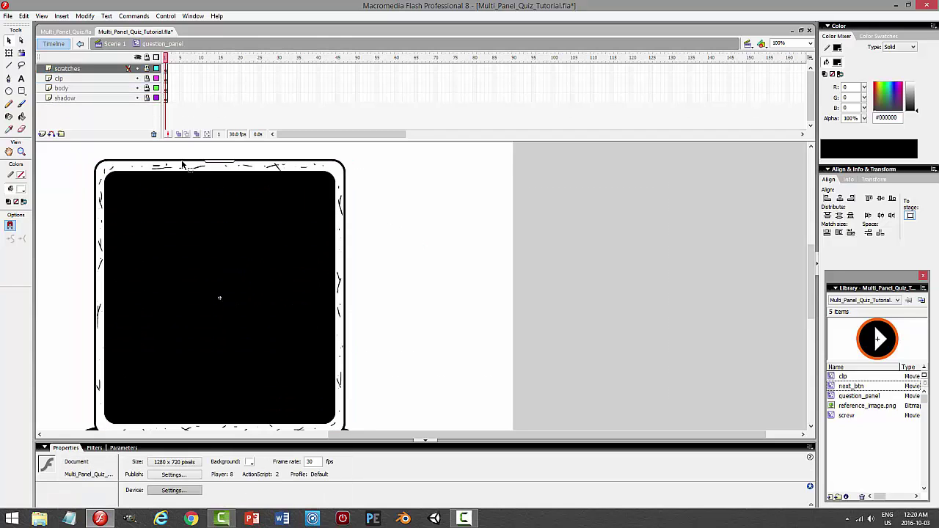
Unlock the body layer and recolour the panel's white frame fill to orange, #FF6600.
{"action": "left_click", "coordinate": [146, 88]}
{"action": "left_click", "coordinate": [320, 182]}
{"action": "left_click", "coordinate": [344, 178]}
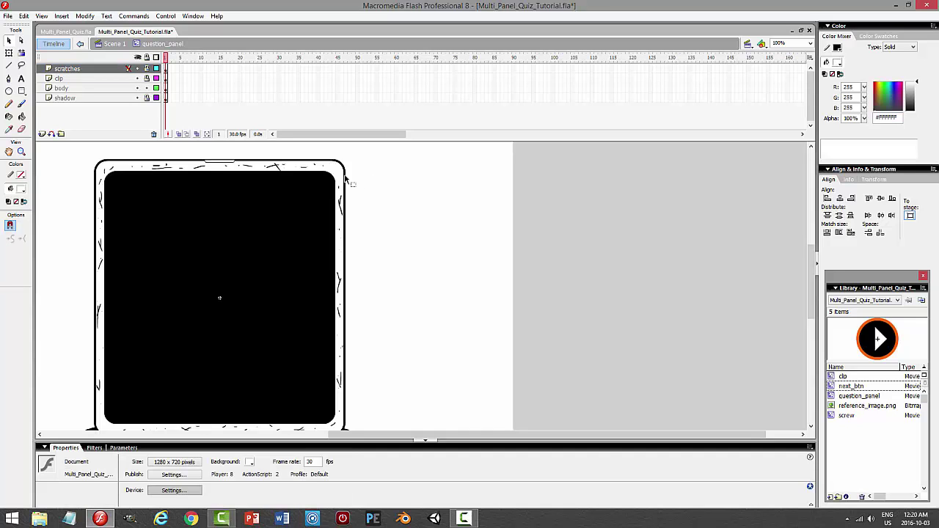
{"action": "left_click", "coordinate": [342, 179]}
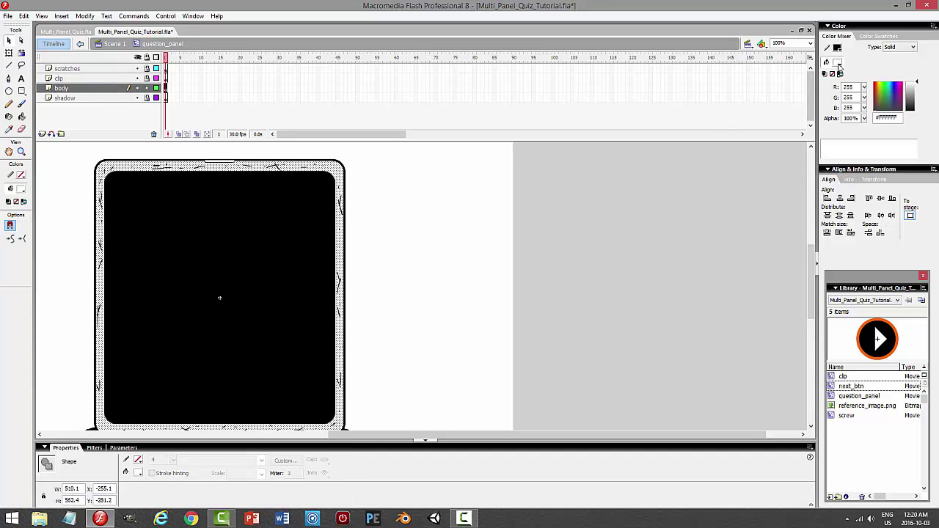
{"action": "left_click", "coordinate": [839, 64]}
{"action": "left_click", "coordinate": [899, 146]}
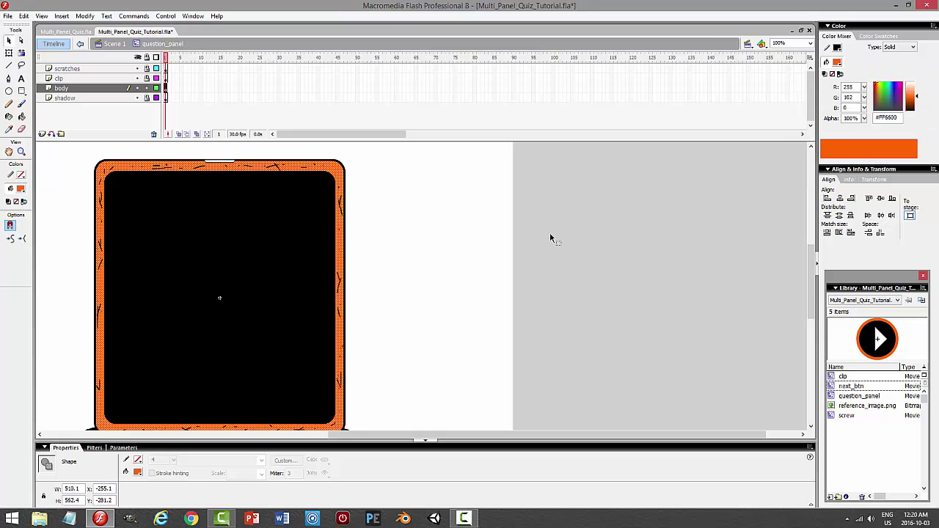
{"action": "left_click", "coordinate": [476, 233]}
Test the movie with the recoloured frame, lock the body layer and return to Scene 1.
{"action": "scroll", "coordinate": [609, 234], "scroll_direction": "down", "scroll_amount": 2}
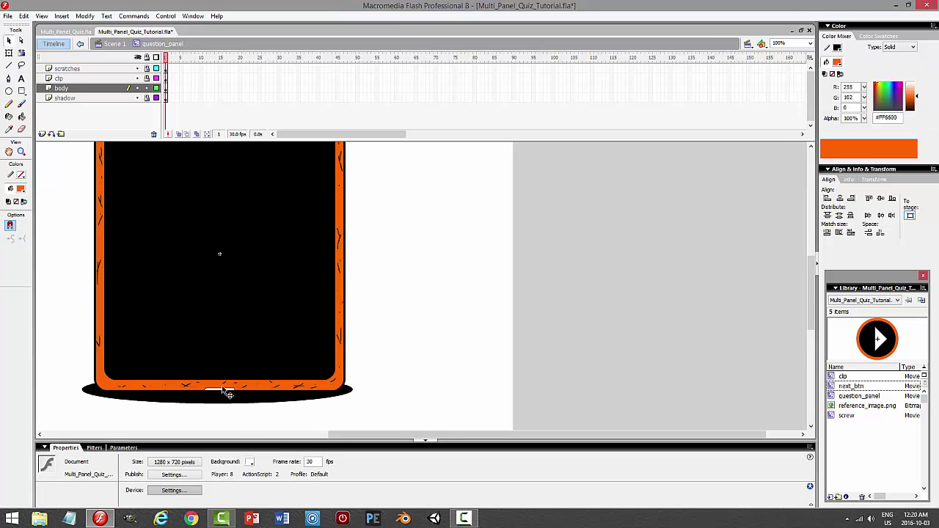
{"action": "key", "text": "ctrl+Return"}
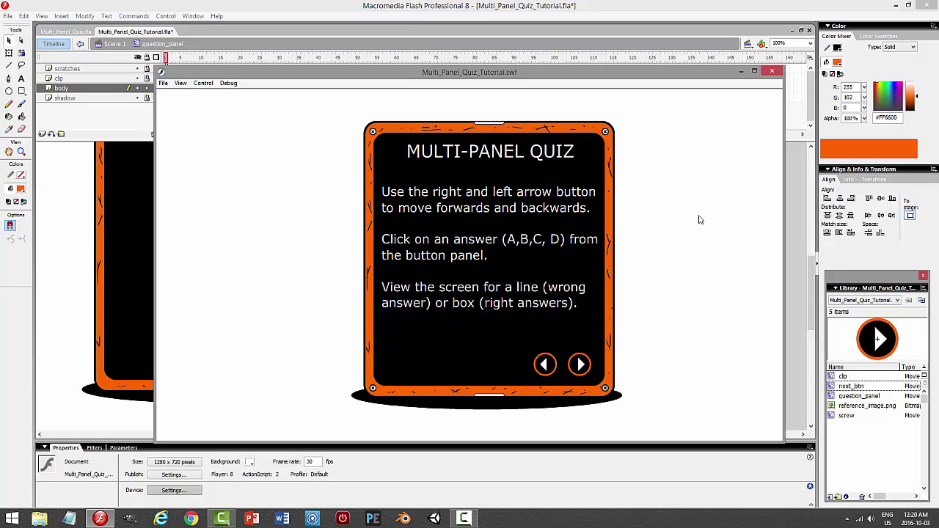
{"action": "left_click", "coordinate": [771, 71]}
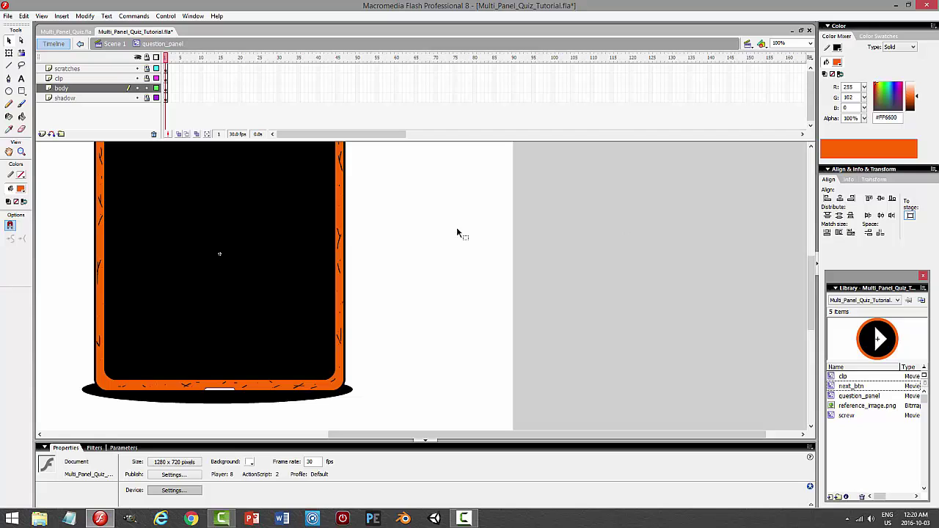
{"action": "left_click", "coordinate": [167, 88]}
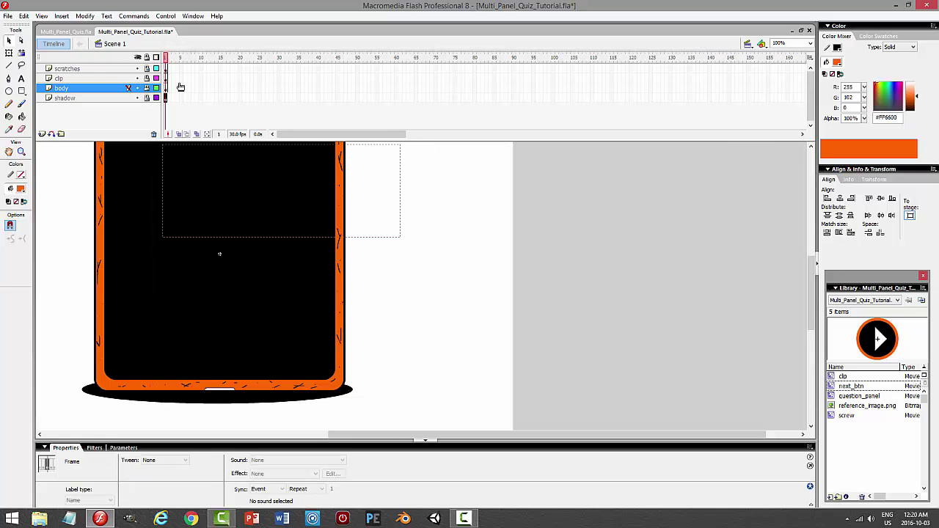
Leave the question panel symbol for the main scene and save the document.
{"action": "double_click", "coordinate": [424, 204]}
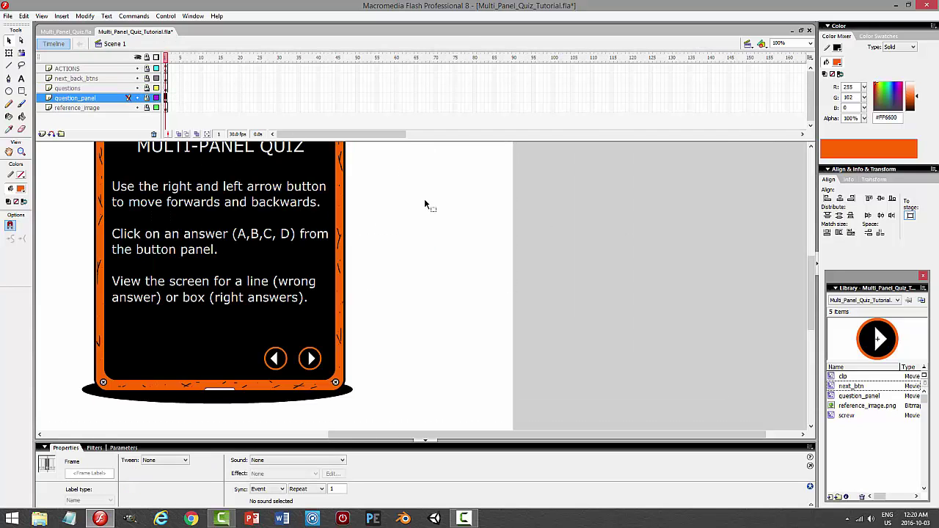
{"action": "key", "text": "ctrl+s"}
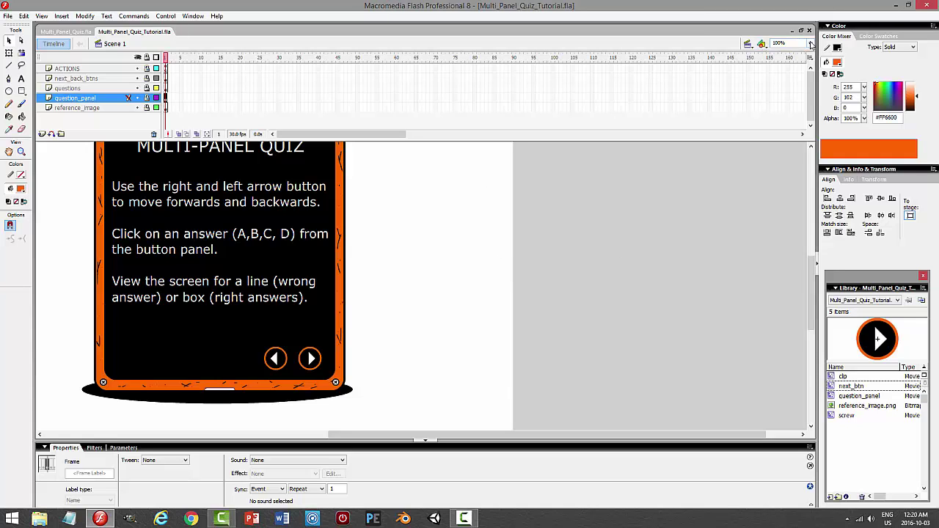
Examine the row of numbered boxes in the reference image and in the finished Multi_Panel_Quiz.fla.
{"action": "left_click", "coordinate": [811, 44]}
{"action": "left_click", "coordinate": [792, 61]}
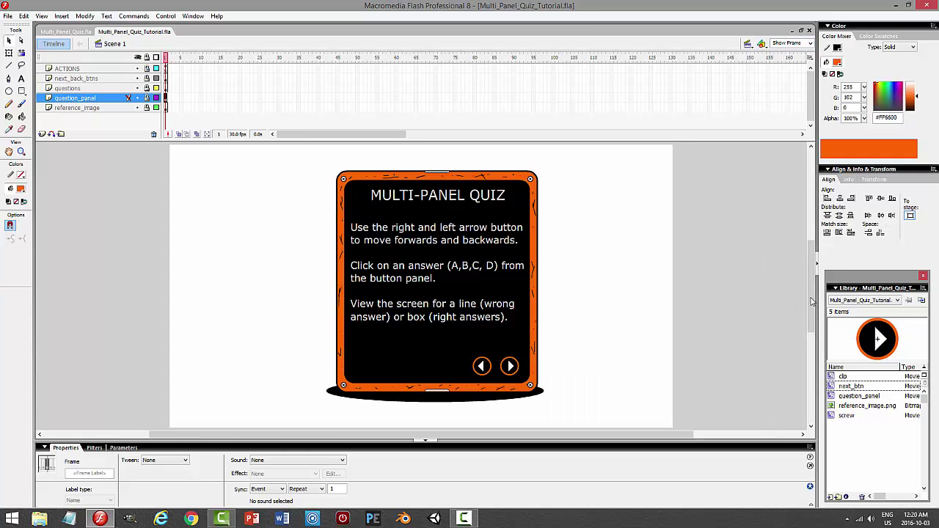
{"action": "left_click_drag", "start_coordinate": [812, 300], "coordinate": [809, 225]}
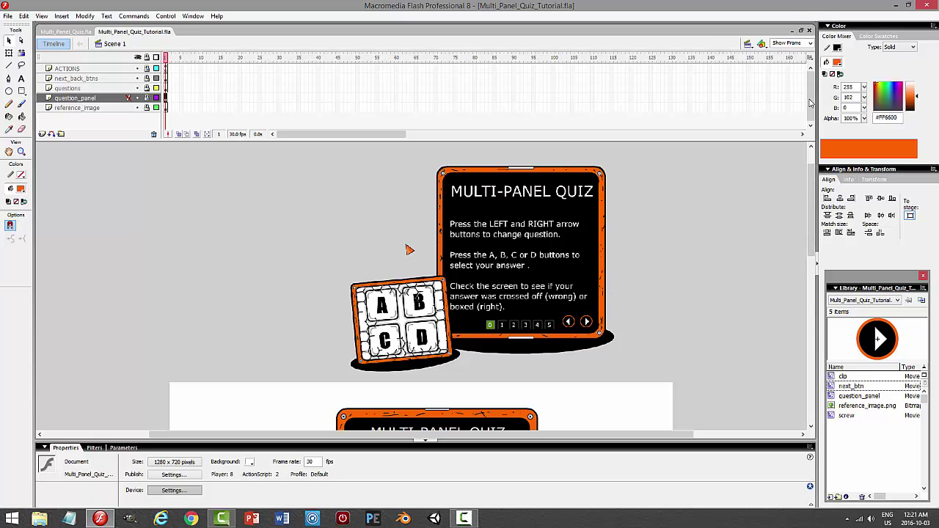
{"action": "left_click", "coordinate": [810, 43]}
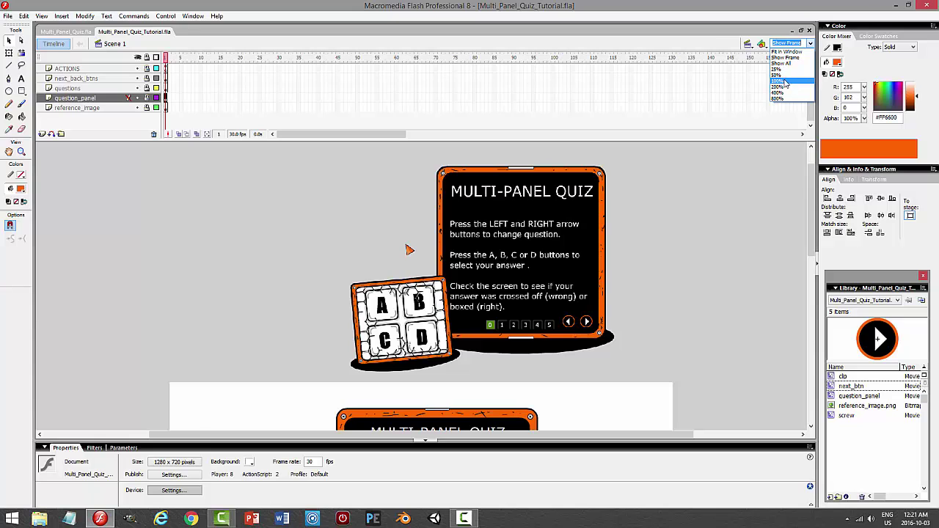
{"action": "left_click", "coordinate": [779, 81]}
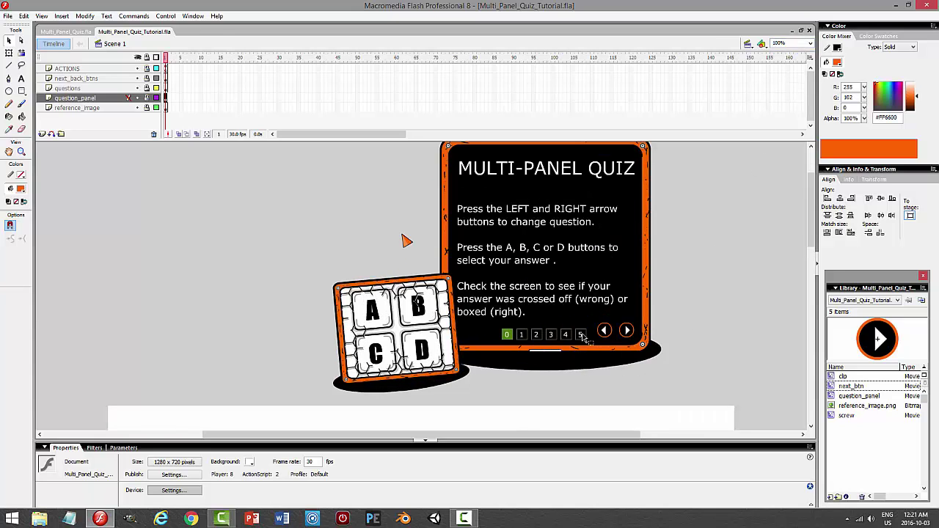
{"action": "left_click", "coordinate": [75, 34]}
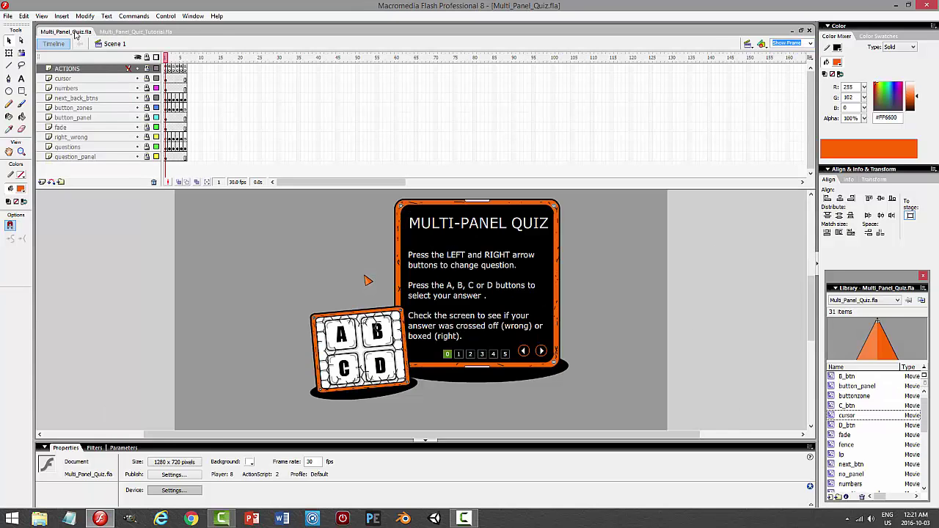
{"action": "left_click", "coordinate": [136, 32]}
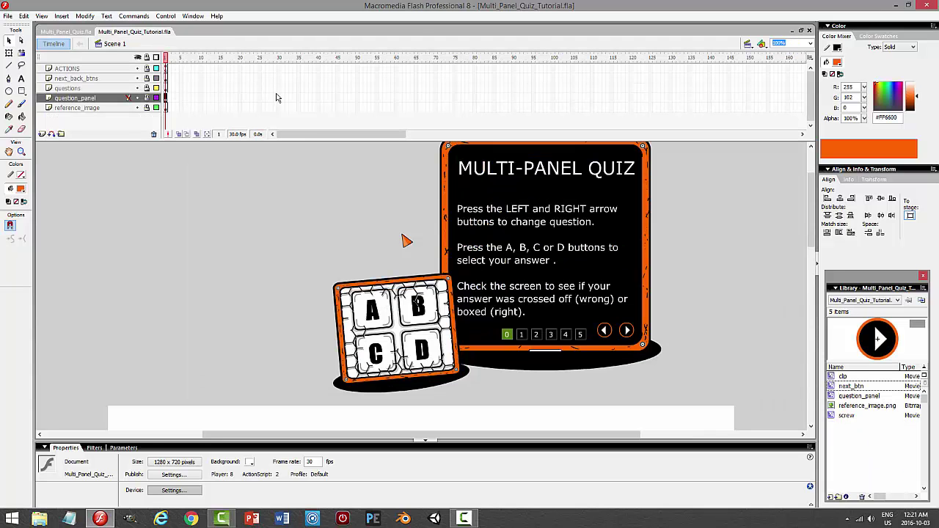
Add a layer named "numbers" between the ACTIONS and next_back_btns layers.
{"action": "left_click", "coordinate": [42, 134]}
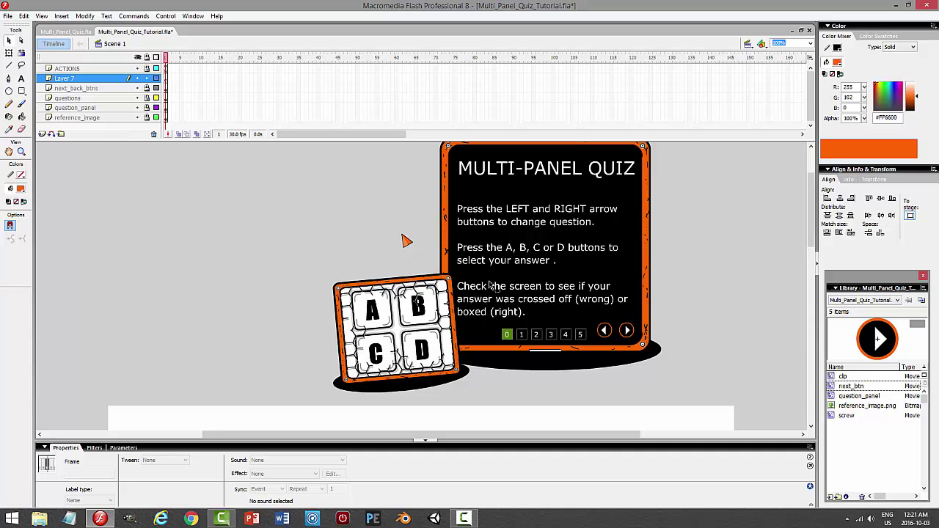
{"action": "left_click_drag", "start_coordinate": [816, 234], "coordinate": [812, 305]}
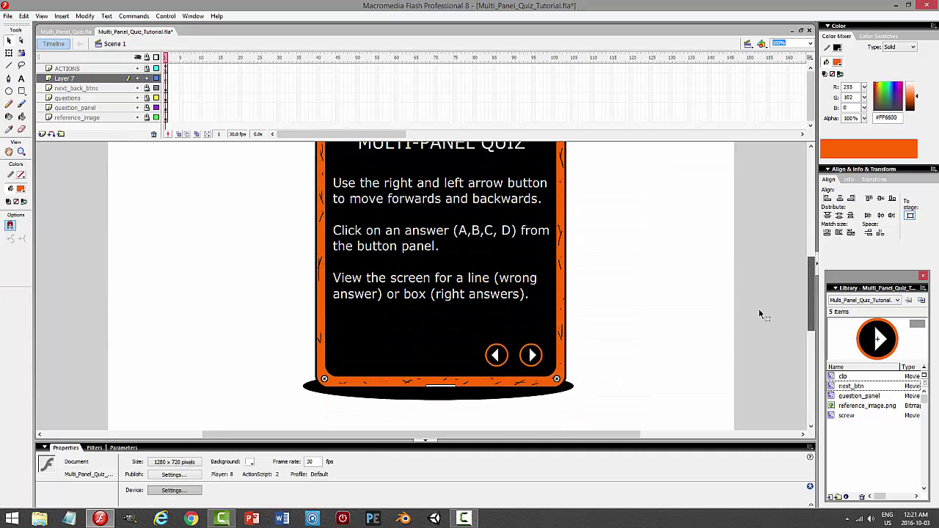
{"action": "double_click", "coordinate": [80, 79]}
{"action": "type", "text": "numbers"}
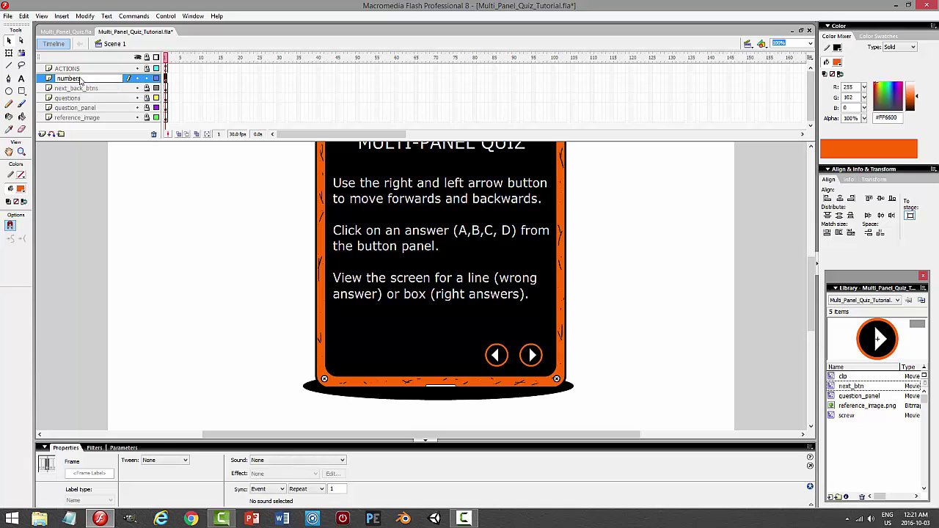
{"action": "key", "text": "Return"}
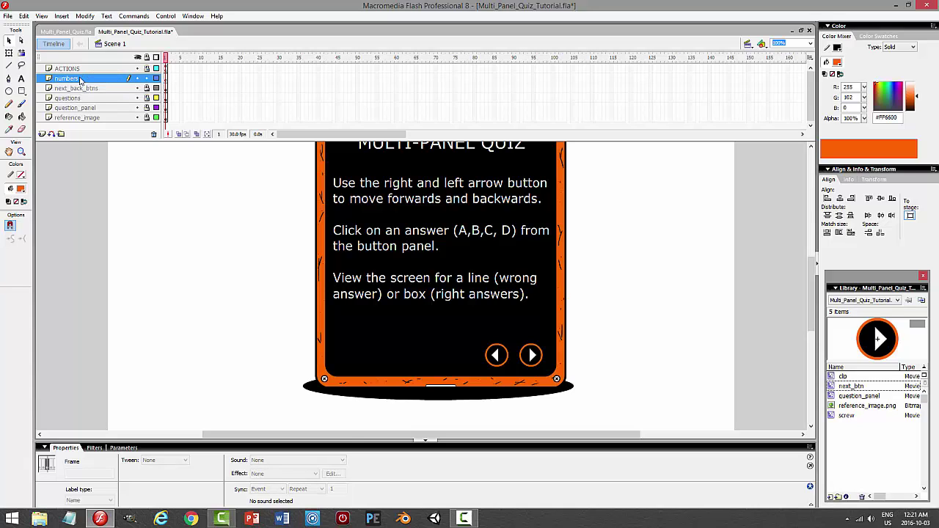
Draw a square of about 34 px with a #666666 hairline outline and no fill, left of the back arrow on the quiz panel.
{"action": "left_click", "coordinate": [21, 91]}
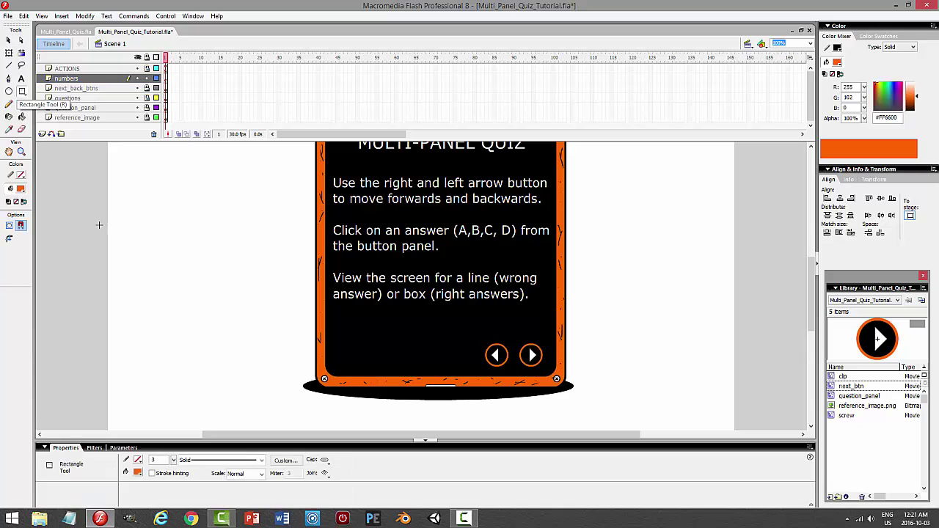
{"action": "left_click", "coordinate": [22, 176]}
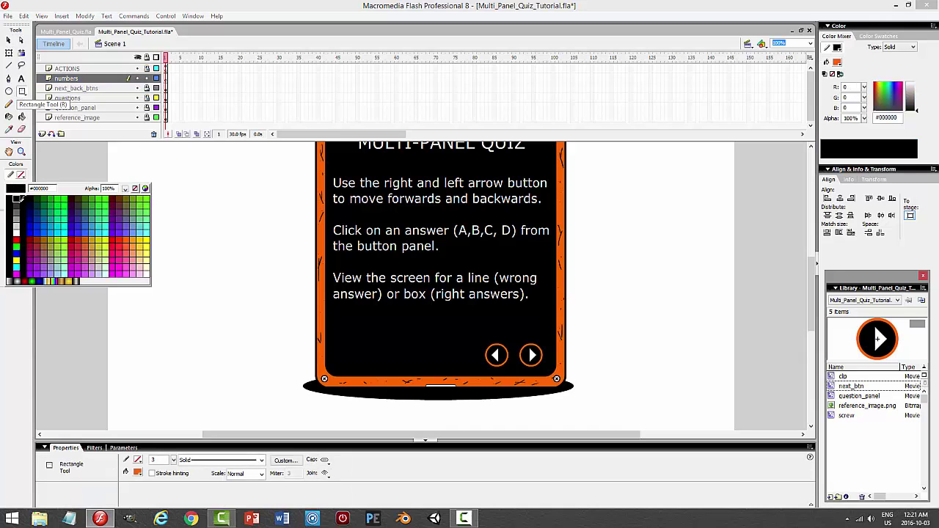
{"action": "left_click", "coordinate": [18, 207]}
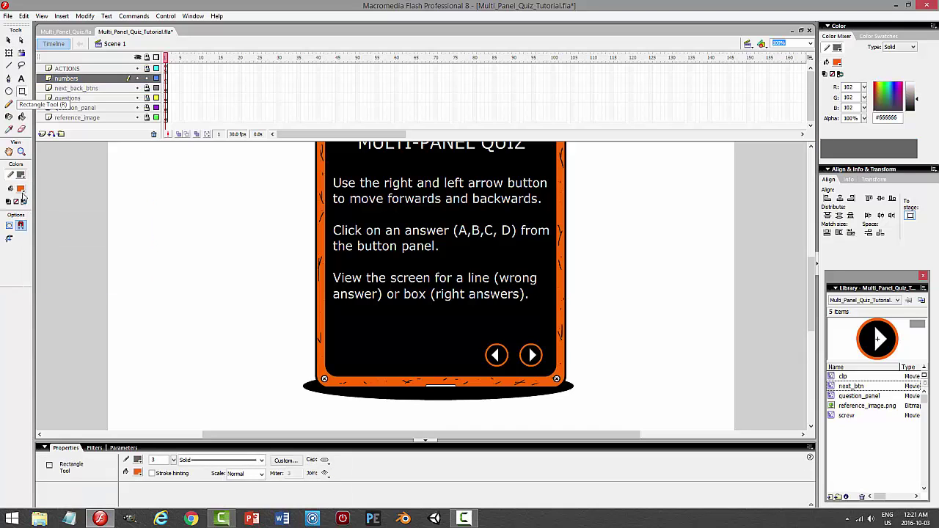
{"action": "left_click", "coordinate": [20, 189]}
{"action": "left_click", "coordinate": [134, 202]}
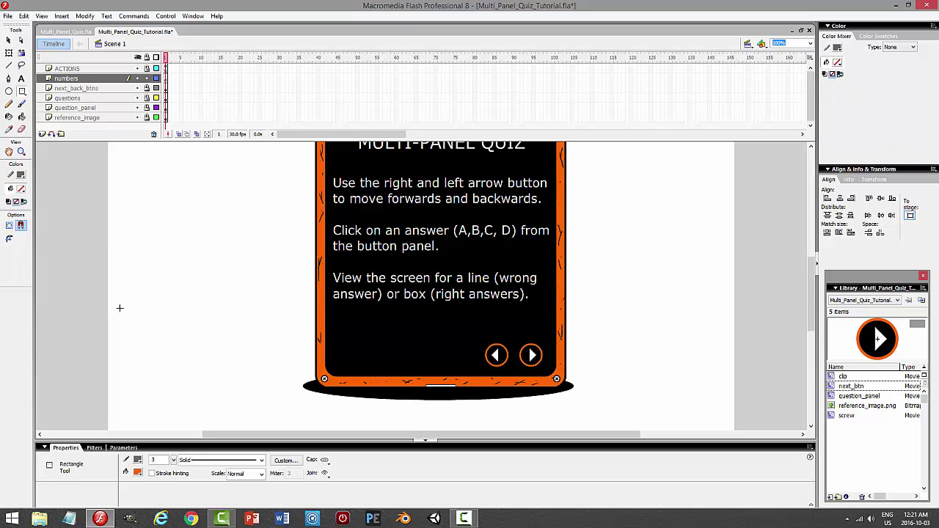
{"action": "left_click", "coordinate": [207, 460]}
{"action": "left_click", "coordinate": [212, 470]}
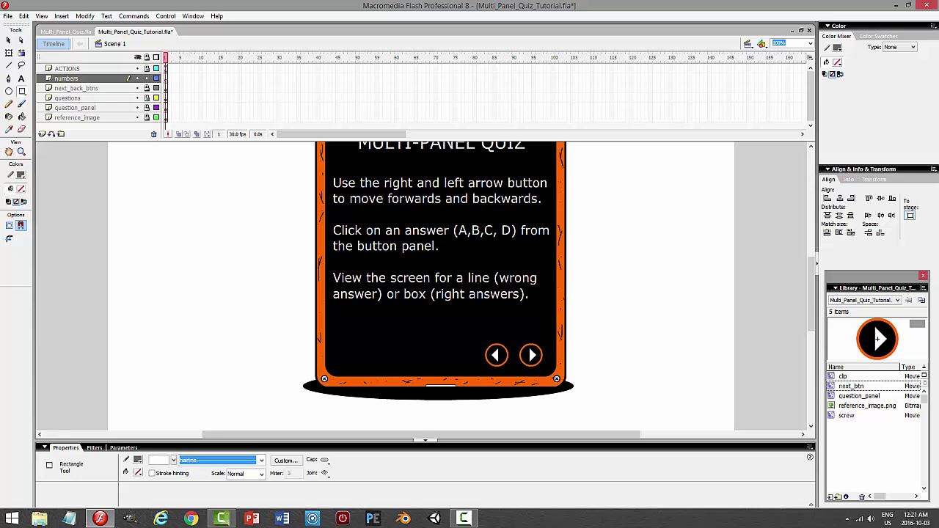
{"action": "mouse_move", "coordinate": [391, 353]}
{"action": "left_mouse_down"}
{"action": "mouse_move", "coordinate": [377, 340]}
{"action": "mouse_move", "coordinate": [398, 355]}
{"action": "left_mouse_up"}
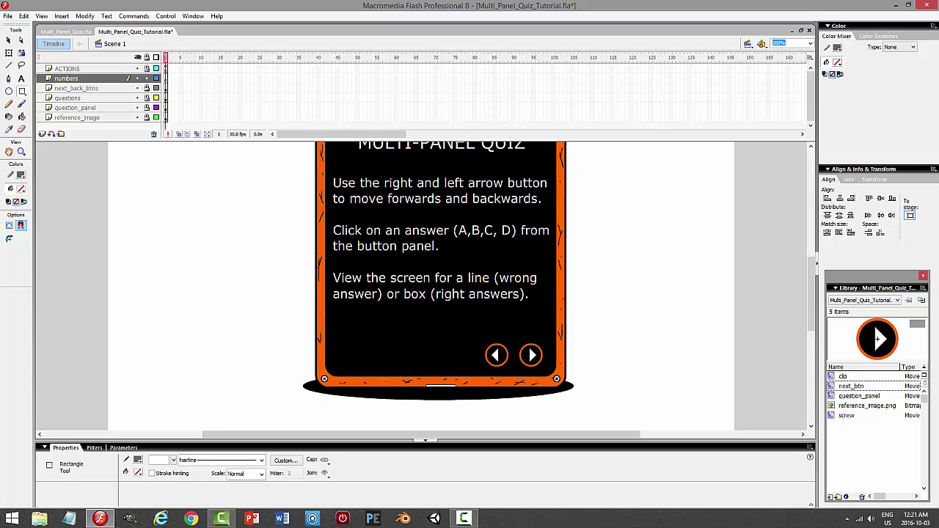
Convert the grey square outline into a movie clip symbol named "numbers".
{"action": "left_click", "coordinate": [9, 41]}
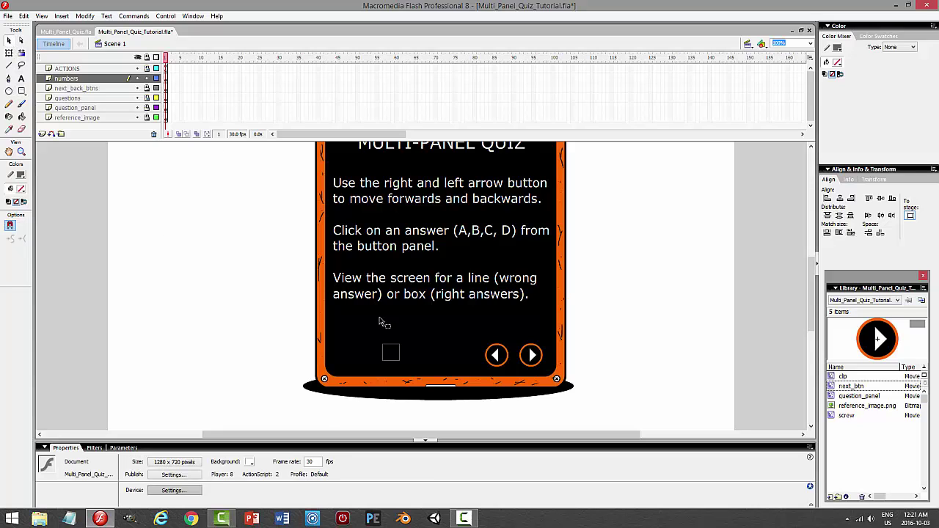
{"action": "left_click_drag", "start_coordinate": [373, 332], "coordinate": [411, 376]}
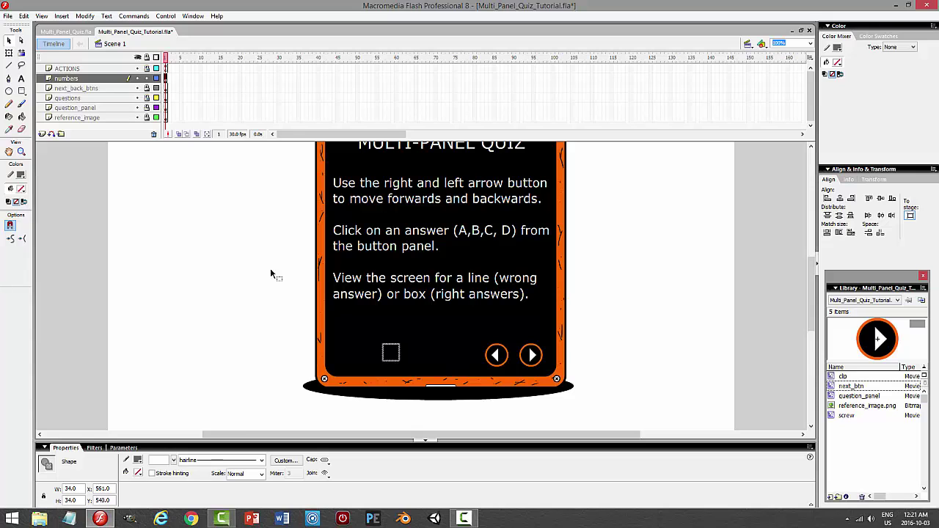
{"action": "left_click", "coordinate": [84, 15]}
{"action": "left_click", "coordinate": [65, 40]}
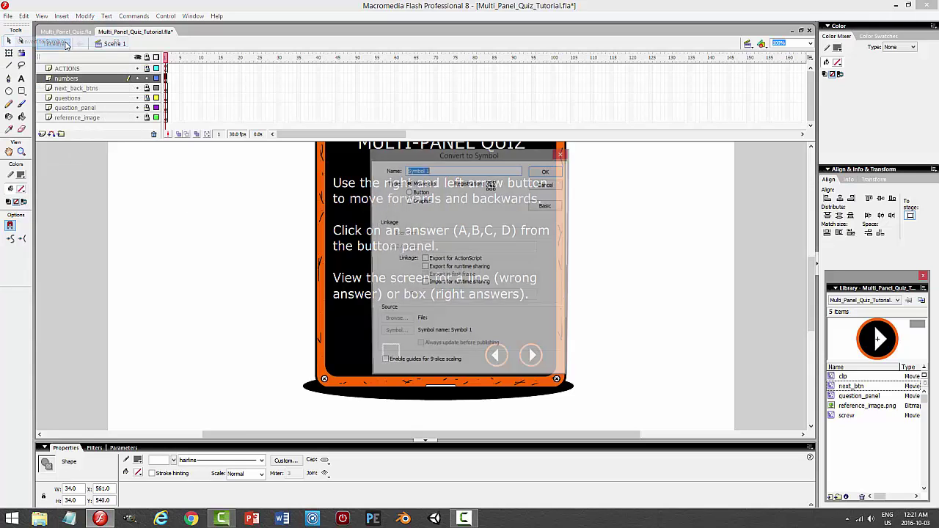
{"action": "type", "text": "number"}
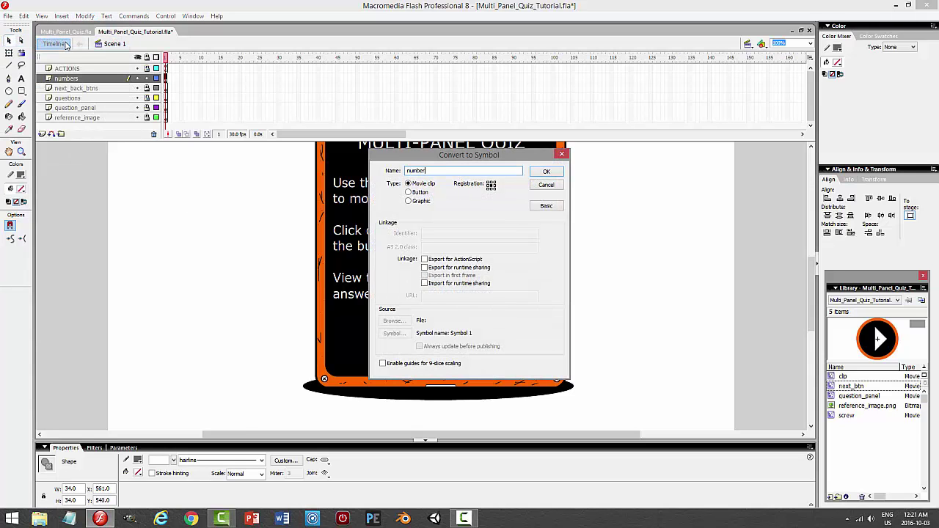
{"action": "type", "text": "s"}
{"action": "key", "text": "Return"}
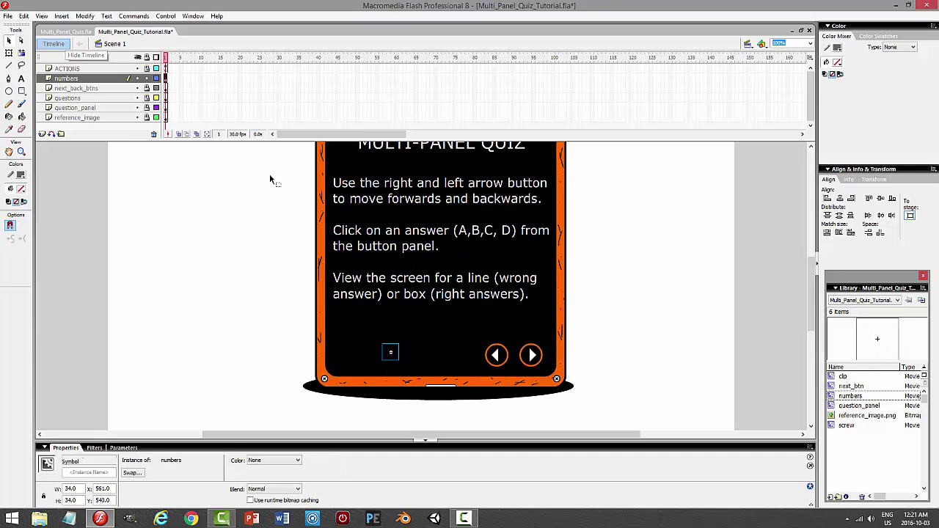
Give the square's movie clip the instance name "numbers".
{"action": "left_click", "coordinate": [101, 473]}
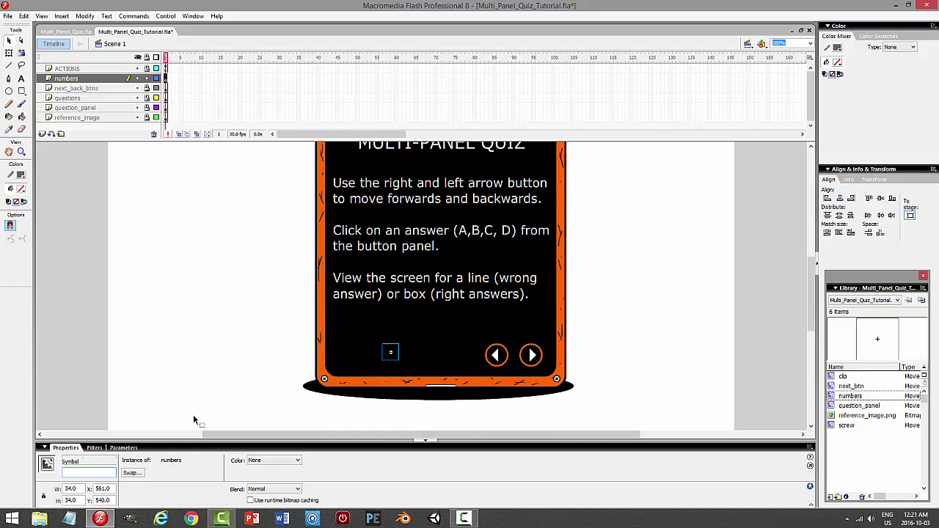
{"action": "type", "text": "numbers"}
{"action": "key", "text": "Return"}
{"action": "left_click", "coordinate": [451, 351]}
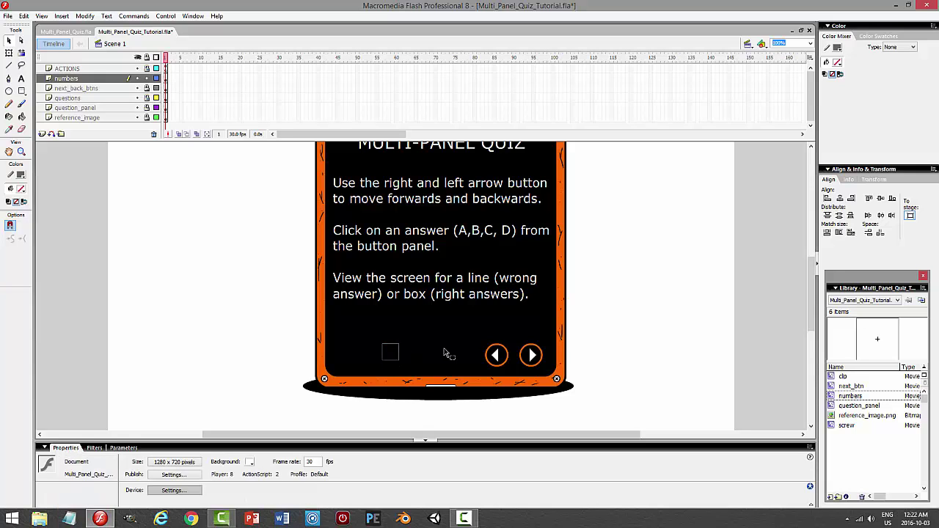
Open the numbers movie clip for editing in place and rename its layer "boxes".
{"action": "left_click", "coordinate": [390, 352]}
{"action": "key", "text": "ctrl+e"}
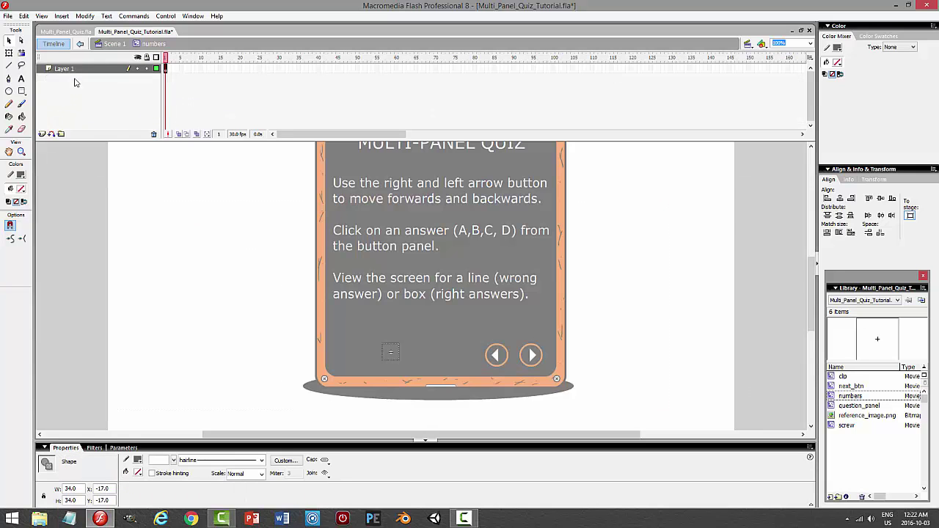
{"action": "left_click", "coordinate": [80, 71]}
{"action": "double_click", "coordinate": [81, 71]}
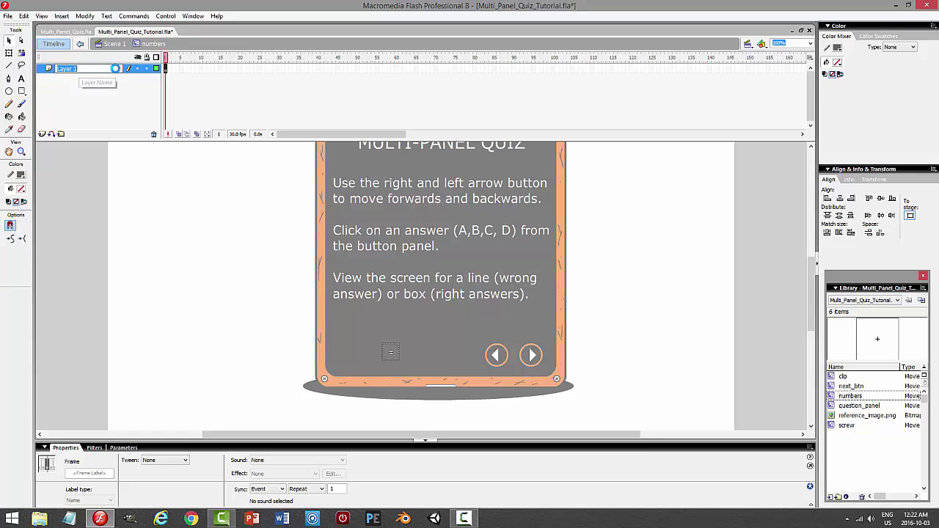
{"action": "type", "text": "boxes"}
{"action": "key", "text": "Return"}
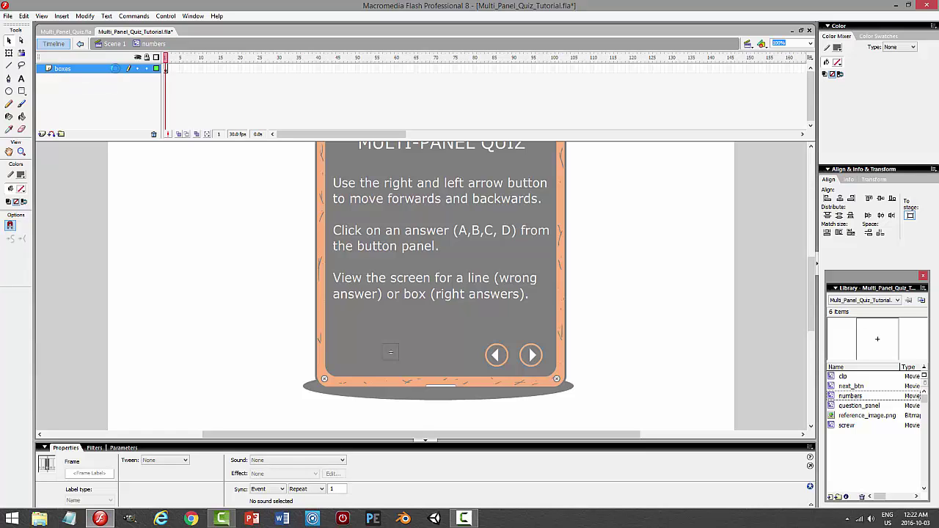
Duplicate the square in place and move the copy horizontally to X 28, leaving a small gap beside the original.
{"action": "left_click", "coordinate": [810, 46]}
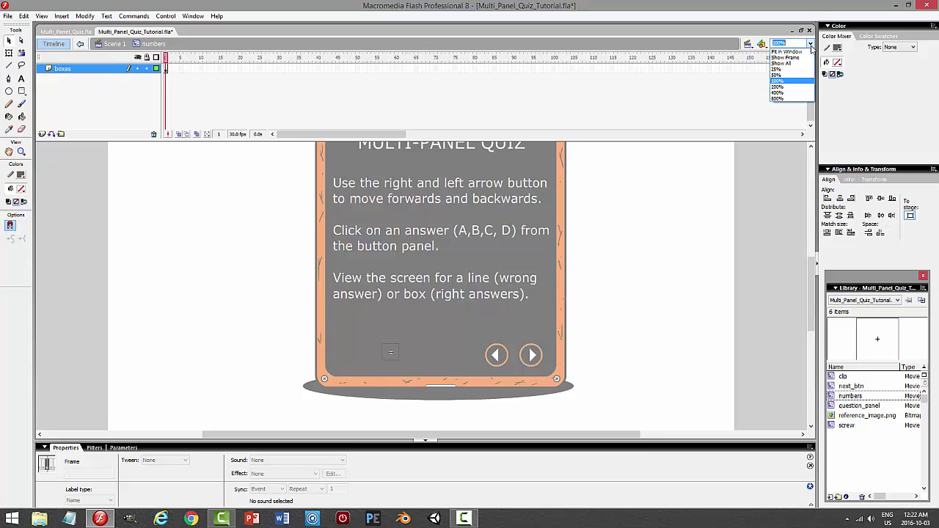
{"action": "left_click", "coordinate": [788, 71]}
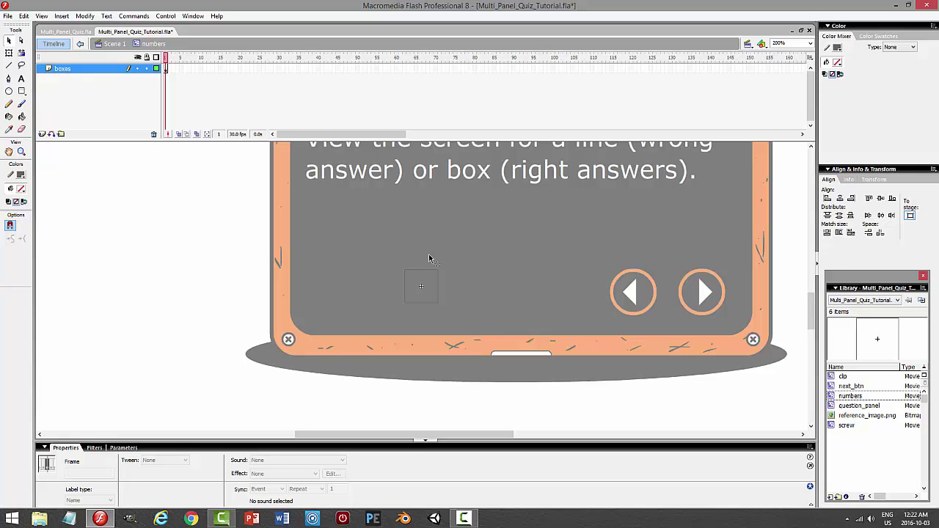
{"action": "left_click", "coordinate": [395, 268]}
{"action": "key", "text": "ctrl+a"}
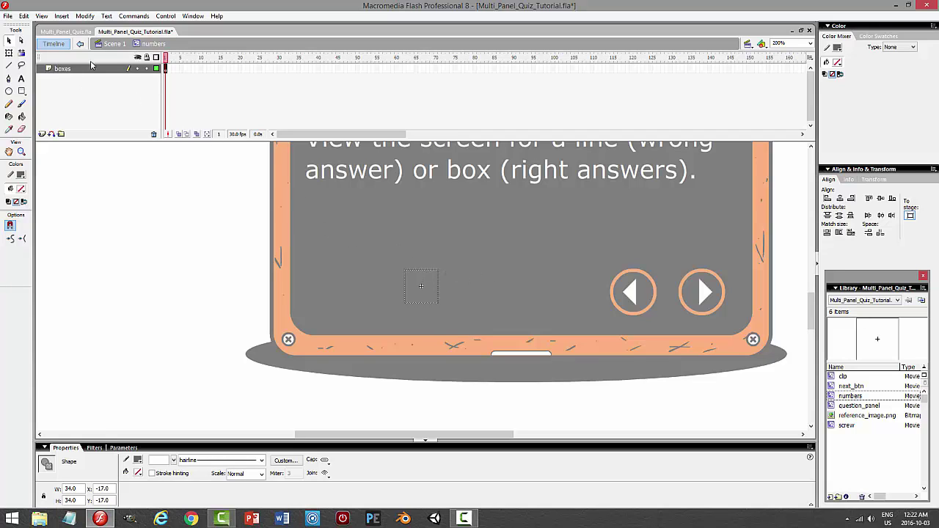
{"action": "left_click", "coordinate": [24, 15]}
{"action": "left_click", "coordinate": [25, 62]}
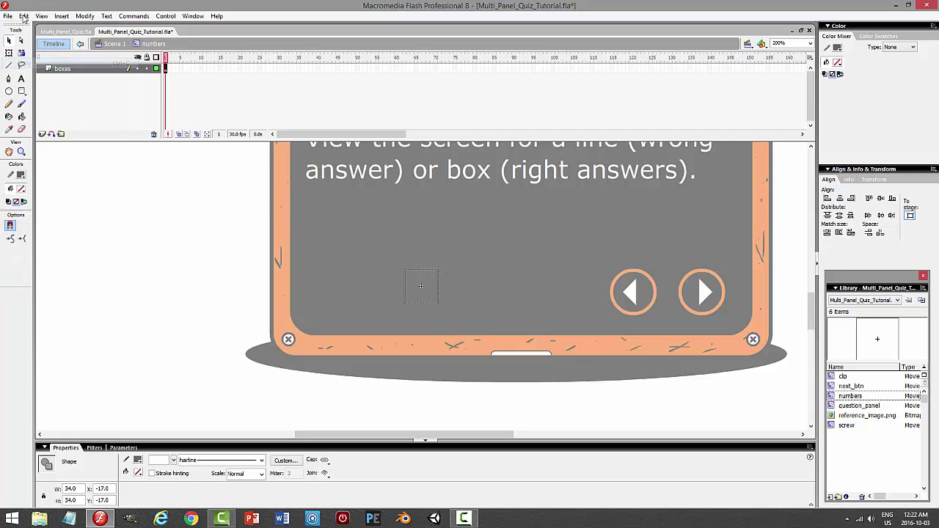
{"action": "left_click", "coordinate": [24, 15]}
{"action": "left_click", "coordinate": [36, 73]}
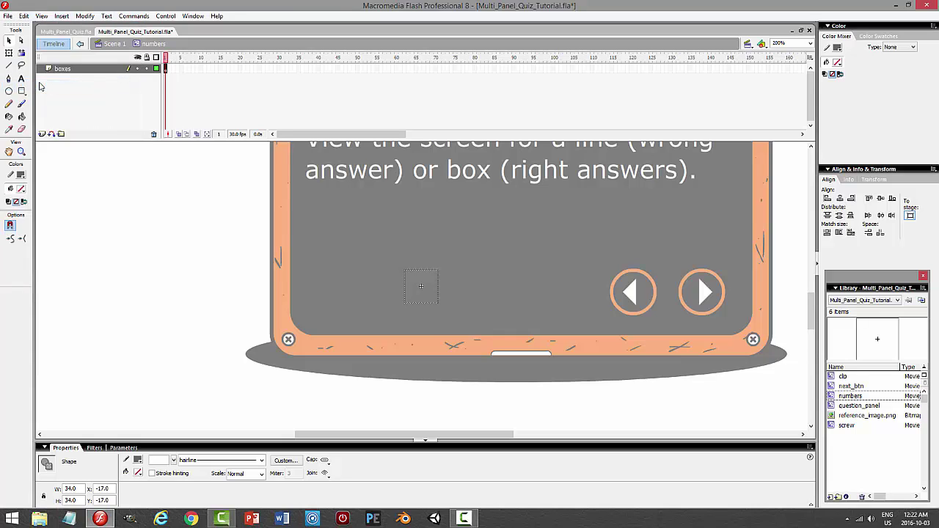
{"action": "key", "text": "shift+Right"}
{"action": "key", "text": "shift+Right"}
{"action": "key", "text": "shift+Right"}
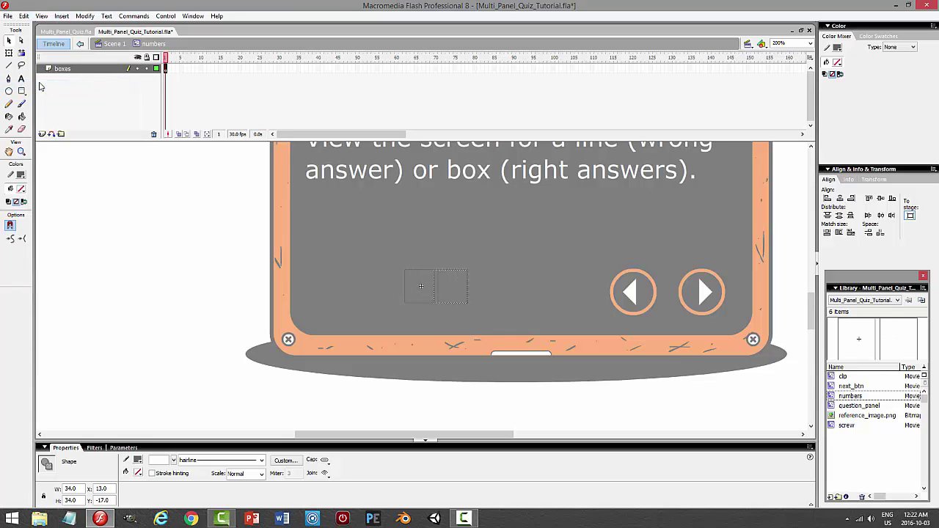
{"action": "key", "text": "shift+Right"}
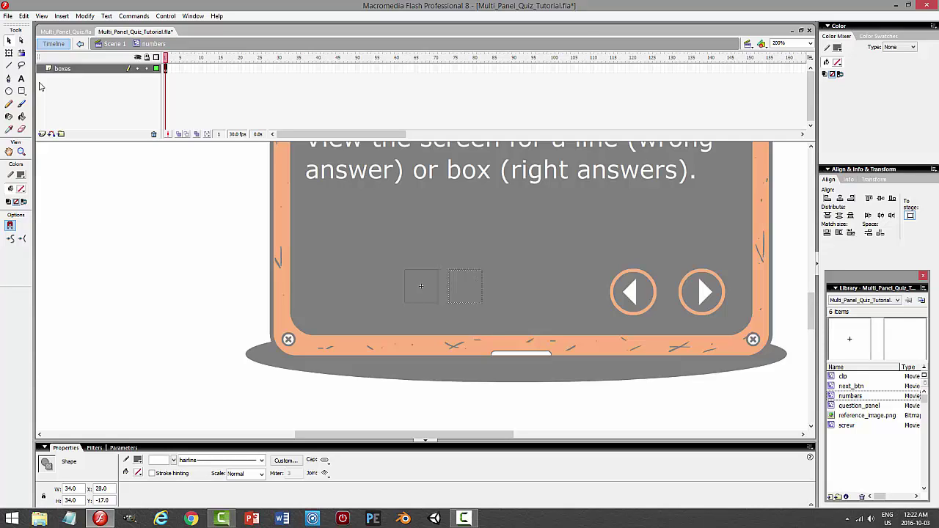
Nudge the copied square closer to the original so that it sits at X 23.
{"action": "key", "text": "Left"}
{"action": "key", "text": "Left"}
{"action": "key", "text": "Left"}
{"action": "key", "text": "Left"}
{"action": "key", "text": "Left"}
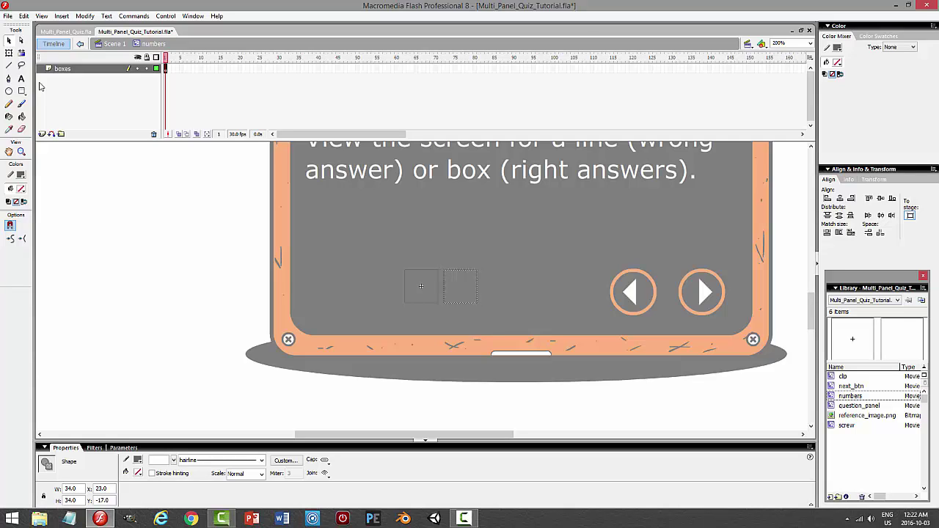
Duplicate both squares in place and move the copies horizontally to form a row of four evenly spaced boxes.
{"action": "left_click", "coordinate": [95, 68]}
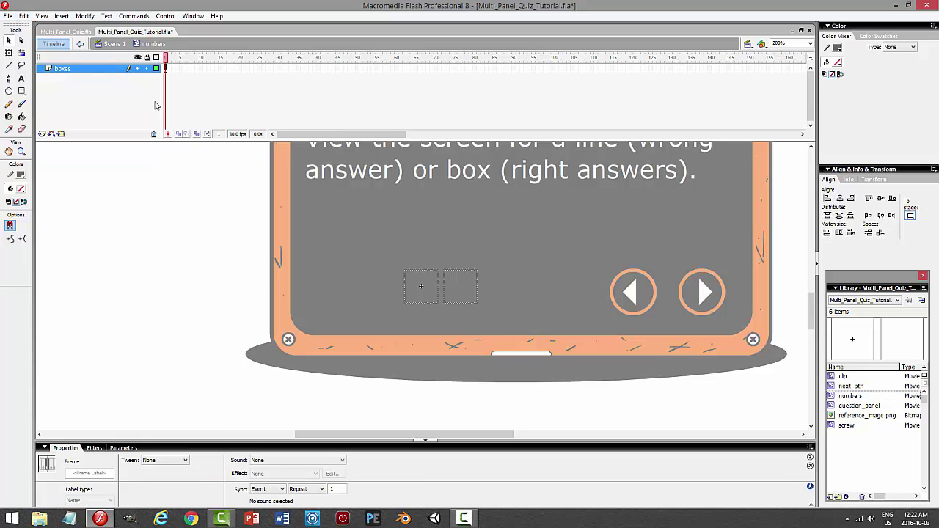
{"action": "left_click", "coordinate": [25, 15]}
{"action": "left_click", "coordinate": [29, 63]}
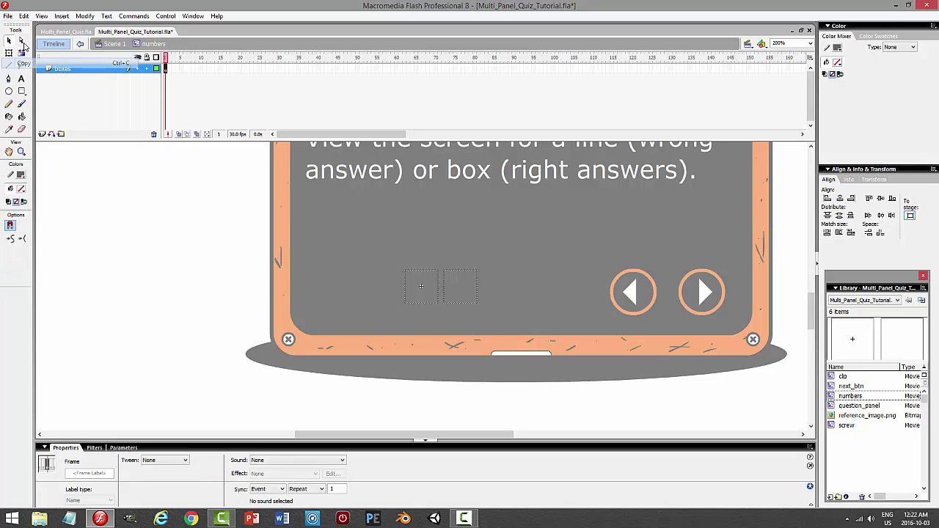
{"action": "left_click", "coordinate": [24, 16]}
{"action": "left_click", "coordinate": [44, 84]}
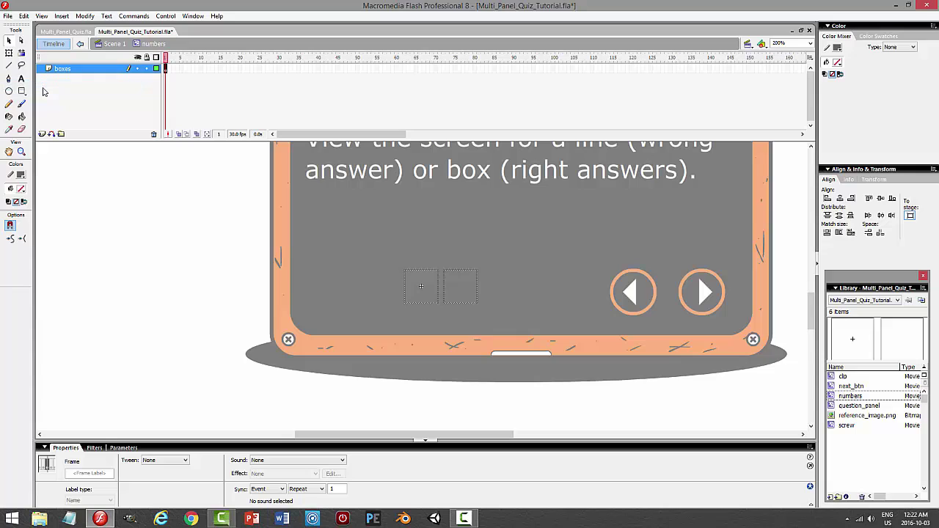
{"action": "key", "text": "Right"}
{"action": "key", "text": "Right"}
{"action": "key", "text": "Right"}
{"action": "key", "text": "Right"}
{"action": "key", "text": "Right"}
{"action": "key", "text": "Right"}
{"action": "key", "text": "Right"}
{"action": "key", "text": "Right"}
{"action": "key", "text": "Right"}
{"action": "key", "text": "Right"}
{"action": "key", "text": "Right"}
{"action": "key", "text": "Right"}
{"action": "key", "text": "Right"}
{"action": "key", "text": "Right"}
{"action": "key", "text": "Right"}
{"action": "key", "text": "Right"}
{"action": "key", "text": "Right"}
{"action": "key", "text": "Right"}
{"action": "key", "text": "Right"}
{"action": "key", "text": "Right"}
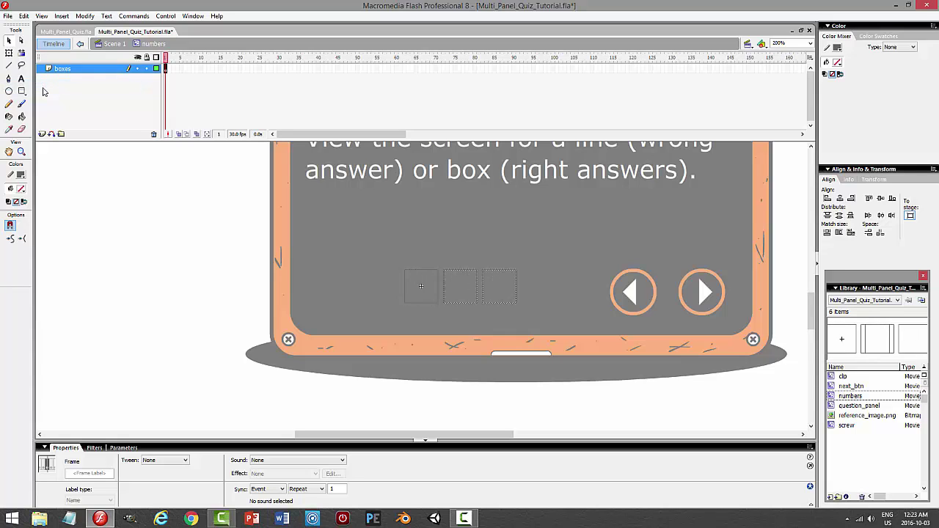
{"action": "key", "text": "Right"}
{"action": "key", "text": "Right"}
{"action": "key", "text": "Right"}
{"action": "key", "text": "Right"}
{"action": "key", "text": "Right"}
{"action": "key", "text": "Right"}
{"action": "key", "text": "Right"}
{"action": "key", "text": "Right"}
{"action": "key", "text": "Right"}
{"action": "key", "text": "Right"}
{"action": "key", "text": "Right"}
{"action": "key", "text": "Right"}
{"action": "key", "text": "Right"}
{"action": "key", "text": "Right"}
{"action": "key", "text": "Right"}
{"action": "key", "text": "Right"}
{"action": "key", "text": "Right"}
{"action": "key", "text": "Right"}
{"action": "key", "text": "Right"}
{"action": "key", "text": "Right"}
{"action": "key", "text": "Right"}
{"action": "key", "text": "Right"}
{"action": "key", "text": "Right"}
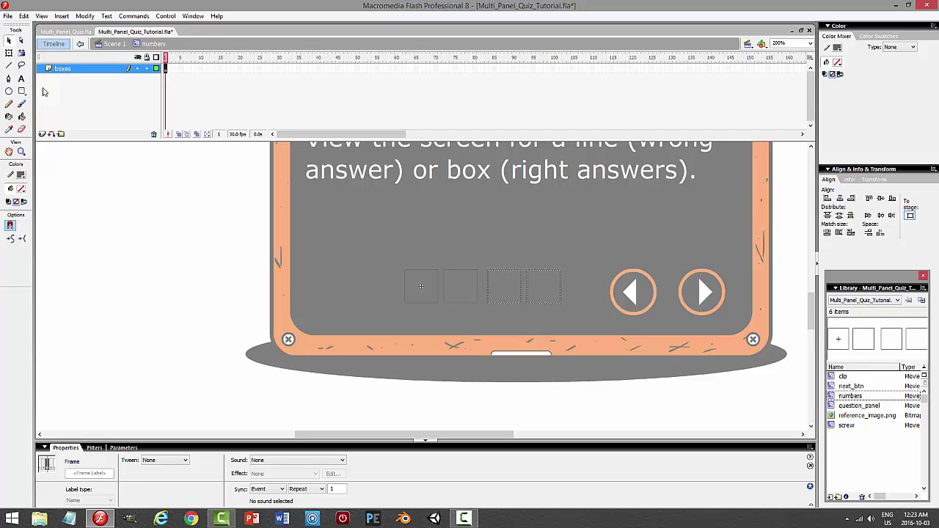
{"action": "key", "text": "Left"}
{"action": "key", "text": "Left"}
{"action": "key", "text": "Left"}
{"action": "key", "text": "Left"}
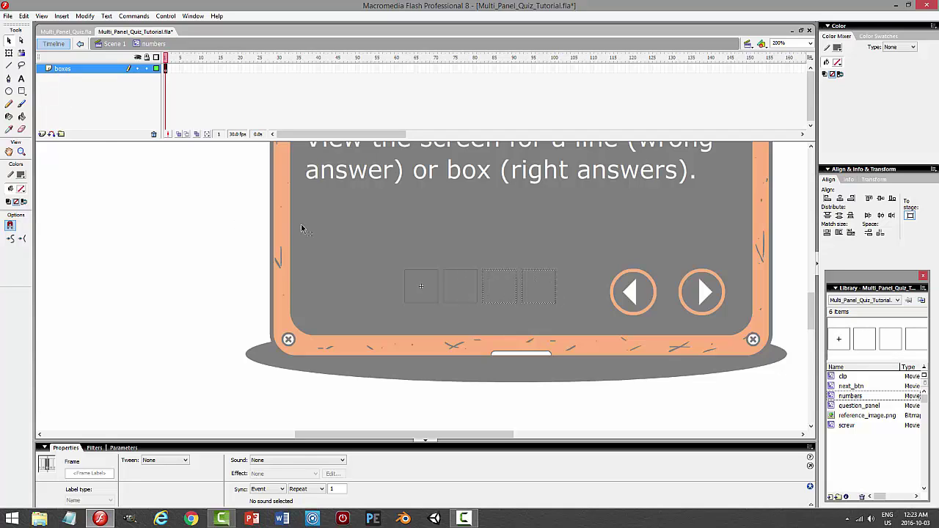
Shift all four boxes horizontally until the clip's registration point lies between the second and third boxes.
{"action": "left_click", "coordinate": [408, 225]}
{"action": "left_click", "coordinate": [102, 68]}
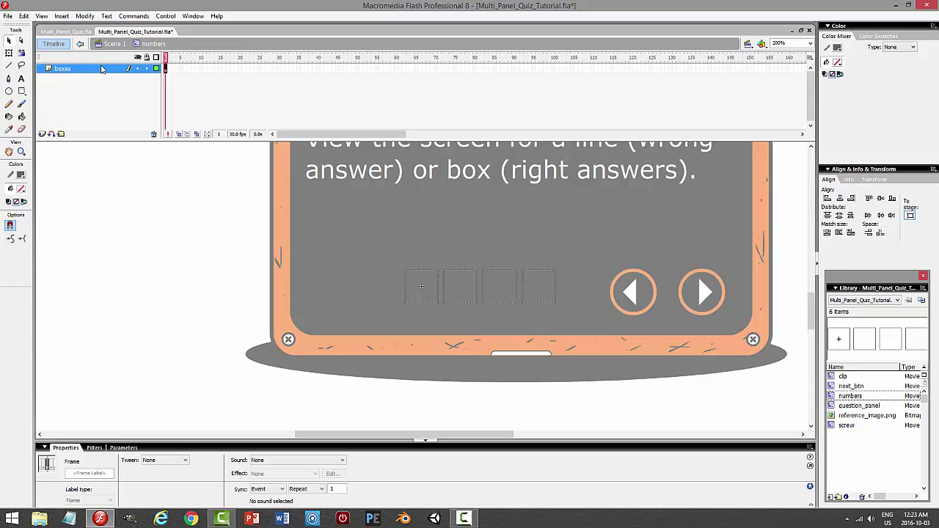
{"action": "key", "text": "Left"}
{"action": "key", "text": "Left"}
{"action": "key", "text": "Left"}
{"action": "key", "text": "Left"}
{"action": "key", "text": "Left"}
{"action": "key", "text": "Left"}
{"action": "key", "text": "Left"}
{"action": "key", "text": "Left"}
{"action": "key", "text": "Left"}
{"action": "key", "text": "Left"}
{"action": "key", "text": "Left"}
{"action": "key", "text": "Left"}
{"action": "key", "text": "Left"}
{"action": "key", "text": "Left"}
{"action": "key", "text": "Left"}
{"action": "key", "text": "Left"}
{"action": "key", "text": "Left"}
{"action": "key", "text": "Left"}
{"action": "key", "text": "Left"}
{"action": "key", "text": "Left"}
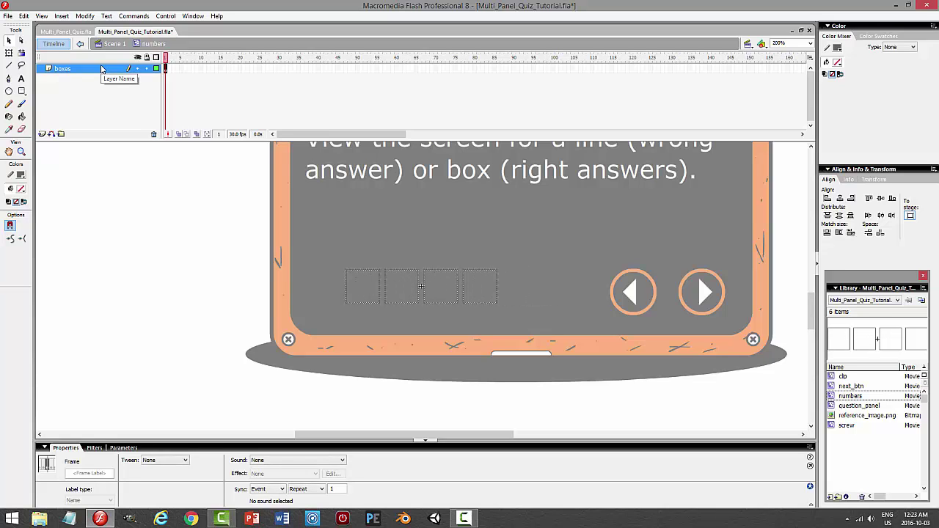
Duplicate the fourth box in place and move the copy to X 83 as the fifth box in the row.
{"action": "left_click", "coordinate": [499, 260]}
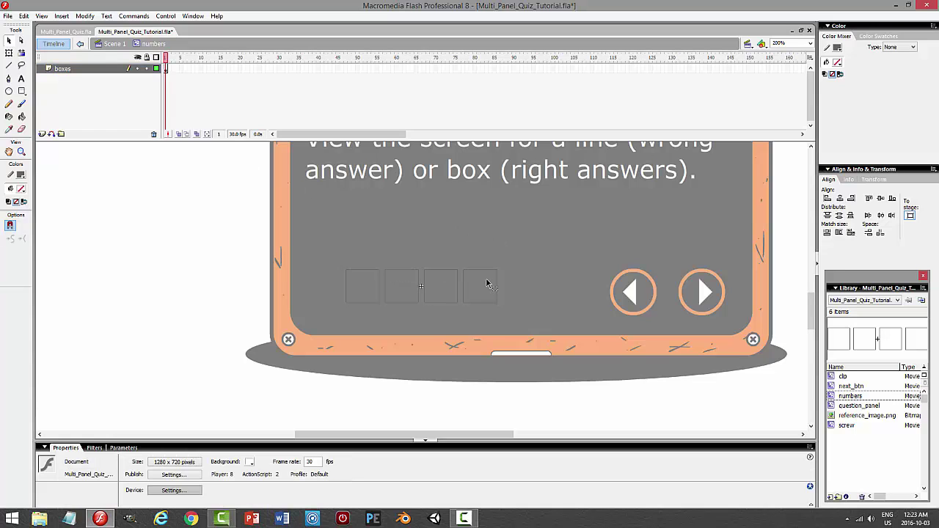
{"action": "left_click", "coordinate": [484, 273]}
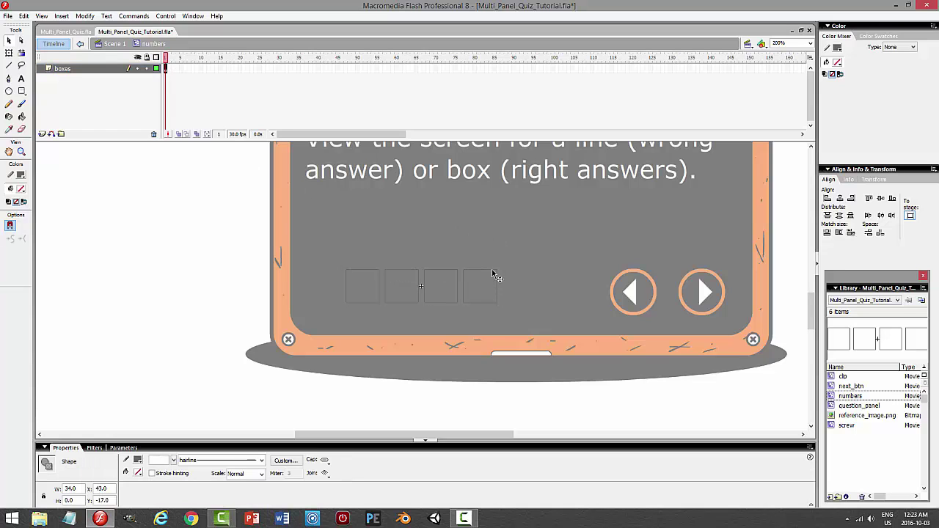
{"action": "left_click", "coordinate": [23, 16]}
{"action": "left_click", "coordinate": [24, 63]}
{"action": "left_click", "coordinate": [24, 15]}
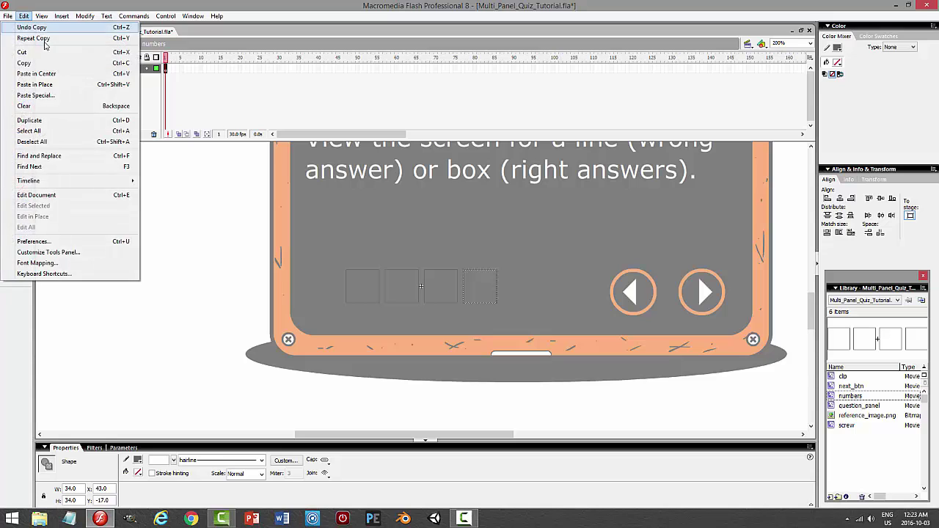
{"action": "left_click", "coordinate": [51, 85]}
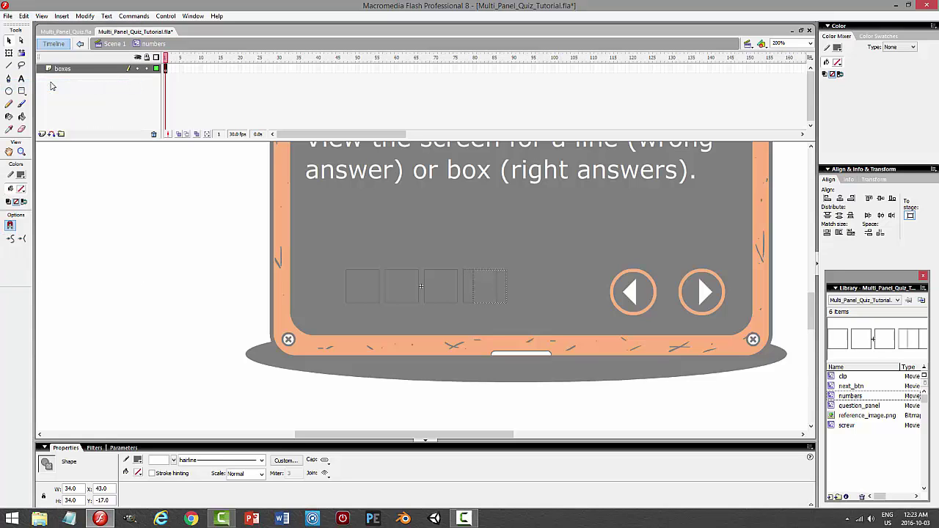
{"action": "key", "text": "shift+Right"}
{"action": "key", "text": "shift+Right"}
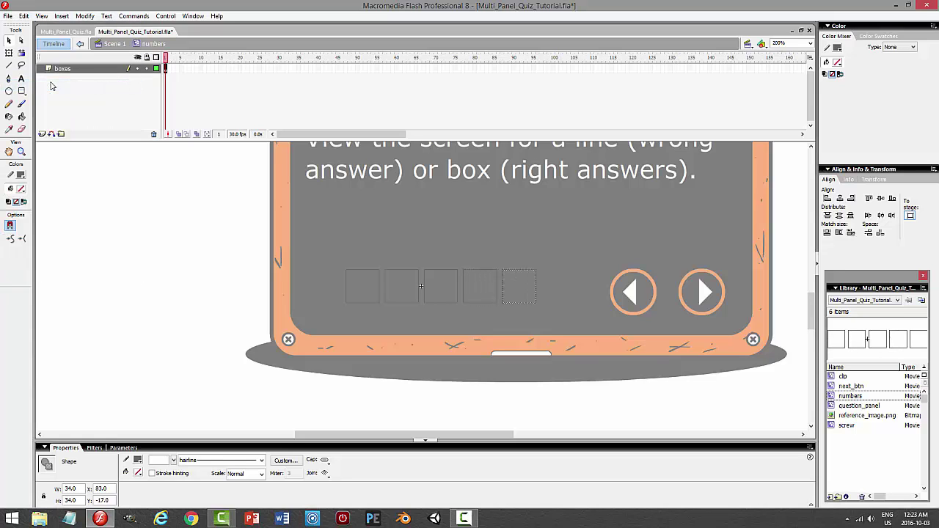
{"action": "left_click", "coordinate": [382, 224]}
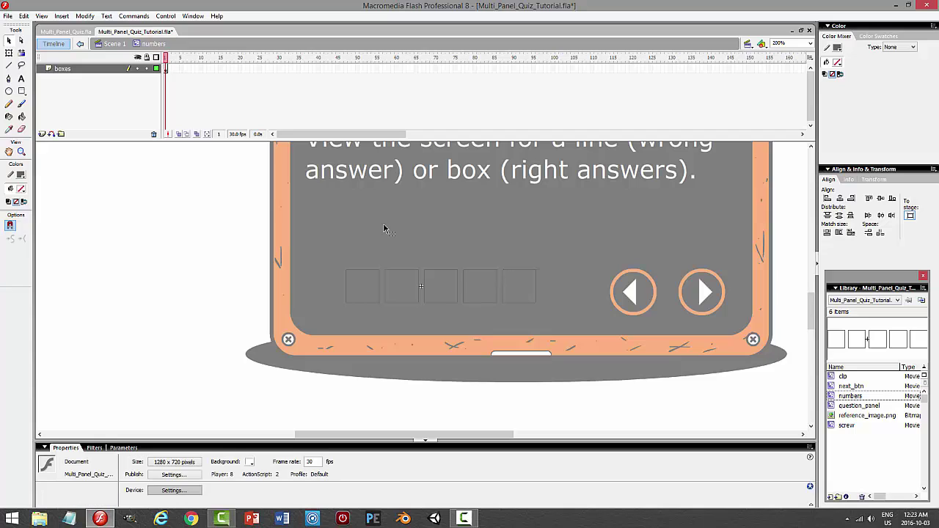
Shift the row of five boxes horizontally so its middle box is centred on the registration point, starting at X -97.
{"action": "left_click", "coordinate": [103, 71]}
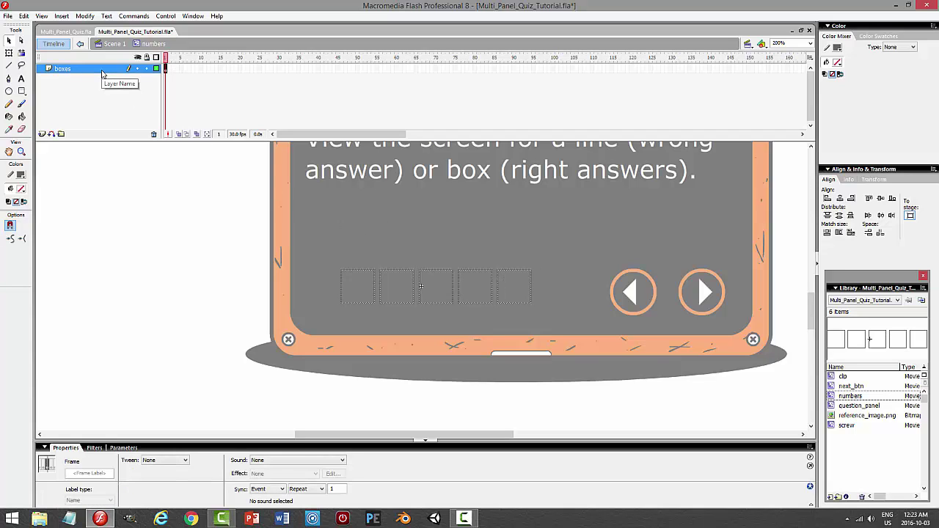
{"action": "key", "text": "Left"}
{"action": "key", "text": "Left"}
{"action": "key", "text": "Left"}
{"action": "key", "text": "Left"}
{"action": "key", "text": "Left"}
{"action": "key", "text": "Left"}
{"action": "key", "text": "Left"}
{"action": "key", "text": "Left"}
{"action": "key", "text": "Left"}
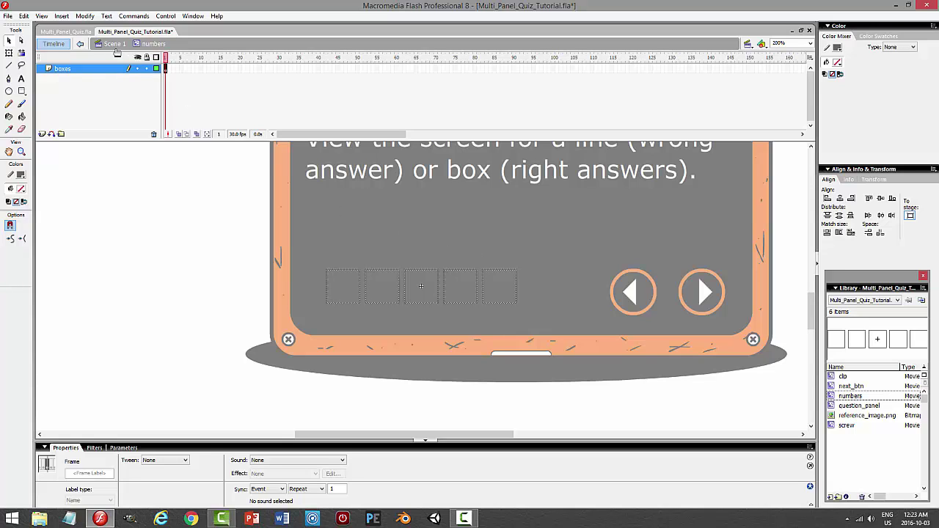
Return to Scene 1 and move the numbers clip closer to the arrow buttons, to about X 536, Y 553.
{"action": "left_click", "coordinate": [114, 44]}
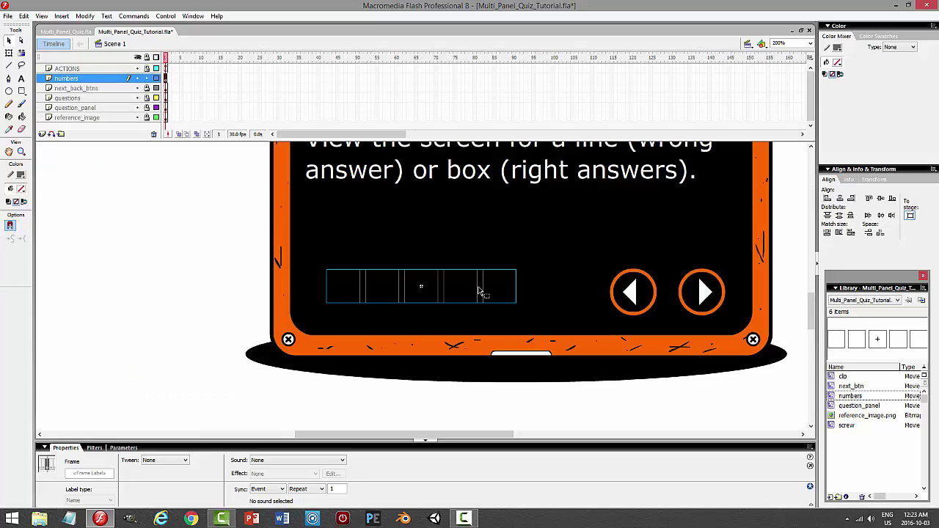
{"action": "left_click_drag", "start_coordinate": [478, 292], "coordinate": [530, 304]}
{"action": "left_click", "coordinate": [419, 314]}
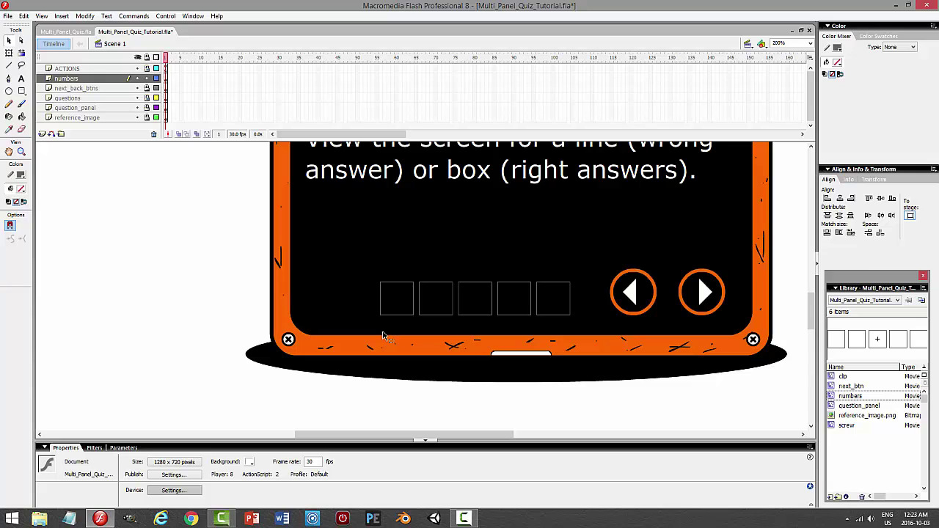
Reopen the numbers clip in place, lock the boxes layer and add a new layer above it.
{"action": "left_click", "coordinate": [477, 283]}
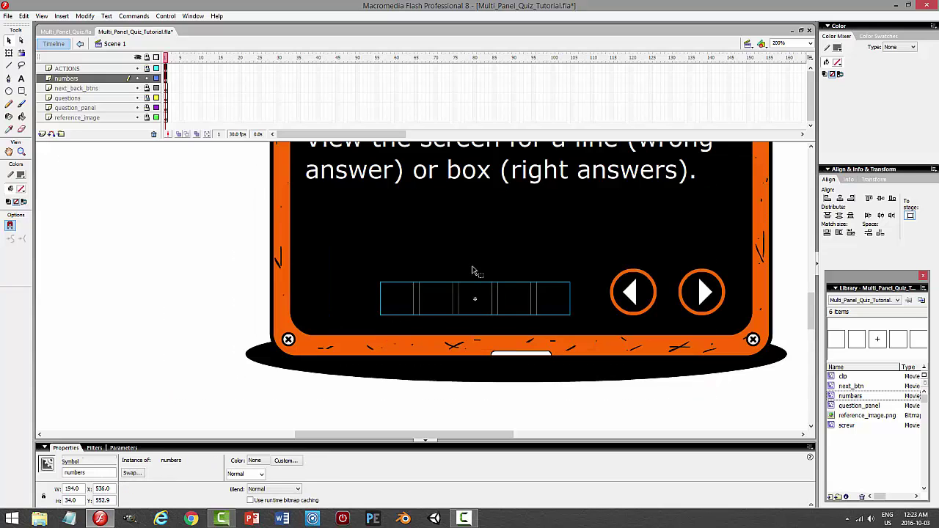
{"action": "double_click", "coordinate": [475, 285]}
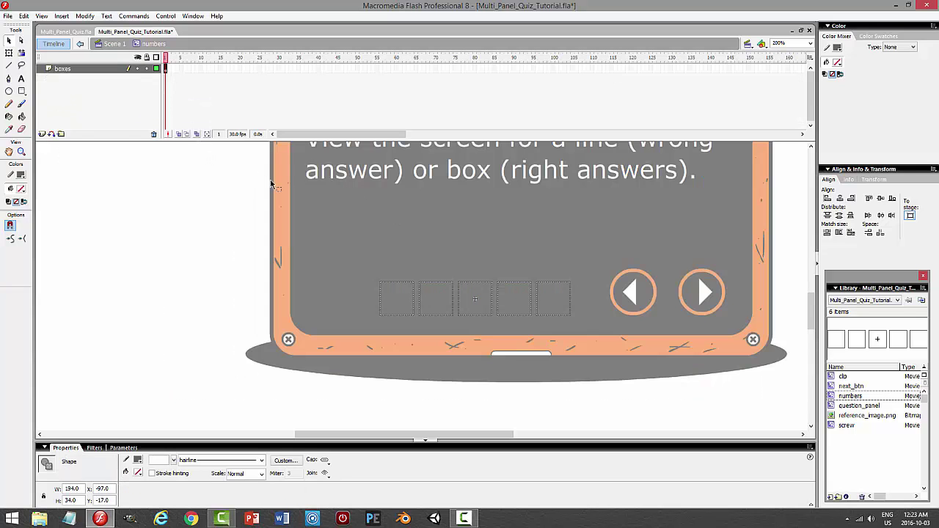
{"action": "left_click", "coordinate": [147, 70]}
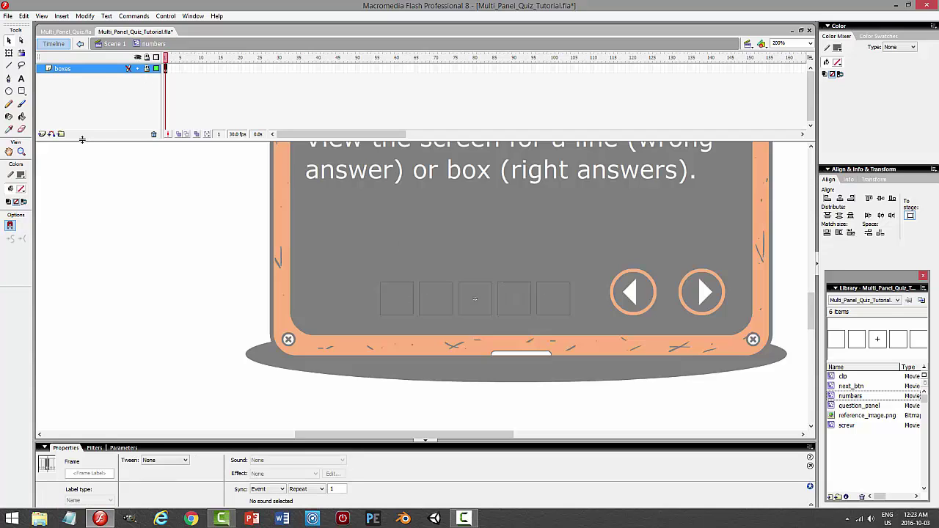
{"action": "left_click", "coordinate": [42, 134]}
Add a white Verdana static text "1" above the first box on the new layer.
{"action": "left_click", "coordinate": [21, 78]}
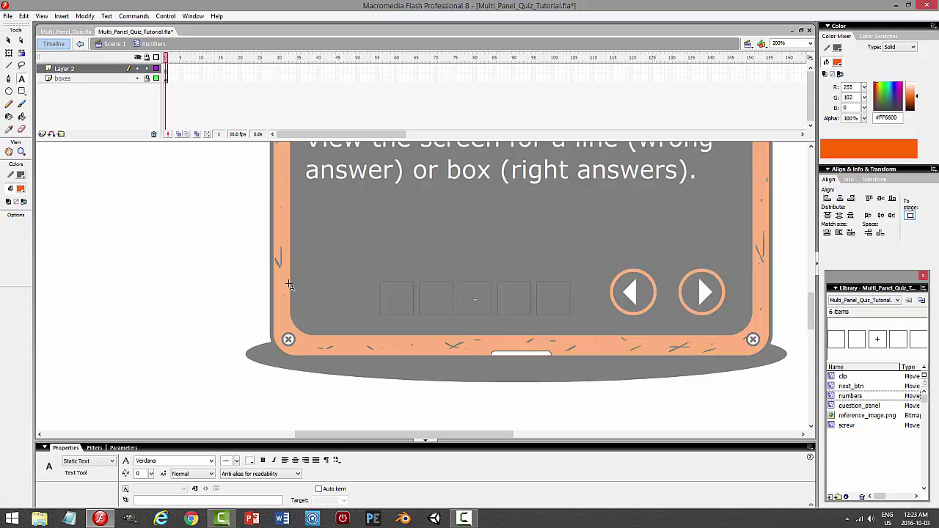
{"action": "left_click", "coordinate": [21, 189]}
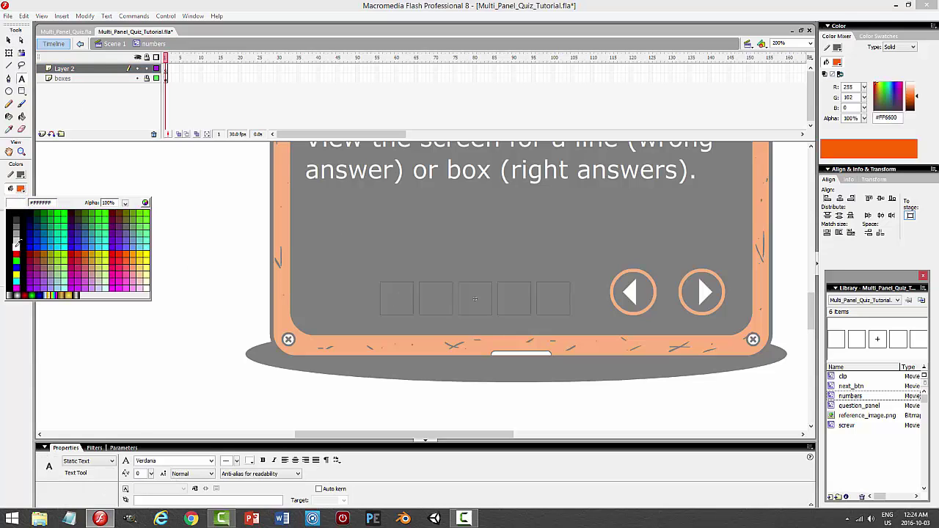
{"action": "left_click", "coordinate": [12, 246]}
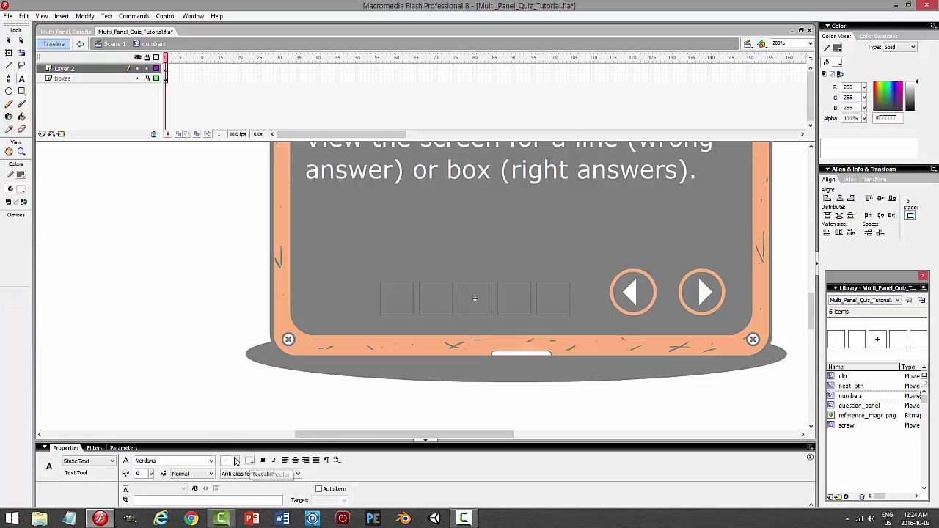
{"action": "left_click", "coordinate": [377, 253]}
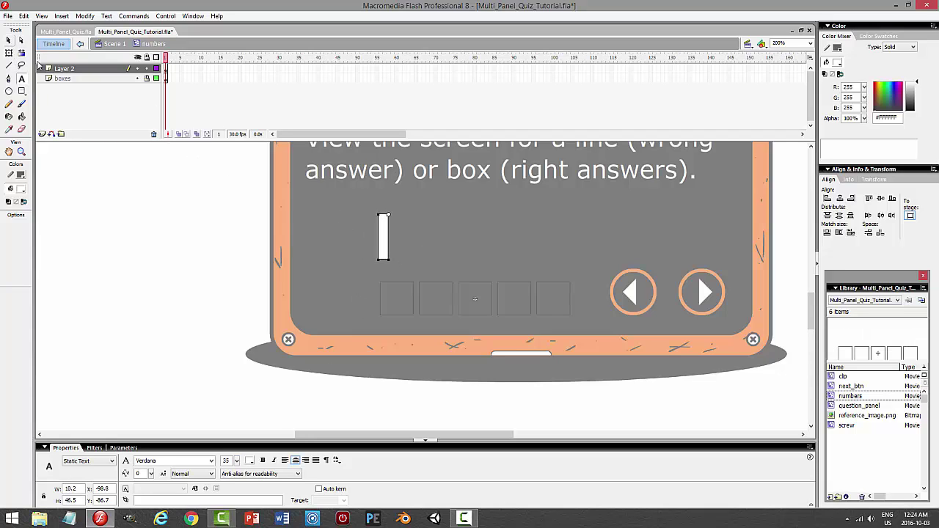
{"action": "type", "text": "1"}
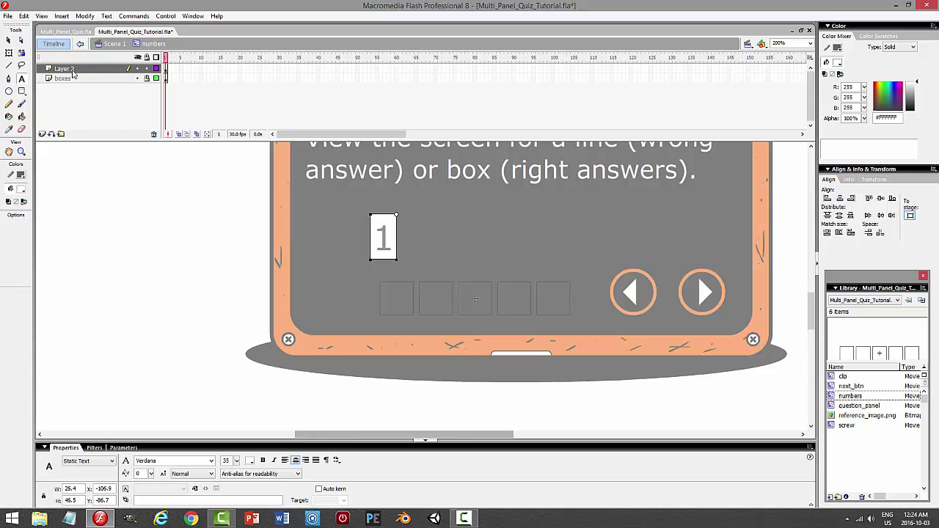
Move the number 1 over the first box and set its font size to 18.
{"action": "left_click", "coordinate": [9, 39]}
{"action": "left_click", "coordinate": [381, 247]}
{"action": "left_click_drag", "start_coordinate": [380, 247], "coordinate": [403, 294]}
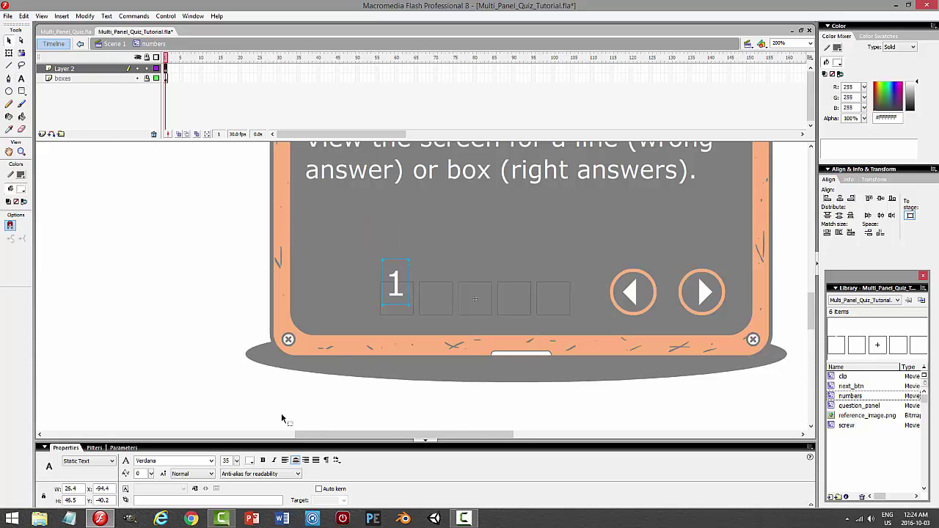
{"action": "double_click", "coordinate": [227, 461]}
{"action": "type", "text": "18"}
{"action": "key", "text": "Return"}
Position the number 1 in the middle of the first box, at about X -88, Y -13.
{"action": "left_click_drag", "start_coordinate": [394, 272], "coordinate": [394, 276]}
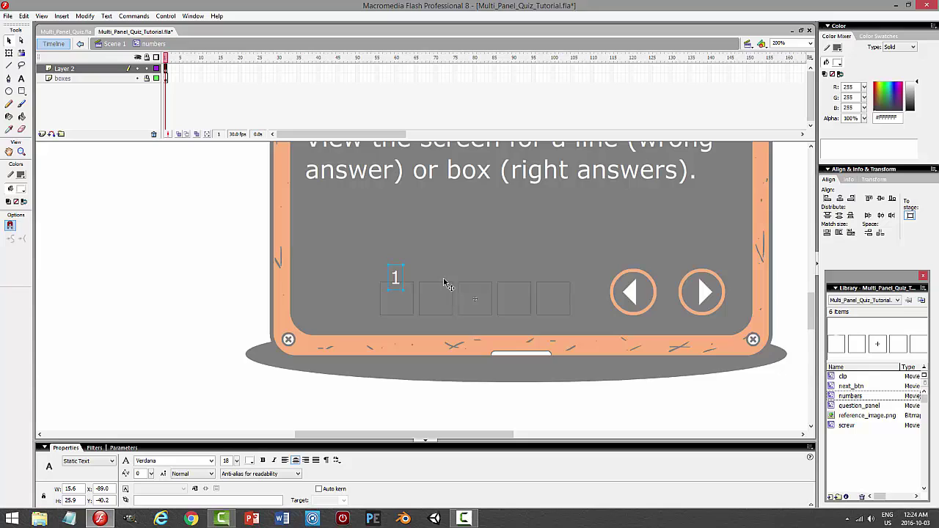
{"action": "key", "text": "shift+Down"}
{"action": "key", "text": "shift+Down"}
{"action": "key", "text": "Down"}
{"action": "key", "text": "Down"}
{"action": "key", "text": "Down"}
{"action": "key", "text": "Down"}
{"action": "key", "text": "Down"}
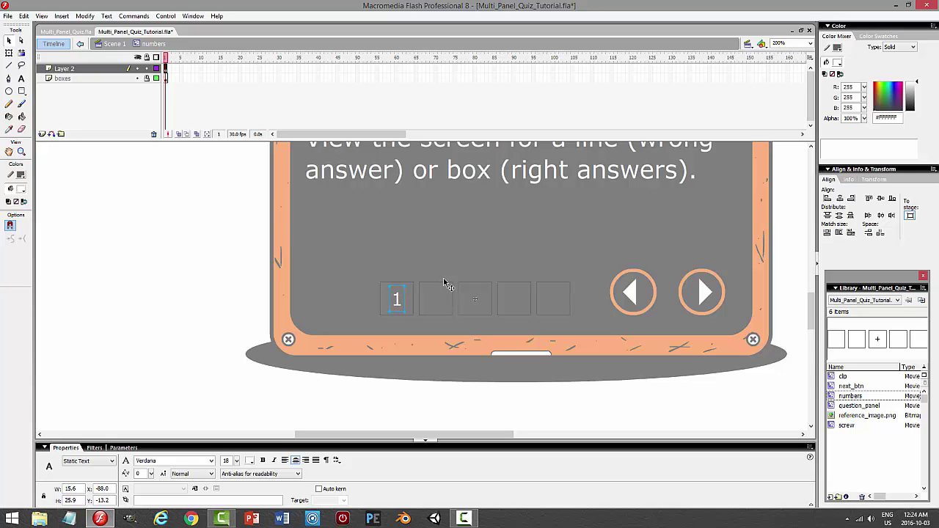
Set the number 1's font size to 20 and recentre it in the first box at X -88.2, Y -14.7.
{"action": "double_click", "coordinate": [228, 461]}
{"action": "type", "text": "20"}
{"action": "key", "text": "Return"}
{"action": "left_click", "coordinate": [400, 305]}
Nudge the number 1 to X -89.7, Y -14.2 in the first box, testing the movie between adjustments.
{"action": "key", "text": "ctrl+Return"}
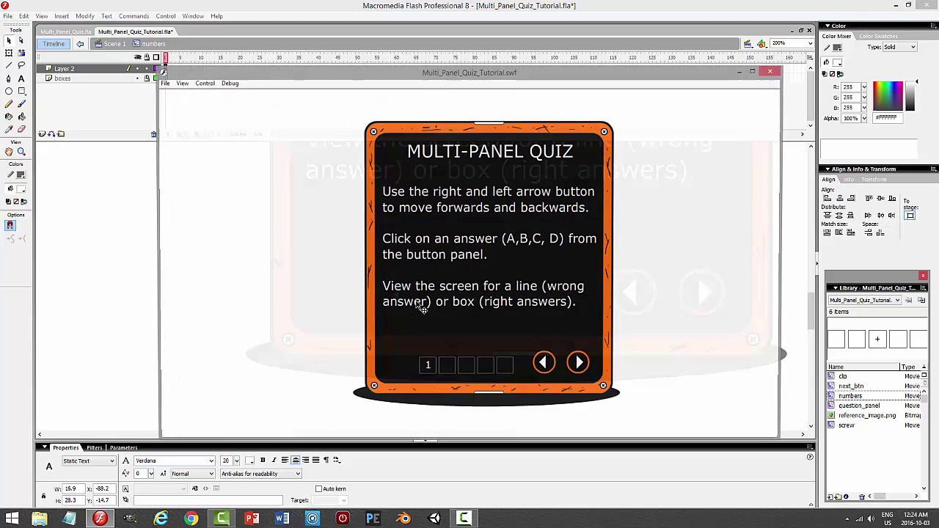
{"action": "left_click", "coordinate": [772, 73]}
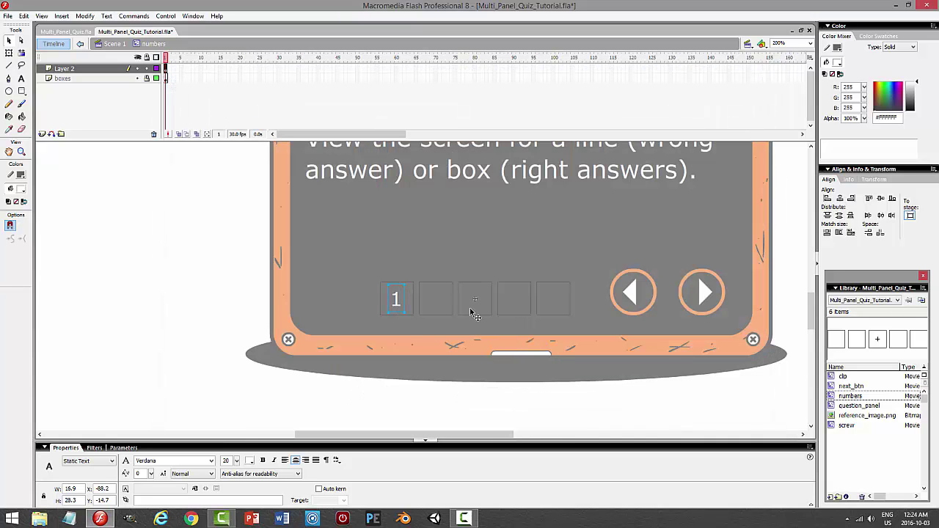
{"action": "key", "text": "ctrl+Return"}
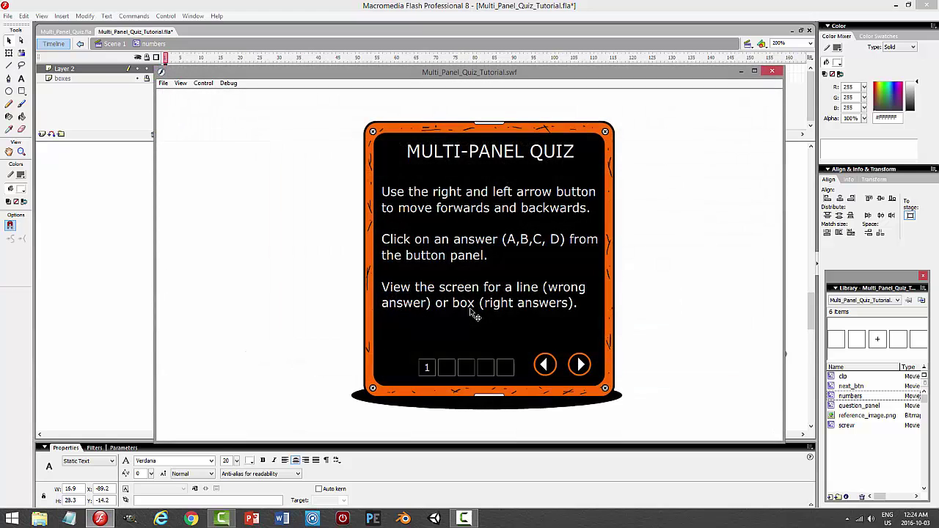
{"action": "left_click", "coordinate": [773, 71]}
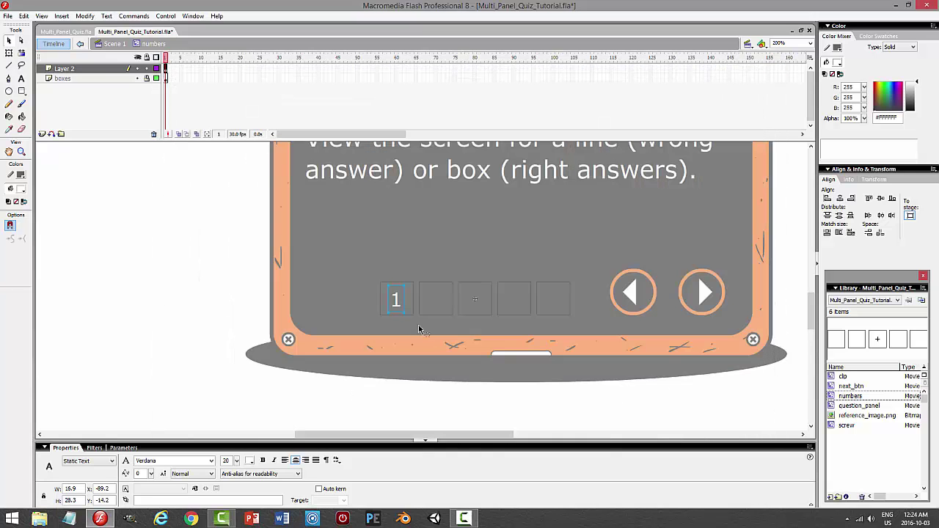
{"action": "key", "text": "ctrl+Return"}
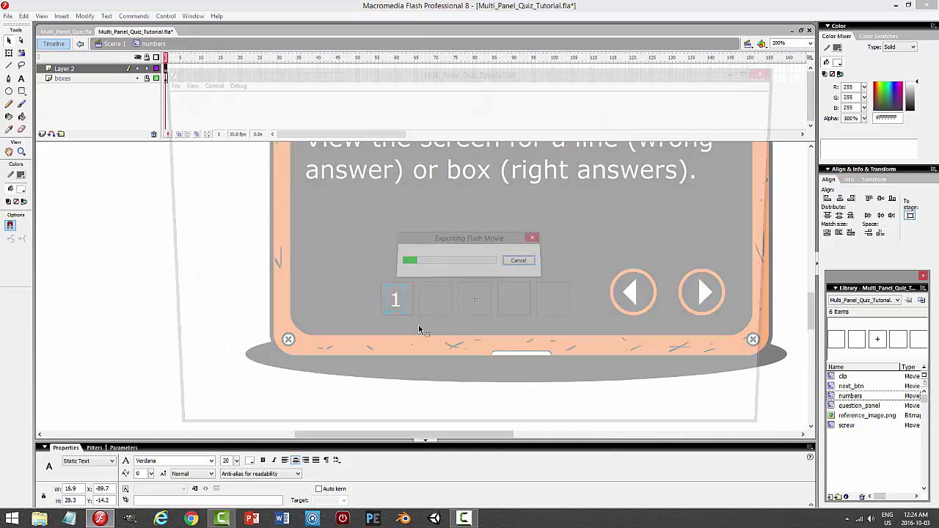
{"action": "left_click", "coordinate": [770, 72]}
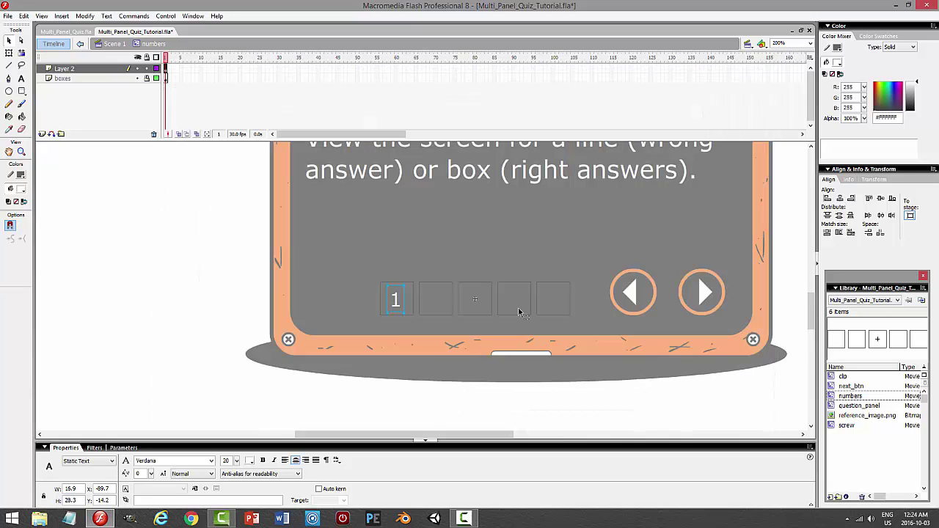
Change the number in the first box to 0.
{"action": "left_click", "coordinate": [21, 79]}
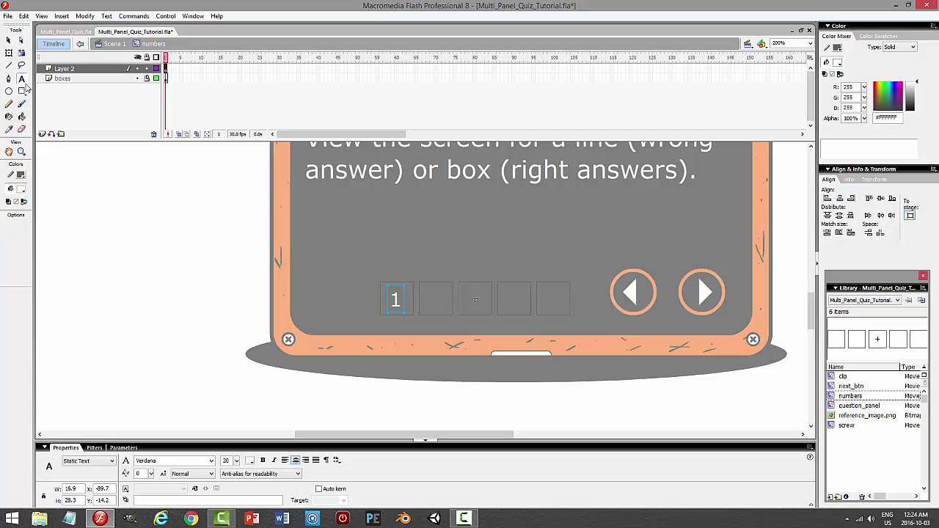
{"action": "left_click_drag", "start_coordinate": [392, 298], "coordinate": [463, 310]}
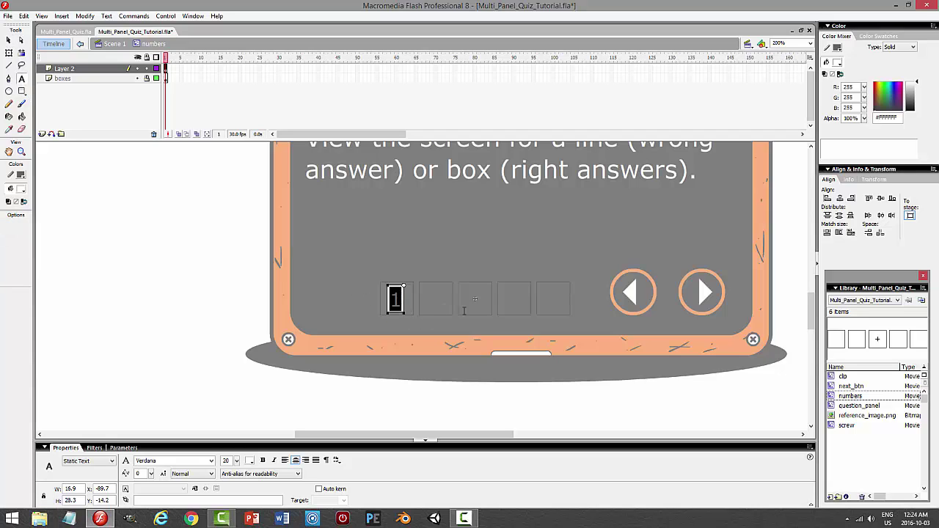
{"action": "type", "text": "0"}
{"action": "left_click", "coordinate": [10, 41]}
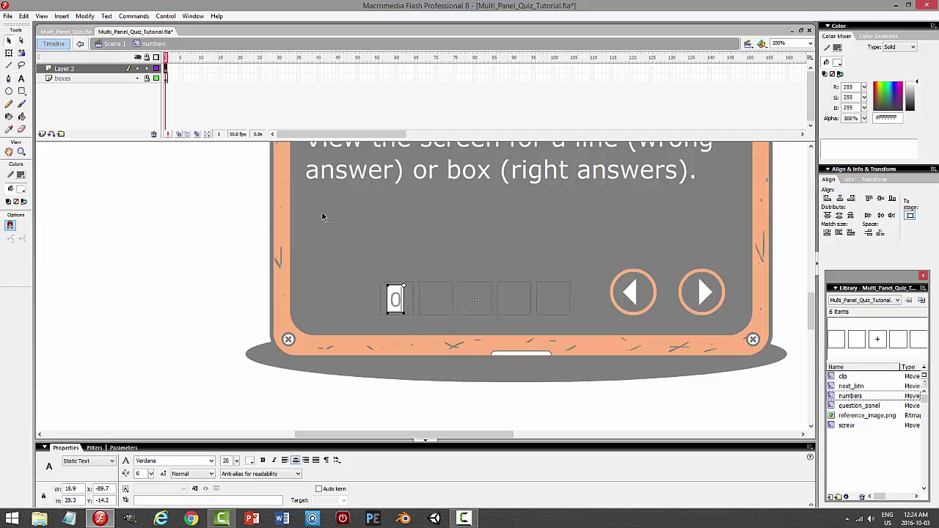
Duplicate the 0 into the second box and nudge the copy to X -48.2, Y -14.2.
{"action": "left_click_drag", "start_coordinate": [401, 305], "coordinate": [440, 303]}
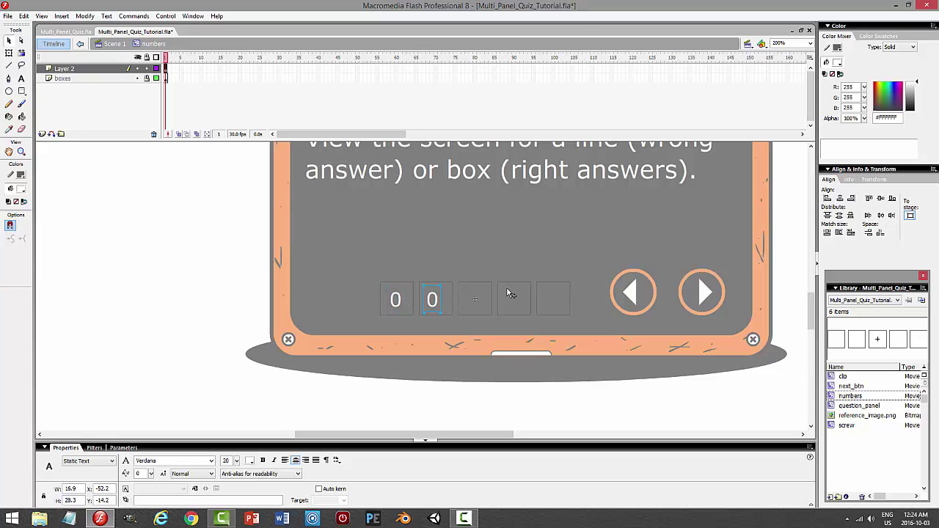
{"action": "key", "text": "Right"}
{"action": "key", "text": "Right"}
{"action": "key", "text": "Right"}
{"action": "key", "text": "Right"}
{"action": "key", "text": "Left"}
Change the second box's number to 1, test the movie, and nudge the number to X -49.2.
{"action": "left_click", "coordinate": [21, 79]}
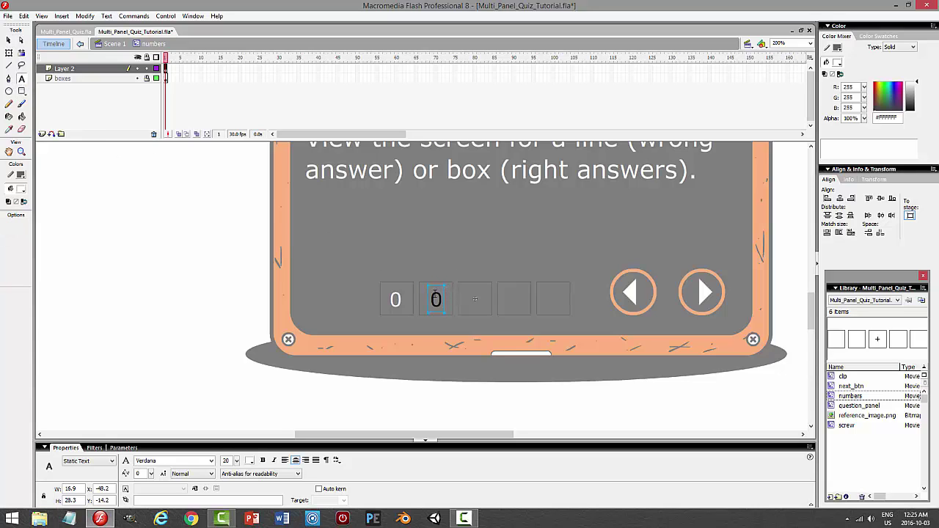
{"action": "double_click", "coordinate": [441, 291]}
{"action": "type", "text": "1"}
{"action": "left_click", "coordinate": [9, 40]}
{"action": "key", "text": "ctrl+Return"}
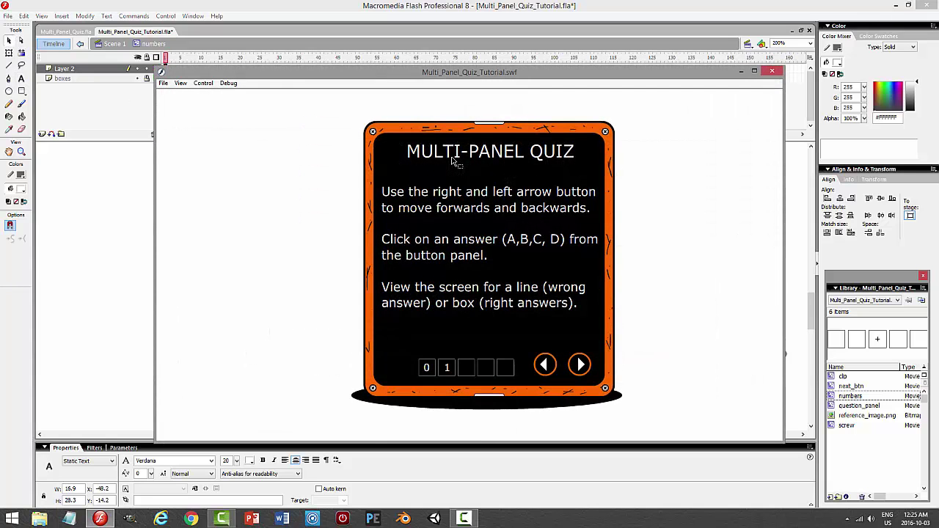
{"action": "left_click", "coordinate": [771, 71]}
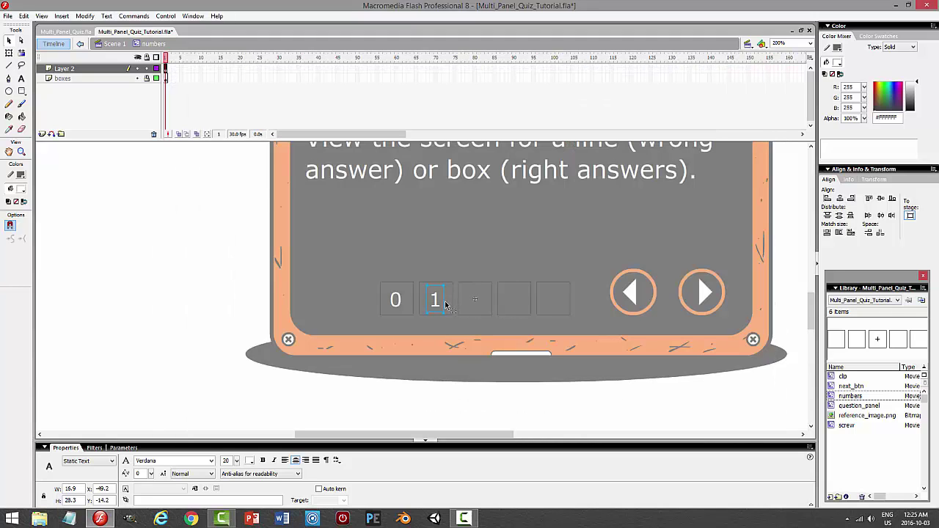
Duplicate the 1 into the third box, change the copy to 2, and centre it at X -9.8.
{"action": "left_click_drag", "start_coordinate": [454, 305], "coordinate": [506, 322]}
{"action": "left_click", "coordinate": [21, 78]}
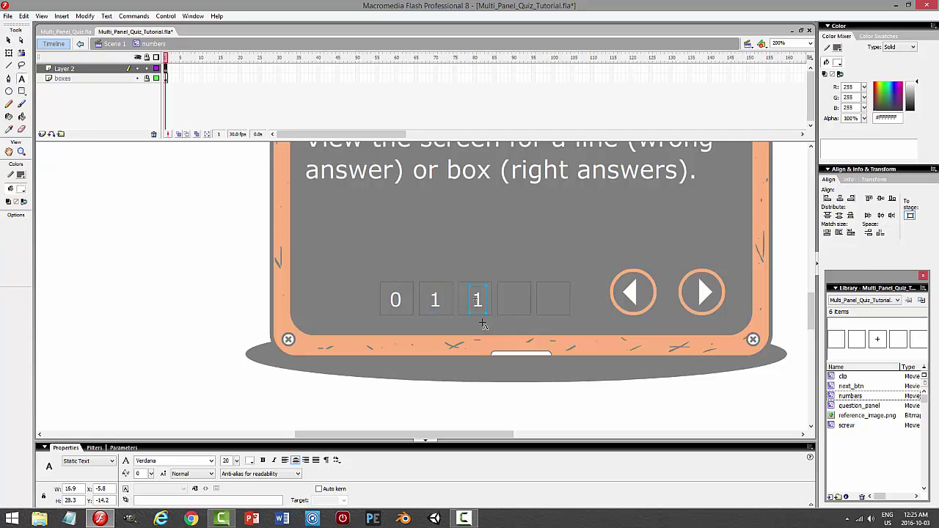
{"action": "left_click", "coordinate": [475, 300]}
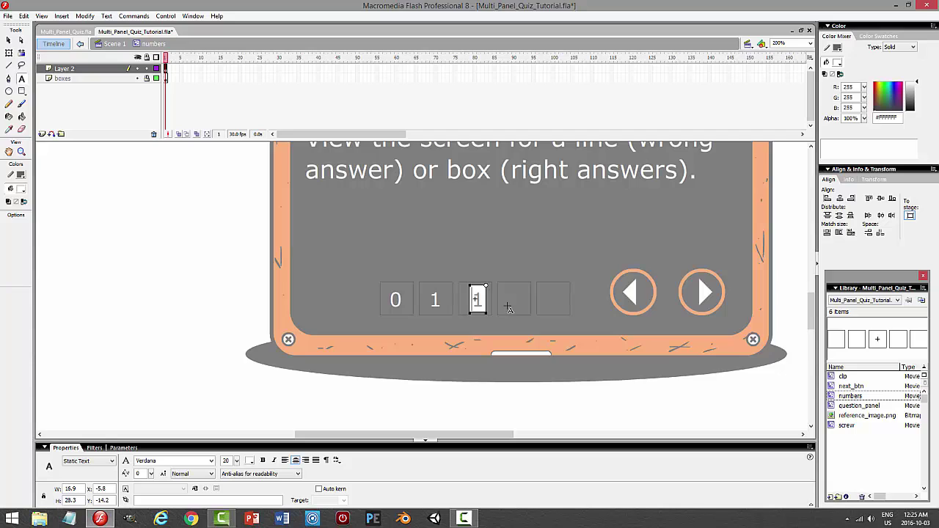
{"action": "type", "text": "2"}
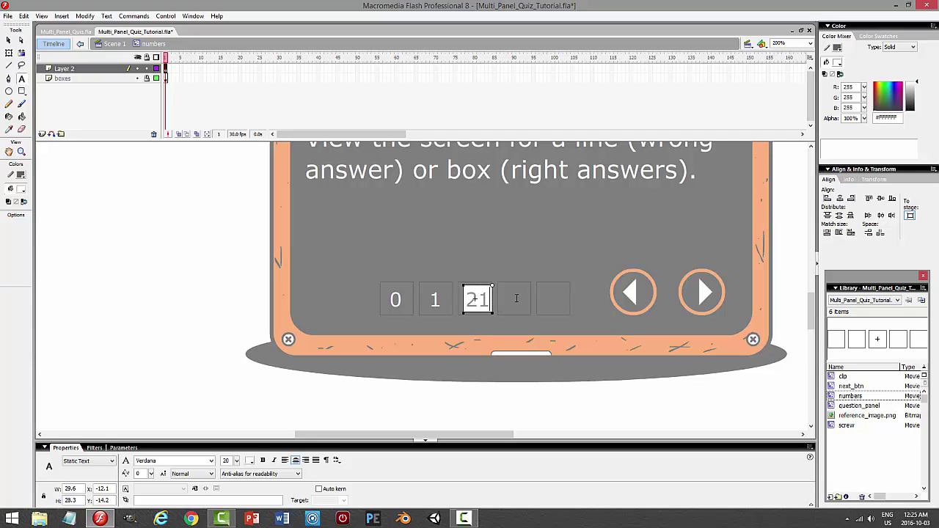
{"action": "key", "text": "Delete"}
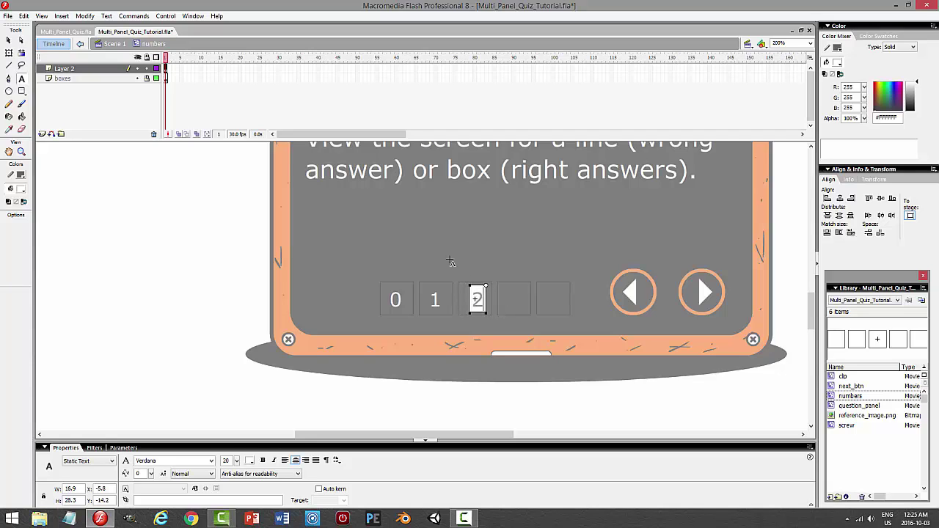
{"action": "left_click", "coordinate": [9, 41]}
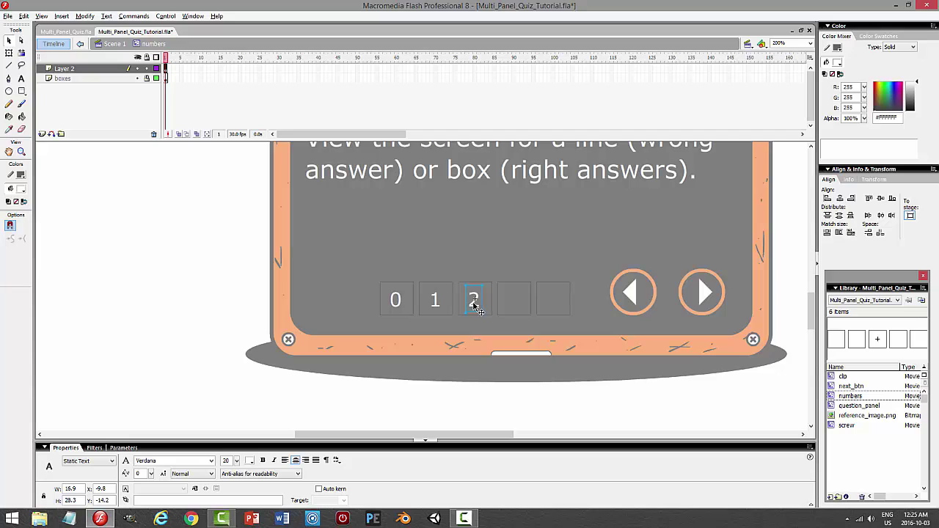
Duplicate the 2 into the fourth and fifth boxes and change the copies to 3 and 4.
{"action": "left_click_drag", "start_coordinate": [476, 306], "coordinate": [552, 302]}
{"action": "left_click", "coordinate": [21, 79]}
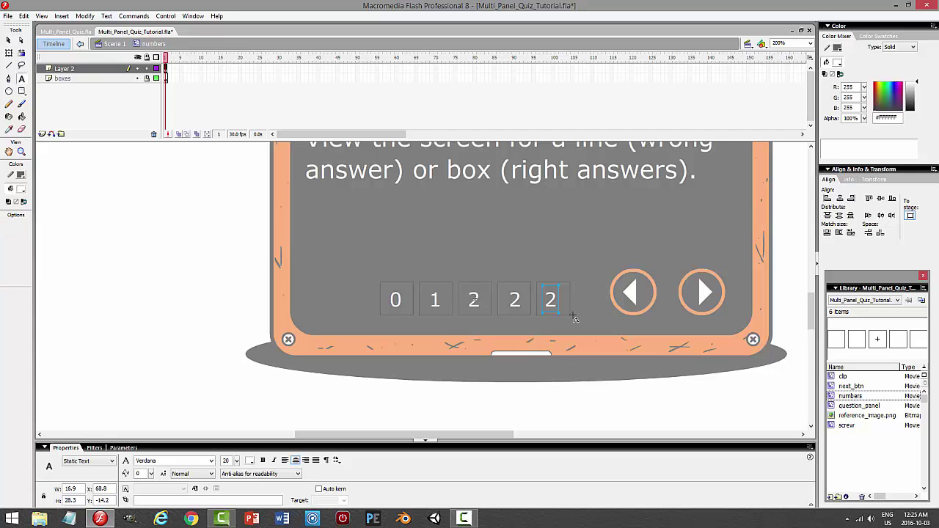
{"action": "left_click", "coordinate": [519, 299]}
{"action": "double_click", "coordinate": [513, 299]}
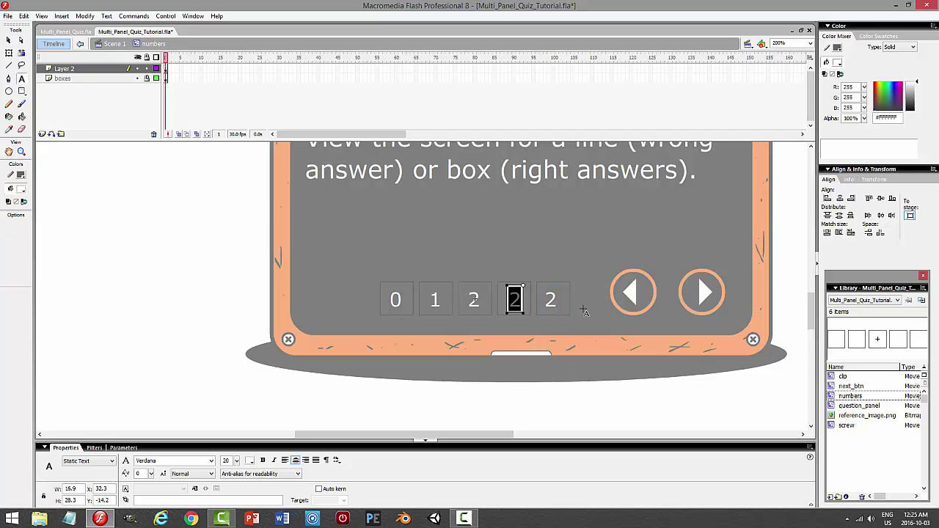
{"action": "type", "text": "3"}
{"action": "double_click", "coordinate": [552, 299]}
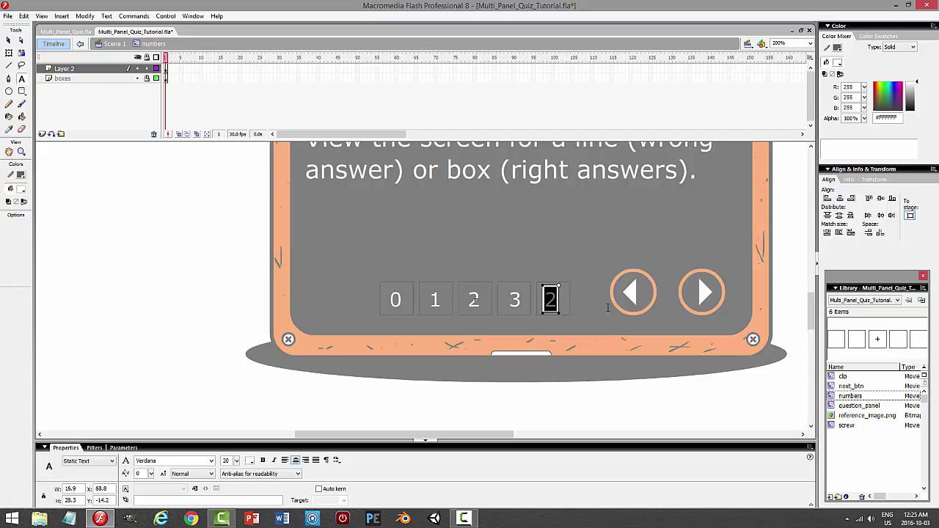
{"action": "type", "text": "4"}
{"action": "left_click", "coordinate": [9, 42]}
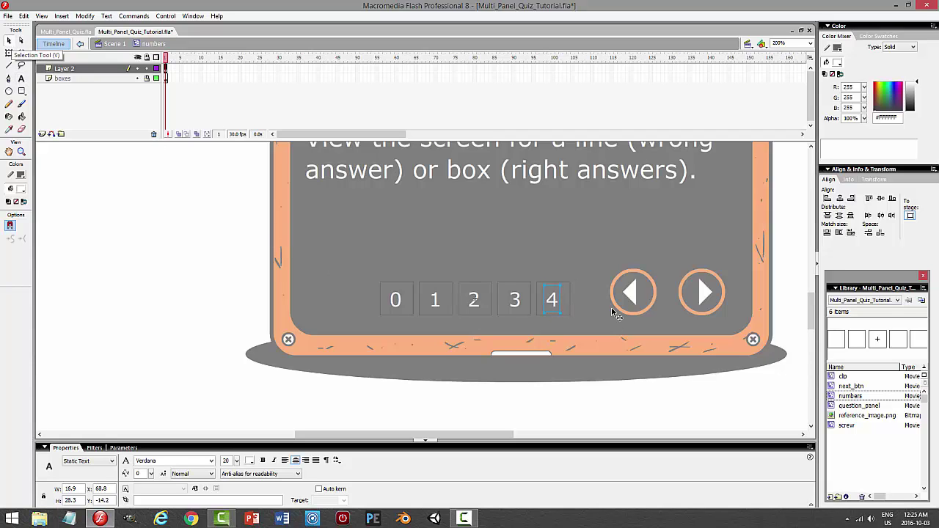
Nudge the 4 to X 71.8 in the fifth box and test the movie.
{"action": "key", "text": "Right"}
{"action": "key", "text": "ctrl+Return"}
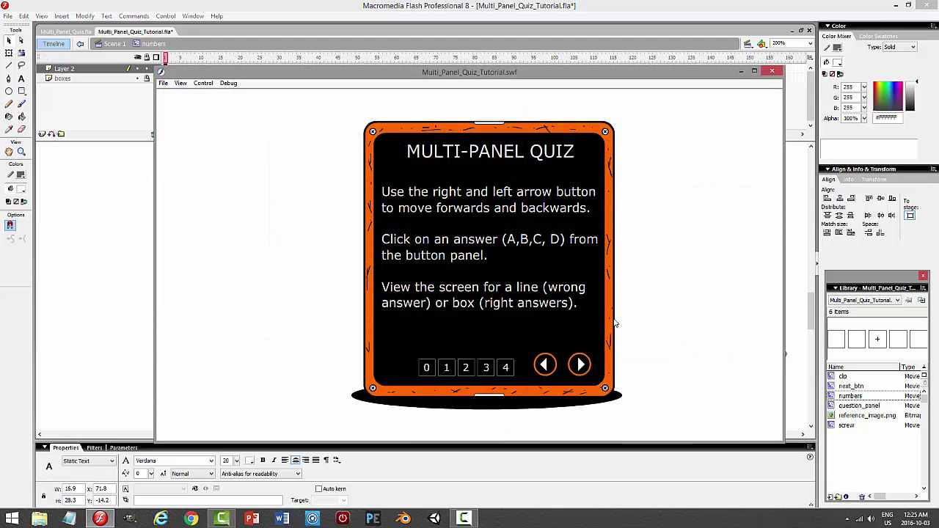
{"action": "left_click", "coordinate": [772, 71]}
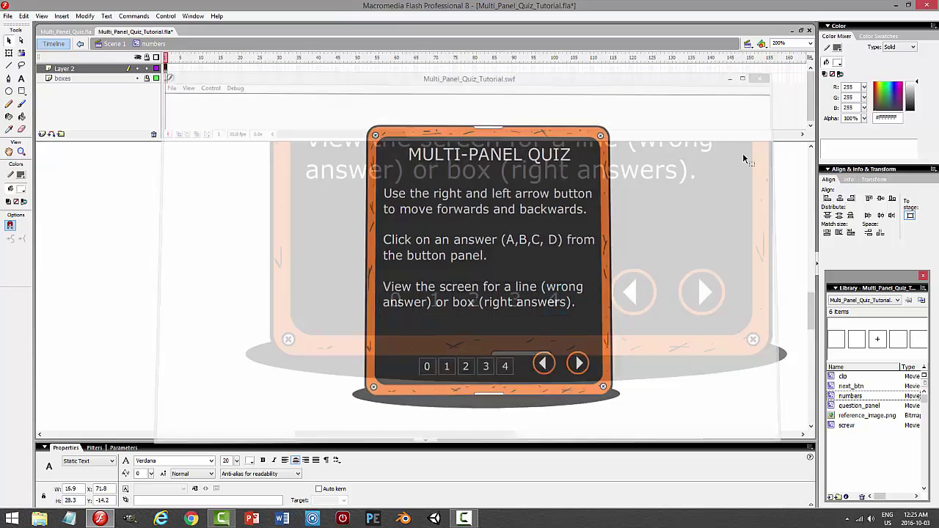
Return to Scene 1 to check the numbered row on the panel, and reopen the numbers clip.
{"action": "left_click", "coordinate": [107, 45]}
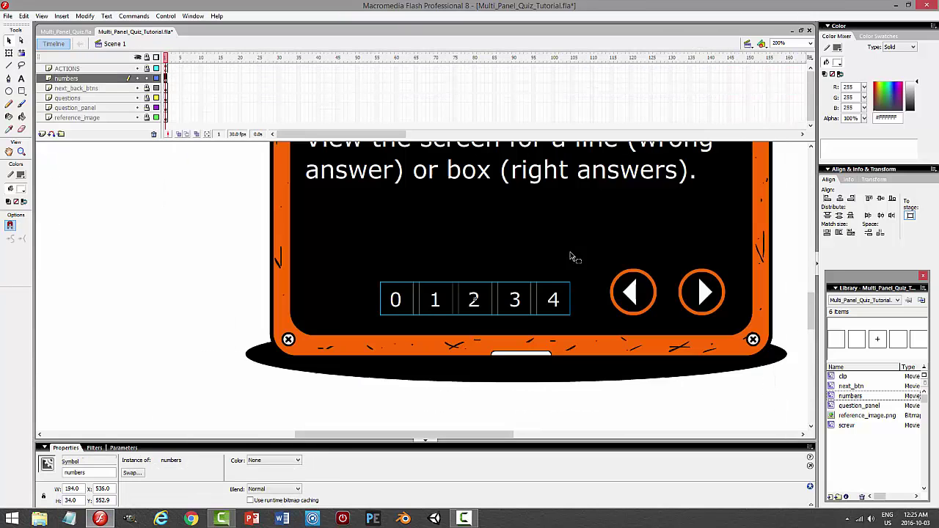
{"action": "left_click", "coordinate": [414, 291]}
{"action": "left_click", "coordinate": [528, 287]}
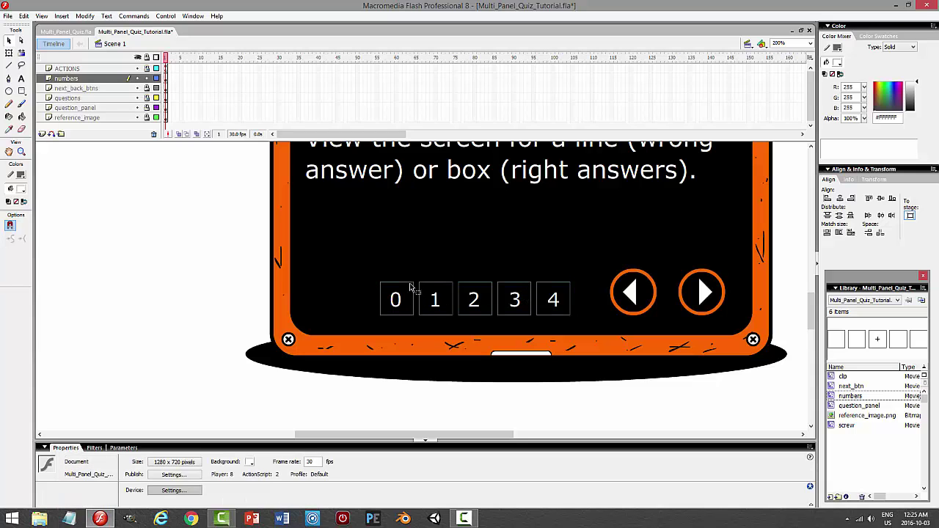
{"action": "left_click", "coordinate": [413, 289]}
{"action": "double_click", "coordinate": [334, 231]}
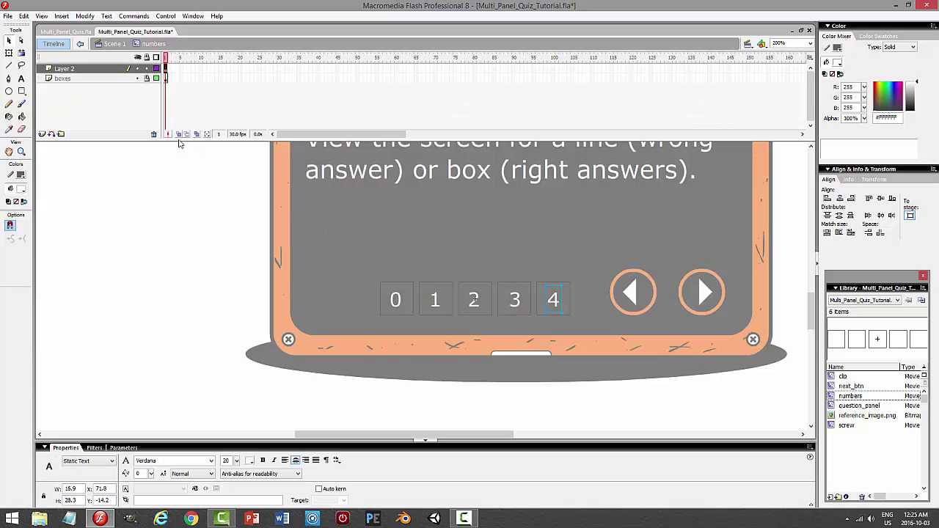
Rename the layer holding the digits as "numbers".
{"action": "double_click", "coordinate": [99, 69]}
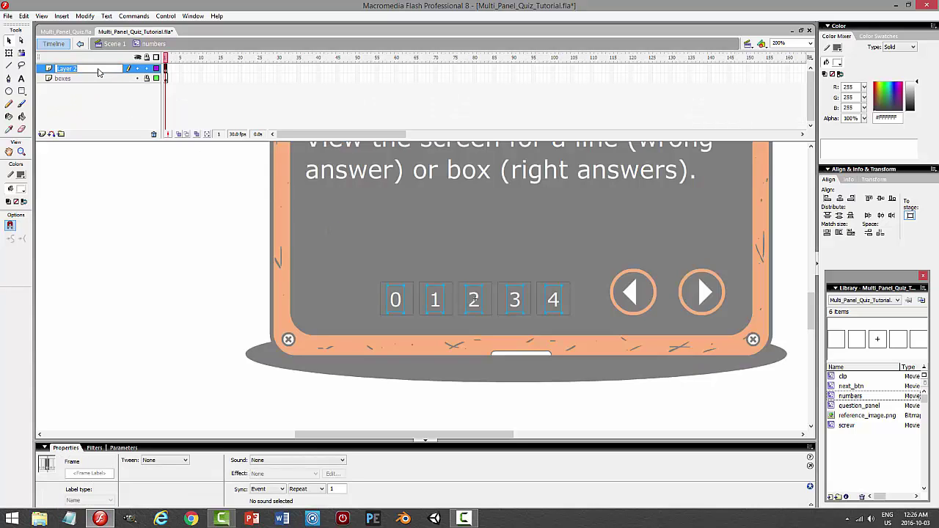
{"action": "type", "text": "numbers"}
{"action": "key", "text": "Return"}
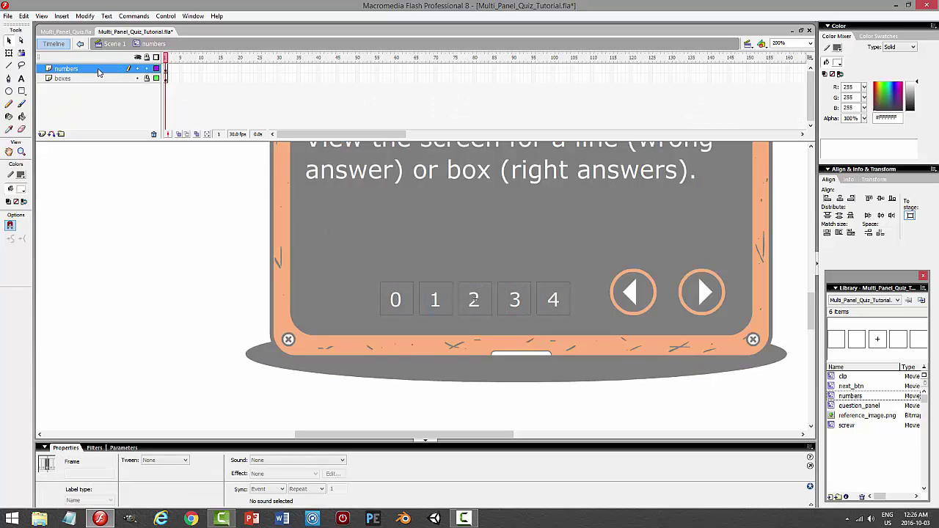
Add a new layer above the numbers layer and name it "ACTIONS".
{"action": "left_click", "coordinate": [42, 134]}
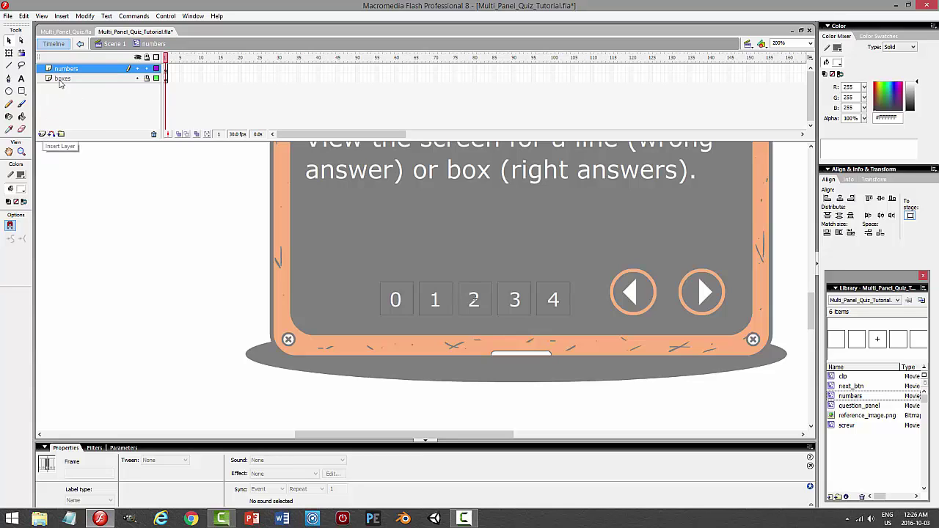
{"action": "double_click", "coordinate": [77, 70]}
{"action": "type", "text": "Ac"}
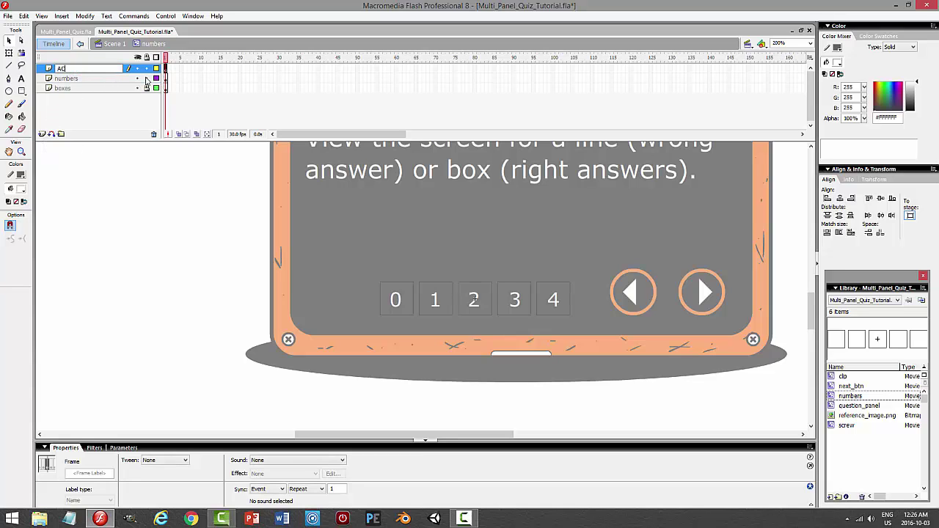
{"action": "type", "text": "TIONS"}
{"action": "key", "text": "Return"}
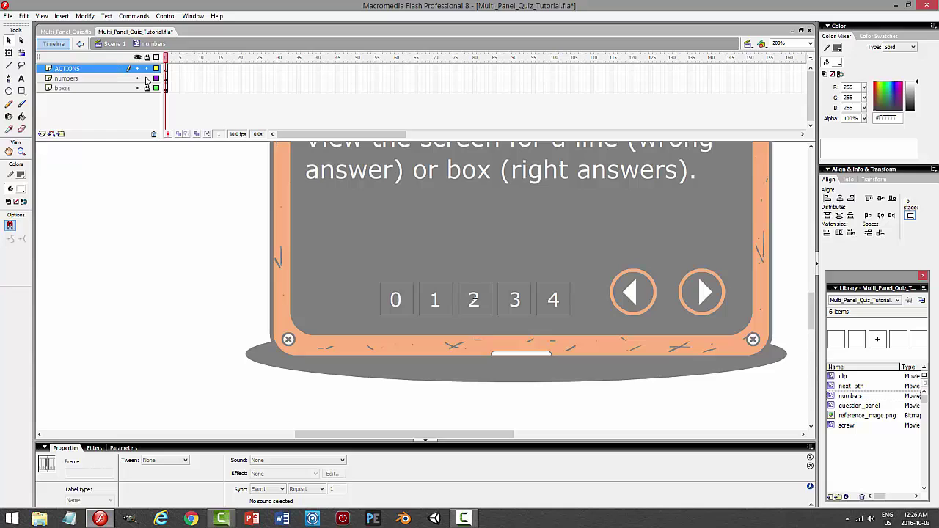
Add the script stop(); to frame 1 of the ACTIONS layer.
{"action": "left_click", "coordinate": [164, 68]}
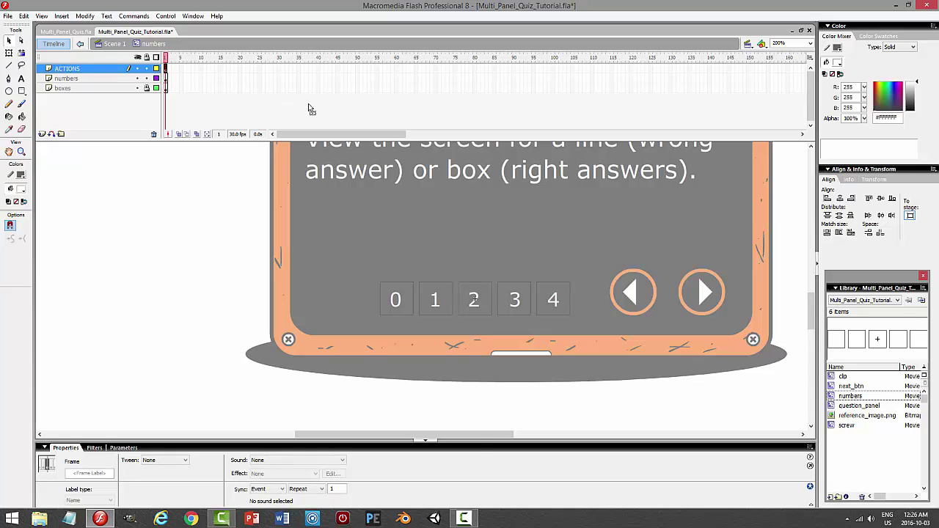
{"action": "key", "text": "F9"}
{"action": "type", "text": "stop"}
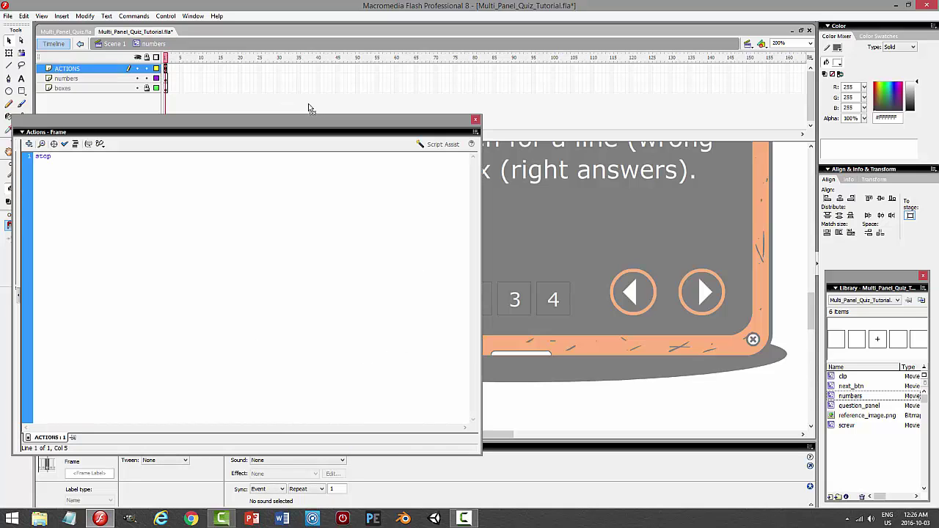
{"action": "type", "text": "();"}
{"action": "key", "text": "F9"}
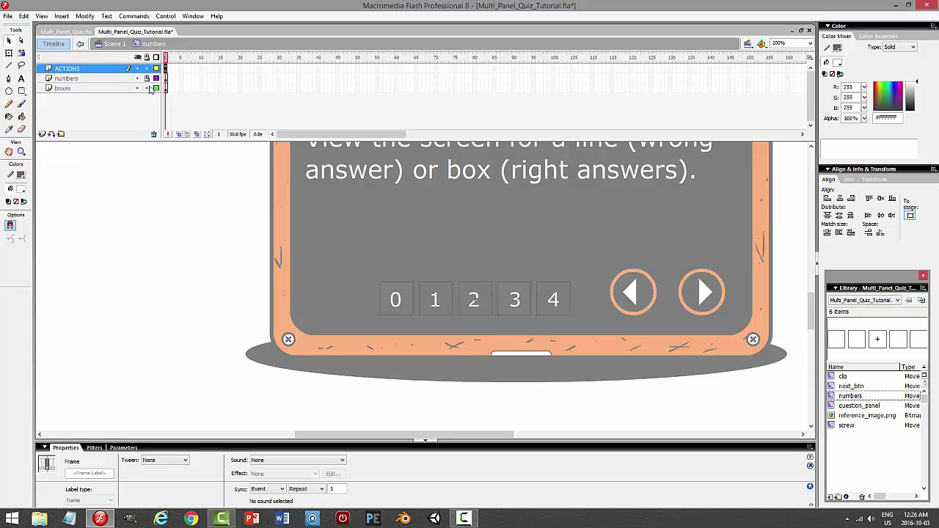
Fill the box numbered 0 on the boxes layer with lime green #99FF00 using the Paint Bucket tool.
{"action": "left_click", "coordinate": [147, 88]}
{"action": "key", "text": "ctrl+a"}
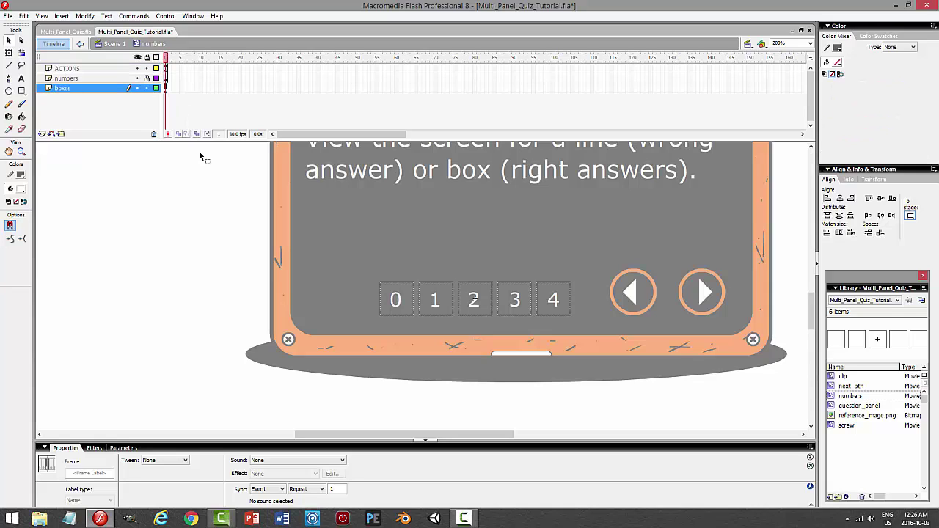
{"action": "left_click", "coordinate": [180, 227]}
{"action": "left_click", "coordinate": [21, 117]}
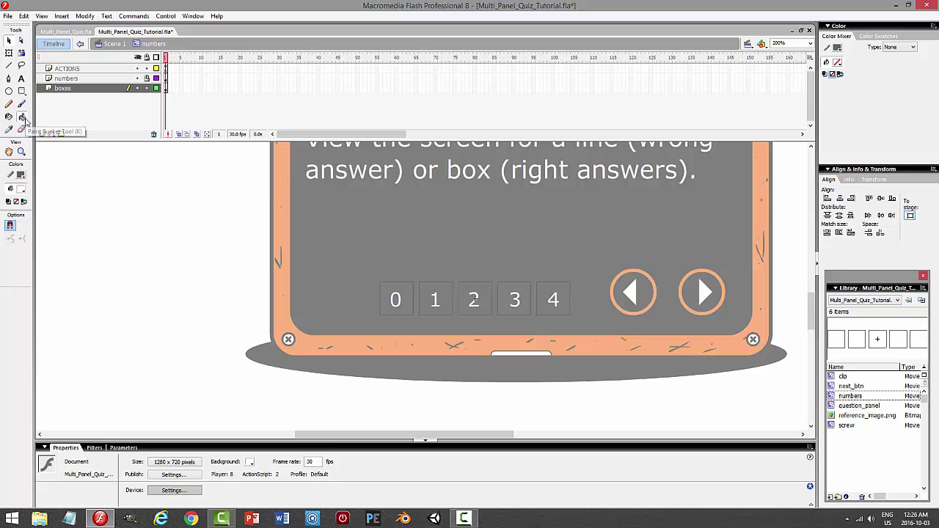
{"action": "left_click", "coordinate": [20, 189]}
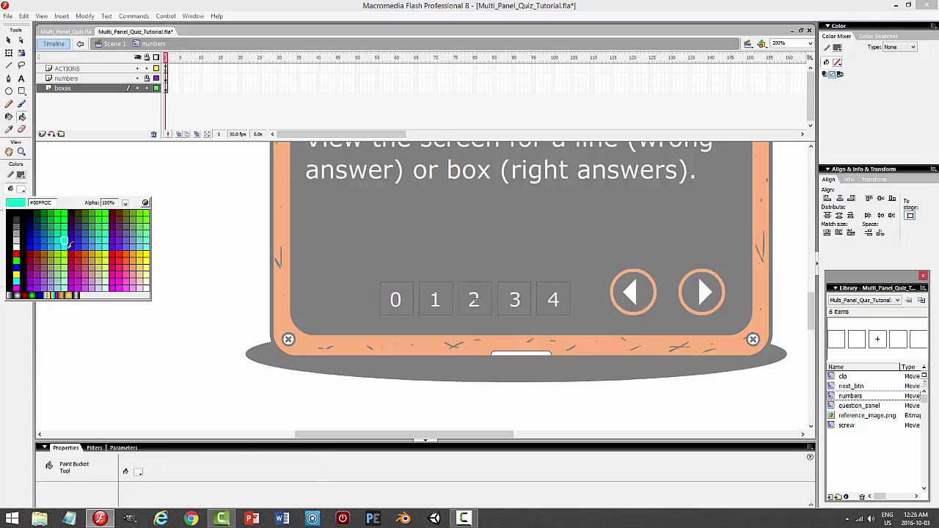
{"action": "left_click", "coordinate": [66, 253]}
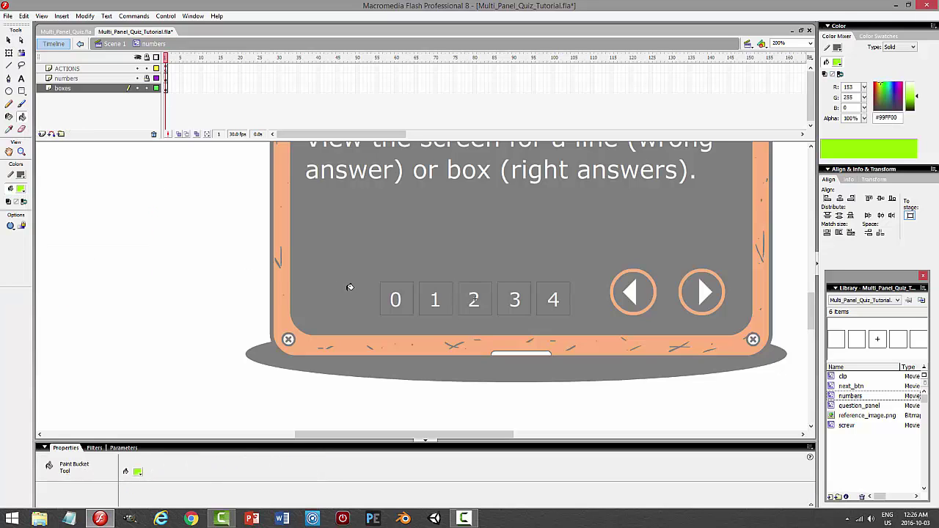
{"action": "left_click", "coordinate": [399, 286]}
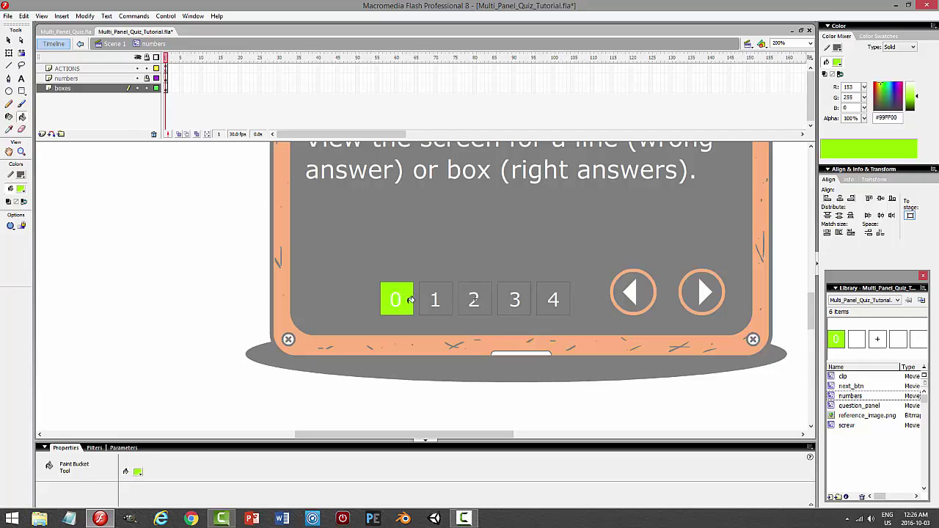
{"action": "key", "text": "v"}
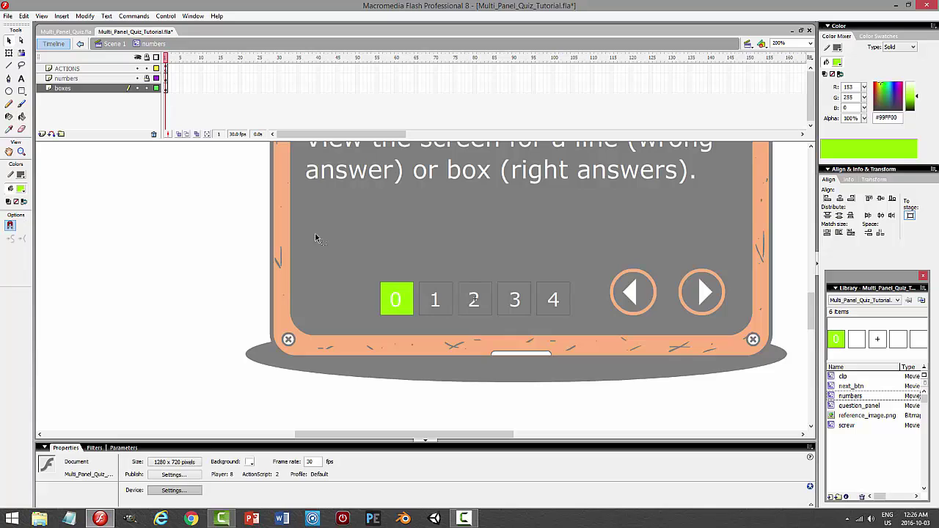
Set the green fill of box 0 to 50% alpha and test the movie to check the look.
{"action": "left_click", "coordinate": [440, 290]}
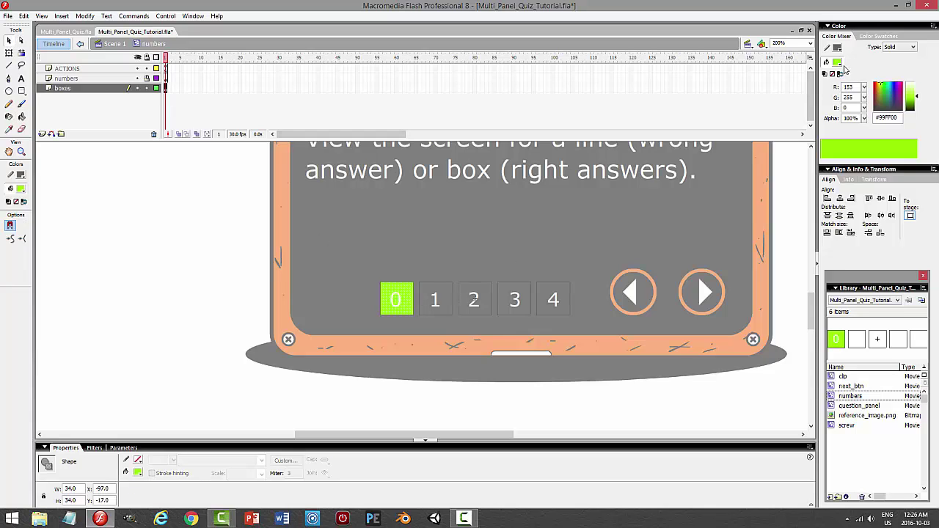
{"action": "left_click", "coordinate": [851, 118]}
{"action": "key", "text": "Return"}
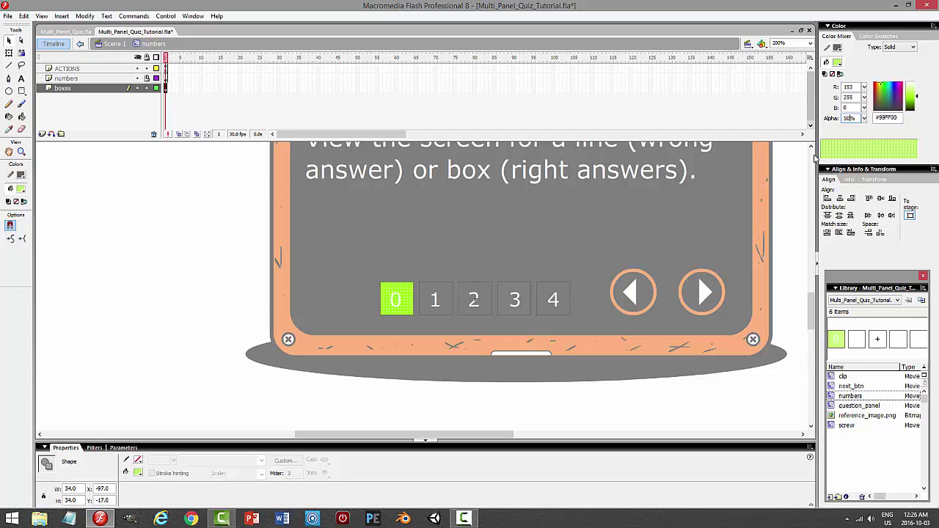
{"action": "left_click", "coordinate": [490, 247]}
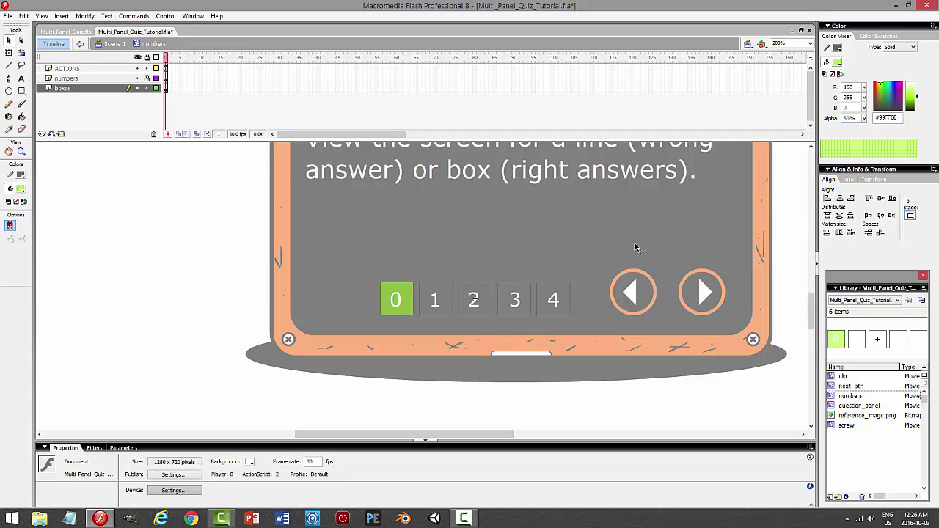
{"action": "key", "text": "ctrl+Return"}
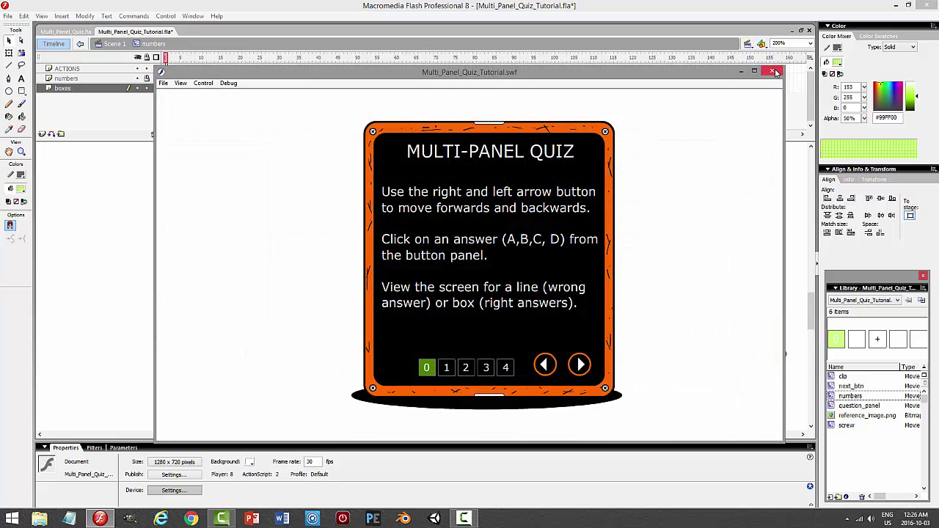
{"action": "left_click", "coordinate": [774, 71]}
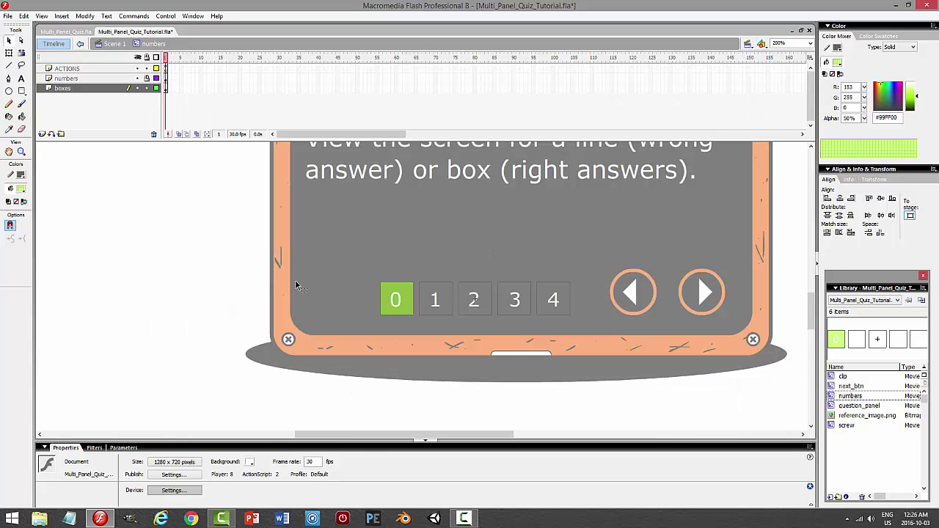
Extend all three layers to frame 5 and copy the ACTIONS layer's stop keyframe onto frames 2 through 5.
{"action": "left_click", "coordinate": [168, 69]}
{"action": "left_click", "coordinate": [170, 89]}
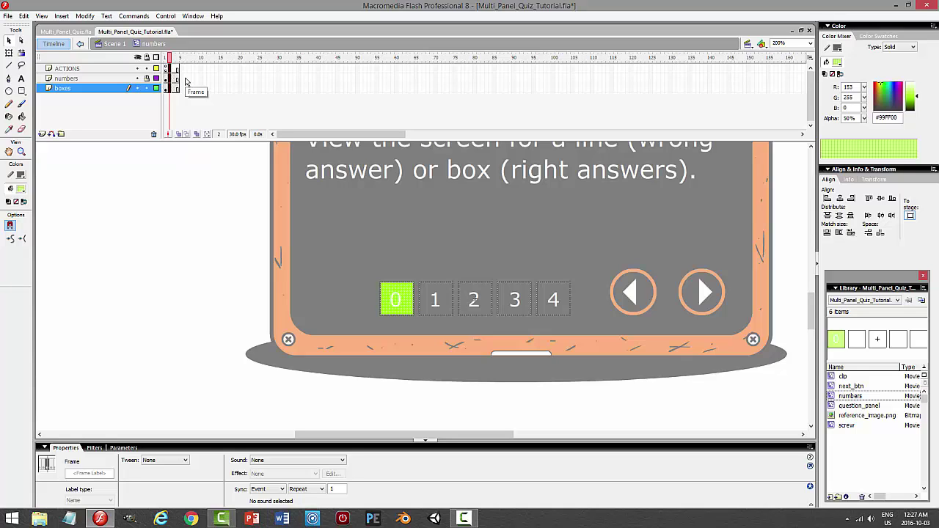
{"action": "left_click", "coordinate": [167, 69]}
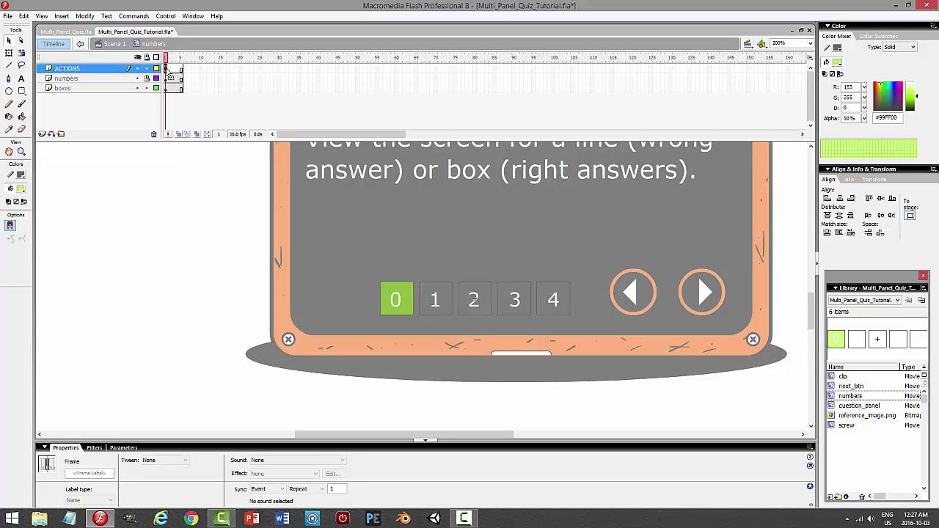
{"action": "left_click", "coordinate": [169, 69]}
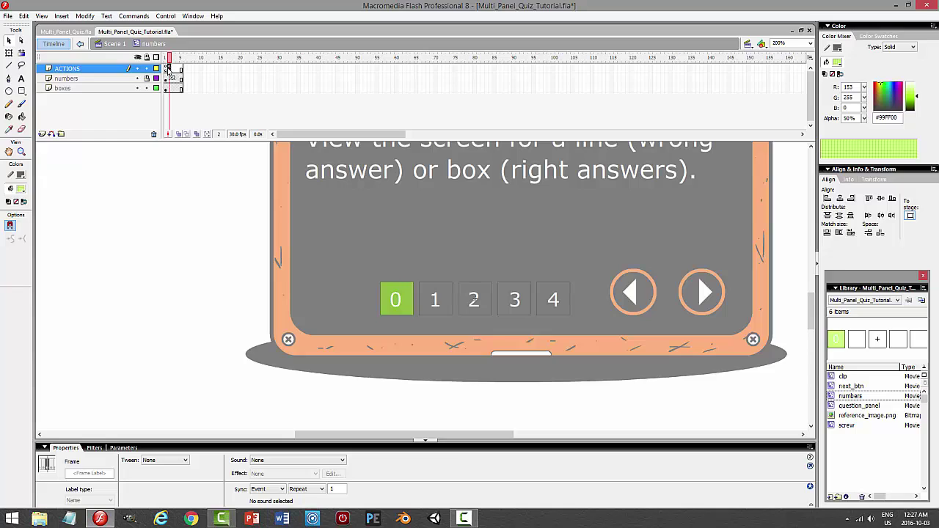
{"action": "left_click", "coordinate": [174, 70]}
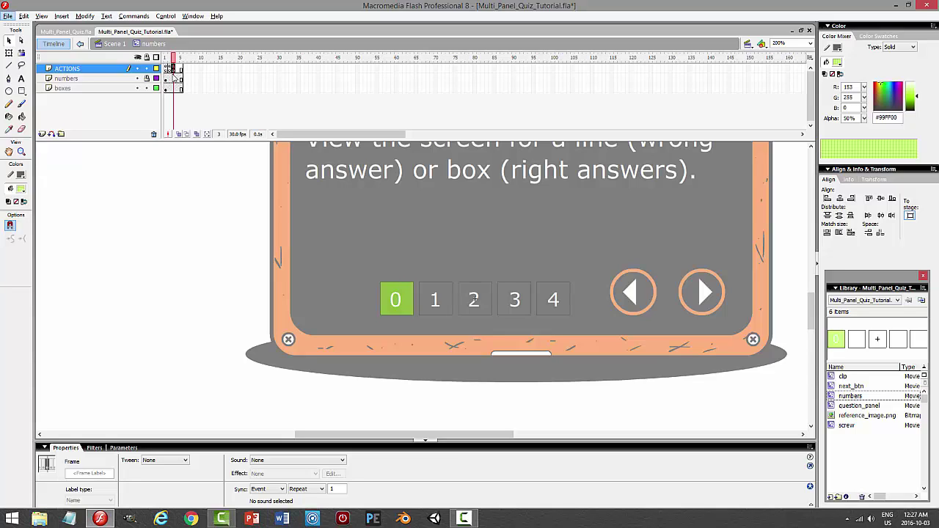
{"action": "left_click", "coordinate": [180, 70]}
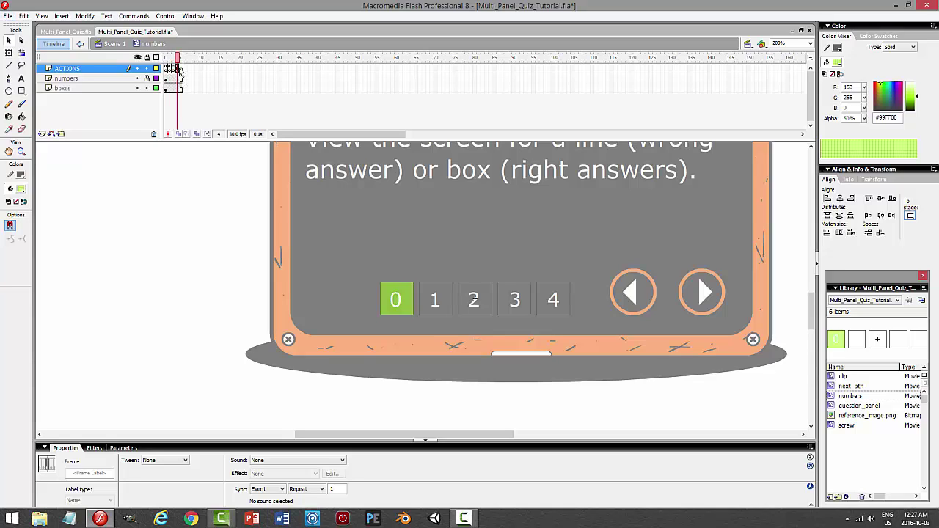
{"action": "left_click", "coordinate": [181, 70]}
Add a keyframe at frame 2 of the boxes layer, replacing the green fill of box 0 with one in box 1.
{"action": "left_click", "coordinate": [171, 89]}
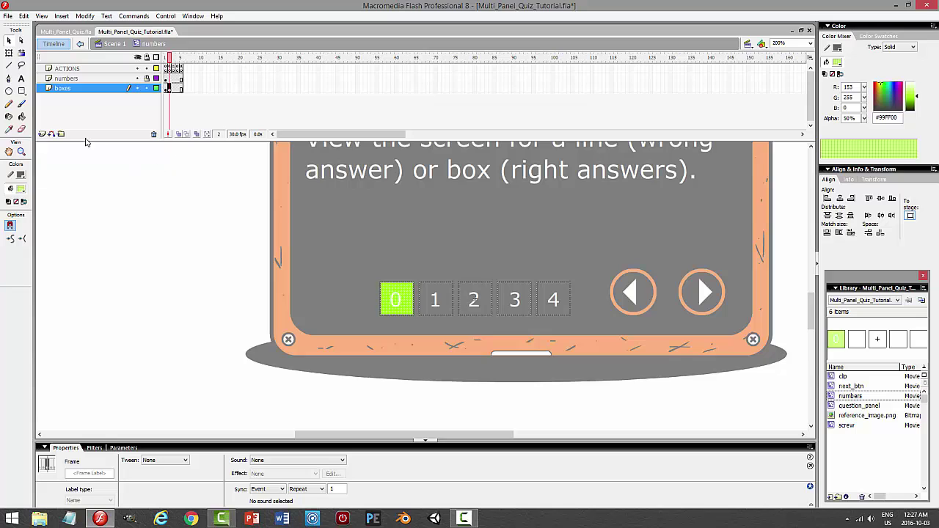
{"action": "left_click", "coordinate": [160, 220]}
{"action": "left_click", "coordinate": [403, 291]}
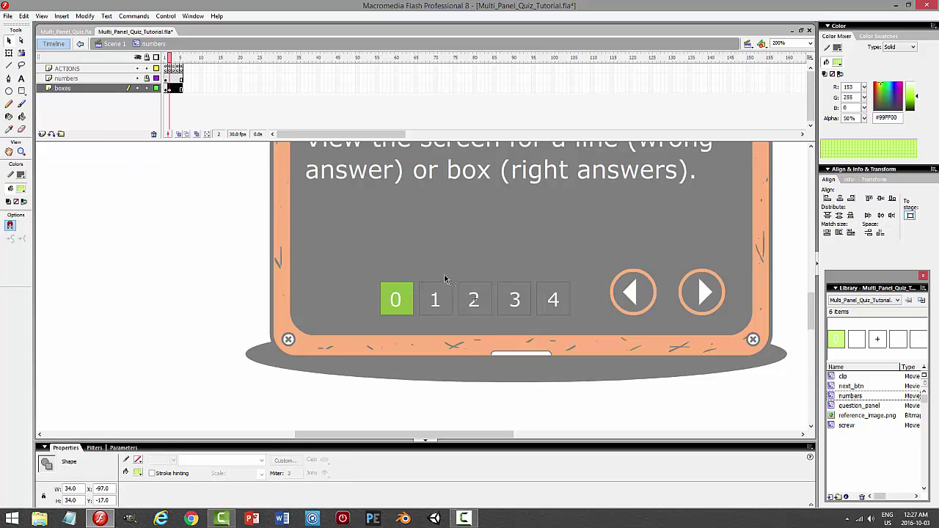
{"action": "left_click", "coordinate": [444, 273]}
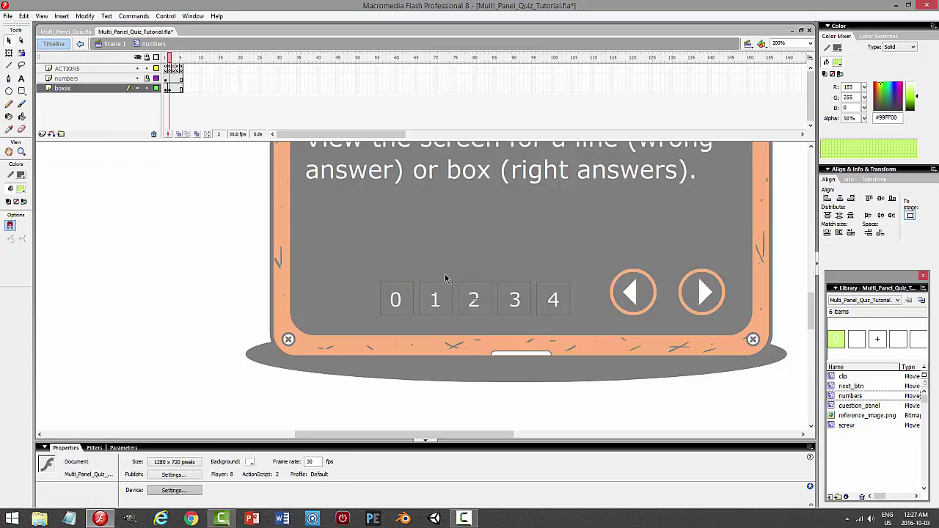
{"action": "left_click", "coordinate": [22, 117]}
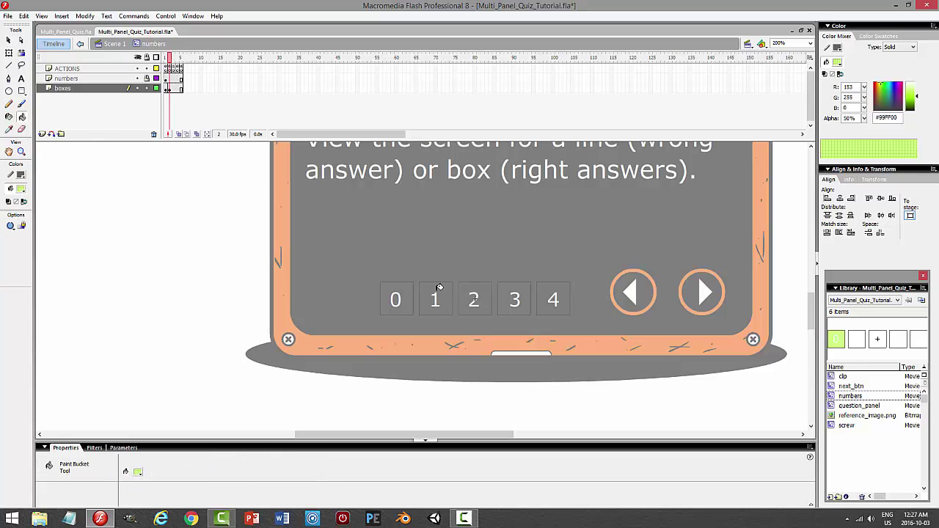
{"action": "left_click", "coordinate": [443, 290]}
{"action": "left_click", "coordinate": [9, 41]}
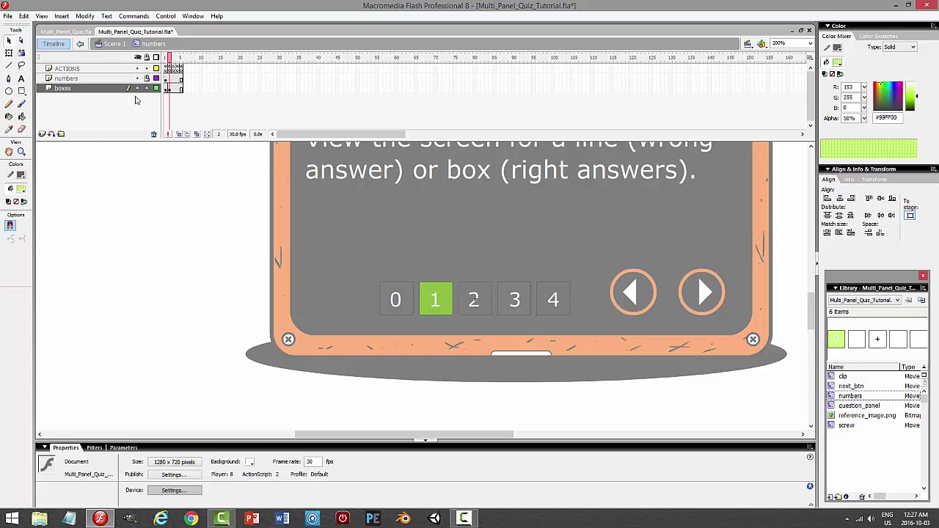
Add a keyframe at frame 3 of the boxes layer, replacing the green fill of box 1 with one in box 2.
{"action": "left_click", "coordinate": [173, 89]}
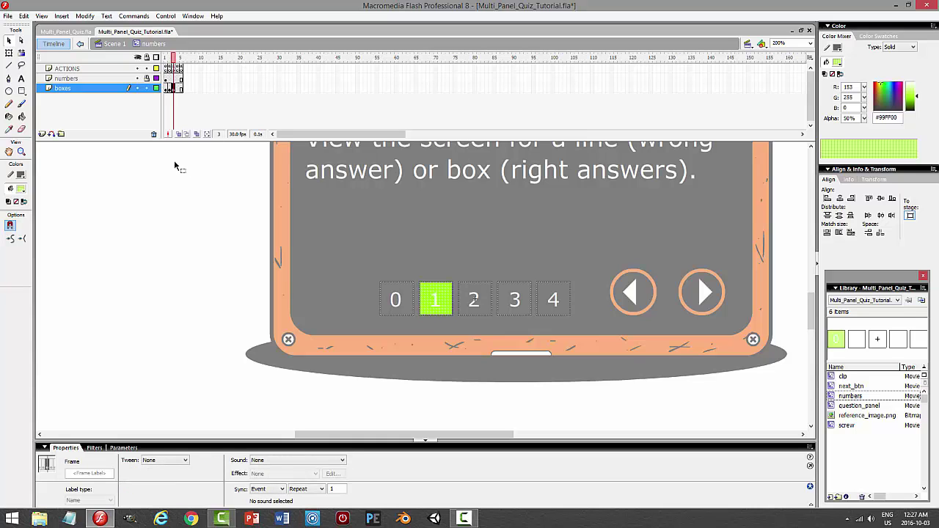
{"action": "left_click", "coordinate": [440, 299]}
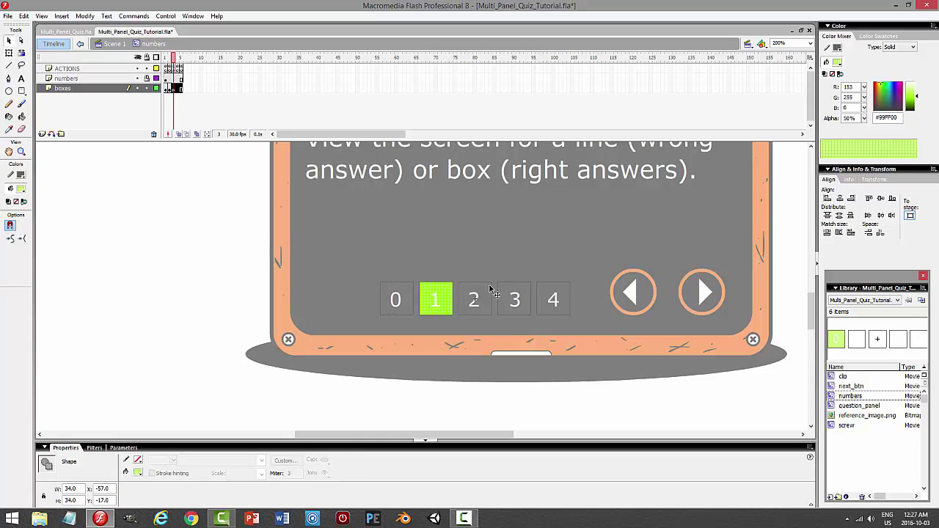
{"action": "key", "text": "Delete"}
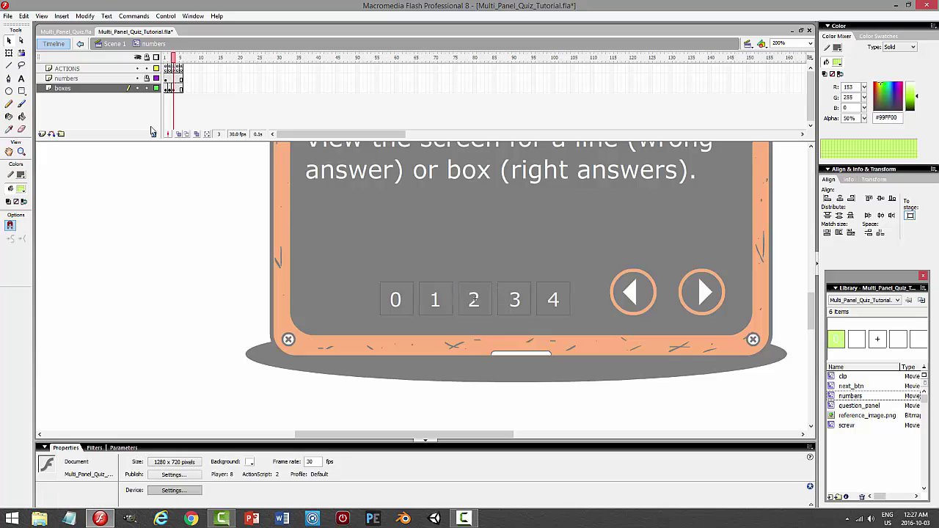
{"action": "left_click", "coordinate": [21, 118]}
{"action": "left_click", "coordinate": [484, 292]}
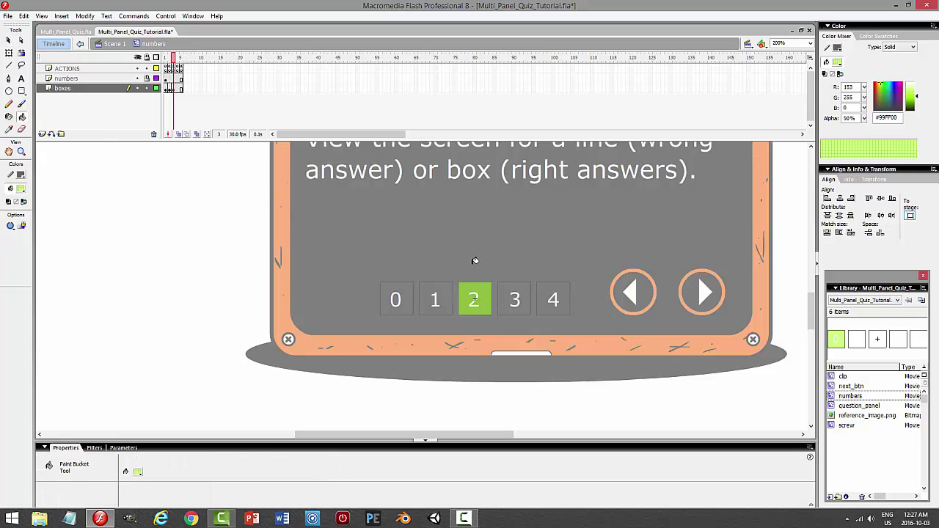
Add a keyframe at frame 4 of the boxes layer, replacing the green fill of box 2 with one in box 3.
{"action": "left_click", "coordinate": [178, 92]}
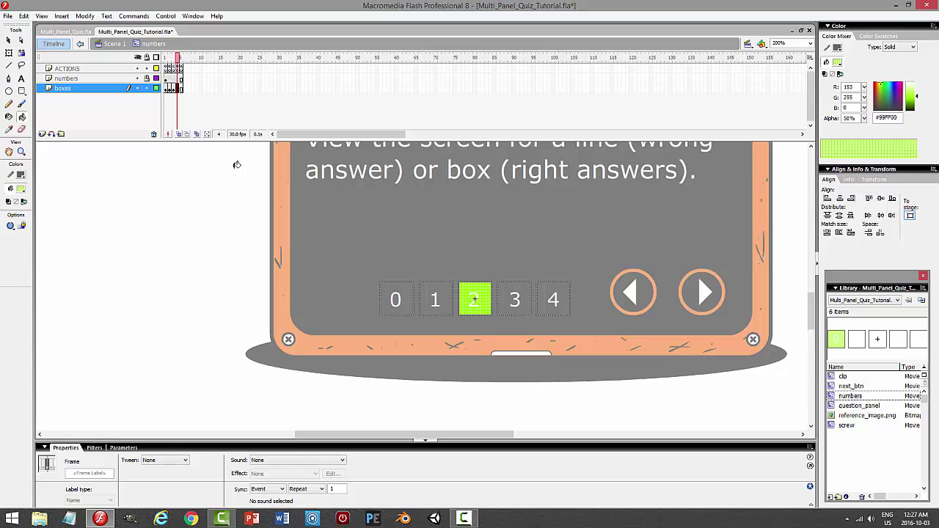
{"action": "left_click", "coordinate": [9, 40]}
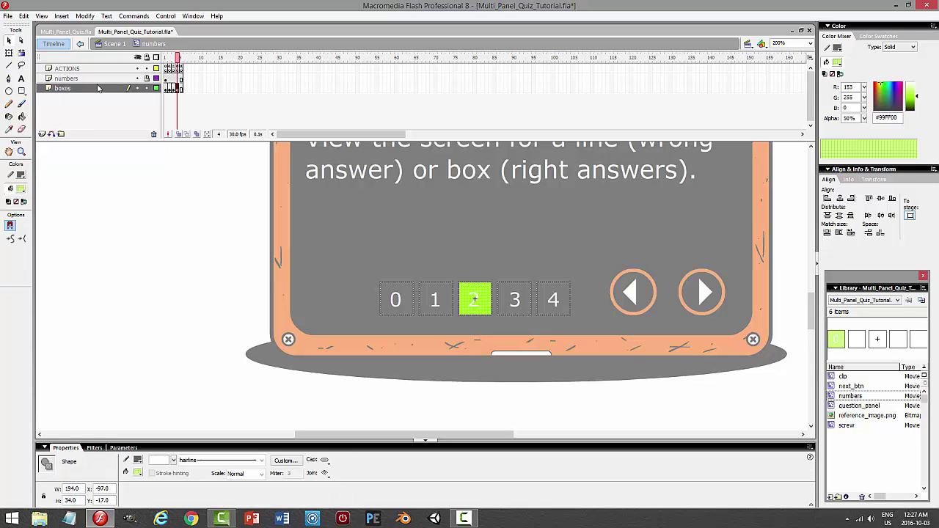
{"action": "left_click", "coordinate": [512, 261]}
{"action": "left_click", "coordinate": [478, 291]}
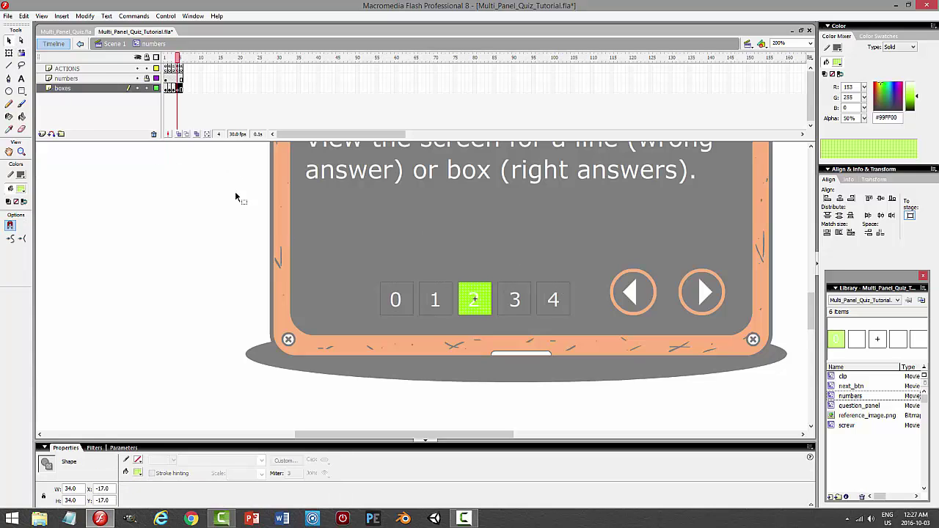
{"action": "key", "text": "Delete"}
{"action": "left_click", "coordinate": [22, 116]}
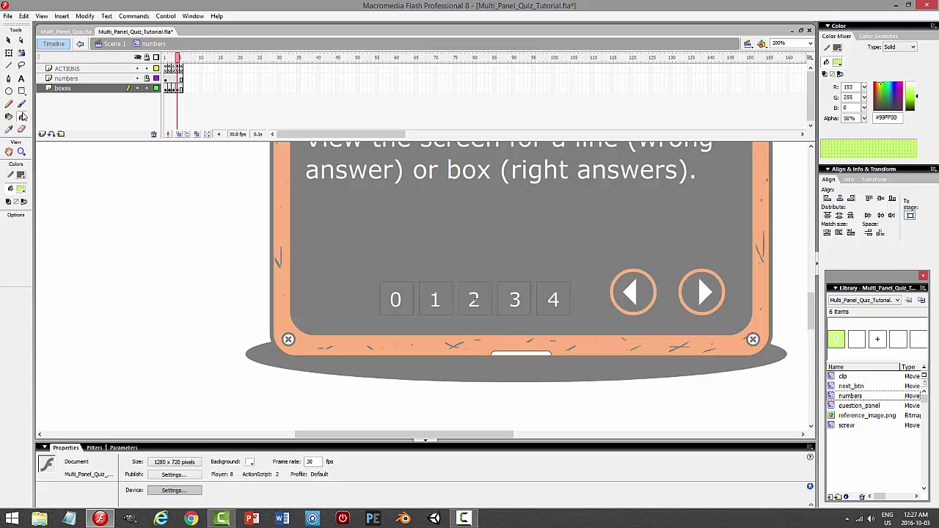
{"action": "left_click", "coordinate": [524, 286]}
Add a keyframe at frame 5 of the boxes layer, replacing the green fill of box 3 with one in box 4.
{"action": "left_click", "coordinate": [181, 88]}
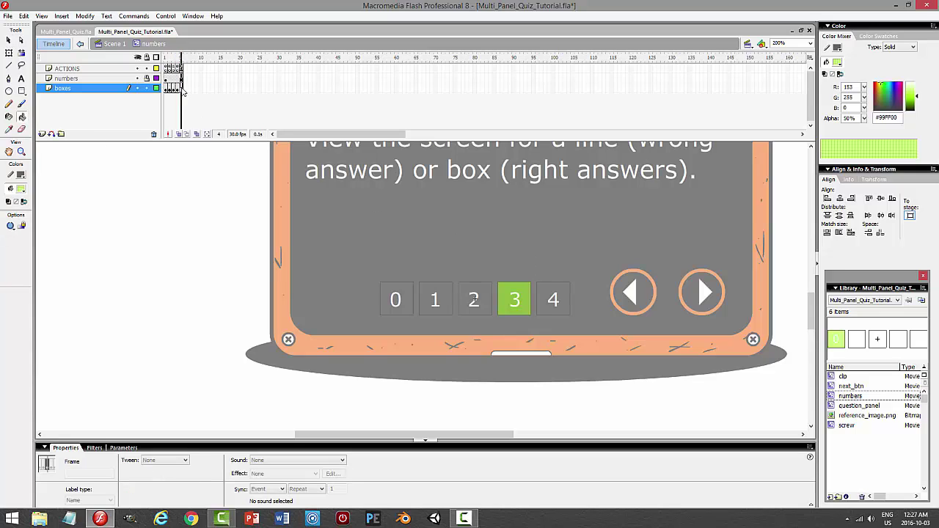
{"action": "key", "text": "v"}
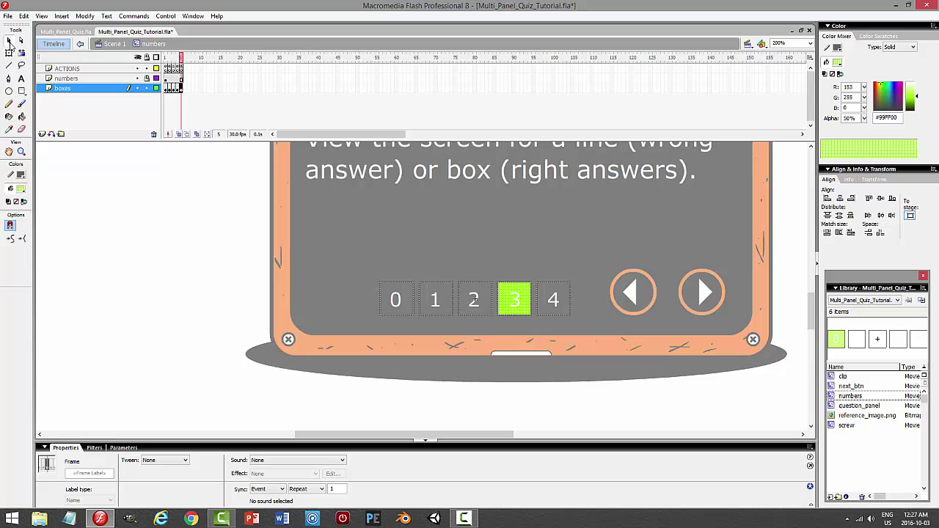
{"action": "left_click", "coordinate": [536, 293]}
{"action": "left_click", "coordinate": [534, 292]}
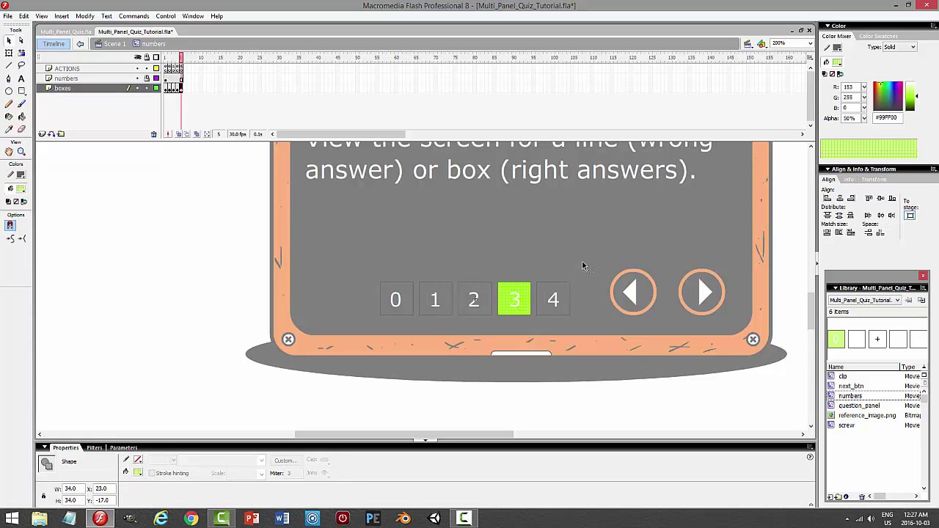
{"action": "key", "text": "Delete"}
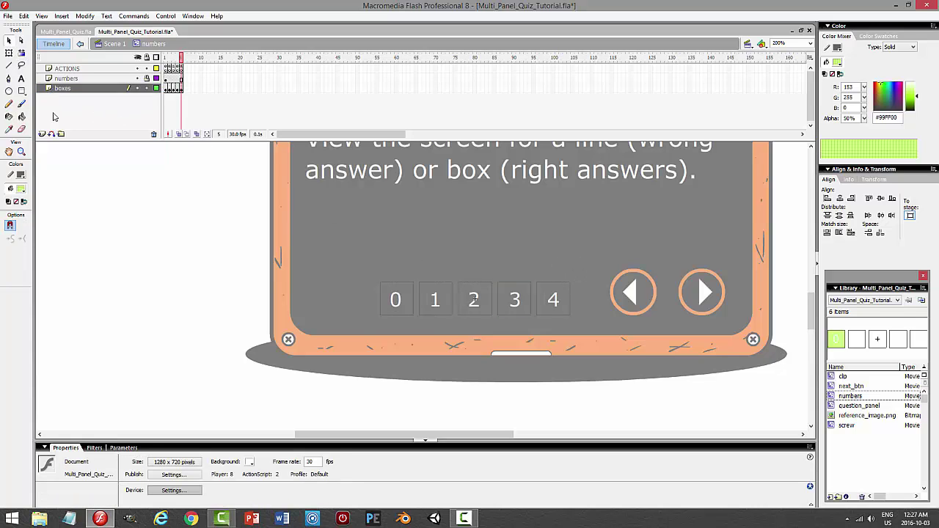
{"action": "left_click", "coordinate": [22, 117]}
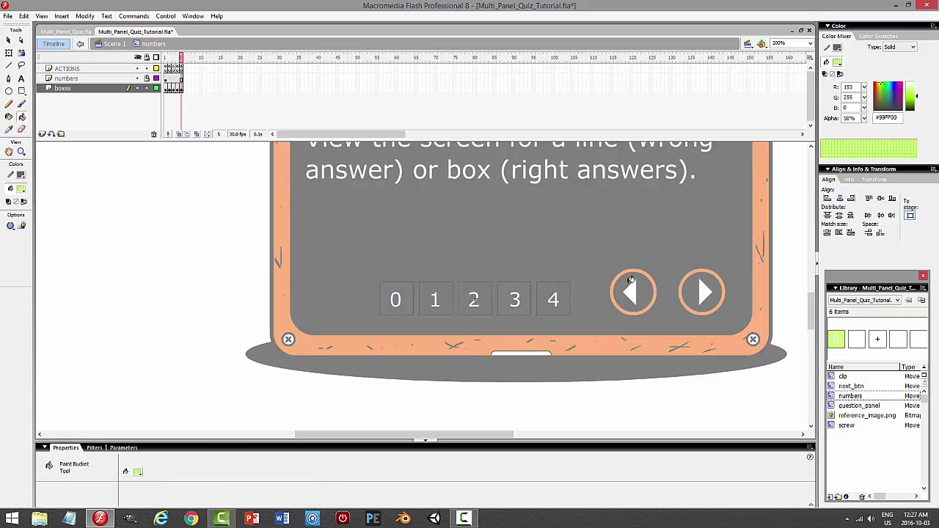
{"action": "left_click", "coordinate": [553, 299]}
{"action": "left_click", "coordinate": [9, 40]}
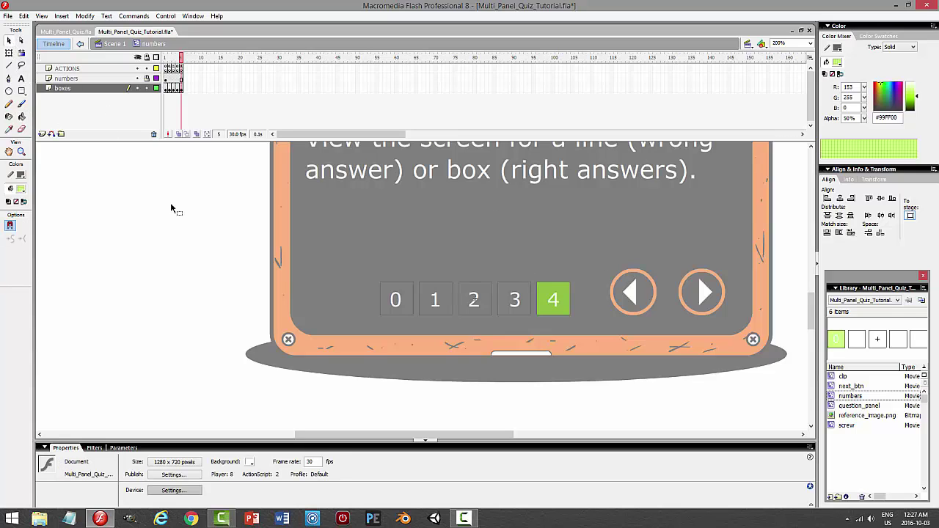
Lock the boxes layer, rewind the numbers clip to frame 1 and return to Scene 1.
{"action": "left_click", "coordinate": [151, 88]}
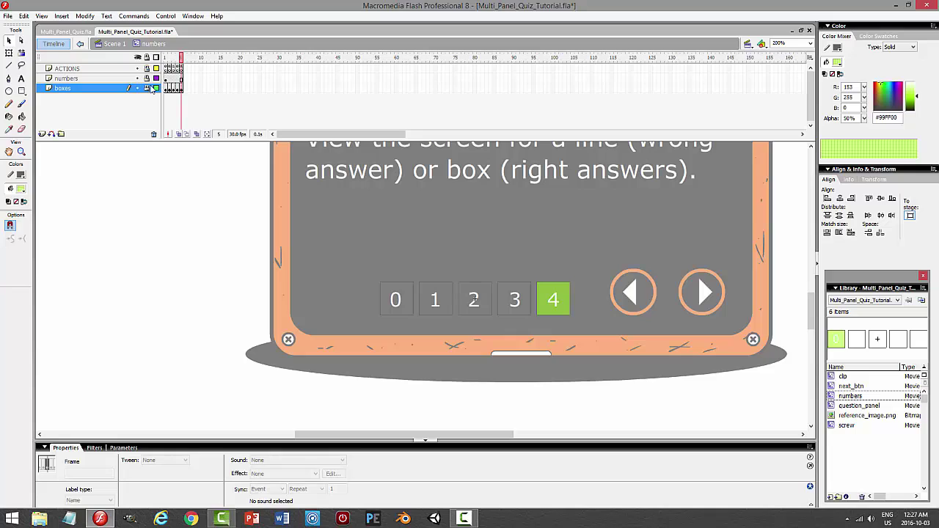
{"action": "left_click", "coordinate": [166, 59]}
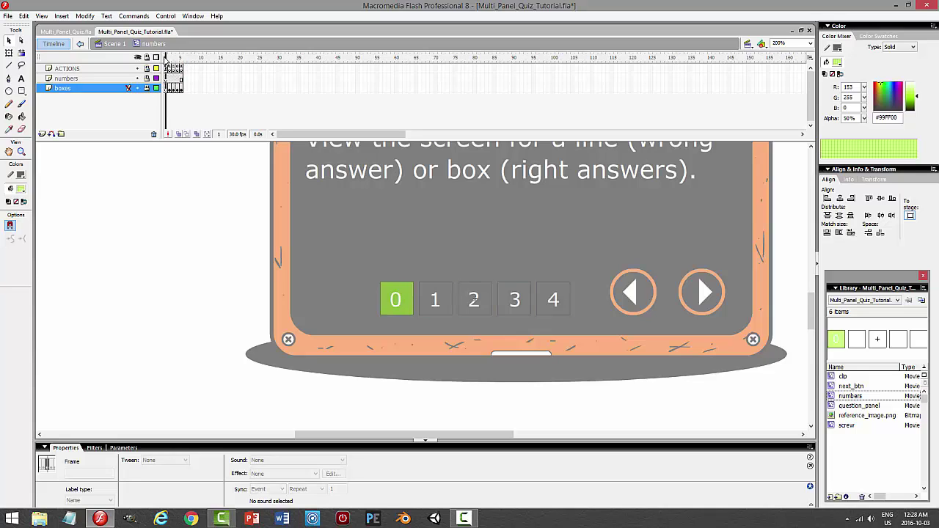
{"action": "mouse_move", "coordinate": [167, 61]}
{"action": "left_mouse_down"}
{"action": "mouse_move", "coordinate": [184, 64]}
{"action": "mouse_move", "coordinate": [166, 62]}
{"action": "left_mouse_up"}
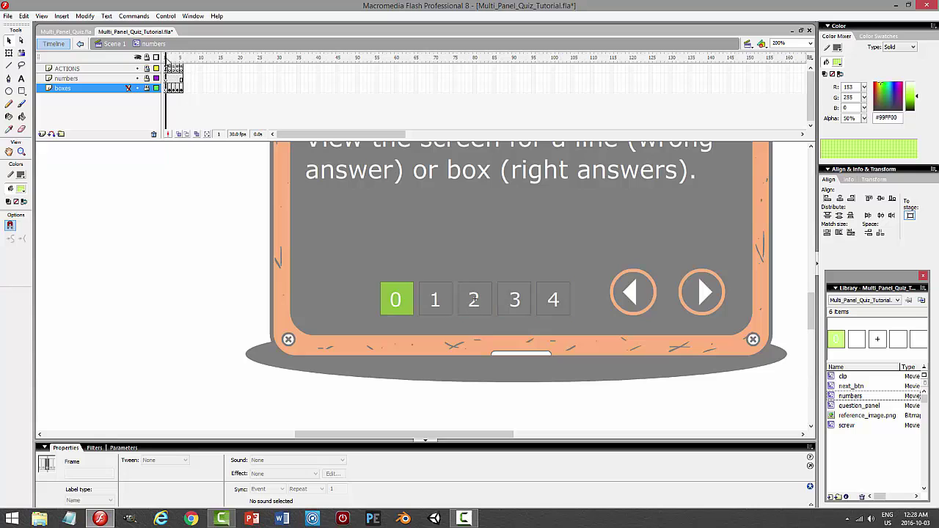
{"action": "left_click", "coordinate": [117, 44]}
{"action": "left_click", "coordinate": [137, 275]}
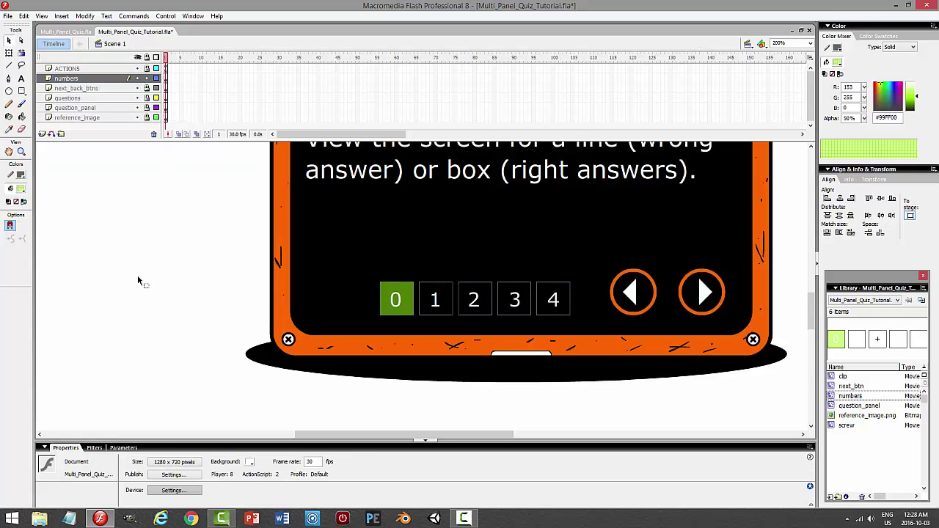
Save the file and test the movie with the new numbers clip.
{"action": "key", "text": "ctrl+s"}
{"action": "key", "text": "ctrl+Return"}
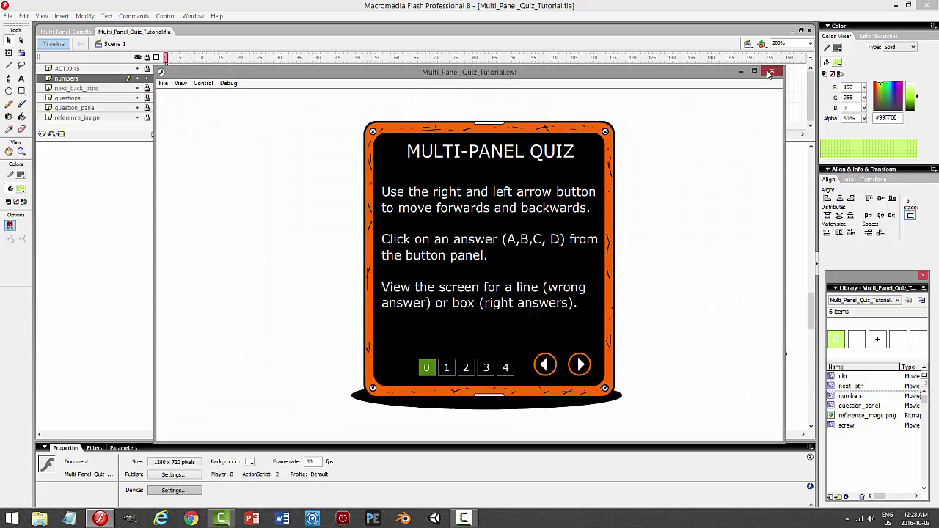
{"action": "left_click", "coordinate": [771, 71]}
Nudge the row of number boxes right on the numbers layer, closer to the back arrow button.
{"action": "left_click", "coordinate": [110, 79]}
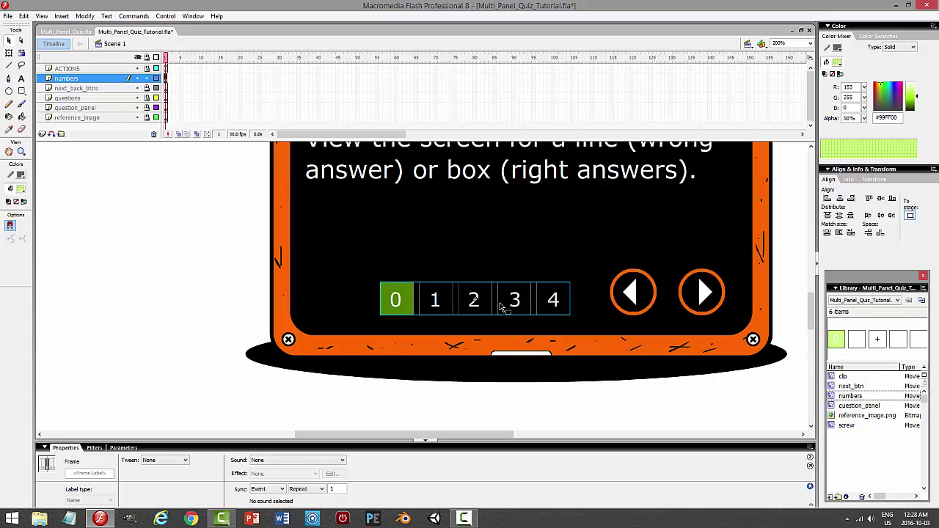
{"action": "key", "text": "Right"}
{"action": "key", "text": "Right"}
{"action": "key", "text": "Right"}
{"action": "key", "text": "Right"}
{"action": "key", "text": "Right"}
{"action": "key", "text": "Right"}
{"action": "key", "text": "Right"}
{"action": "key", "text": "Right"}
{"action": "key", "text": "Right"}
{"action": "key", "text": "Right"}
{"action": "key", "text": "Right"}
{"action": "key", "text": "Right"}
{"action": "key", "text": "Right"}
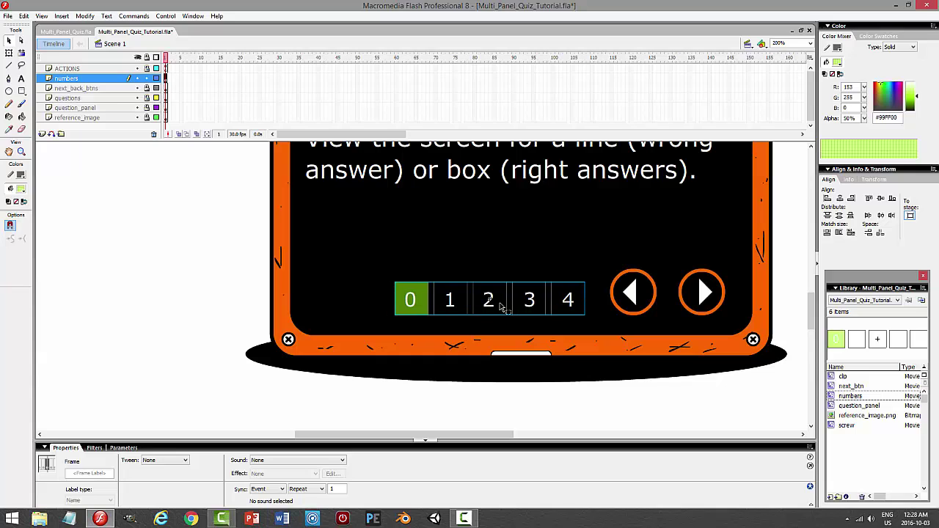
{"action": "key", "text": "Right"}
{"action": "key", "text": "Right"}
{"action": "key", "text": "Right"}
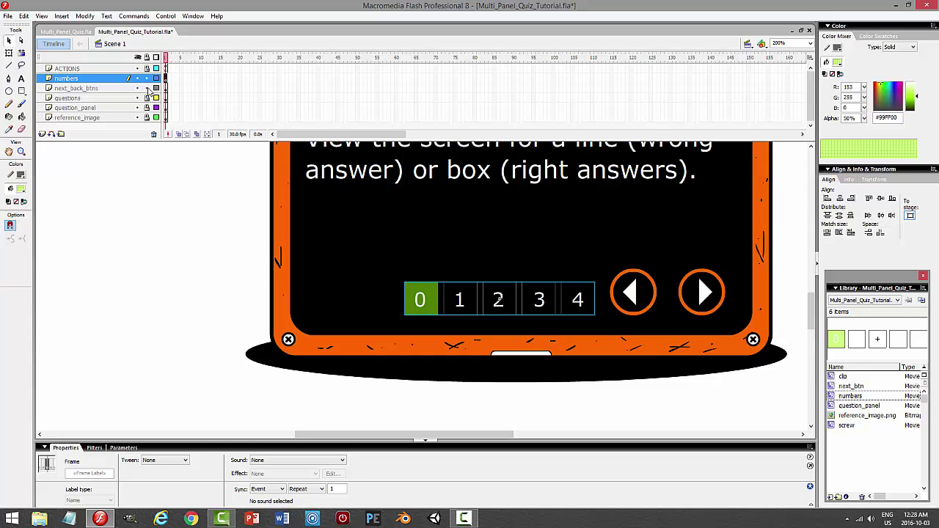
Nudge the back arrow button slightly right toward the next arrow button, and test the movie to check the spacing.
{"action": "left_click", "coordinate": [616, 292]}
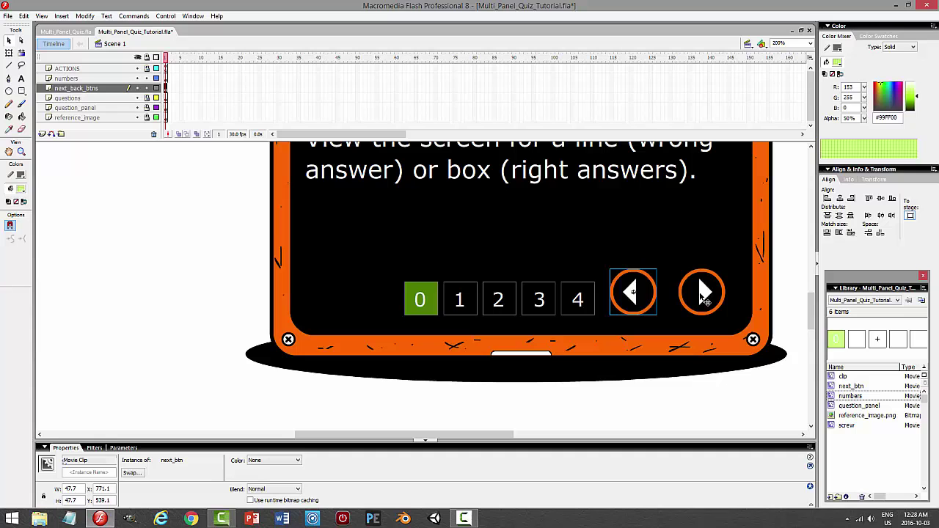
{"action": "key", "text": "Right"}
{"action": "key", "text": "Right"}
{"action": "key", "text": "Right"}
{"action": "key", "text": "Right"}
{"action": "key", "text": "Right"}
{"action": "left_click", "coordinate": [692, 272]}
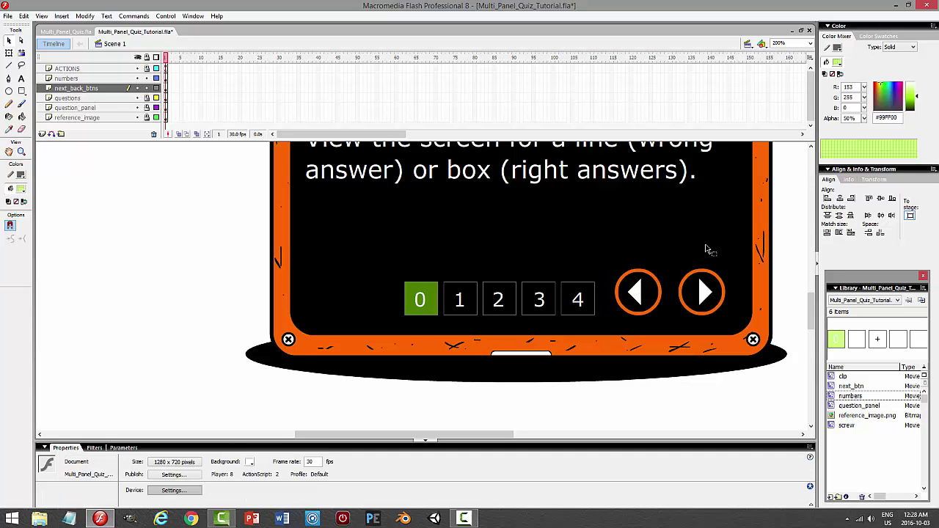
{"action": "key", "text": "ctrl+Return"}
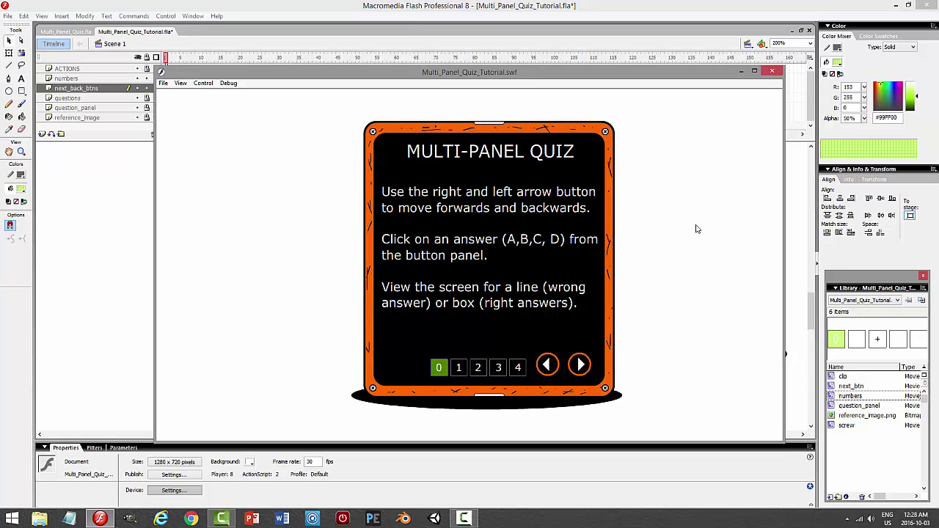
{"action": "left_click", "coordinate": [774, 71]}
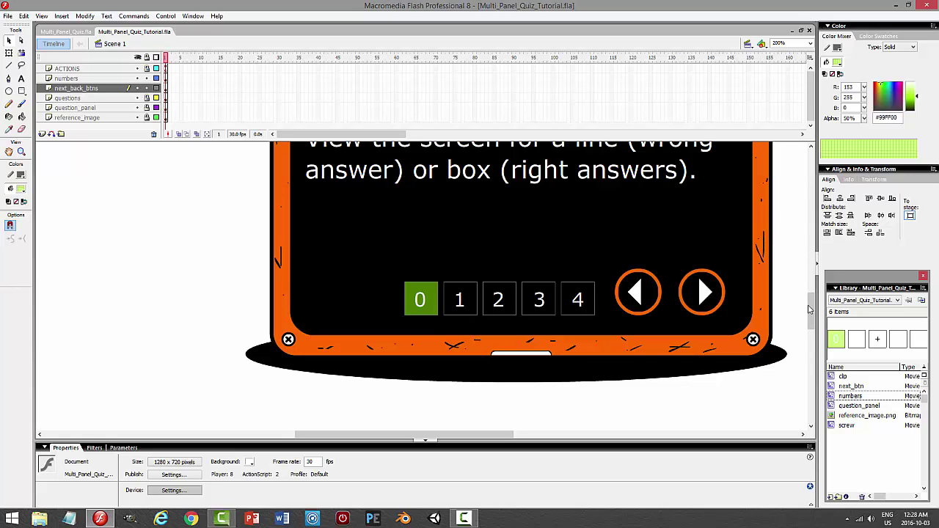
Examine the A, B, C, D answer button panel and the question panel beside it in the reference image.
{"action": "scroll", "coordinate": [811, 278], "scroll_direction": "up", "scroll_amount": 1}
{"action": "left_click", "coordinate": [811, 221]}
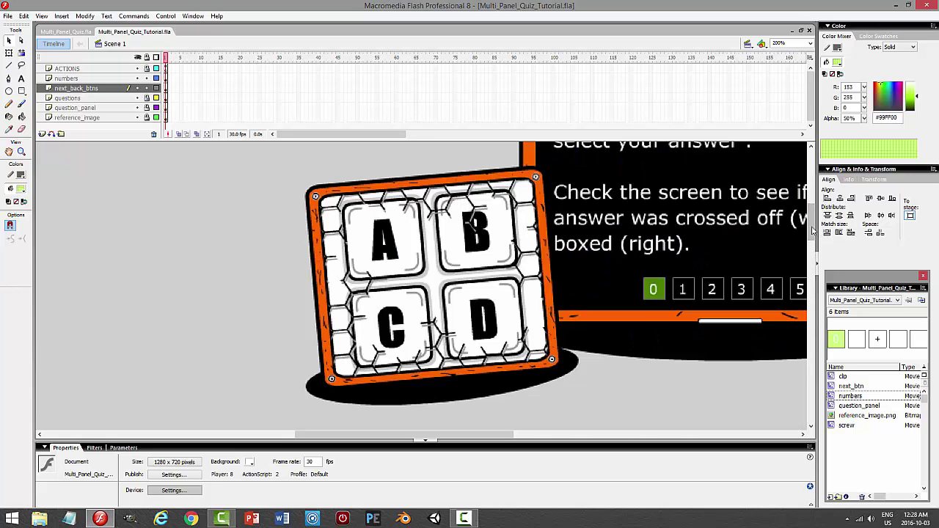
{"action": "left_click", "coordinate": [811, 214]}
{"action": "left_click_drag", "start_coordinate": [811, 213], "coordinate": [811, 230]}
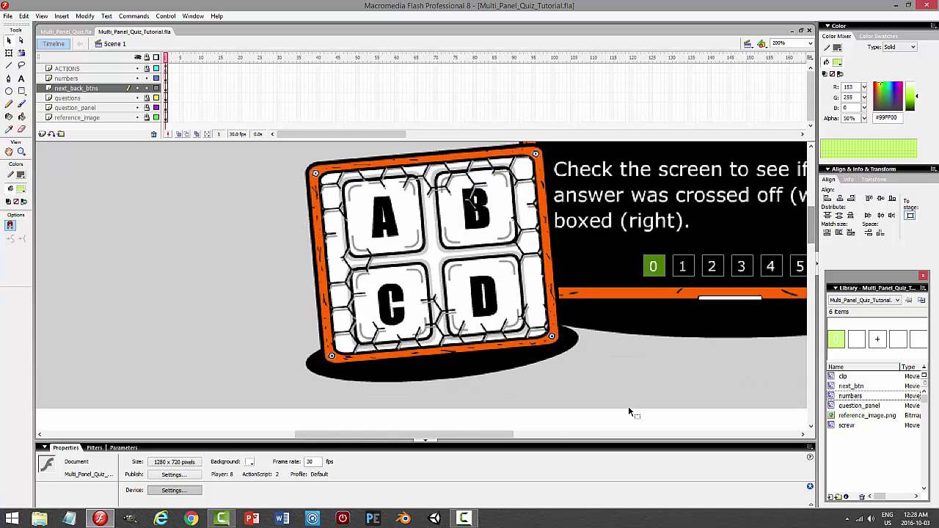
{"action": "left_click_drag", "start_coordinate": [494, 437], "coordinate": [525, 438]}
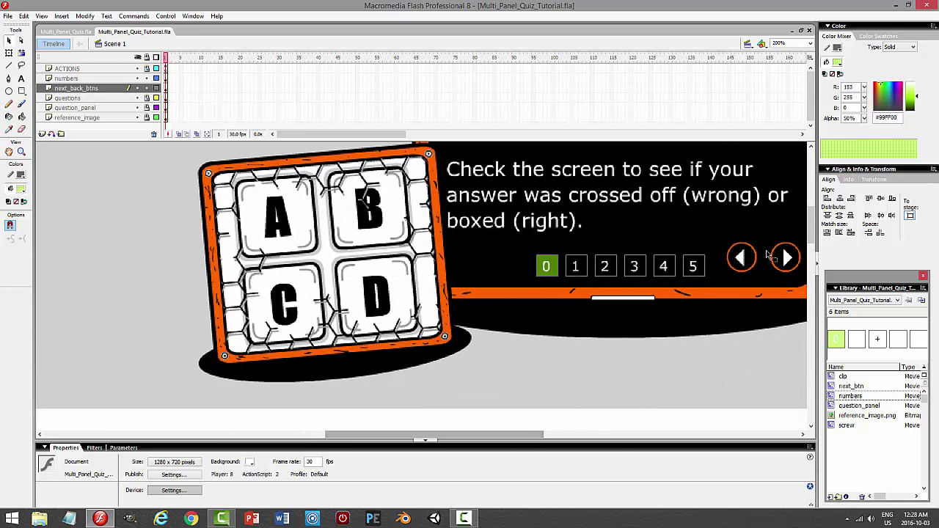
{"action": "mouse_move", "coordinate": [811, 227]}
{"action": "left_mouse_down"}
{"action": "mouse_move", "coordinate": [811, 312]}
{"action": "mouse_move", "coordinate": [811, 211]}
{"action": "mouse_move", "coordinate": [810, 227]}
{"action": "left_mouse_up"}
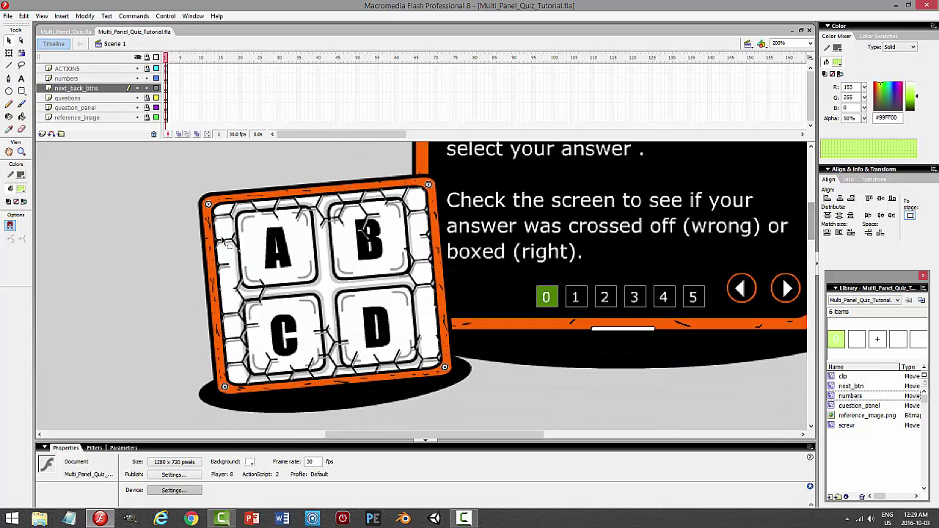
{"action": "left_click", "coordinate": [810, 43]}
{"action": "left_click", "coordinate": [780, 81]}
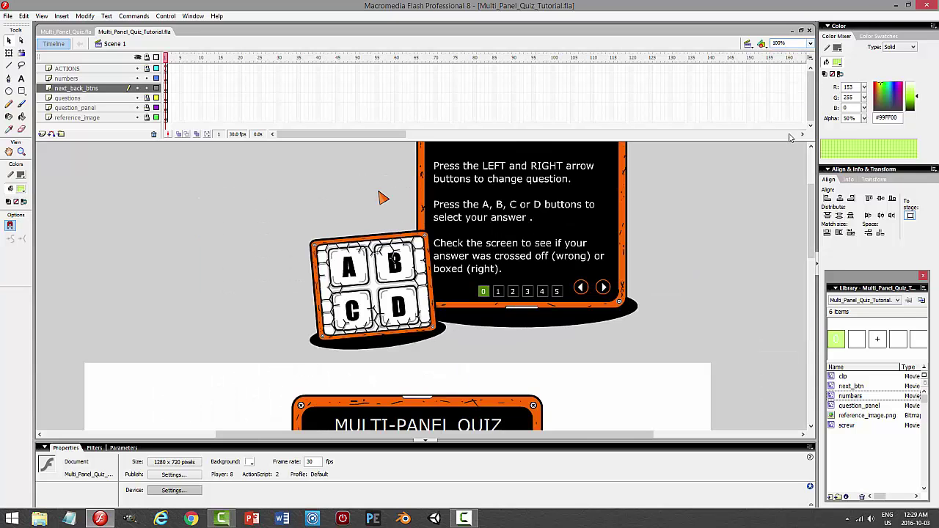
{"action": "left_click_drag", "start_coordinate": [811, 235], "coordinate": [811, 324]}
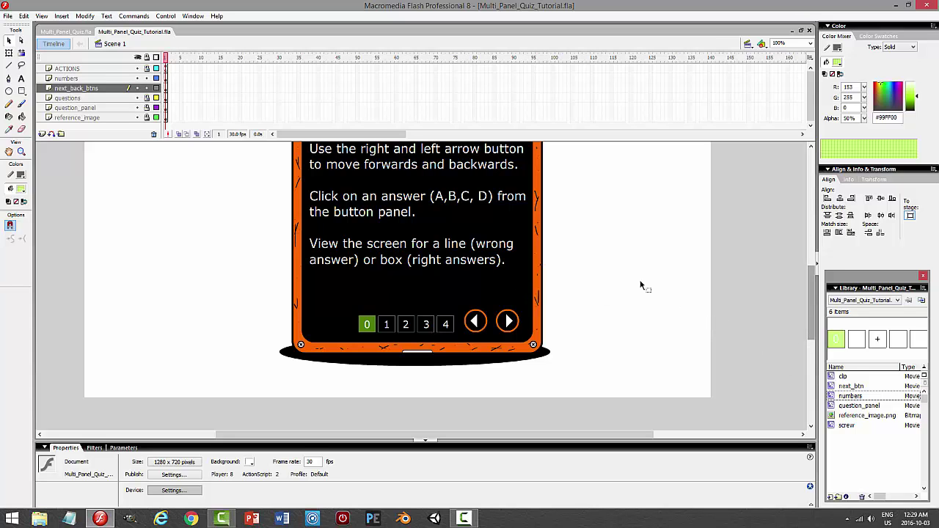
Lock the numbers and next_back_btns layers and save the file.
{"action": "left_click", "coordinate": [146, 88]}
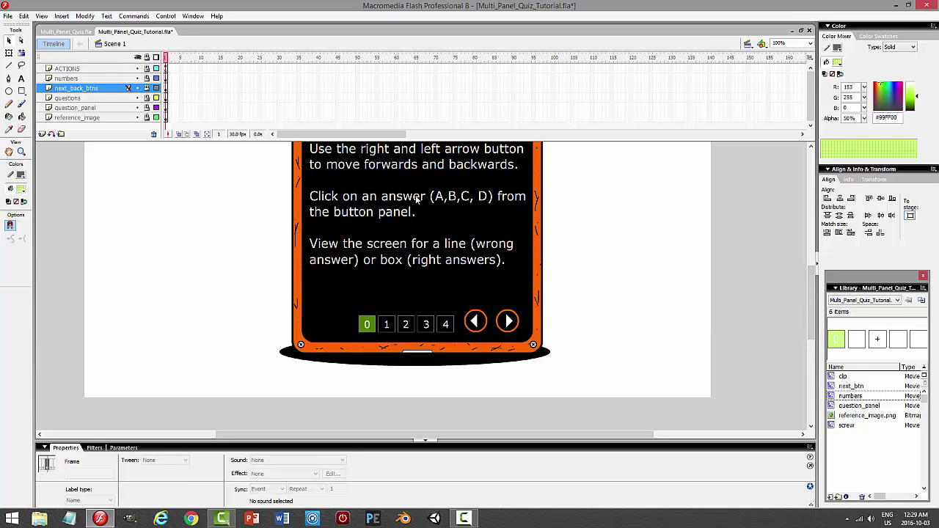
{"action": "key", "text": "ctrl+s"}
Enlarge the timeline area, then unlock and select all the layers from numbers down to reference_image.
{"action": "left_click", "coordinate": [810, 43]}
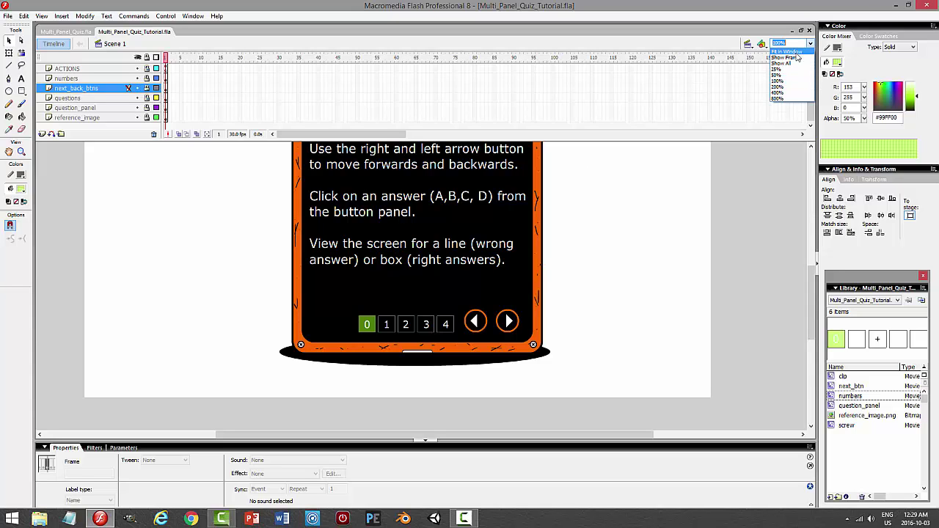
{"action": "left_click", "coordinate": [796, 57]}
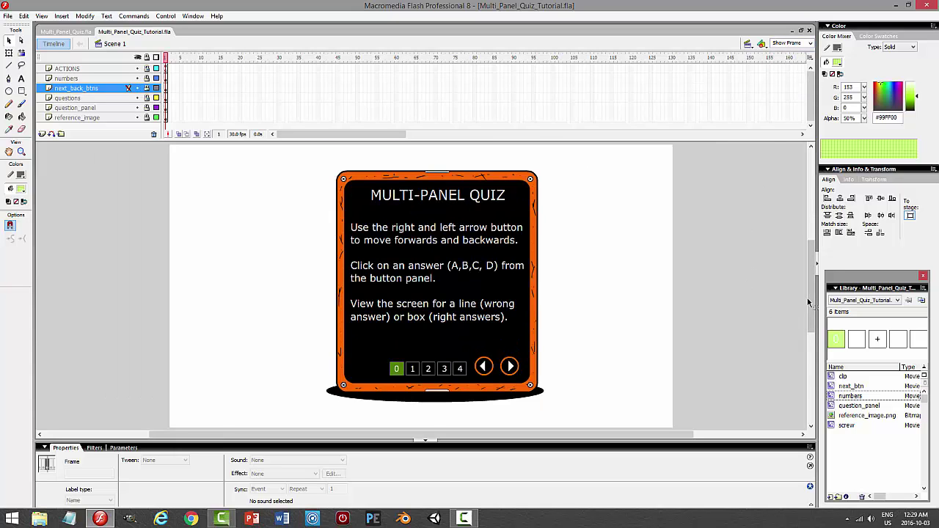
{"action": "mouse_move", "coordinate": [810, 302]}
{"action": "left_mouse_down"}
{"action": "mouse_move", "coordinate": [809, 292]}
{"action": "mouse_move", "coordinate": [809, 299]}
{"action": "left_mouse_up"}
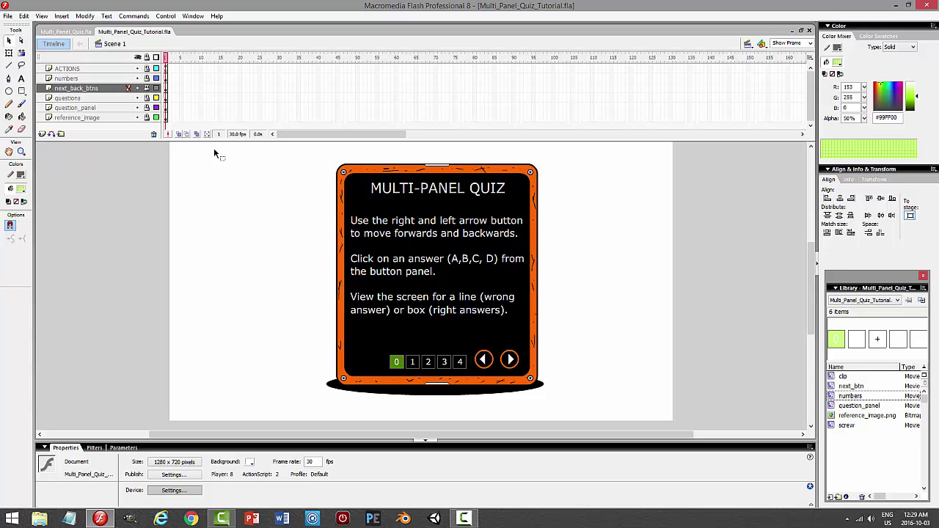
{"action": "left_click_drag", "start_coordinate": [266, 141], "coordinate": [208, 209]}
{"action": "left_click_drag", "start_coordinate": [146, 78], "coordinate": [146, 123]}
{"action": "left_click_drag", "start_coordinate": [102, 78], "coordinate": [94, 120]}
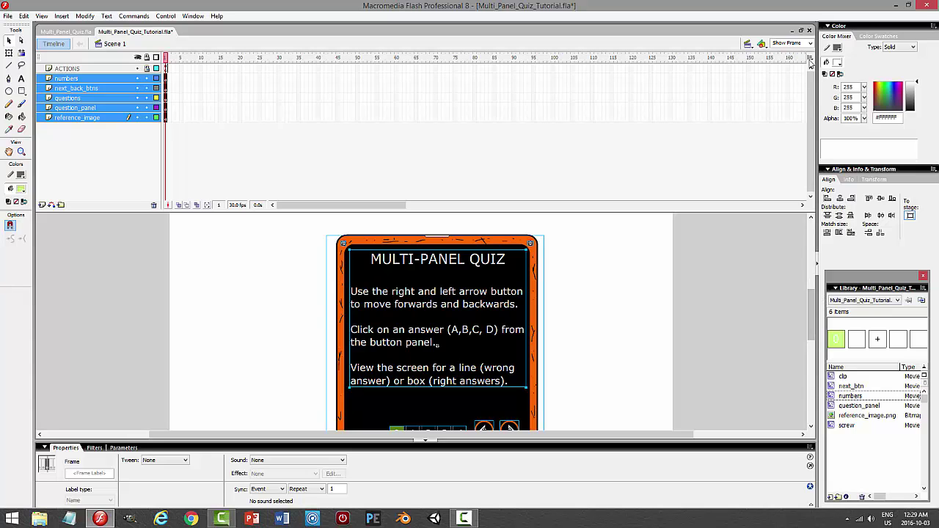
Lock the reference_image layer again and move the contents of the other selected layers right on the stage.
{"action": "left_click", "coordinate": [809, 43]}
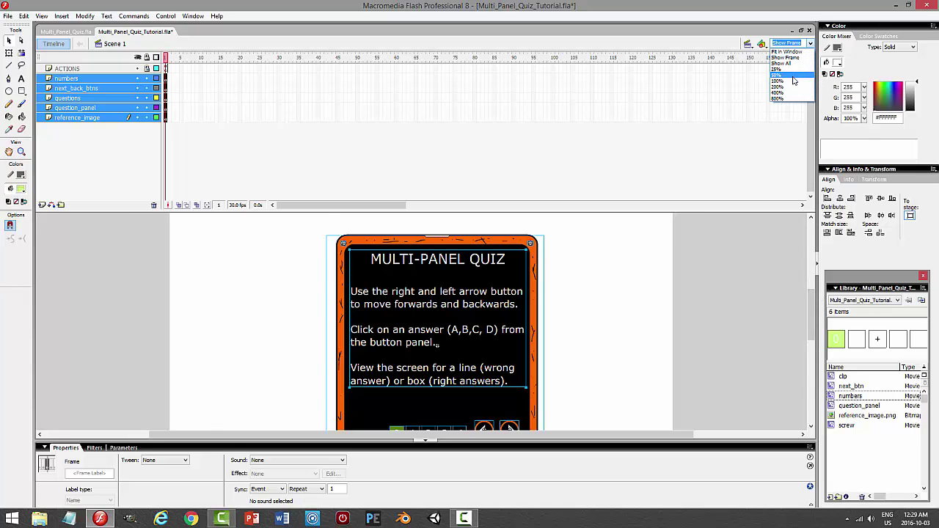
{"action": "left_click", "coordinate": [786, 52]}
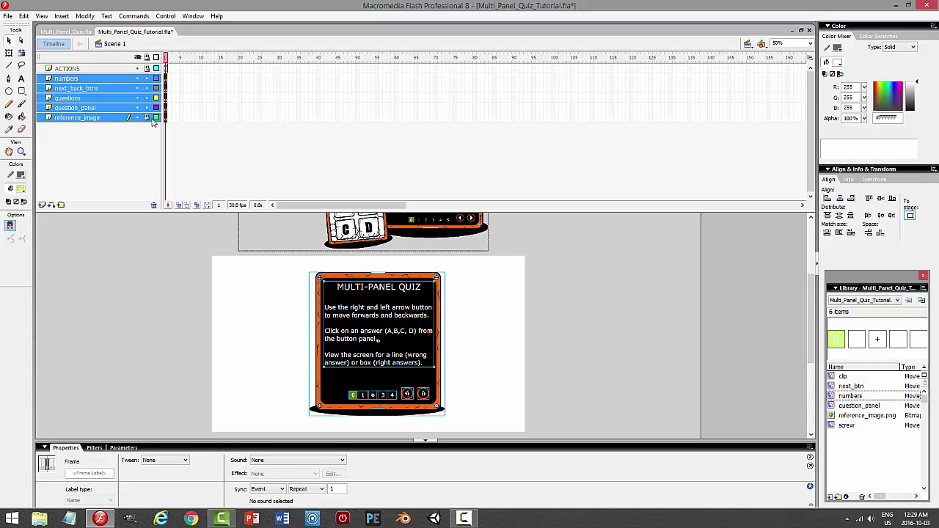
{"action": "left_click", "coordinate": [137, 118]}
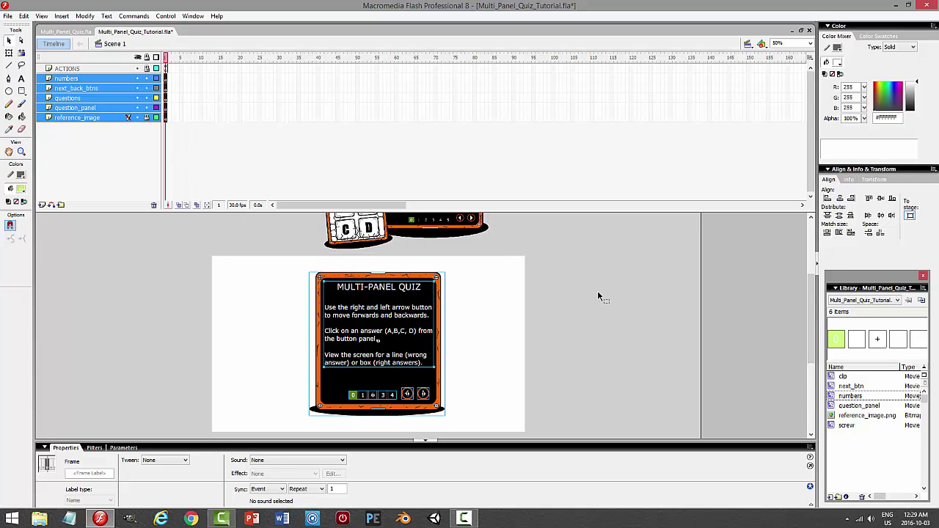
{"action": "key", "text": "shift+Right"}
{"action": "key", "text": "shift+Right"}
{"action": "key", "text": "shift+Right"}
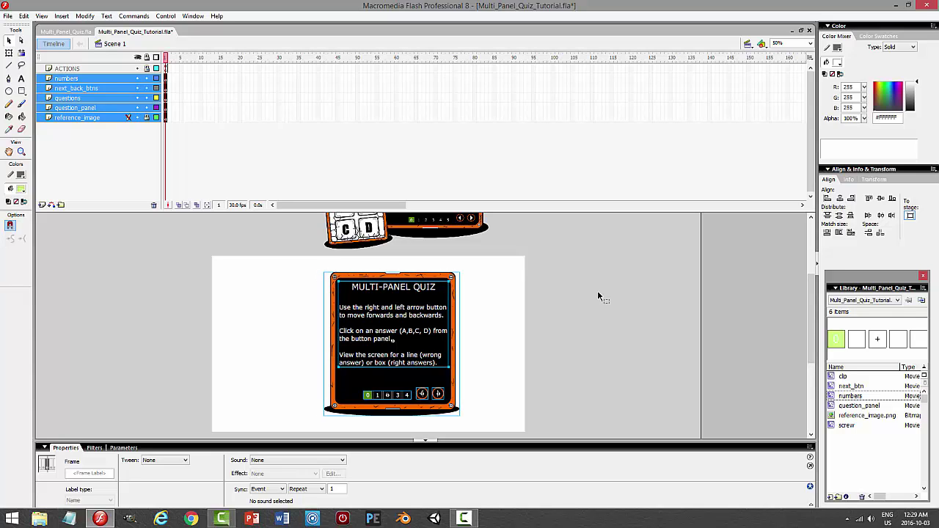
{"action": "key", "text": "shift+Down"}
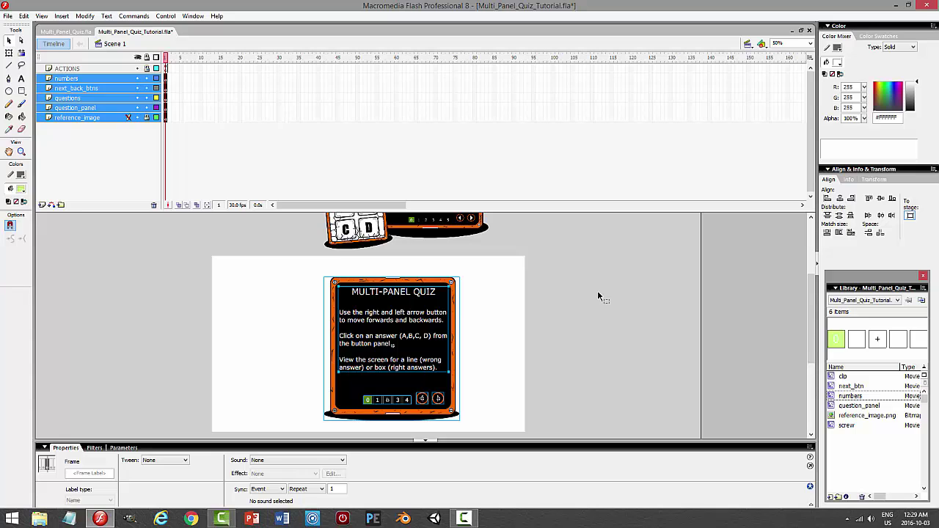
{"action": "key", "text": "shift+Up"}
{"action": "left_click", "coordinate": [598, 292]}
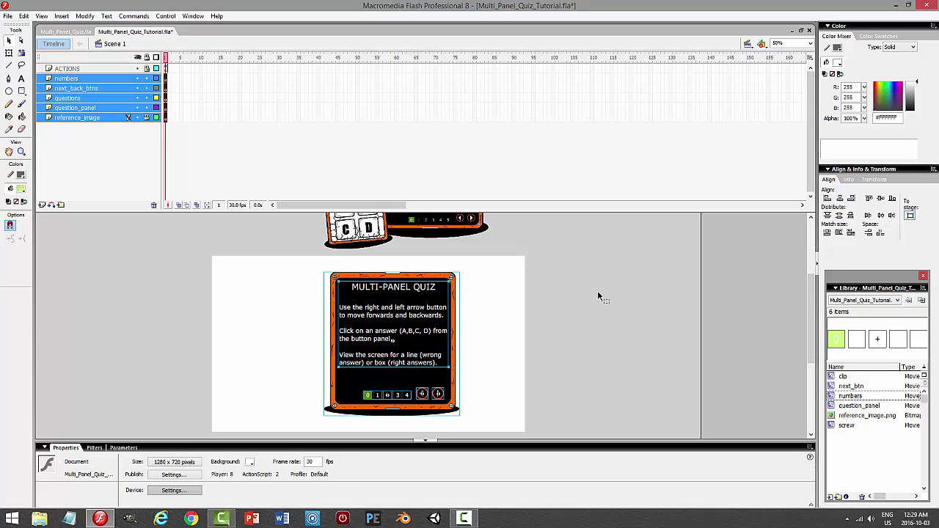
Reselect the layers from numbers to reference_image, nudge the whole unlocked quiz panel further right, and test the movie.
{"action": "scroll", "coordinate": [597, 292], "scroll_direction": "down", "scroll_amount": 1}
{"action": "scroll", "coordinate": [597, 291], "scroll_direction": "up", "scroll_amount": 1}
{"action": "scroll", "coordinate": [597, 290], "scroll_direction": "down", "scroll_amount": 1}
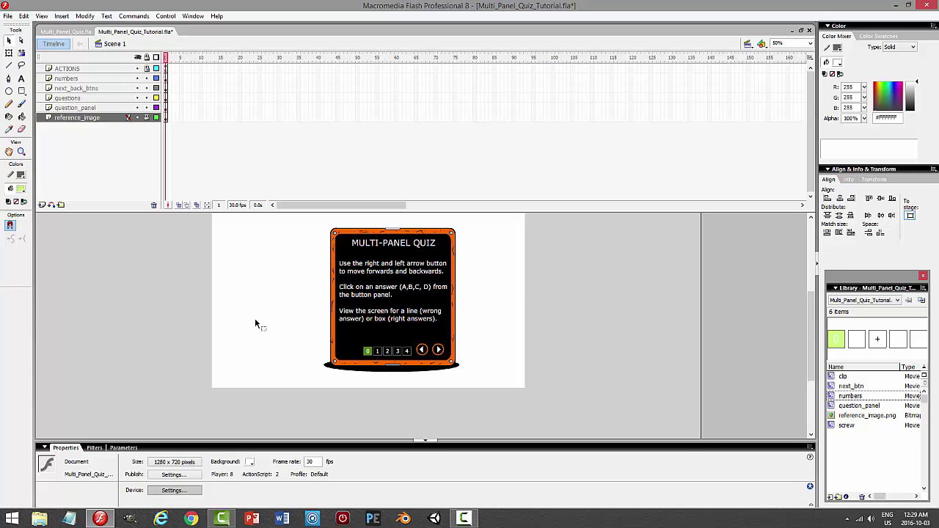
{"action": "left_click", "coordinate": [121, 79]}
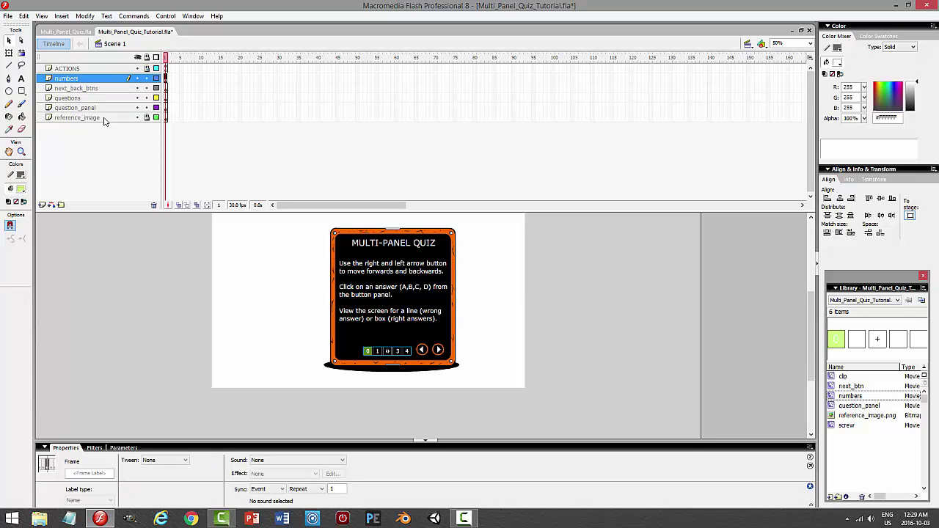
{"action": "left_click", "coordinate": [103, 117], "text": "shift"}
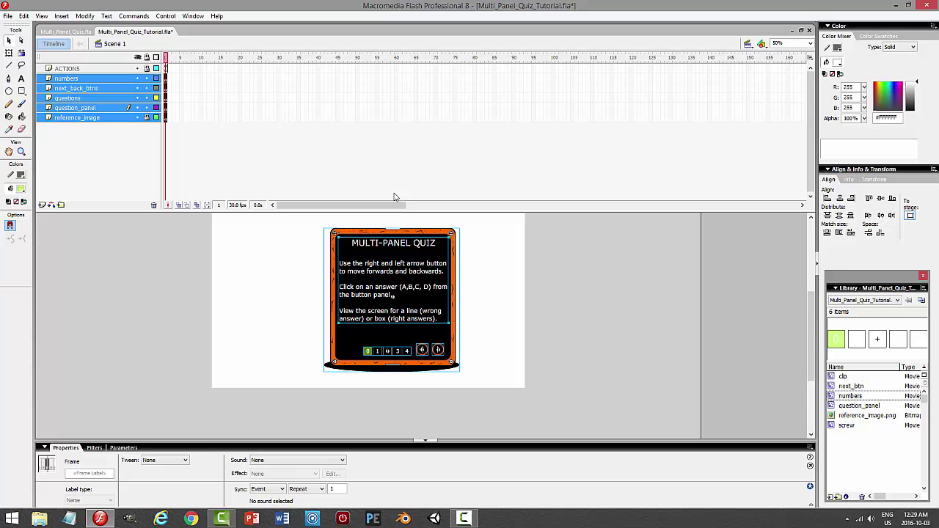
{"action": "key", "text": "Right"}
{"action": "key", "text": "Right"}
{"action": "key", "text": "Right"}
{"action": "key", "text": "Right"}
{"action": "key", "text": "Right"}
{"action": "key", "text": "Right"}
{"action": "key", "text": "Right"}
{"action": "key", "text": "Right"}
{"action": "key", "text": "Right"}
{"action": "key", "text": "Right"}
{"action": "key", "text": "Right"}
{"action": "key", "text": "Right"}
{"action": "key", "text": "Right"}
{"action": "key", "text": "Right"}
{"action": "key", "text": "Right"}
{"action": "key", "text": "Right"}
{"action": "key", "text": "Right"}
{"action": "key", "text": "Right"}
{"action": "key", "text": "Right"}
{"action": "key", "text": "Right"}
{"action": "key", "text": "Right"}
{"action": "key", "text": "Right"}
{"action": "key", "text": "Right"}
{"action": "key", "text": "Right"}
{"action": "key", "text": "Right"}
{"action": "key", "text": "Right"}
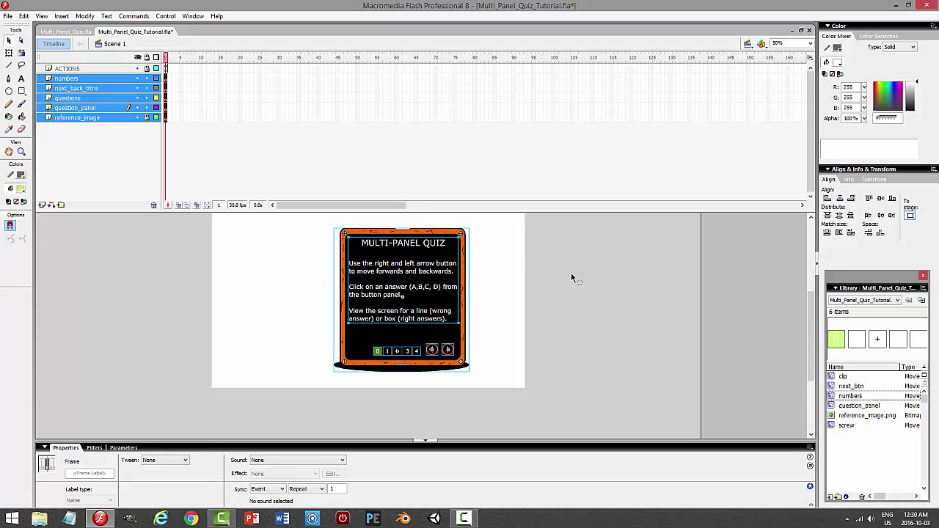
{"action": "left_click", "coordinate": [599, 279]}
{"action": "key", "text": "ctrl+Return"}
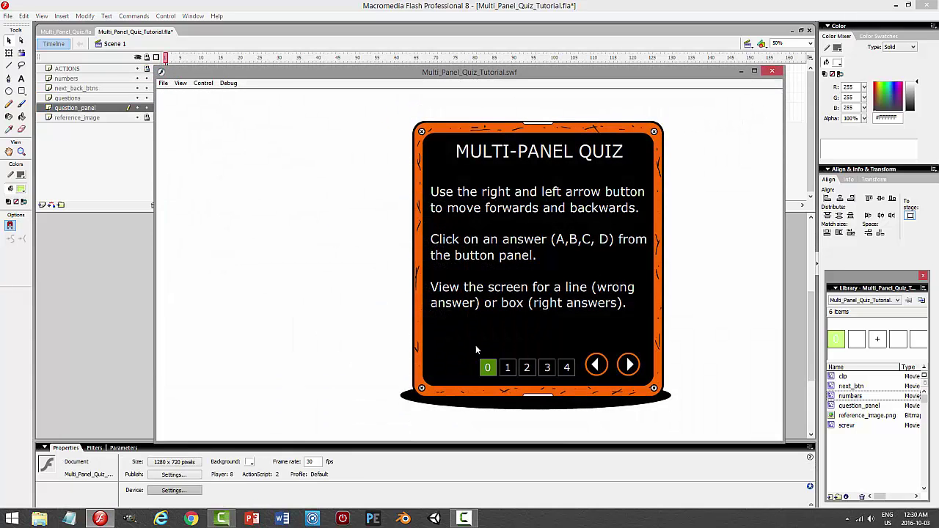
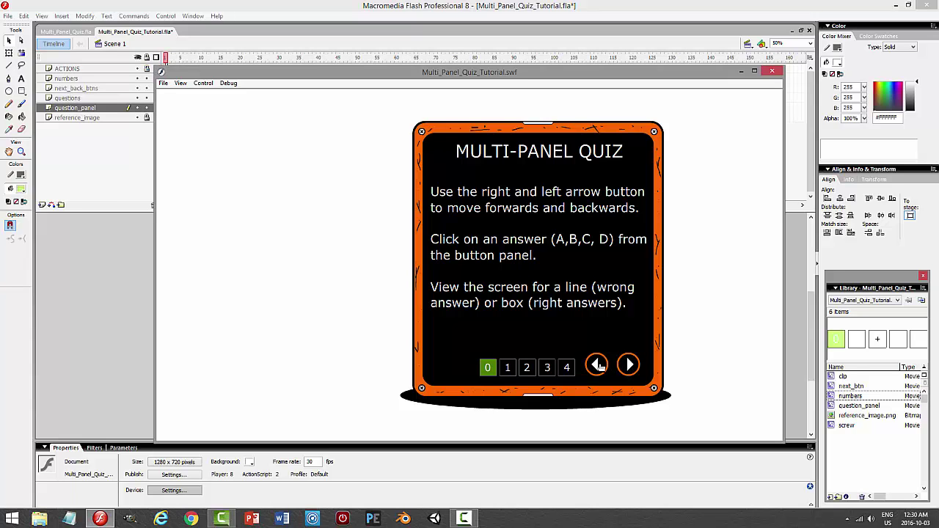
Lock every layer except next_back_btns and nudge the back and next arrow buttons slightly right on the stage.
{"action": "left_click", "coordinate": [775, 70]}
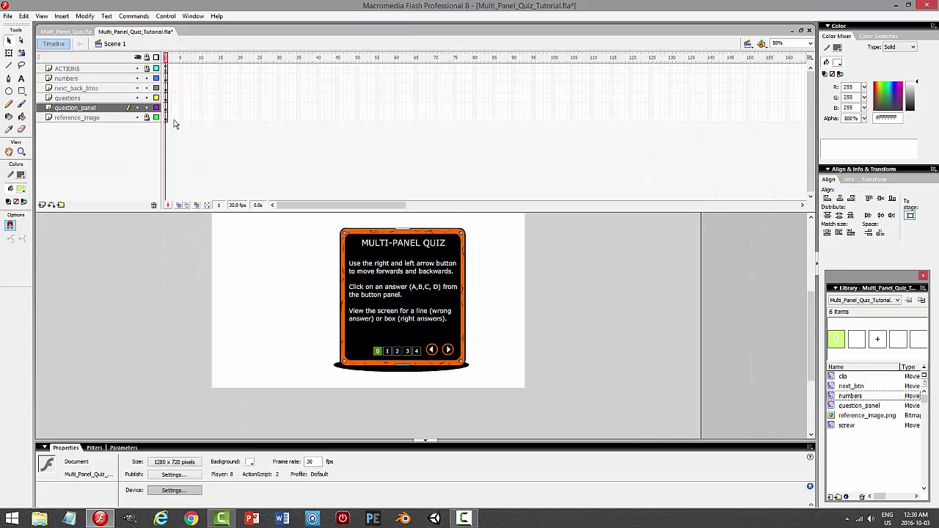
{"action": "left_click", "coordinate": [150, 86]}
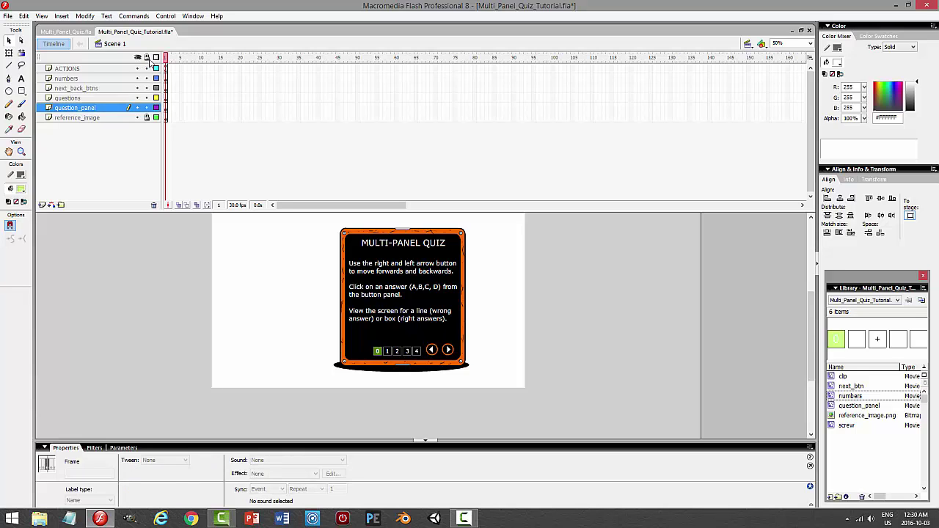
{"action": "left_click", "coordinate": [148, 58]}
{"action": "left_click", "coordinate": [167, 88]}
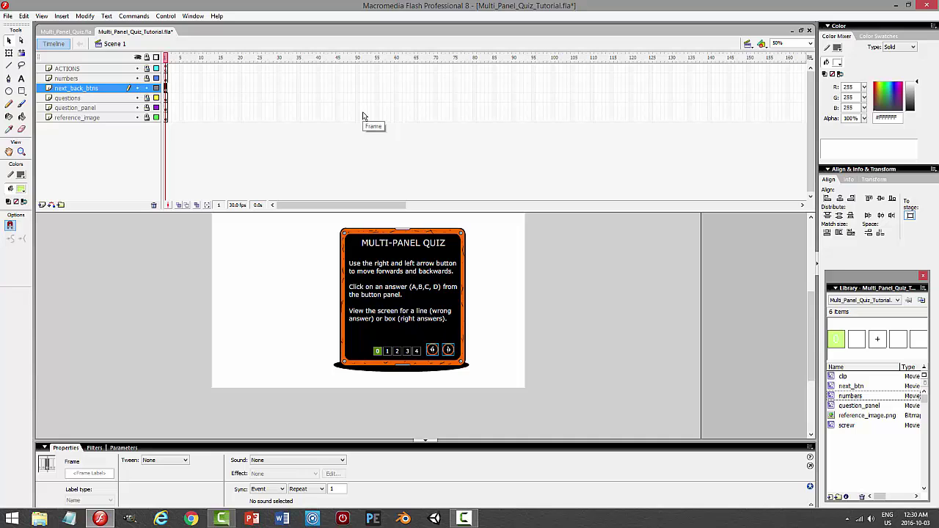
{"action": "left_click", "coordinate": [503, 260]}
{"action": "left_click", "coordinate": [434, 349]}
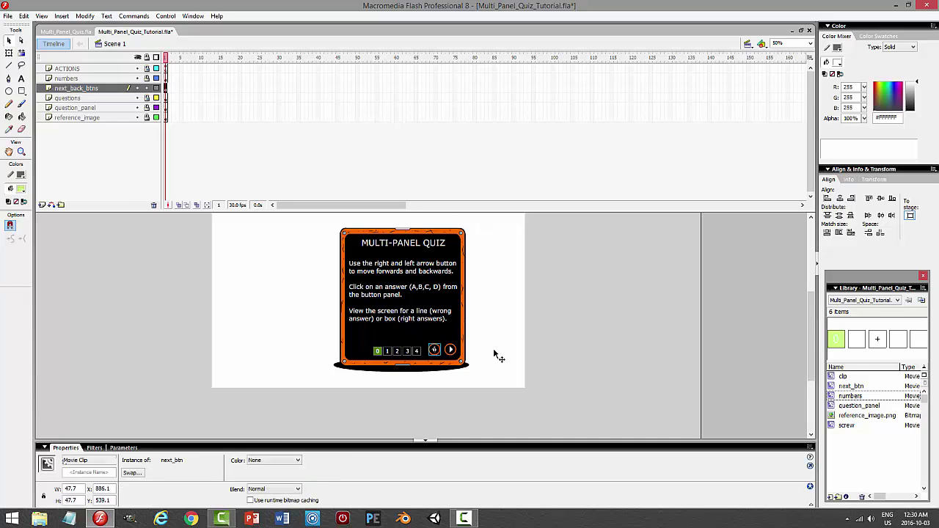
Test the movie to check the arrow buttons' position, and lock the next_back_btns layer again.
{"action": "key", "text": "ctrl+Return"}
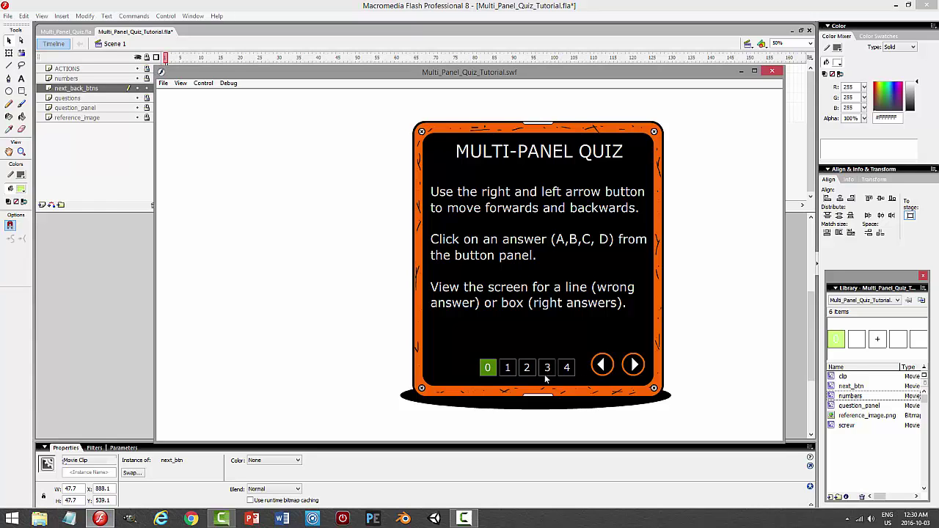
{"action": "left_click", "coordinate": [773, 71]}
{"action": "left_click", "coordinate": [148, 88]}
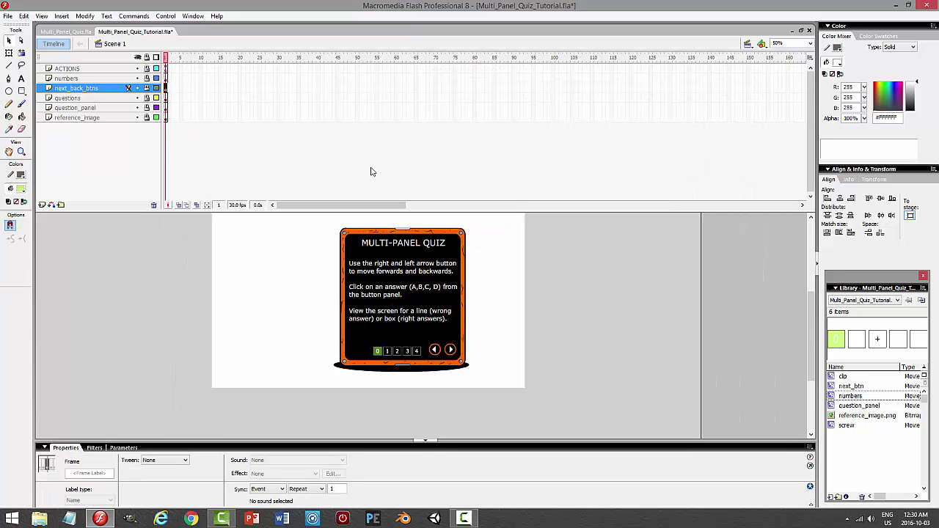
Add a new layer directly above question_panel and set the stroke colour to black and the fill to white.
{"action": "left_click", "coordinate": [93, 109]}
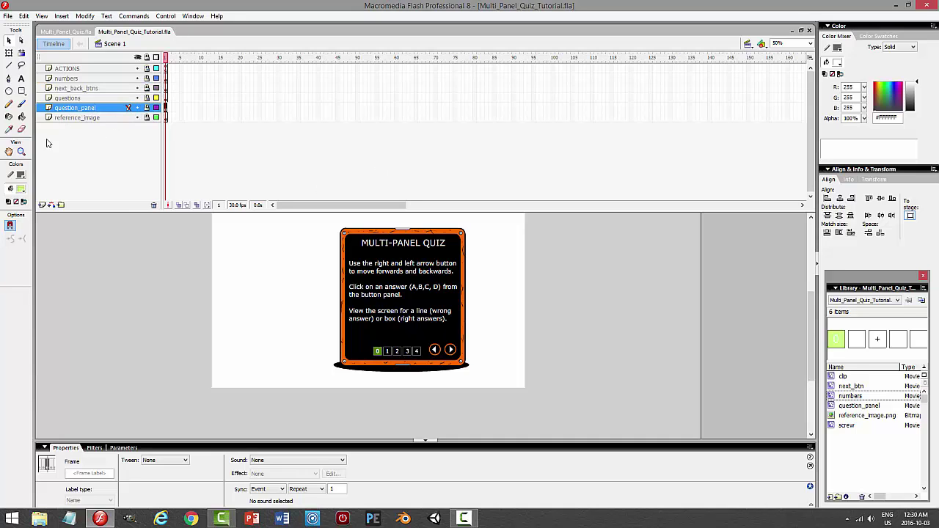
{"action": "left_click", "coordinate": [42, 205]}
{"action": "left_click", "coordinate": [24, 176]}
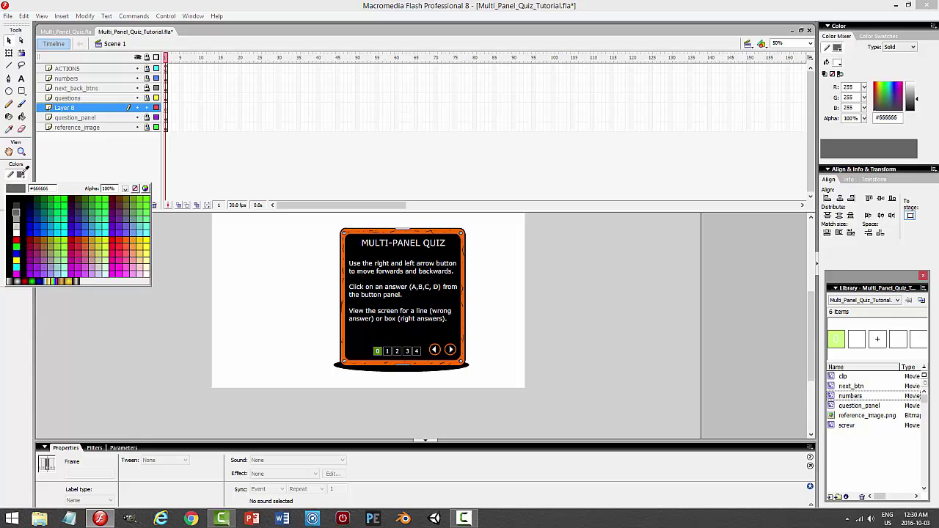
{"action": "left_click", "coordinate": [16, 193]}
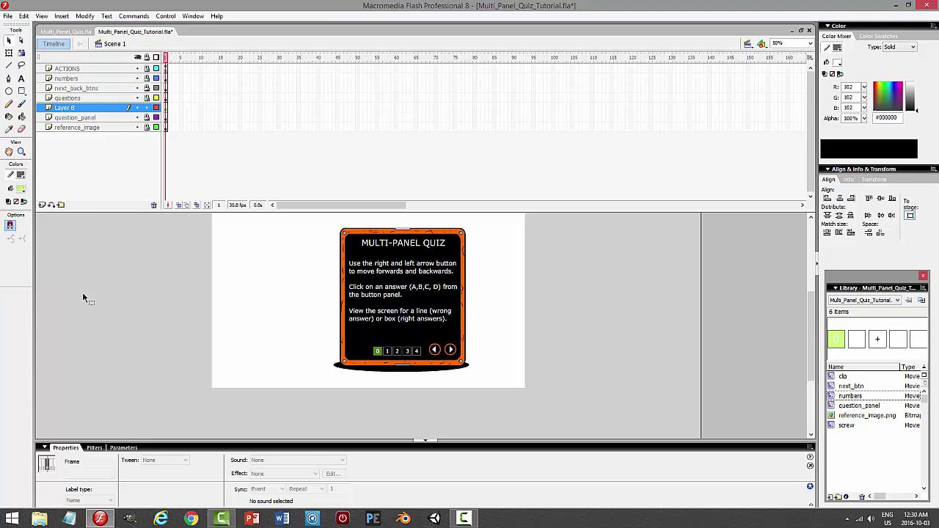
{"action": "left_click", "coordinate": [21, 193]}
{"action": "left_click", "coordinate": [12, 246]}
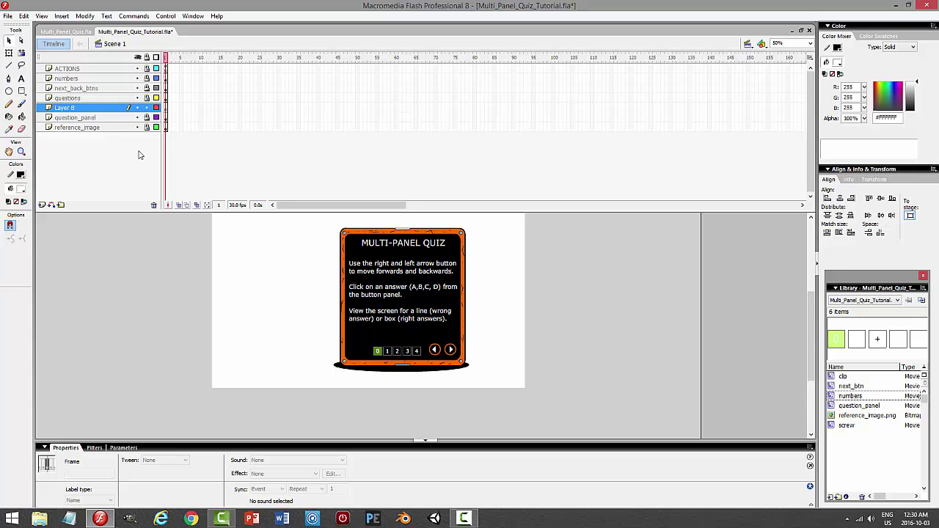
Set up the Rectangle tool with a corner radius of 22 points and a solid stroke 4 thick.
{"action": "left_click", "coordinate": [22, 91]}
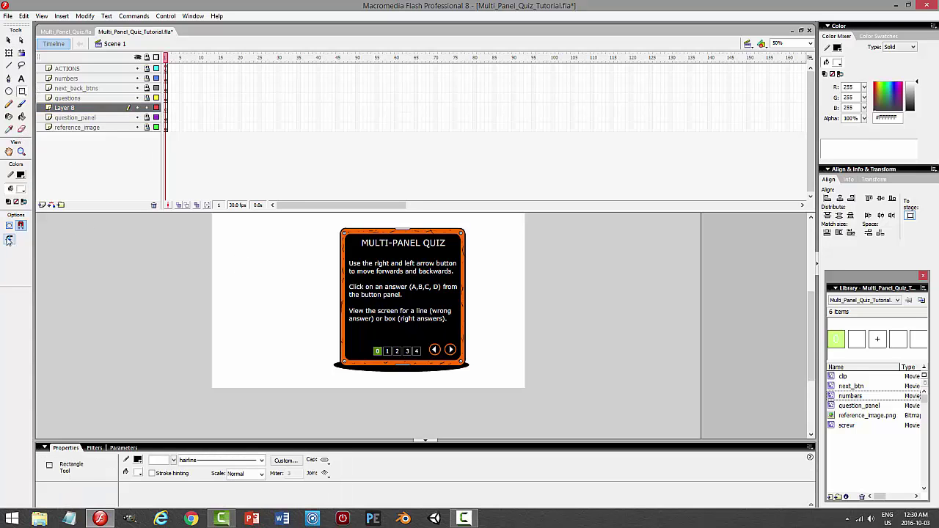
{"action": "left_click", "coordinate": [21, 225]}
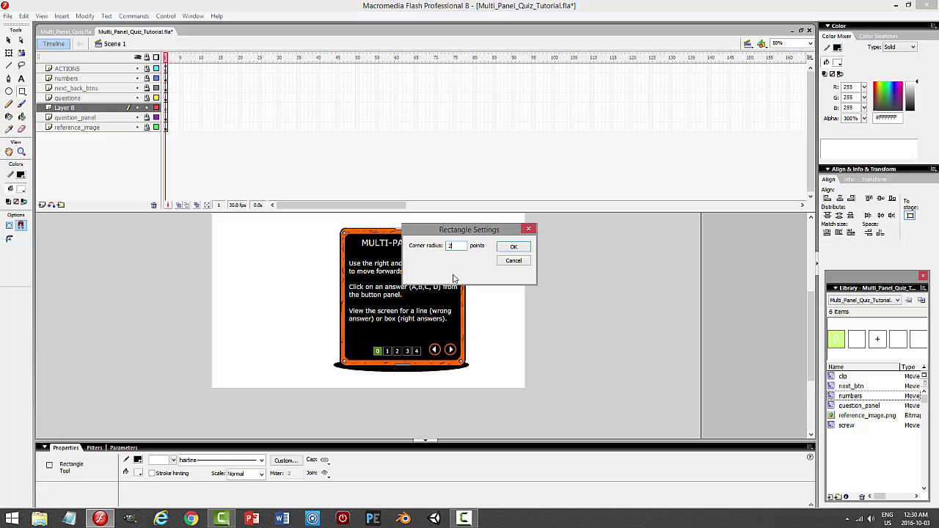
{"action": "type", "text": "22"}
{"action": "left_click", "coordinate": [514, 247]}
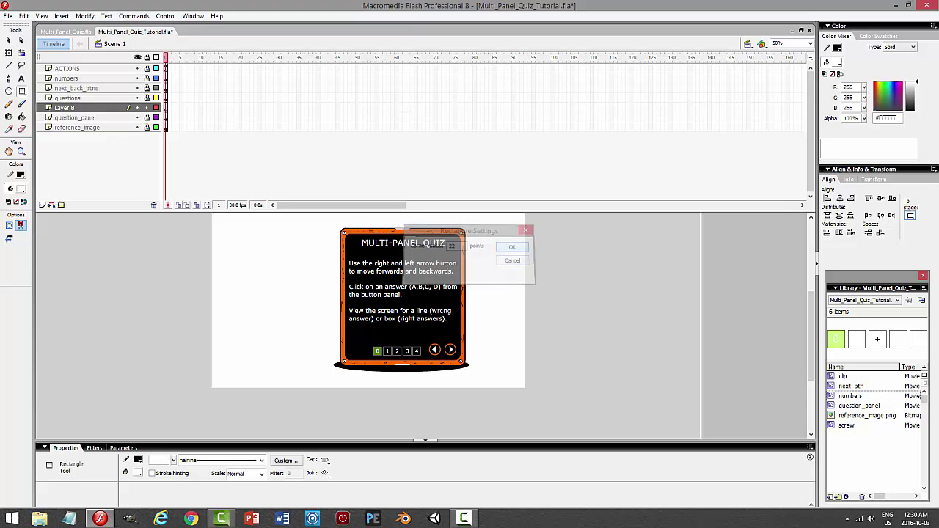
{"action": "left_click", "coordinate": [219, 463]}
{"action": "left_click", "coordinate": [217, 482]}
{"action": "left_click", "coordinate": [153, 460]}
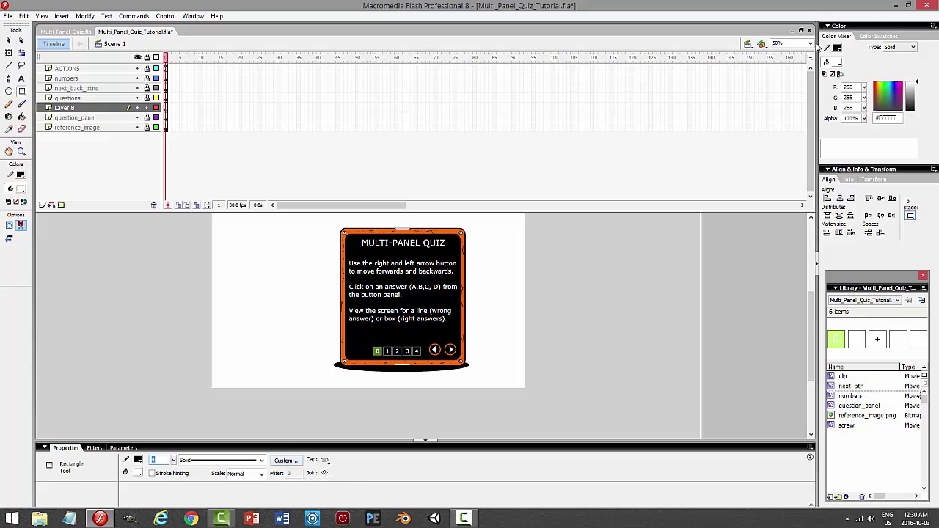
Draw a rounded square about 271 px wide on the empty stage area left of the question panel.
{"action": "left_click", "coordinate": [810, 44]}
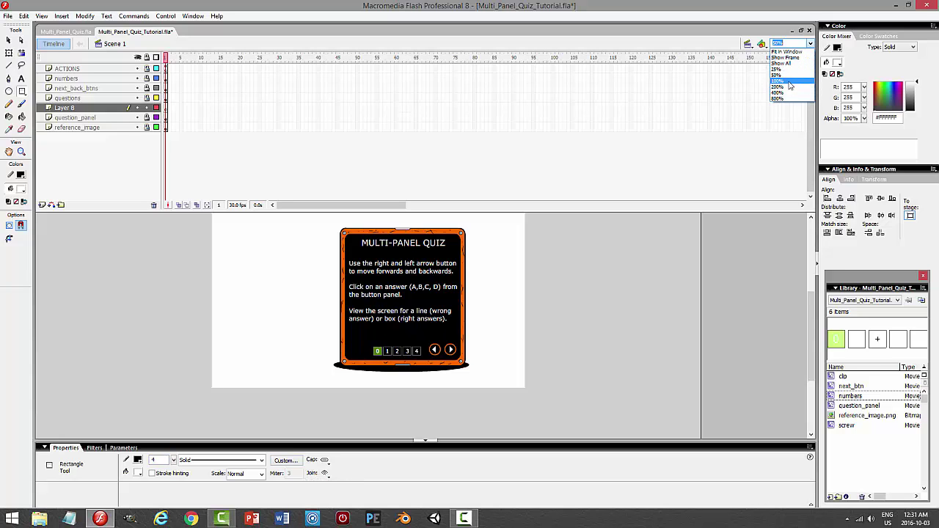
{"action": "left_click", "coordinate": [779, 92]}
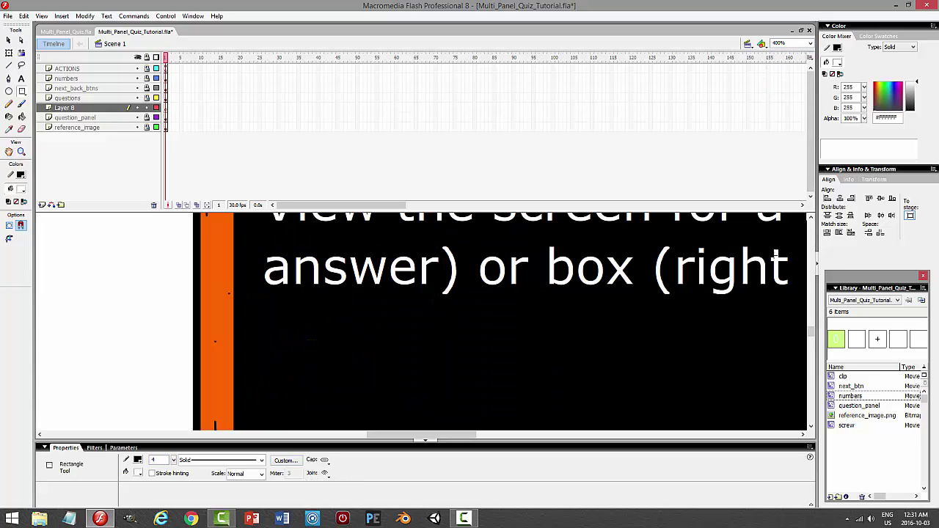
{"action": "left_click", "coordinate": [808, 44]}
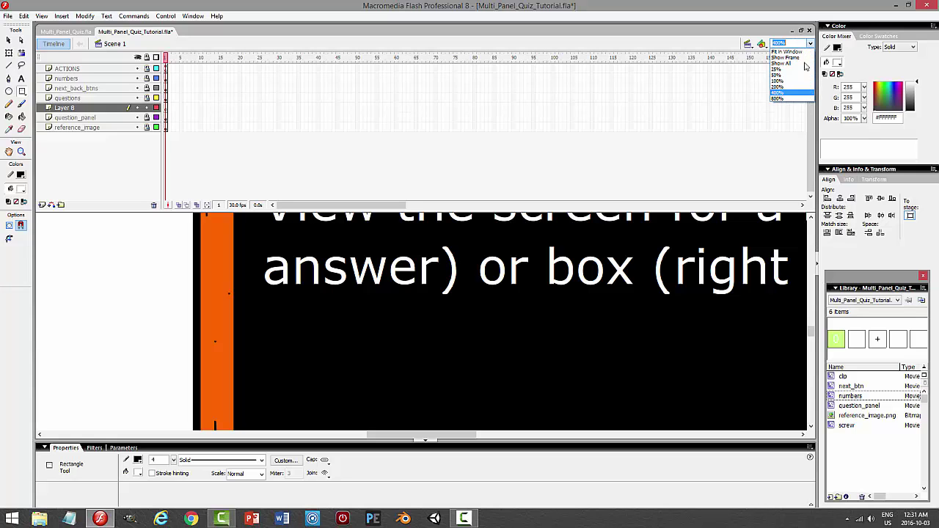
{"action": "left_click", "coordinate": [779, 86]}
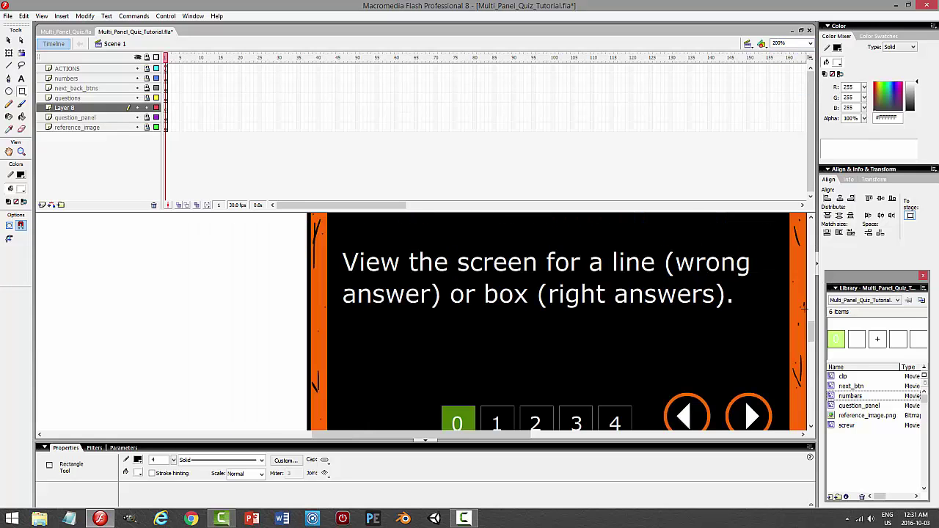
{"action": "left_click_drag", "start_coordinate": [690, 215], "coordinate": [689, 151]}
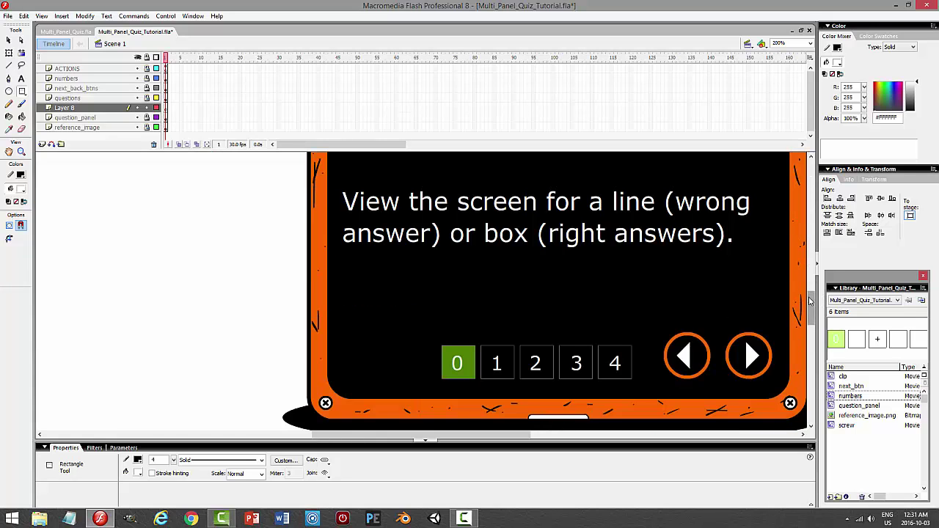
{"action": "scroll", "coordinate": [812, 293], "scroll_direction": "down", "scroll_amount": 3}
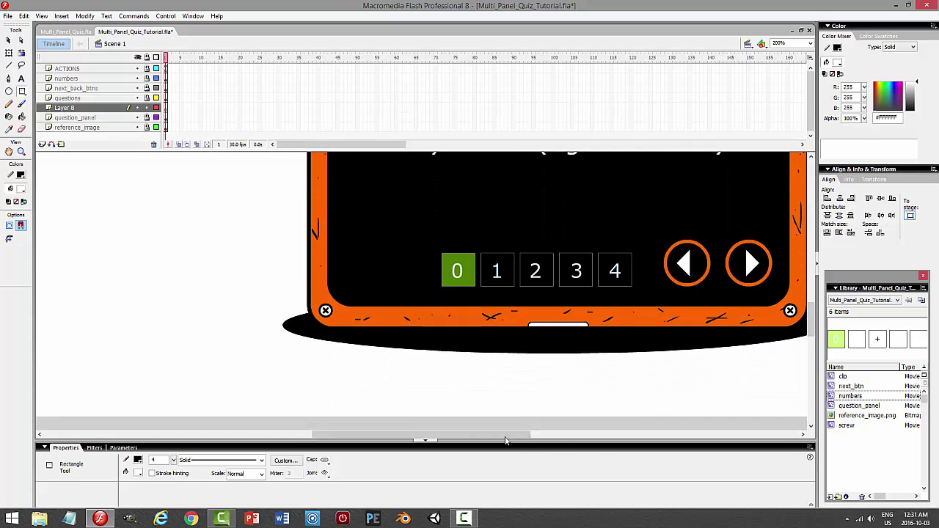
{"action": "left_click_drag", "start_coordinate": [505, 436], "coordinate": [474, 435]}
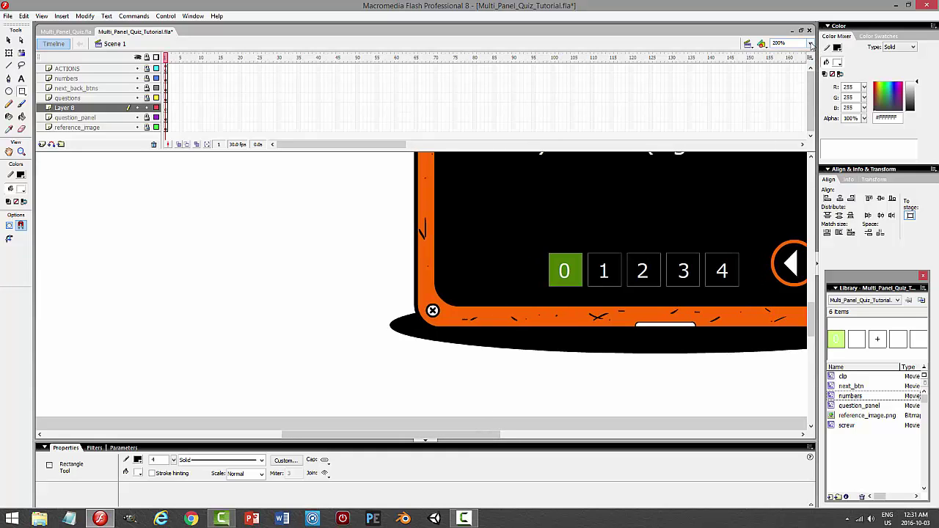
{"action": "left_click", "coordinate": [811, 45]}
{"action": "left_click", "coordinate": [788, 67]}
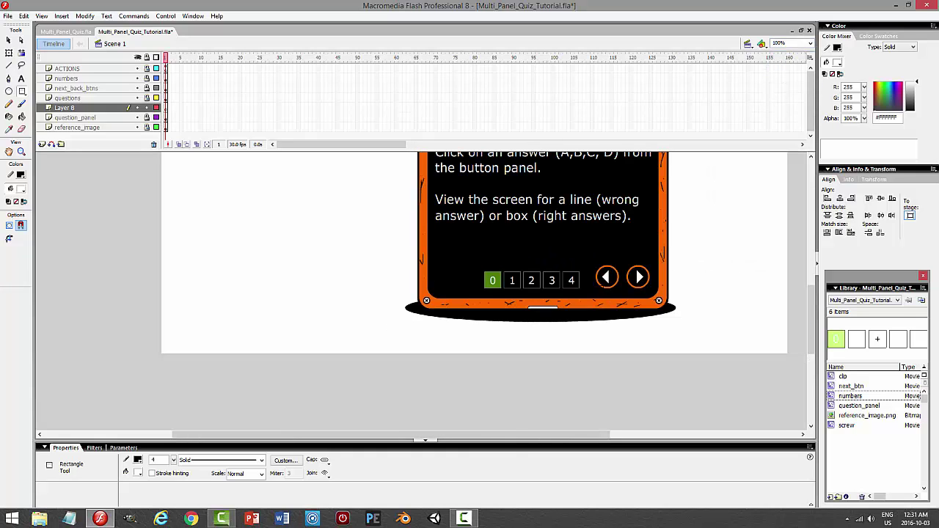
{"action": "left_click_drag", "start_coordinate": [806, 291], "coordinate": [813, 276]}
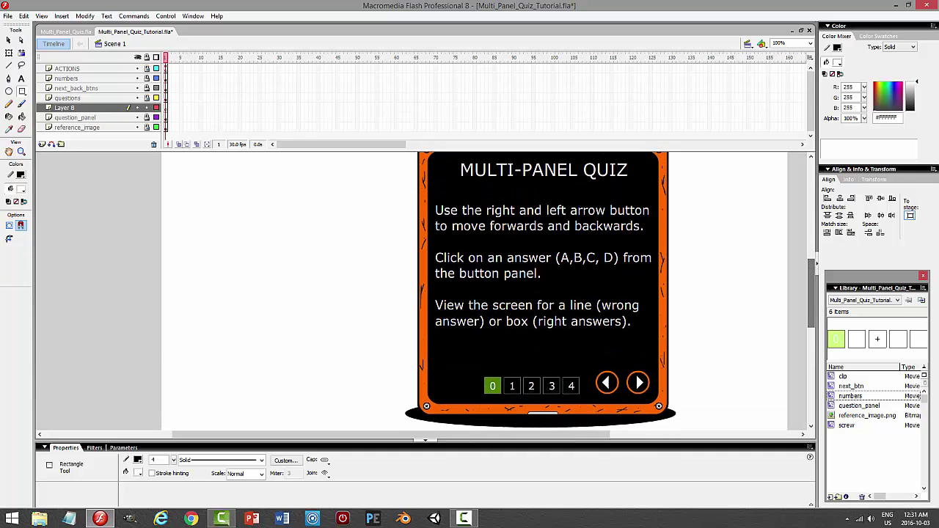
{"action": "mouse_move", "coordinate": [261, 253]}
{"action": "left_mouse_down"}
{"action": "mouse_move", "coordinate": [321, 286]}
{"action": "mouse_move", "coordinate": [363, 368]}
{"action": "mouse_move", "coordinate": [380, 387]}
{"action": "mouse_move", "coordinate": [392, 385]}
{"action": "left_mouse_up"}
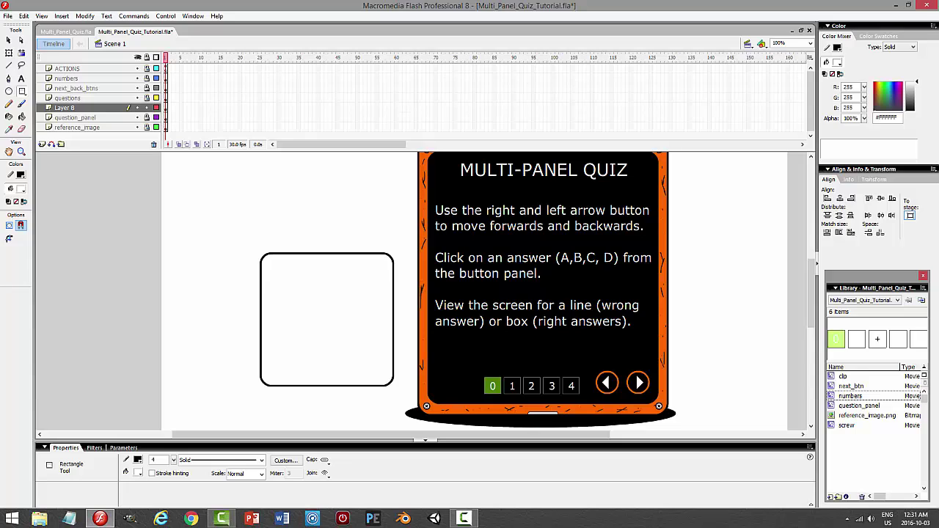
Copy the rounded square's whole outline and paste the copy in place.
{"action": "left_click", "coordinate": [8, 41]}
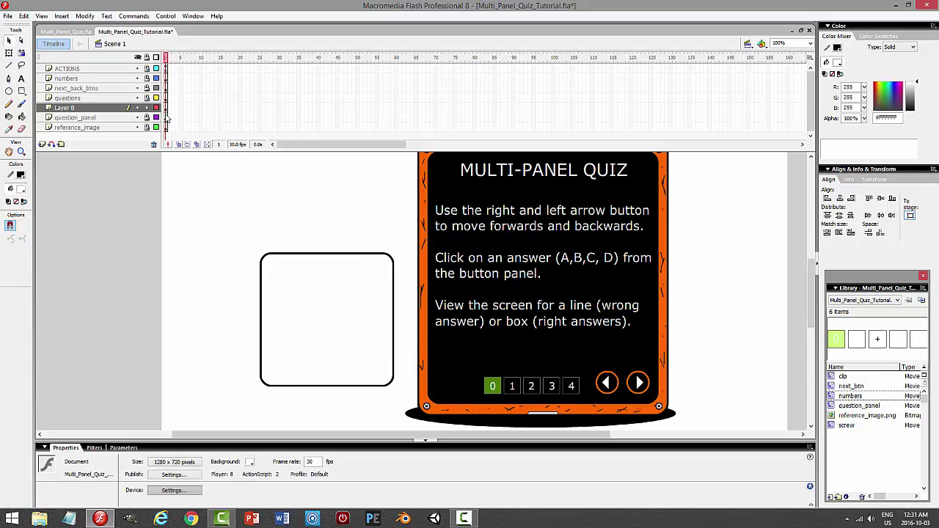
{"action": "double_click", "coordinate": [337, 258]}
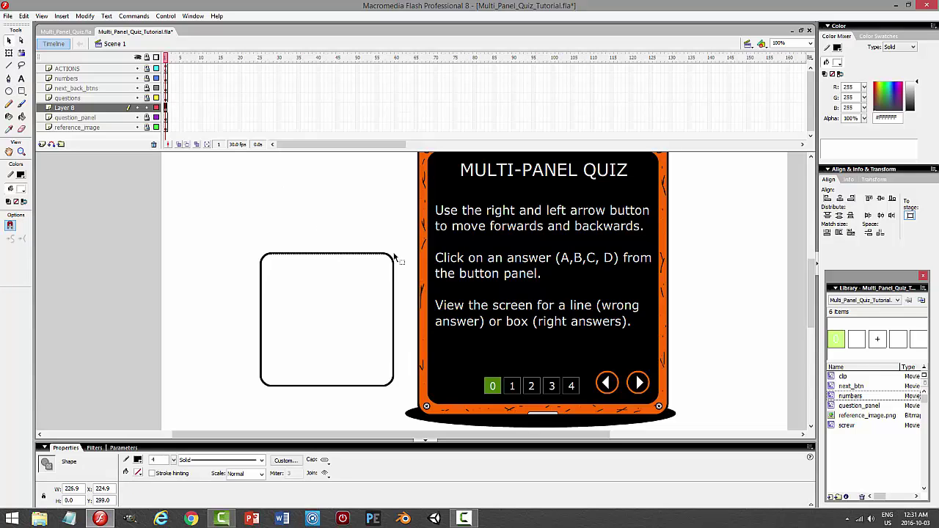
{"action": "left_click", "coordinate": [24, 17]}
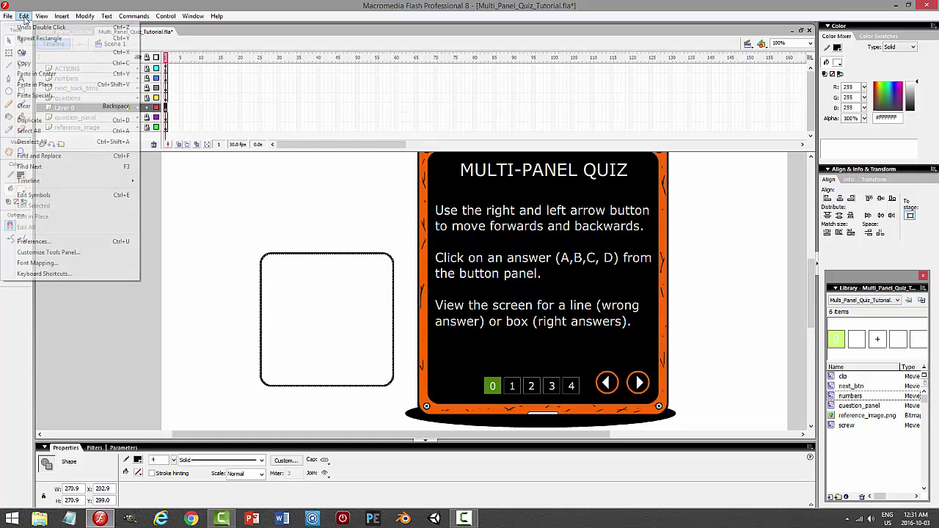
{"action": "left_click", "coordinate": [24, 63]}
{"action": "left_click", "coordinate": [24, 16]}
{"action": "left_click", "coordinate": [40, 85]}
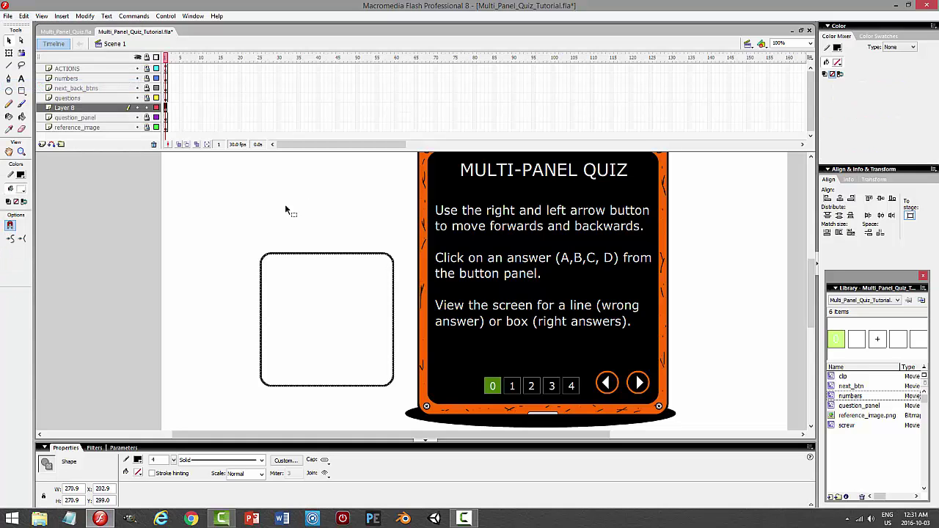
Scale the pasted outline down about its centre to about 235 px square to form an inner border.
{"action": "left_click", "coordinate": [9, 53]}
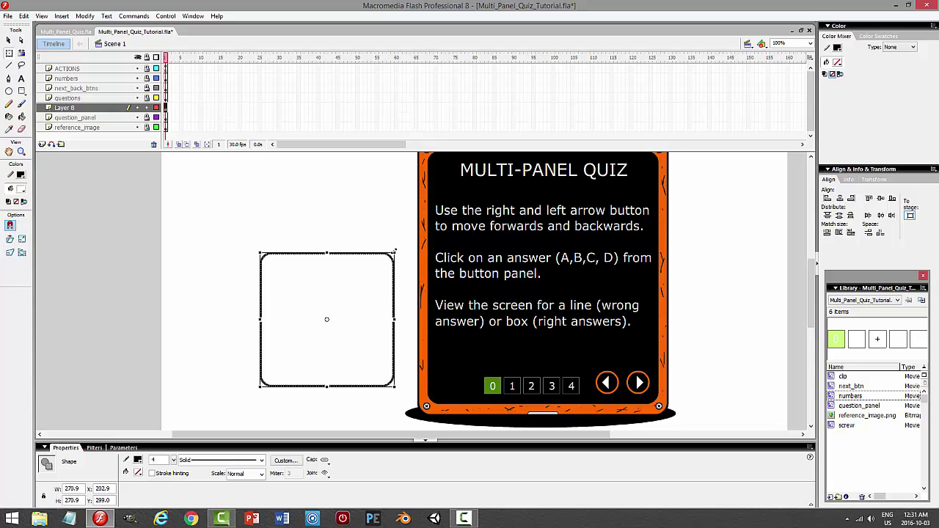
{"action": "left_click_drag", "start_coordinate": [394, 251], "coordinate": [385, 260]}
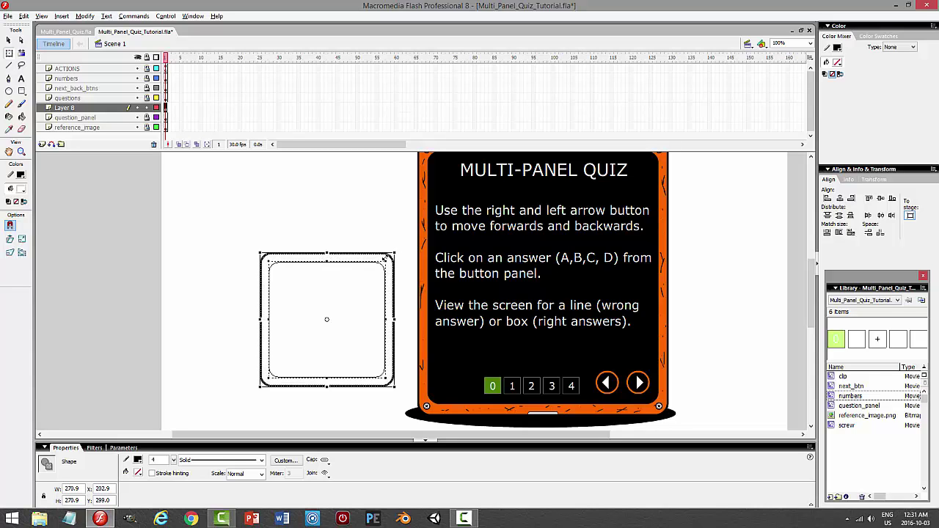
{"action": "key", "text": "v"}
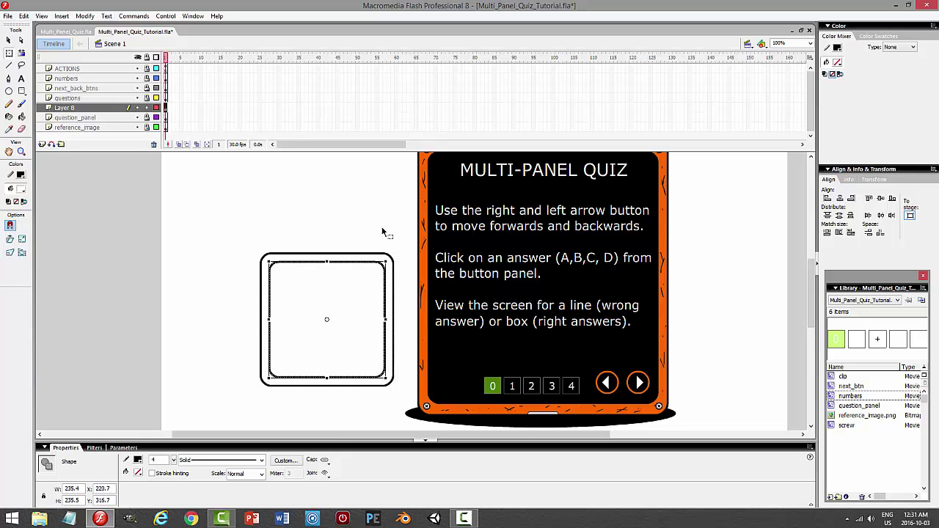
{"action": "left_click", "coordinate": [390, 232]}
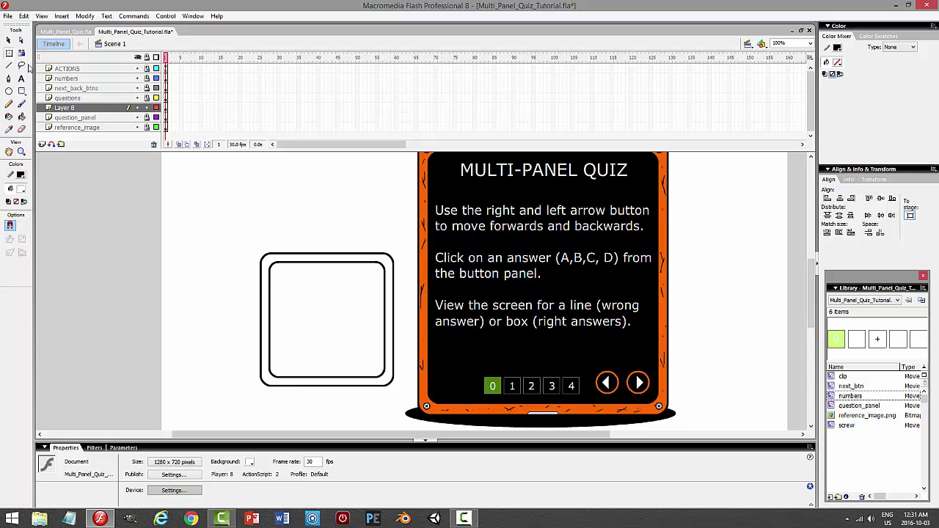
Convert the two nested rounded squares on Layer 8 into a movie clip symbol named button_panel.
{"action": "left_click", "coordinate": [94, 109]}
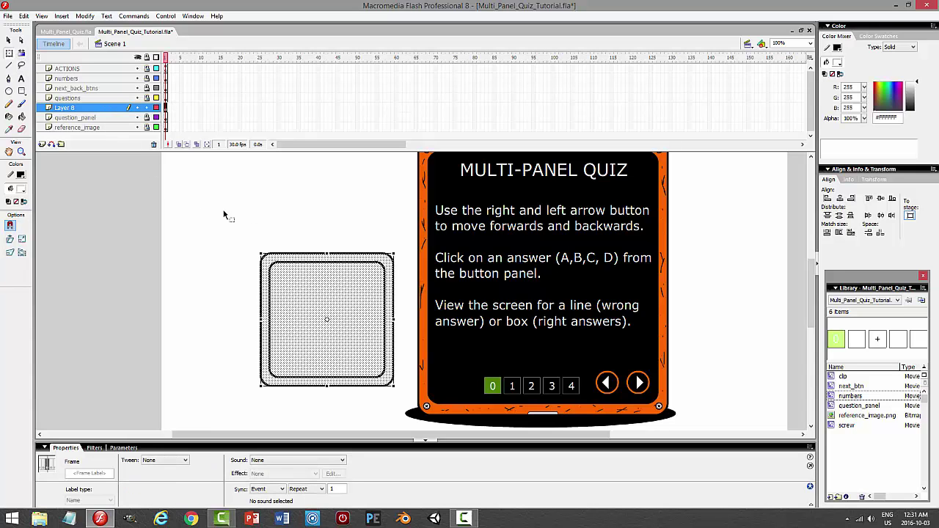
{"action": "left_click", "coordinate": [82, 16]}
{"action": "left_click", "coordinate": [75, 42]}
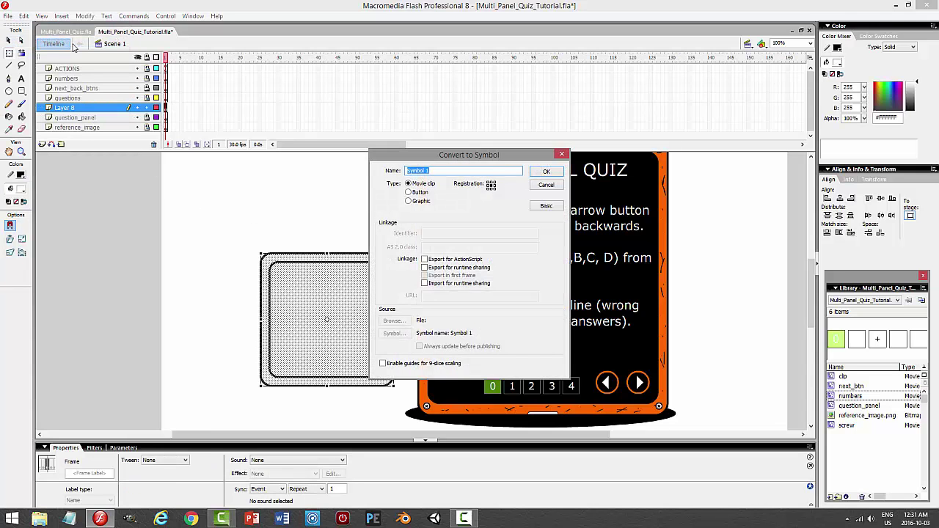
{"action": "type", "text": "button_panel"}
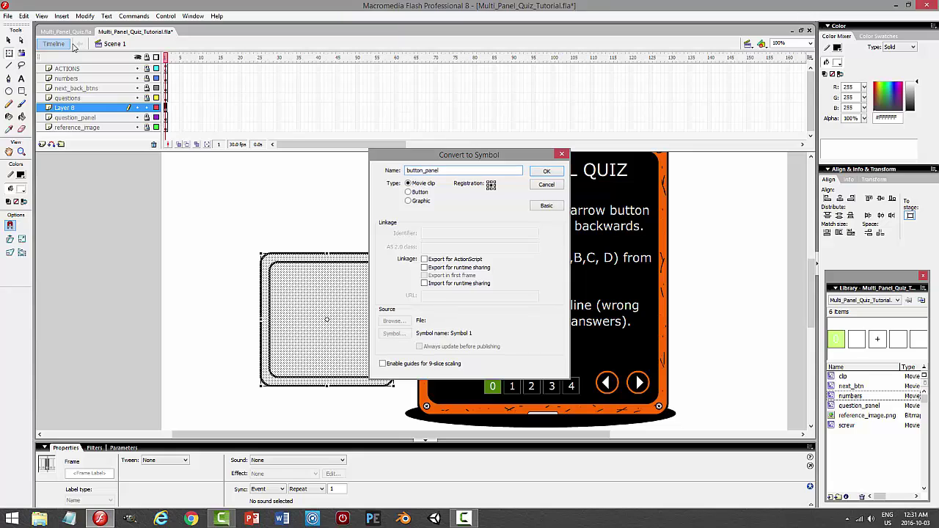
{"action": "key", "text": "Return"}
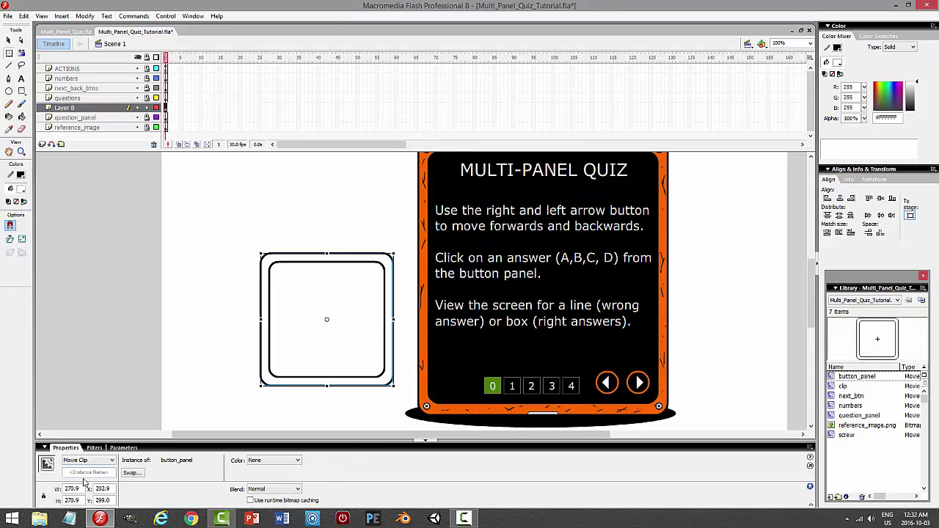
Give the new clip the instance name button_panel, rename its layer button_panel and save the file.
{"action": "left_click", "coordinate": [91, 472]}
{"action": "left_click", "coordinate": [101, 110]}
{"action": "double_click", "coordinate": [100, 110]}
{"action": "type", "text": "button_panel"}
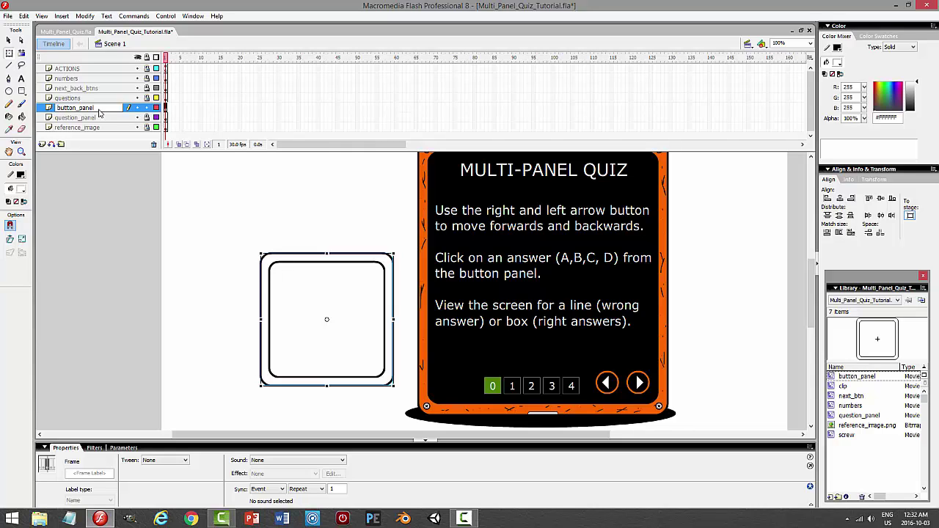
{"action": "key", "text": "Return"}
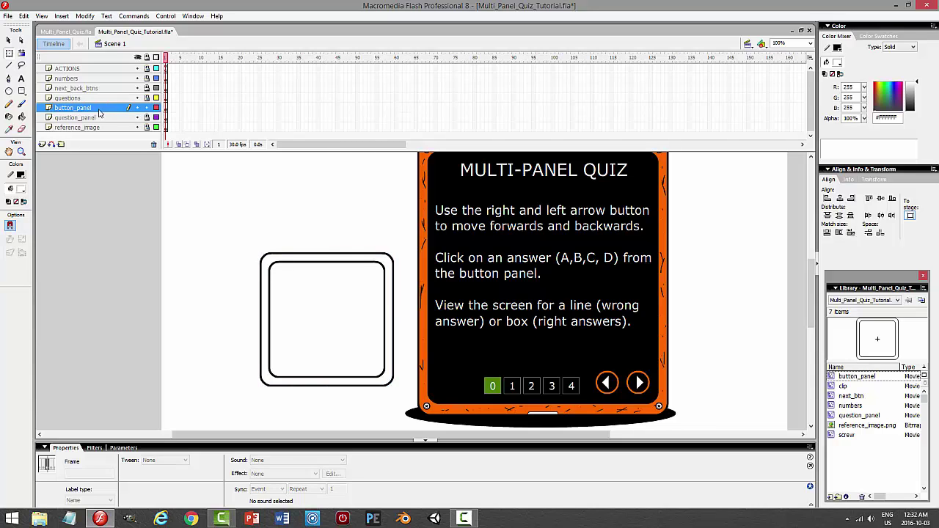
{"action": "key", "text": "ctrl+s"}
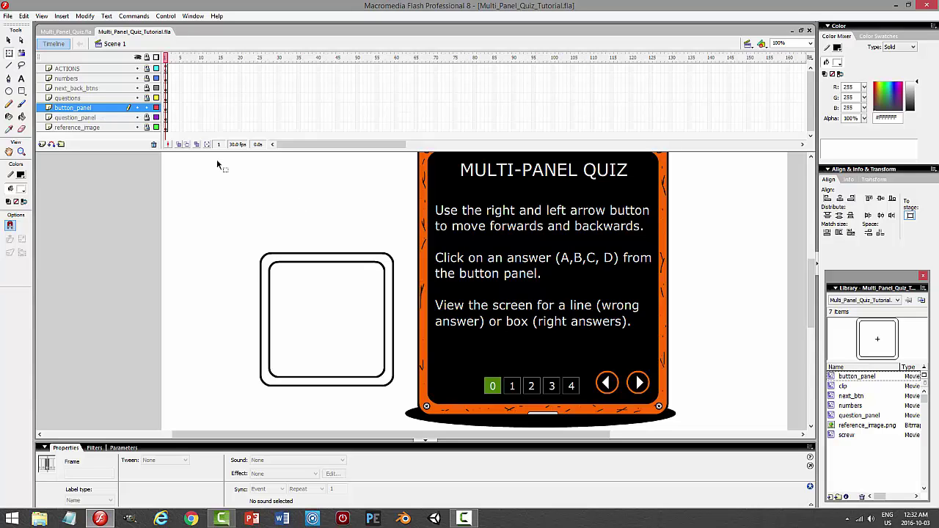
Open the button_panel clip for editing, rename its only layer body and lock it.
{"action": "left_click", "coordinate": [264, 220]}
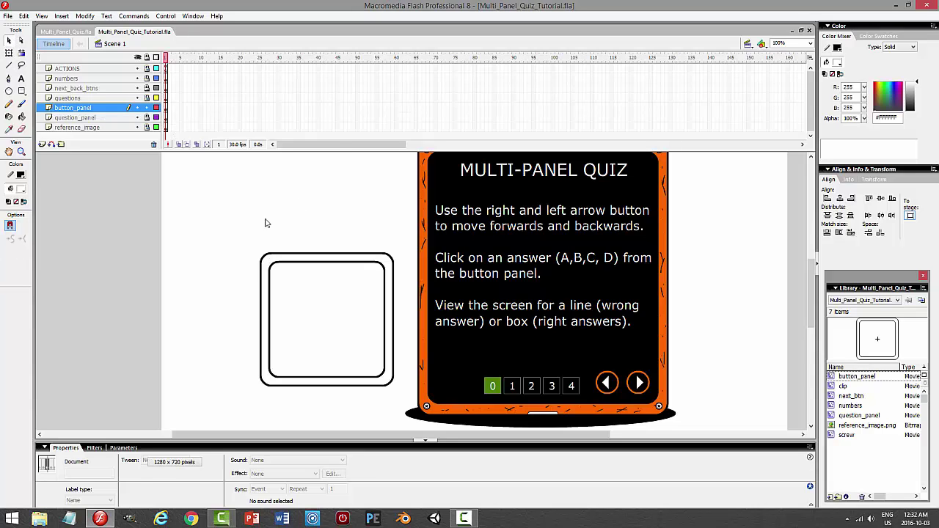
{"action": "left_click", "coordinate": [298, 265]}
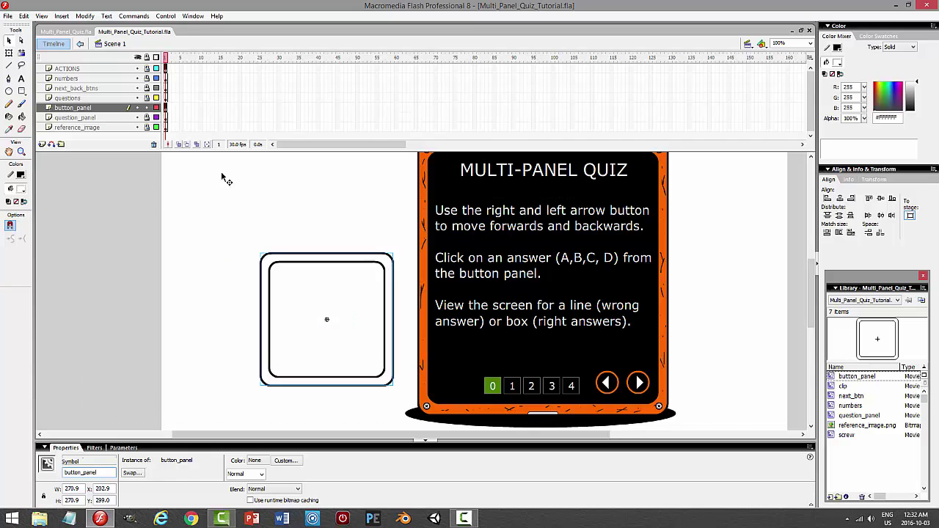
{"action": "key", "text": "ctrl+e"}
{"action": "double_click", "coordinate": [91, 68]}
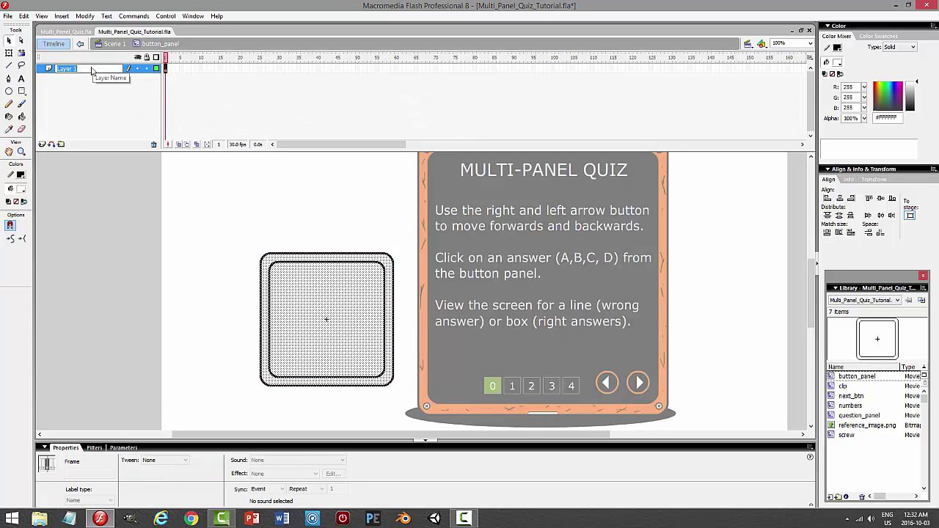
{"action": "type", "text": "body"}
{"action": "key", "text": "Return"}
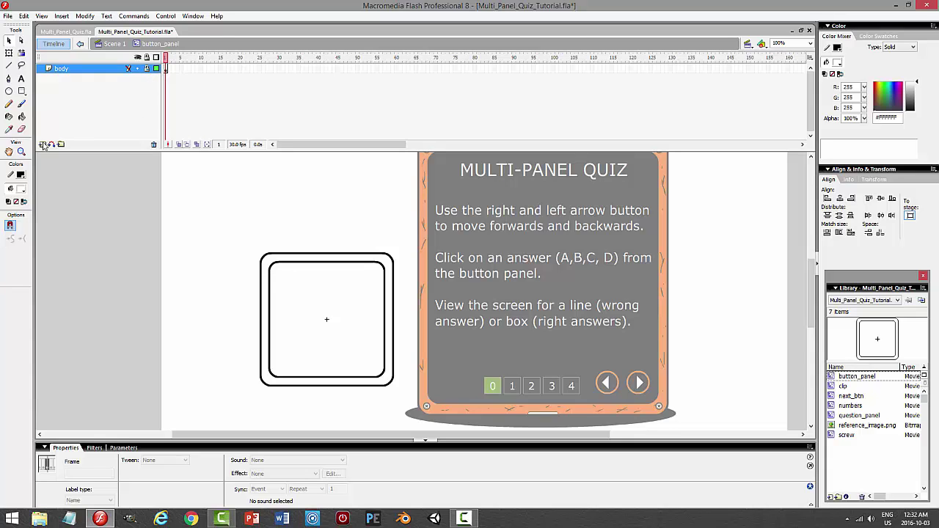
Add a layer above body and place the library's screw symbol in the upper-left corner of the panel's border.
{"action": "left_click", "coordinate": [42, 144]}
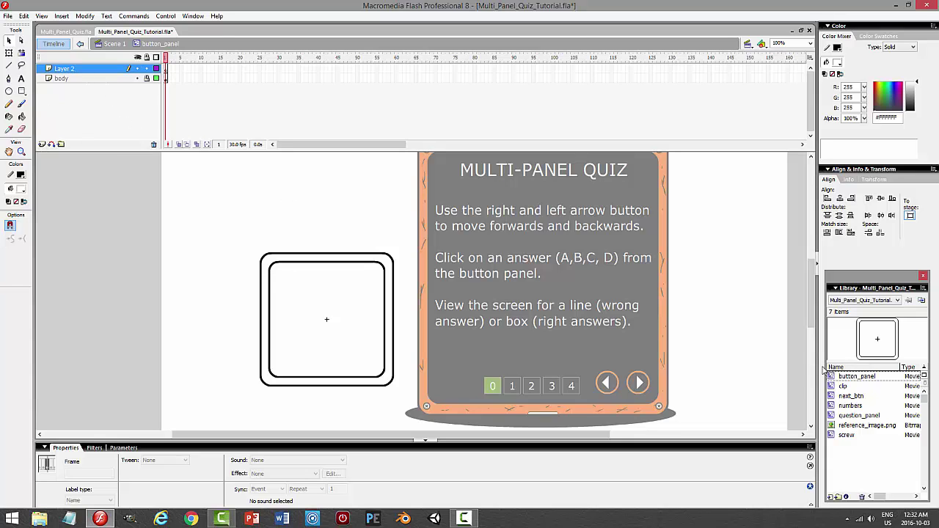
{"action": "left_click_drag", "start_coordinate": [847, 438], "coordinate": [270, 261]}
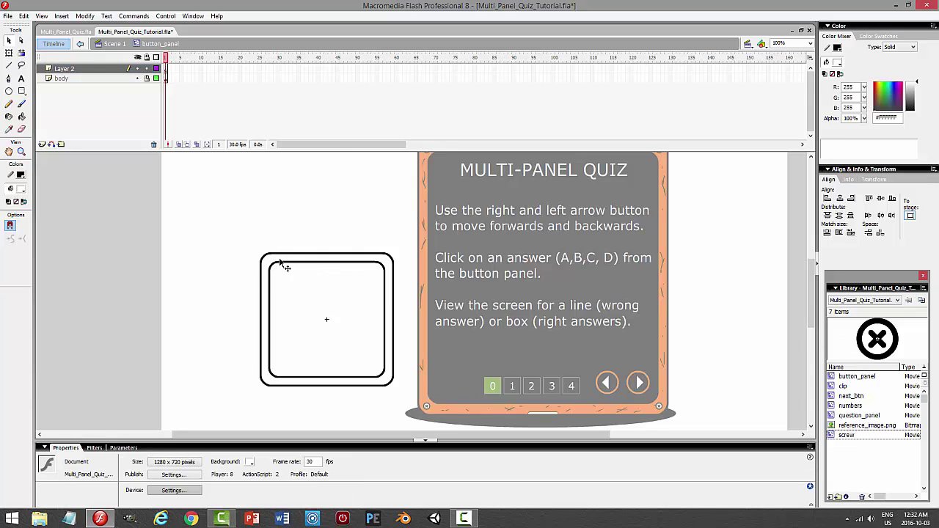
{"action": "left_click", "coordinate": [811, 45]}
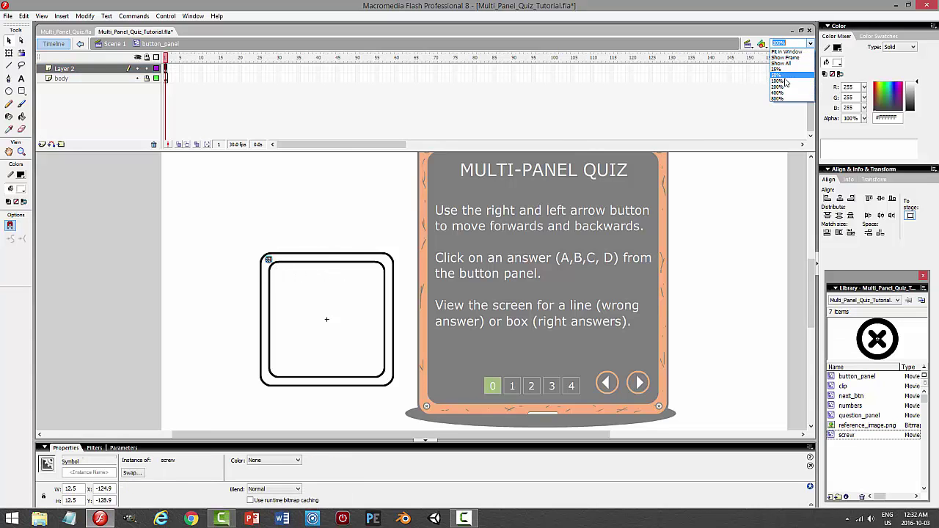
{"action": "left_click", "coordinate": [782, 86]}
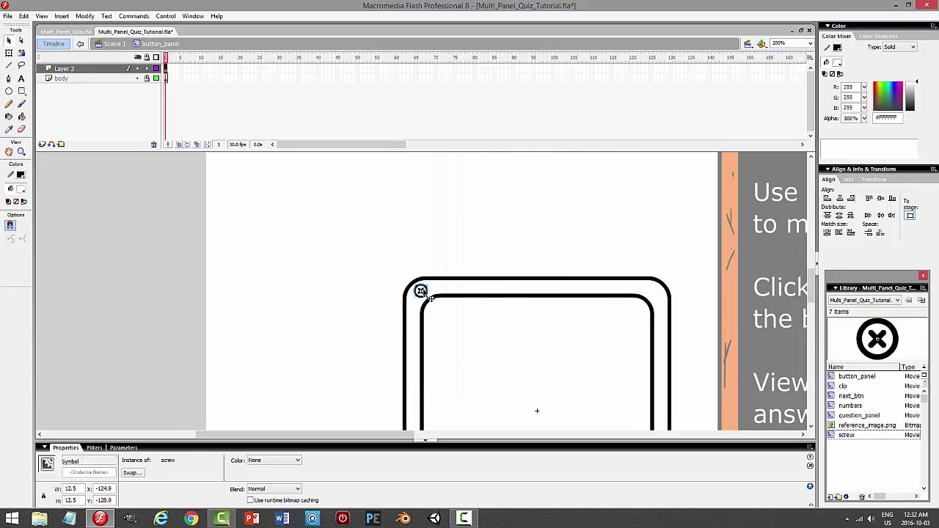
{"action": "left_click_drag", "start_coordinate": [430, 297], "coordinate": [425, 300]}
Scale the placed screw to 85% with 0 degrees rotation.
{"action": "left_click", "coordinate": [84, 15]}
{"action": "mouse_move", "coordinate": [60, 140]}
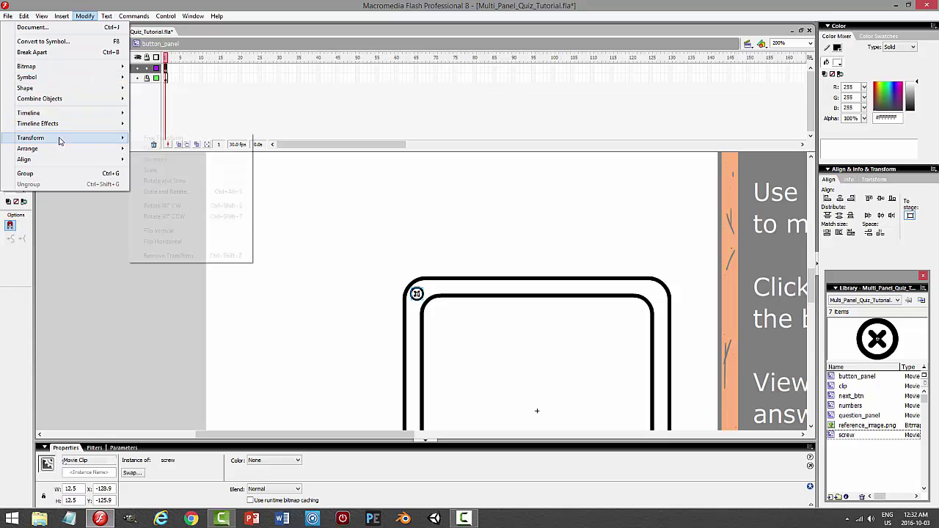
{"action": "left_click", "coordinate": [176, 192]}
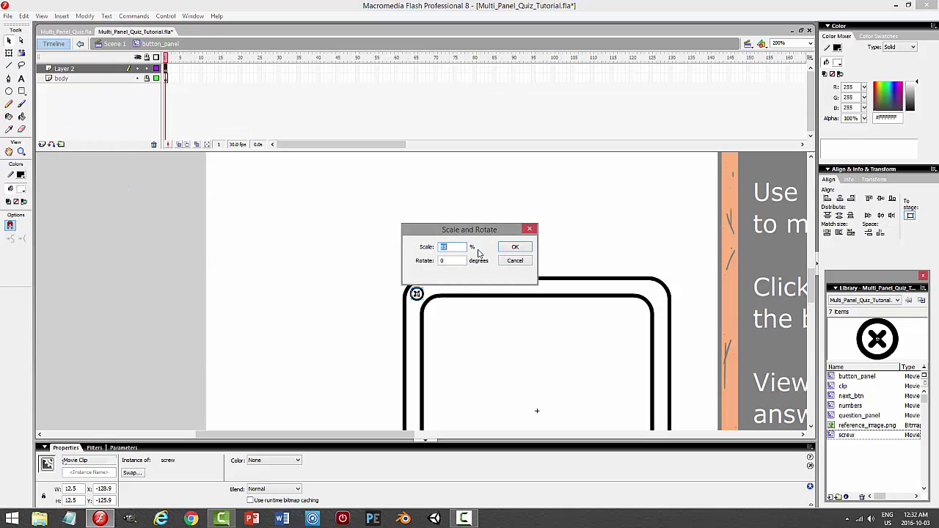
{"action": "left_click", "coordinate": [510, 248]}
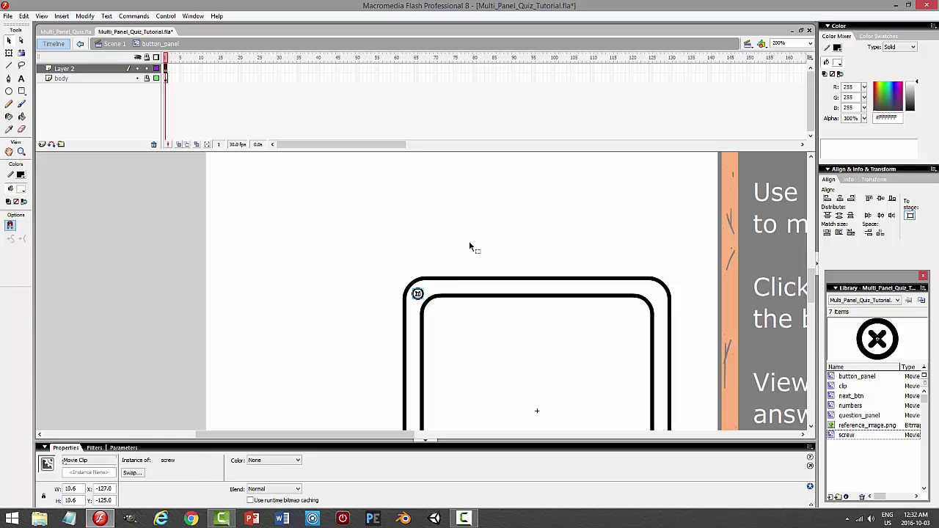
{"action": "left_click", "coordinate": [480, 245]}
Duplicate the screw horizontally into the upper-right corner of the panel's border.
{"action": "left_click", "coordinate": [417, 294]}
{"action": "left_click_drag", "start_coordinate": [417, 294], "coordinate": [656, 297]}
{"action": "left_click", "coordinate": [653, 266]}
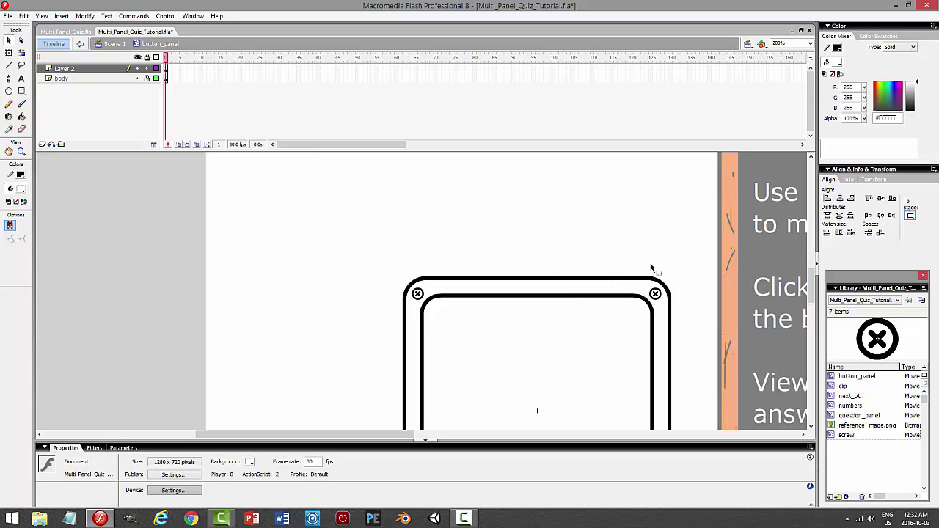
Copy both upper screws, paste them in place and move the copies about 240 px down into the border's lower corners.
{"action": "left_click", "coordinate": [113, 69]}
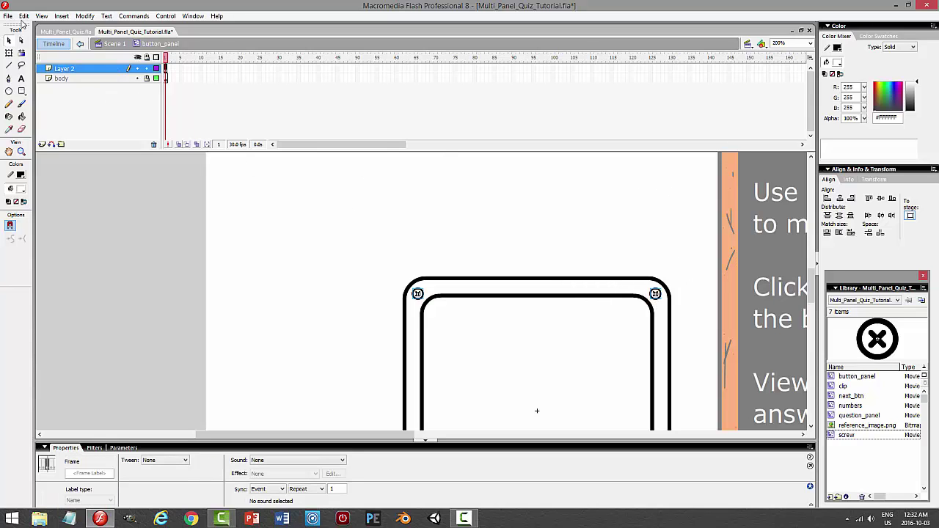
{"action": "left_click", "coordinate": [24, 15]}
{"action": "left_click", "coordinate": [29, 64]}
{"action": "left_click", "coordinate": [23, 16]}
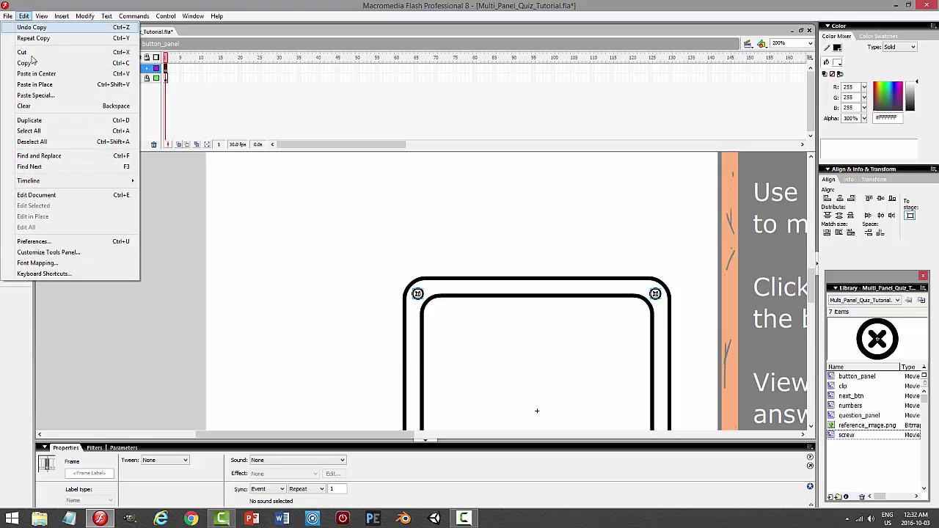
{"action": "left_click", "coordinate": [30, 84]}
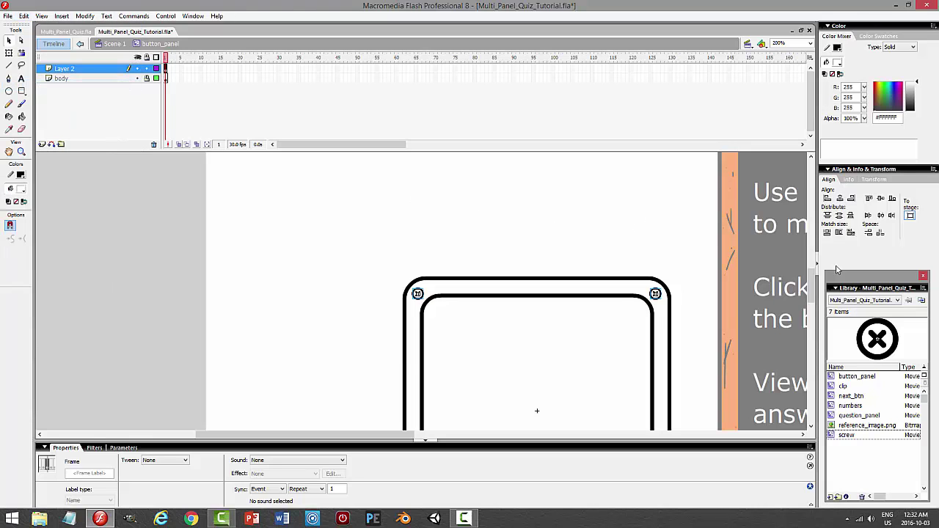
{"action": "left_click_drag", "start_coordinate": [812, 286], "coordinate": [811, 300]}
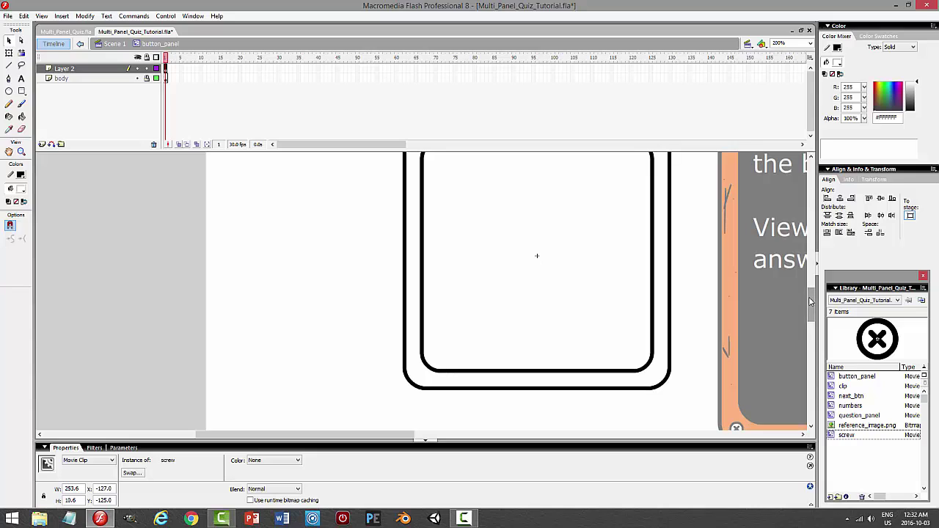
{"action": "key", "text": "shift+Down"}
{"action": "key", "text": "shift+Down"}
{"action": "key", "text": "shift+Down"}
{"action": "key", "text": "shift+Down"}
{"action": "key", "text": "shift+Down"}
{"action": "key", "text": "shift+Down"}
{"action": "key", "text": "shift+Down"}
{"action": "key", "text": "shift+Down"}
{"action": "key", "text": "shift+Down"}
{"action": "key", "text": "shift+Down"}
{"action": "key", "text": "shift+Down"}
{"action": "key", "text": "shift+Down"}
{"action": "key", "text": "shift+Down"}
{"action": "key", "text": "shift+Down"}
{"action": "key", "text": "shift+Down"}
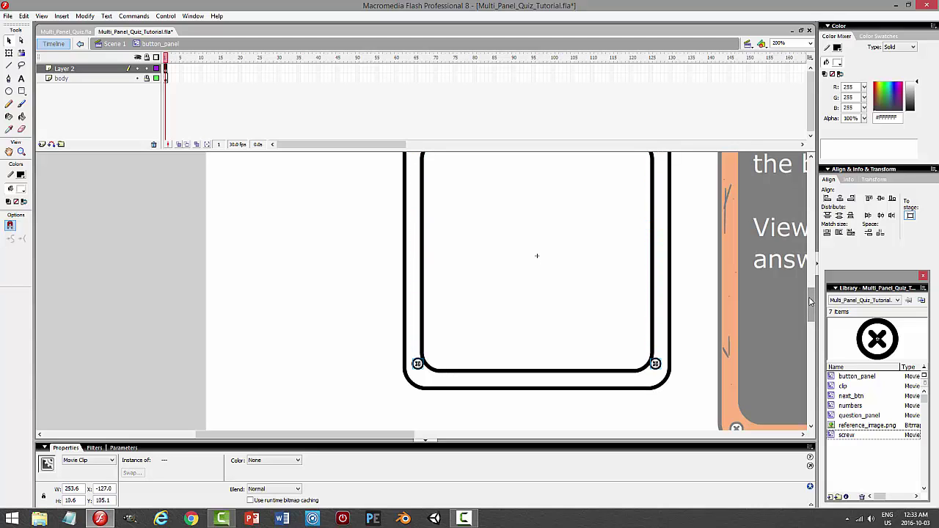
{"action": "key", "text": "Down"}
{"action": "key", "text": "Down"}
{"action": "key", "text": "Down"}
{"action": "key", "text": "Down"}
{"action": "key", "text": "Down"}
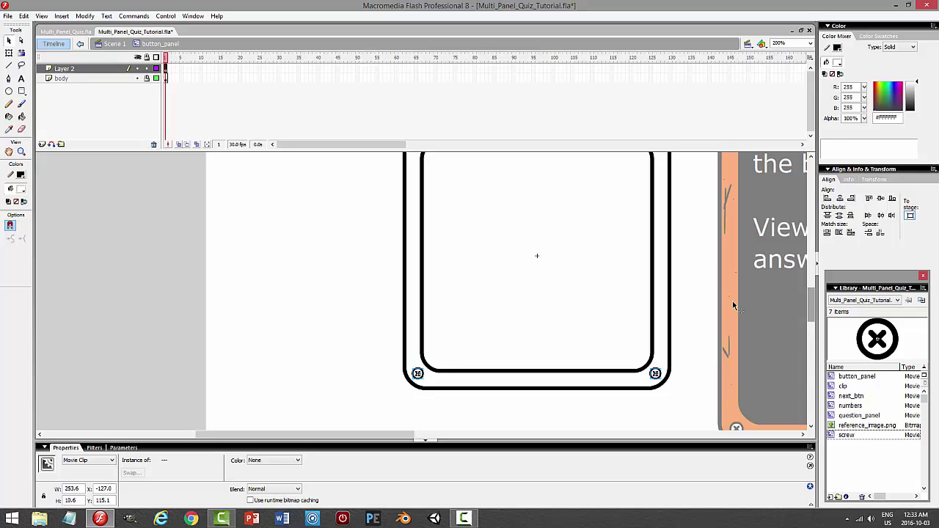
{"action": "left_click", "coordinate": [237, 218]}
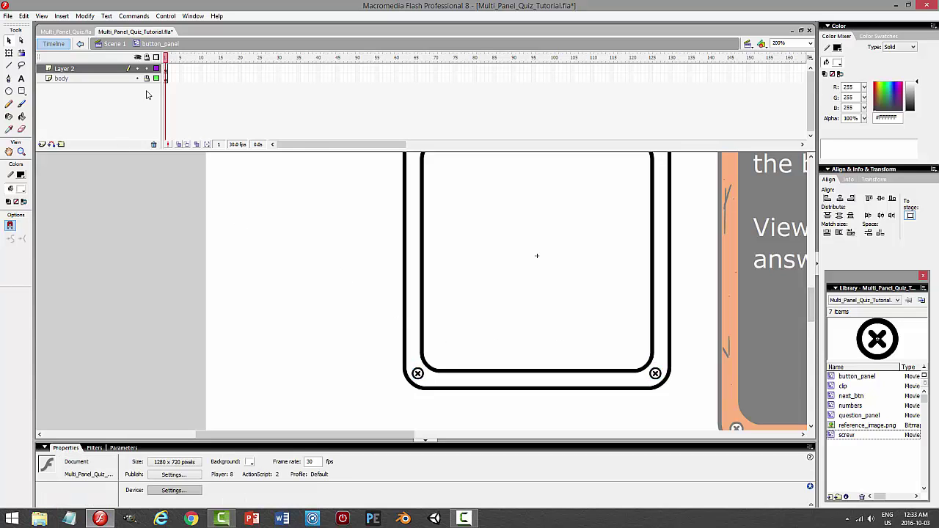
Rename the layer holding the four screws as screws and lock it.
{"action": "double_click", "coordinate": [103, 67]}
{"action": "type", "text": "rews"}
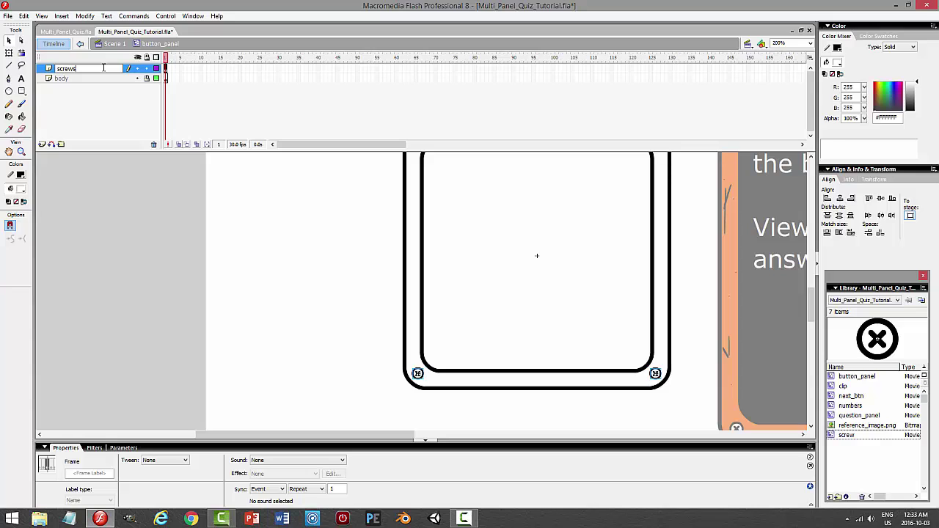
{"action": "key", "text": "Return"}
{"action": "left_click", "coordinate": [146, 68]}
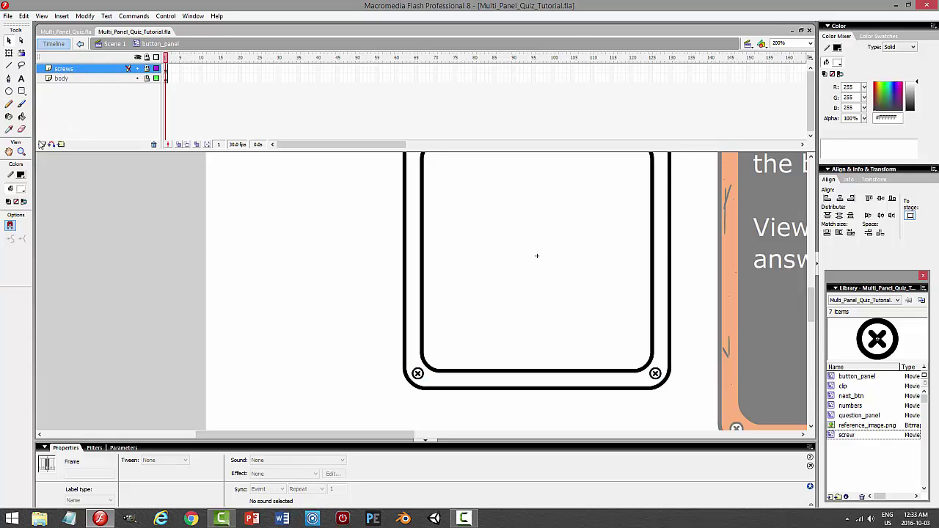
Add a new layer named scratches above the screws layer.
{"action": "left_click", "coordinate": [42, 143]}
{"action": "double_click", "coordinate": [76, 68]}
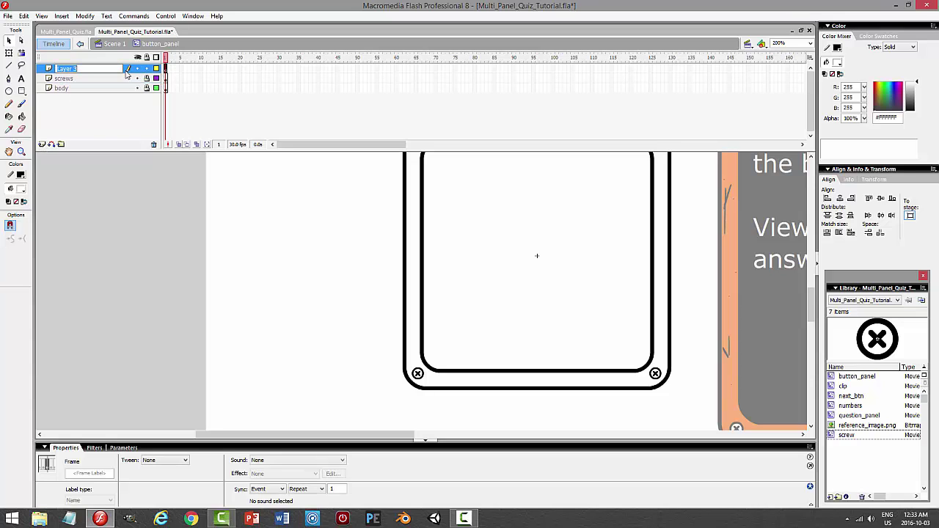
{"action": "type", "text": "scratches"}
{"action": "key", "text": "Return"}
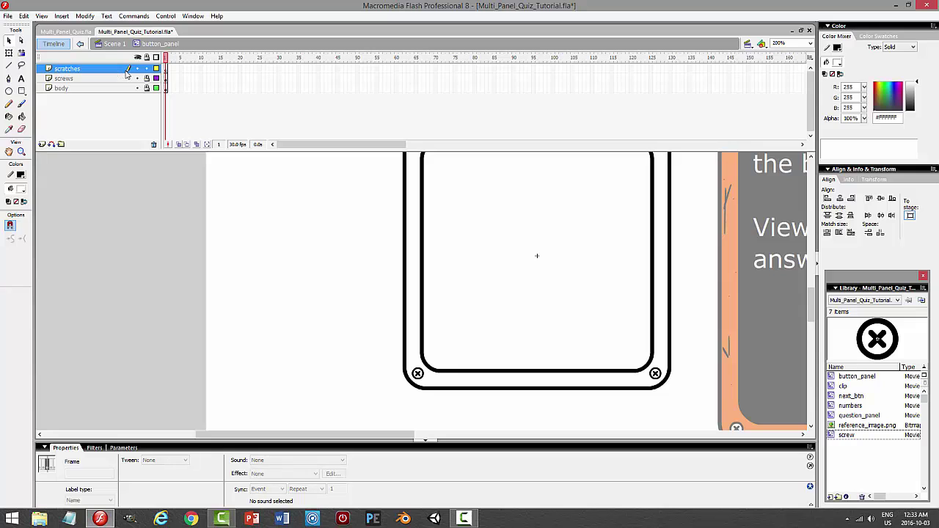
Brush small black scratches and dots around all four sides of the panel's border, lock the scratches layer and save the file.
{"action": "left_click", "coordinate": [21, 104]}
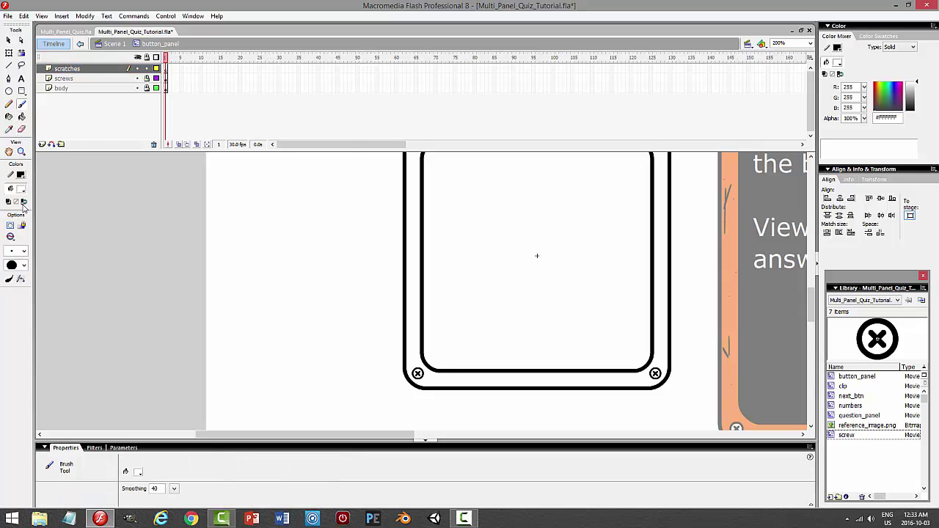
{"action": "left_click", "coordinate": [21, 173]}
{"action": "left_click", "coordinate": [24, 170]}
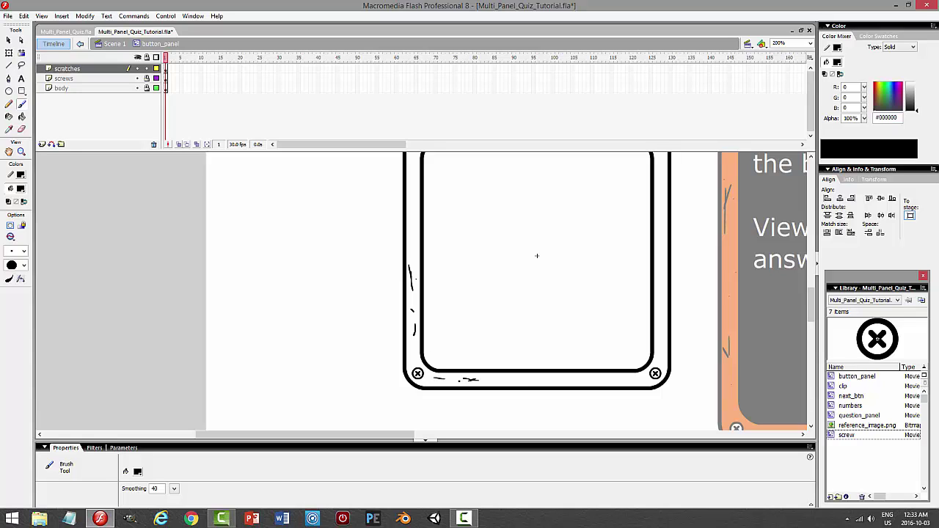
{"action": "left_click_drag", "start_coordinate": [539, 378], "coordinate": [573, 381]}
{"action": "left_click_drag", "start_coordinate": [598, 380], "coordinate": [609, 378]}
{"action": "left_click", "coordinate": [627, 380]}
{"action": "left_click_drag", "start_coordinate": [536, 255], "coordinate": [536, 299]}
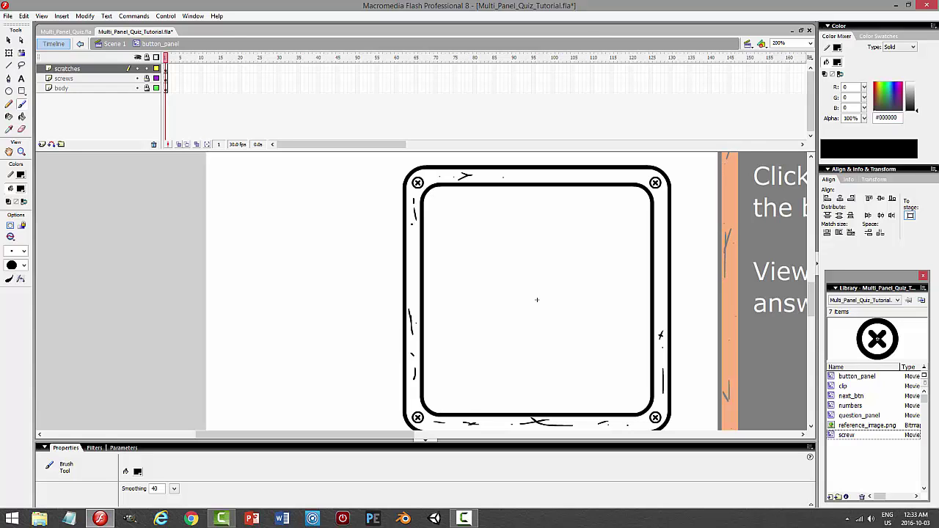
{"action": "left_click_drag", "start_coordinate": [415, 236], "coordinate": [413, 243]}
{"action": "left_click_drag", "start_coordinate": [562, 176], "coordinate": [584, 176]}
{"action": "left_click_drag", "start_coordinate": [662, 204], "coordinate": [662, 218]}
{"action": "left_click", "coordinate": [658, 236]}
{"action": "left_click", "coordinate": [146, 69]}
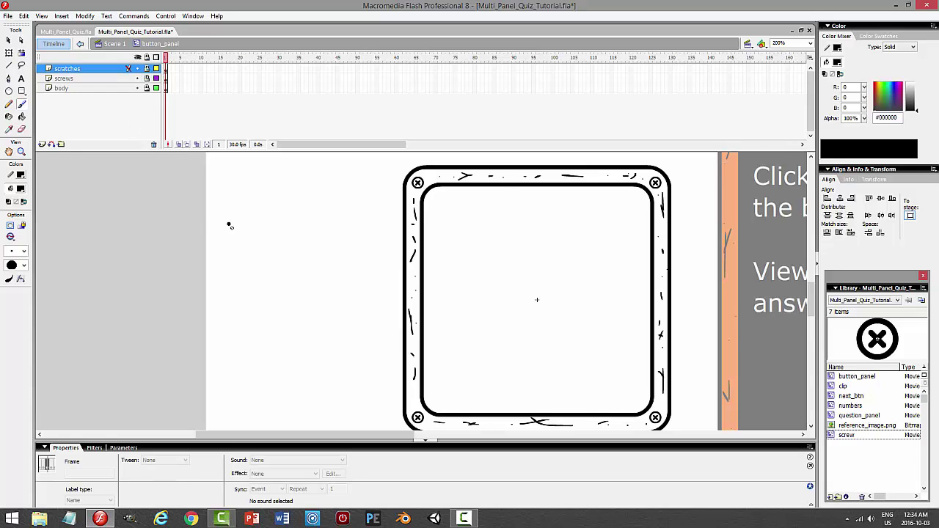
{"action": "key", "text": "ctrl+s"}
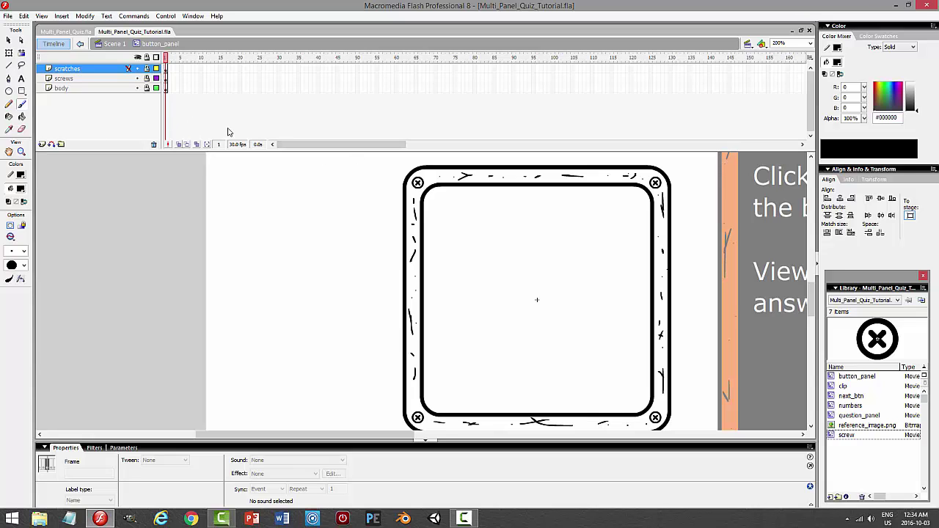
Unlock the body layer and fill the area between the panel's outer and inner outlines with orange #FF6600.
{"action": "left_click", "coordinate": [146, 88]}
{"action": "left_click", "coordinate": [9, 40]}
{"action": "left_click", "coordinate": [360, 224]}
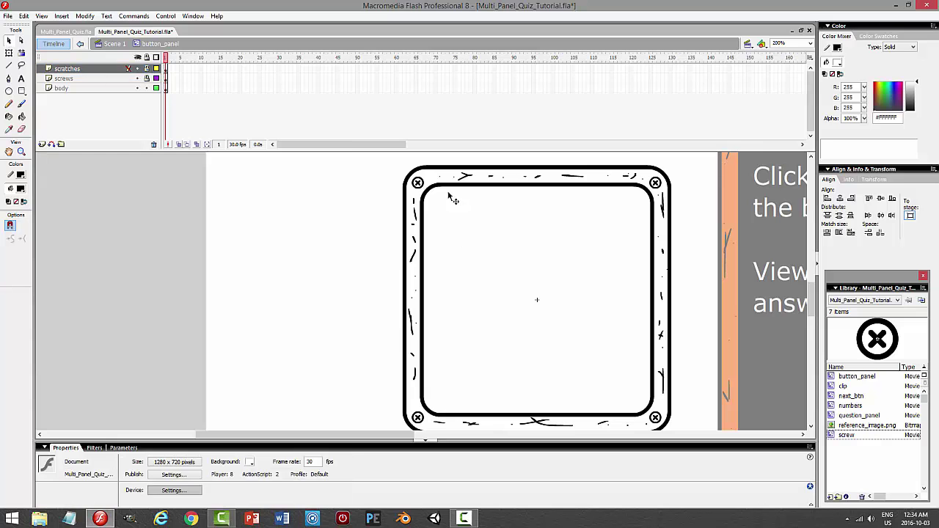
{"action": "left_click", "coordinate": [443, 185]}
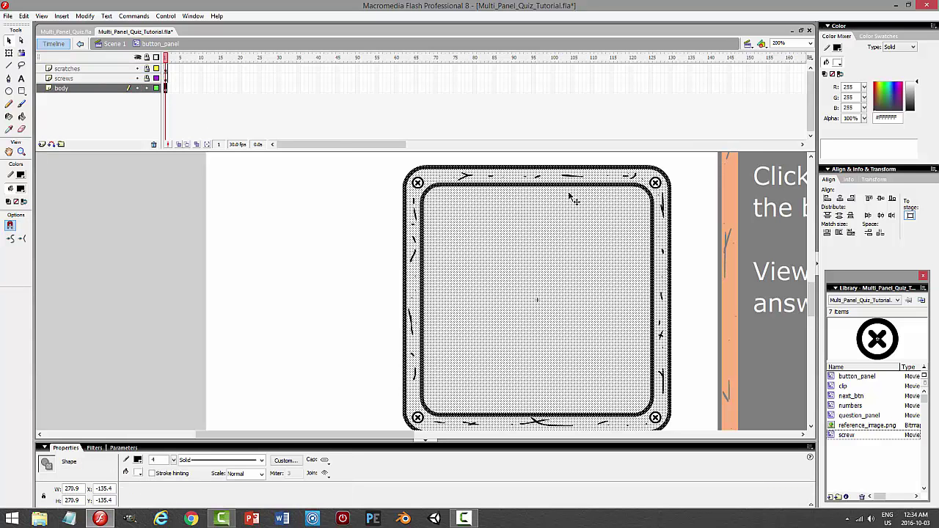
{"action": "left_click", "coordinate": [687, 209]}
{"action": "left_click", "coordinate": [651, 192]}
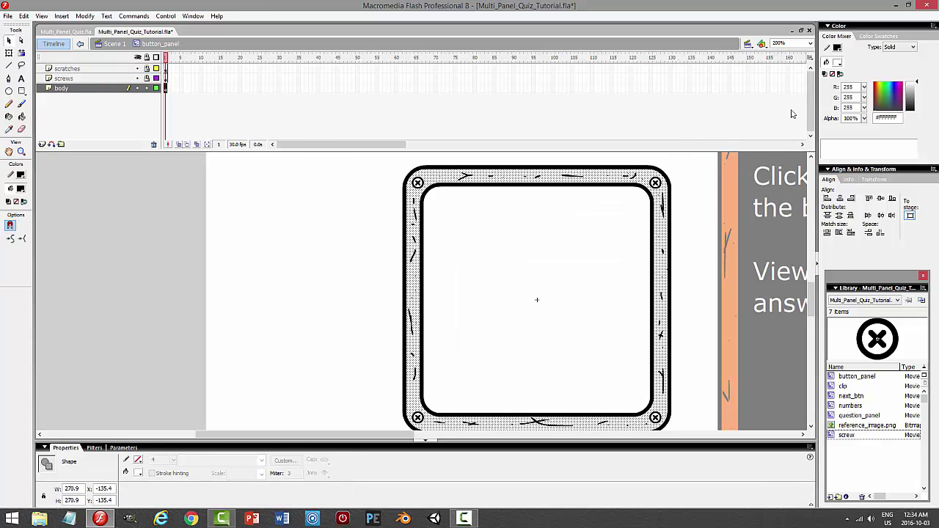
{"action": "left_click", "coordinate": [836, 64]}
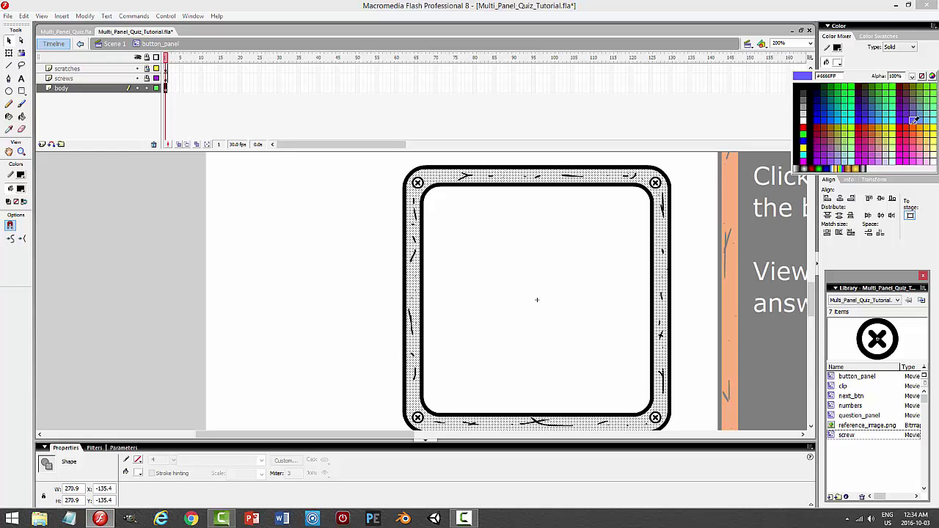
{"action": "left_click", "coordinate": [913, 128]}
{"action": "left_click", "coordinate": [292, 267]}
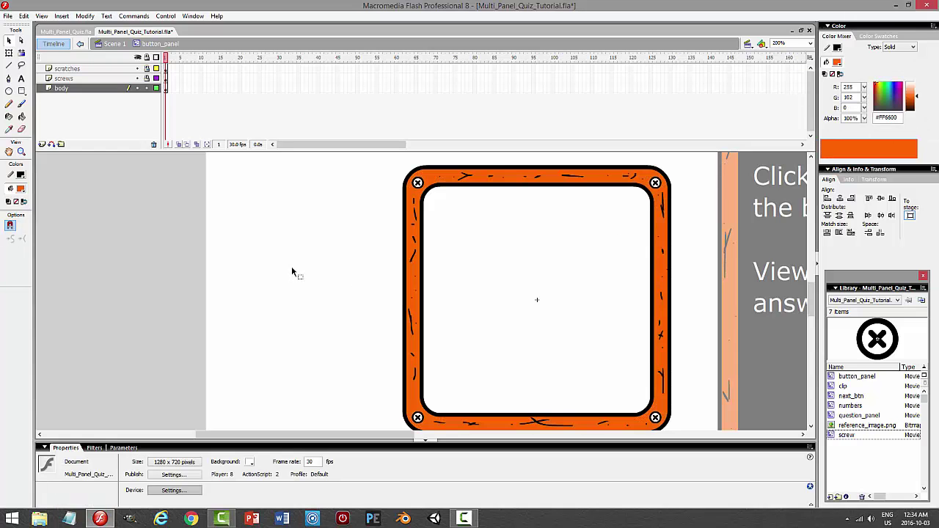
Save the file, test the movie to view the orange button panel, and close the preview.
{"action": "key", "text": "ctrl+s"}
{"action": "key", "text": "ctrl+Return"}
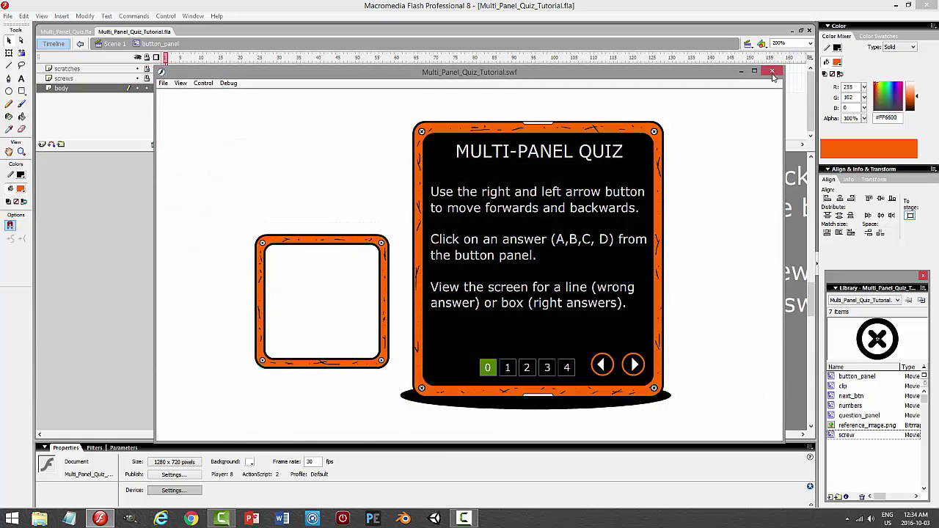
{"action": "left_click", "coordinate": [772, 72]}
Compare the panel with the A–D panel in the reference image and set its entire outer outline's stroke height to 5.
{"action": "left_click_drag", "start_coordinate": [813, 293], "coordinate": [814, 251]}
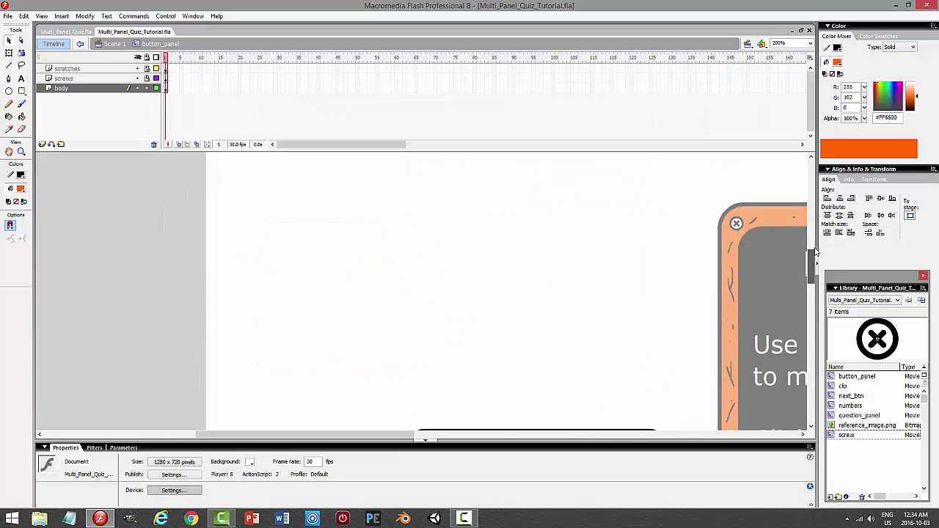
{"action": "scroll", "coordinate": [814, 251], "scroll_direction": "down", "scroll_amount": 5}
{"action": "left_click_drag", "start_coordinate": [380, 435], "coordinate": [458, 437]}
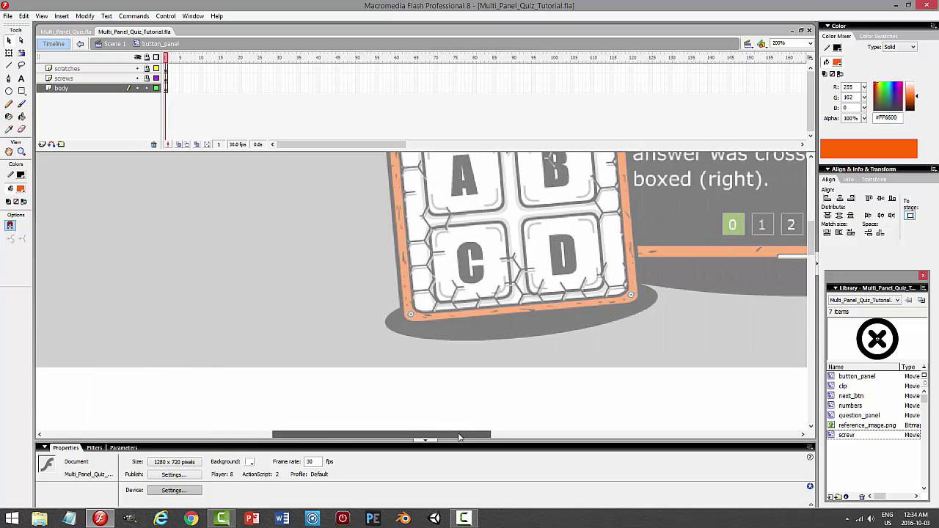
{"action": "left_click_drag", "start_coordinate": [813, 252], "coordinate": [813, 243]}
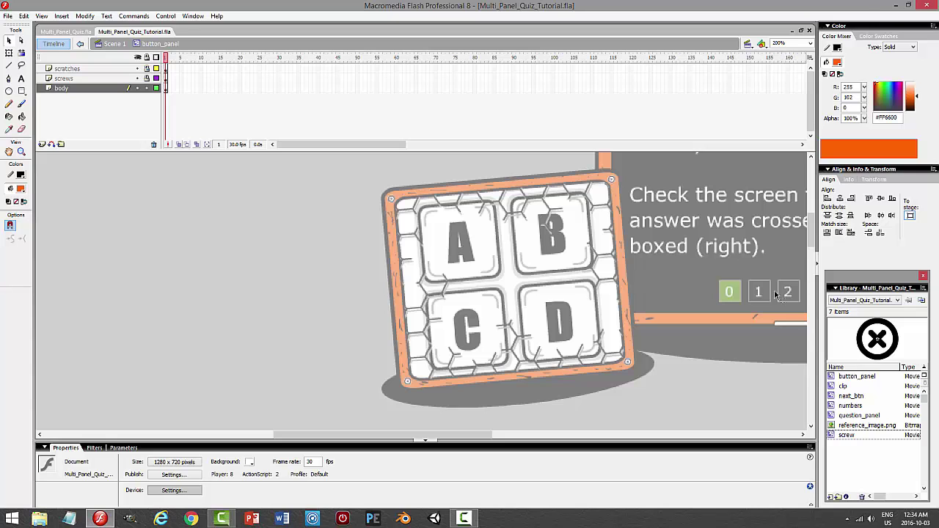
{"action": "left_click_drag", "start_coordinate": [811, 231], "coordinate": [774, 291]}
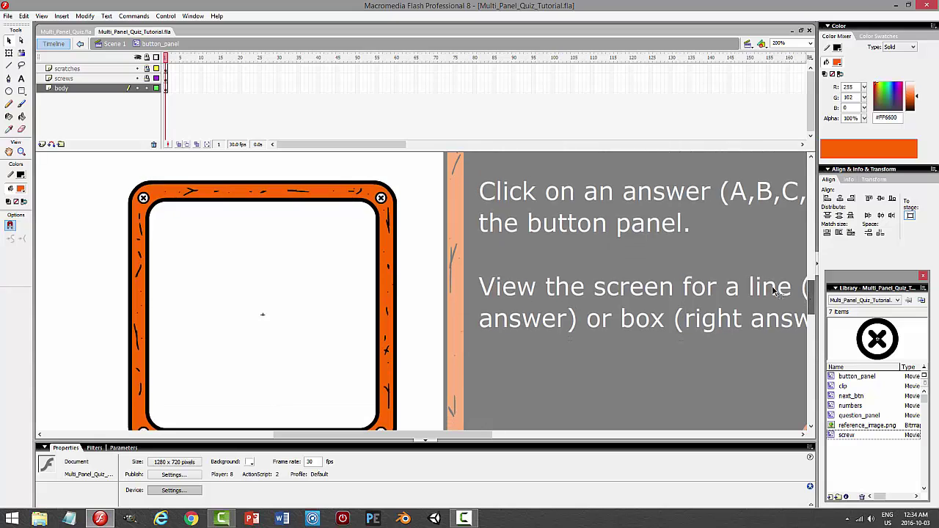
{"action": "left_click", "coordinate": [219, 183]}
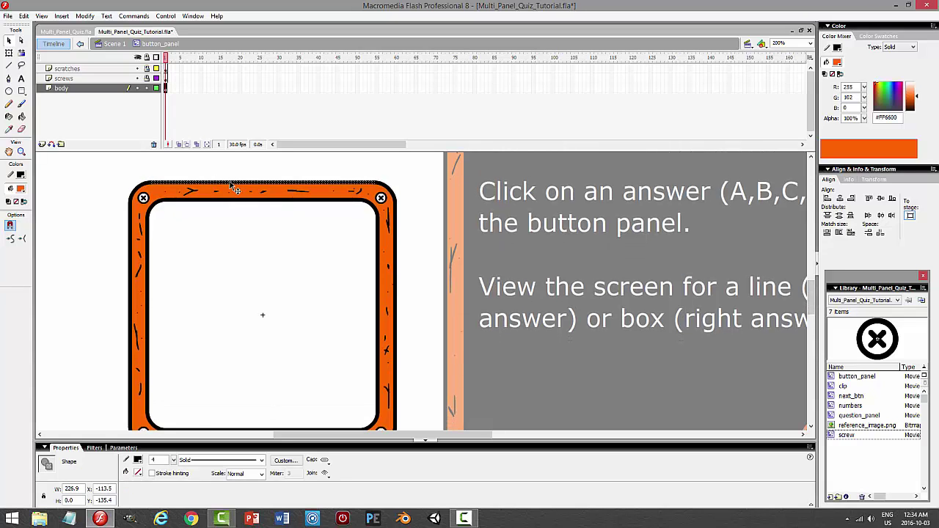
{"action": "double_click", "coordinate": [357, 188]}
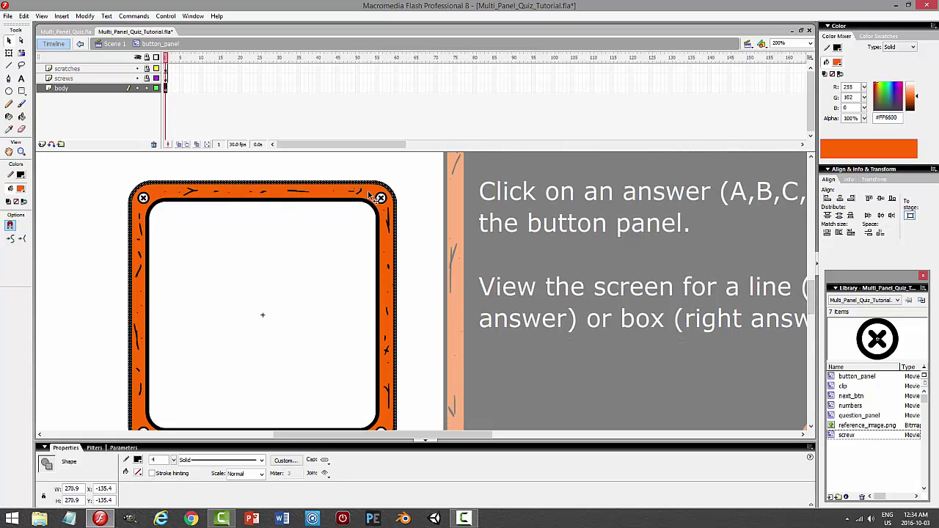
{"action": "left_click", "coordinate": [163, 460]}
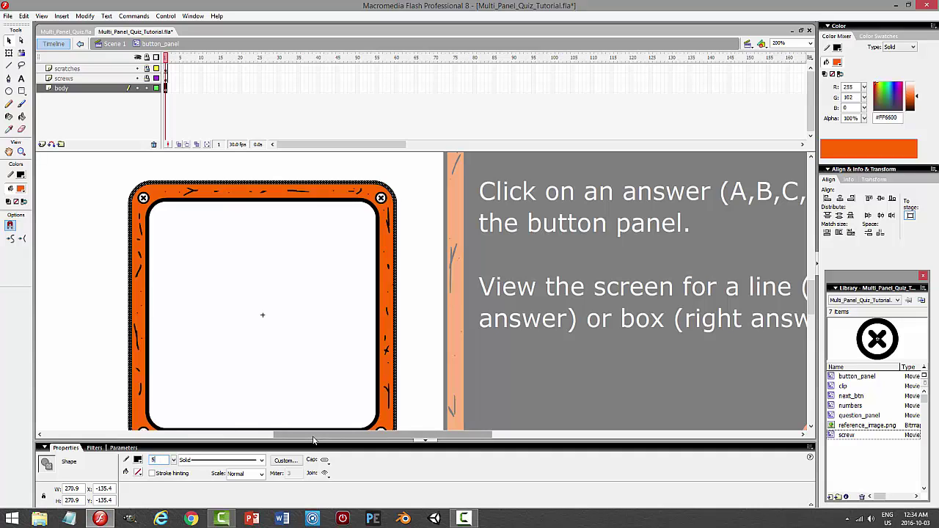
{"action": "key", "text": "Return"}
{"action": "left_click", "coordinate": [434, 190]}
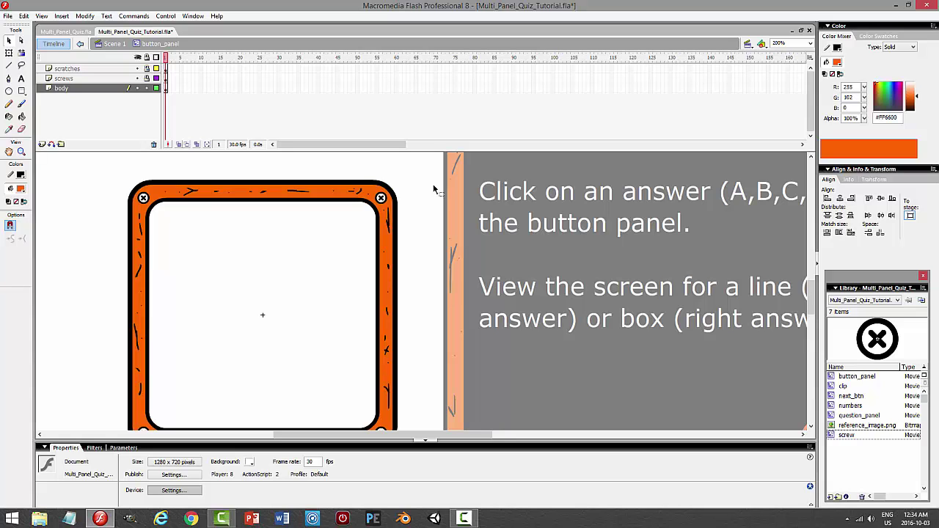
Open the question_panel symbol, check its outer outline's stroke height, and compare both panels in a test movie.
{"action": "left_click", "coordinate": [116, 44]}
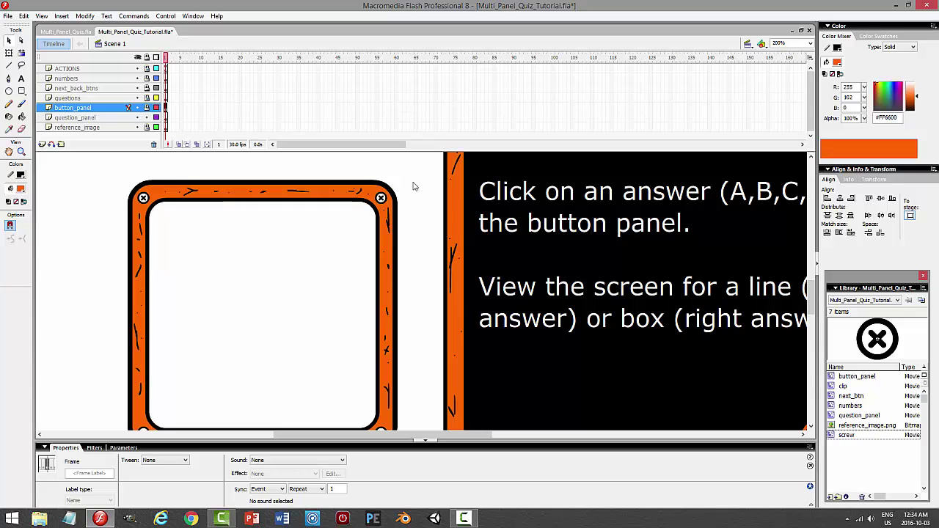
{"action": "mouse_move", "coordinate": [448, 204]}
{"action": "left_mouse_down"}
{"action": "mouse_move", "coordinate": [460, 230]}
{"action": "mouse_move", "coordinate": [454, 212]}
{"action": "left_mouse_up"}
{"action": "double_click", "coordinate": [453, 211]}
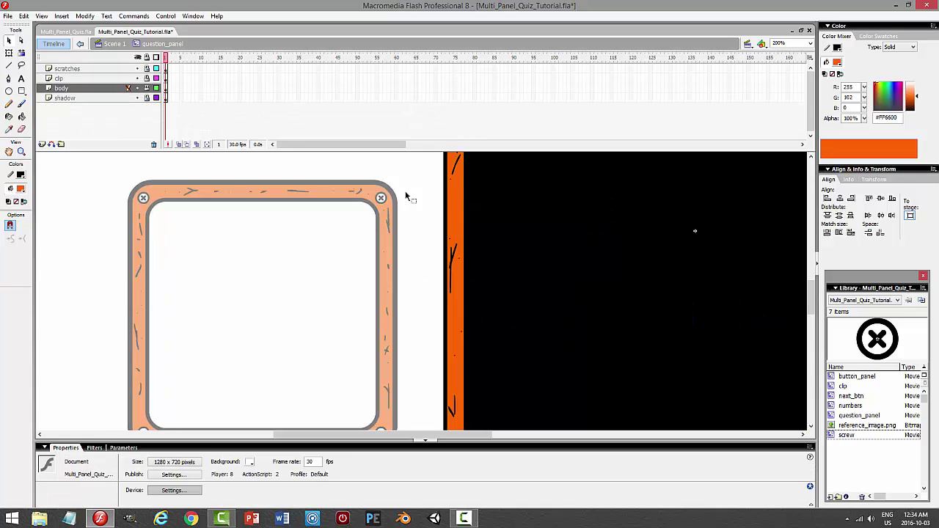
{"action": "left_click", "coordinate": [146, 91]}
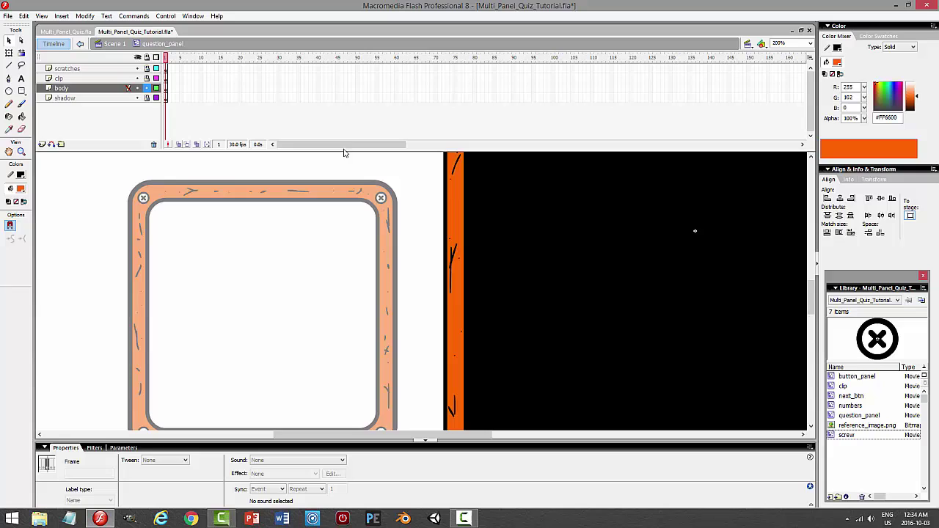
{"action": "left_click", "coordinate": [447, 192]}
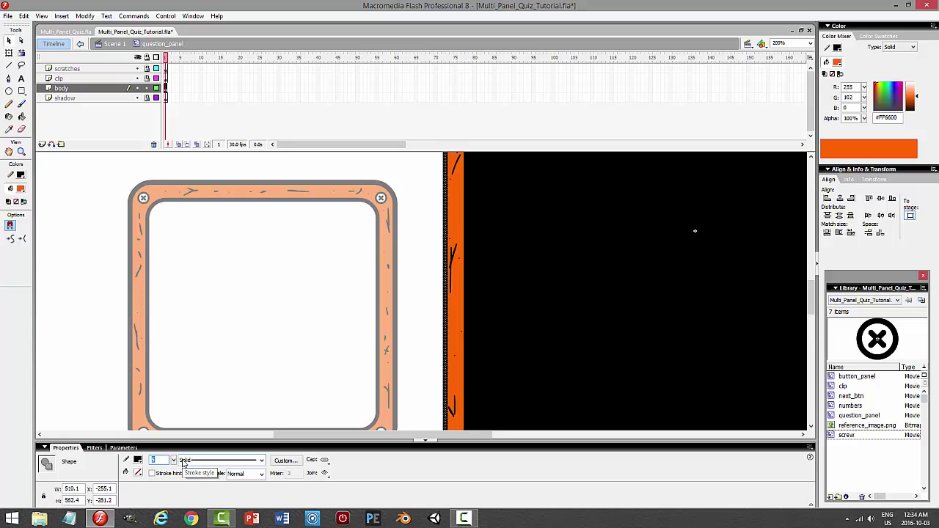
{"action": "left_click", "coordinate": [404, 201]}
{"action": "left_click_drag", "start_coordinate": [813, 300], "coordinate": [814, 273]}
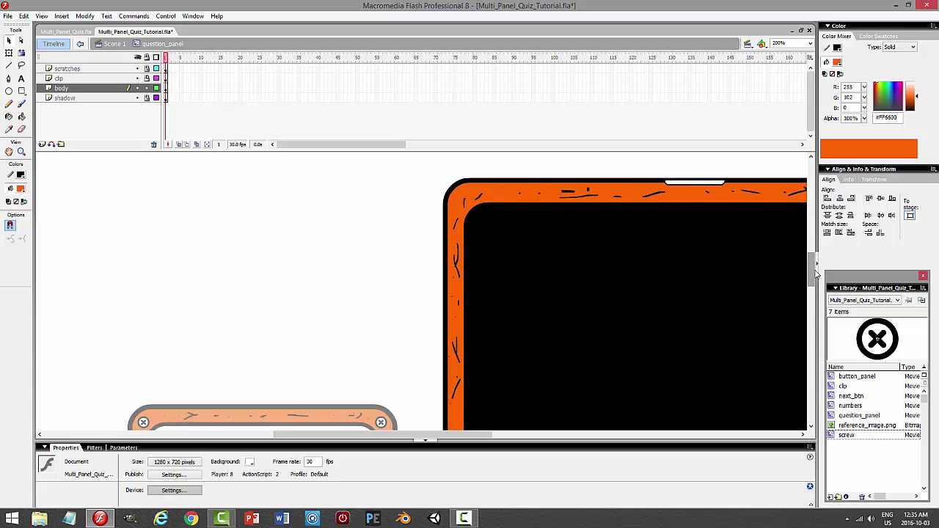
{"action": "key", "text": "ctrl+Return"}
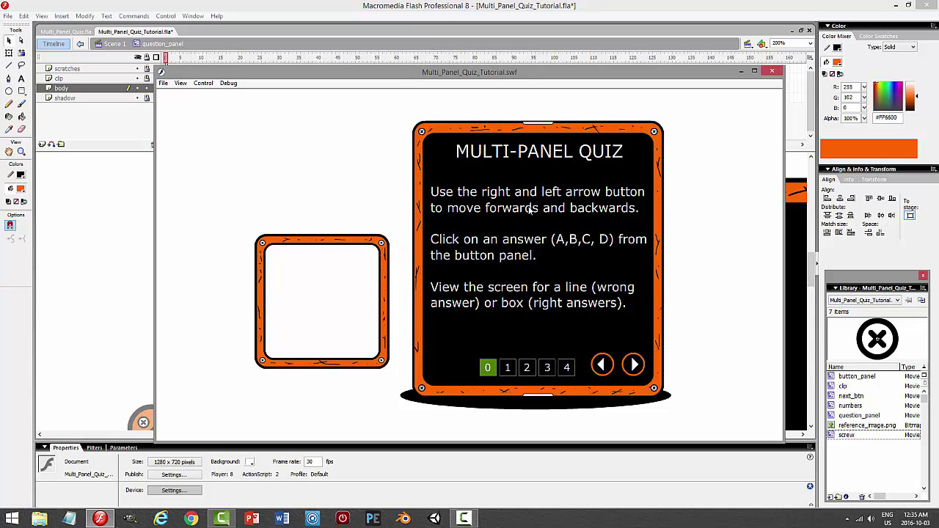
{"action": "left_click", "coordinate": [771, 72]}
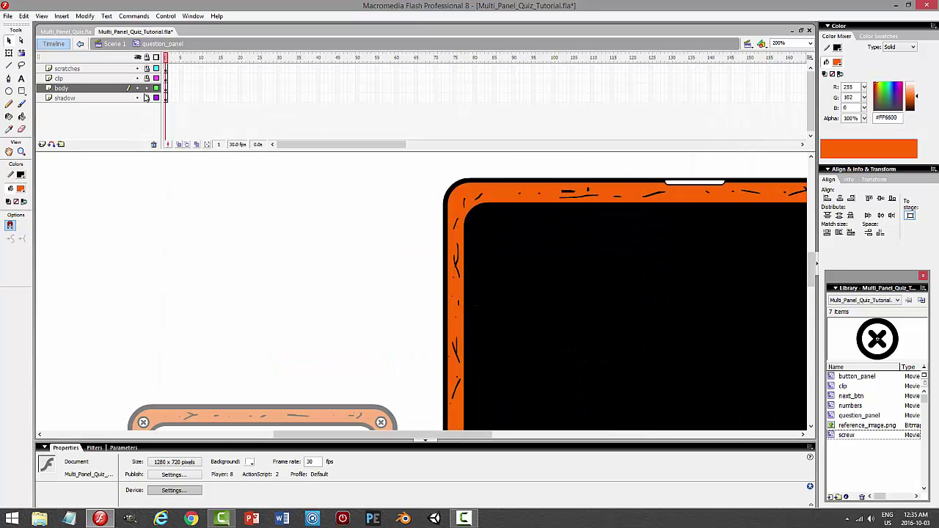
Return to Scene 1, lock the question_panel layer and save the file.
{"action": "left_click", "coordinate": [113, 44]}
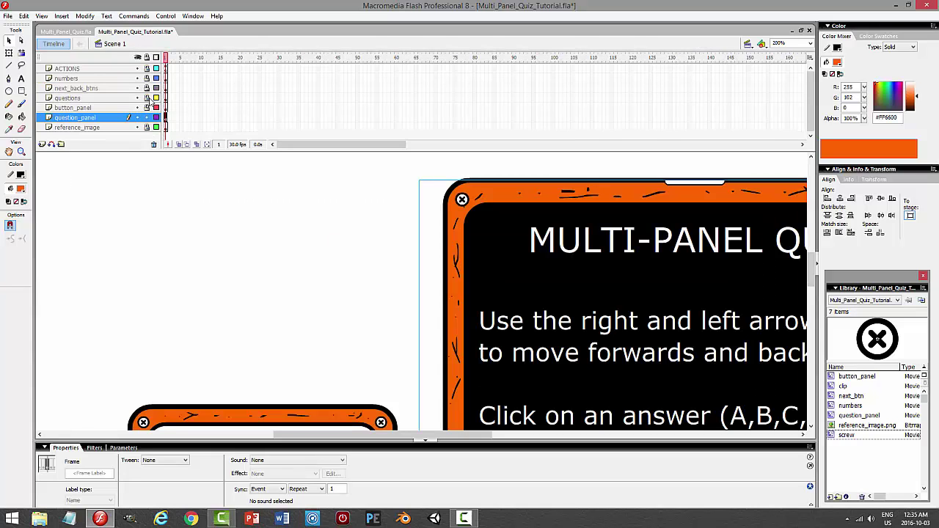
{"action": "left_click", "coordinate": [218, 205]}
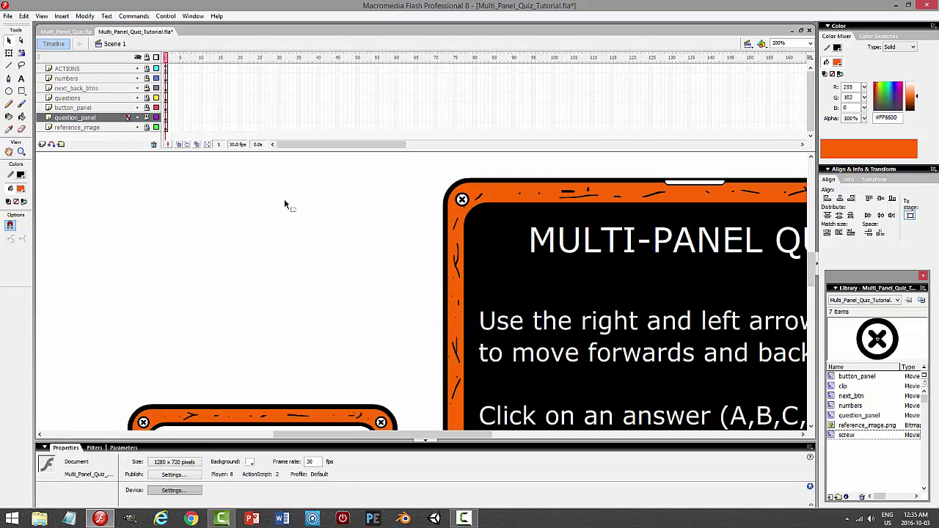
{"action": "left_click", "coordinate": [810, 44]}
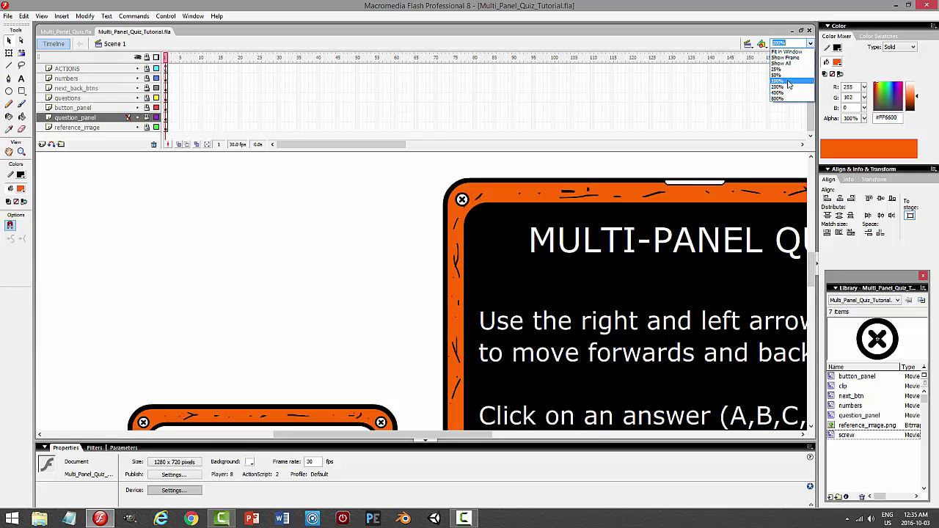
{"action": "left_click", "coordinate": [786, 81]}
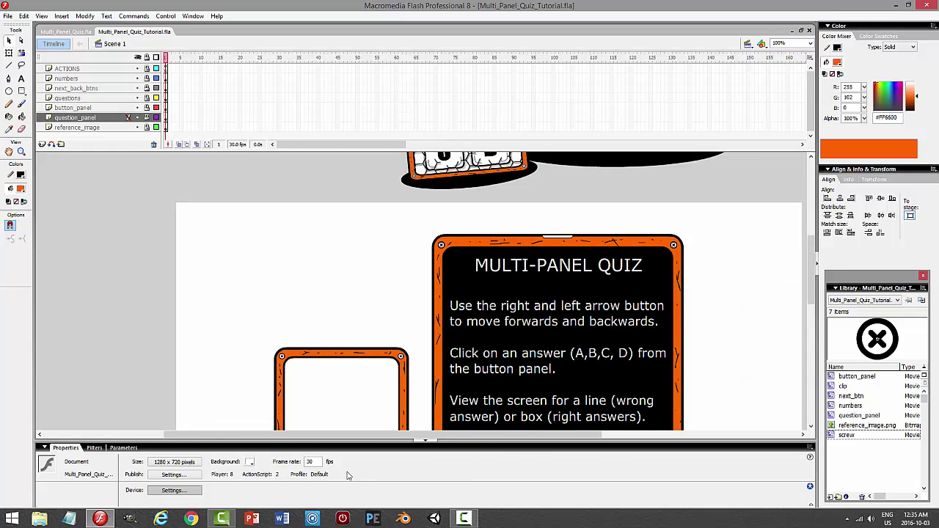
Set the document's background colour to grey #999999.
{"action": "left_click", "coordinate": [250, 463]}
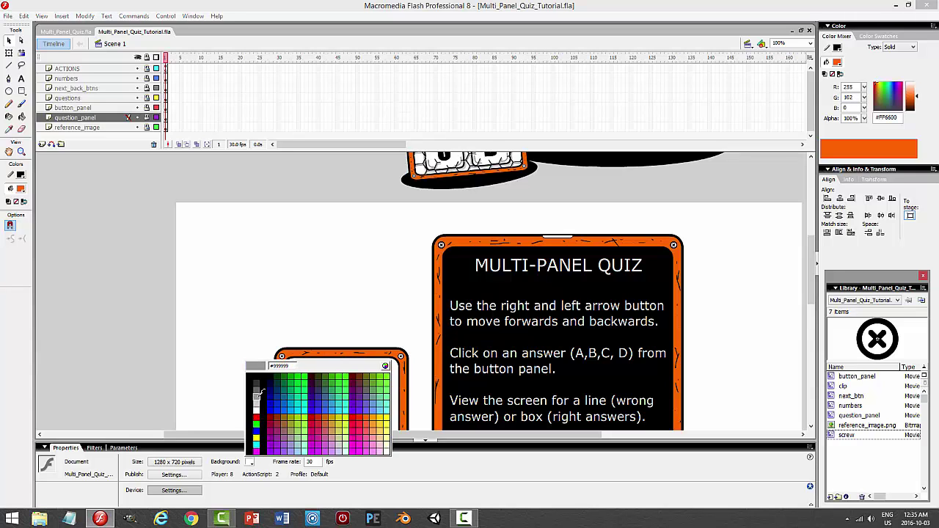
{"action": "left_click", "coordinate": [256, 396]}
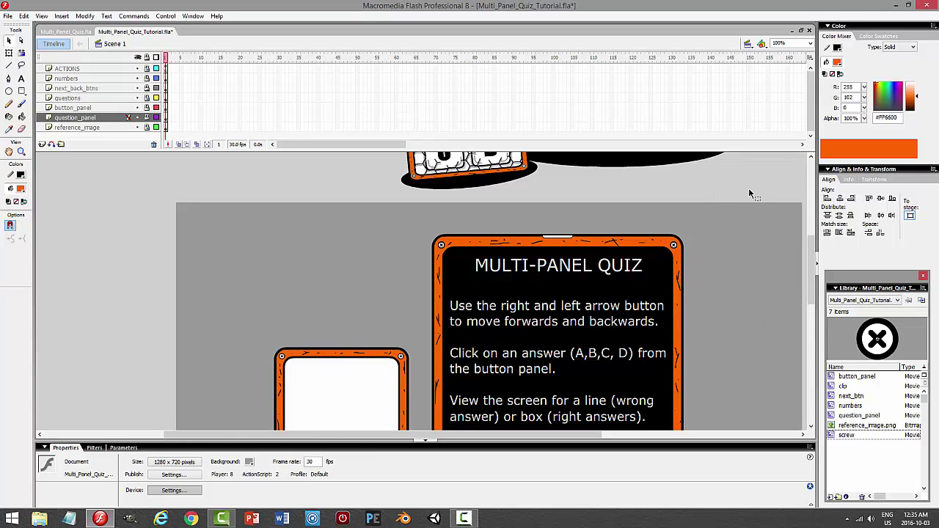
{"action": "scroll", "coordinate": [737, 247], "scroll_direction": "down", "scroll_amount": 3}
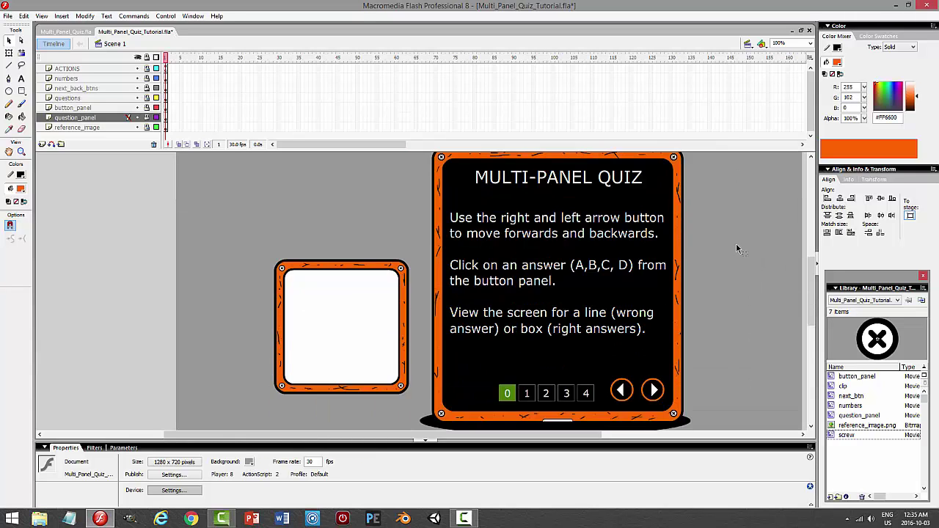
Unlock the button_panel layer, open the button_panel instance for editing and add a new layer beneath the body layer.
{"action": "left_click", "coordinate": [147, 115]}
{"action": "left_click", "coordinate": [313, 301]}
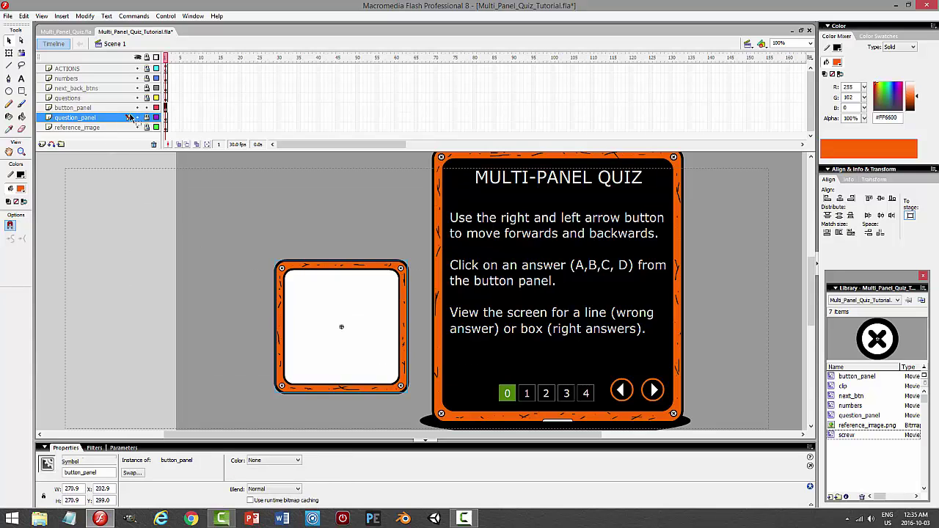
{"action": "key", "text": "ctrl+e"}
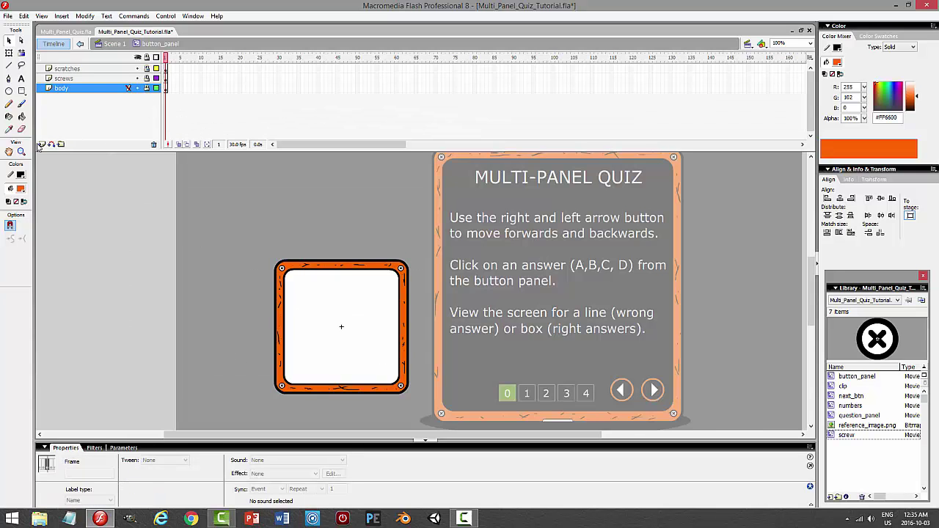
{"action": "left_click", "coordinate": [41, 143]}
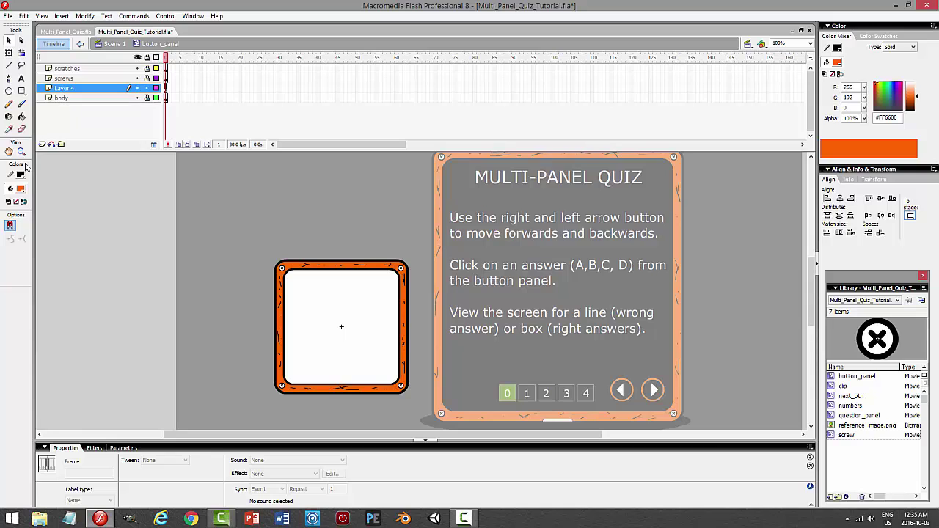
{"action": "left_click_drag", "start_coordinate": [66, 88], "coordinate": [66, 100]}
Draw a flat black oval without a stroke under the panel's lower edge, slightly wider than the panel, as its shadow.
{"action": "left_click", "coordinate": [21, 175]}
{"action": "left_click", "coordinate": [132, 189]}
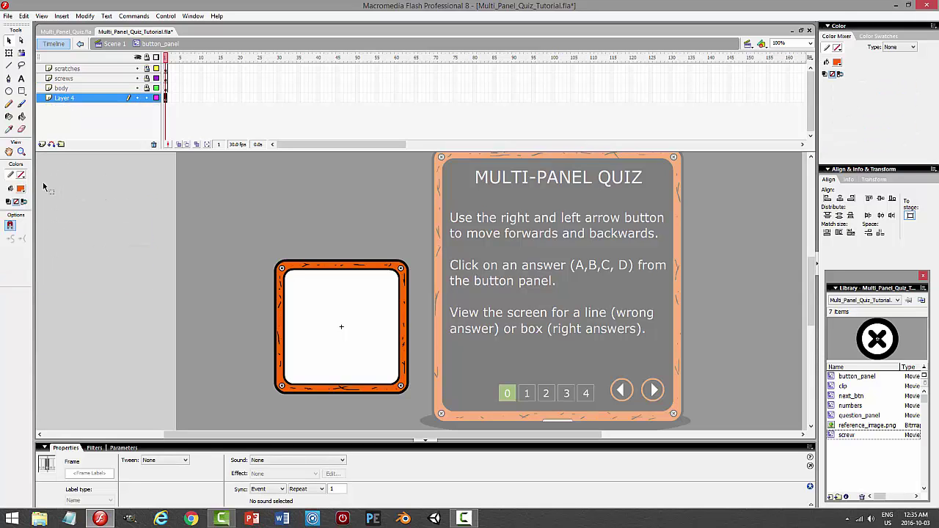
{"action": "left_click", "coordinate": [20, 187]}
{"action": "left_click", "coordinate": [9, 211]}
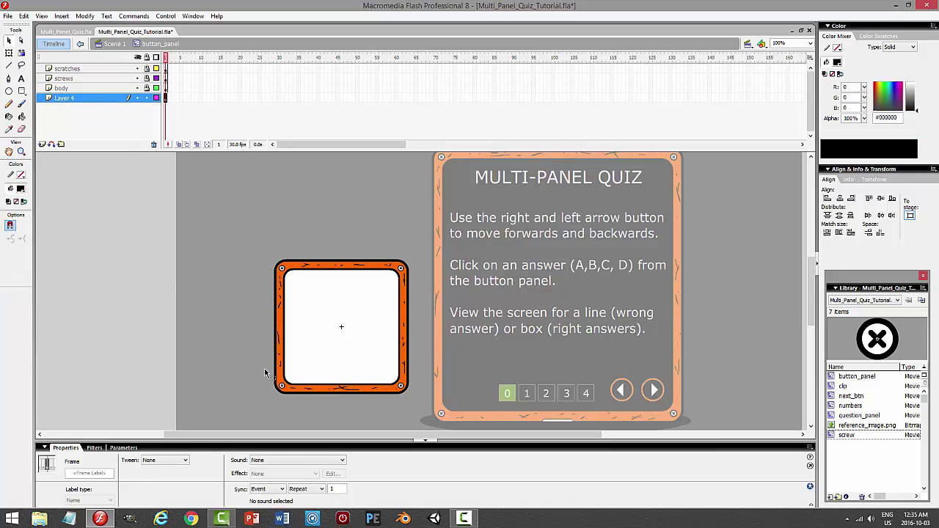
{"action": "left_click", "coordinate": [9, 91]}
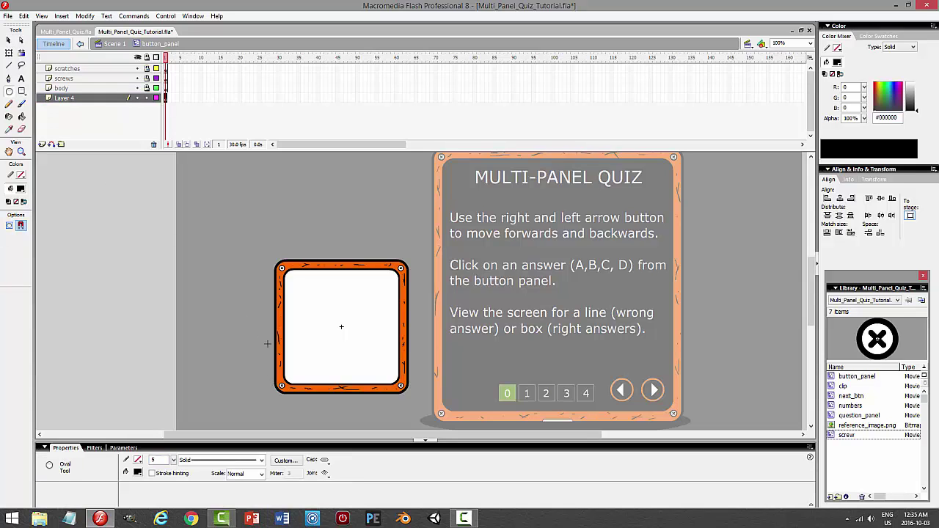
{"action": "left_click_drag", "start_coordinate": [262, 373], "coordinate": [420, 403]}
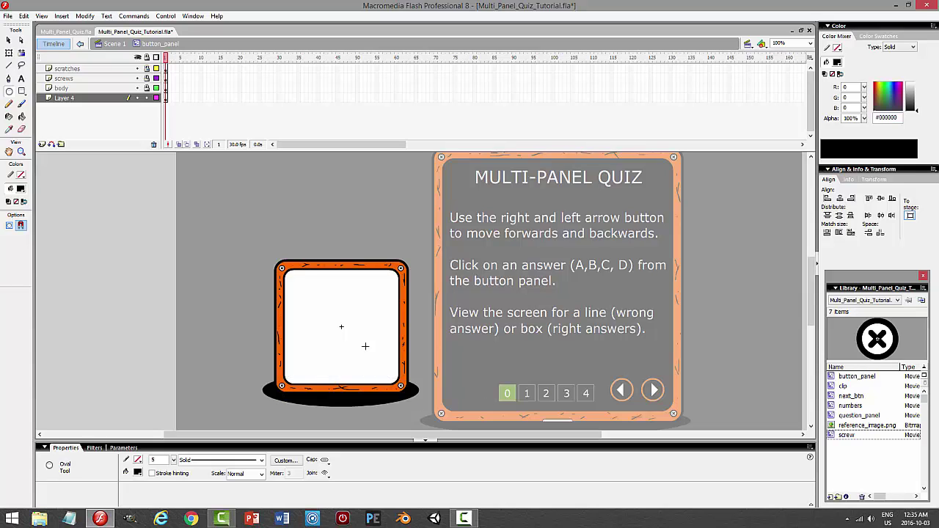
Lock the new layer holding the oval, rename it shadow and save the file.
{"action": "left_click", "coordinate": [155, 98]}
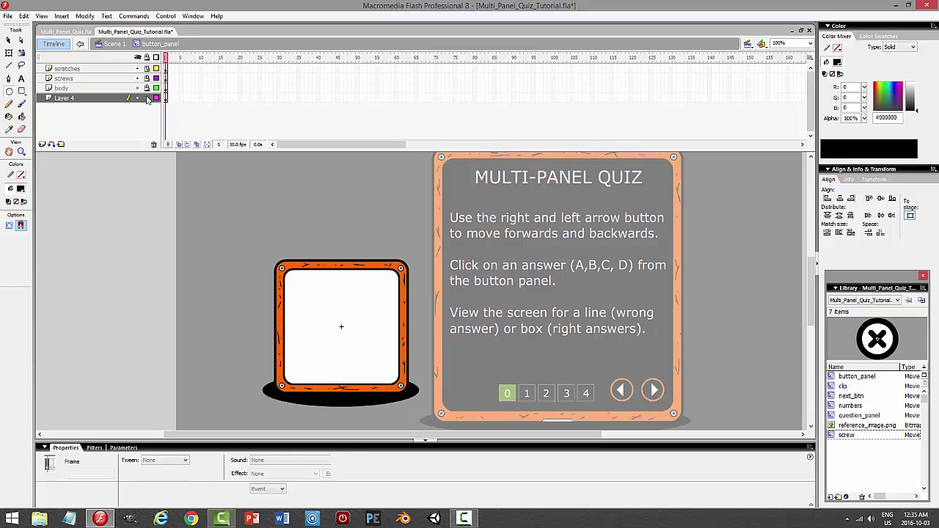
{"action": "double_click", "coordinate": [72, 99]}
{"action": "type", "text": "shado"}
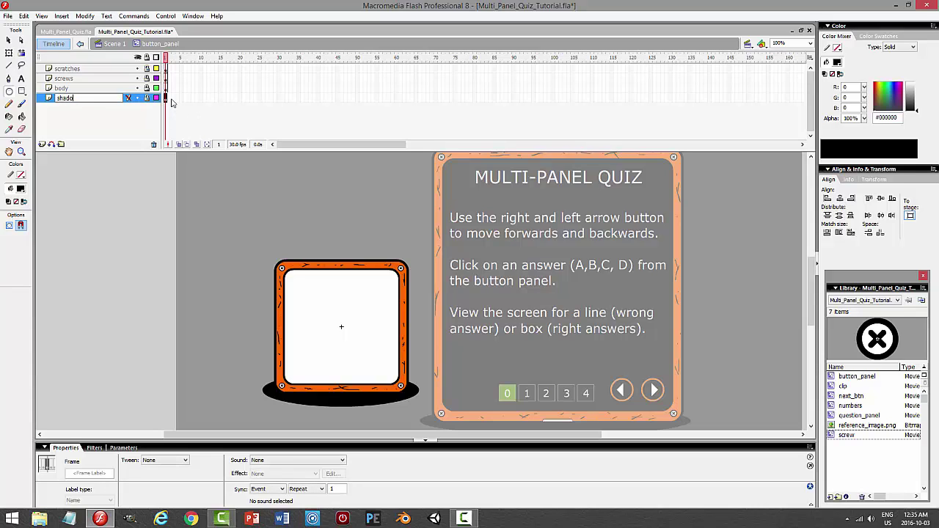
{"action": "type", "text": "w"}
{"action": "key", "text": "Return"}
{"action": "key", "text": "ctrl+s"}
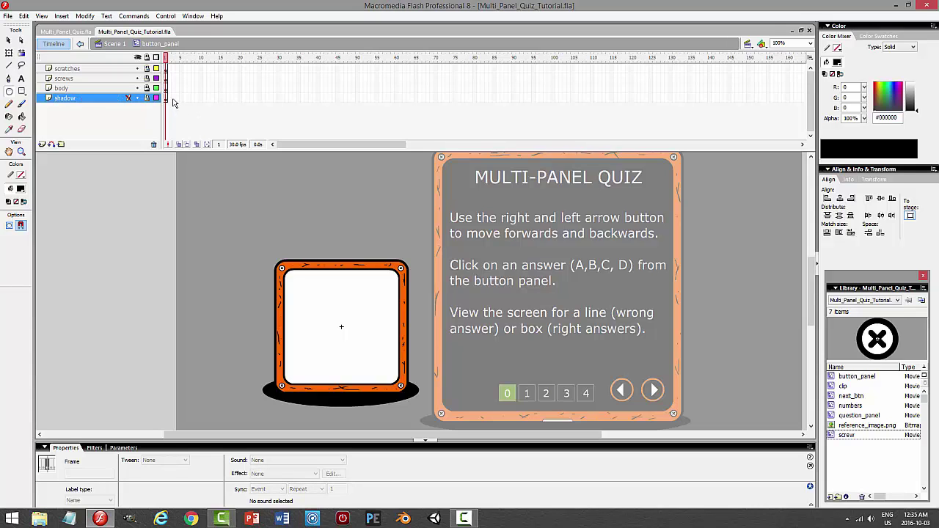
Return to Scene 1, test the movie to check the button panel with its shadow, and close the preview.
{"action": "left_click", "coordinate": [114, 44]}
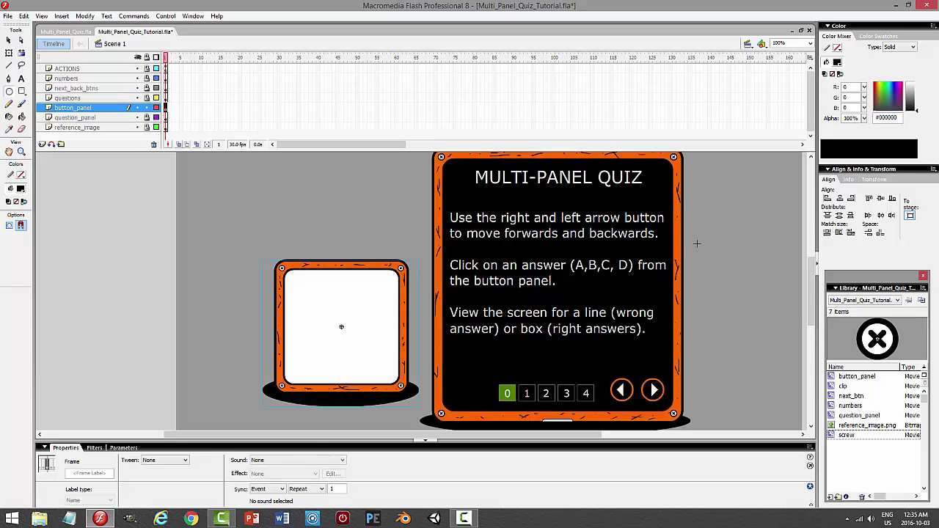
{"action": "left_click", "coordinate": [9, 40]}
{"action": "left_click", "coordinate": [765, 294]}
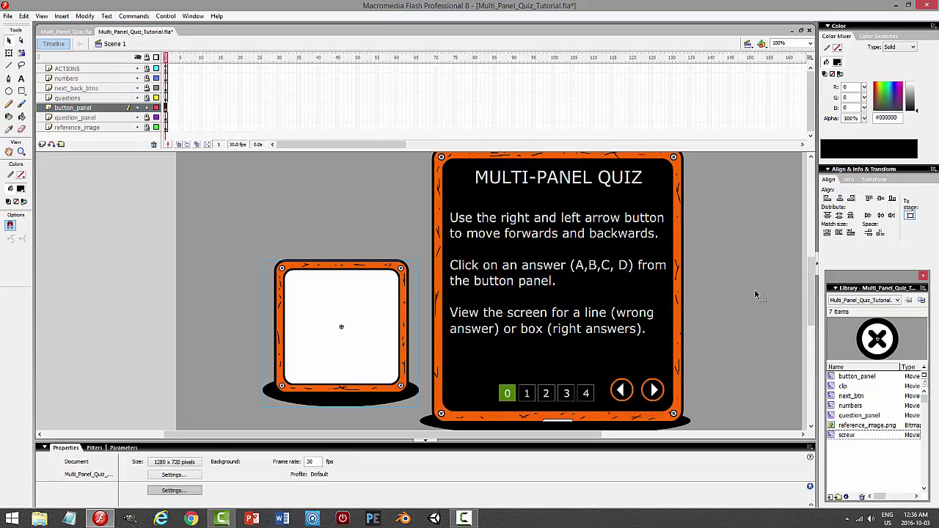
{"action": "scroll", "coordinate": [765, 293], "scroll_direction": "down", "scroll_amount": 3}
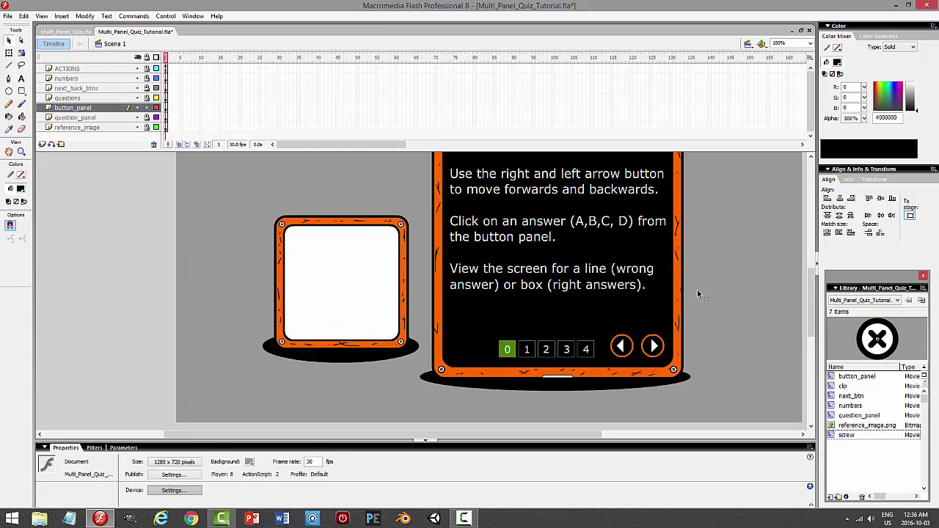
{"action": "key", "text": "ctrl+Return"}
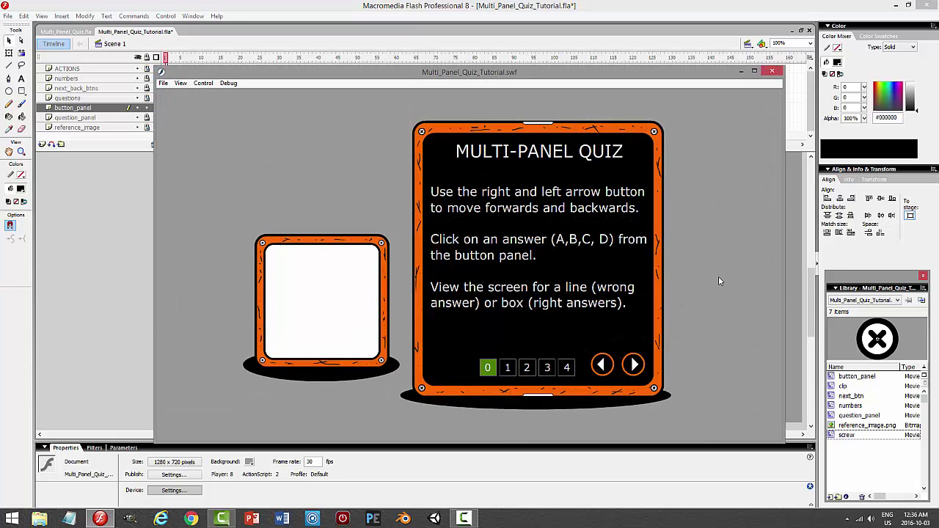
{"action": "left_click", "coordinate": [772, 71]}
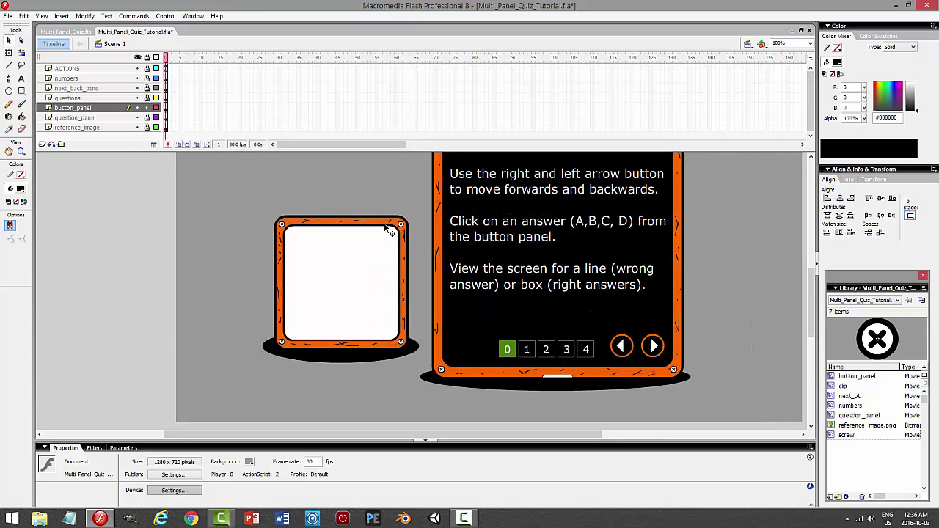
Open the button_panel instance for editing and add a new layer above the scratches layer.
{"action": "double_click", "coordinate": [324, 226]}
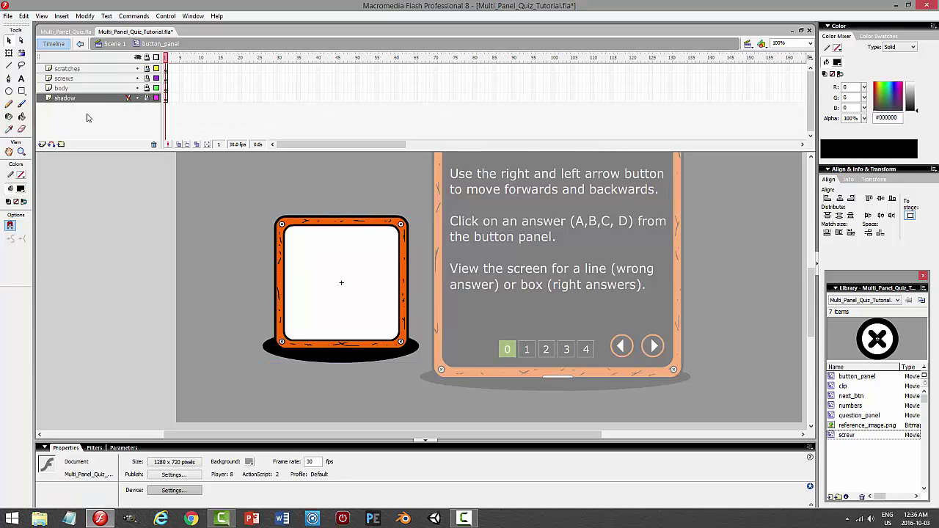
{"action": "left_click", "coordinate": [77, 70]}
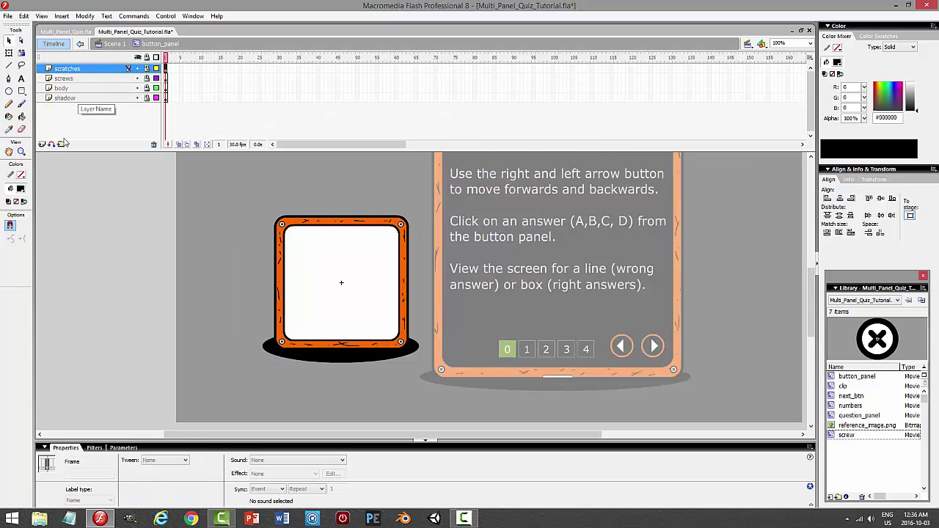
{"action": "left_click", "coordinate": [42, 145]}
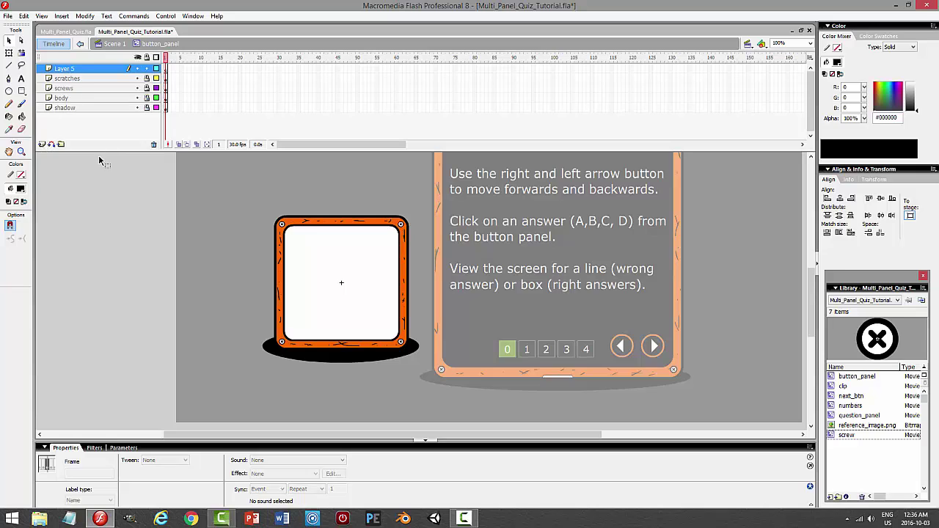
Draw a rounded square about 88 by 88 px with white fill, black stroke of 3 and corner radius 8 near the panel's upper-left corner.
{"action": "left_click", "coordinate": [21, 91]}
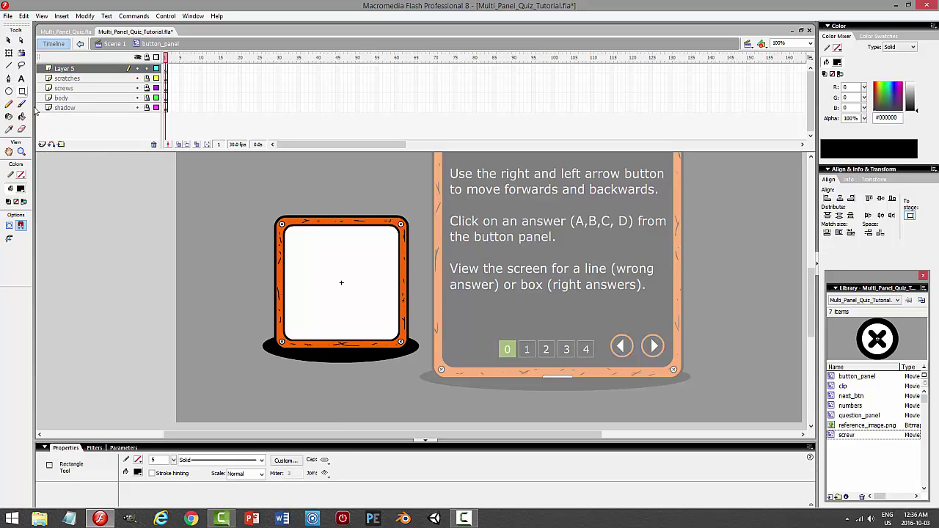
{"action": "left_click", "coordinate": [22, 176]}
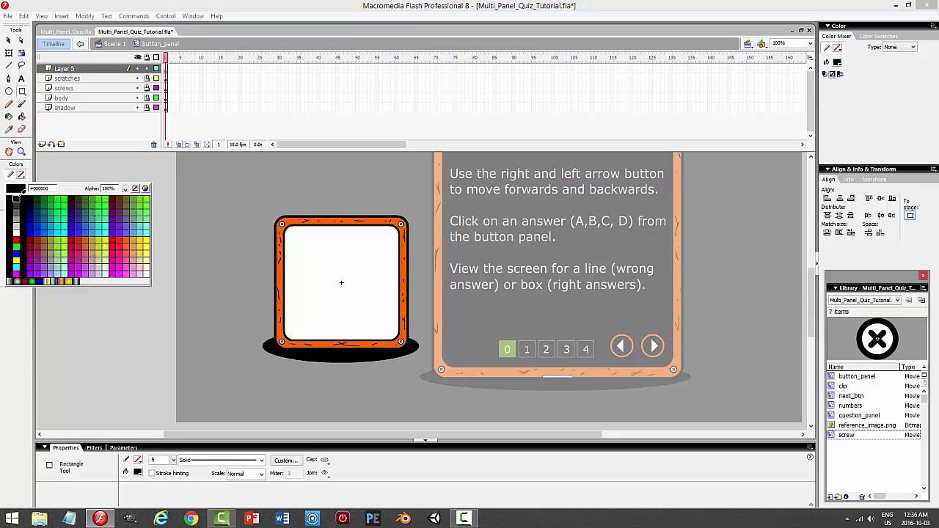
{"action": "left_click", "coordinate": [16, 200]}
{"action": "left_click", "coordinate": [20, 188]}
{"action": "left_click", "coordinate": [16, 247]}
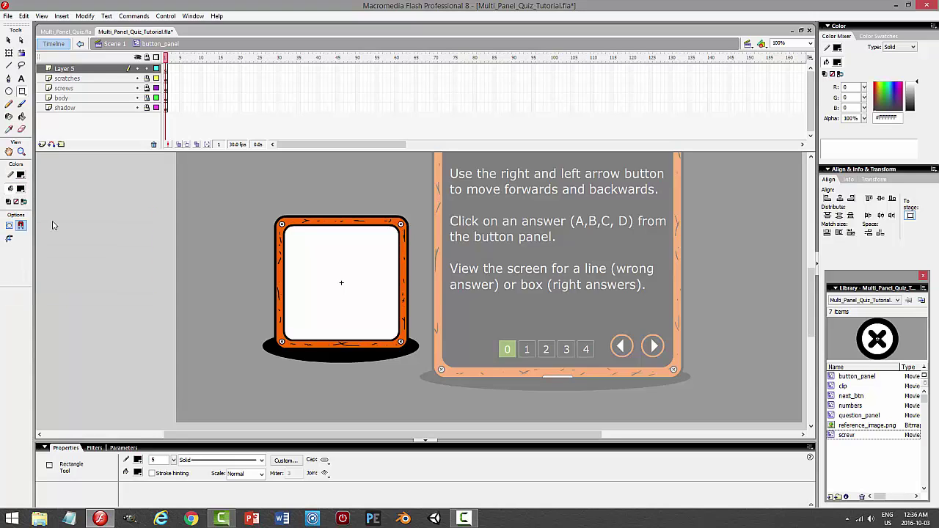
{"action": "left_click", "coordinate": [159, 460]}
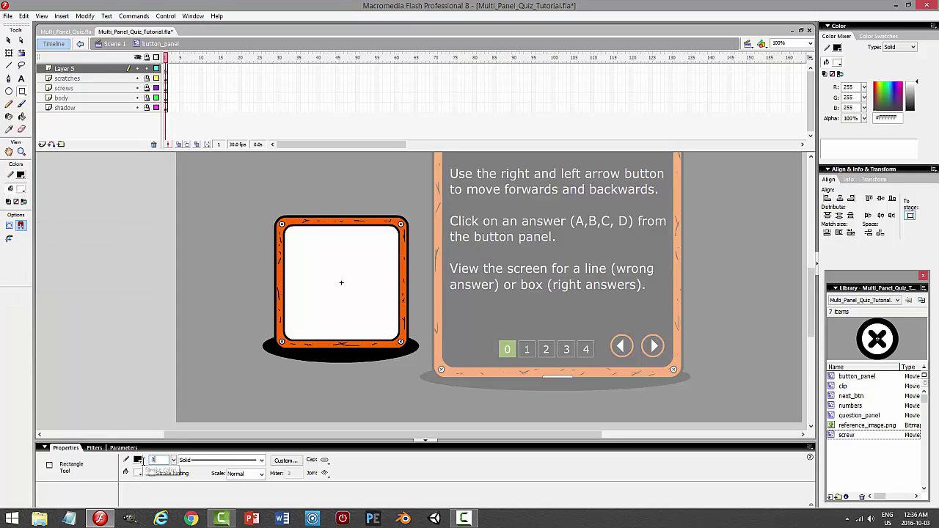
{"action": "type", "text": "3"}
{"action": "left_click", "coordinate": [9, 238]}
{"action": "type", "text": "8"}
{"action": "key", "text": "Return"}
{"action": "left_click_drag", "start_coordinate": [285, 226], "coordinate": [323, 262]}
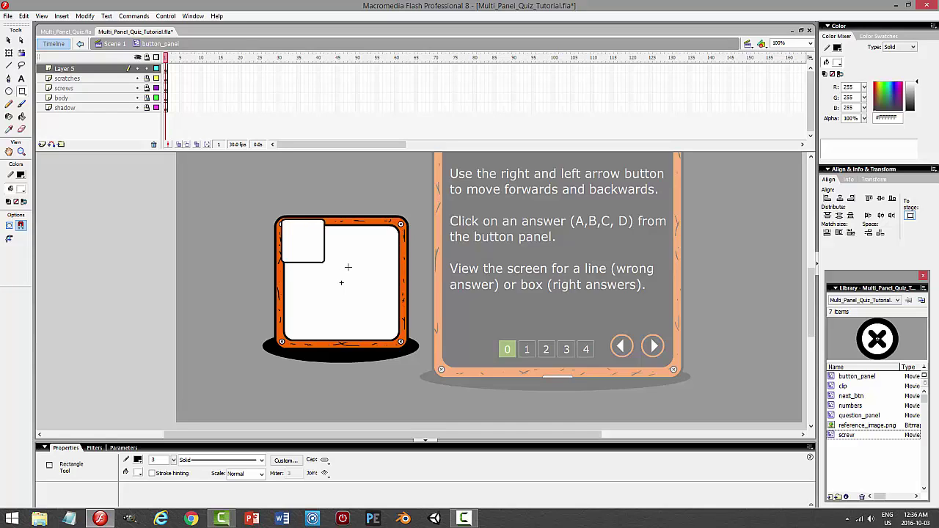
Move the rounded square into the upper-left part of the white area and place a copy of it to its right.
{"action": "left_click", "coordinate": [9, 40]}
{"action": "left_click", "coordinate": [314, 245]}
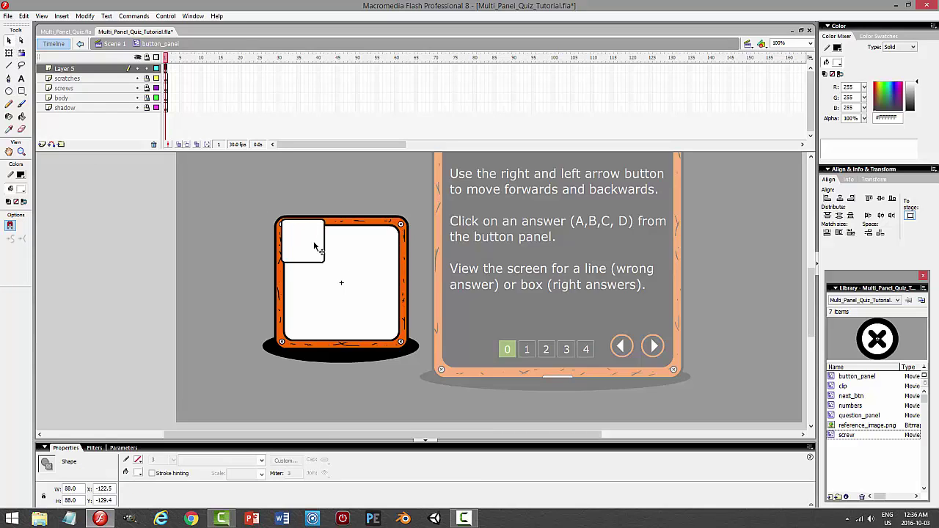
{"action": "left_click_drag", "start_coordinate": [299, 243], "coordinate": [366, 264]}
{"action": "key", "text": "Right"}
{"action": "key", "text": "Right"}
{"action": "key", "text": "Right"}
{"action": "key", "text": "Right"}
{"action": "key", "text": "Right"}
{"action": "key", "text": "Right"}
{"action": "key", "text": "Right"}
{"action": "key", "text": "Right"}
{"action": "key", "text": "Right"}
{"action": "left_click", "coordinate": [377, 321]}
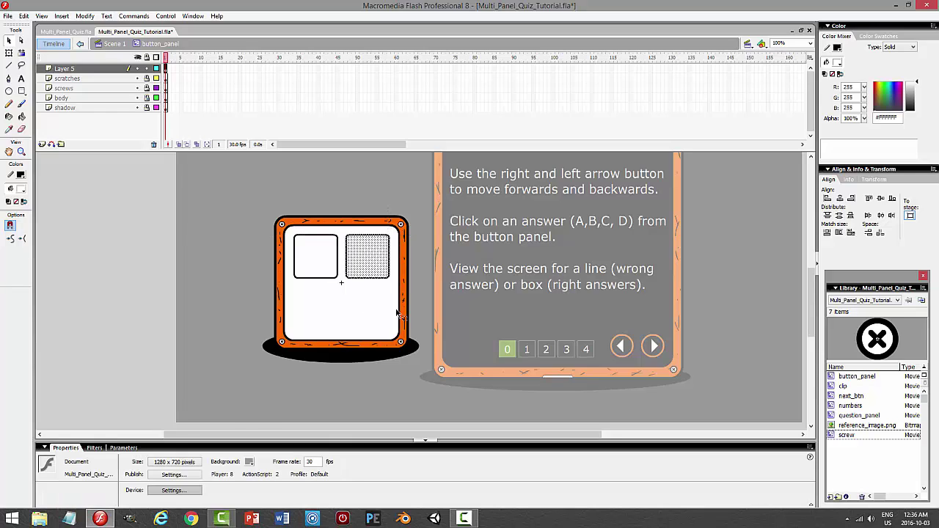
Delete the right-hand copy with its outline and select the remaining rounded square.
{"action": "double_click", "coordinate": [368, 256]}
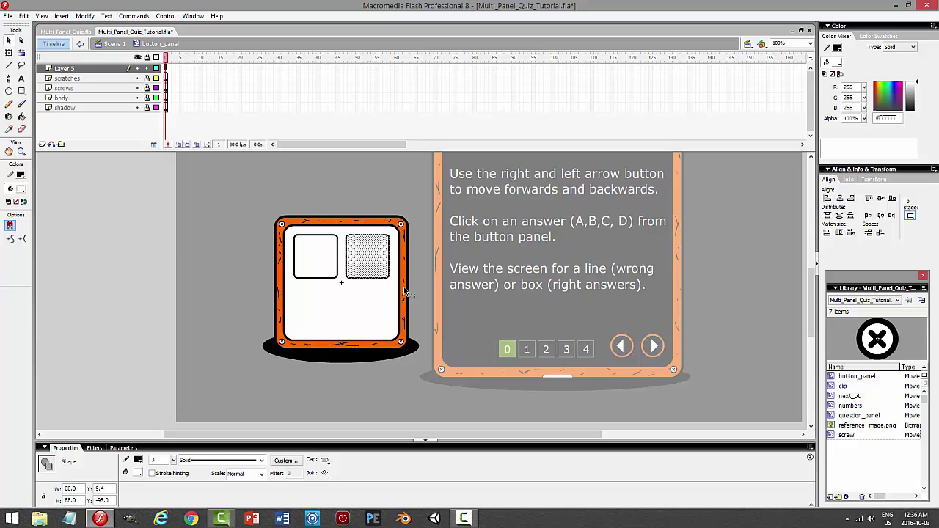
{"action": "key", "text": "Delete"}
{"action": "mouse_move", "coordinate": [809, 307]}
{"action": "left_mouse_down"}
{"action": "mouse_move", "coordinate": [807, 249]}
{"action": "mouse_move", "coordinate": [804, 301]}
{"action": "left_mouse_up"}
{"action": "left_click", "coordinate": [307, 307]}
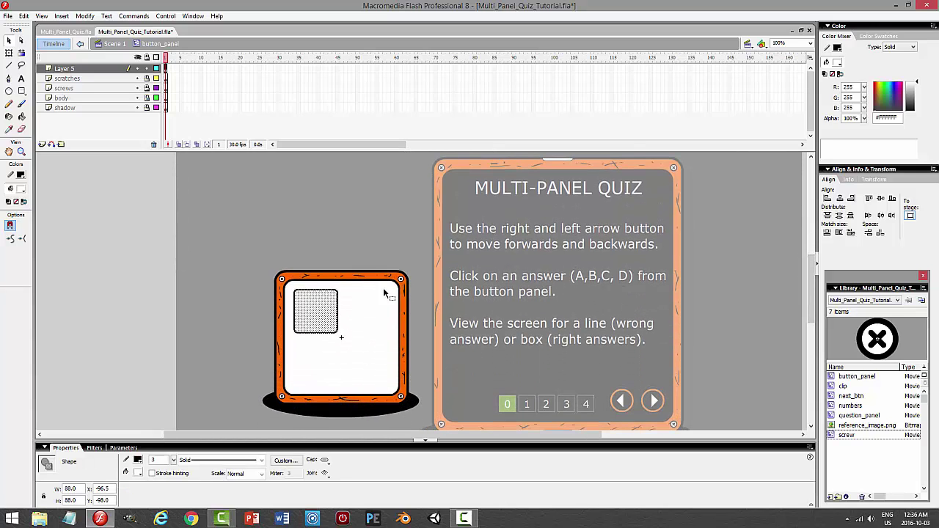
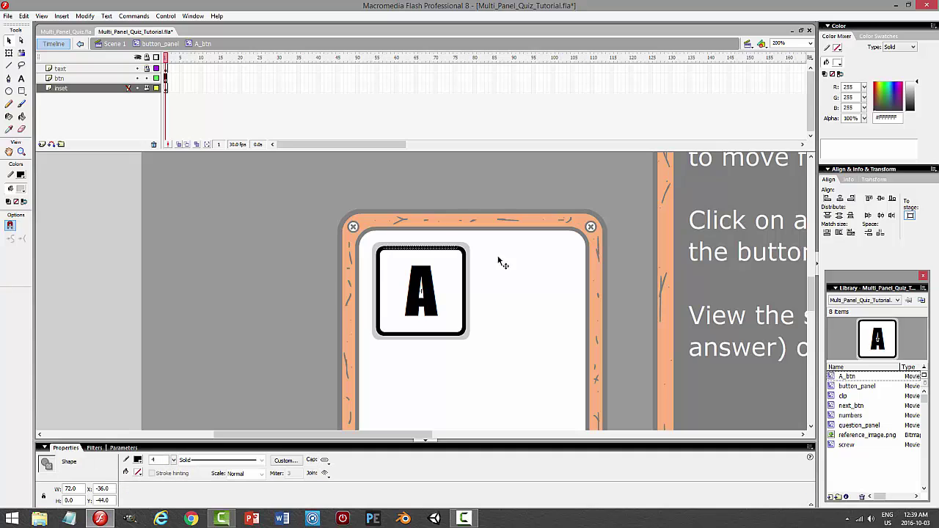
Copy the button outline from the btn layer and paste it in place on a new layer above btn.
{"action": "left_click", "coordinate": [24, 16]}
{"action": "left_click", "coordinate": [24, 63]}
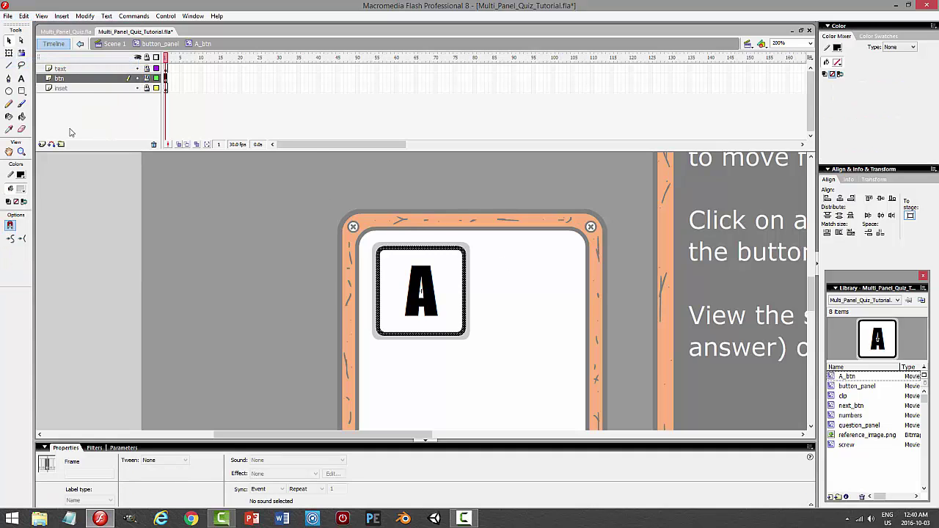
{"action": "left_click", "coordinate": [41, 144]}
{"action": "left_click", "coordinate": [24, 16]}
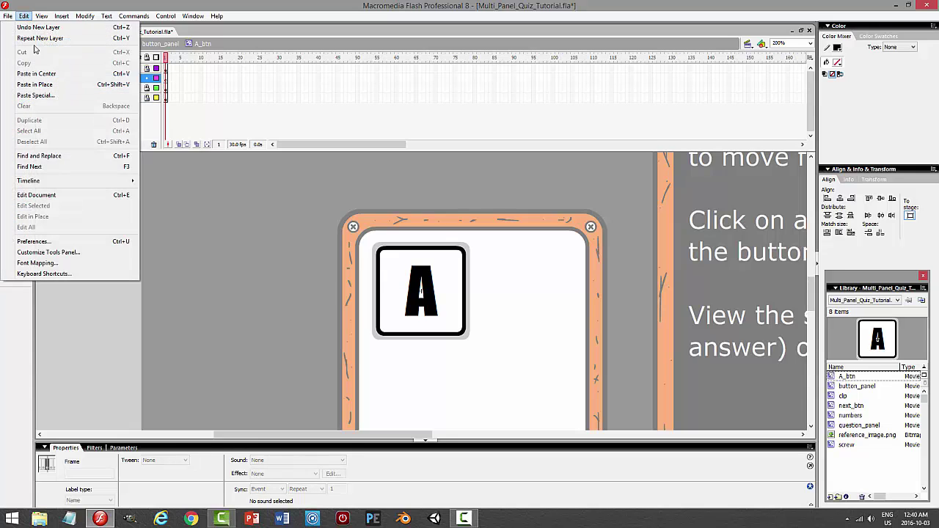
{"action": "left_click", "coordinate": [44, 81]}
{"action": "left_click", "coordinate": [517, 358]}
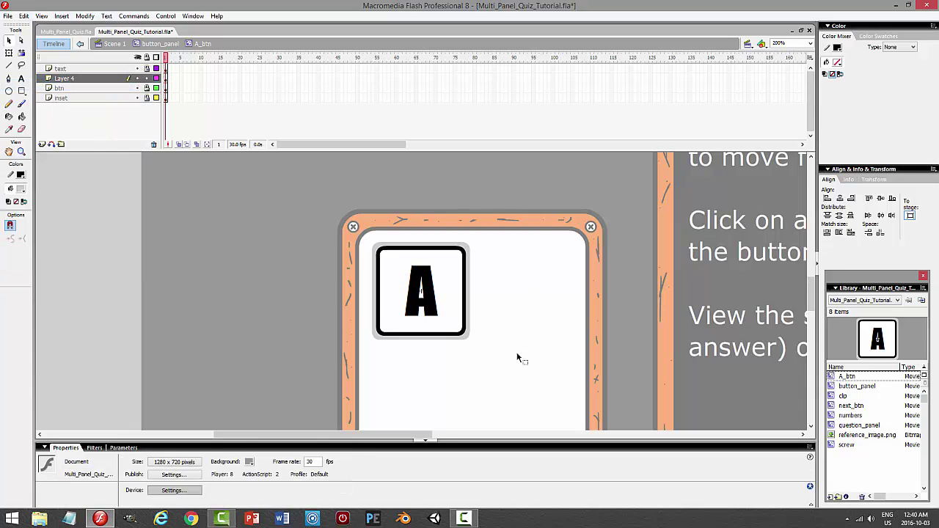
Trim the pasted outline on Layer 4 down to its upper-left corner, viewing the layer as outlines while removing the rest.
{"action": "left_click_drag", "start_coordinate": [519, 359], "coordinate": [371, 269]}
{"action": "left_click", "coordinate": [371, 268]}
{"action": "left_click", "coordinate": [477, 284]}
{"action": "left_click", "coordinate": [158, 78]}
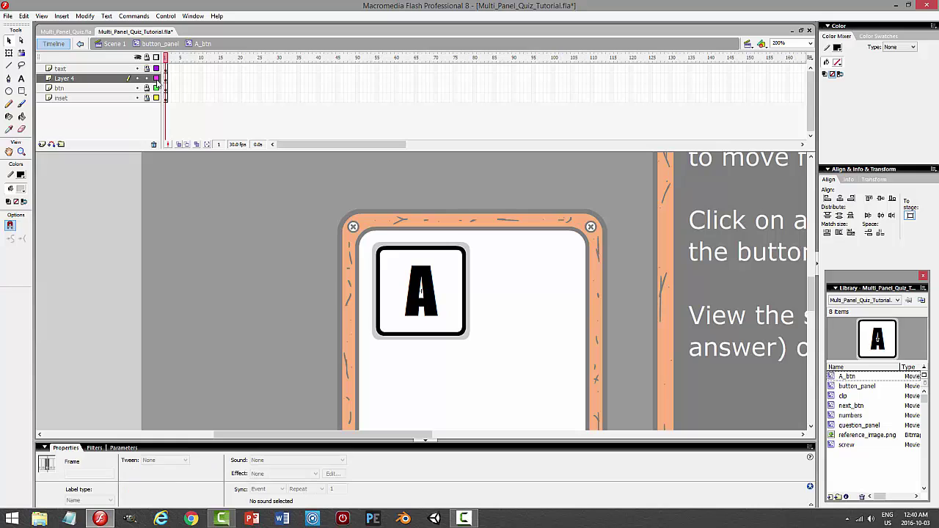
{"action": "left_click", "coordinate": [396, 211]}
{"action": "left_click_drag", "start_coordinate": [468, 276], "coordinate": [493, 302]}
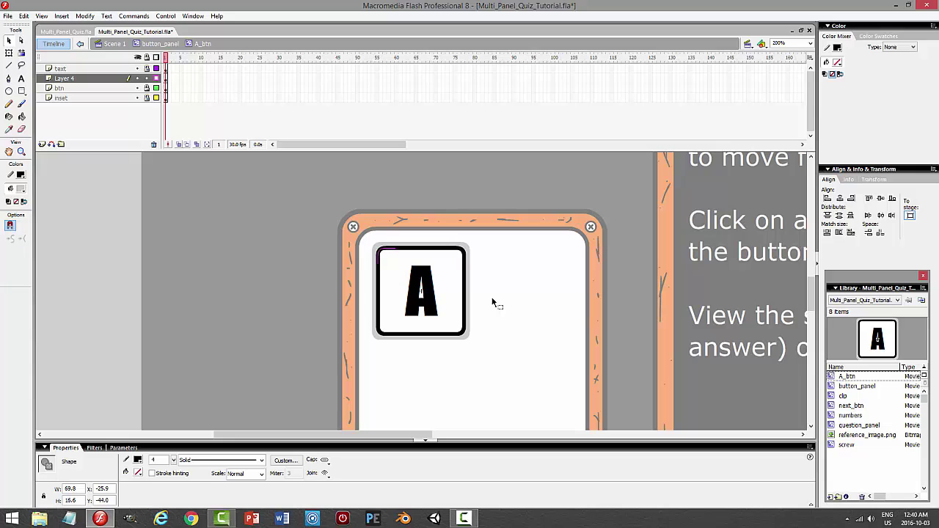
{"action": "left_click", "coordinate": [473, 295]}
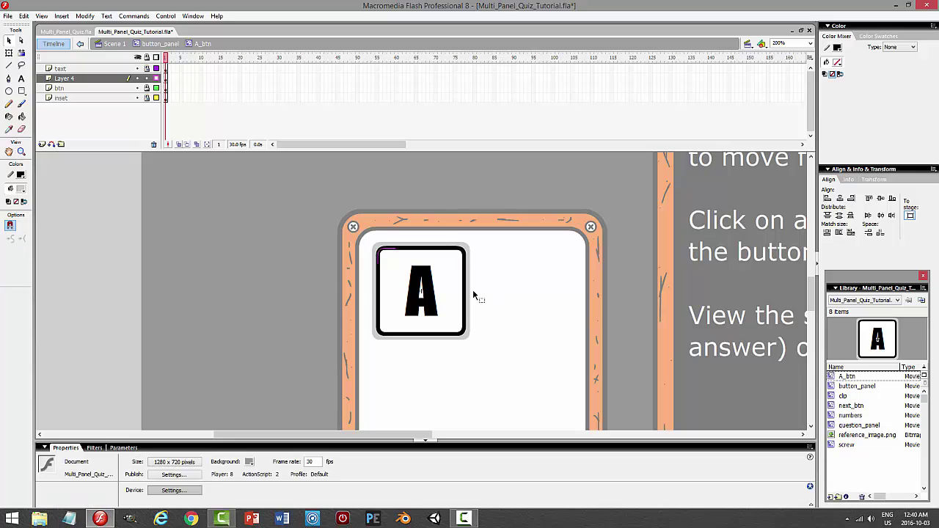
{"action": "left_click", "coordinate": [160, 80]}
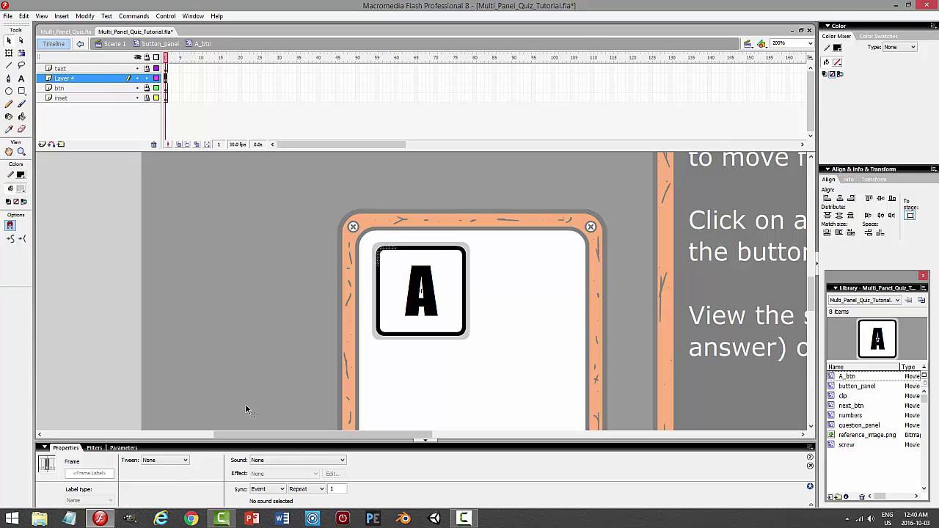
Set the remaining corner line's stroke to 1, solid, in light grey.
{"action": "left_click", "coordinate": [391, 253]}
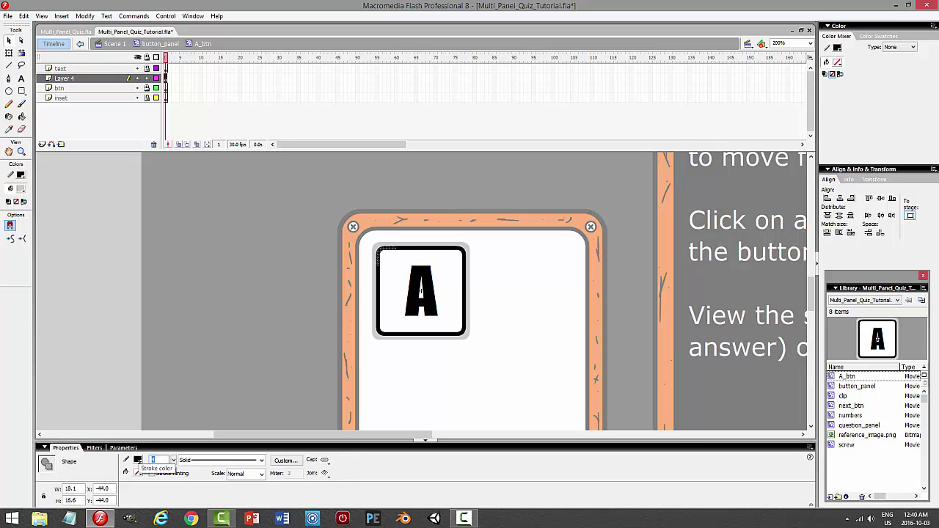
{"action": "left_click", "coordinate": [203, 461]}
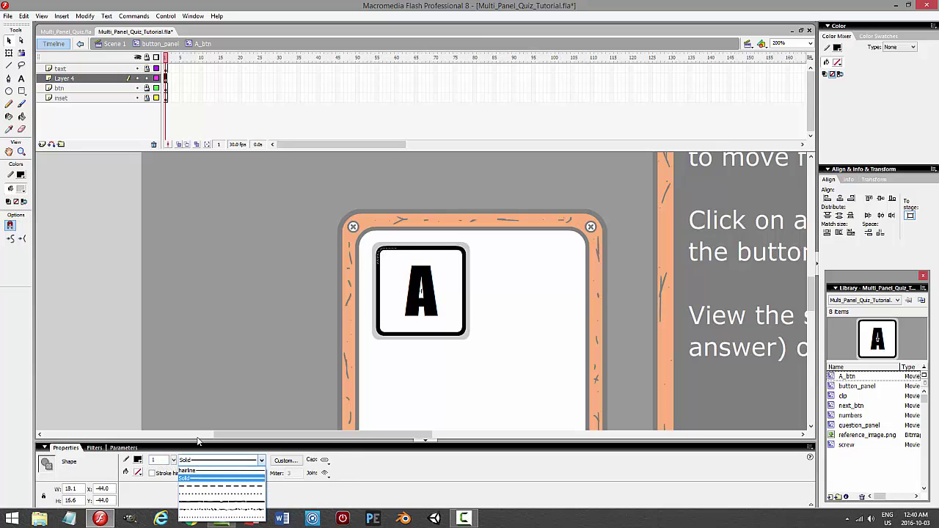
{"action": "left_click", "coordinate": [200, 430]}
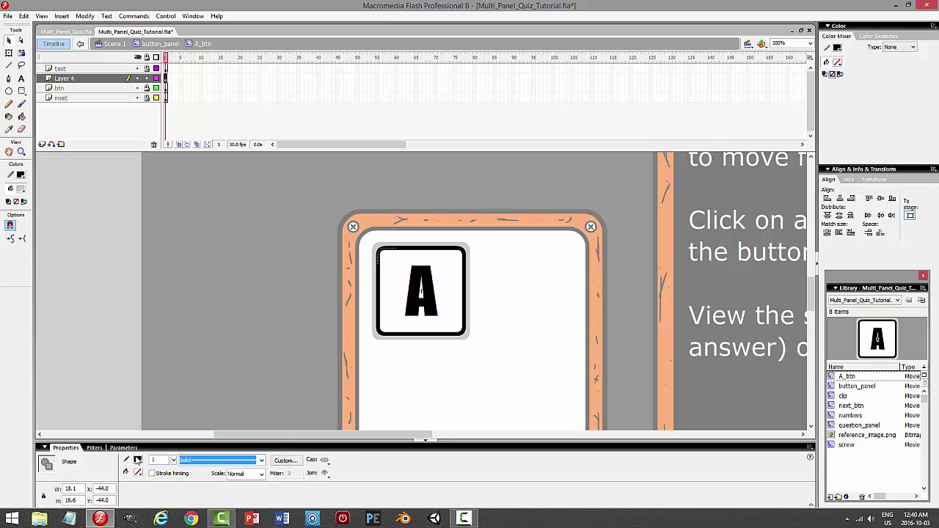
{"action": "left_click", "coordinate": [138, 459]}
{"action": "left_click", "coordinate": [146, 396]}
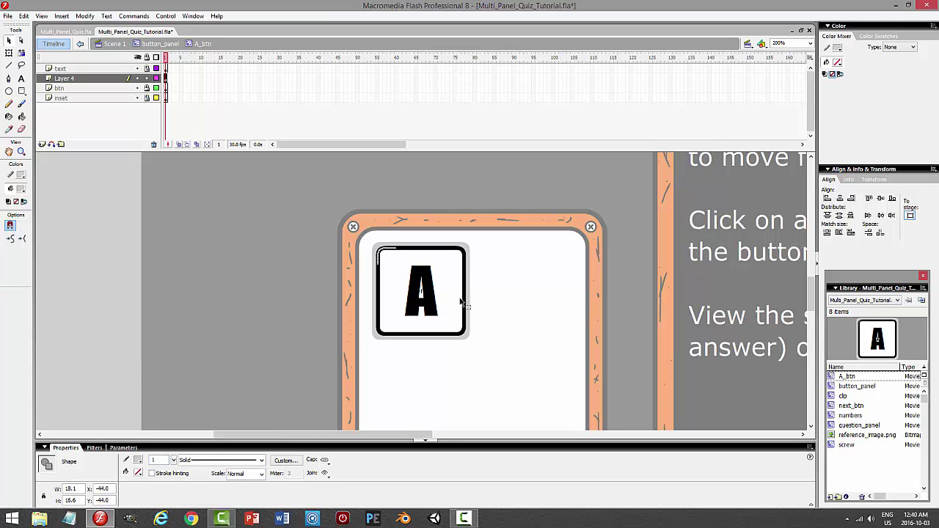
Nudge the grey corner line inward so it sits just inside the button's upper-left border, and select it again on Layer 4.
{"action": "key", "text": "Right"}
{"action": "key", "text": "Right"}
{"action": "key", "text": "Right"}
{"action": "key", "text": "Right"}
{"action": "key", "text": "Right"}
{"action": "left_click", "coordinate": [541, 295]}
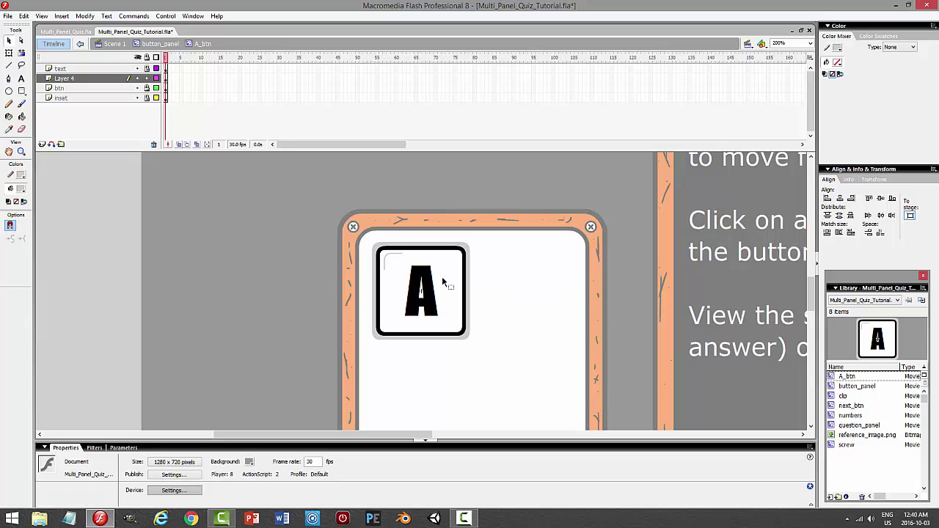
{"action": "left_click", "coordinate": [398, 258]}
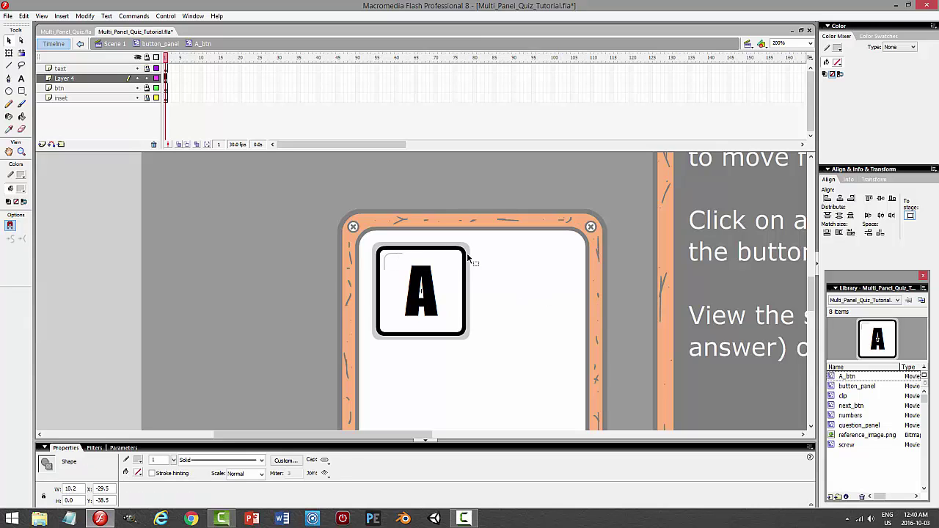
{"action": "left_click", "coordinate": [116, 81]}
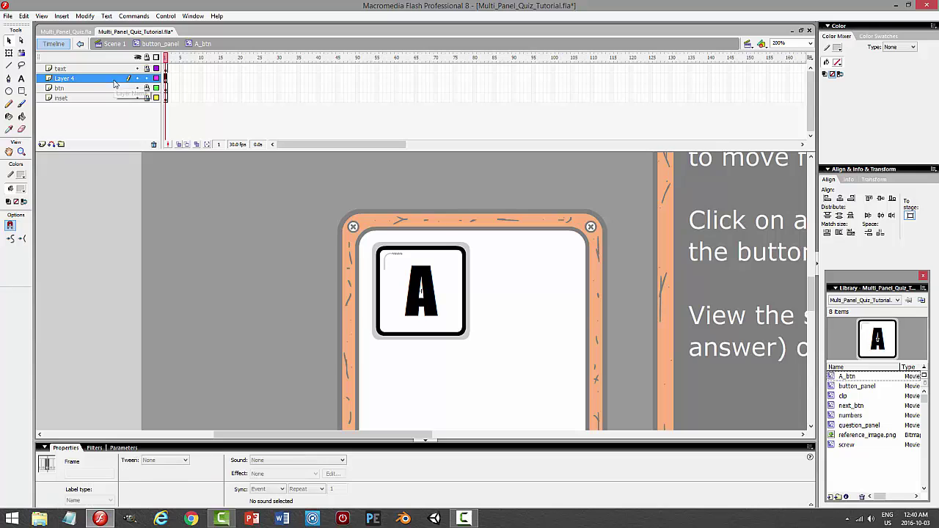
Duplicate the grey corner line in place, flip it horizontally and position it inside the button's upper-right corner.
{"action": "left_click", "coordinate": [23, 16]}
{"action": "left_click", "coordinate": [24, 16]}
{"action": "left_click", "coordinate": [24, 15]}
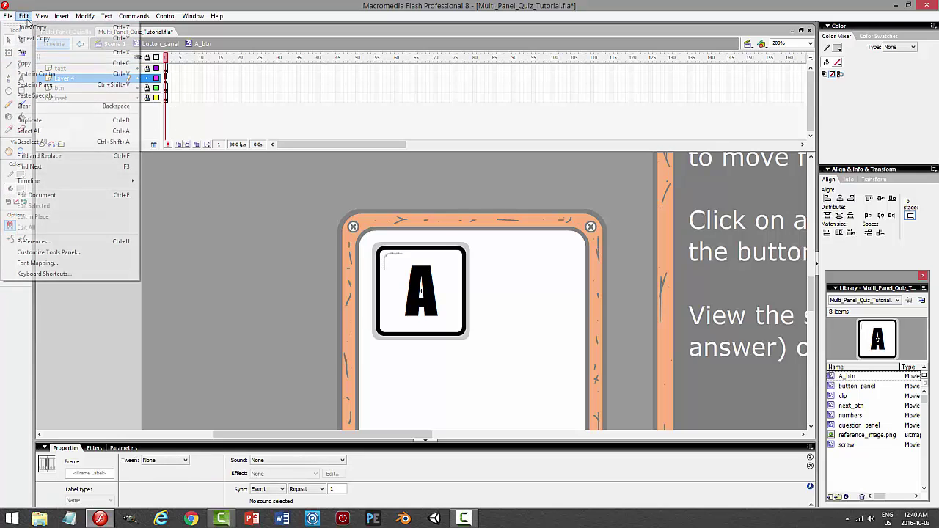
{"action": "left_click", "coordinate": [25, 15]}
{"action": "left_click", "coordinate": [85, 16]}
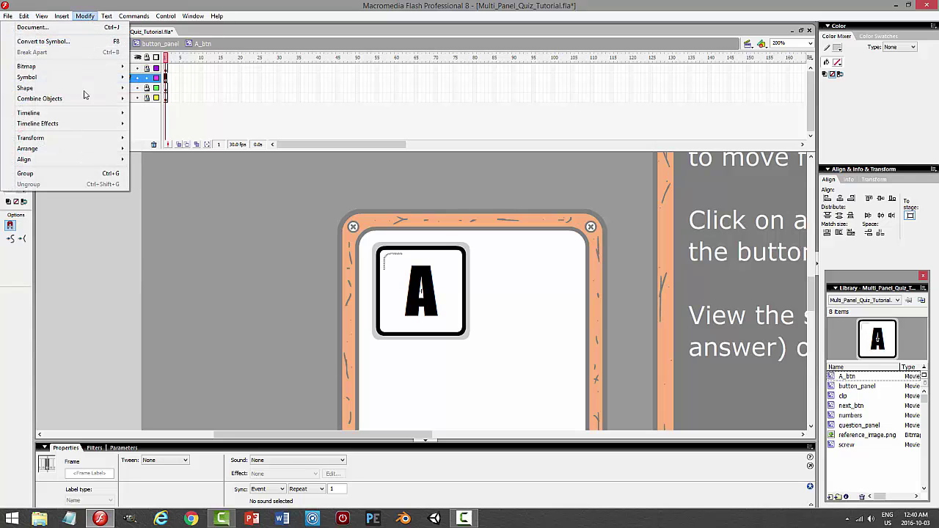
{"action": "mouse_move", "coordinate": [31, 138]}
{"action": "left_click", "coordinate": [165, 242]}
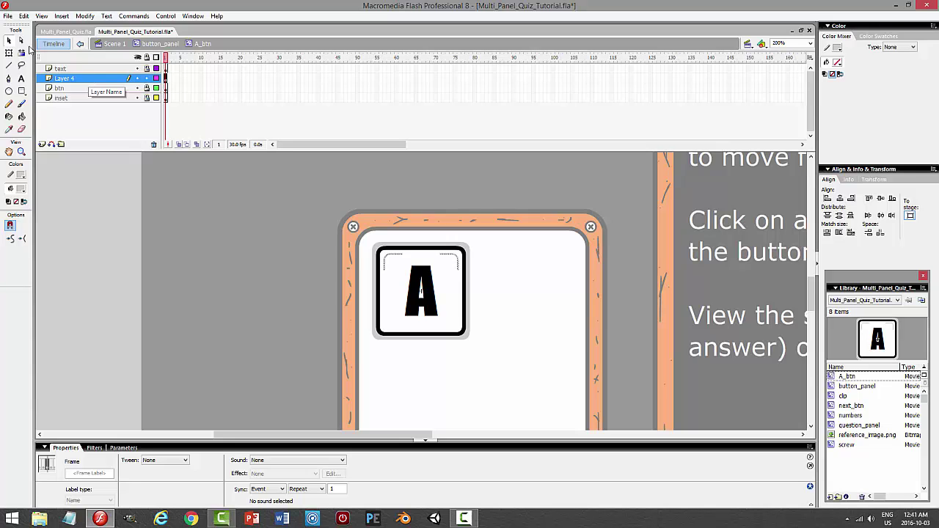
Duplicate both upper corner lines in place, flip the copies vertically and position them inside the button's two lower corners.
{"action": "left_click", "coordinate": [24, 16]}
{"action": "left_click", "coordinate": [25, 16]}
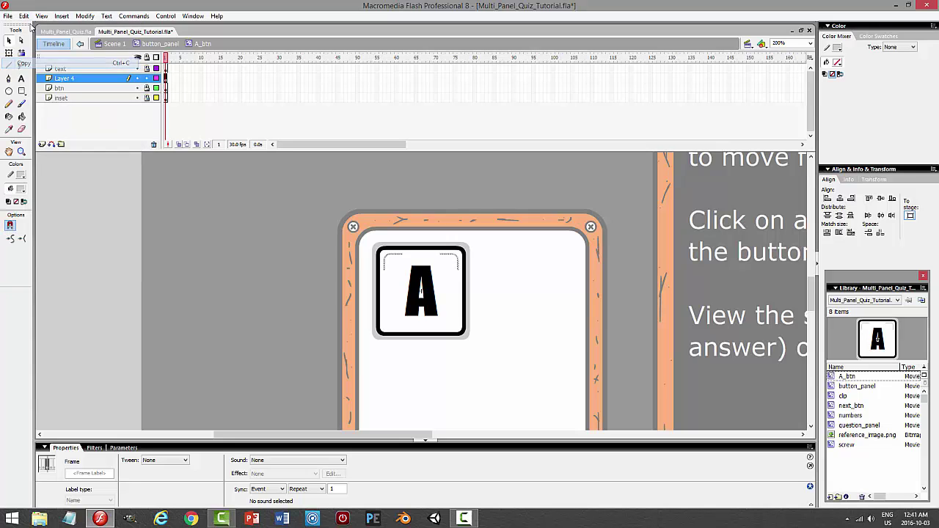
{"action": "left_click", "coordinate": [25, 16]}
{"action": "left_click", "coordinate": [71, 84]}
{"action": "left_click", "coordinate": [84, 16]}
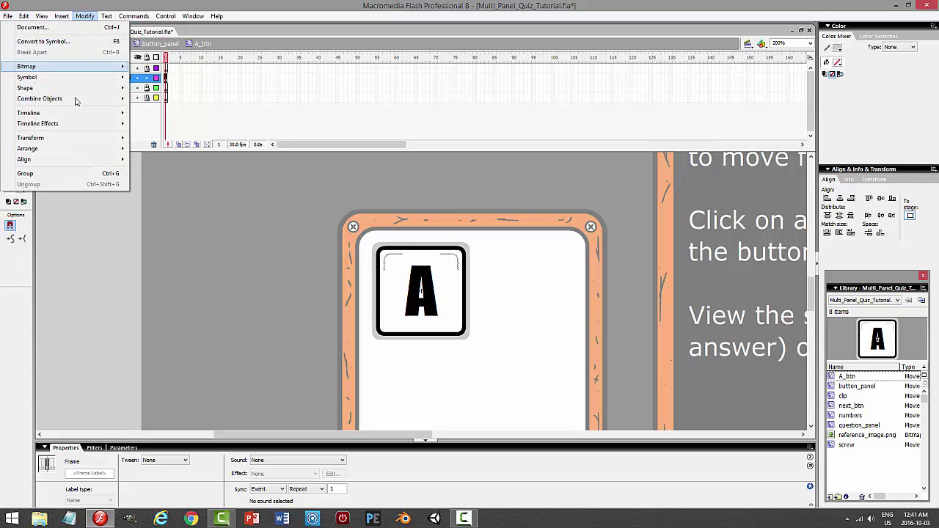
{"action": "left_click", "coordinate": [183, 230]}
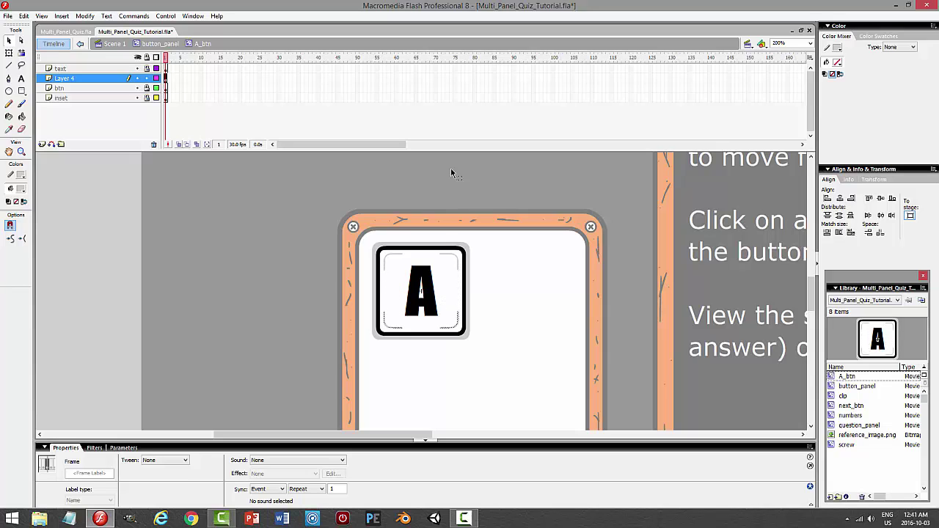
{"action": "left_click", "coordinate": [525, 168]}
Rename Layer 4 as curves and lock it.
{"action": "double_click", "coordinate": [81, 80]}
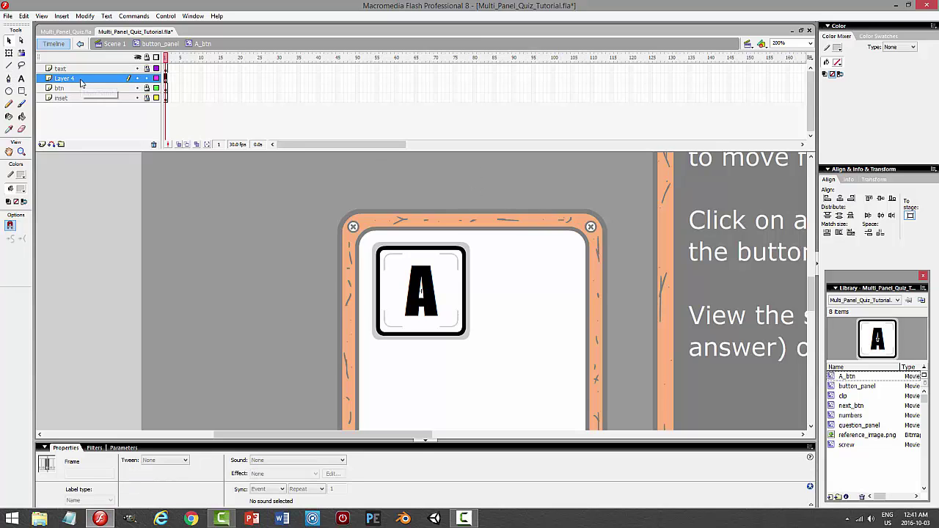
{"action": "type", "text": "cur"}
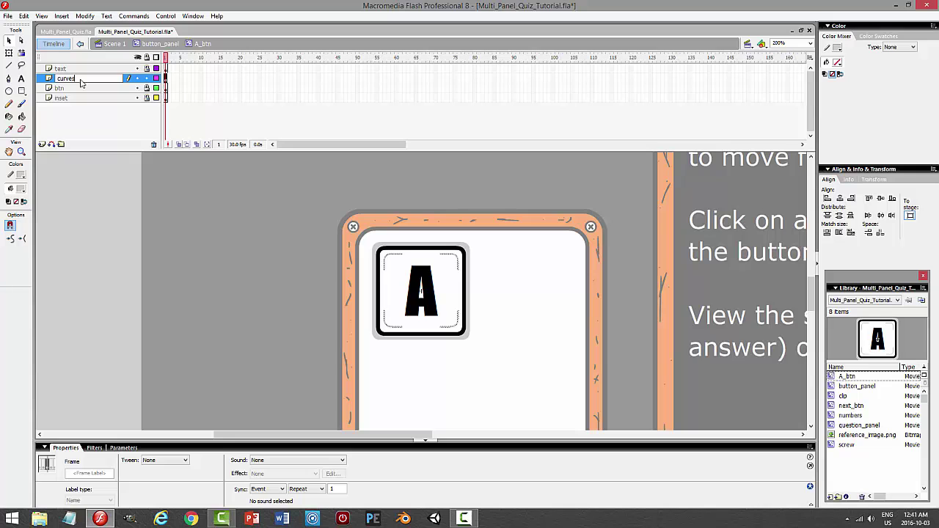
{"action": "type", "text": "ves"}
{"action": "key", "text": "Return"}
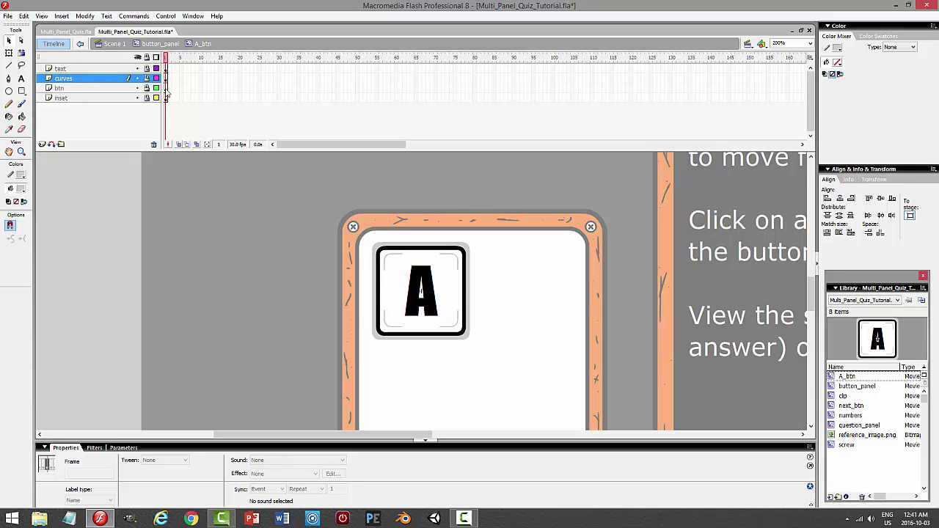
Recolour the four corner lines on the curves layer to grey #999999, testing the movie before and after the change.
{"action": "key", "text": "ctrl+Return"}
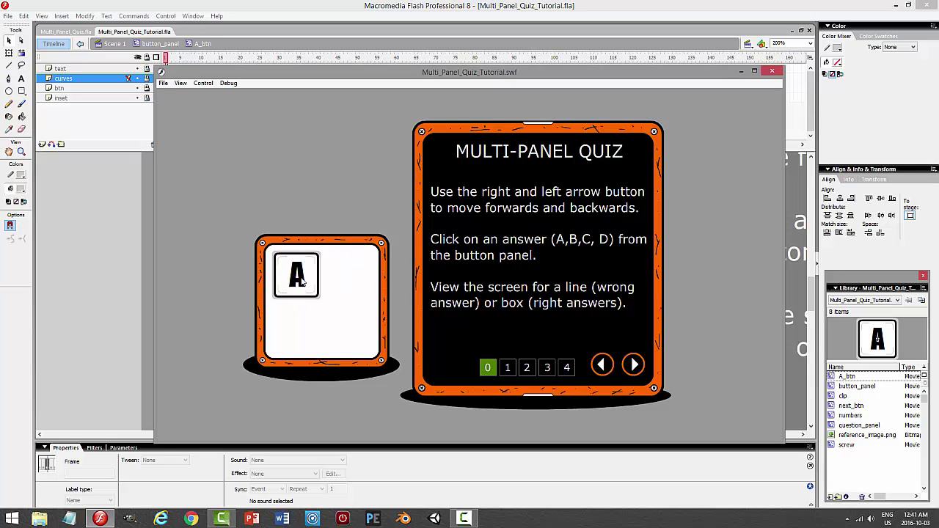
{"action": "left_click", "coordinate": [773, 72]}
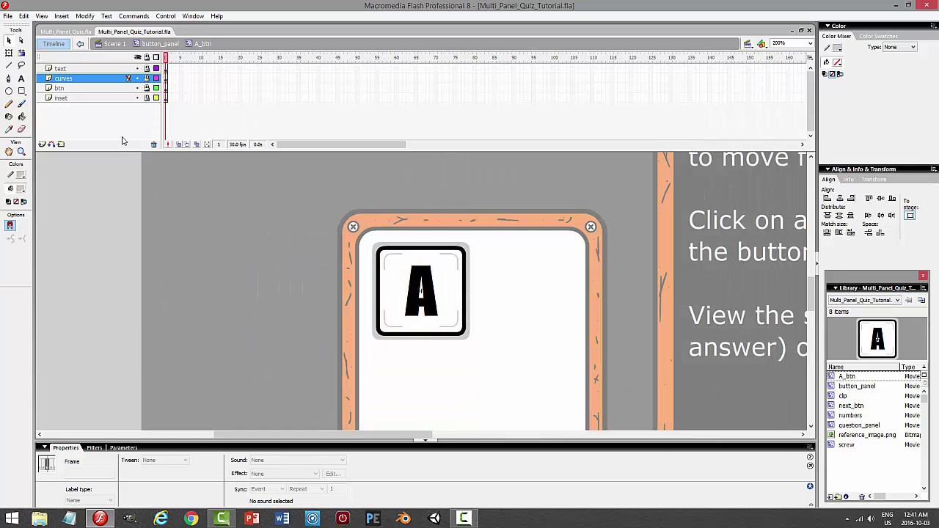
{"action": "left_click", "coordinate": [147, 78]}
{"action": "left_click", "coordinate": [103, 79]}
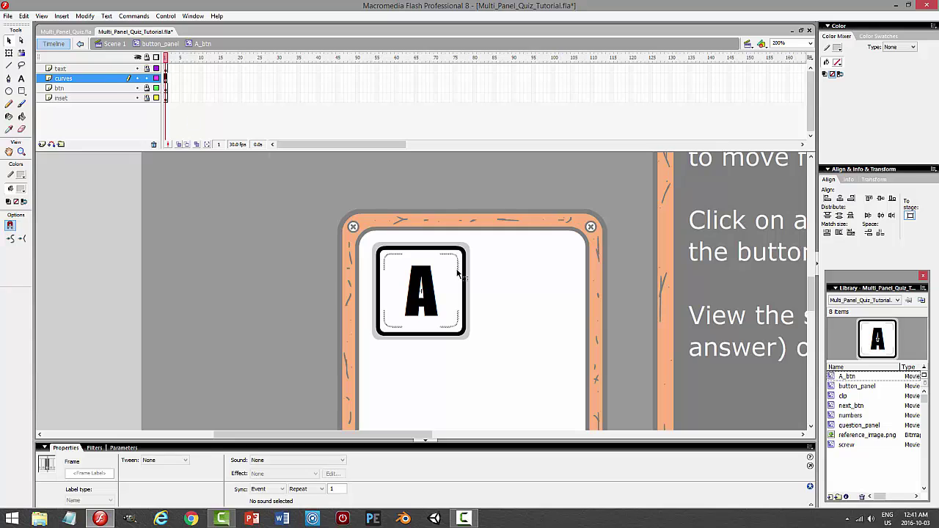
{"action": "left_click", "coordinate": [456, 260]}
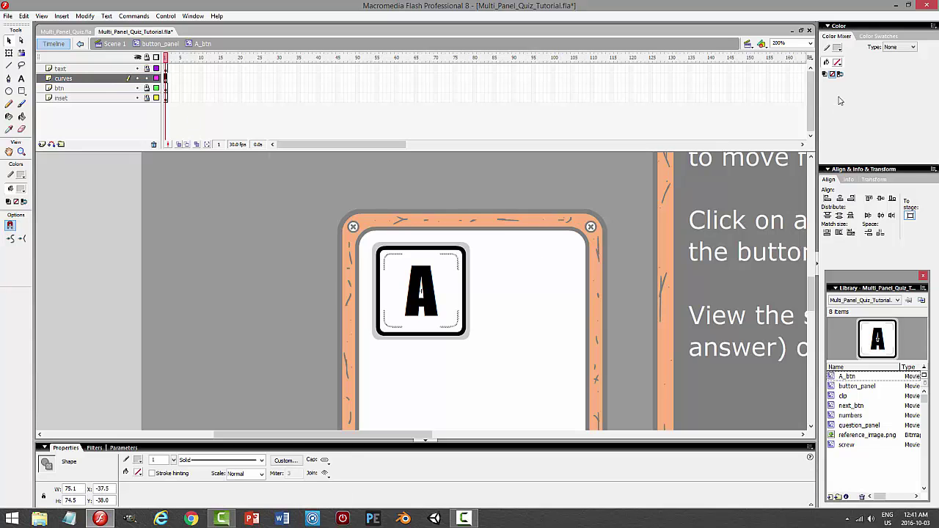
{"action": "left_click", "coordinate": [836, 48]}
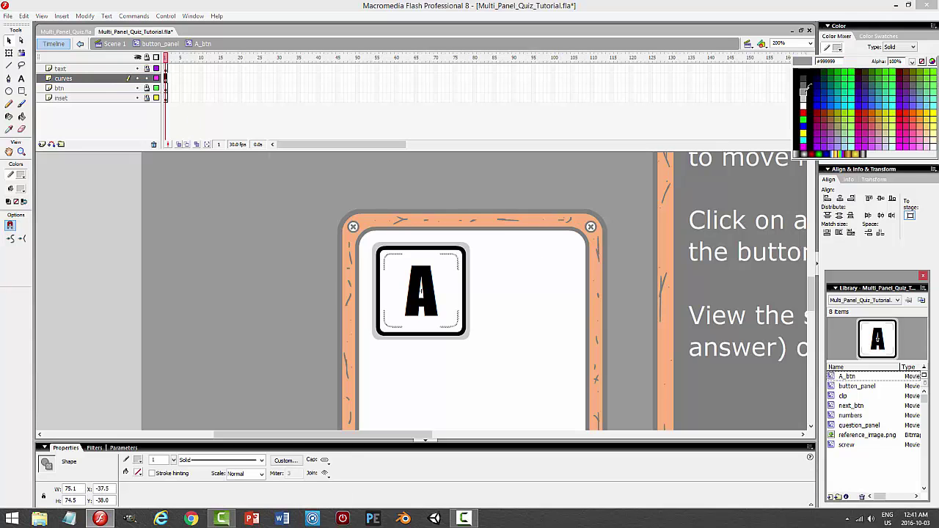
{"action": "left_click", "coordinate": [801, 87]}
{"action": "left_click", "coordinate": [584, 192]}
{"action": "key", "text": "ctrl+Return"}
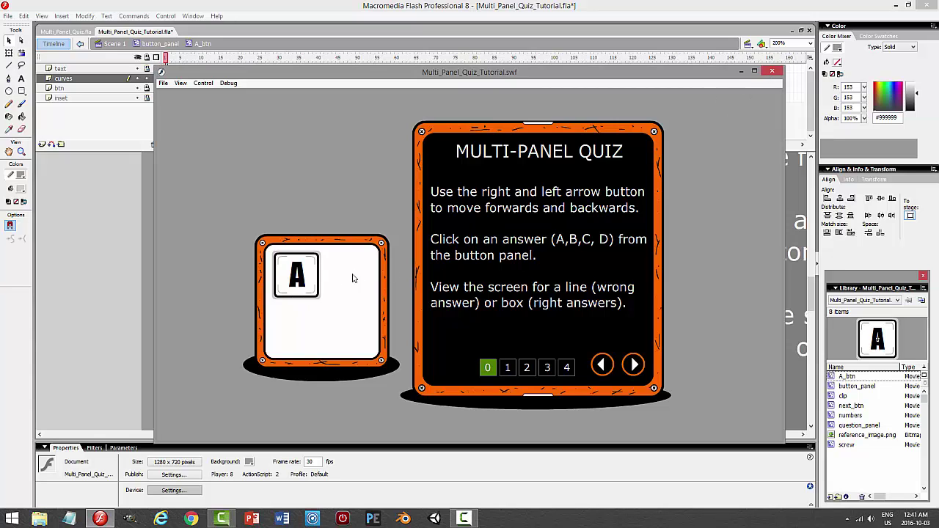
{"action": "left_click", "coordinate": [771, 71]}
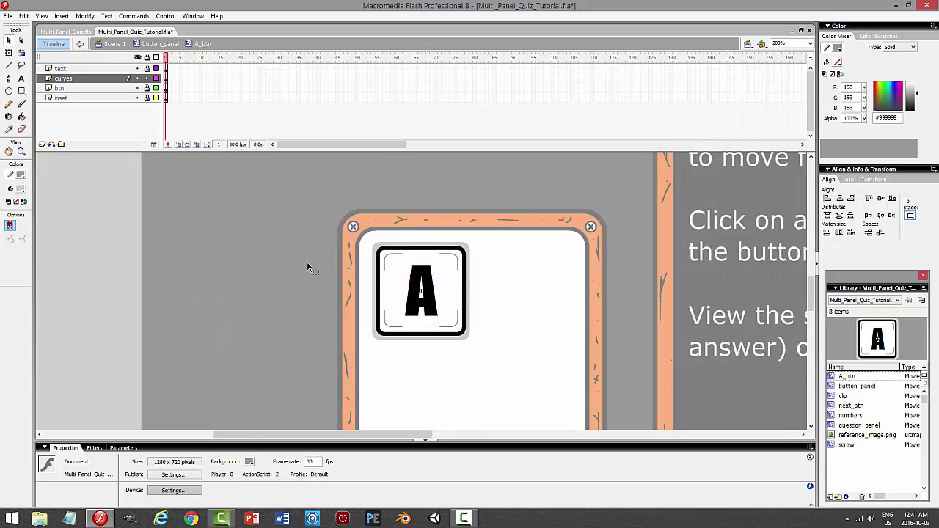
Lock the curves layer and save the document.
{"action": "left_click", "coordinate": [149, 80]}
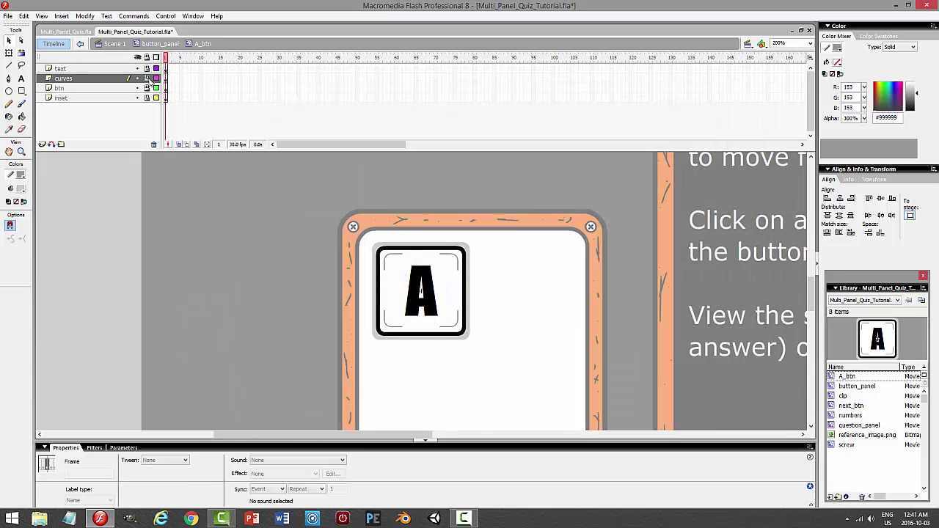
{"action": "left_click", "coordinate": [471, 179]}
{"action": "key", "text": "ctrl+s"}
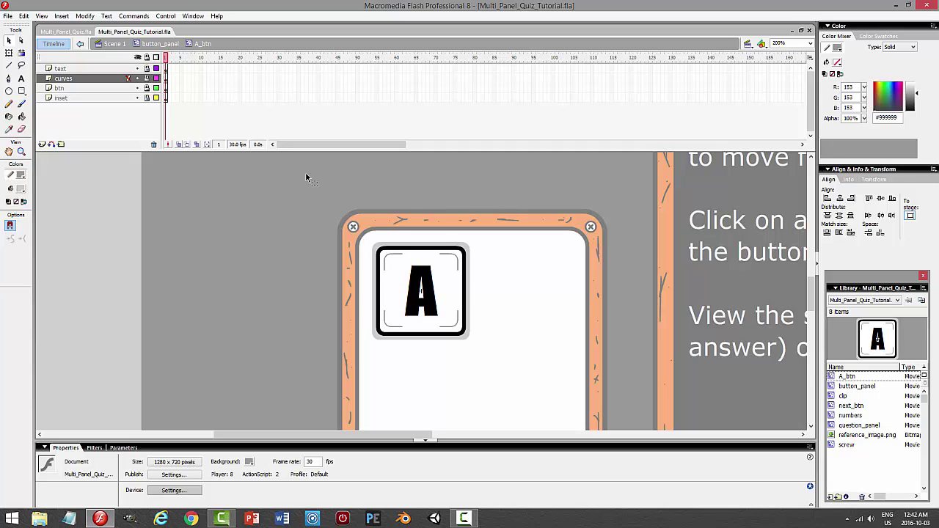
Add a new layer above the text layer and name it ACTIONS.
{"action": "left_click", "coordinate": [93, 70]}
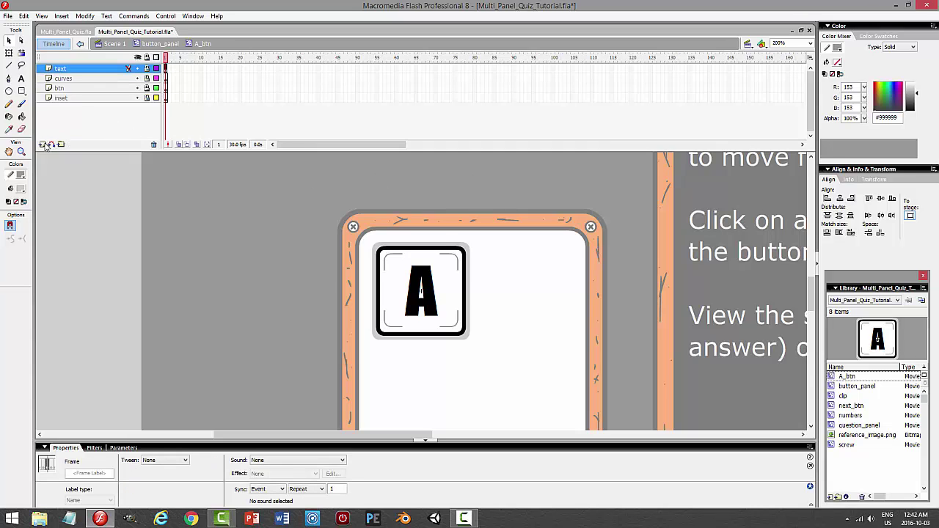
{"action": "left_click", "coordinate": [42, 144]}
{"action": "double_click", "coordinate": [66, 69]}
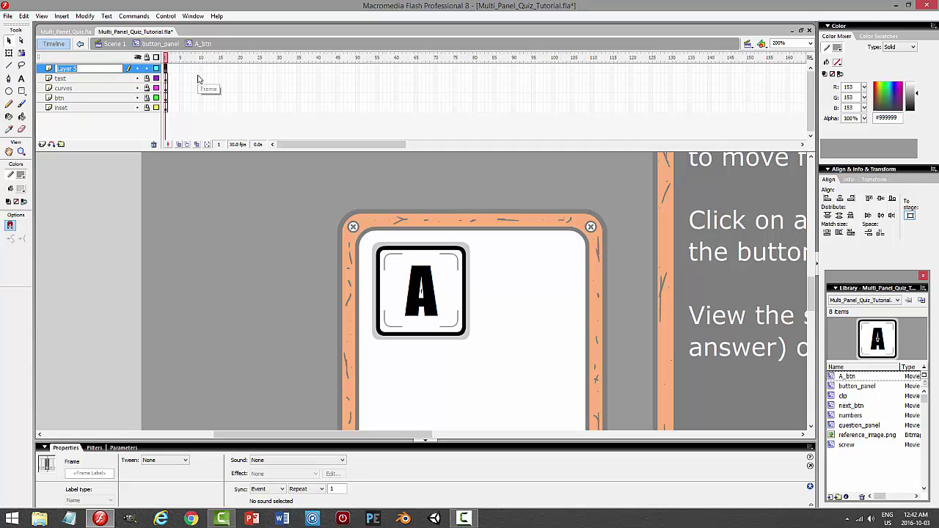
{"action": "type", "text": "ACTIONS"}
{"action": "key", "text": "Return"}
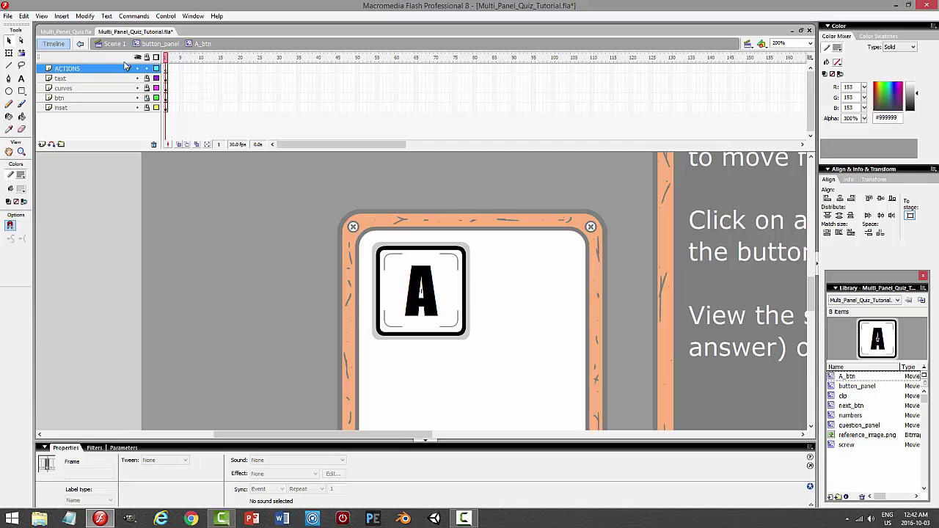
Add the script stop(); to frame 1 of the ACTIONS layer.
{"action": "left_click", "coordinate": [168, 69]}
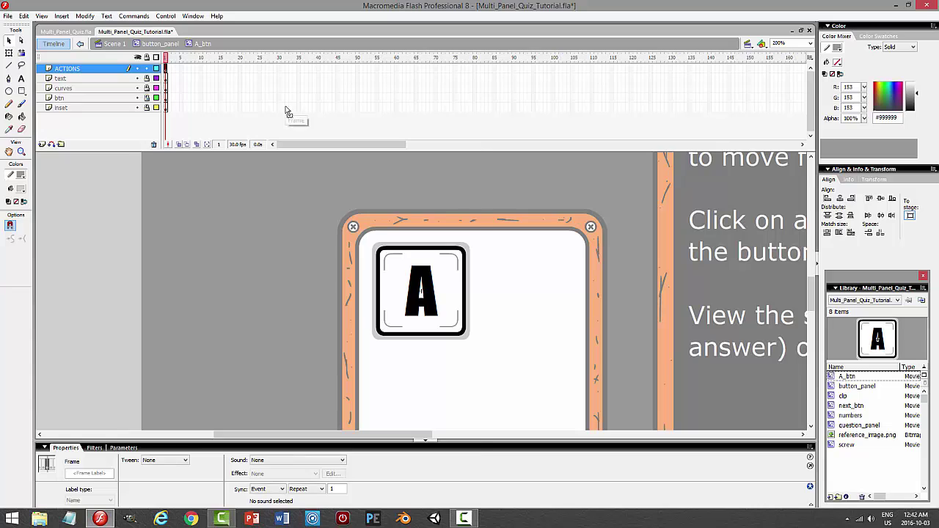
{"action": "key", "text": "F9"}
{"action": "type", "text": "stop();"}
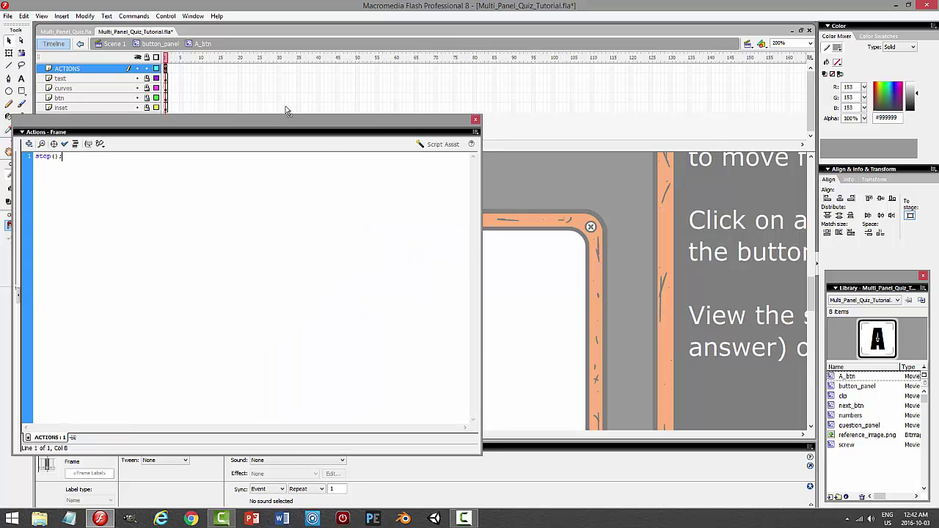
{"action": "key", "text": "F9"}
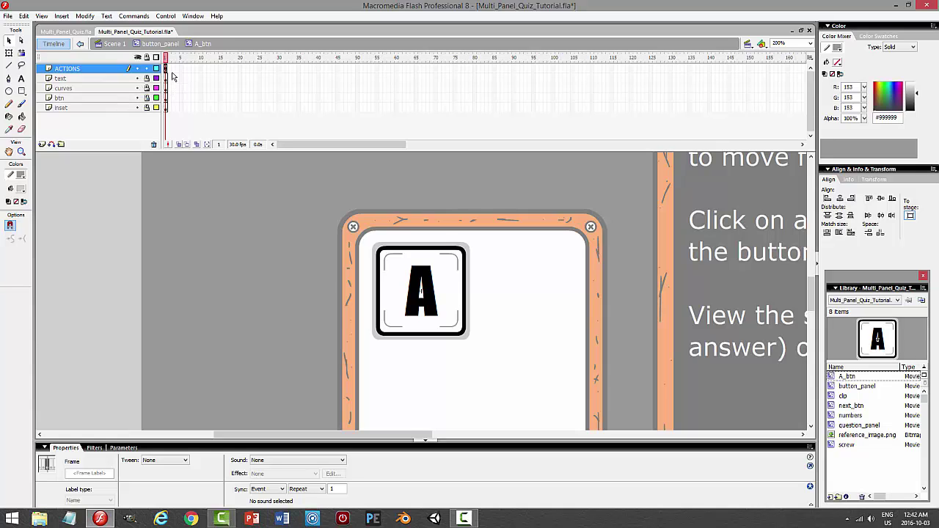
Insert keyframes at frame 2 on all layers of the A_btn clip, from ACTIONS down to inset.
{"action": "left_click_drag", "start_coordinate": [171, 71], "coordinate": [171, 107]}
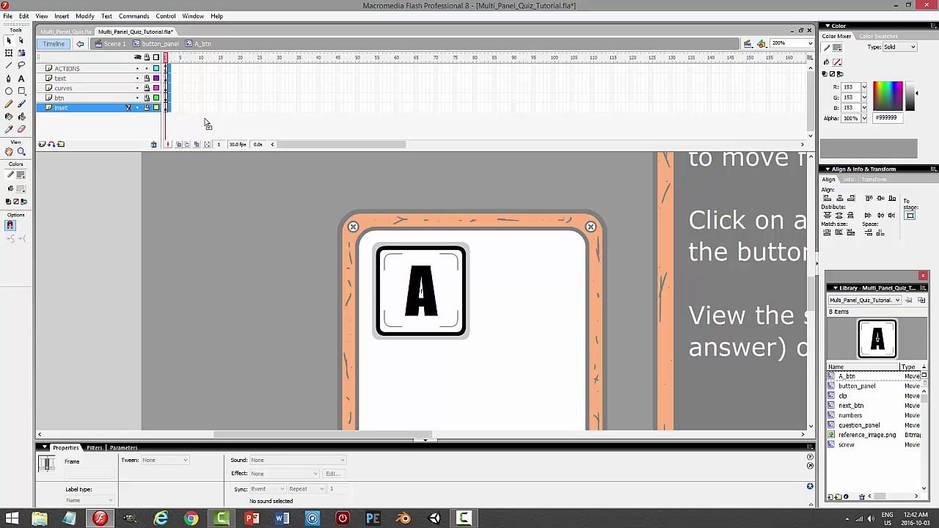
{"action": "key", "text": "F6"}
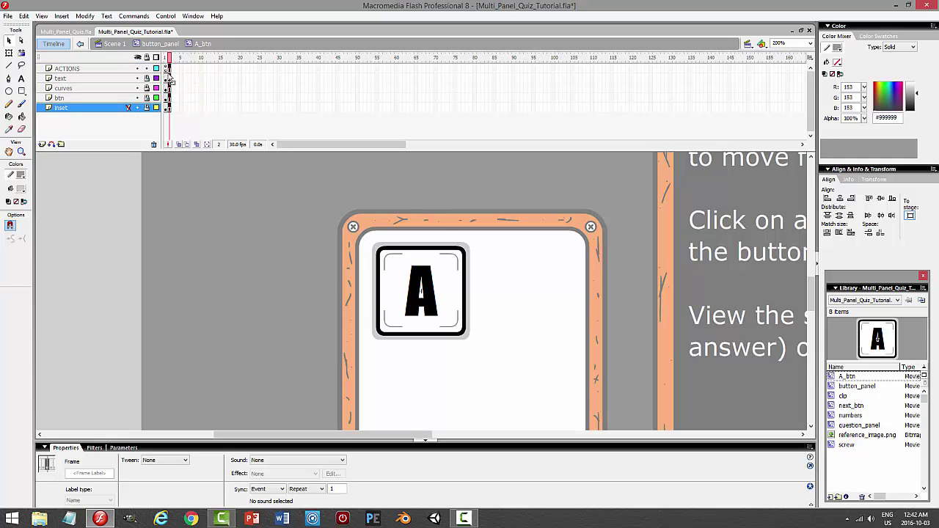
{"action": "left_click", "coordinate": [168, 69]}
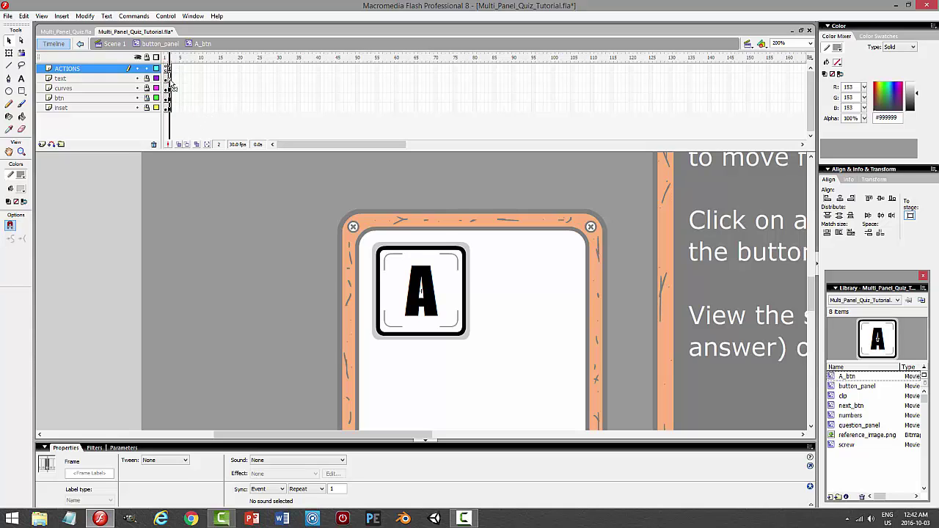
Scale the frame 2 artwork on the text, curves and btn layers to 90%, leaving out the inset.
{"action": "left_click", "coordinate": [170, 79]}
{"action": "left_click", "coordinate": [170, 97]}
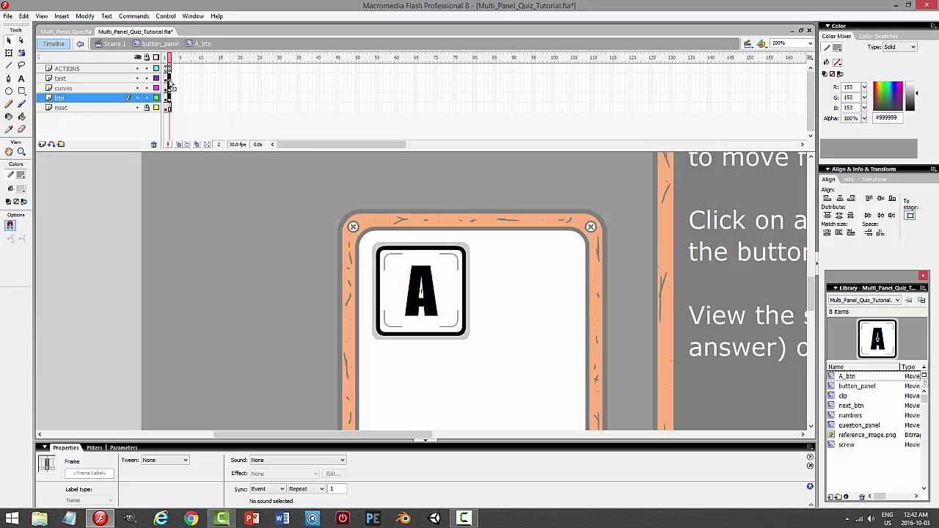
{"action": "left_click", "coordinate": [170, 78]}
{"action": "left_click", "coordinate": [169, 98]}
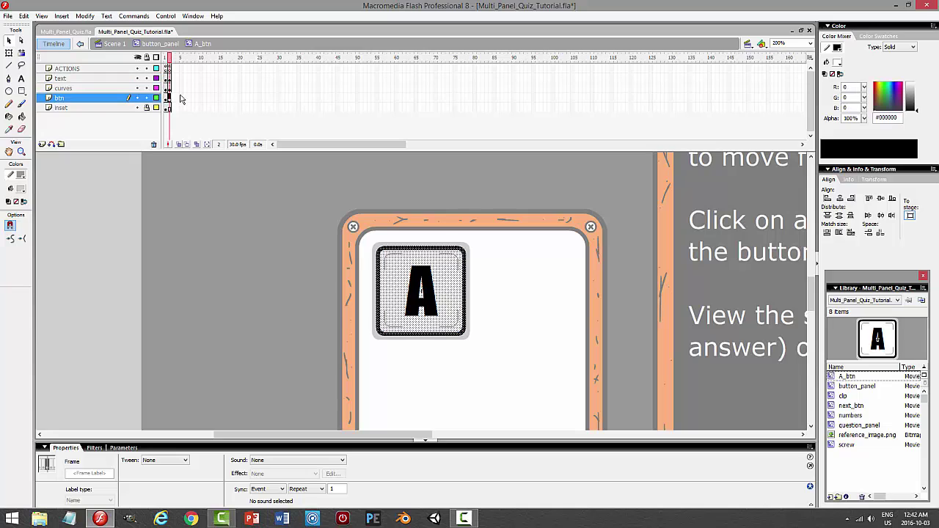
{"action": "left_click", "coordinate": [169, 88]}
{"action": "left_click", "coordinate": [170, 78]}
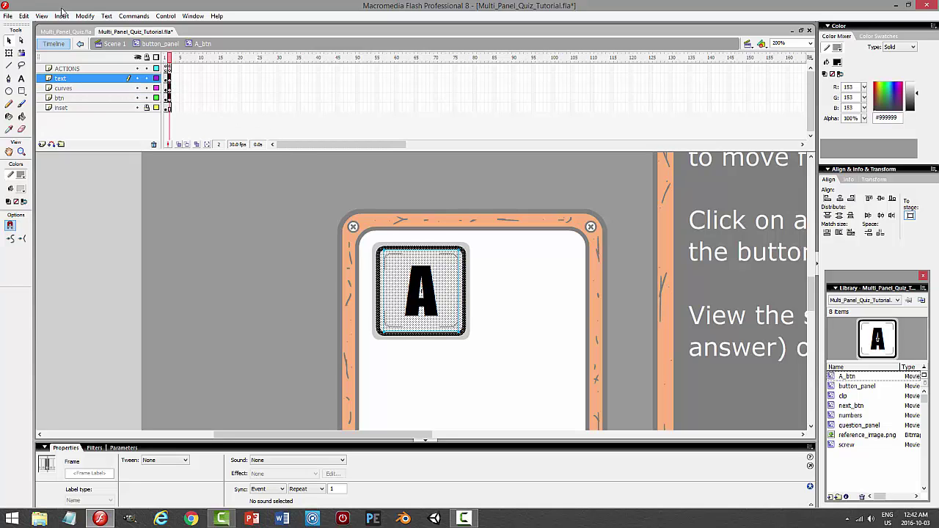
{"action": "left_click", "coordinate": [85, 15]}
{"action": "mouse_move", "coordinate": [69, 138]}
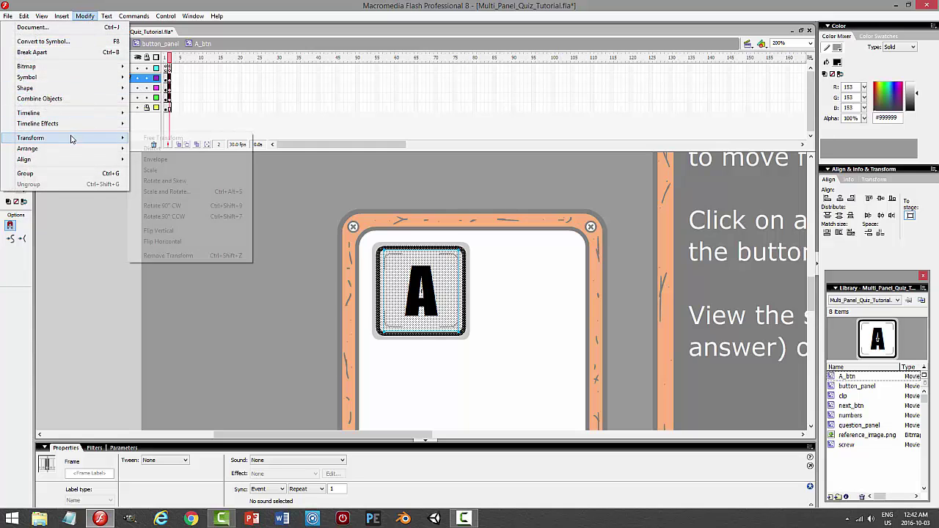
{"action": "left_click", "coordinate": [173, 193]}
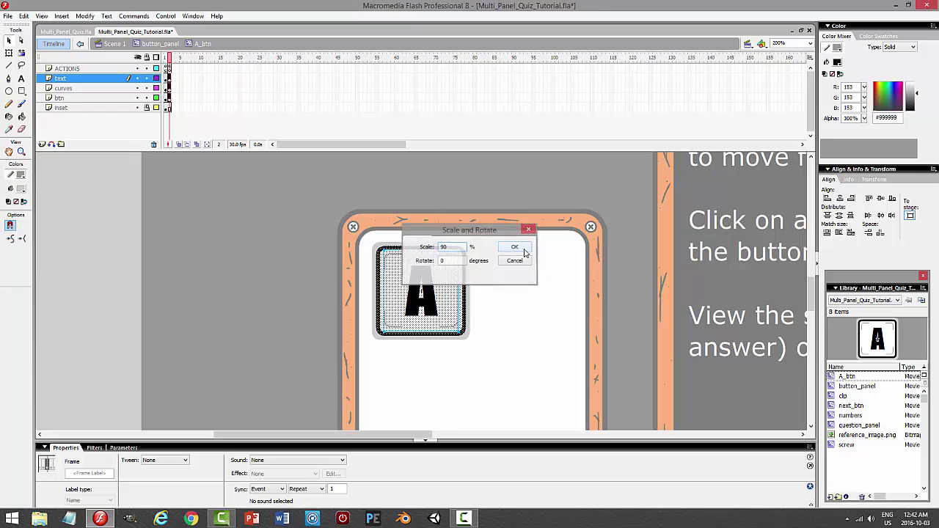
{"action": "left_click", "coordinate": [522, 252]}
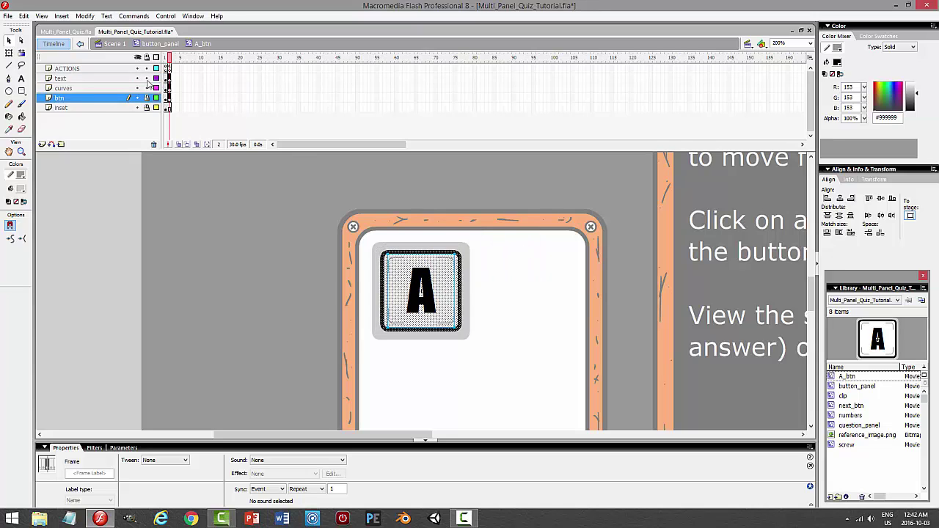
{"action": "left_click", "coordinate": [266, 240]}
Check frame 1 against frame 2, return to editing the button_panel clip and save the document.
{"action": "left_click", "coordinate": [171, 63]}
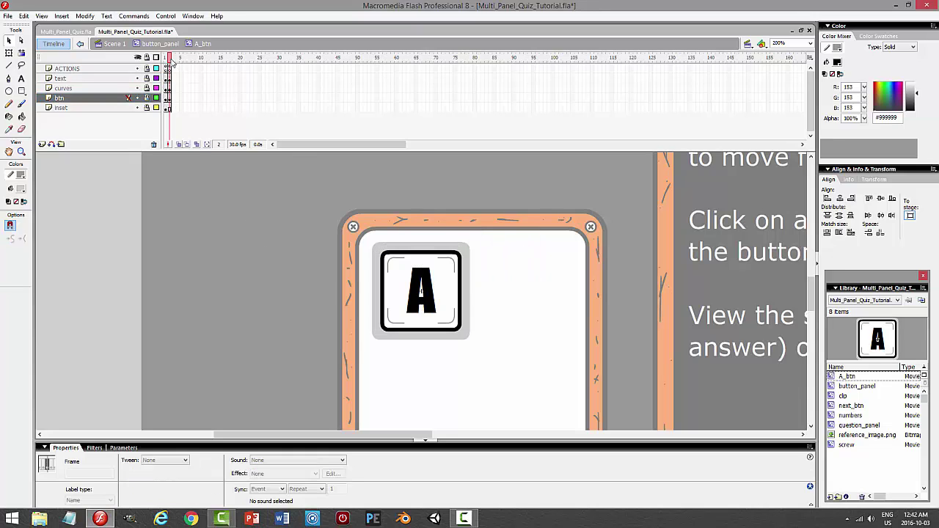
{"action": "key", "text": "ctrl+z"}
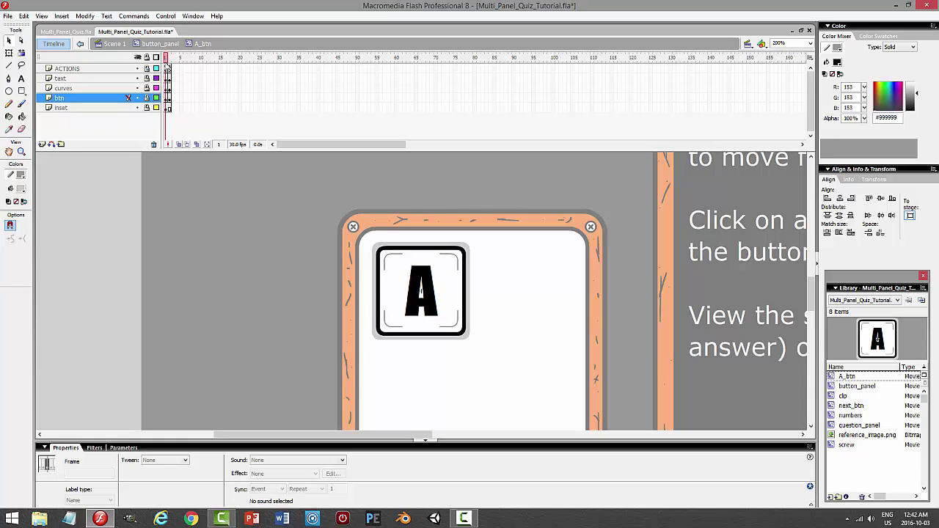
{"action": "double_click", "coordinate": [465, 181]}
{"action": "left_click", "coordinate": [571, 196]}
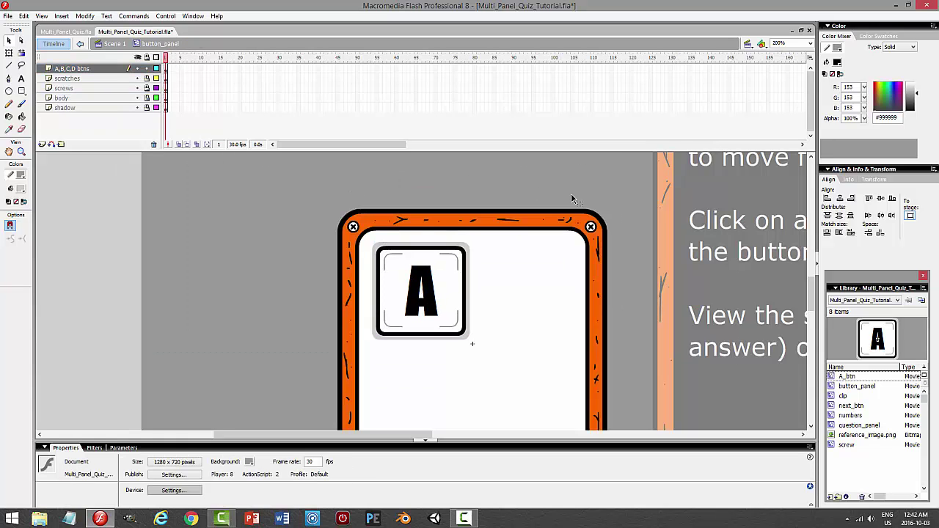
{"action": "key", "text": "ctrl+s"}
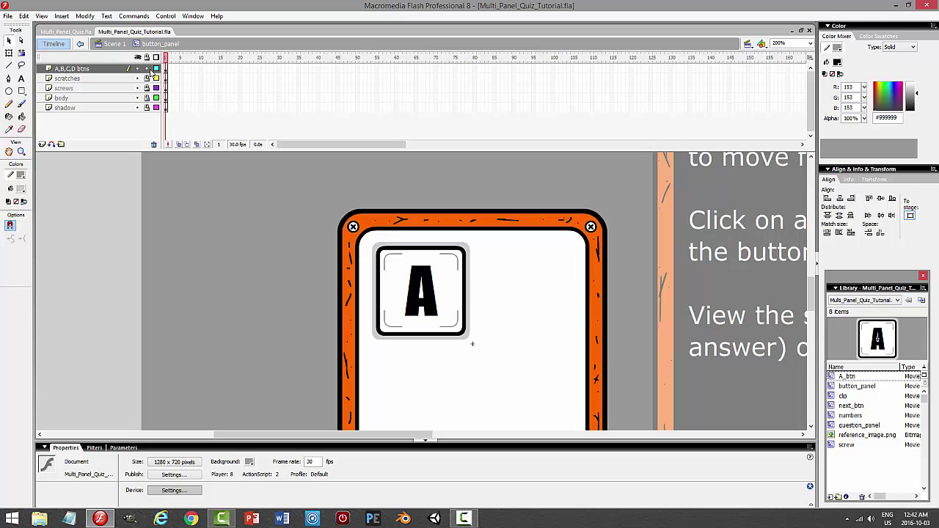
Script the A button instance with an on(press) handler that calls this.gotoAndStop(2);.
{"action": "left_click", "coordinate": [447, 256]}
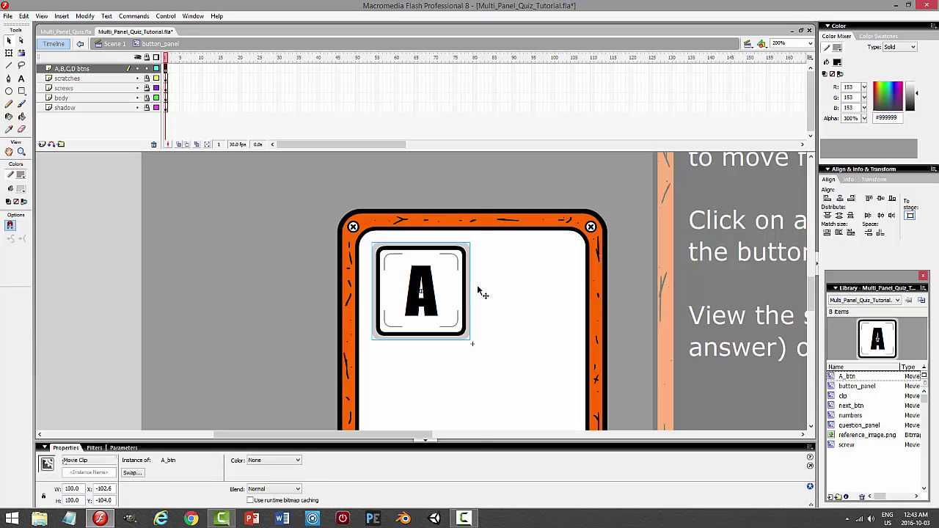
{"action": "key", "text": "F9"}
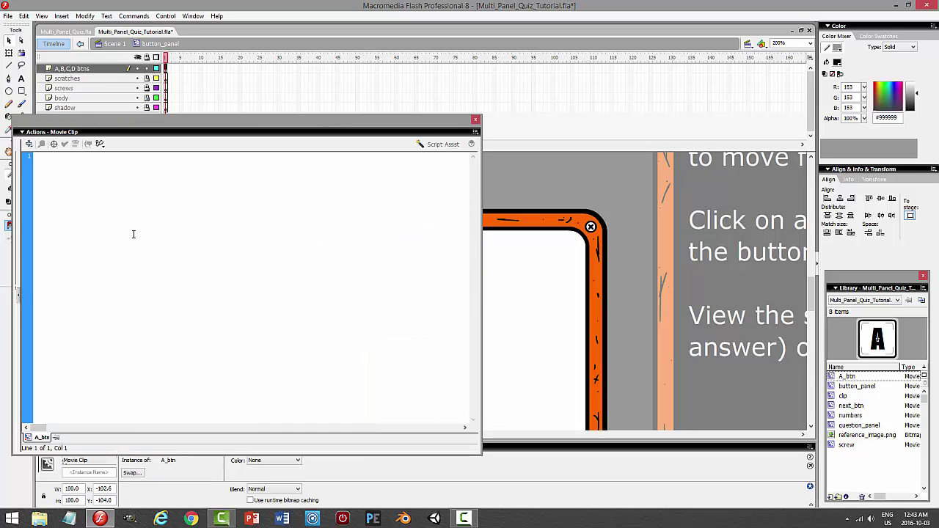
{"action": "type", "text": "on (p"}
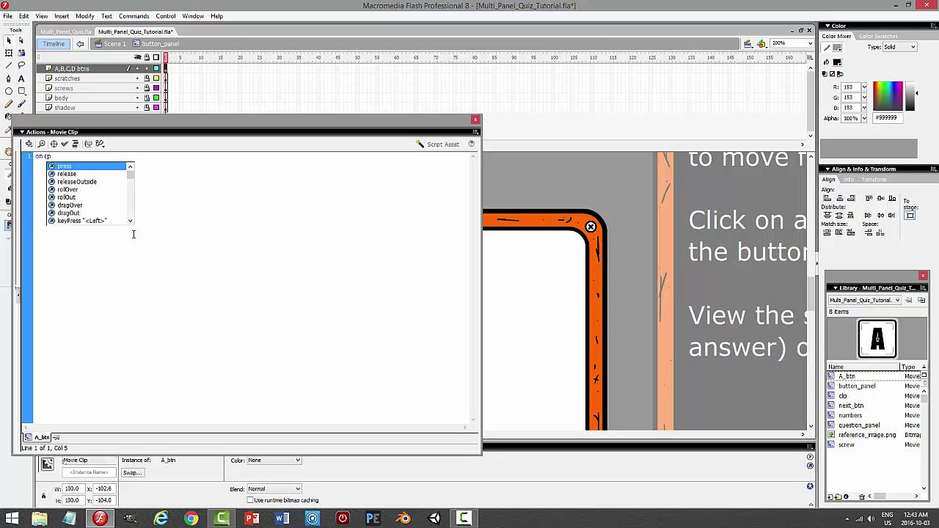
{"action": "type", "text": "ress)"}
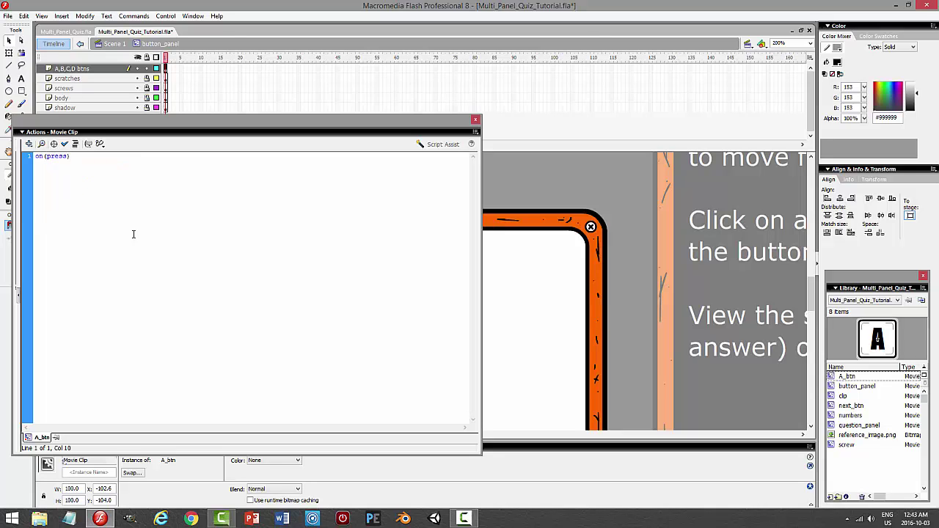
{"action": "type", "text": "{"}
{"action": "key", "text": "Return"}
{"action": "key", "text": "Return"}
{"action": "type", "text": "}"}
{"action": "type", "text": "ndStop"}
{"action": "type", "text": "(1"}
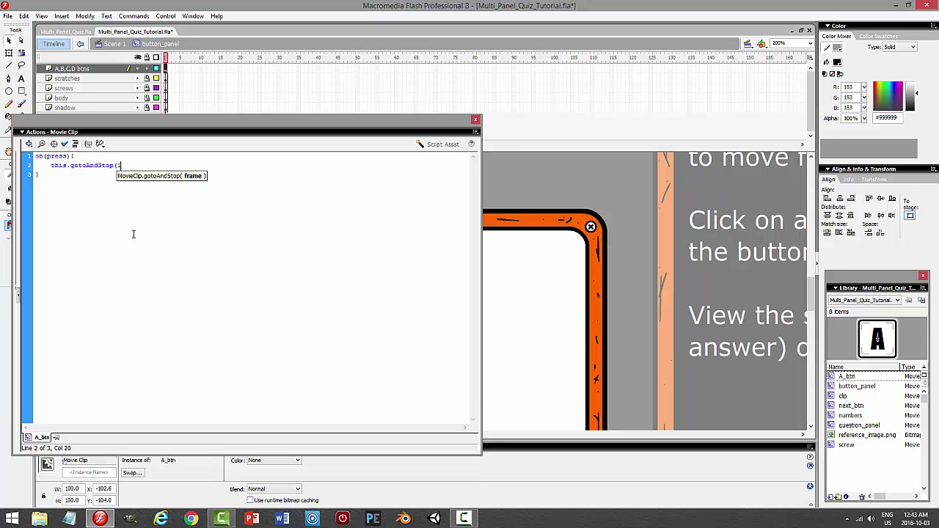
{"action": "key", "text": "super+e"}
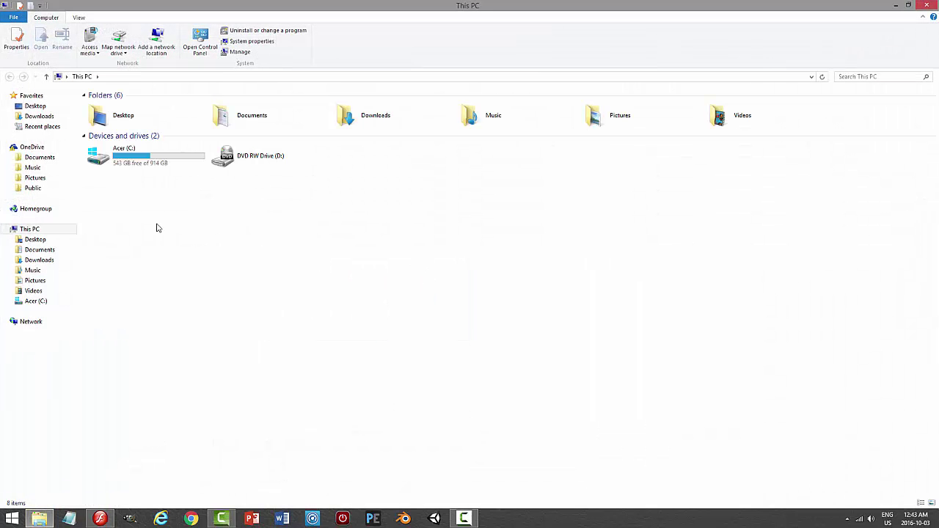
{"action": "left_click", "coordinate": [922, 5]}
{"action": "left_click", "coordinate": [134, 169]}
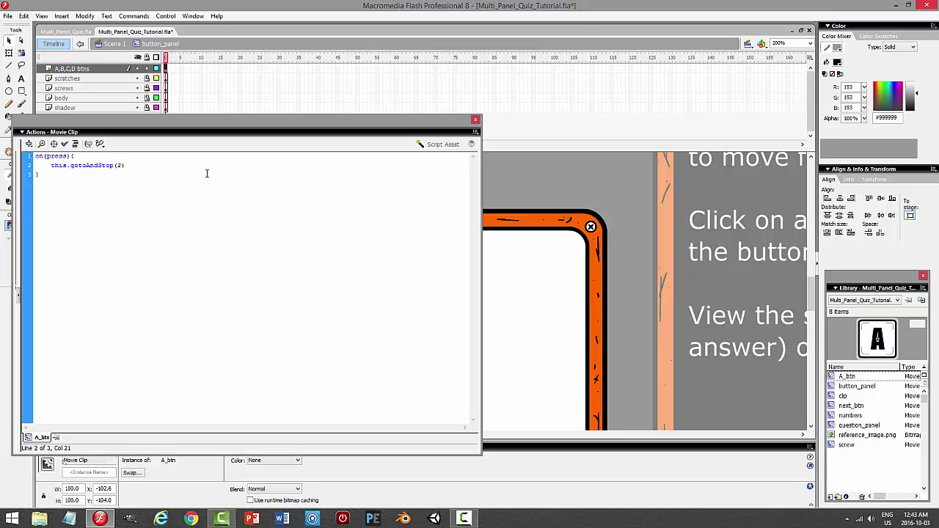
Duplicate the press handler below itself and change the copy to on(release) with this.gotoAndStop(1);.
{"action": "key", "text": "ctrl+a"}
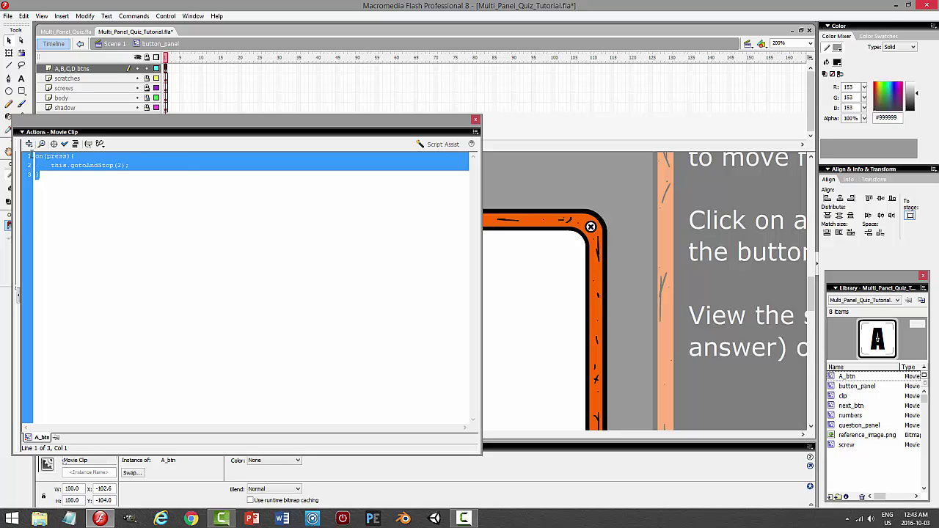
{"action": "right_click", "coordinate": [60, 162]}
{"action": "left_click", "coordinate": [88, 202]}
{"action": "left_click", "coordinate": [64, 181]}
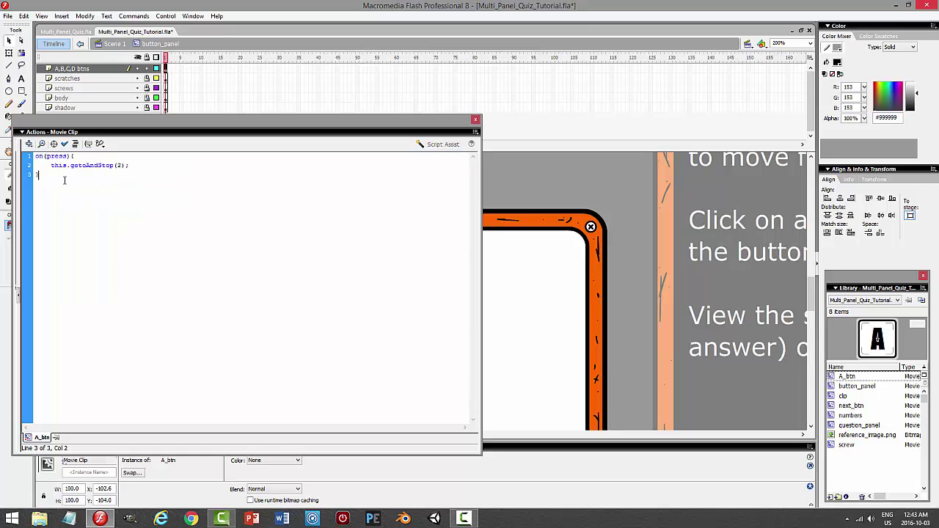
{"action": "key", "text": "ctrl+v"}
{"action": "key", "text": "BackSpace"}
{"action": "key", "text": "BackSpace"}
{"action": "key", "text": "BackSpace"}
{"action": "key", "text": "BackSpace"}
{"action": "type", "text": "r1"}
Duplicate the release handler below itself and change the copy's event to releaseOutside.
{"action": "left_click_drag", "start_coordinate": [64, 208], "coordinate": [34, 184]}
{"action": "right_click", "coordinate": [57, 189]}
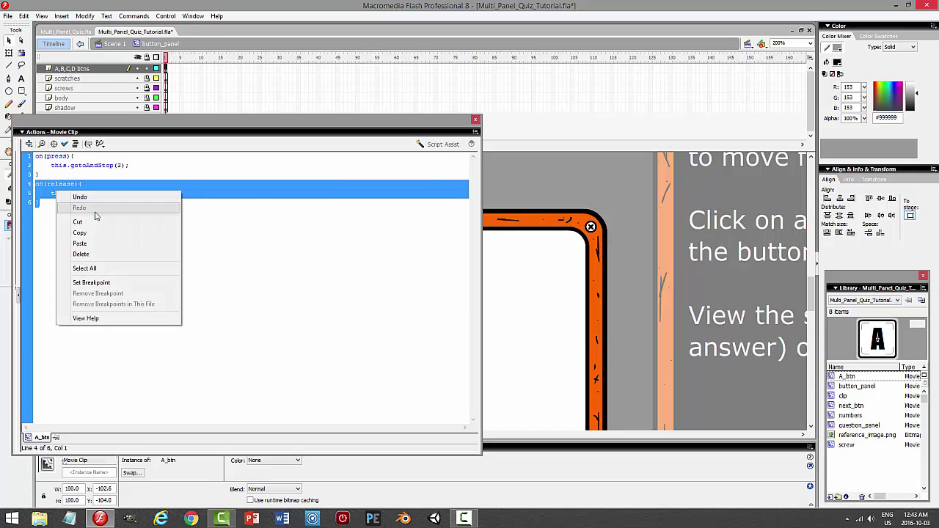
{"action": "left_click", "coordinate": [88, 231]}
{"action": "left_click", "coordinate": [69, 204]}
{"action": "key", "text": "Return"}
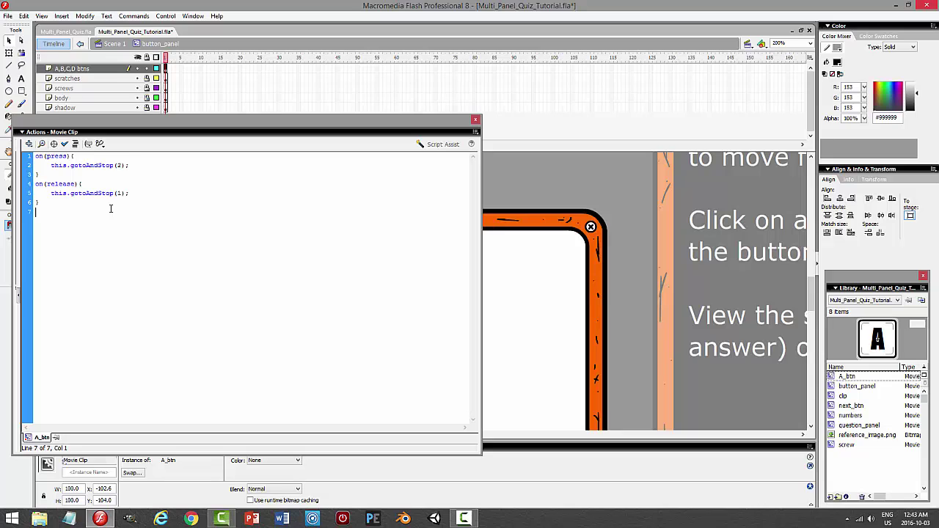
{"action": "key", "text": "ctrl+v"}
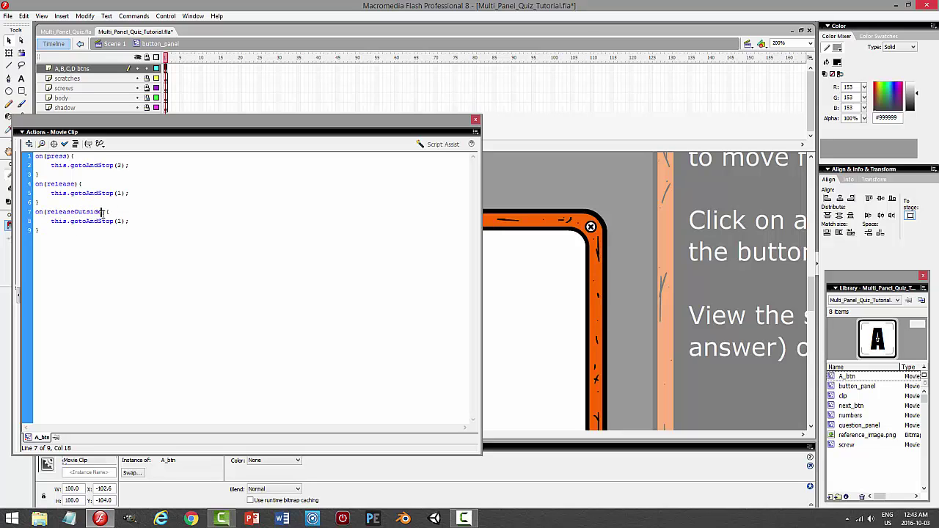
Test the movie, try the A button's press and release behaviour several times, and close the preview and script editor.
{"action": "key", "text": "ctrl+Return"}
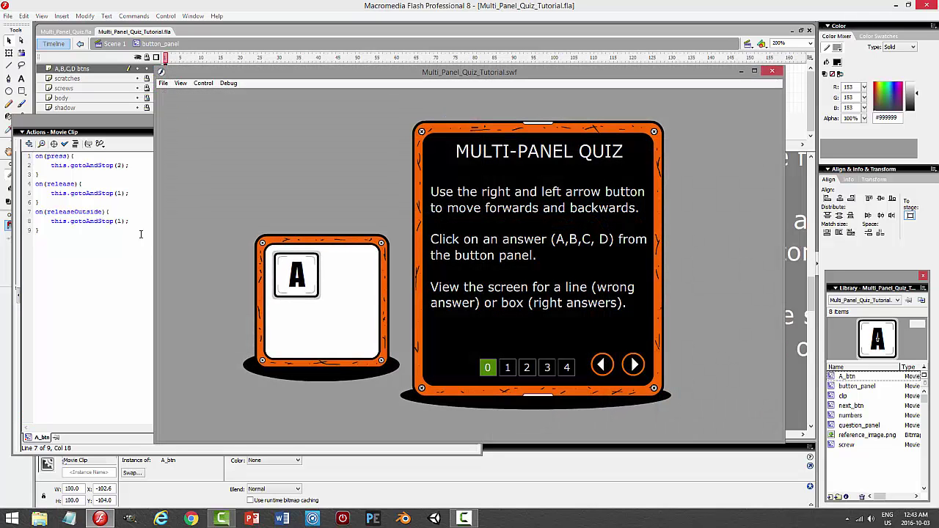
{"action": "left_click", "coordinate": [314, 289]}
{"action": "left_click", "coordinate": [310, 288]}
{"action": "left_click", "coordinate": [305, 283]}
{"action": "left_click", "coordinate": [302, 282]}
{"action": "left_click", "coordinate": [296, 280]}
{"action": "left_click", "coordinate": [306, 275]}
{"action": "left_click", "coordinate": [771, 72]}
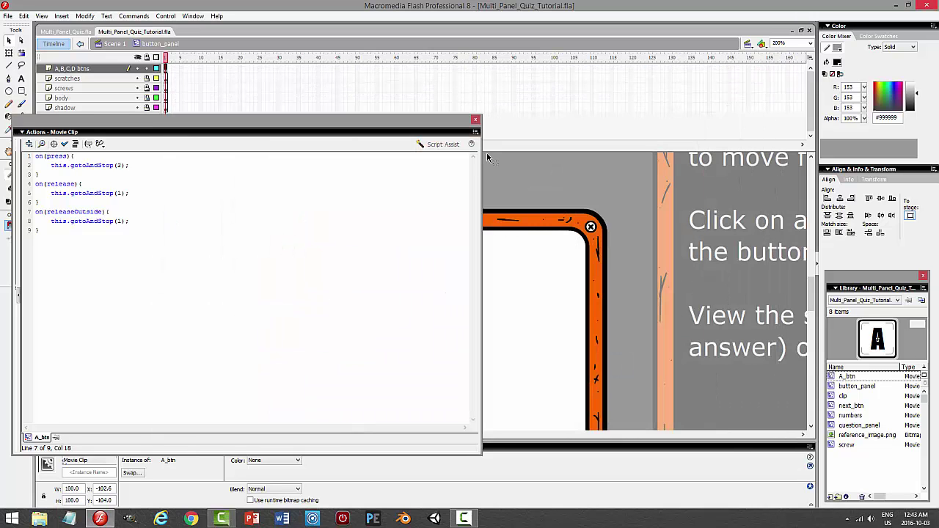
{"action": "left_click", "coordinate": [475, 119]}
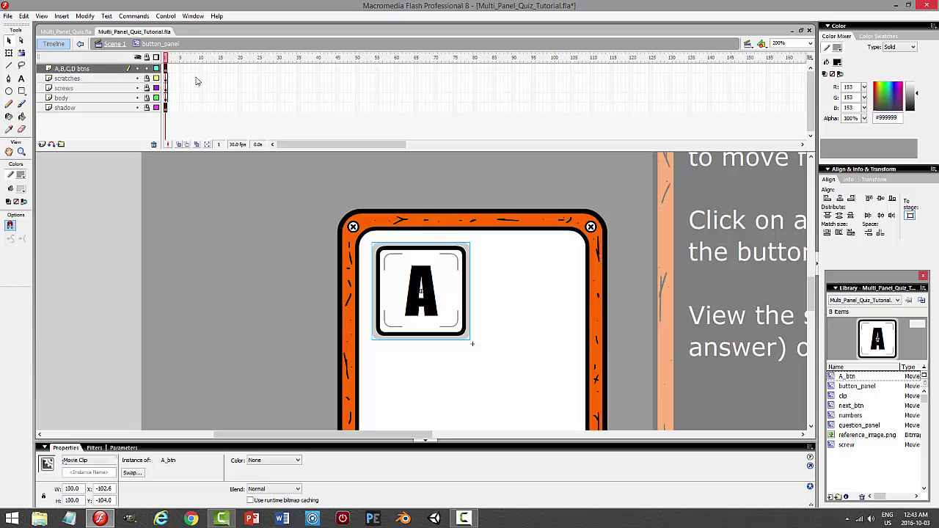
{"action": "left_click", "coordinate": [114, 43]}
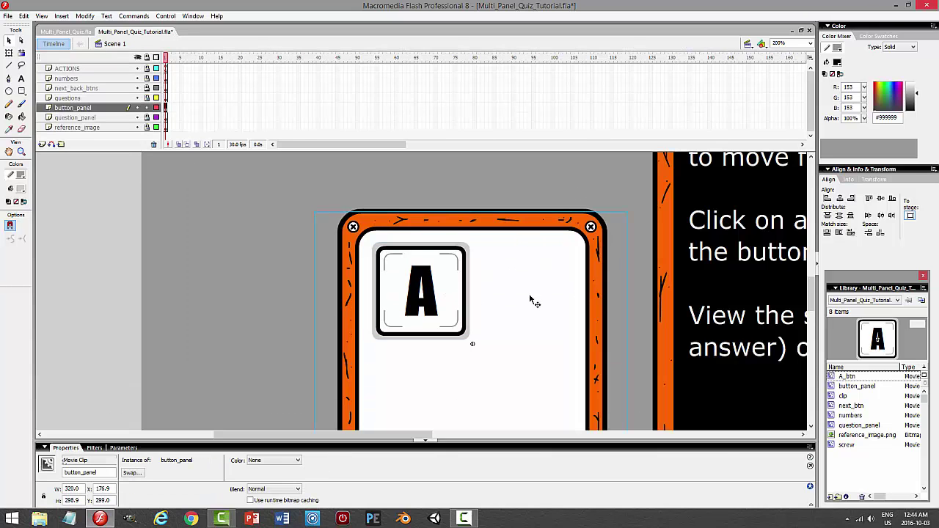
{"action": "left_click_drag", "start_coordinate": [444, 301], "coordinate": [543, 306]}
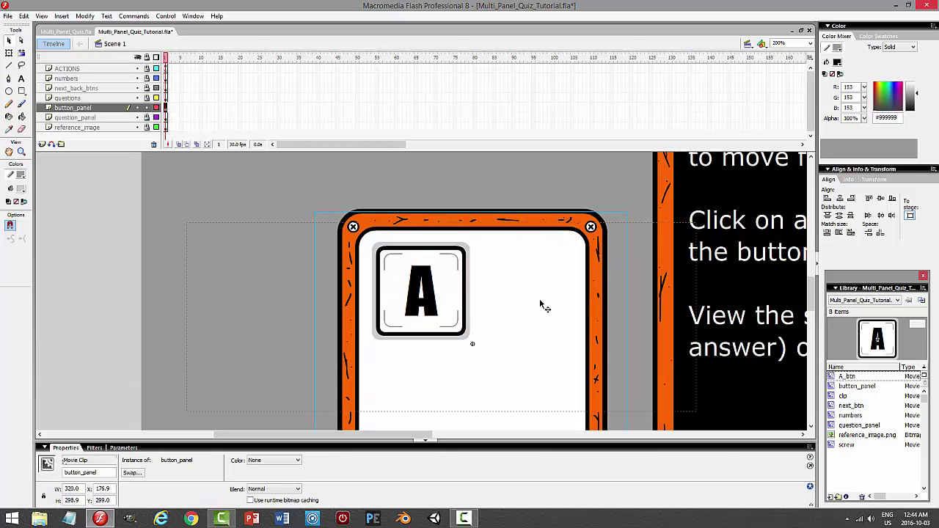
{"action": "double_click", "coordinate": [542, 307]}
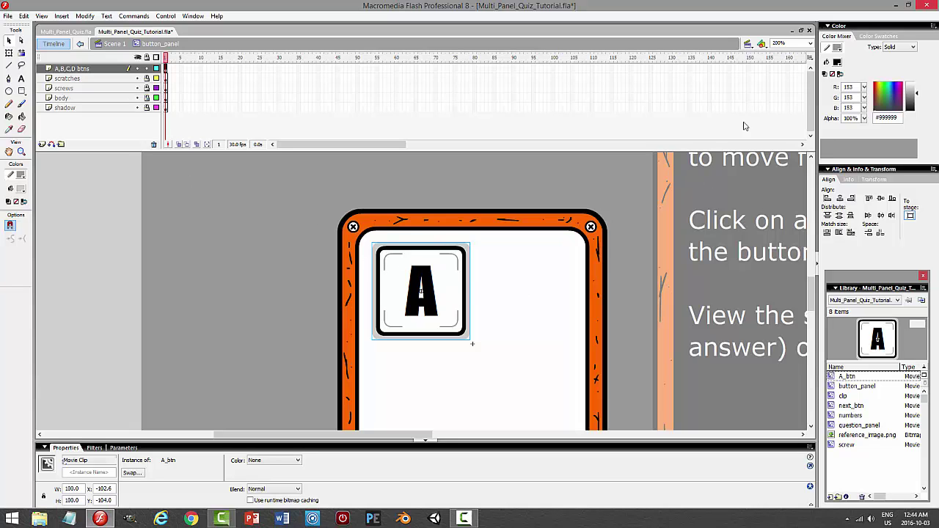
Paste a copy of the A button in place and move it horizontally into the empty space to the original's right.
{"action": "left_click", "coordinate": [809, 43]}
{"action": "left_click", "coordinate": [789, 67]}
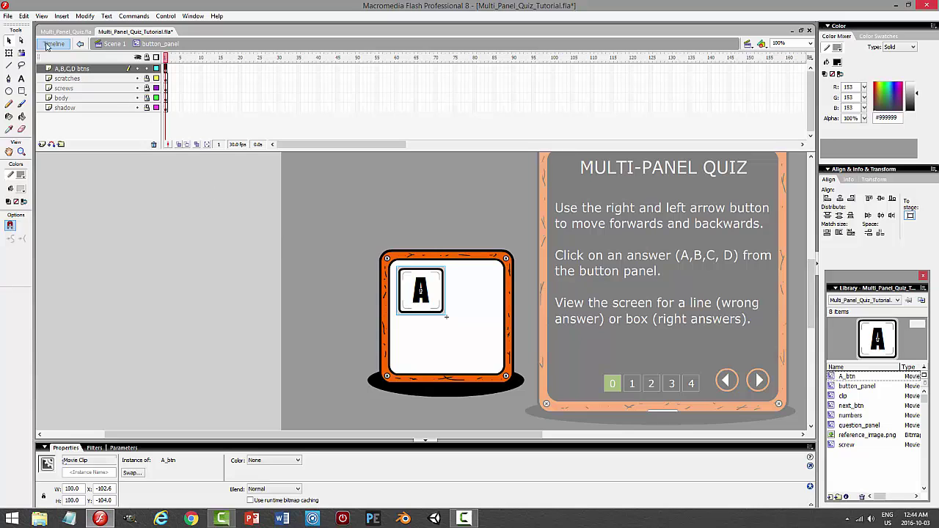
{"action": "left_click", "coordinate": [24, 17]}
{"action": "left_click", "coordinate": [24, 17]}
{"action": "left_click", "coordinate": [24, 16]}
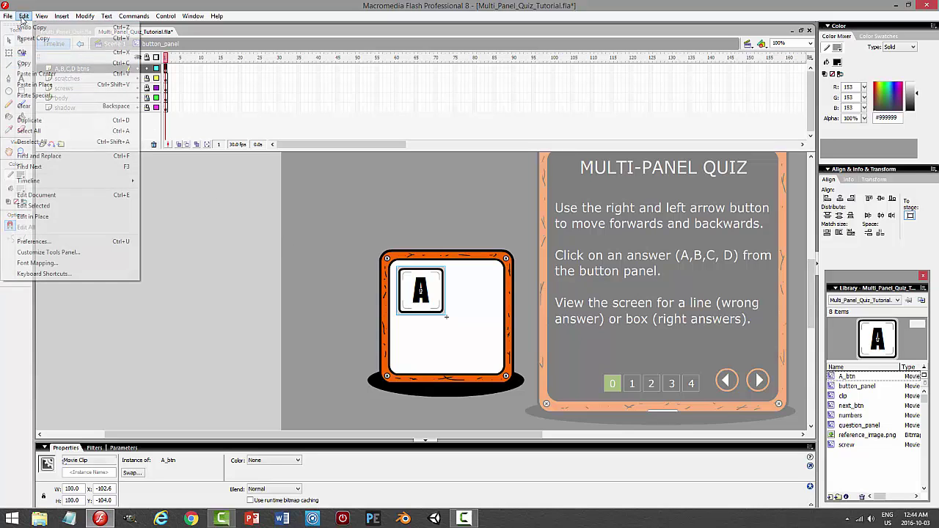
{"action": "left_click", "coordinate": [43, 84]}
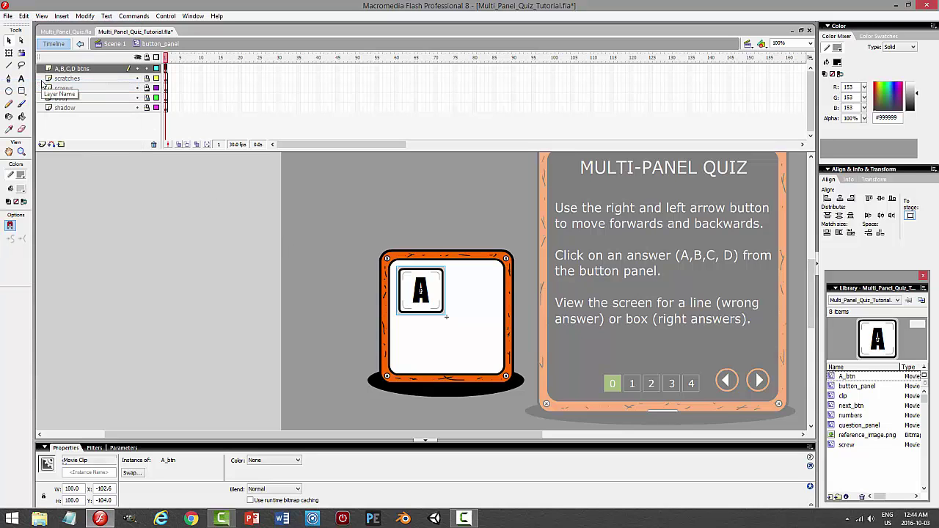
{"action": "key", "text": "shift+Right"}
{"action": "key", "text": "shift+Right"}
{"action": "key", "text": "shift+Right"}
{"action": "key", "text": "shift+Right"}
{"action": "key", "text": "shift+Right"}
{"action": "key", "text": "shift+Right"}
{"action": "key", "text": "shift+Right"}
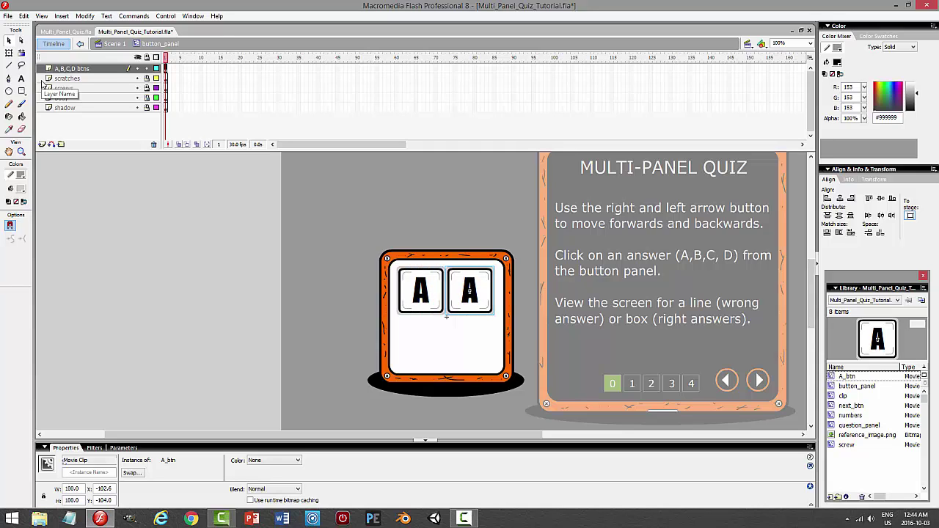
Move the copied A button to X 7.5, and duplicate both buttons in place and lower the copies to Y 6.0 as a second row.
{"action": "key", "text": "shift+Right"}
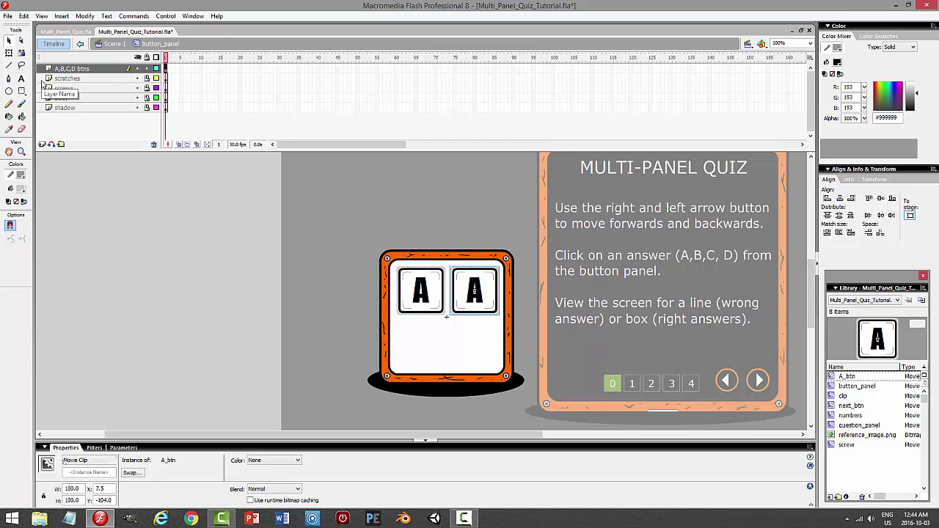
{"action": "left_click", "coordinate": [79, 70]}
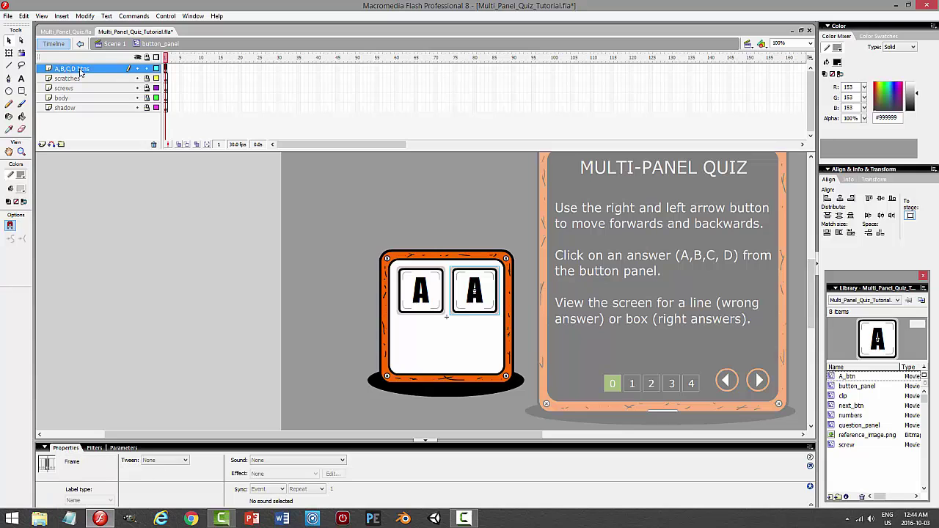
{"action": "left_click", "coordinate": [24, 15]}
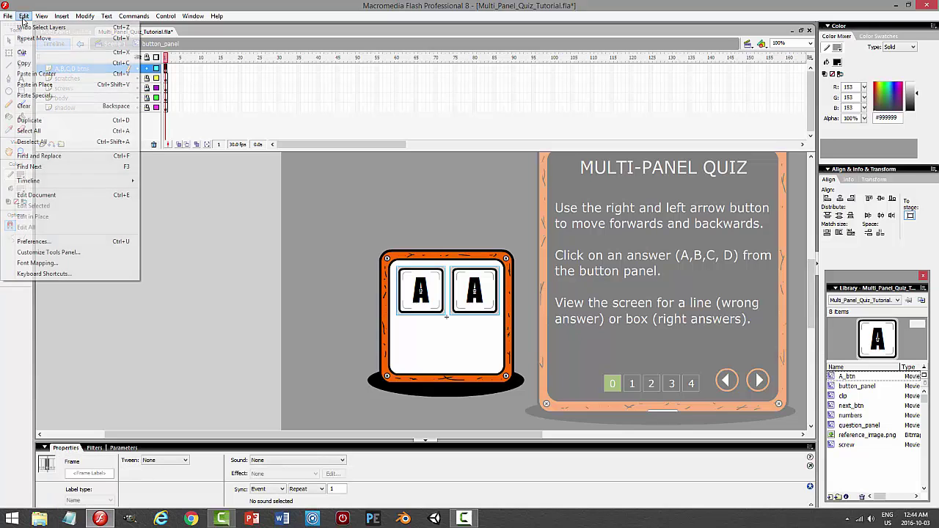
{"action": "left_click", "coordinate": [33, 63]}
{"action": "left_click", "coordinate": [24, 15]}
{"action": "left_click", "coordinate": [44, 84]}
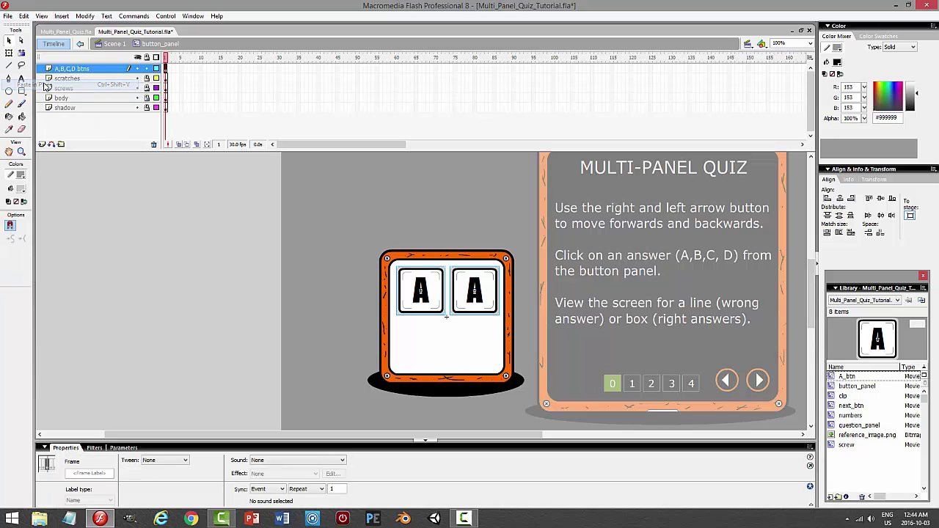
{"action": "key", "text": "shift+Down"}
{"action": "key", "text": "shift+Down"}
{"action": "key", "text": "shift+Down"}
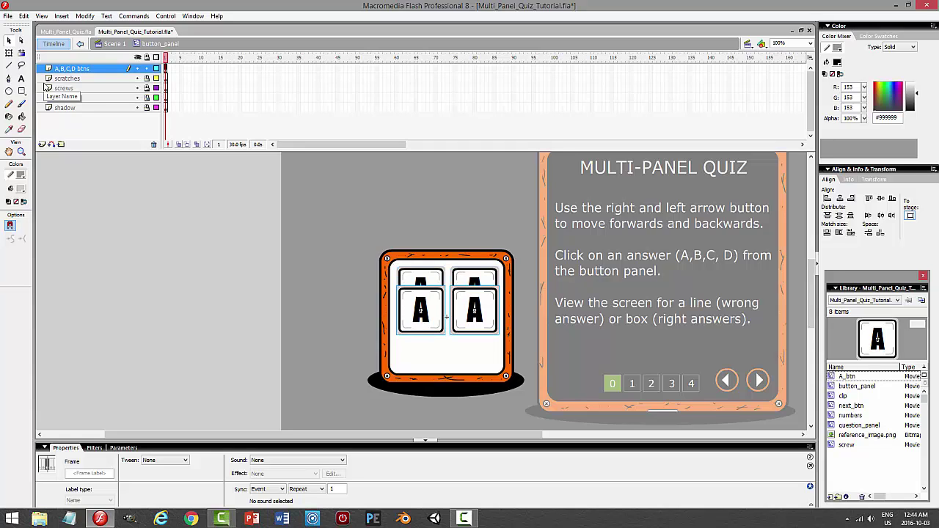
{"action": "key", "text": "shift+Down"}
{"action": "key", "text": "shift+Down"}
{"action": "key", "text": "shift+Down"}
{"action": "key", "text": "shift+Down"}
{"action": "key", "text": "shift+Down"}
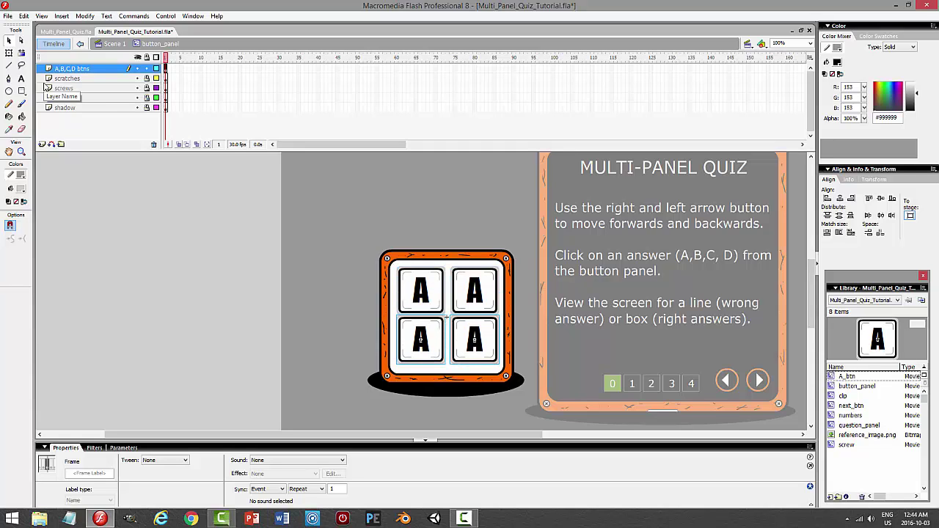
{"action": "key", "text": "shift+Down"}
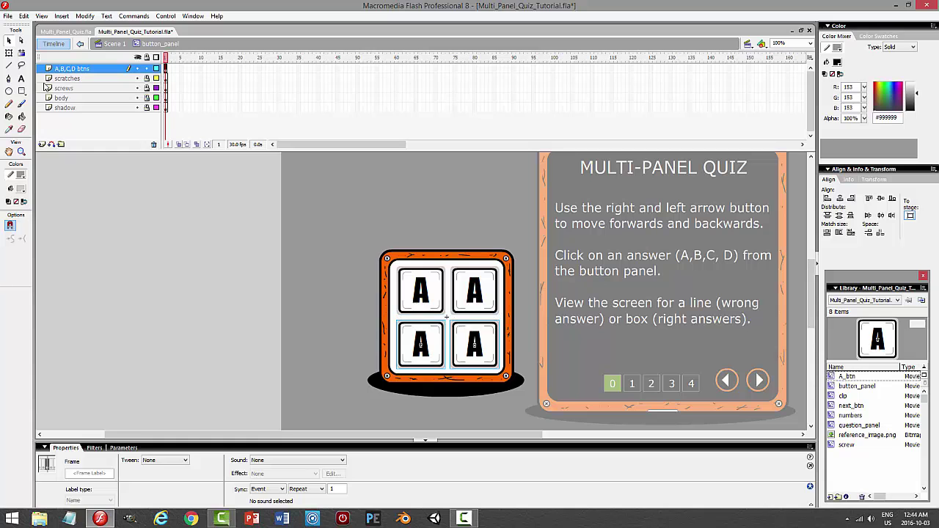
Test the movie, close the preview, and delete the three copied A buttons, keeping only the upper-left original.
{"action": "key", "text": "ctrl+Return"}
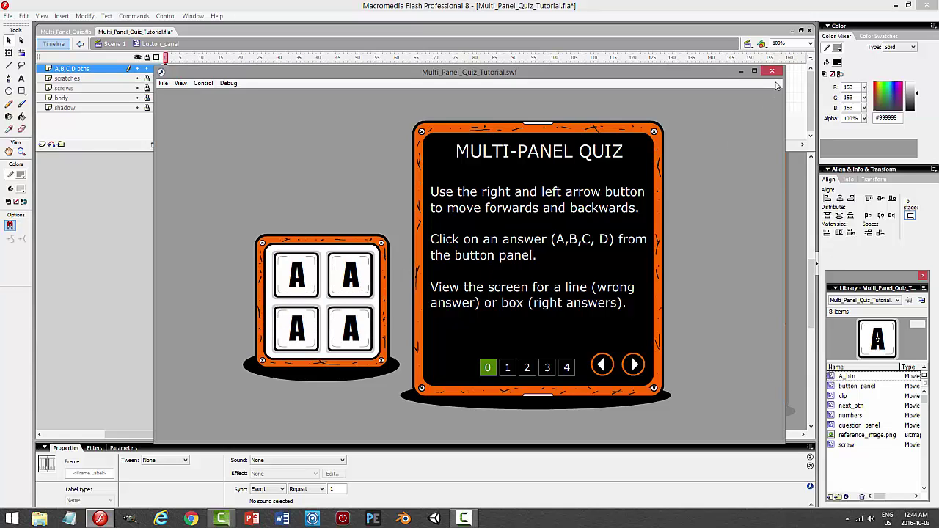
{"action": "left_click", "coordinate": [771, 70]}
{"action": "left_click", "coordinate": [489, 351]}
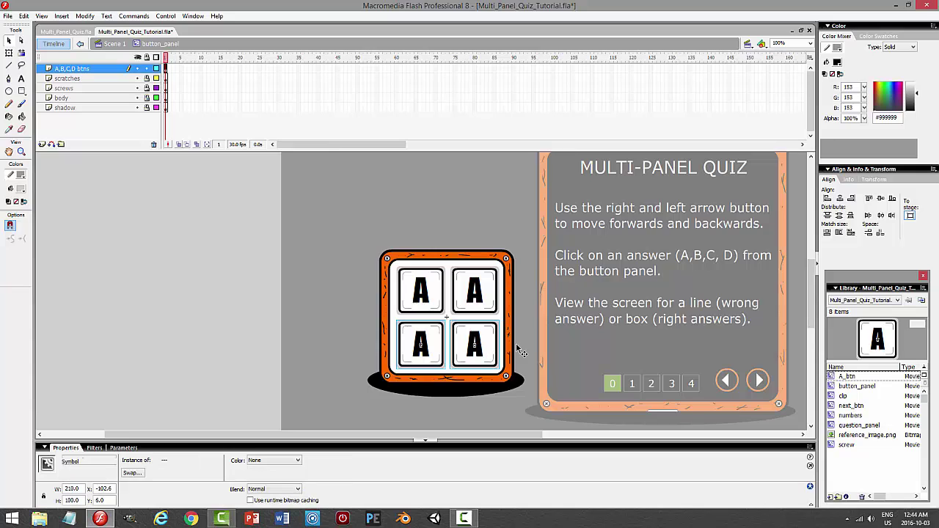
{"action": "left_click", "coordinate": [467, 296], "text": "shift"}
{"action": "left_click", "coordinate": [419, 355], "text": "shift"}
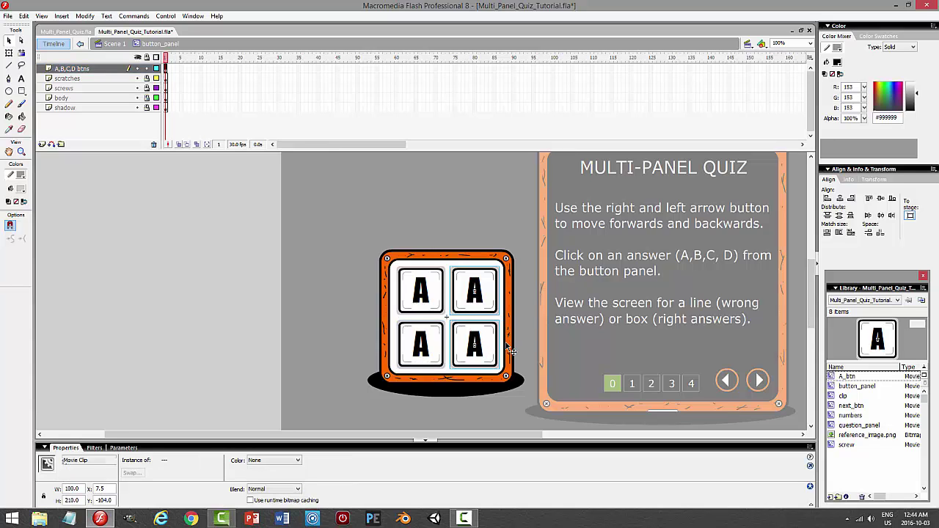
{"action": "key", "text": "Delete"}
{"action": "left_click", "coordinate": [442, 351]}
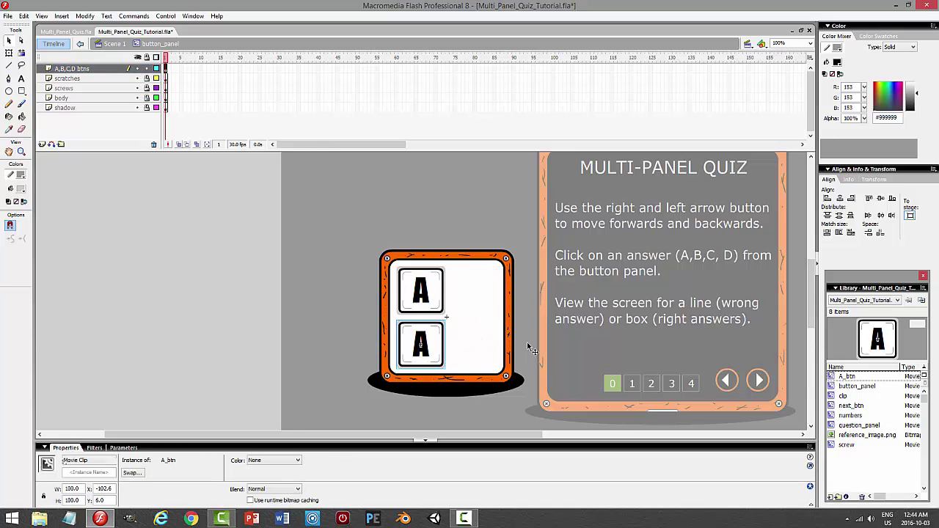
{"action": "key", "text": "Delete"}
Scale the remaining A button to 90% with Scale and Rotate.
{"action": "left_click", "coordinate": [427, 293]}
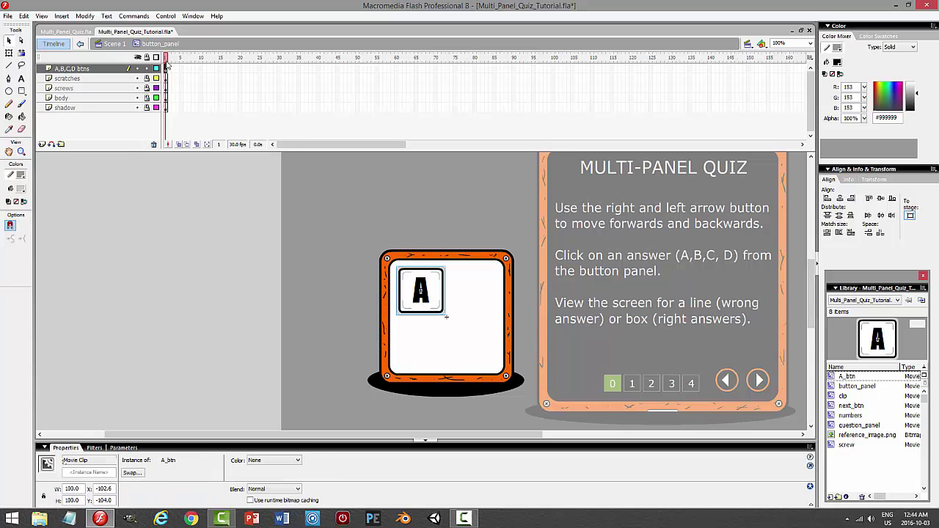
{"action": "left_click", "coordinate": [84, 16]}
{"action": "mouse_move", "coordinate": [110, 137]}
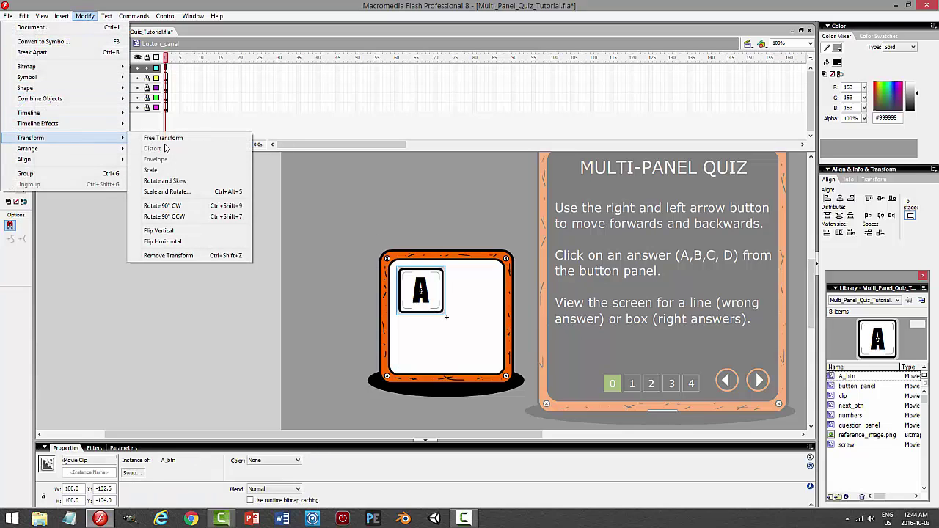
{"action": "left_click", "coordinate": [193, 192]}
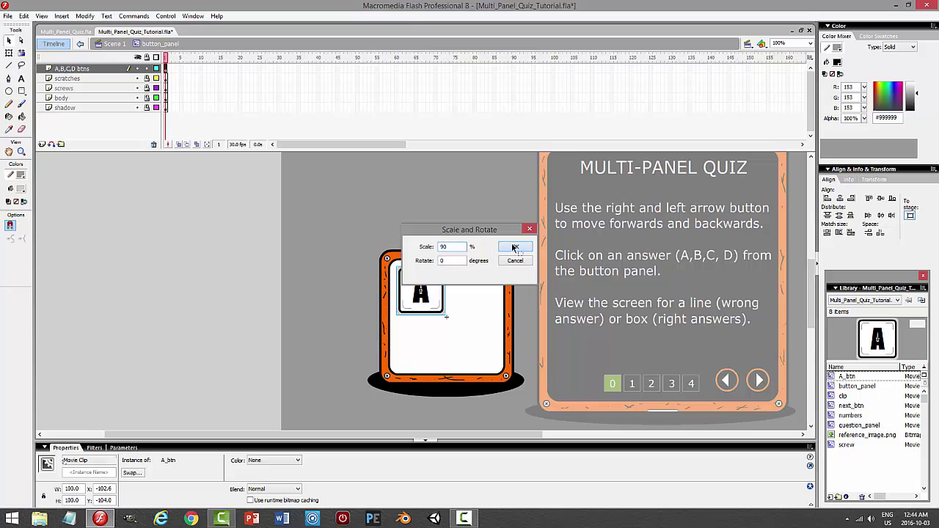
{"action": "left_click", "coordinate": [515, 248]}
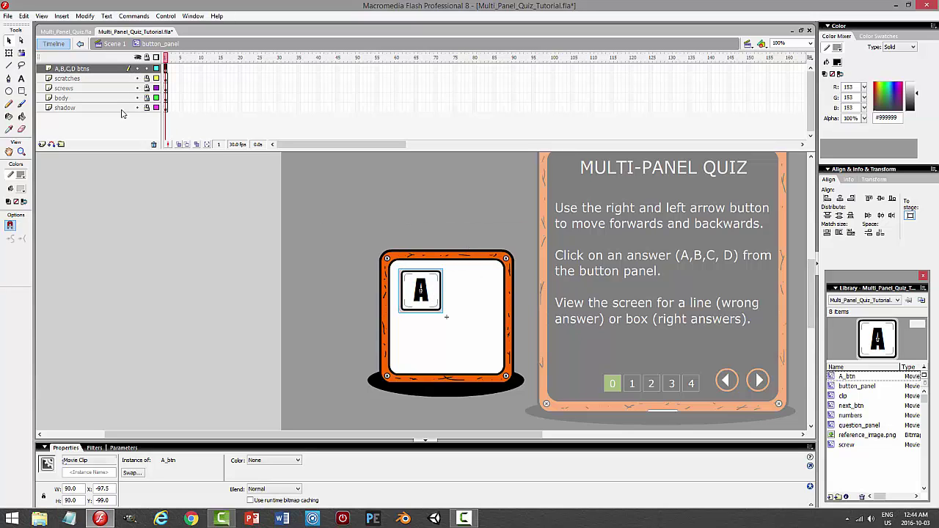
Paste a copy of the scaled A button in place and move it horizontally to the original's right, to X 12.4.
{"action": "left_click", "coordinate": [23, 16]}
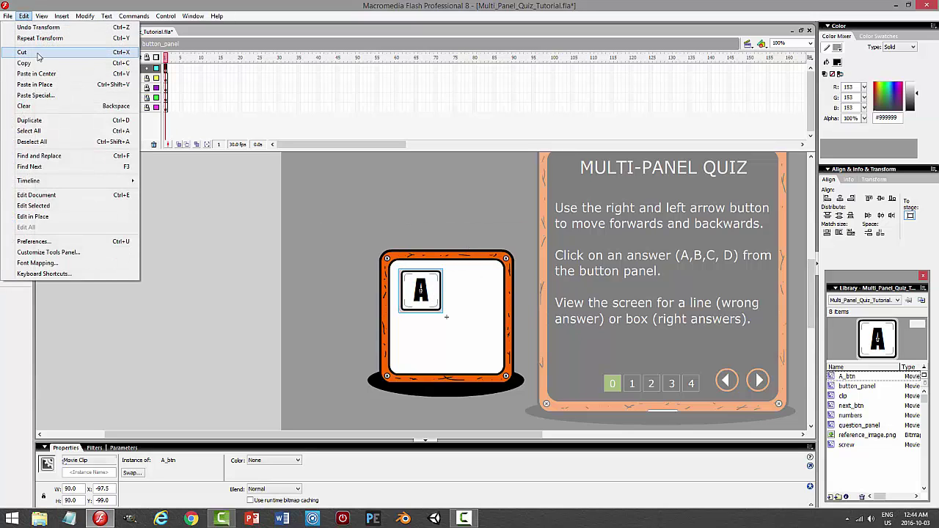
{"action": "left_click", "coordinate": [30, 63]}
{"action": "left_click", "coordinate": [24, 15]}
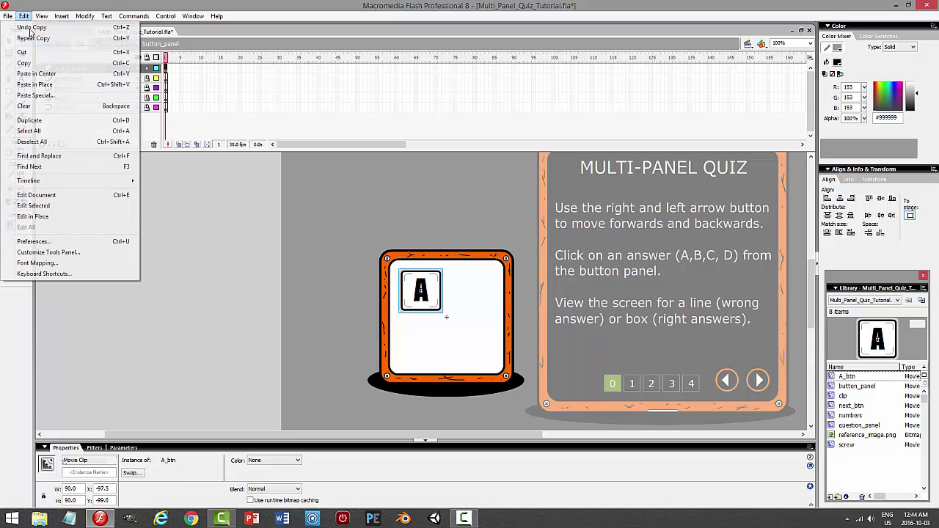
{"action": "left_click", "coordinate": [36, 84]}
{"action": "key", "text": "shift+Right"}
{"action": "key", "text": "shift+Right"}
{"action": "key", "text": "shift+Right"}
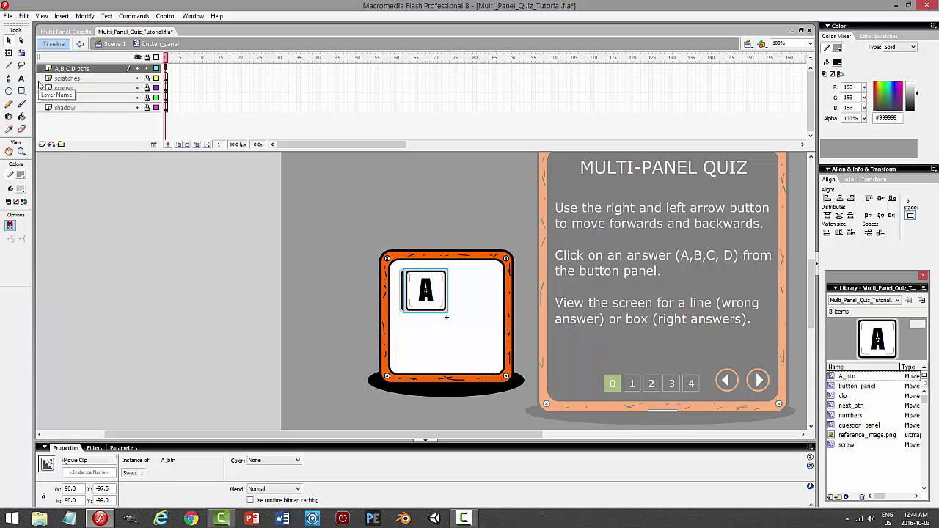
{"action": "key", "text": "shift+Right"}
{"action": "key", "text": "shift+Right"}
{"action": "key", "text": "shift+Right"}
{"action": "key", "text": "shift+Right"}
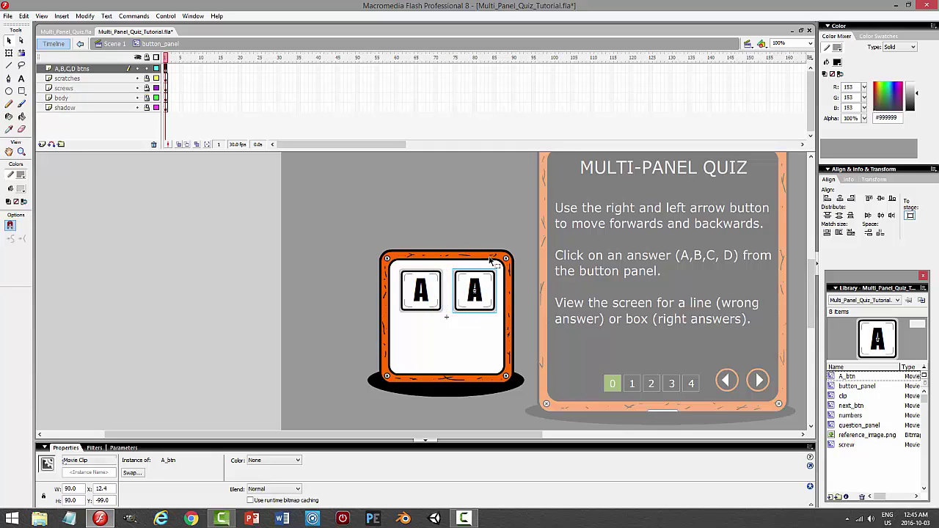
Move the copied A button closer to the original, to X 2.5.
{"action": "left_click", "coordinate": [429, 292]}
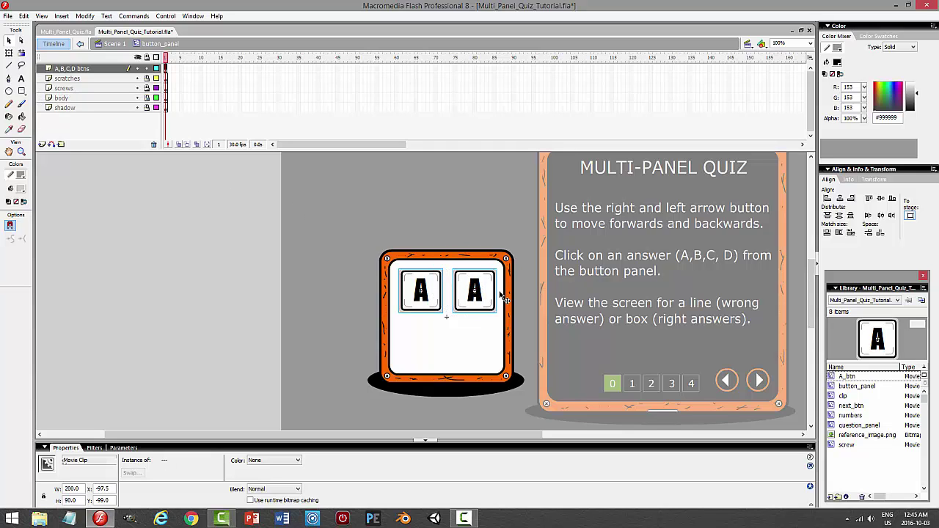
{"action": "left_click", "coordinate": [483, 217]}
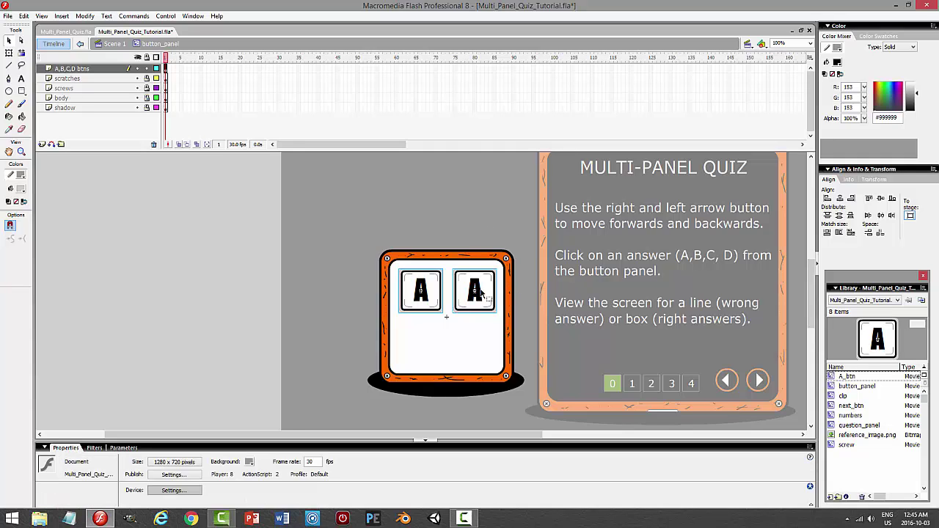
{"action": "left_click", "coordinate": [502, 297]}
{"action": "left_click_drag", "start_coordinate": [504, 300], "coordinate": [499, 300]}
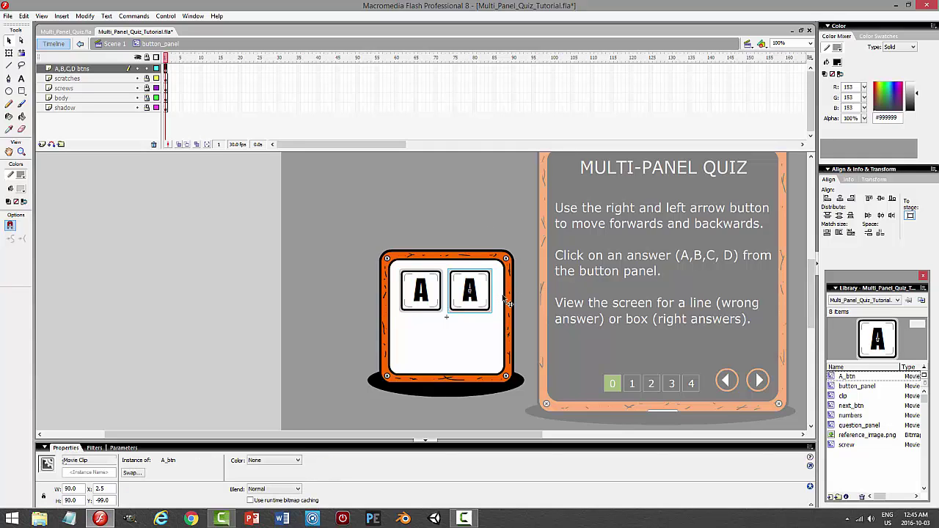
Copy both A buttons, paste them in place and move the copies straight down to Y 1.0 to form a second row.
{"action": "left_click", "coordinate": [424, 297], "text": "shift"}
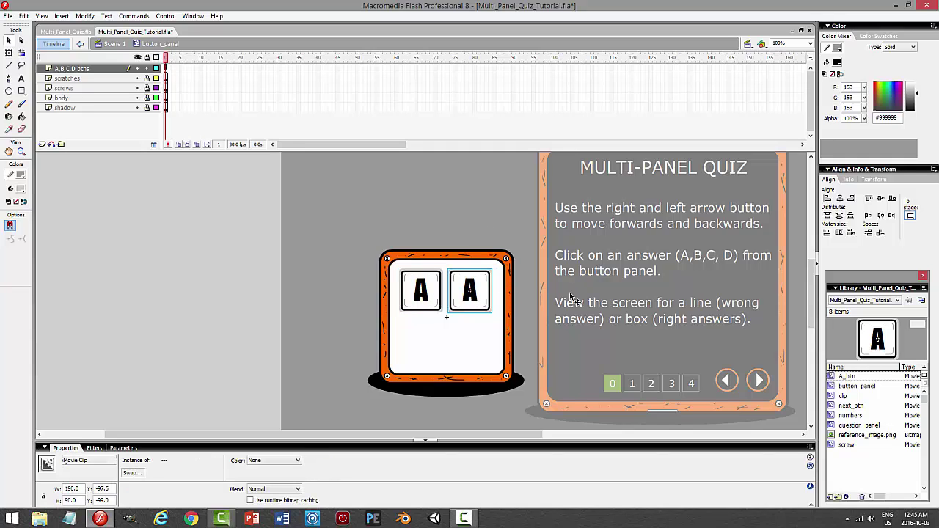
{"action": "left_click", "coordinate": [24, 16]}
{"action": "left_click", "coordinate": [33, 50]}
{"action": "left_click", "coordinate": [24, 16]}
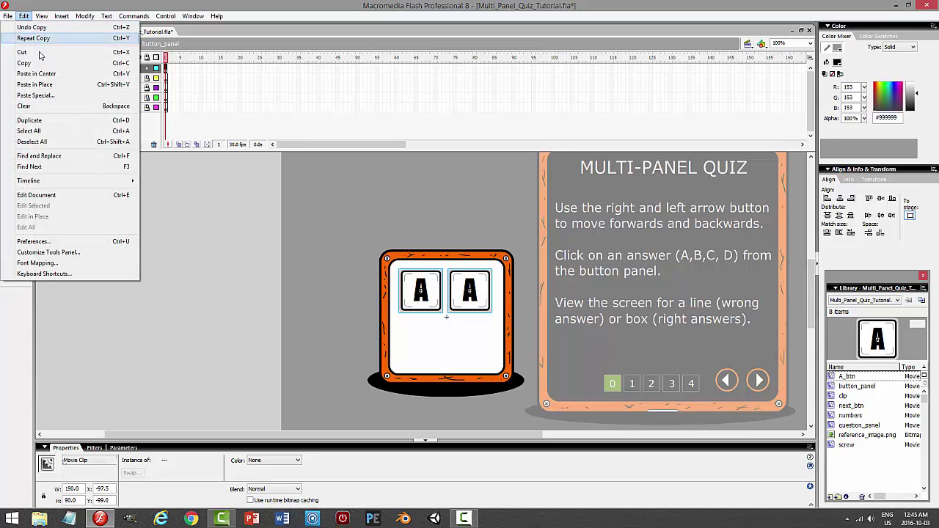
{"action": "left_click", "coordinate": [37, 74]}
{"action": "key", "text": "shift+Down"}
{"action": "key", "text": "shift+Down"}
{"action": "key", "text": "shift+Down"}
{"action": "key", "text": "shift+Down"}
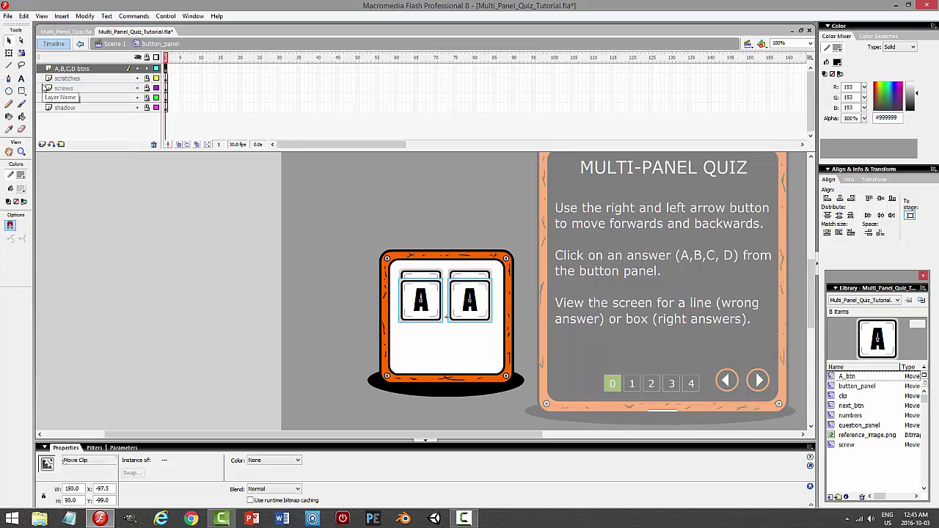
{"action": "key", "text": "shift+Down"}
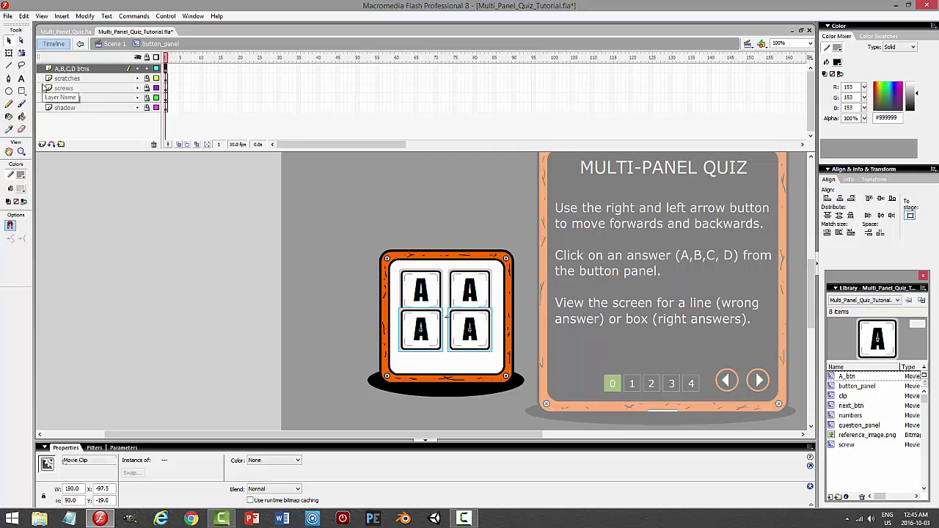
{"action": "key", "text": "shift+Down"}
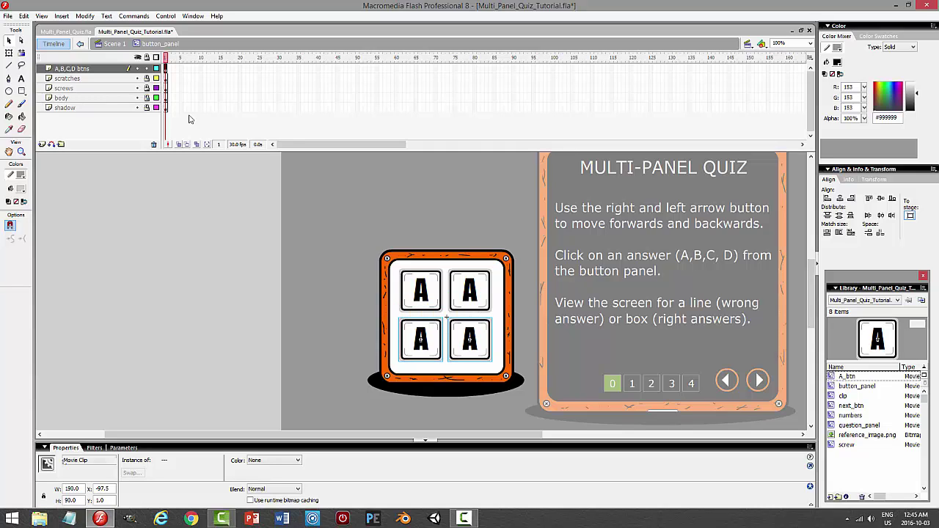
Nudge all four A buttons together to X -95.5, Y -95.0 to center them in the panel, and preview the movie.
{"action": "left_click", "coordinate": [411, 202]}
{"action": "left_click_drag", "start_coordinate": [388, 248], "coordinate": [514, 382]}
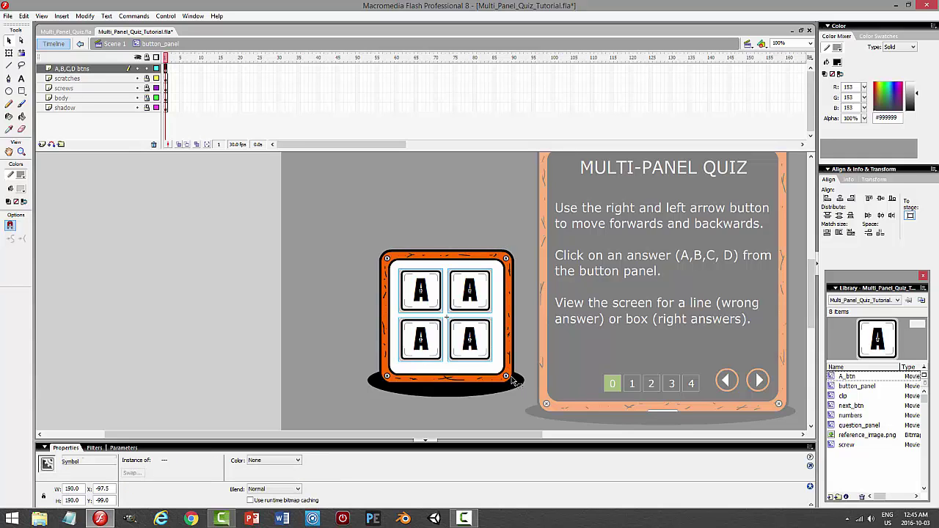
{"action": "key", "text": "Down"}
{"action": "key", "text": "Down"}
{"action": "key", "text": "Down"}
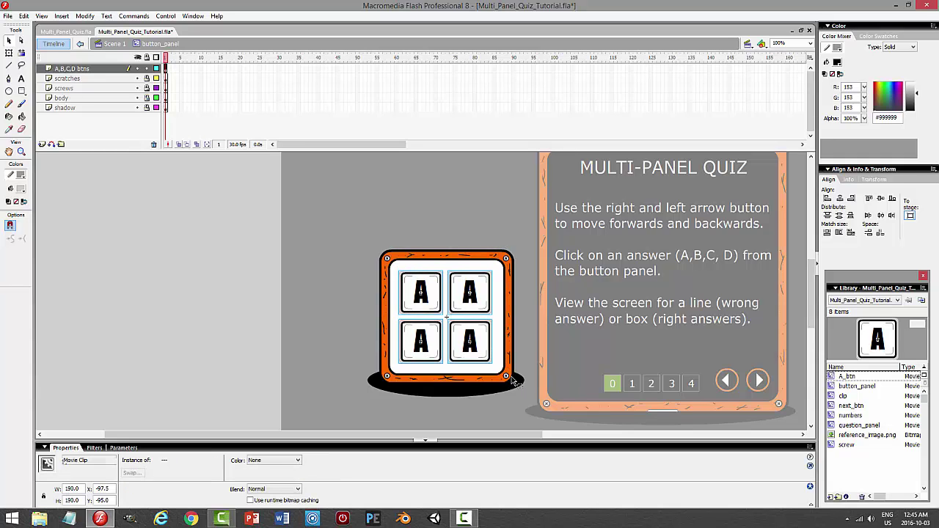
{"action": "key", "text": "Right"}
{"action": "key", "text": "Right"}
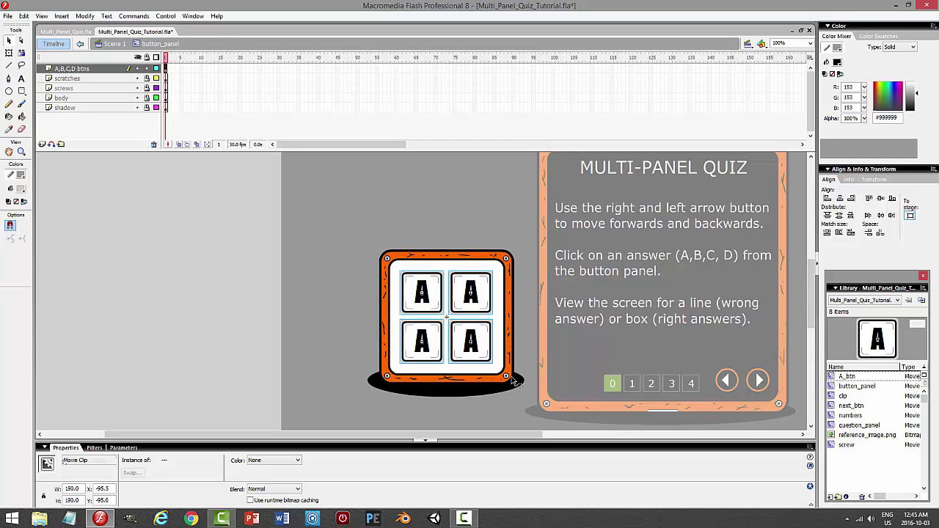
{"action": "left_click", "coordinate": [453, 183]}
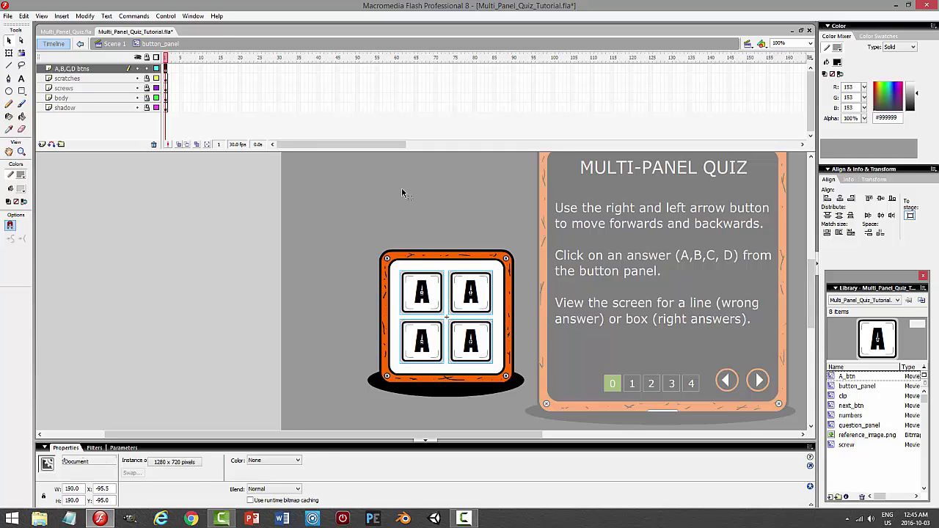
{"action": "key", "text": "ctrl+Return"}
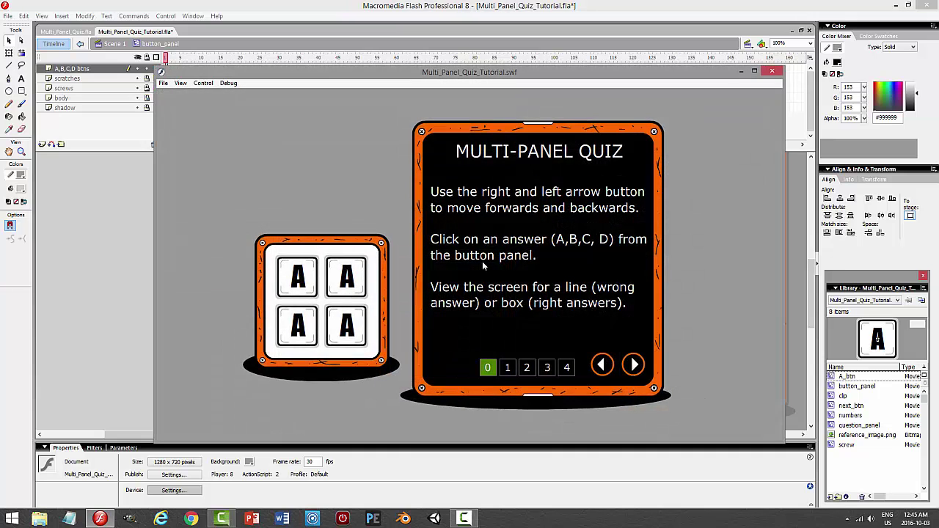
{"action": "left_click", "coordinate": [771, 70]}
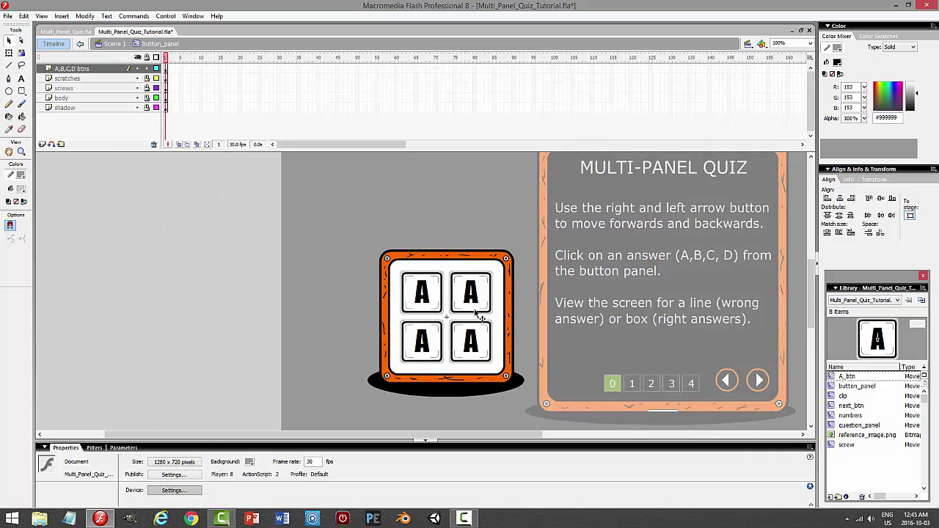
Give the upper-left A button an instance name, and duplicate the upper-right button's symbol as B_btn with instance name B_btn.
{"action": "left_click", "coordinate": [435, 293]}
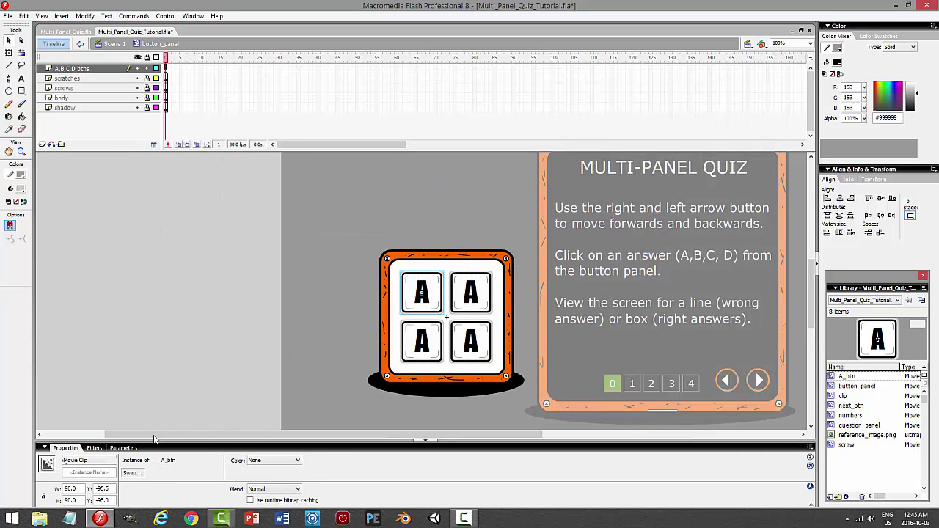
{"action": "left_click", "coordinate": [103, 472]}
{"action": "left_click", "coordinate": [476, 299]}
{"action": "right_click", "coordinate": [472, 297]}
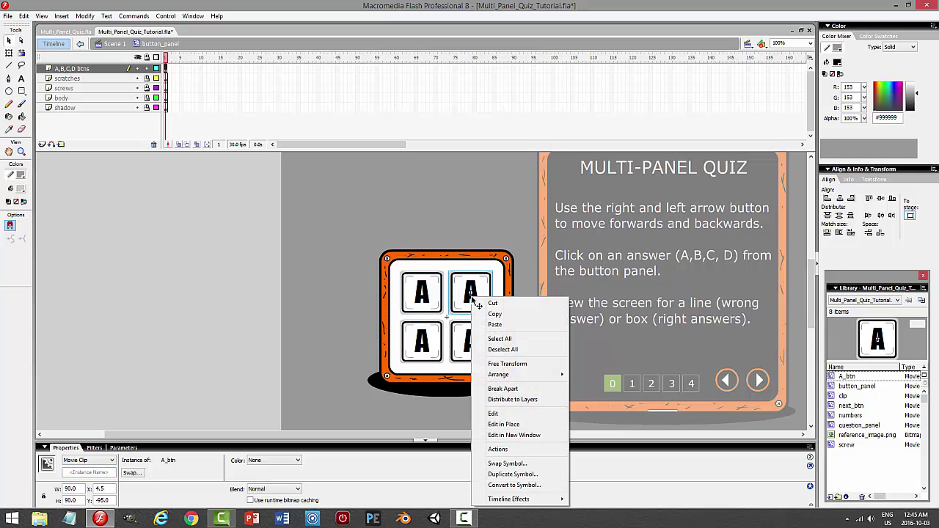
{"action": "left_click", "coordinate": [512, 473]}
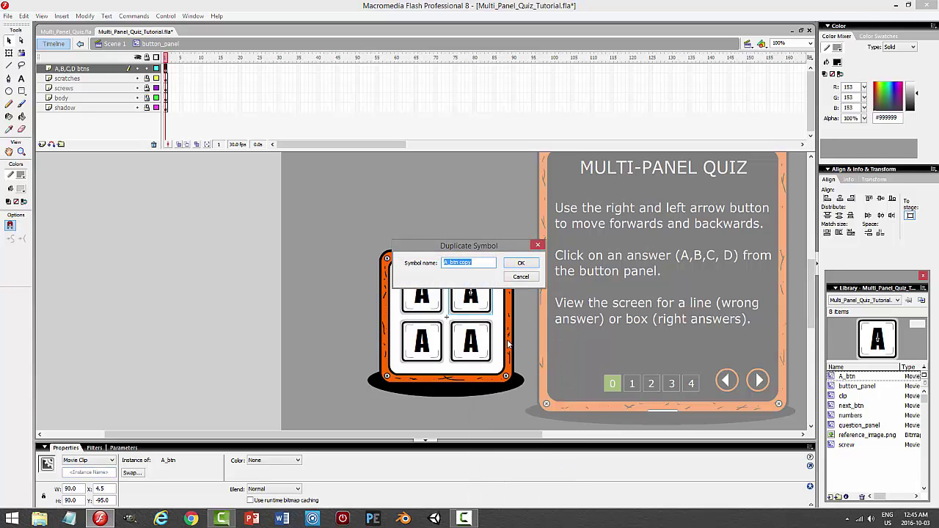
{"action": "type", "text": "B_btn"}
{"action": "key", "text": "Return"}
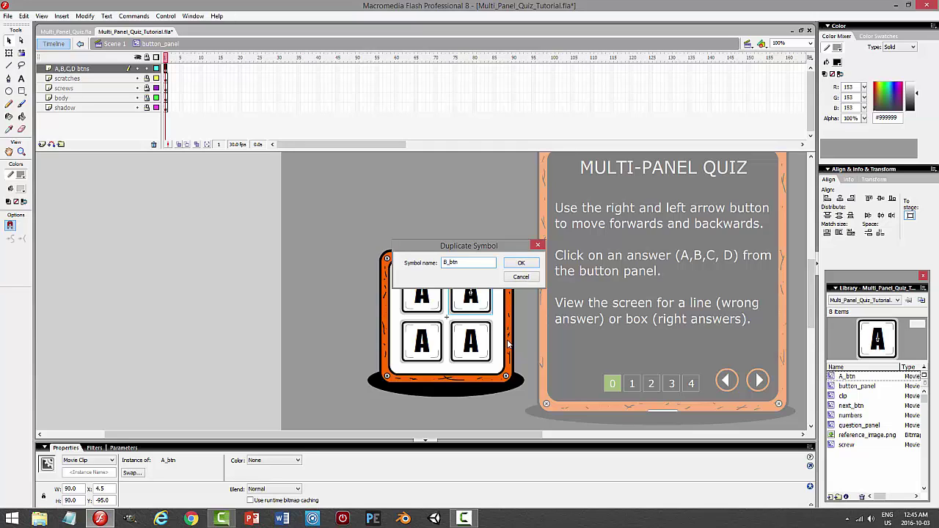
{"action": "left_click", "coordinate": [67, 473]}
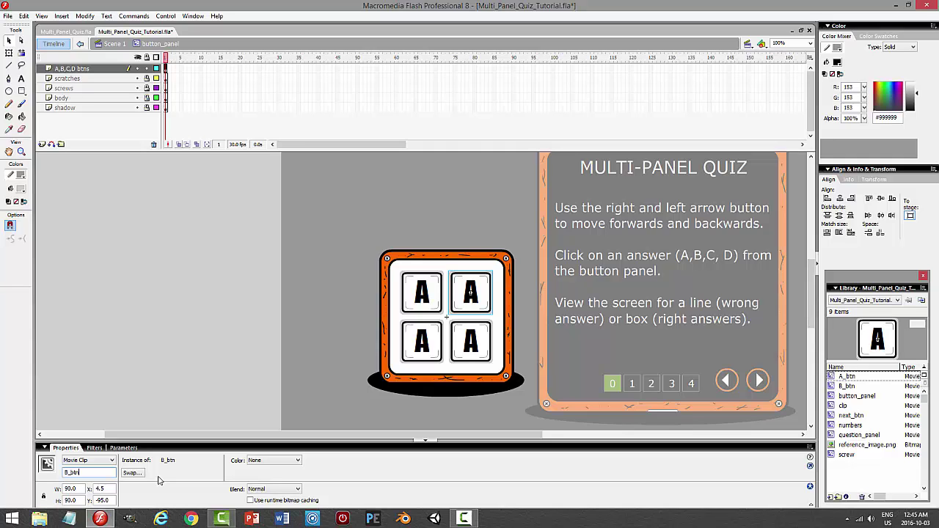
Duplicate the lower-left A button's symbol as C_btn and give the instance the name C_btn.
{"action": "left_click", "coordinate": [419, 349]}
{"action": "right_click", "coordinate": [420, 350]}
{"action": "left_click", "coordinate": [456, 311]}
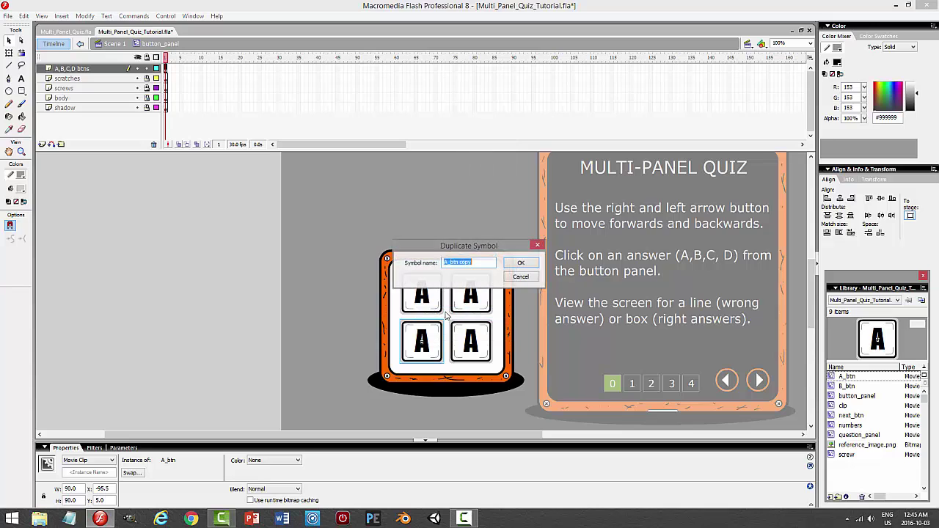
{"action": "type", "text": "C_b"}
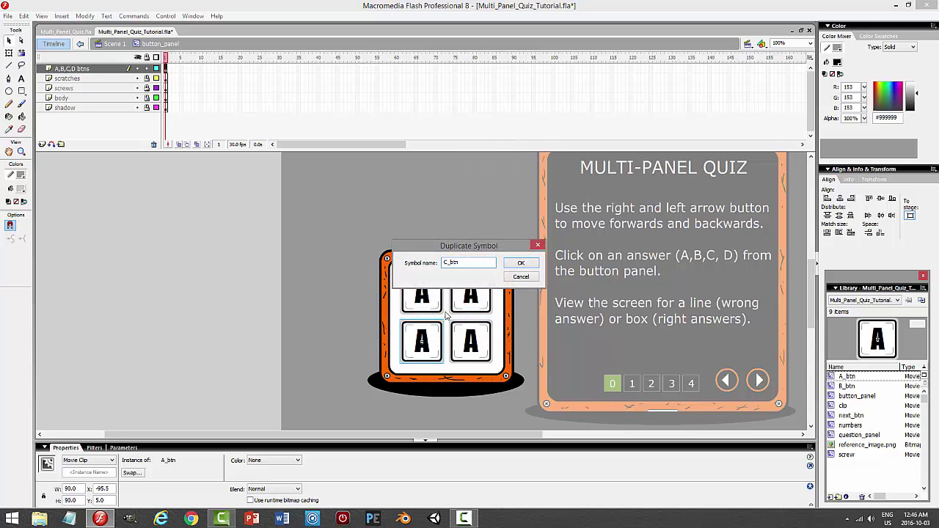
{"action": "type", "text": "tn"}
{"action": "key", "text": "Return"}
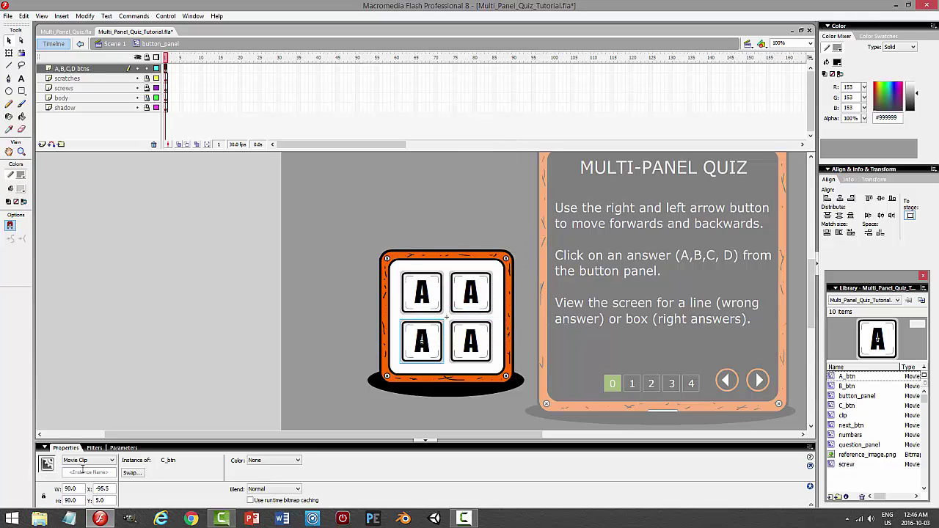
{"action": "left_click", "coordinate": [83, 471]}
Duplicate the lower-right A button's symbol as D_btn and give the instance the name D_btn.
{"action": "right_click", "coordinate": [465, 339]}
{"action": "left_click", "coordinate": [490, 305]}
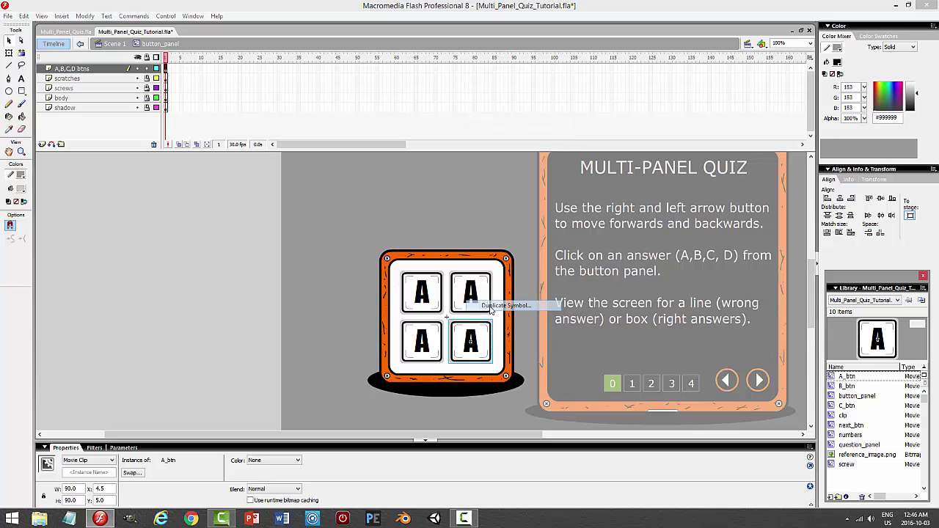
{"action": "type", "text": "D_btn"}
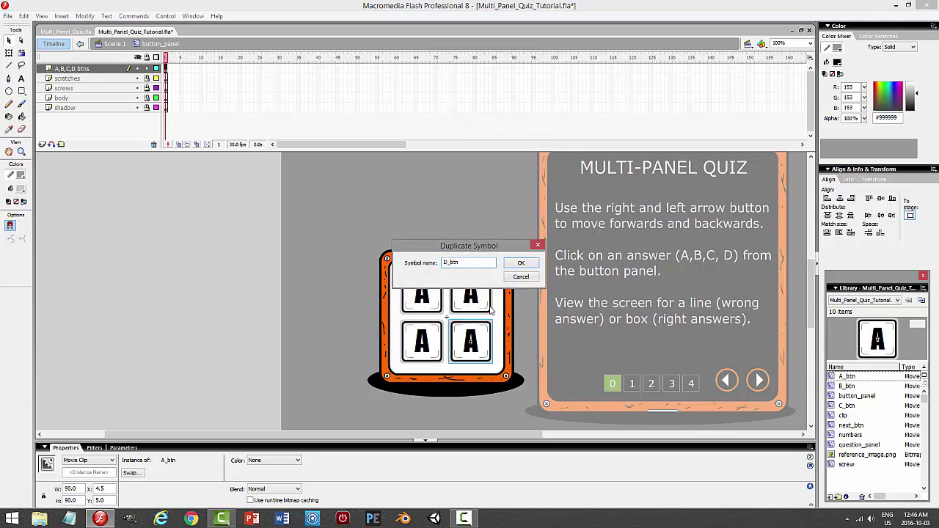
{"action": "key", "text": "Return"}
{"action": "left_click", "coordinate": [98, 470]}
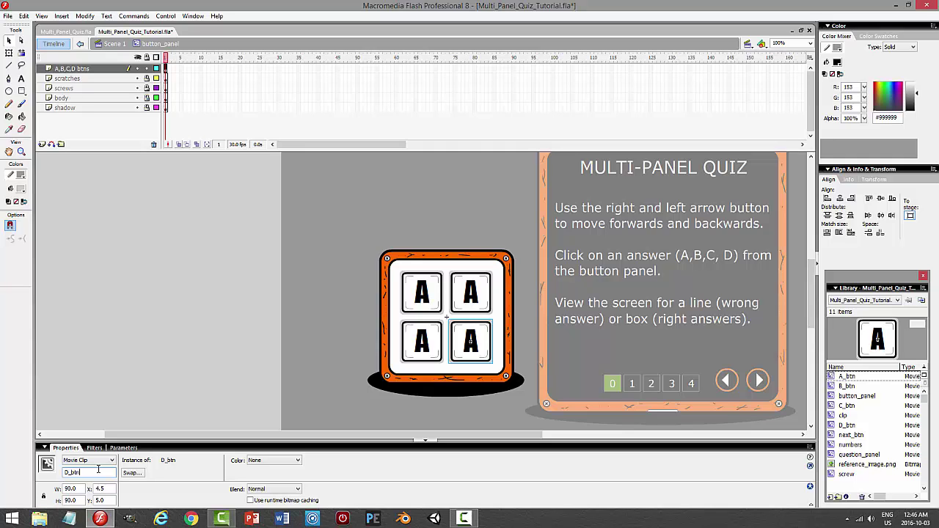
Inside the B_btn symbol, unlock the text layer, change the letter to B on frames 1 and 2, and return to Scene 1.
{"action": "left_click", "coordinate": [480, 298]}
{"action": "key", "text": "ctrl+e"}
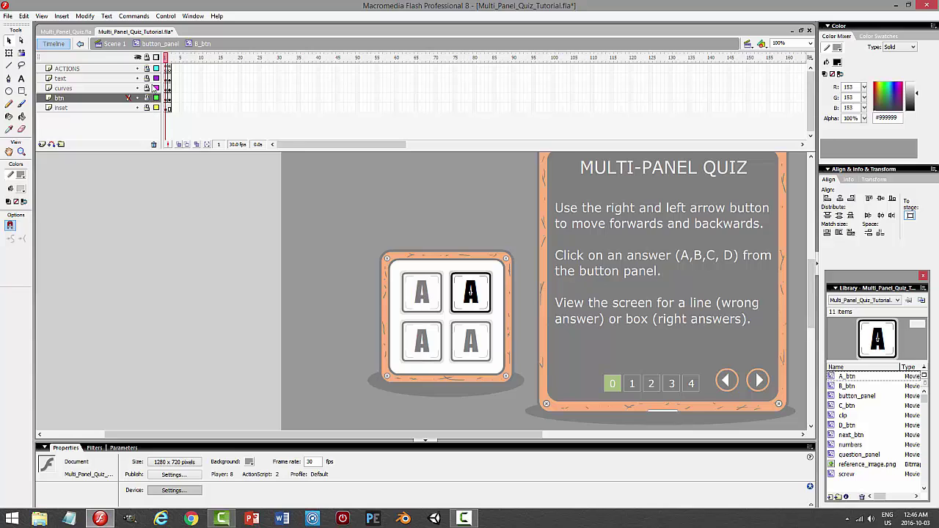
{"action": "left_click", "coordinate": [148, 80]}
{"action": "left_click", "coordinate": [22, 78]}
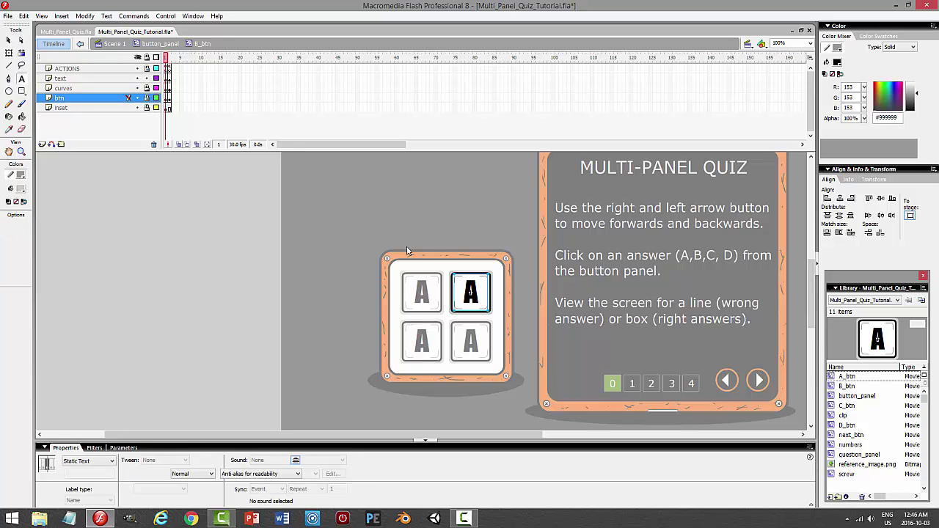
{"action": "left_click", "coordinate": [460, 290]}
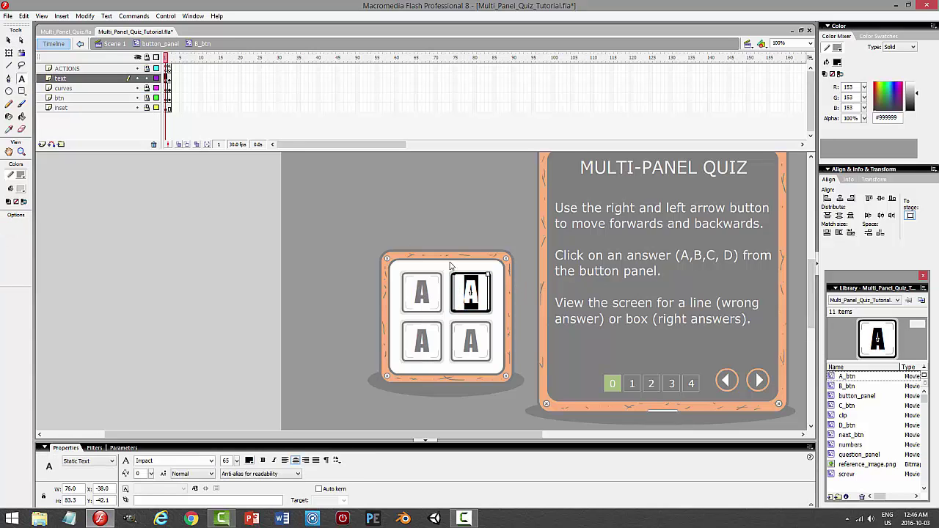
{"action": "type", "text": "B"}
{"action": "key", "text": "Escape"}
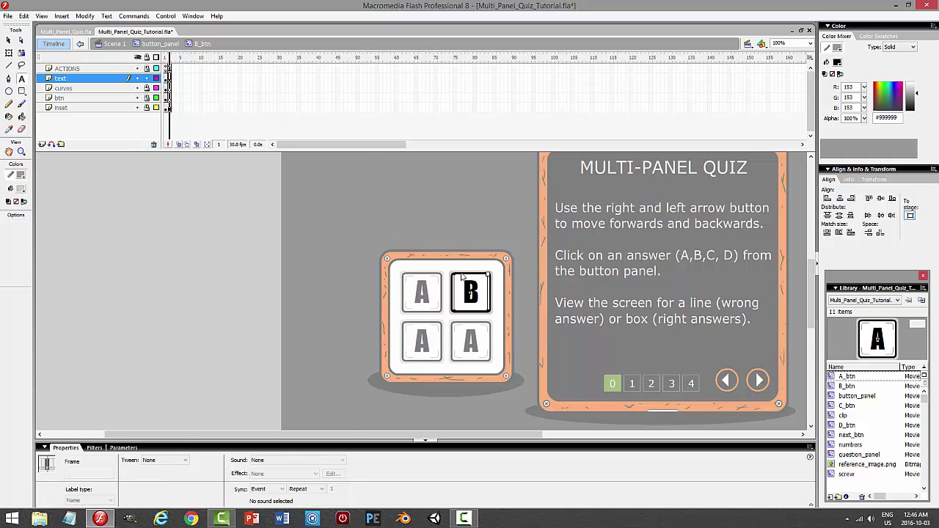
{"action": "left_click", "coordinate": [461, 276]}
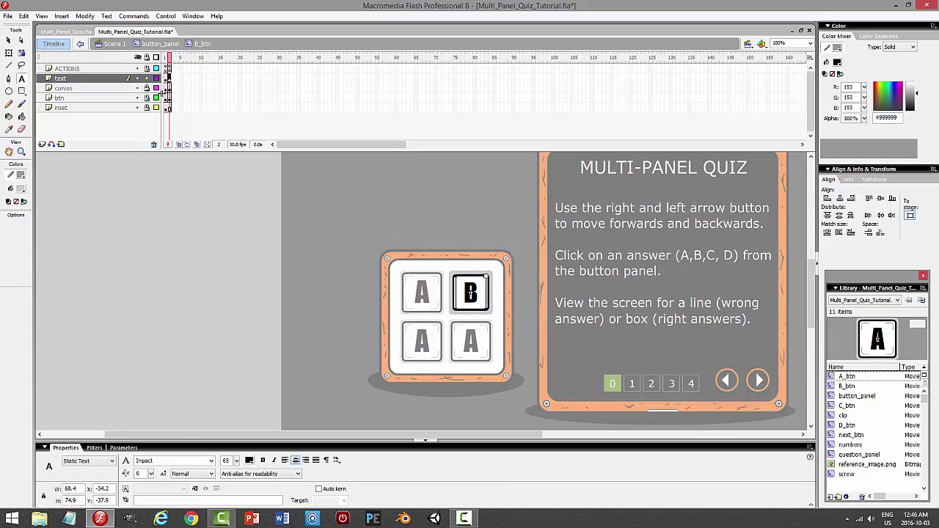
{"action": "left_click", "coordinate": [350, 209]}
{"action": "double_click", "coordinate": [350, 208]}
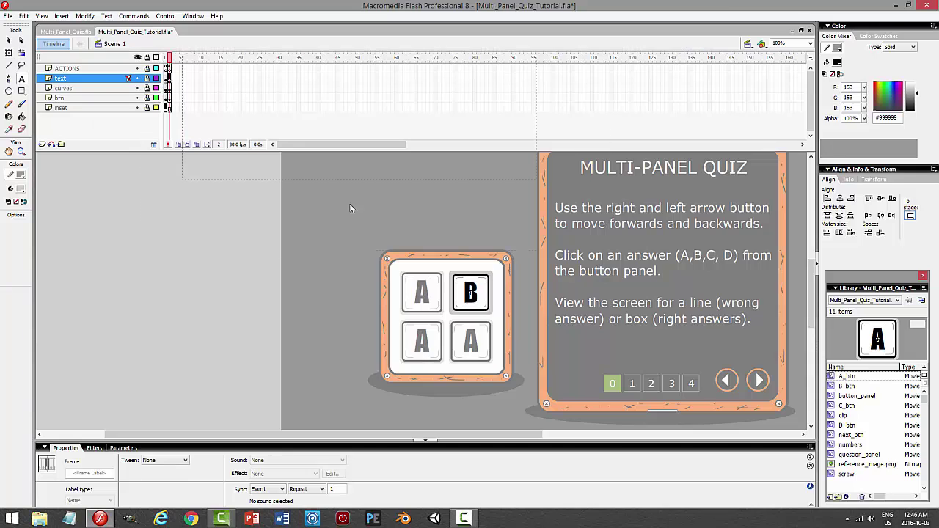
Reopen the button panel, enter the lower-left C_btn symbol and unlock its text layer for editing.
{"action": "key", "text": "v"}
{"action": "left_click", "coordinate": [440, 327]}
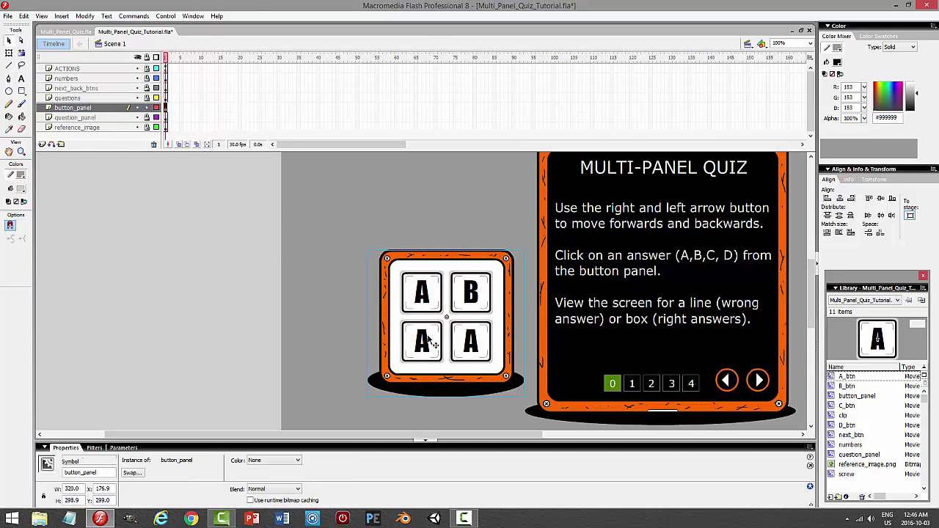
{"action": "double_click", "coordinate": [470, 293]}
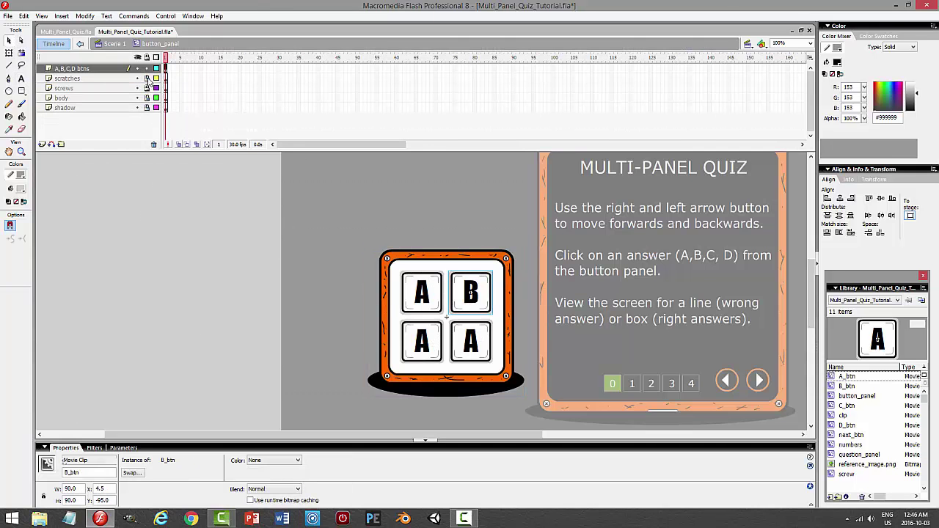
{"action": "left_click", "coordinate": [421, 341]}
{"action": "double_click", "coordinate": [425, 344]}
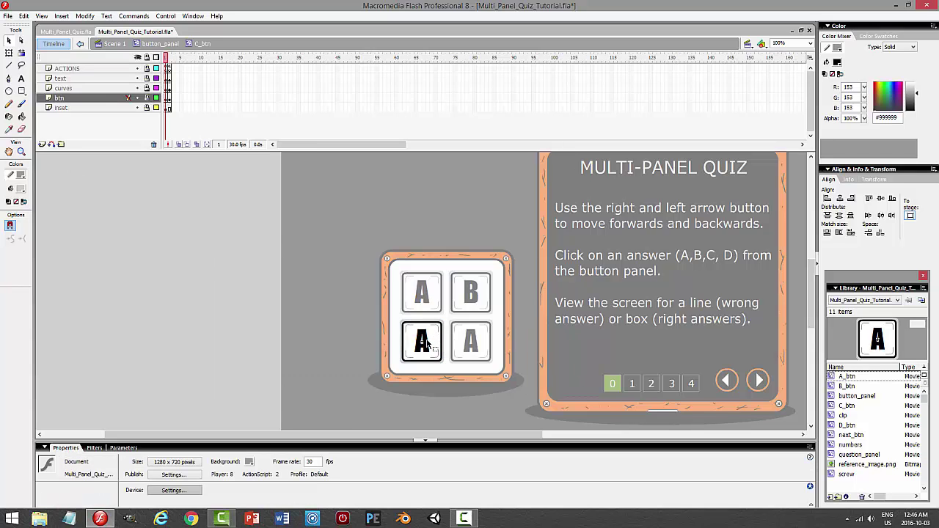
{"action": "left_click", "coordinate": [150, 80]}
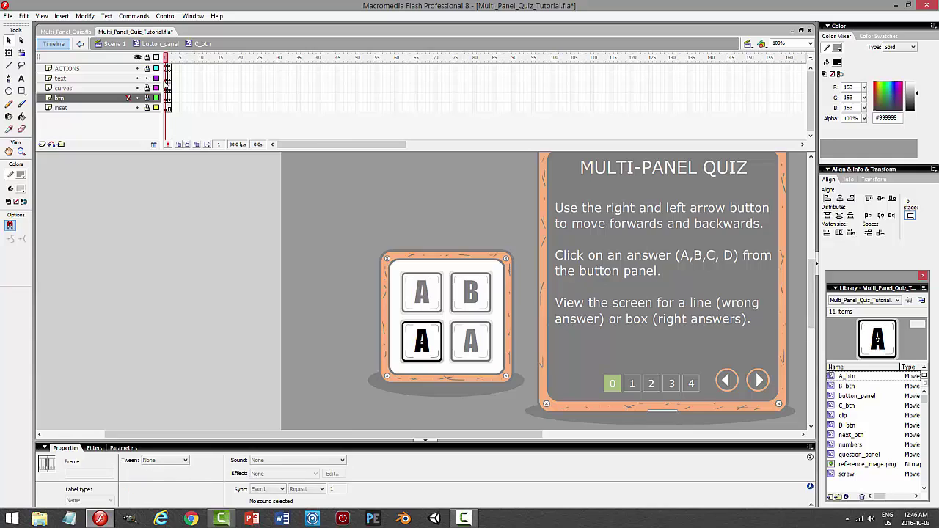
{"action": "left_click", "coordinate": [44, 78]}
{"action": "left_click", "coordinate": [22, 79]}
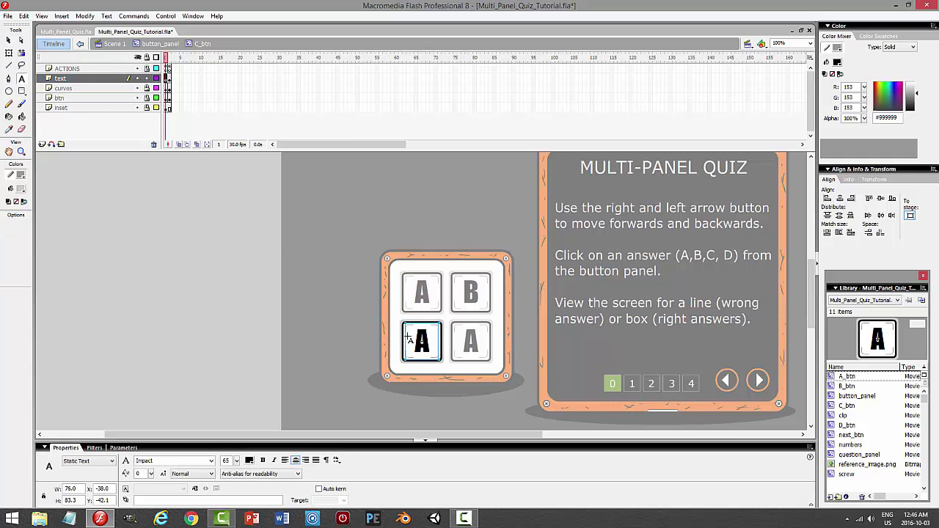
Replace the letter A with C on frames 1 and 2 of C_btn and return to the button panel.
{"action": "double_click", "coordinate": [429, 339]}
{"action": "type", "text": "C"}
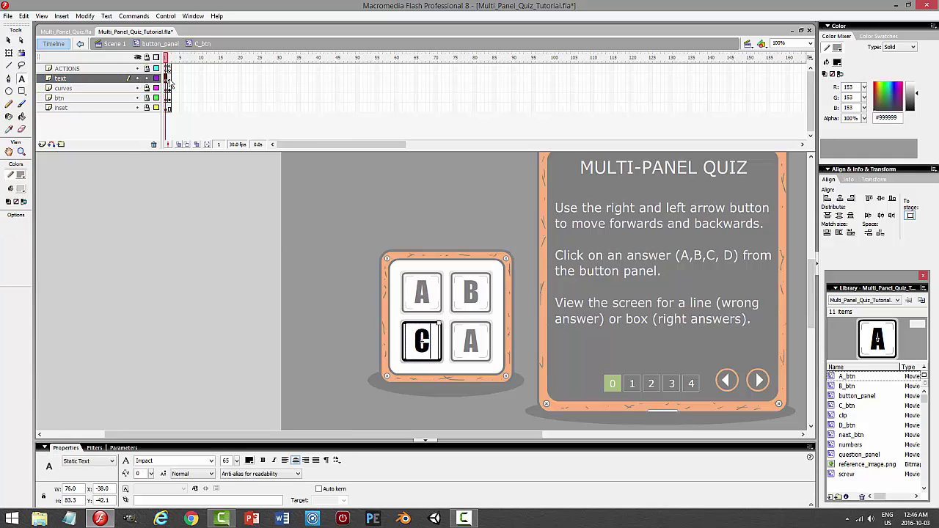
{"action": "key", "text": "Escape"}
{"action": "key", "text": "."}
{"action": "double_click", "coordinate": [422, 339]}
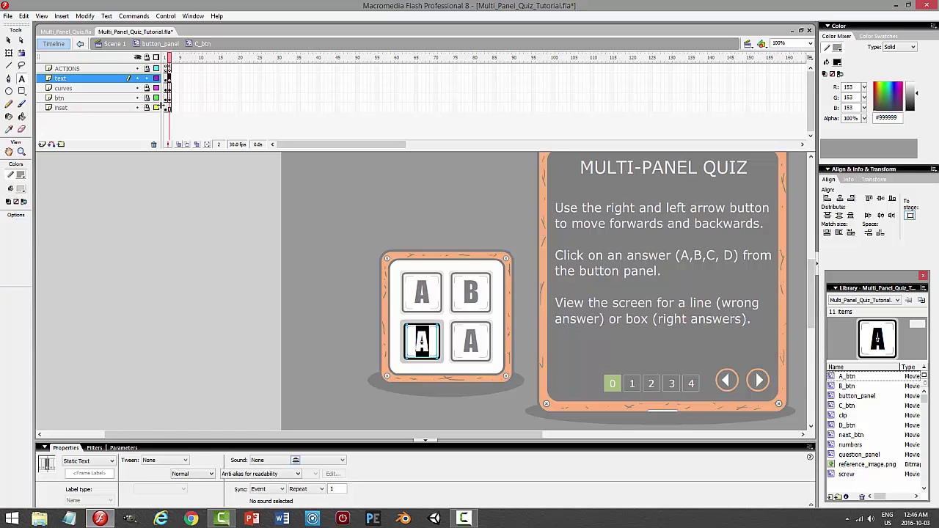
{"action": "type", "text": "C"}
{"action": "key", "text": "Escape"}
{"action": "left_click", "coordinate": [159, 43]}
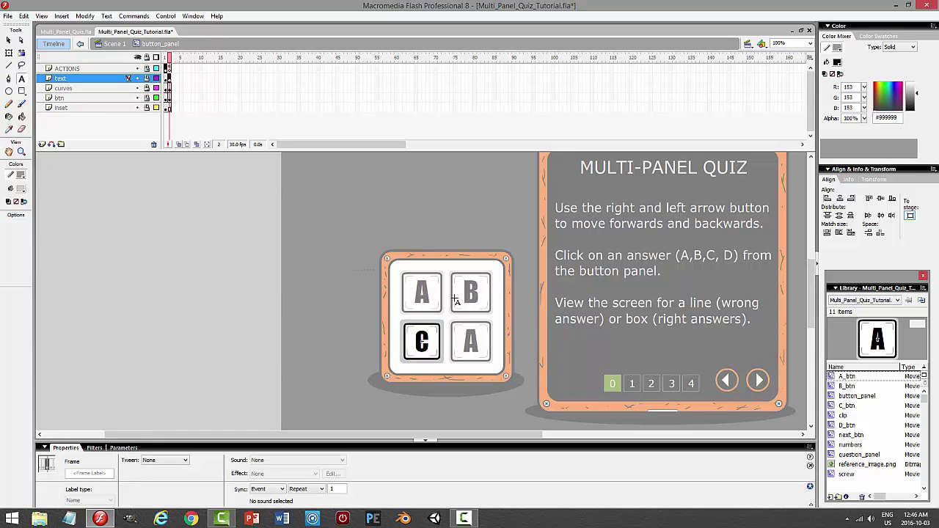
Inside the lower-right D_btn symbol, unlock the text layer, change the letter to D on frames 1 and 2, and return to the button panel.
{"action": "left_click", "coordinate": [9, 40]}
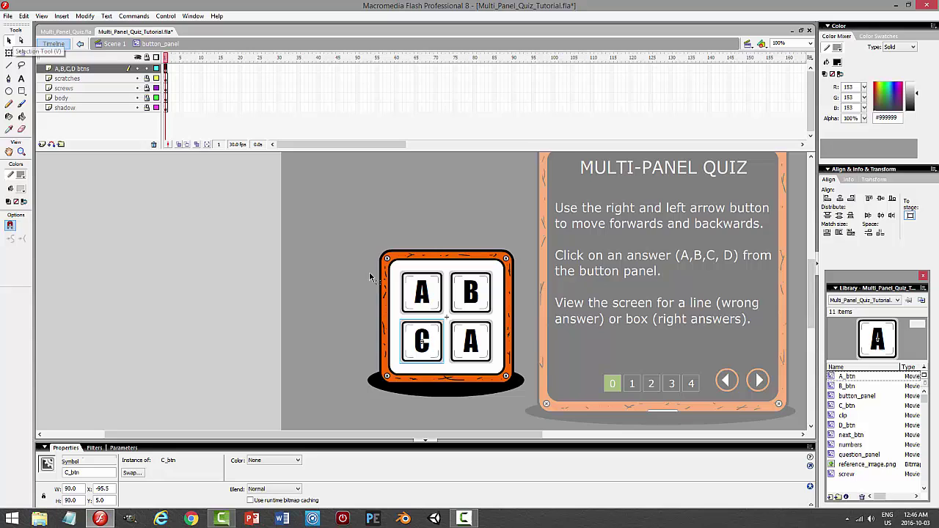
{"action": "left_click", "coordinate": [471, 343]}
{"action": "double_click", "coordinate": [470, 341]}
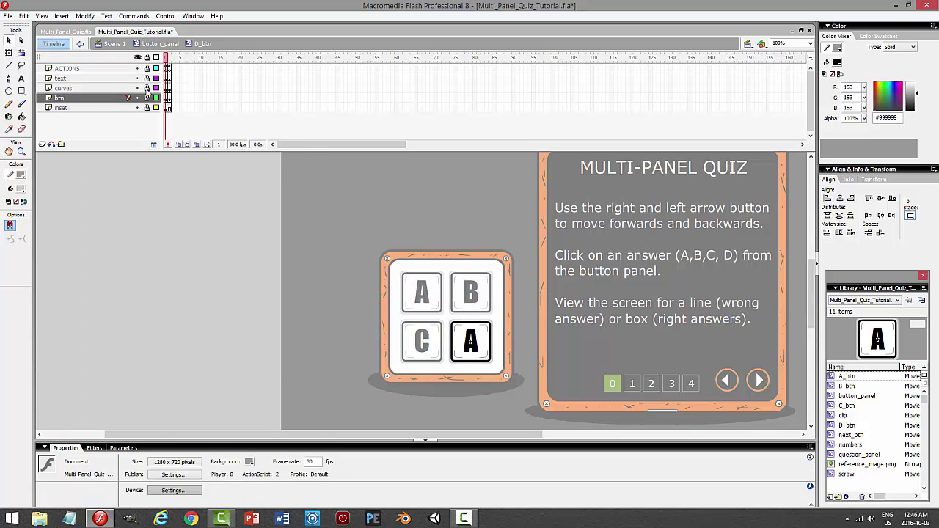
{"action": "left_click", "coordinate": [146, 91]}
{"action": "left_click", "coordinate": [21, 78]}
{"action": "left_click", "coordinate": [470, 342]}
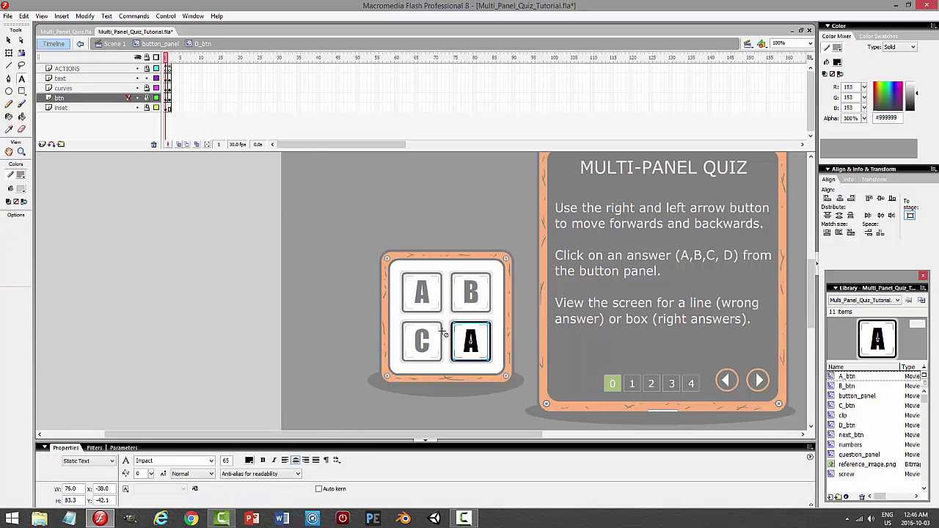
{"action": "double_click", "coordinate": [471, 342]}
{"action": "type", "text": "D"}
{"action": "left_click", "coordinate": [168, 79]}
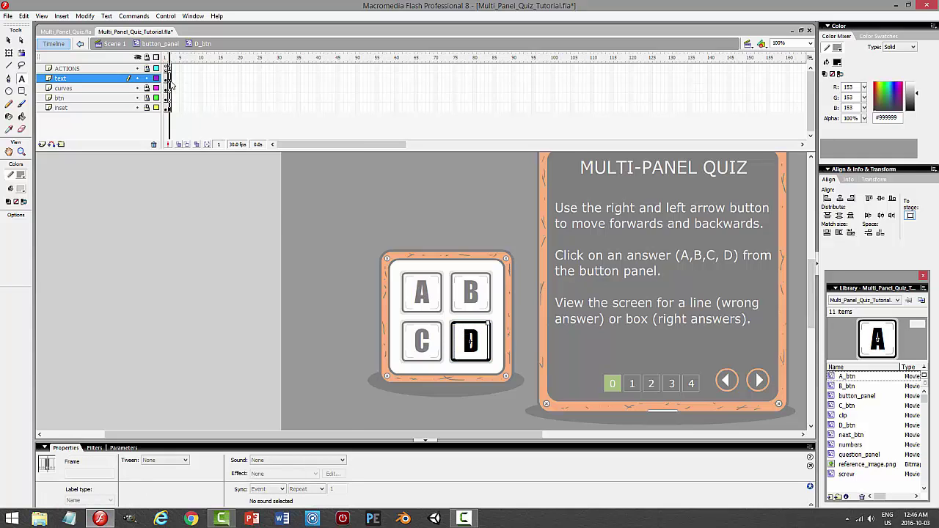
{"action": "key", "text": "ctrl+z"}
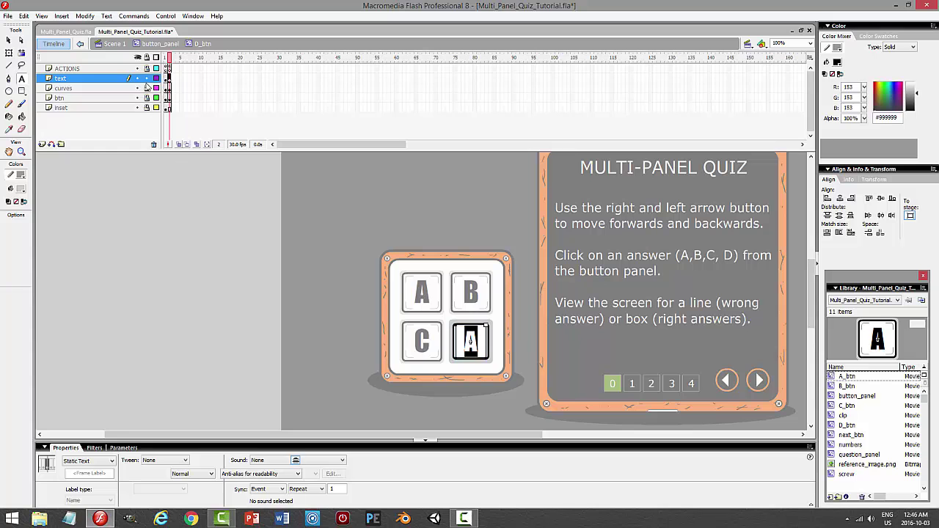
{"action": "key", "text": "ctrl+y"}
{"action": "double_click", "coordinate": [361, 205]}
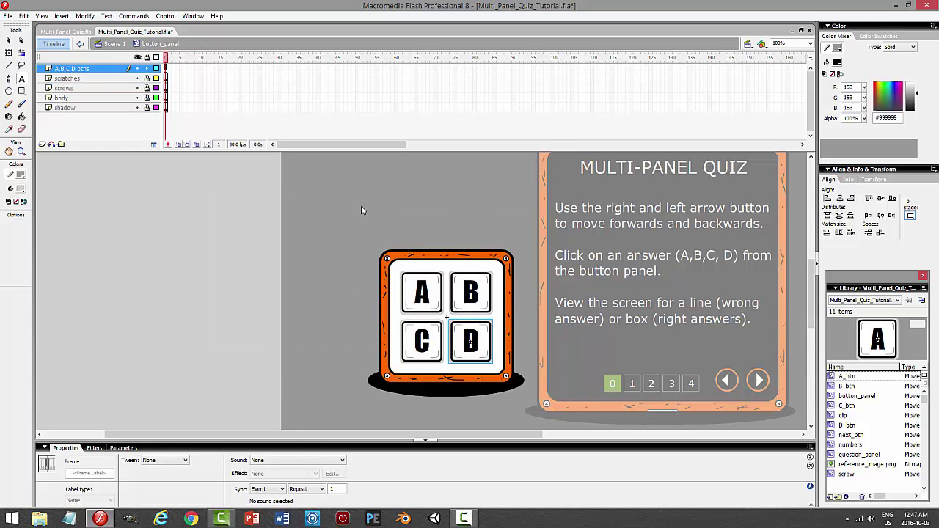
Save the document and preview the movie to check the four answer buttons.
{"action": "key", "text": "ctrl+s"}
{"action": "key", "text": "ctrl+Return"}
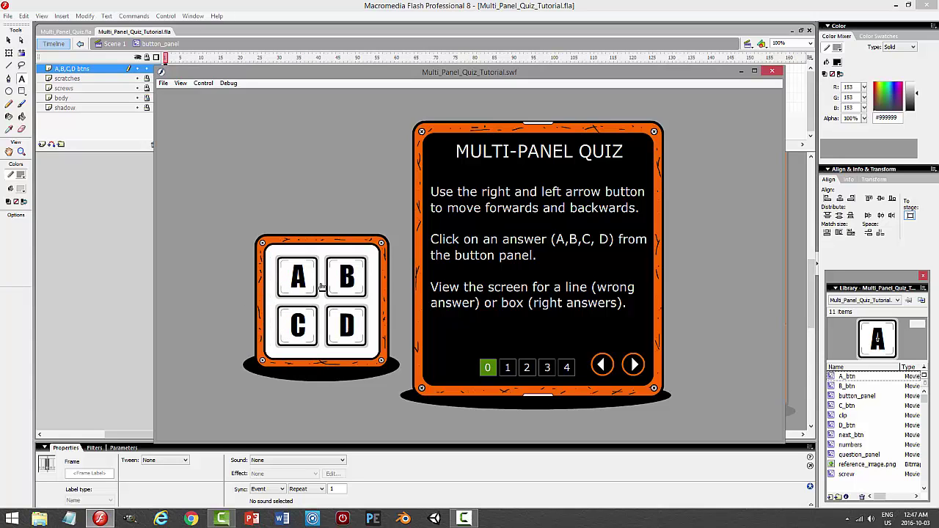
{"action": "left_click", "coordinate": [772, 71]}
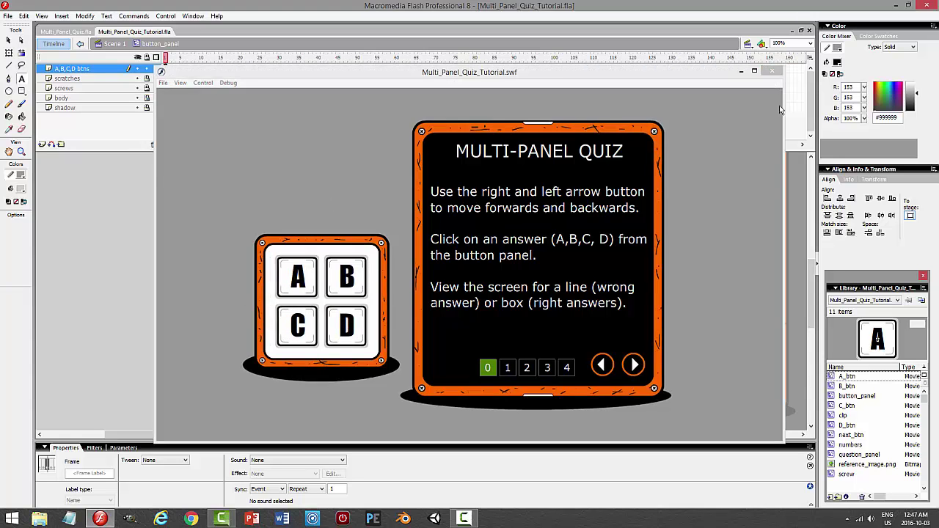
Lock the A,B,C,D btns layer of the button panel.
{"action": "left_click_drag", "start_coordinate": [812, 293], "coordinate": [809, 213]}
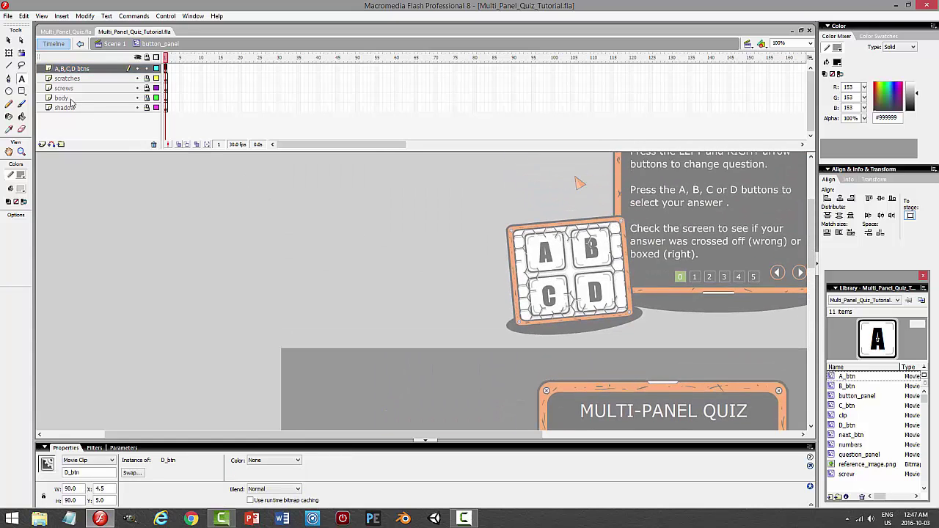
{"action": "left_click", "coordinate": [9, 39]}
{"action": "left_click", "coordinate": [137, 70]}
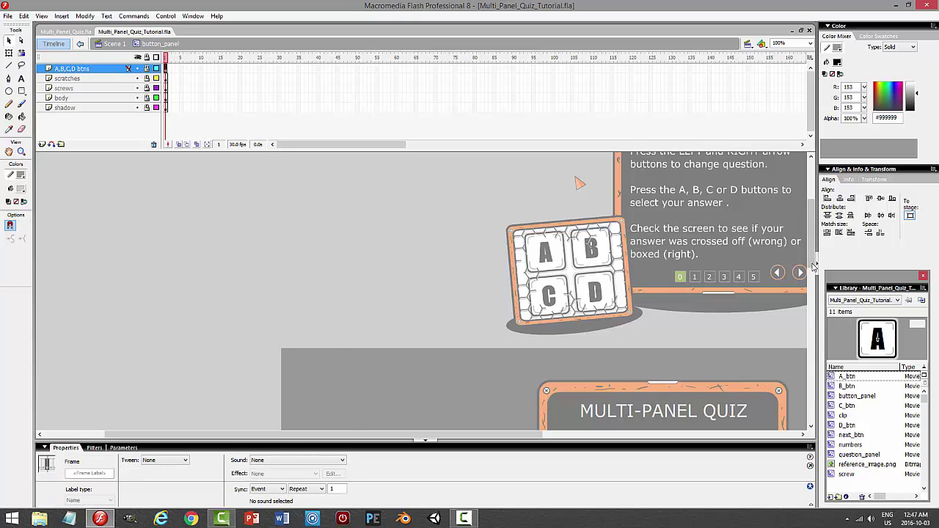
Copy the white inner square of the body layer, lock that layer, and paste the copy in place on a new layer above it.
{"action": "left_click_drag", "start_coordinate": [811, 267], "coordinate": [812, 327]}
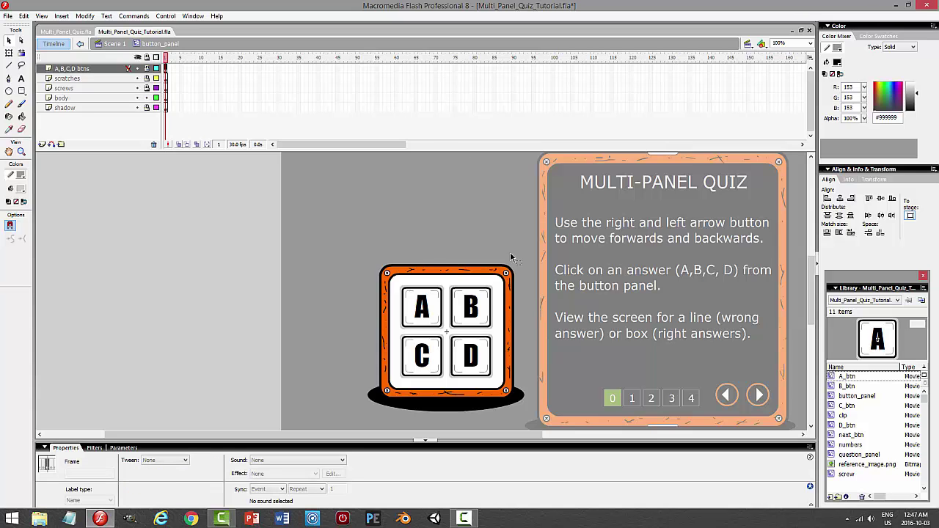
{"action": "left_click", "coordinate": [483, 286]}
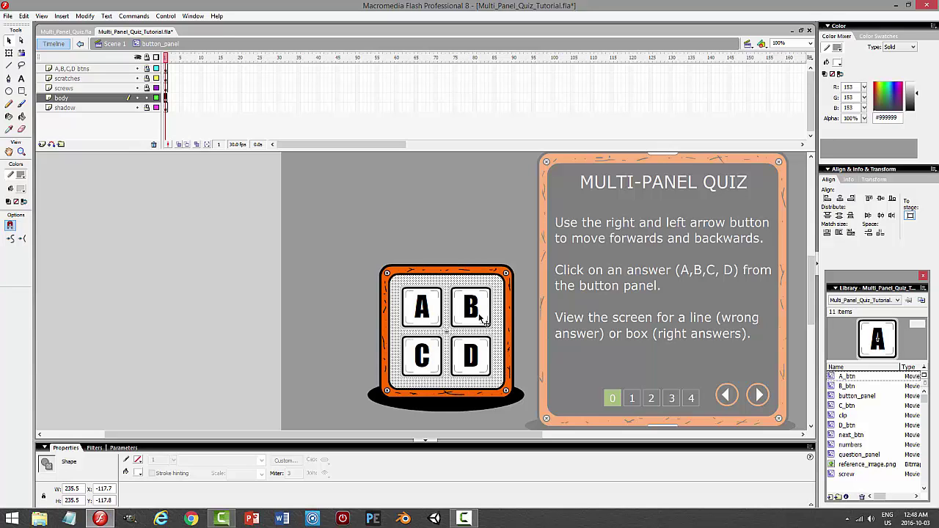
{"action": "left_click", "coordinate": [24, 15]}
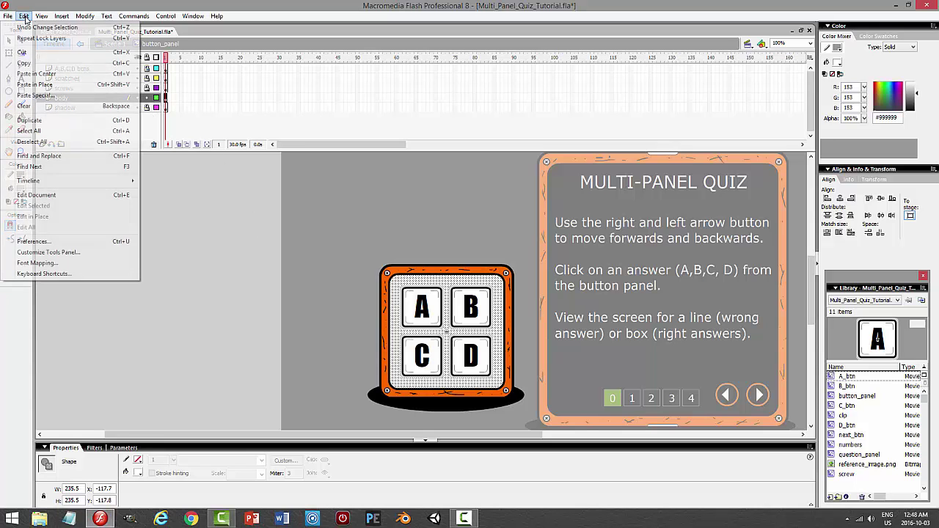
{"action": "left_click", "coordinate": [44, 63]}
{"action": "left_click", "coordinate": [145, 98]}
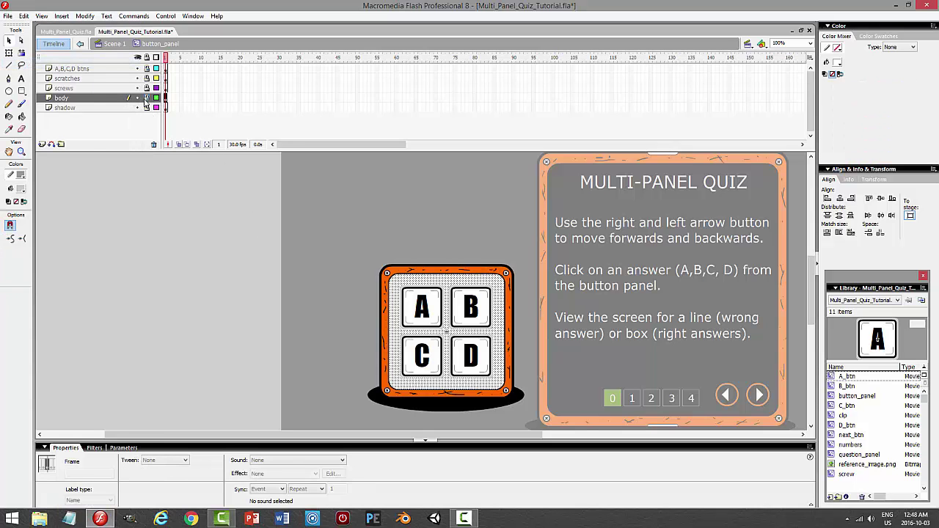
{"action": "left_click", "coordinate": [23, 15]}
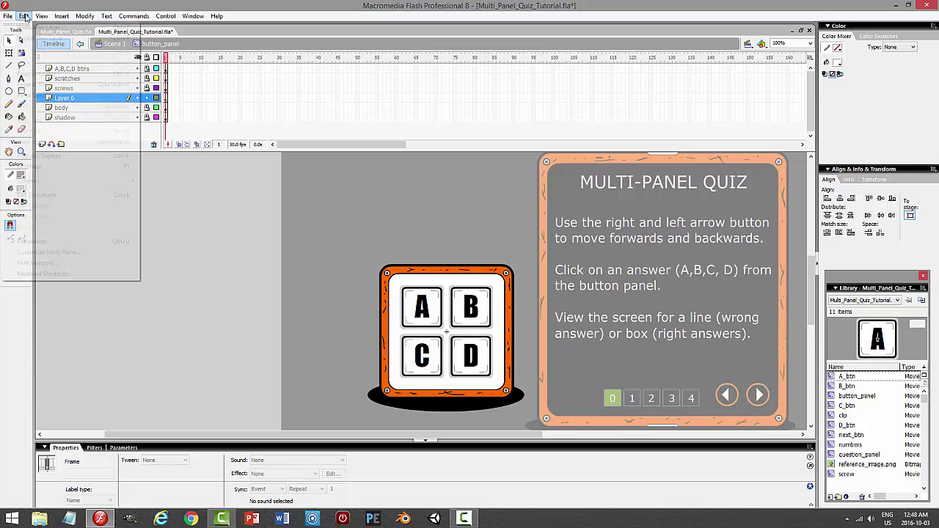
{"action": "left_click", "coordinate": [44, 75]}
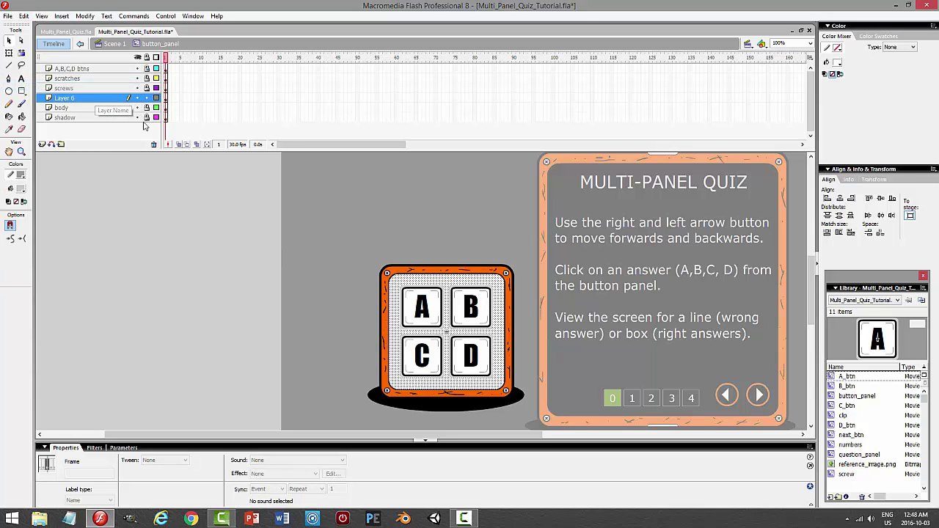
Rename the new layer above the body as mask, save the document, and lock the mask layer.
{"action": "double_click", "coordinate": [121, 99]}
{"action": "type", "text": "MA"}
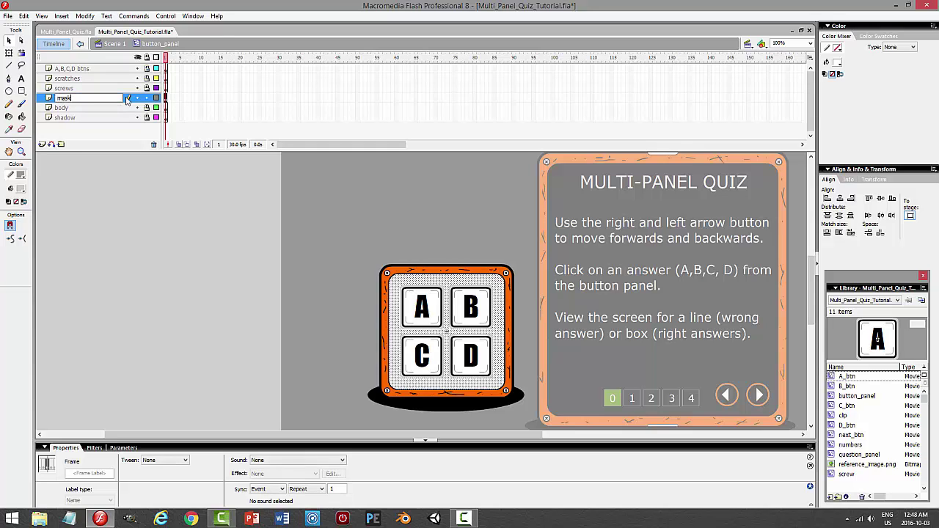
{"action": "key", "text": "Return"}
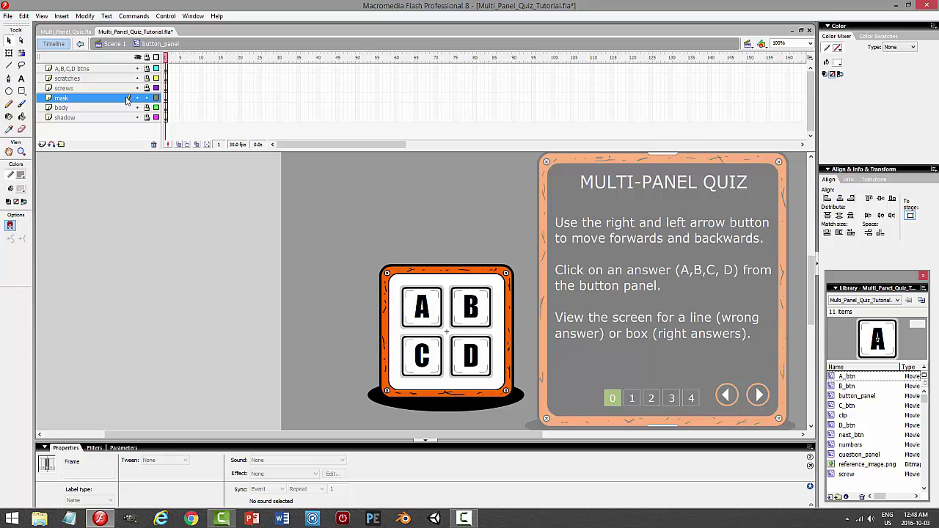
{"action": "key", "text": "ctrl+s"}
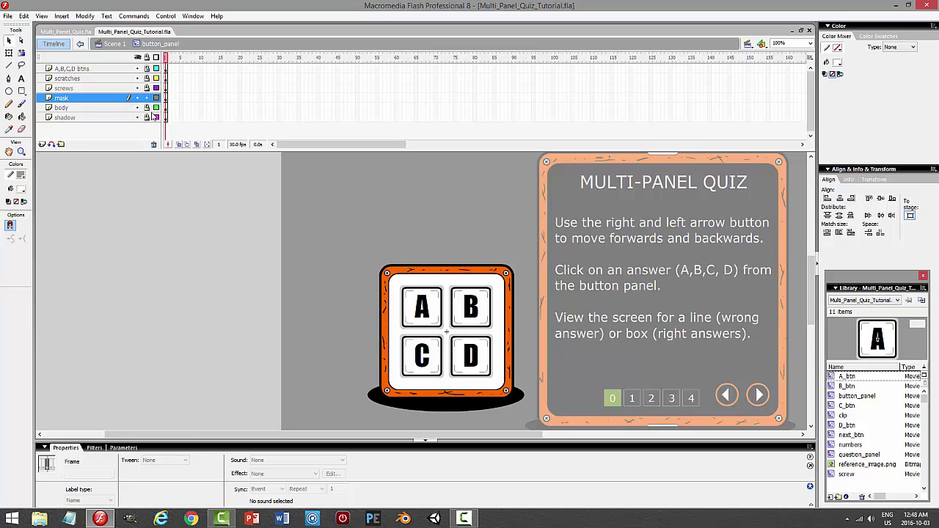
{"action": "left_click", "coordinate": [147, 98]}
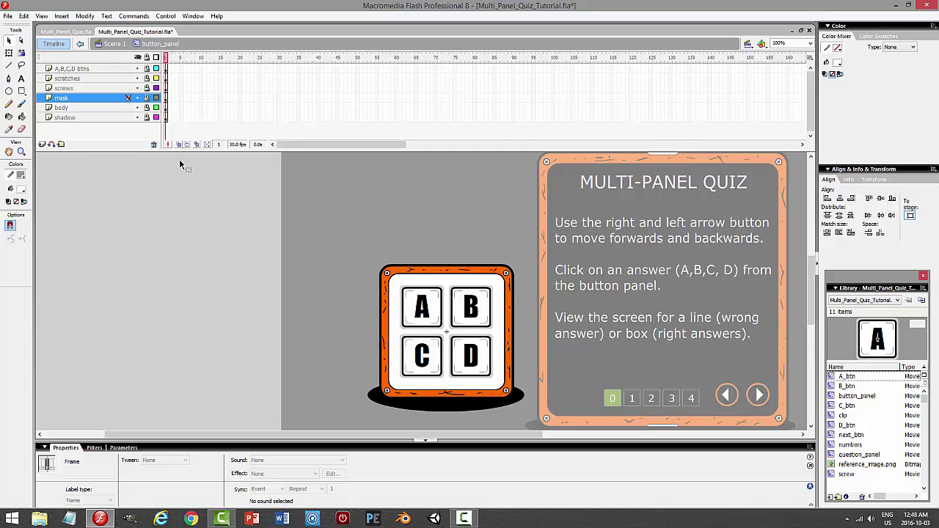
Add a layer named fence between the mask and body layers.
{"action": "left_click", "coordinate": [91, 109]}
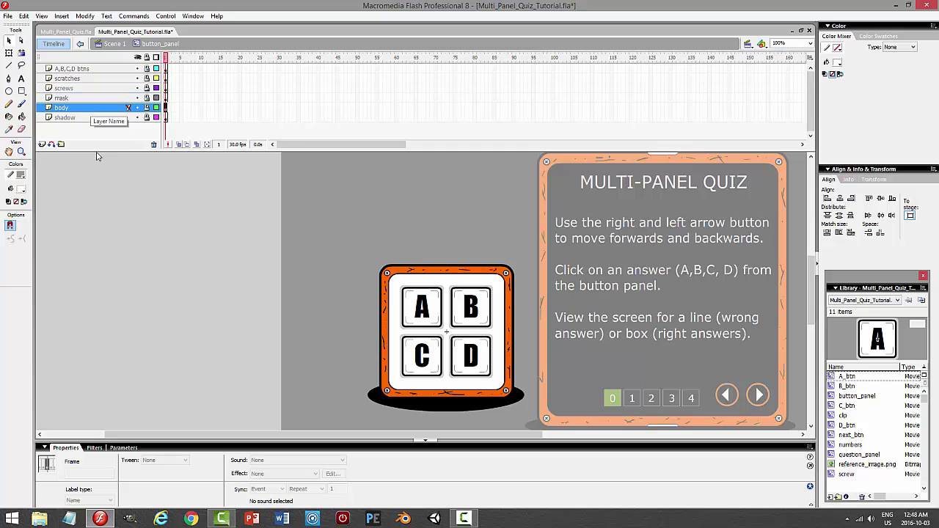
{"action": "left_click", "coordinate": [41, 144]}
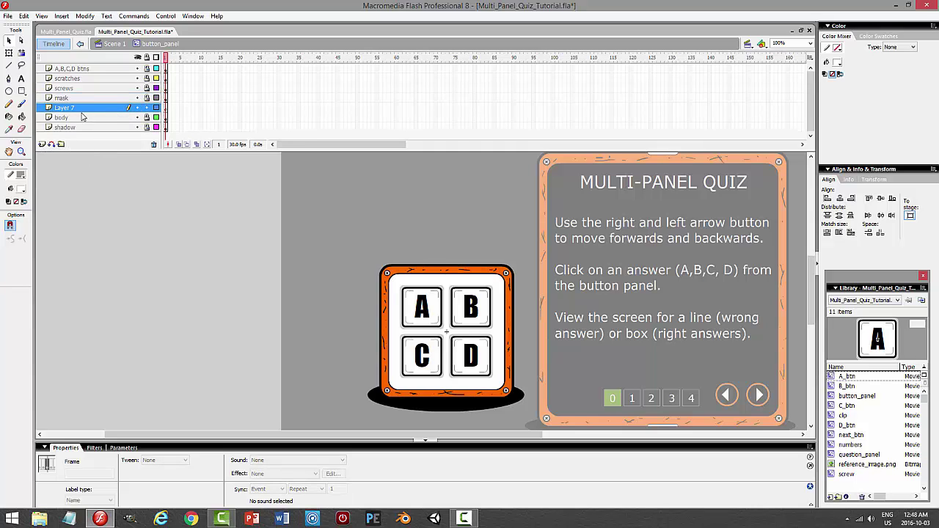
{"action": "double_click", "coordinate": [82, 108]}
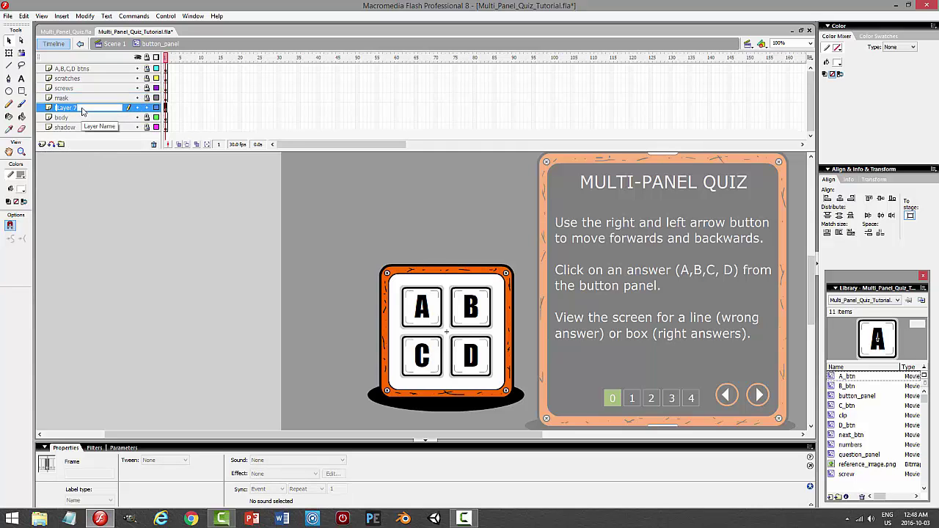
{"action": "type", "text": "fa"}
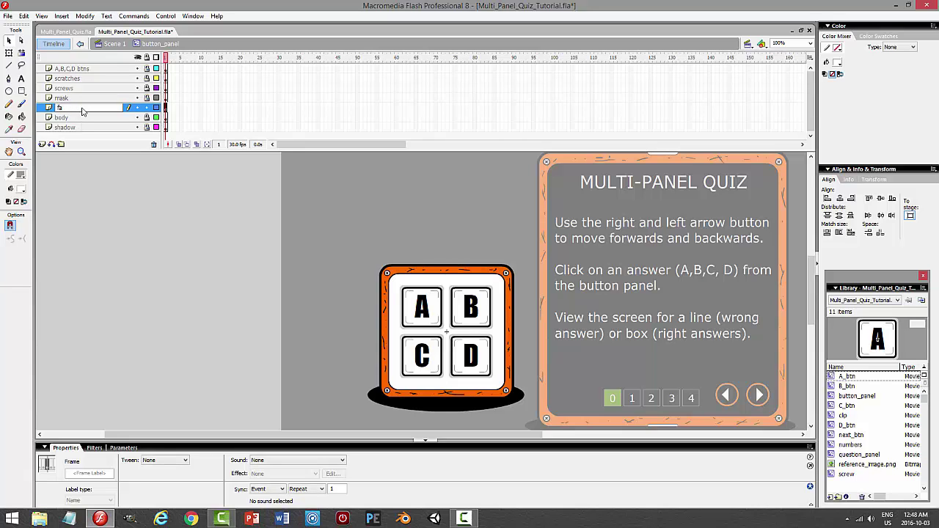
{"action": "type", "text": "nce"}
{"action": "key", "text": "Return"}
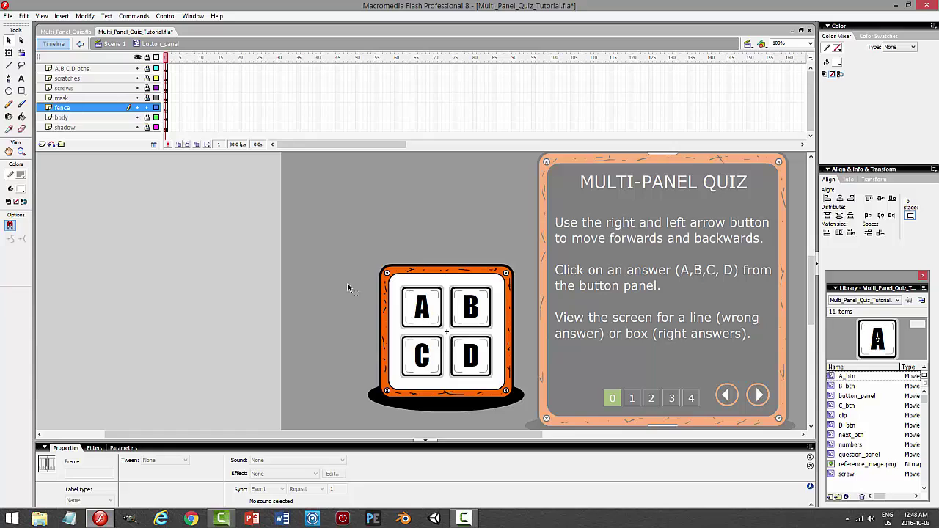
Configure the PolyStar tool to draw a polygon with 6 sides.
{"action": "left_click", "coordinate": [22, 91]}
{"action": "left_click_drag", "start_coordinate": [22, 91], "coordinate": [51, 117]}
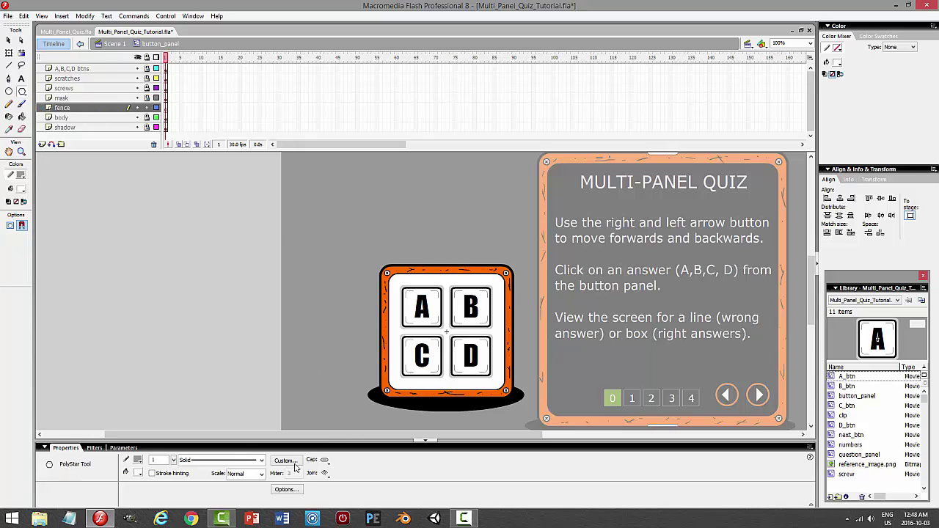
{"action": "left_click", "coordinate": [286, 489]}
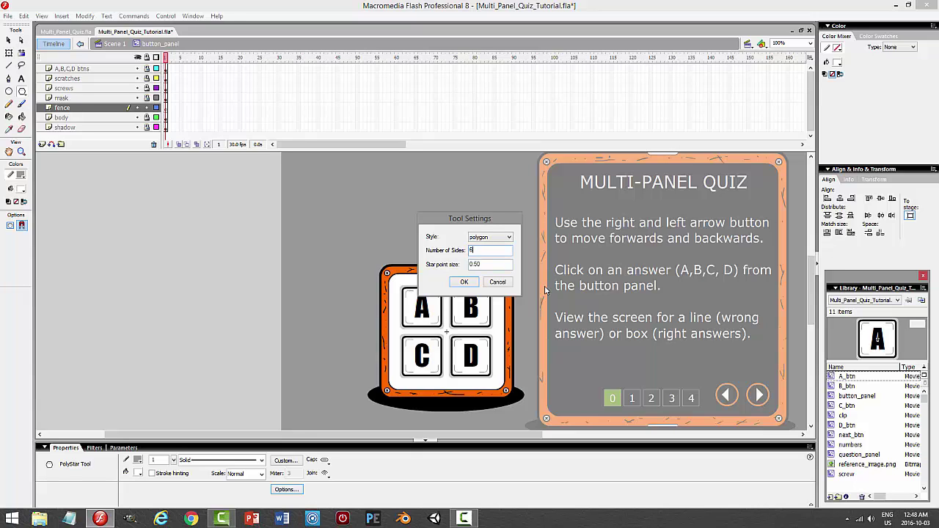
{"action": "key", "text": "Return"}
Draw a hexagon about 38 by 44 pixels in the empty area beside the stage, with a black #000000 stroke and no fill.
{"action": "left_click", "coordinate": [22, 189]}
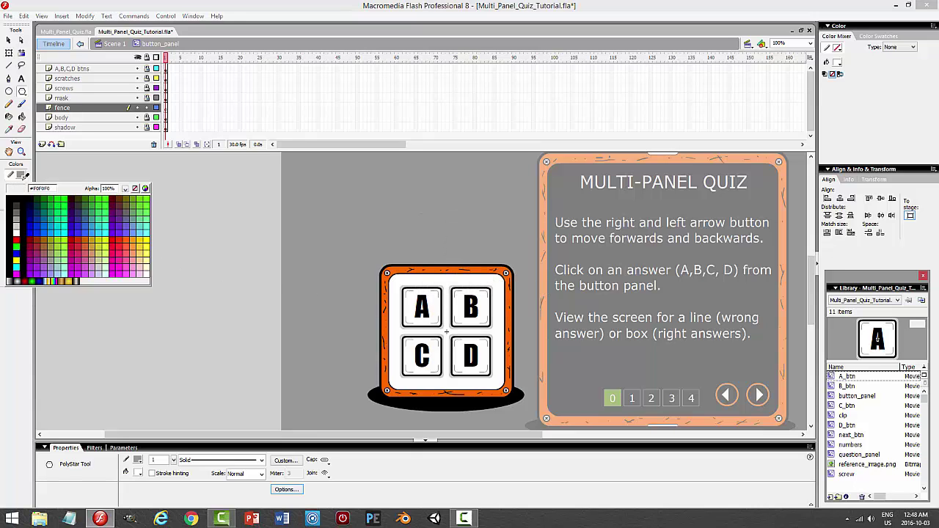
{"action": "left_click", "coordinate": [24, 194]}
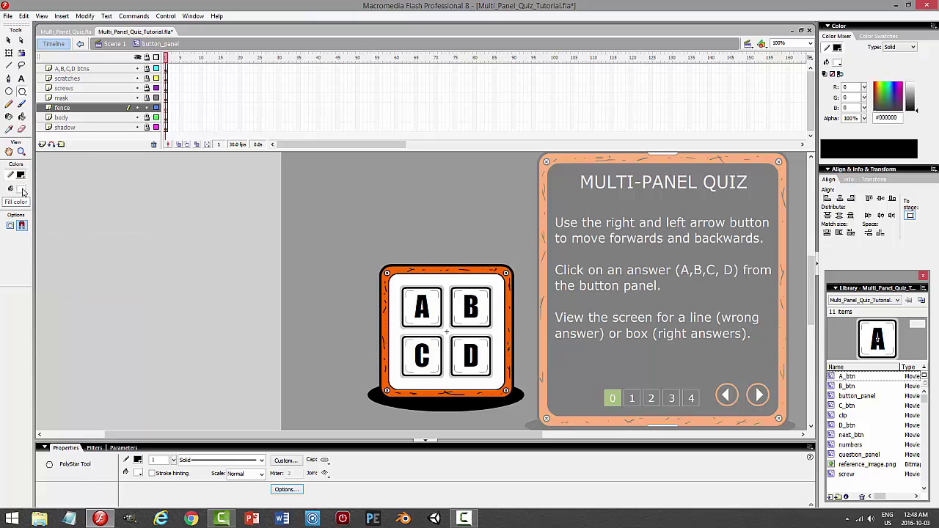
{"action": "left_click", "coordinate": [23, 192]}
{"action": "left_click", "coordinate": [138, 203]}
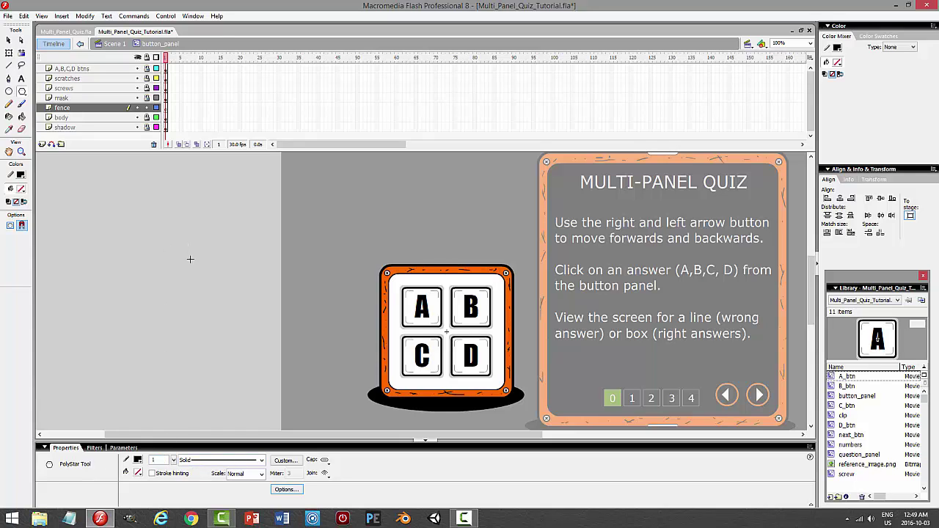
{"action": "left_click_drag", "start_coordinate": [195, 255], "coordinate": [199, 263]}
{"action": "left_click", "coordinate": [9, 40]}
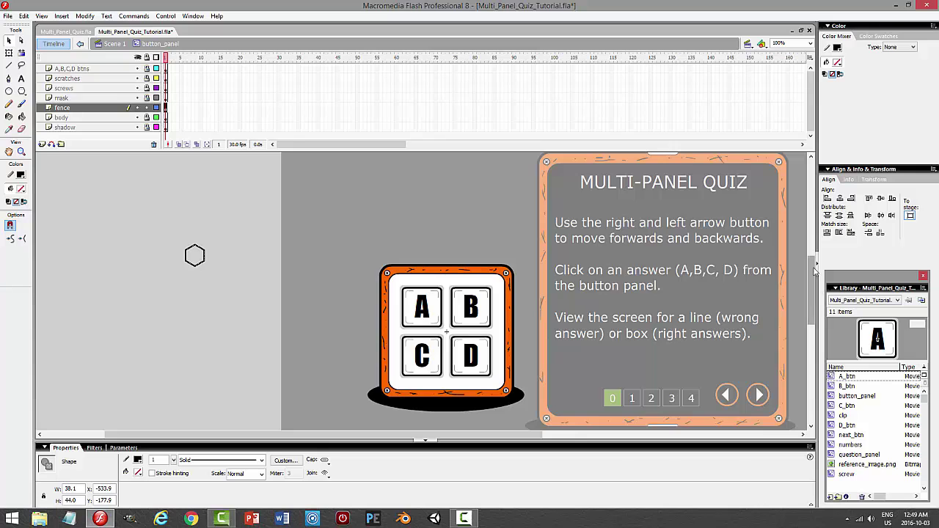
Duplicate the hexagon and fit the copy against the original's upper-right edge.
{"action": "mouse_move", "coordinate": [811, 290]}
{"action": "left_mouse_down"}
{"action": "mouse_move", "coordinate": [810, 240]}
{"action": "mouse_move", "coordinate": [808, 273]}
{"action": "left_mouse_up"}
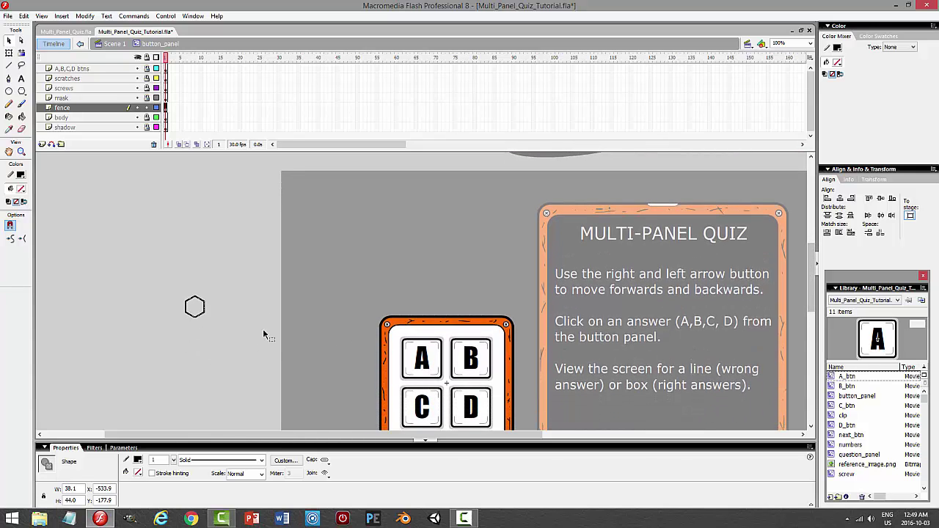
{"action": "left_click", "coordinate": [809, 43]}
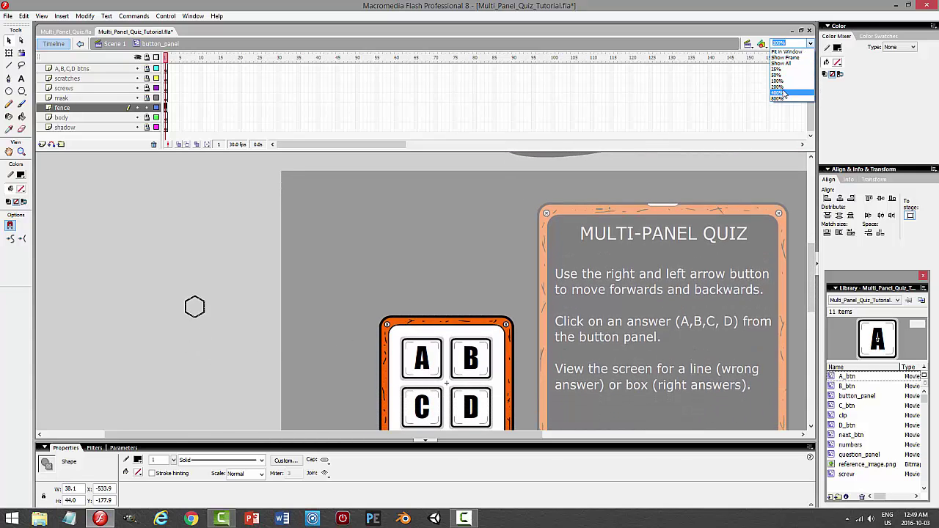
{"action": "left_click", "coordinate": [780, 87]}
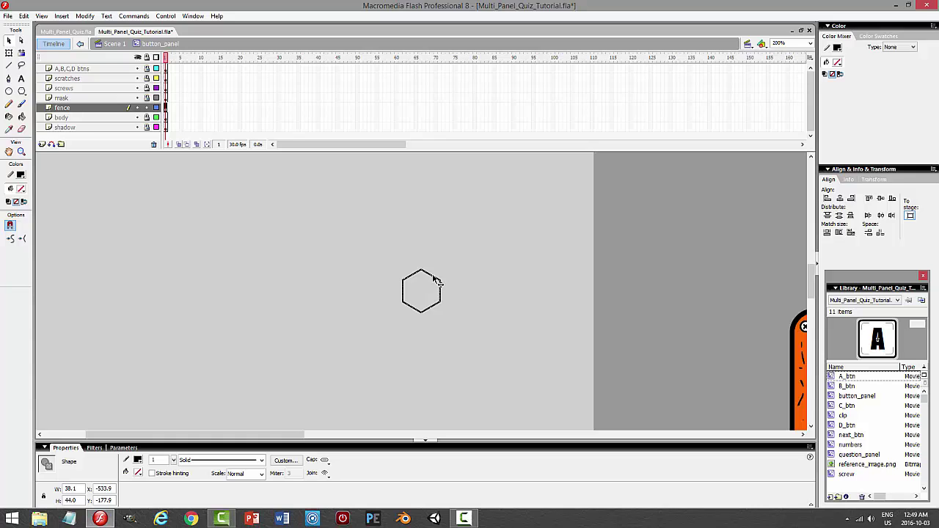
{"action": "left_click_drag", "start_coordinate": [434, 280], "coordinate": [456, 250]}
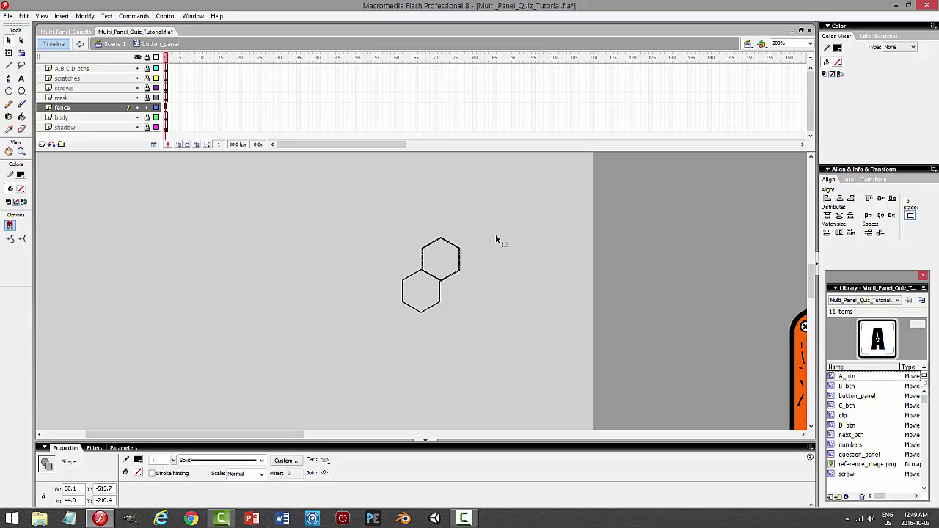
{"action": "key", "text": "Right"}
{"action": "key", "text": "Left"}
{"action": "left_click", "coordinate": [449, 372]}
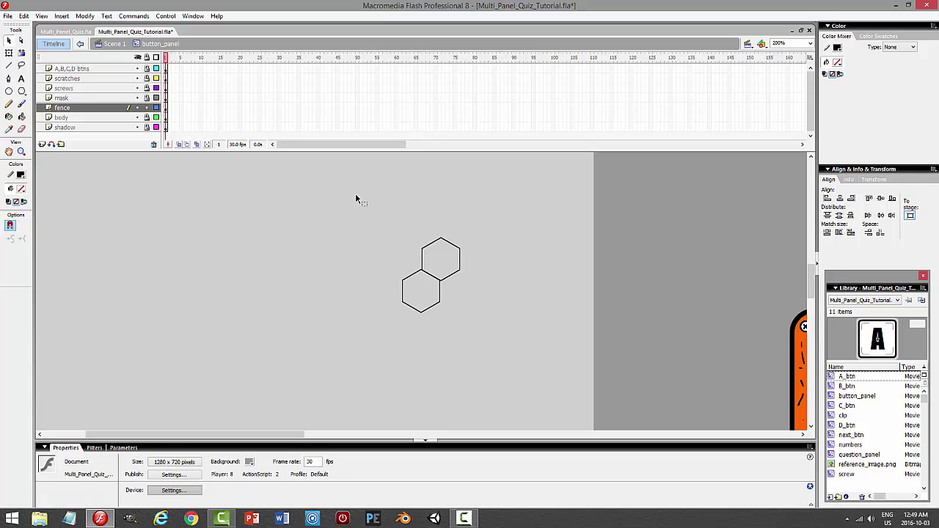
Duplicate the pair of hexagons to its lower right and nudge the copy so that the shared edges line up.
{"action": "mouse_move", "coordinate": [357, 195]}
{"action": "left_mouse_down"}
{"action": "mouse_move", "coordinate": [465, 339]}
{"action": "mouse_move", "coordinate": [463, 323]}
{"action": "left_mouse_up"}
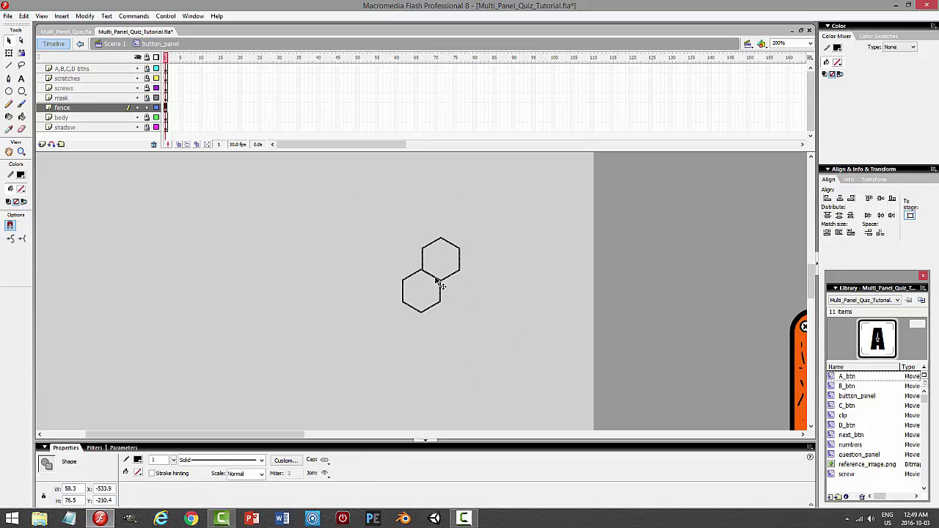
{"action": "left_click_drag", "start_coordinate": [440, 284], "coordinate": [456, 316]}
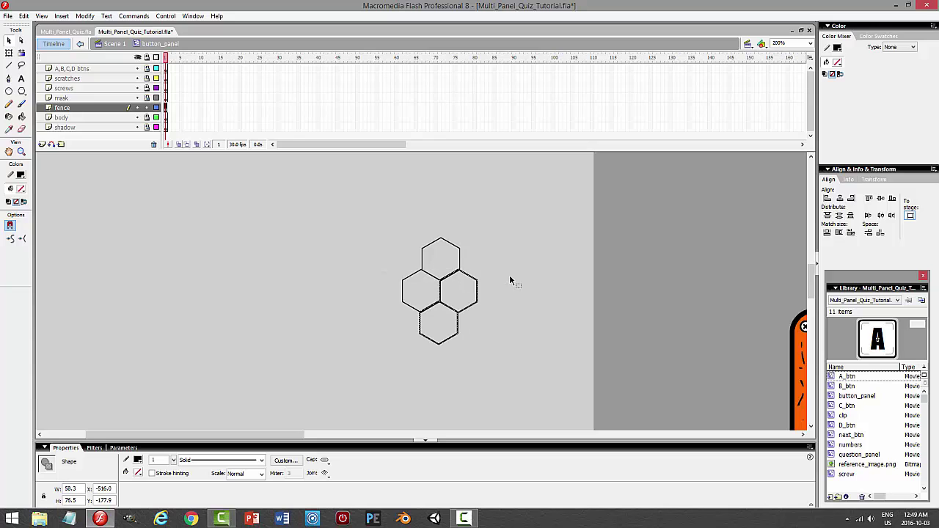
{"action": "key", "text": "Right"}
{"action": "key", "text": "Down"}
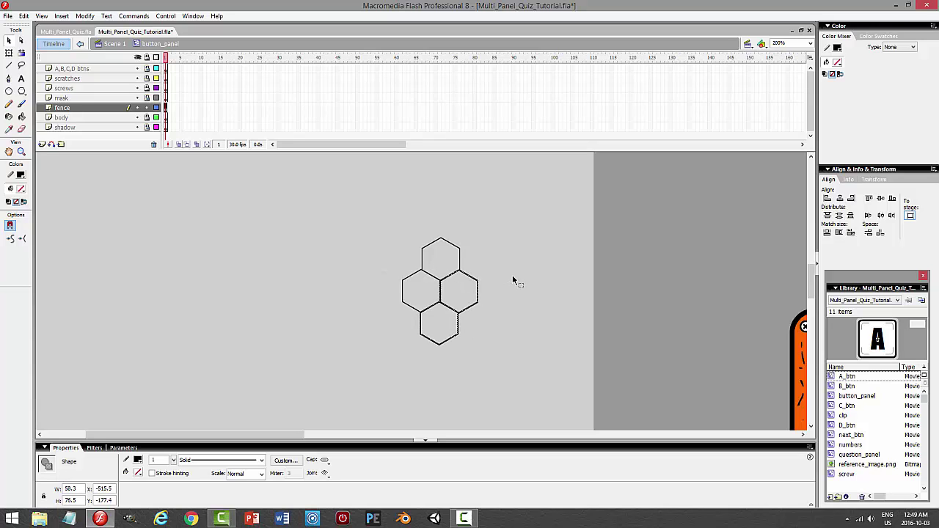
{"action": "left_click", "coordinate": [513, 278]}
Duplicate the four-hexagon cluster and fit the copy against its upper-right side.
{"action": "left_click_drag", "start_coordinate": [345, 220], "coordinate": [500, 373]}
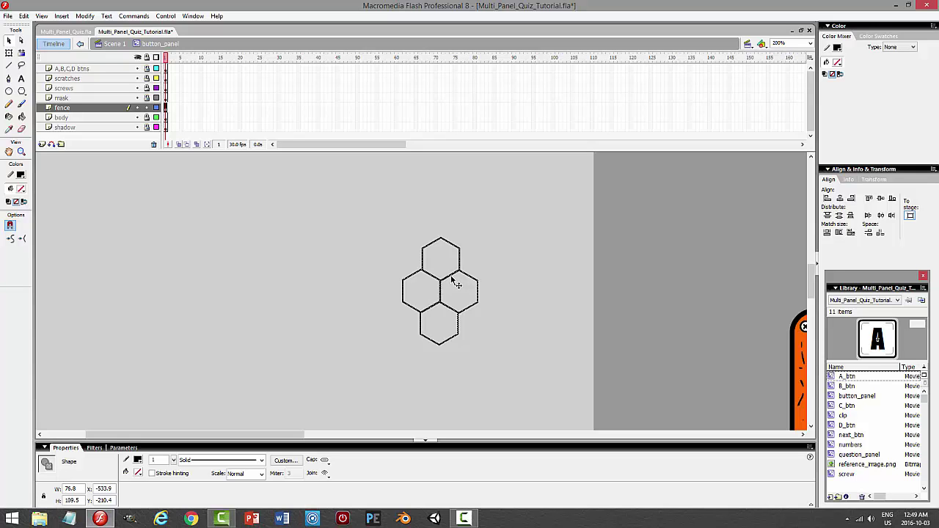
{"action": "left_click_drag", "start_coordinate": [456, 285], "coordinate": [481, 219]}
{"action": "left_click", "coordinate": [571, 261]}
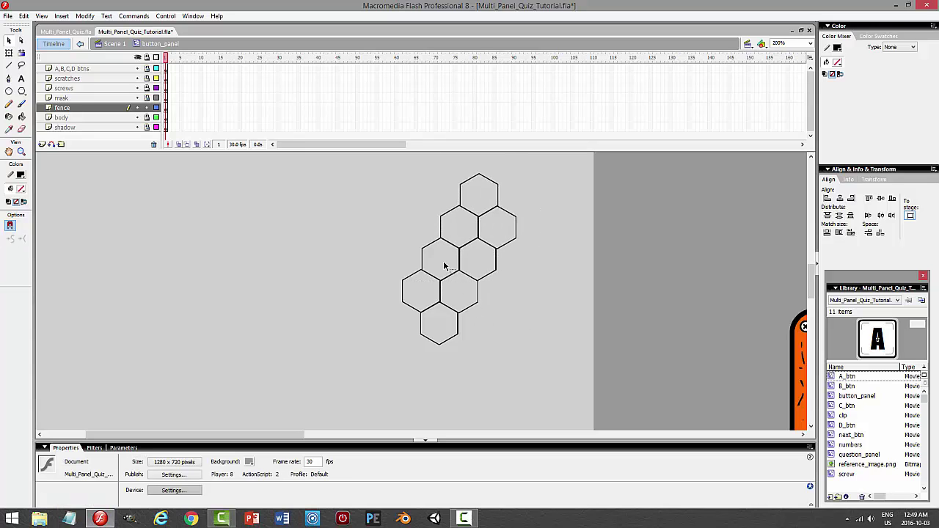
Duplicate the eight-hexagon cluster and fit the copy against its lower-right side, nudging it down so the shared edges line up.
{"action": "left_click_drag", "start_coordinate": [359, 163], "coordinate": [560, 406]}
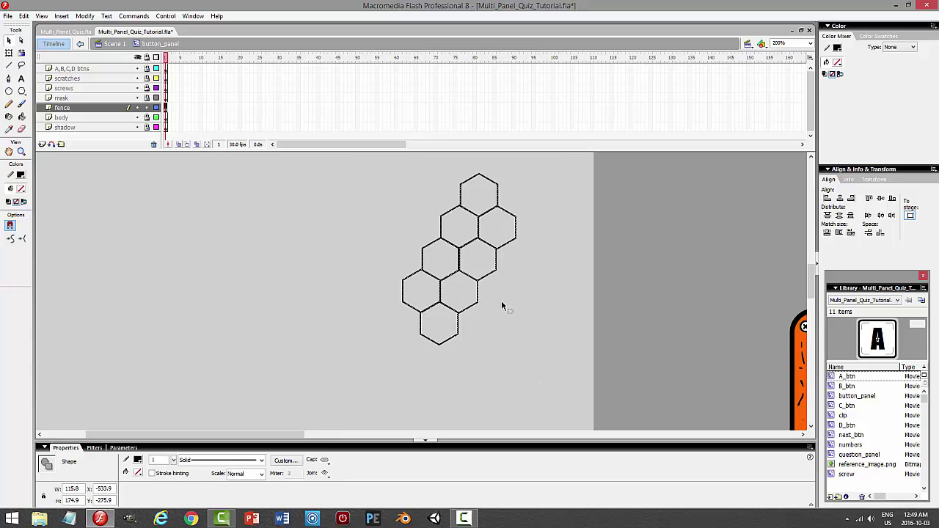
{"action": "left_click_drag", "start_coordinate": [476, 283], "coordinate": [535, 319]}
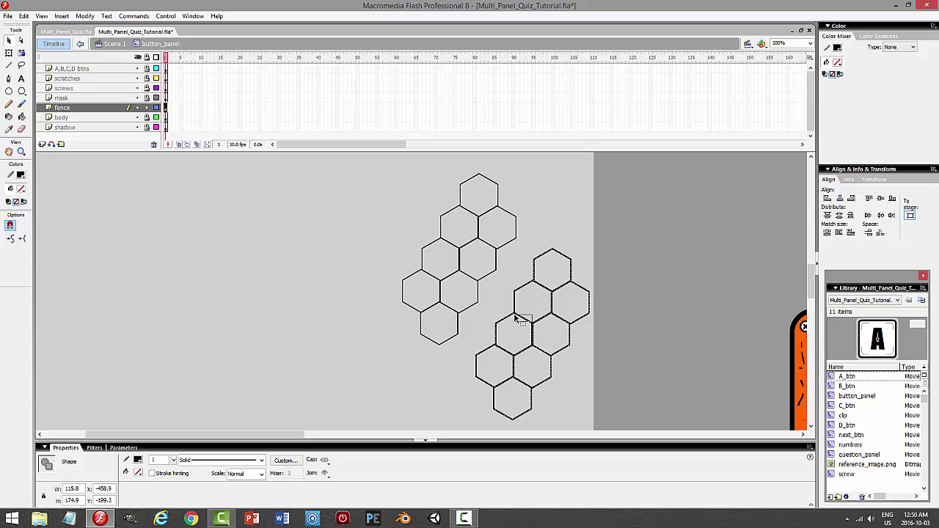
{"action": "left_click", "coordinate": [532, 329]}
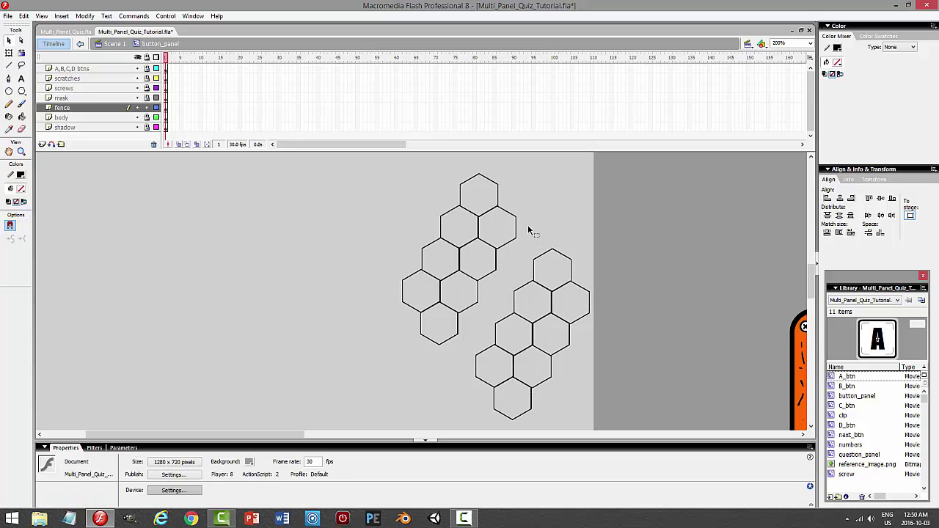
{"action": "left_click_drag", "start_coordinate": [517, 244], "coordinate": [620, 375]}
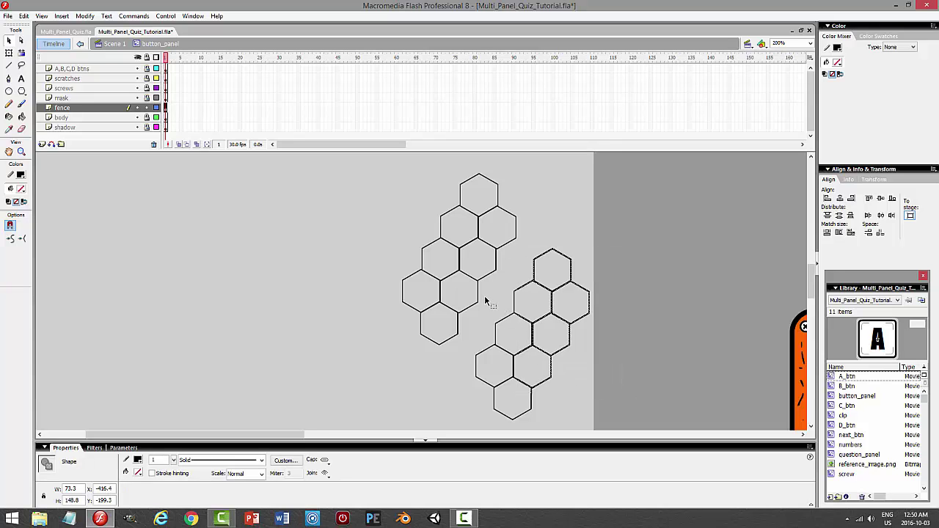
{"action": "left_click_drag", "start_coordinate": [483, 295], "coordinate": [550, 419]}
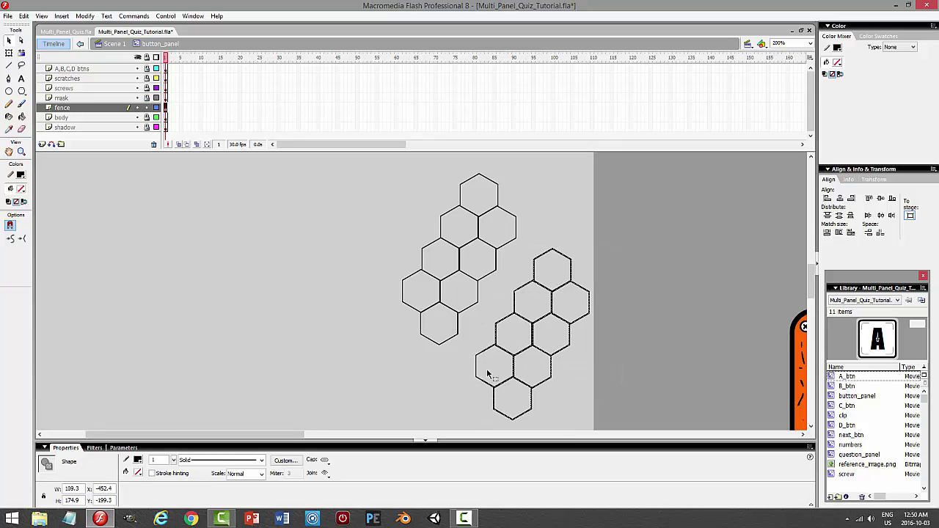
{"action": "left_click_drag", "start_coordinate": [464, 346], "coordinate": [561, 434]}
{"action": "left_click_drag", "start_coordinate": [537, 355], "coordinate": [541, 343]}
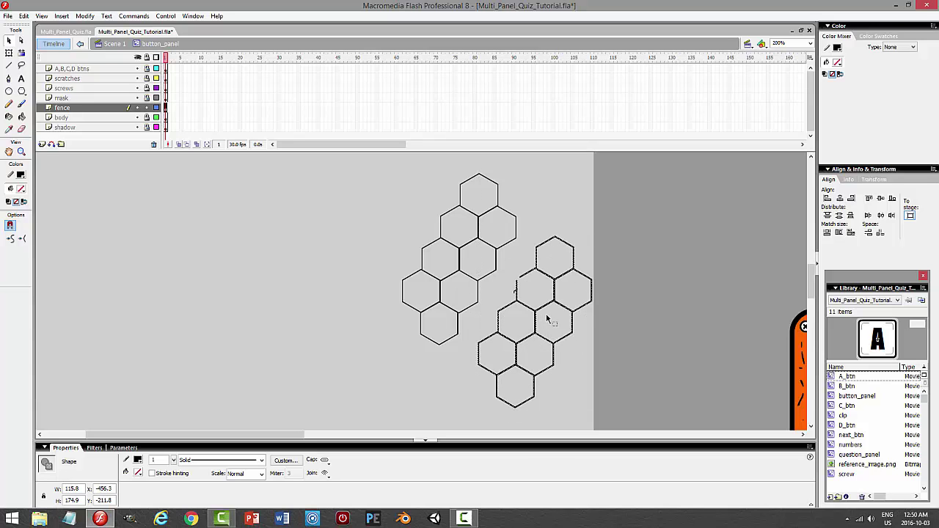
{"action": "key", "text": "ctrl+z"}
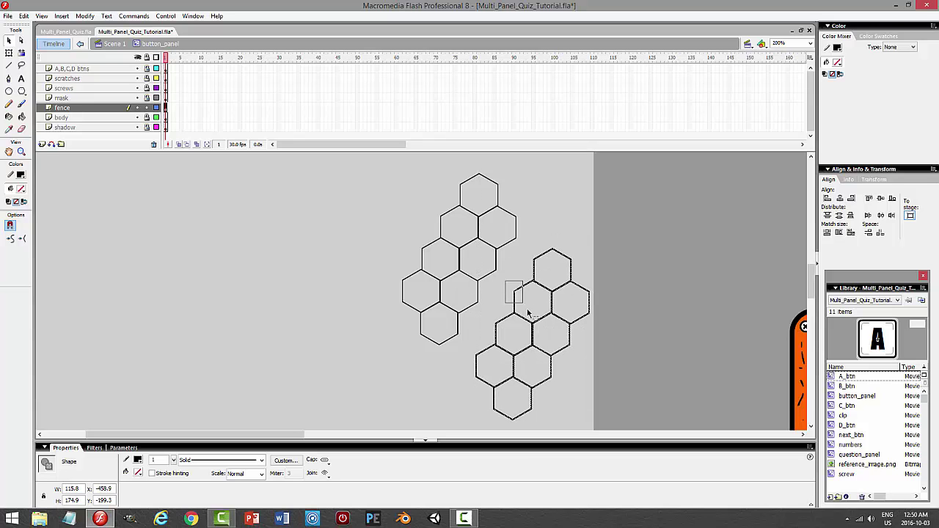
{"action": "left_click_drag", "start_coordinate": [534, 328], "coordinate": [521, 290]}
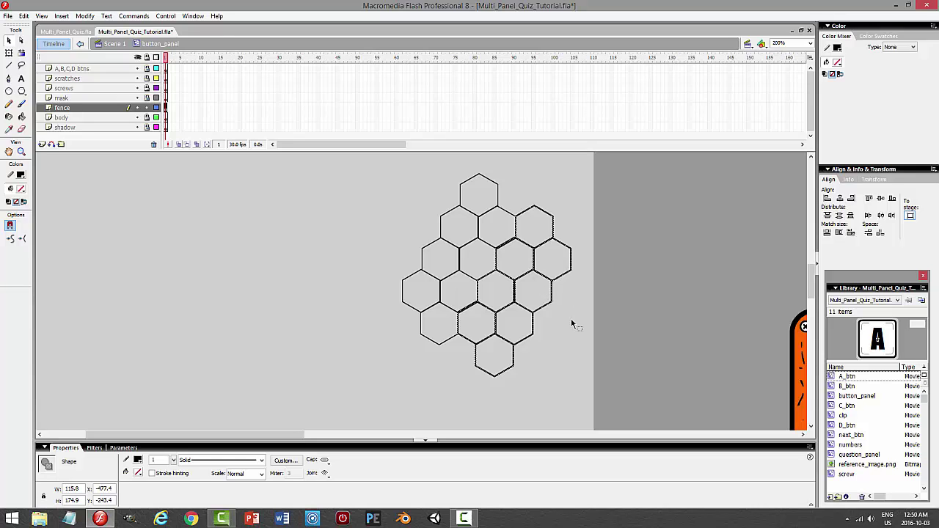
{"action": "key", "text": "Down"}
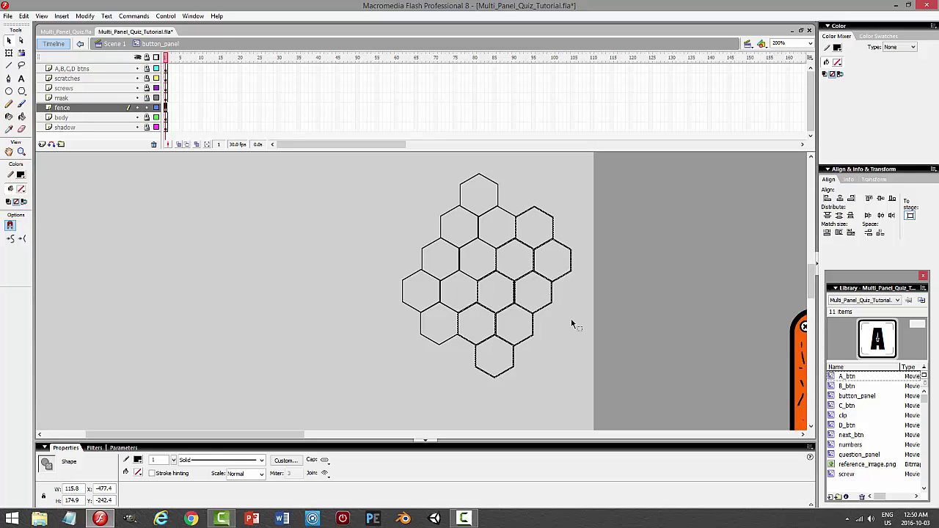
{"action": "left_click", "coordinate": [572, 324]}
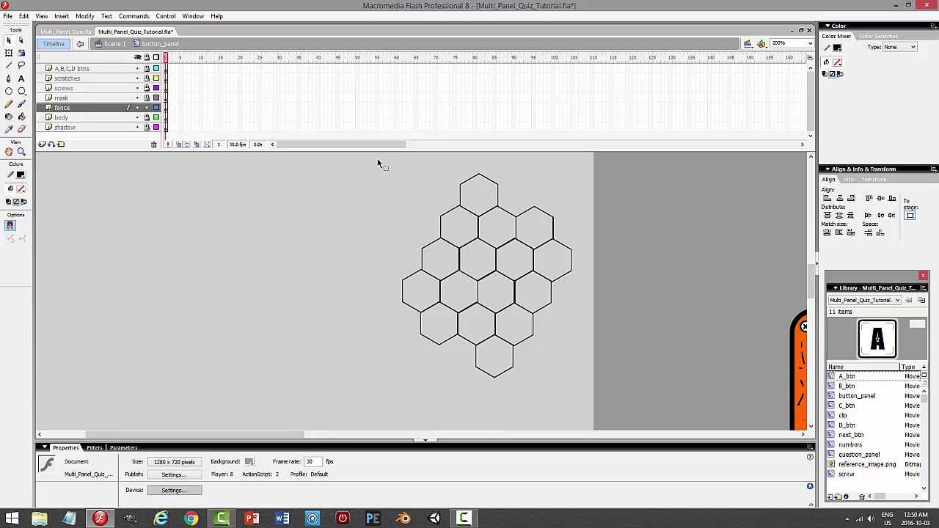
Duplicate the combined sixteen-hexagon cluster and fit the copy against its right side, nudging it 1 pixel down.
{"action": "mouse_move", "coordinate": [378, 163]}
{"action": "left_mouse_down"}
{"action": "mouse_move", "coordinate": [436, 195]}
{"action": "mouse_move", "coordinate": [635, 412]}
{"action": "left_mouse_up"}
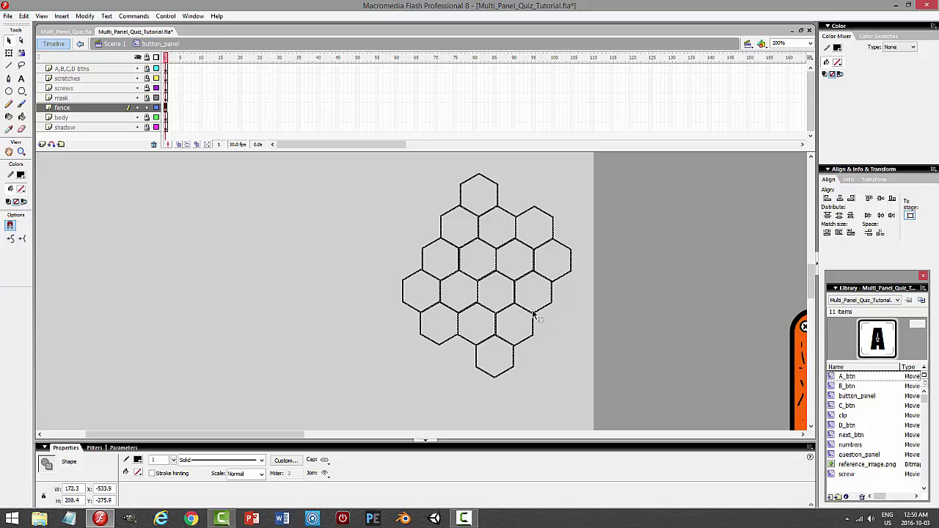
{"action": "left_click_drag", "start_coordinate": [527, 311], "coordinate": [678, 323]}
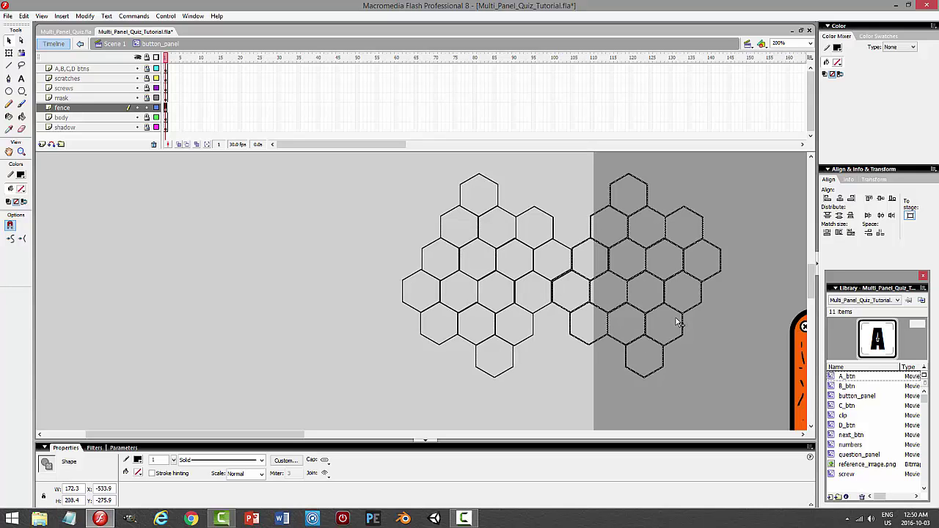
{"action": "key", "text": "Down"}
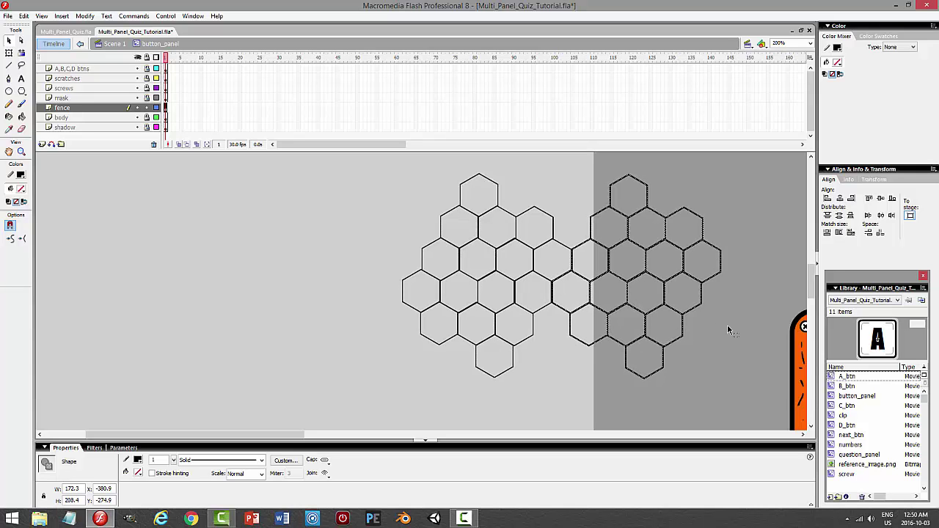
{"action": "left_click", "coordinate": [728, 325]}
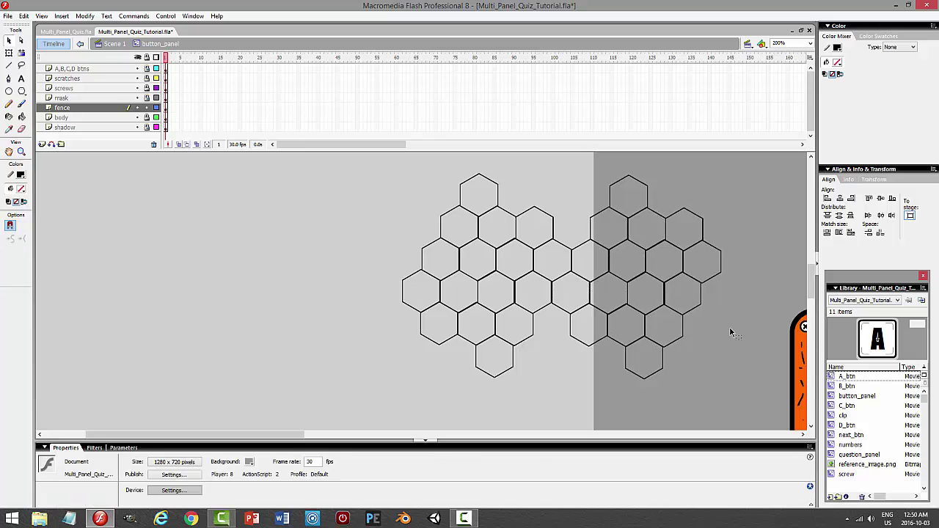
Duplicate the whole double-width hexagon pattern to its lower right and nudge the copy until its edges overlap the original's.
{"action": "scroll", "coordinate": [729, 327], "scroll_direction": "down", "scroll_amount": 4}
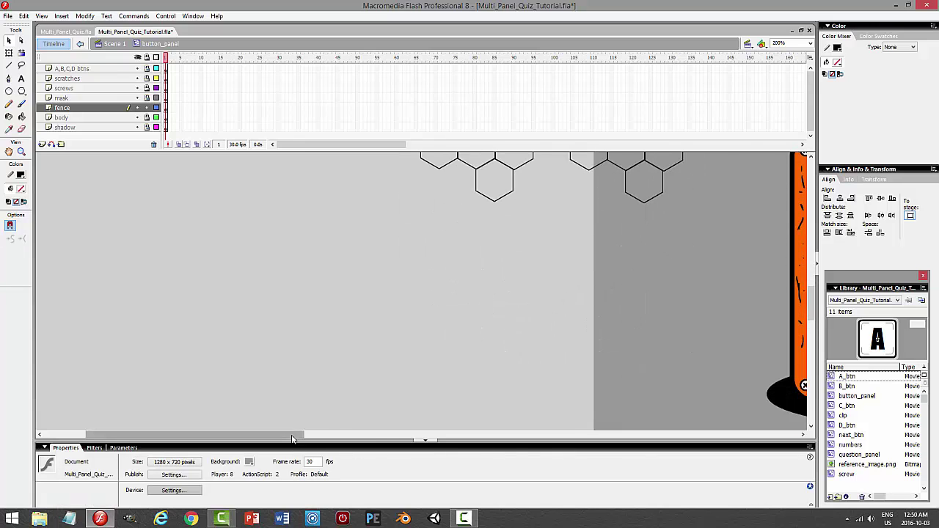
{"action": "left_click_drag", "start_coordinate": [297, 434], "coordinate": [380, 434]}
{"action": "scroll", "coordinate": [397, 392], "scroll_direction": "up", "scroll_amount": 4}
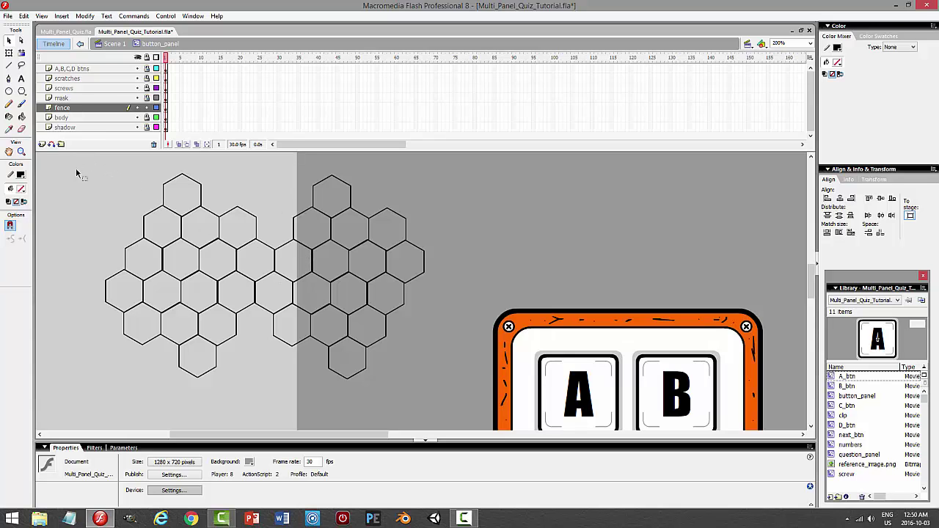
{"action": "mouse_move", "coordinate": [75, 174]}
{"action": "left_mouse_down"}
{"action": "mouse_move", "coordinate": [476, 425]}
{"action": "mouse_move", "coordinate": [466, 420]}
{"action": "left_mouse_up"}
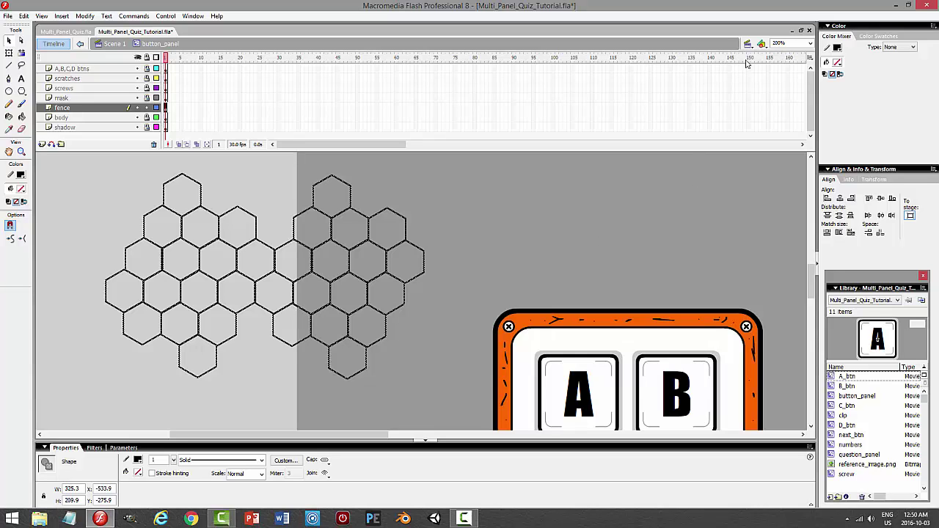
{"action": "left_click", "coordinate": [811, 45]}
{"action": "left_click", "coordinate": [784, 67]}
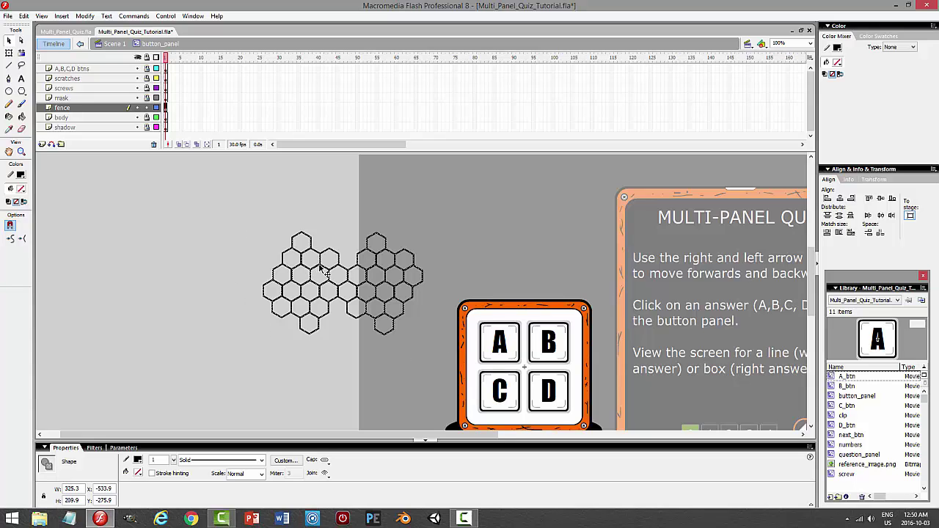
{"action": "left_click_drag", "start_coordinate": [321, 267], "coordinate": [336, 330]}
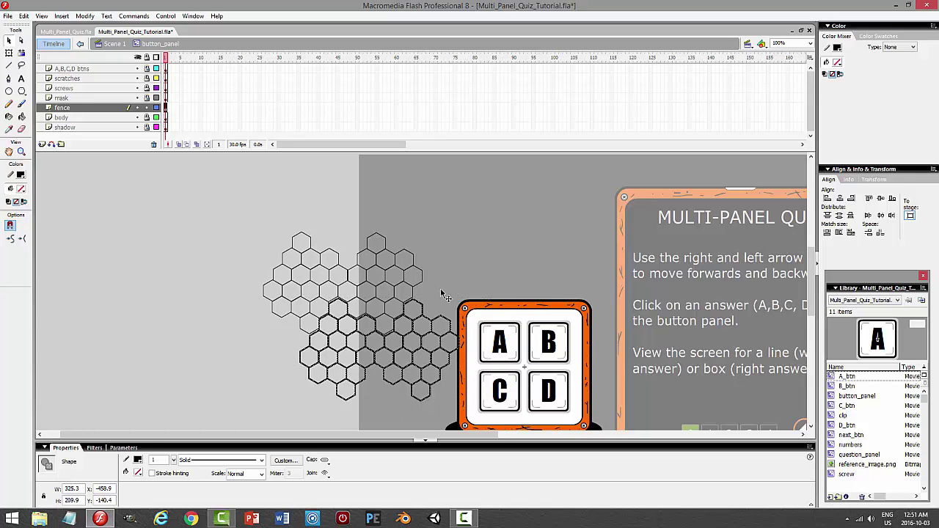
{"action": "key", "text": "Up"}
{"action": "key", "text": "Up"}
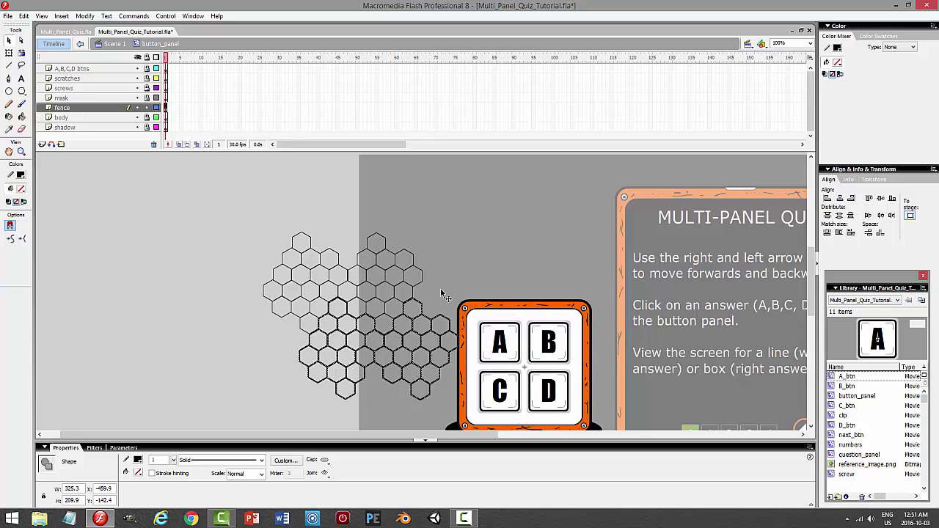
{"action": "key", "text": "Up"}
{"action": "key", "text": "Right"}
{"action": "key", "text": "Down"}
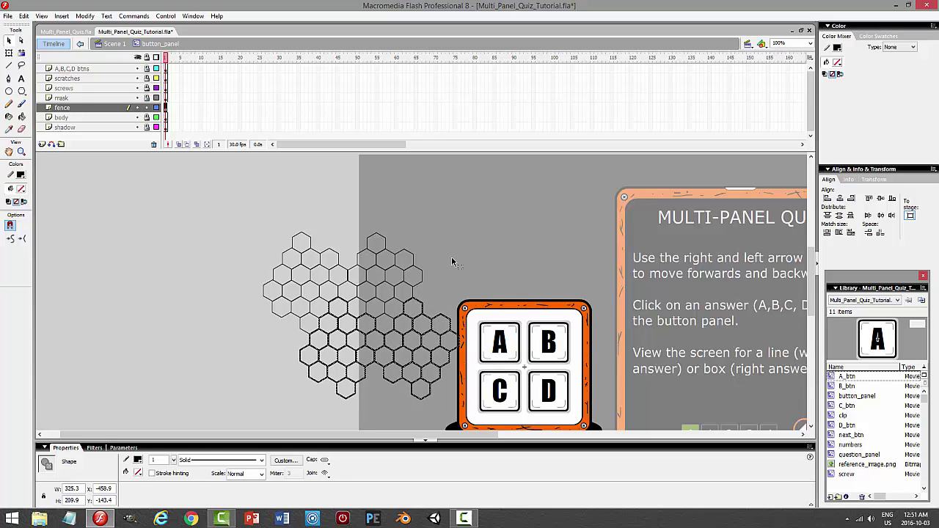
{"action": "left_click", "coordinate": [451, 261]}
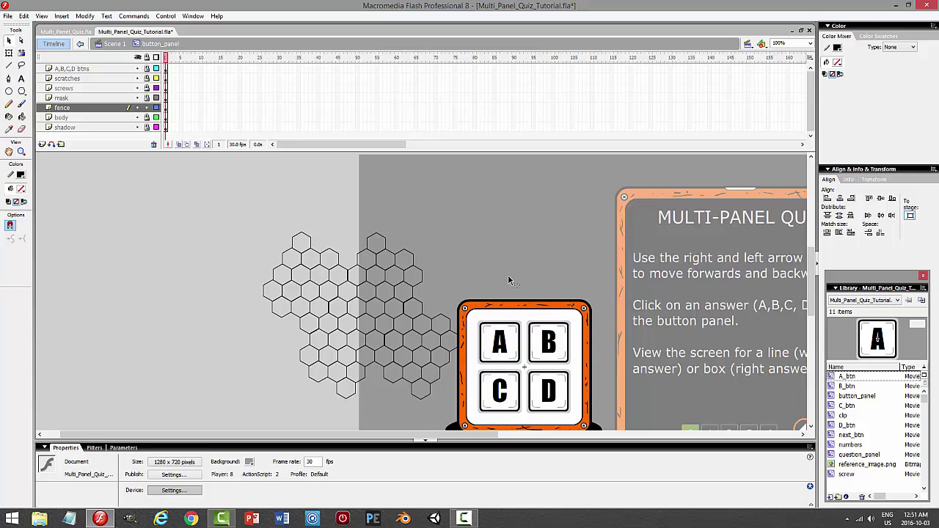
Duplicate the enlarged hexagon pattern to its left and nudge the copy so that the adjoining edges line up.
{"action": "scroll", "coordinate": [508, 274], "scroll_direction": "down", "scroll_amount": 3}
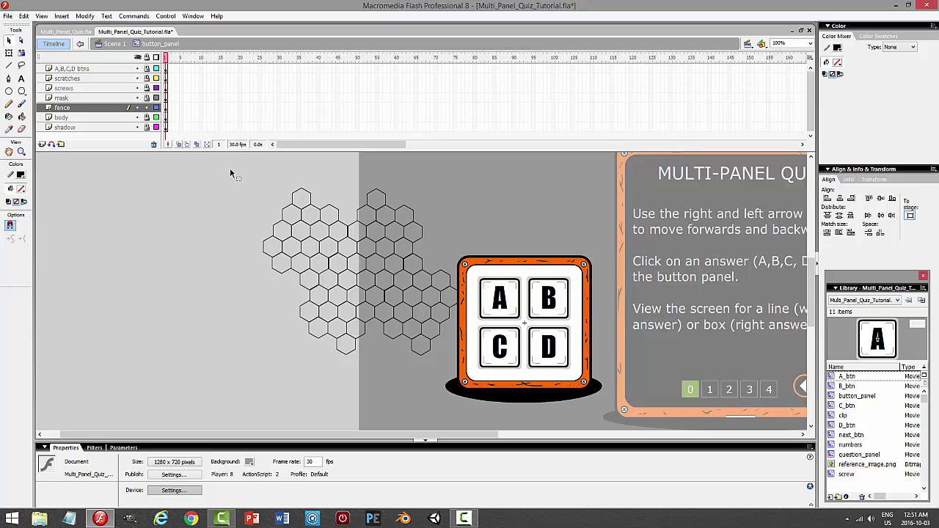
{"action": "mouse_move", "coordinate": [230, 169]}
{"action": "left_mouse_down"}
{"action": "mouse_move", "coordinate": [411, 345]}
{"action": "mouse_move", "coordinate": [498, 389]}
{"action": "left_mouse_up"}
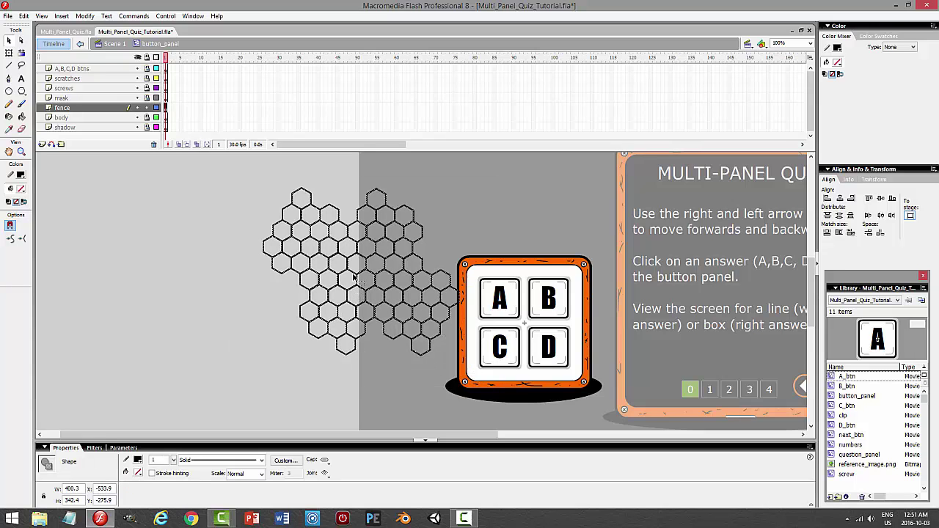
{"action": "mouse_move", "coordinate": [355, 277]}
{"action": "left_mouse_down"}
{"action": "mouse_move", "coordinate": [242, 308]}
{"action": "mouse_move", "coordinate": [220, 337]}
{"action": "mouse_move", "coordinate": [229, 314]}
{"action": "mouse_move", "coordinate": [205, 328]}
{"action": "left_mouse_up"}
{"action": "key", "text": "Right"}
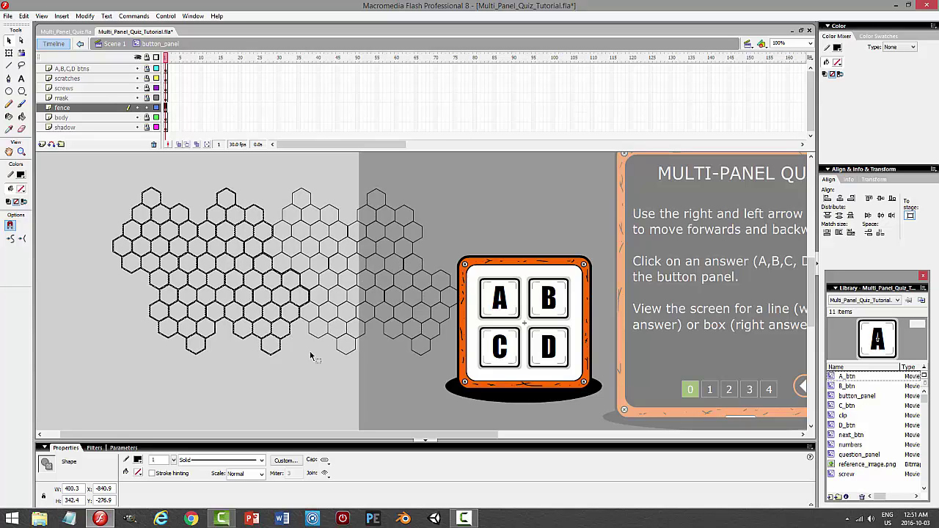
{"action": "key", "text": "Up"}
{"action": "key", "text": "Left"}
{"action": "key", "text": "Up"}
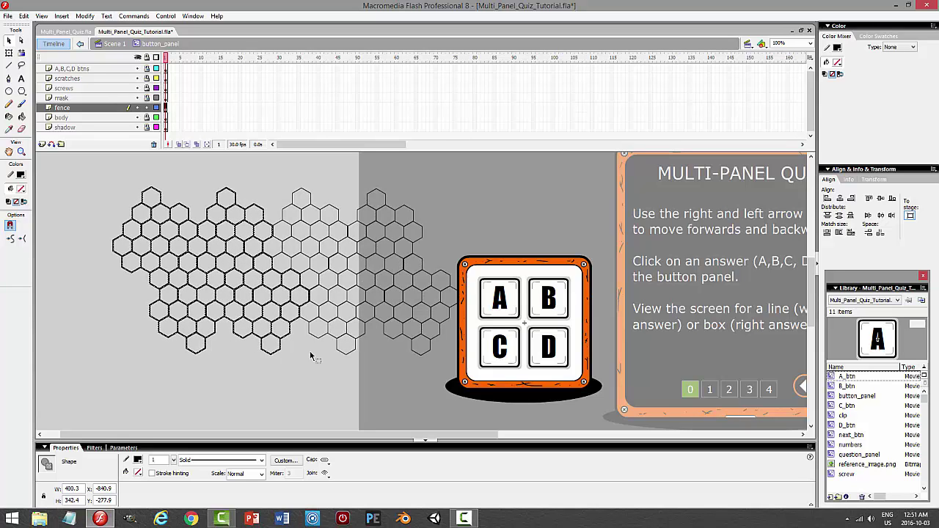
{"action": "key", "text": "Right"}
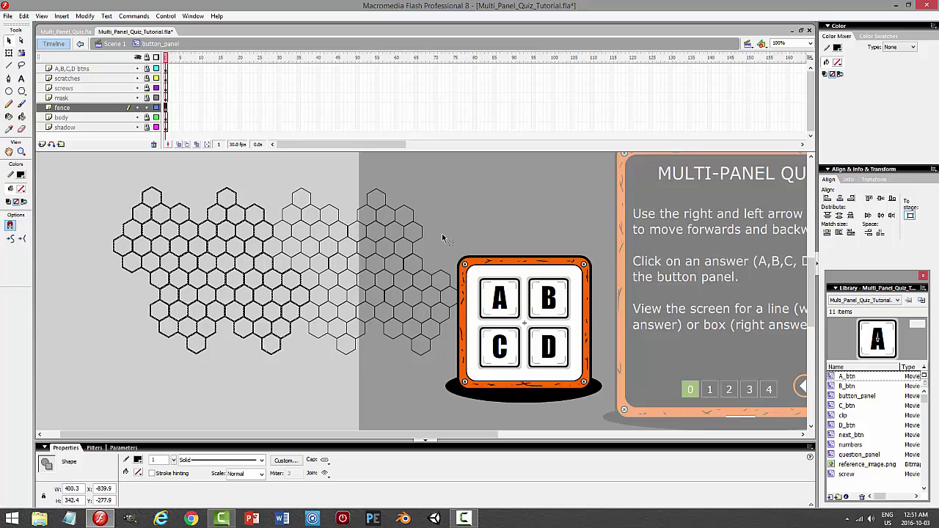
{"action": "left_click", "coordinate": [471, 210]}
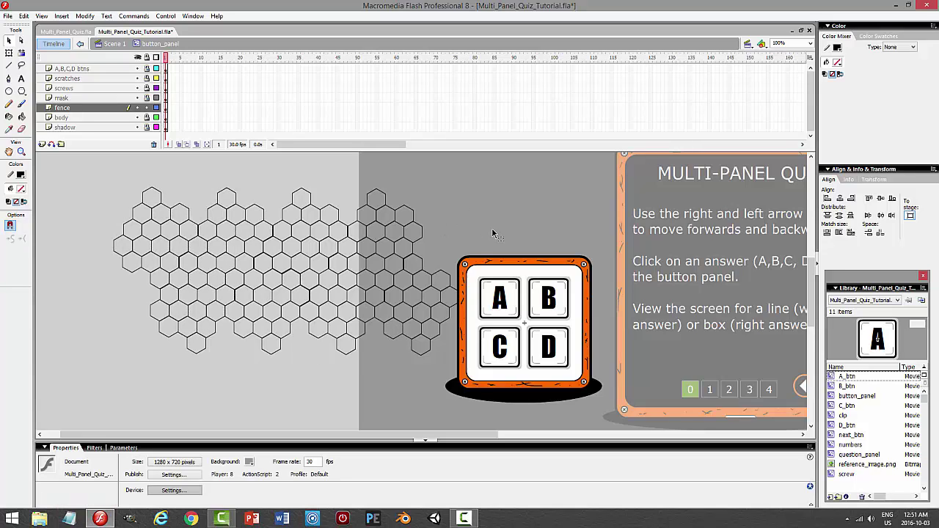
Convert the entire hexagon pattern to a movie clip symbol named fence.
{"action": "left_click_drag", "start_coordinate": [96, 166], "coordinate": [475, 395]}
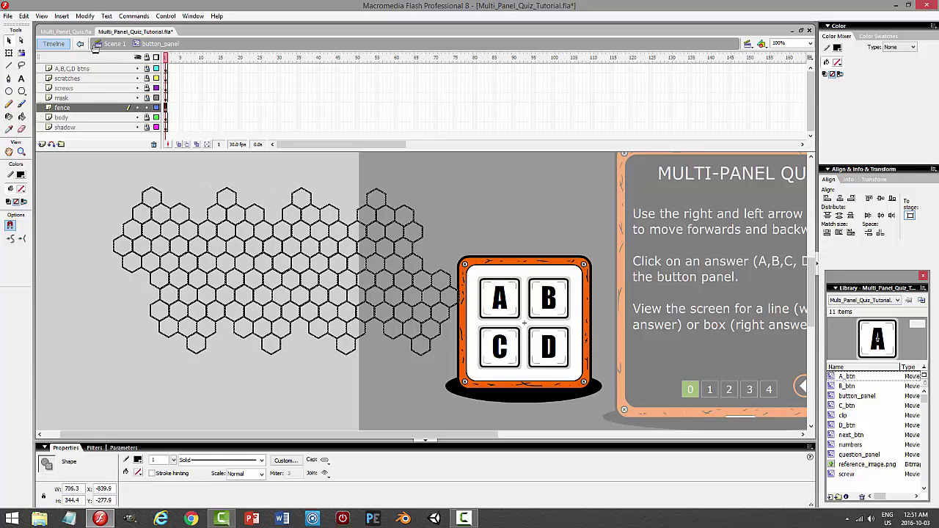
{"action": "left_click", "coordinate": [85, 16]}
{"action": "left_click", "coordinate": [72, 41]}
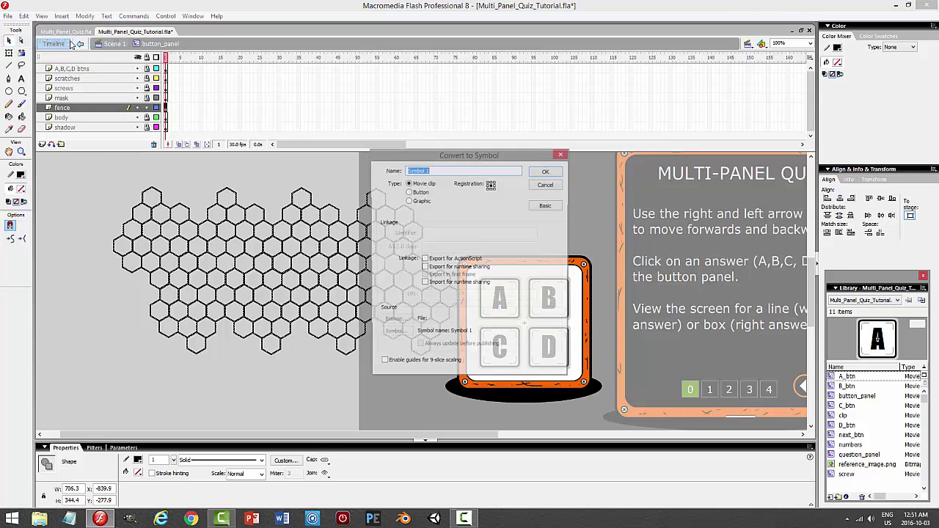
{"action": "type", "text": "fence"}
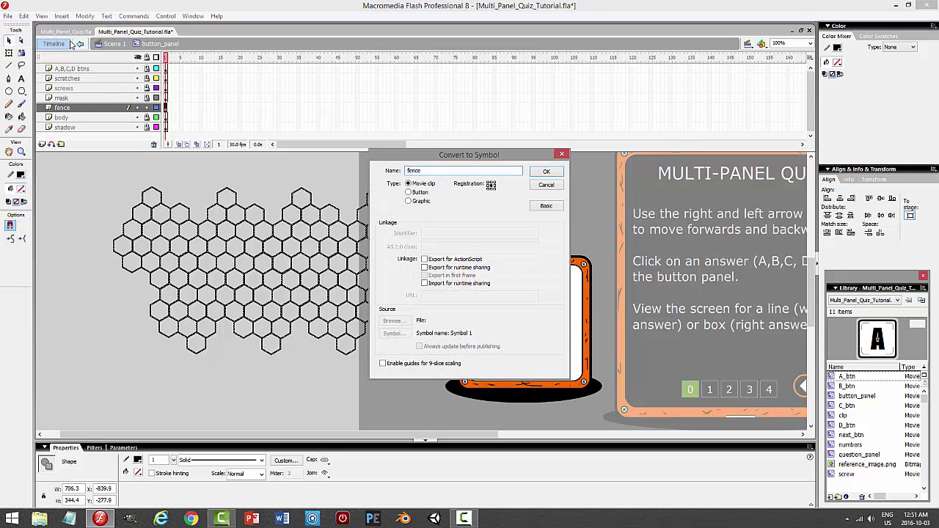
{"action": "key", "text": "Return"}
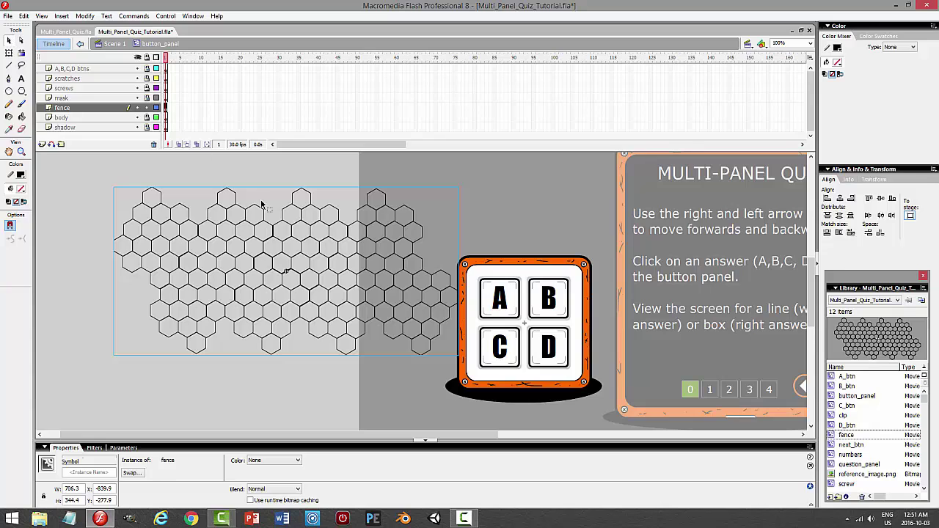
Inside the fence symbol, paste a copy of the hexagon outlines in place on a new layer, keeping Layer 1 locked.
{"action": "double_click", "coordinate": [358, 216]}
{"action": "left_click", "coordinate": [23, 15]}
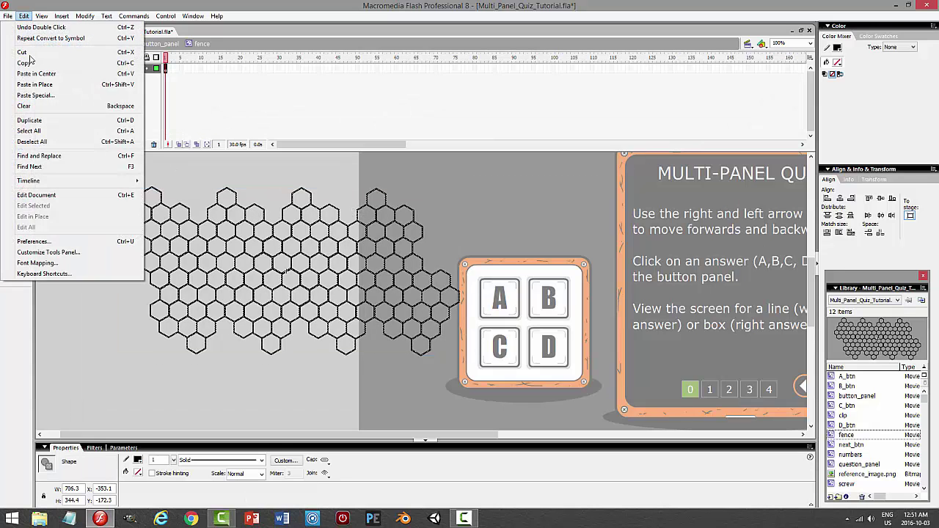
{"action": "key", "text": "Escape"}
{"action": "left_click", "coordinate": [147, 69]}
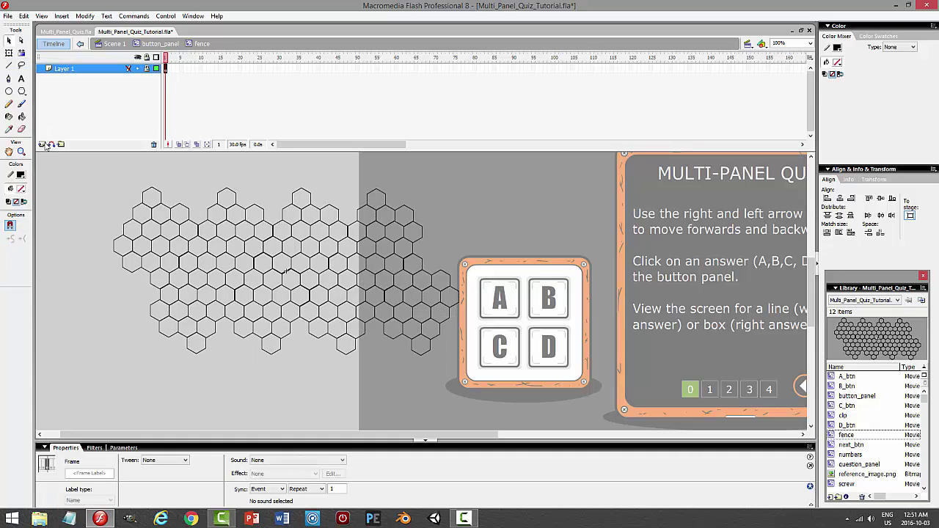
{"action": "left_click", "coordinate": [41, 144]}
{"action": "left_click", "coordinate": [24, 15]}
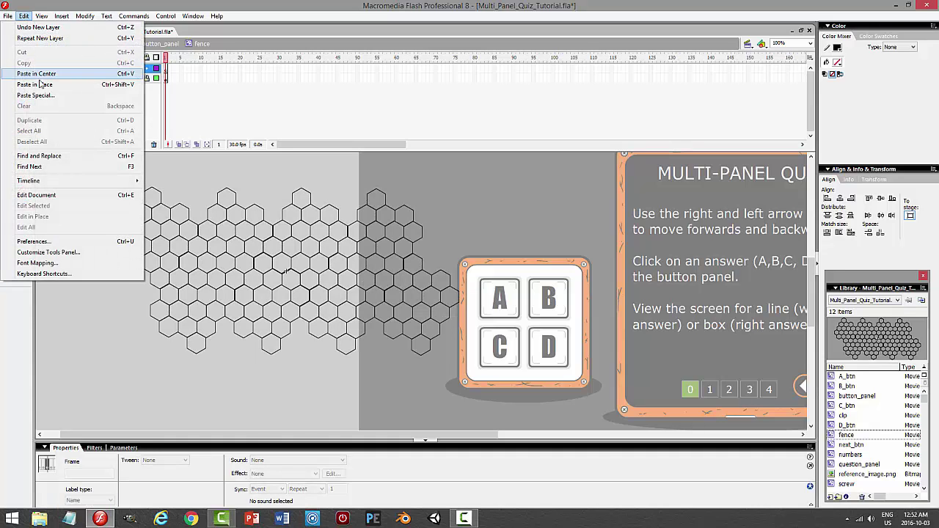
{"action": "left_click", "coordinate": [59, 75]}
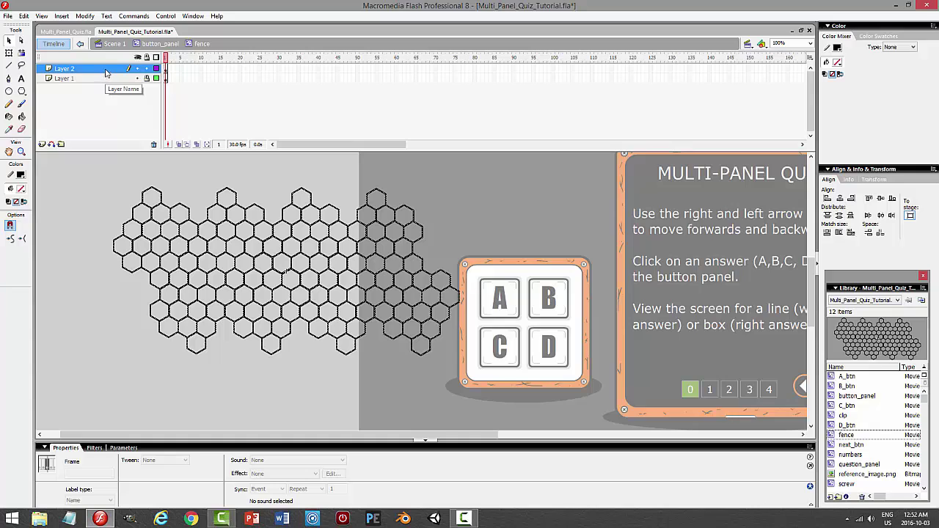
Move Layer 2 beneath Layer 1 and nudge its hexagon copy slightly down and to the right.
{"action": "left_click_drag", "start_coordinate": [84, 74], "coordinate": [82, 84]}
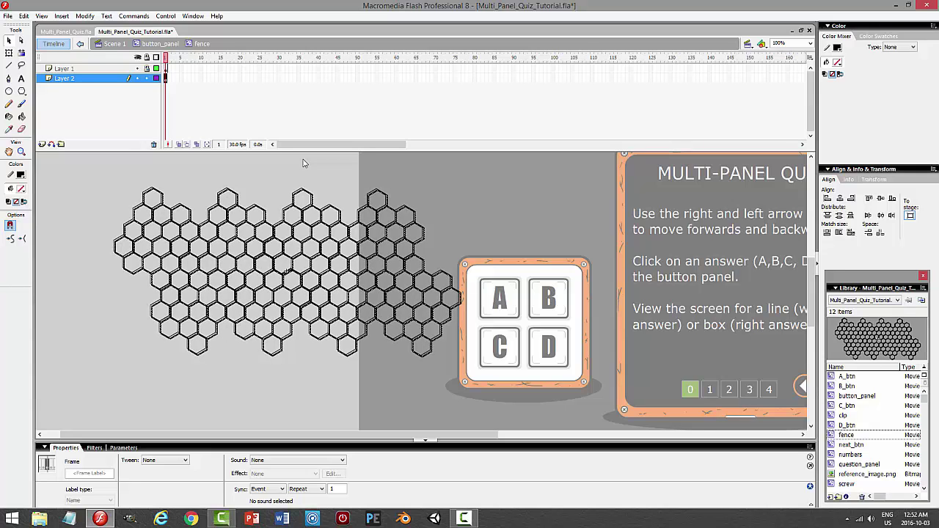
{"action": "left_click", "coordinate": [478, 195]}
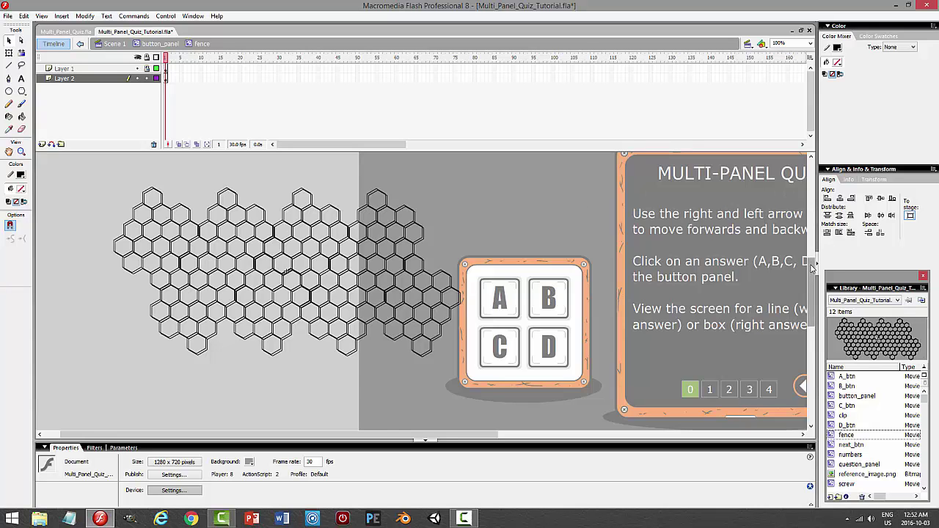
Recolour the hexagon outlines on Layer 2 to #666666 and return to the button_panel symbol.
{"action": "mouse_move", "coordinate": [811, 258]}
{"action": "left_mouse_down"}
{"action": "mouse_move", "coordinate": [814, 198]}
{"action": "mouse_move", "coordinate": [814, 257]}
{"action": "left_mouse_up"}
{"action": "left_click", "coordinate": [117, 79]}
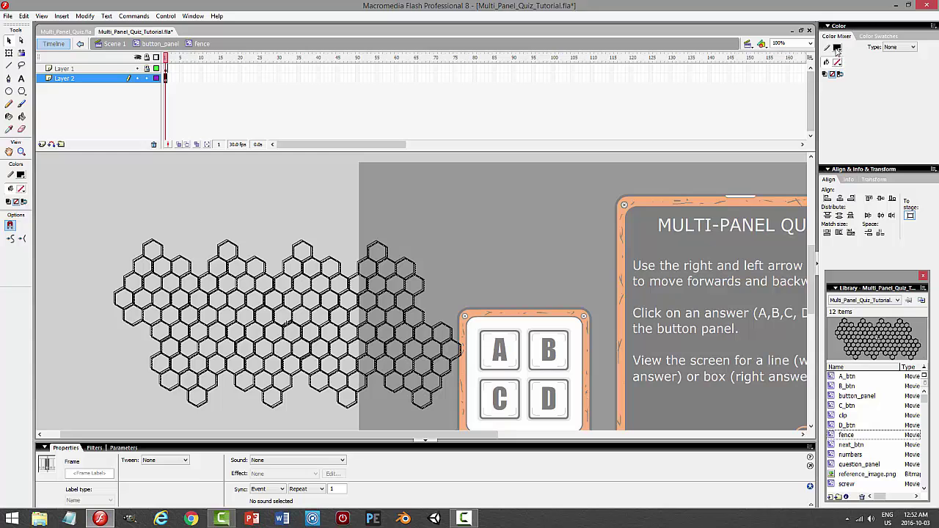
{"action": "left_click", "coordinate": [838, 63]}
{"action": "left_click", "coordinate": [803, 80]}
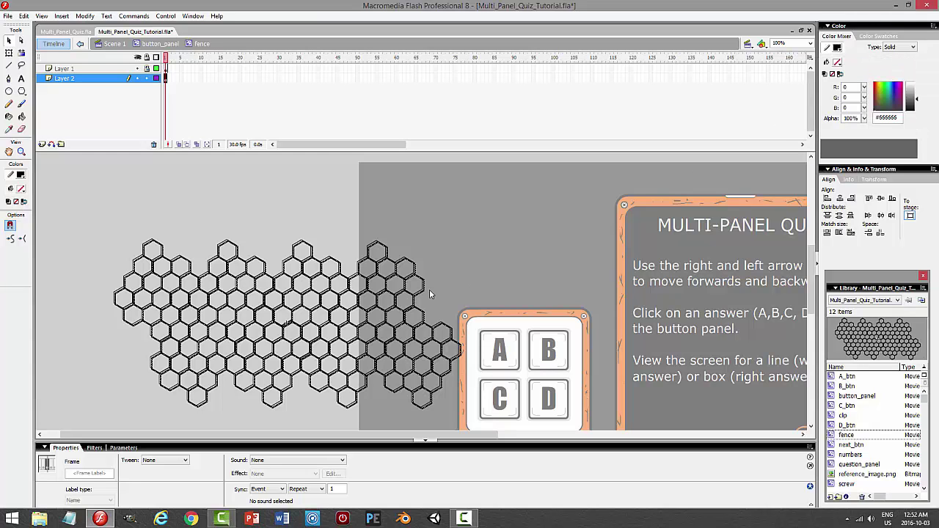
{"action": "left_click", "coordinate": [353, 199]}
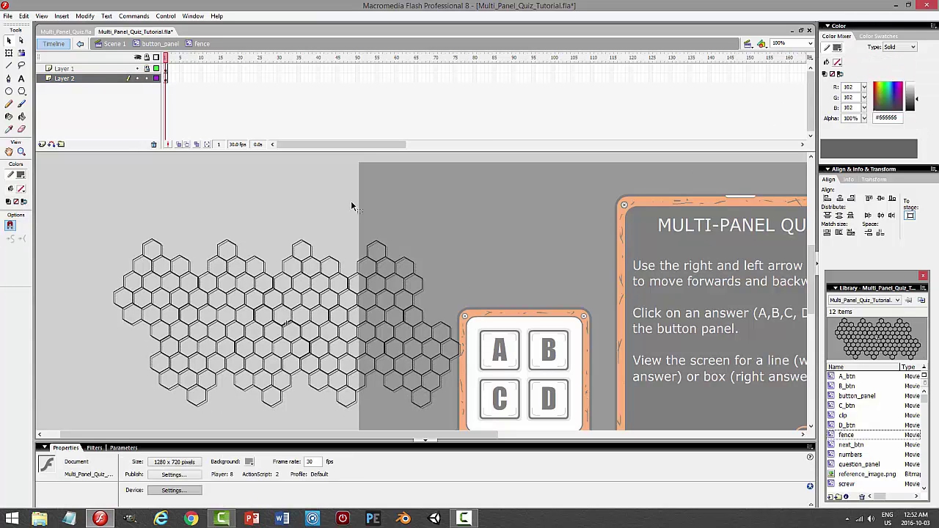
{"action": "scroll", "coordinate": [474, 237], "scroll_direction": "down", "scroll_amount": 2}
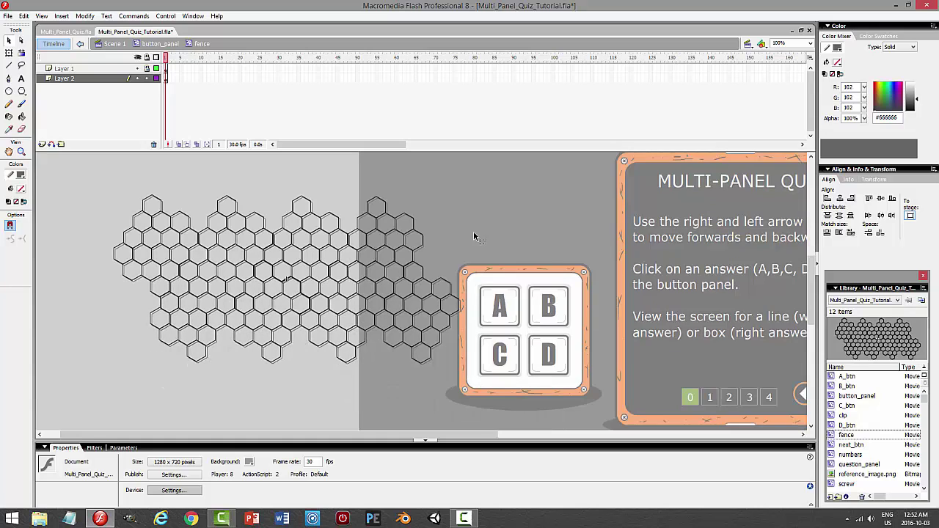
{"action": "left_click", "coordinate": [157, 44]}
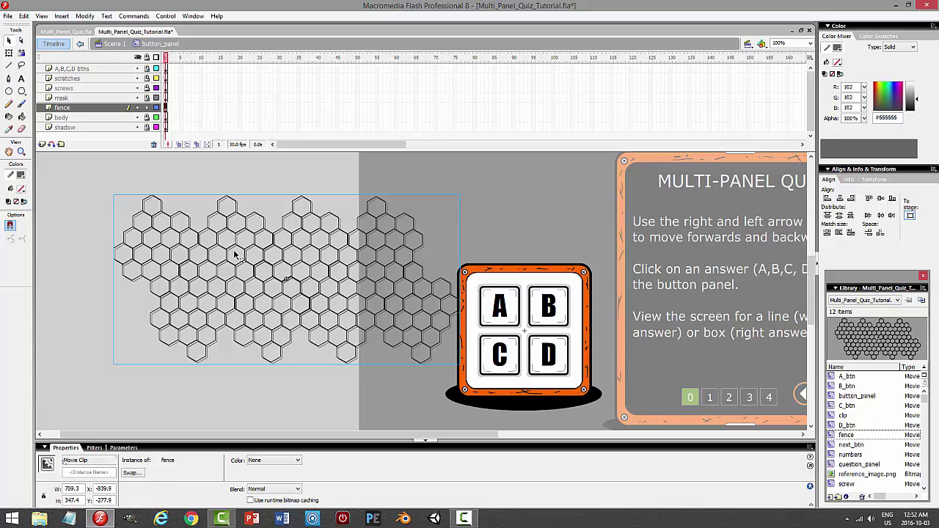
Place the fence over the button panel and scale it proportionally down to about 630 by 308 pixels.
{"action": "left_click_drag", "start_coordinate": [242, 251], "coordinate": [440, 297]}
{"action": "key", "text": "ctrl+z"}
{"action": "key", "text": "ctrl+y"}
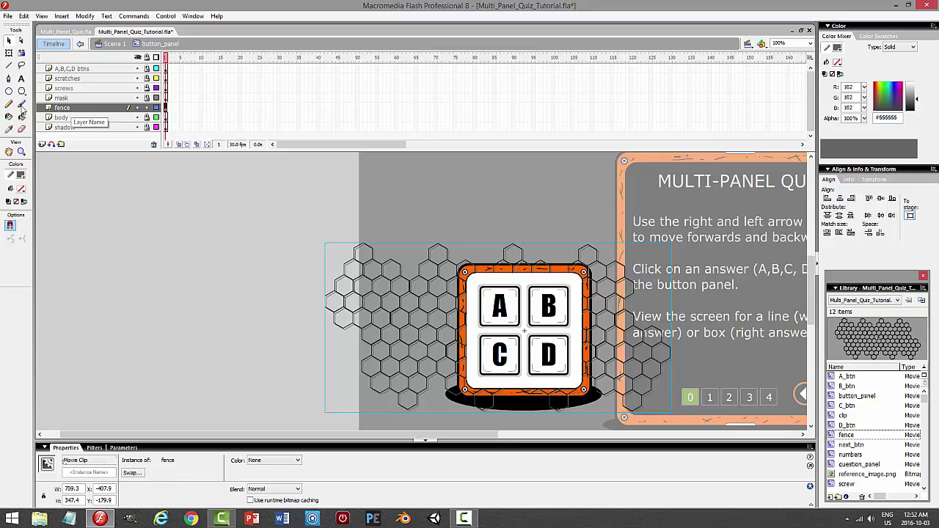
{"action": "left_click", "coordinate": [9, 53]}
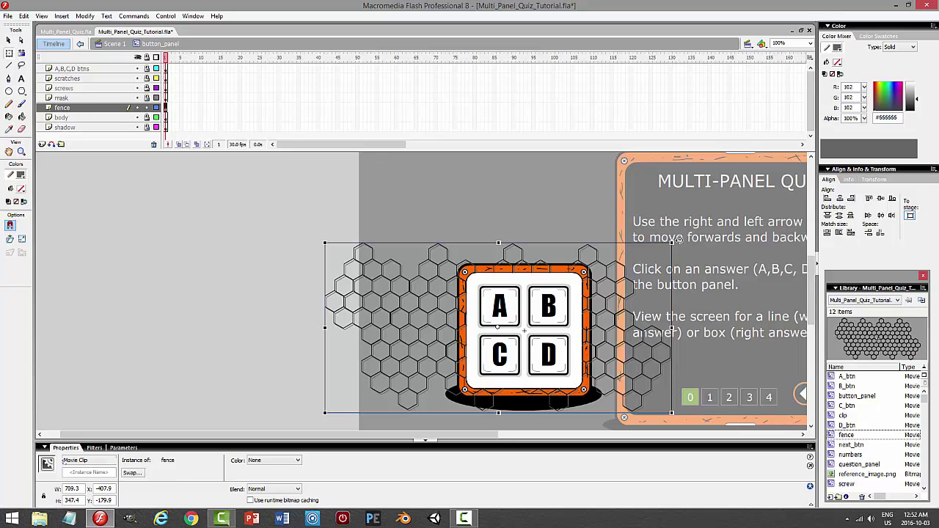
{"action": "left_click_drag", "start_coordinate": [669, 243], "coordinate": [632, 262]}
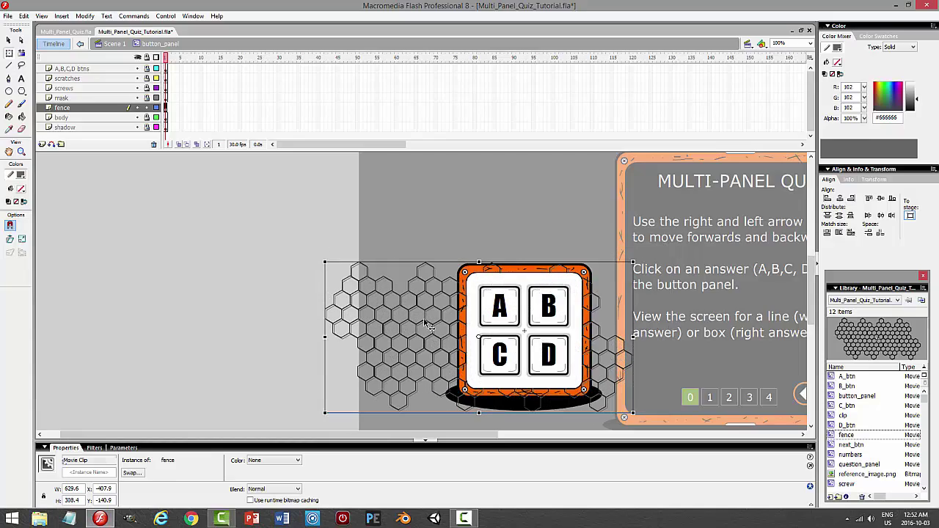
{"action": "left_click_drag", "start_coordinate": [425, 319], "coordinate": [473, 309]}
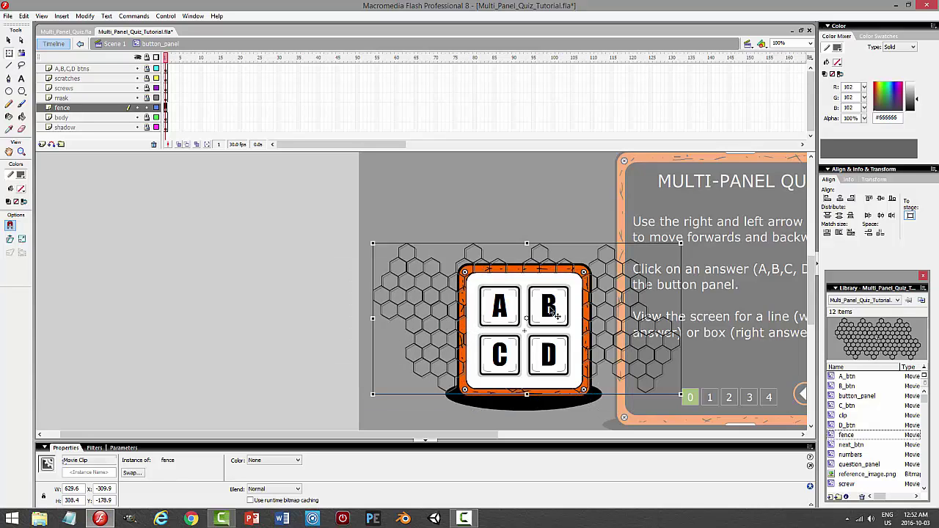
Hide the mask layer temporarily to fine-tune the fence's position behind the buttons, and lock the fence layer.
{"action": "left_click", "coordinate": [111, 110]}
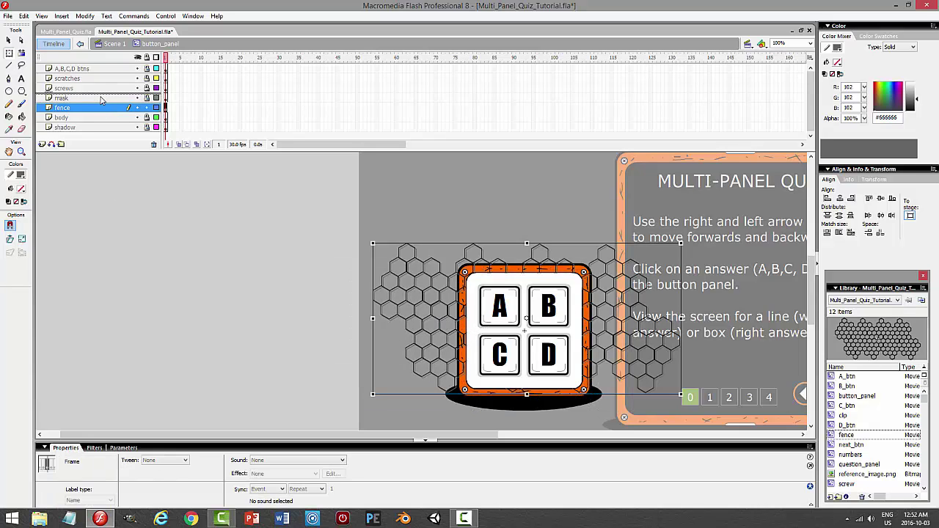
{"action": "left_click", "coordinate": [136, 98]}
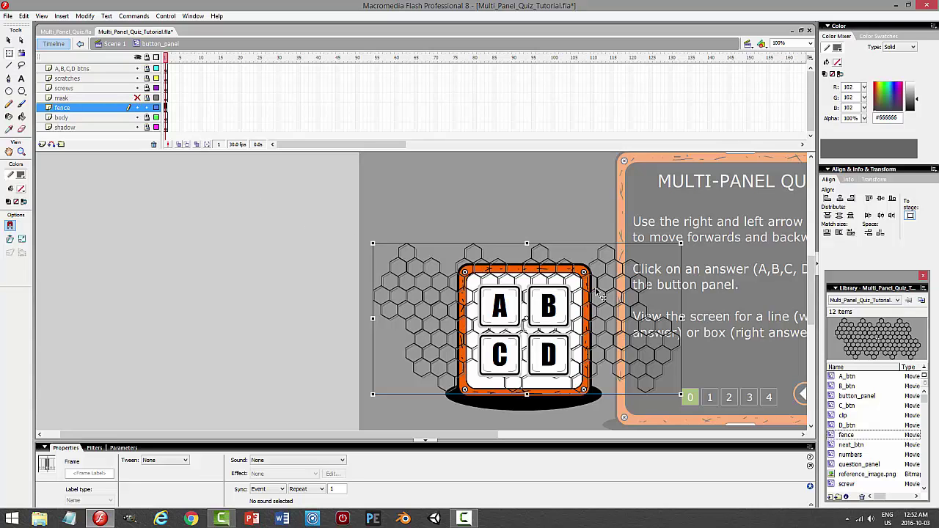
{"action": "left_click_drag", "start_coordinate": [598, 294], "coordinate": [591, 296]}
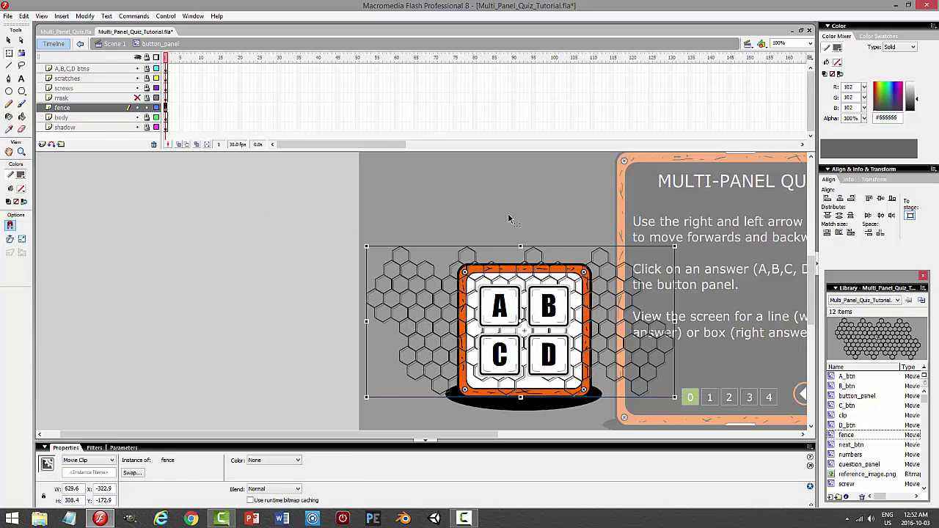
{"action": "left_click", "coordinate": [508, 219]}
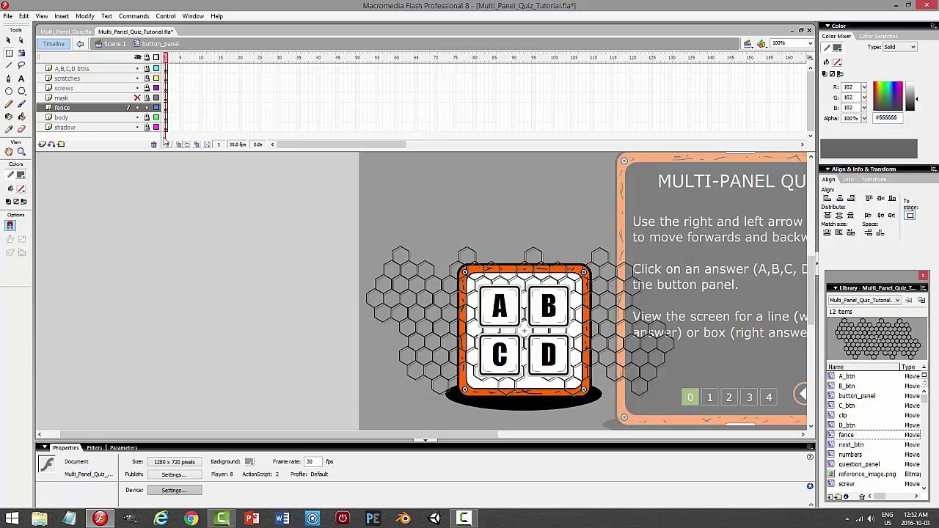
{"action": "left_click", "coordinate": [146, 109]}
{"action": "left_click", "coordinate": [135, 108]}
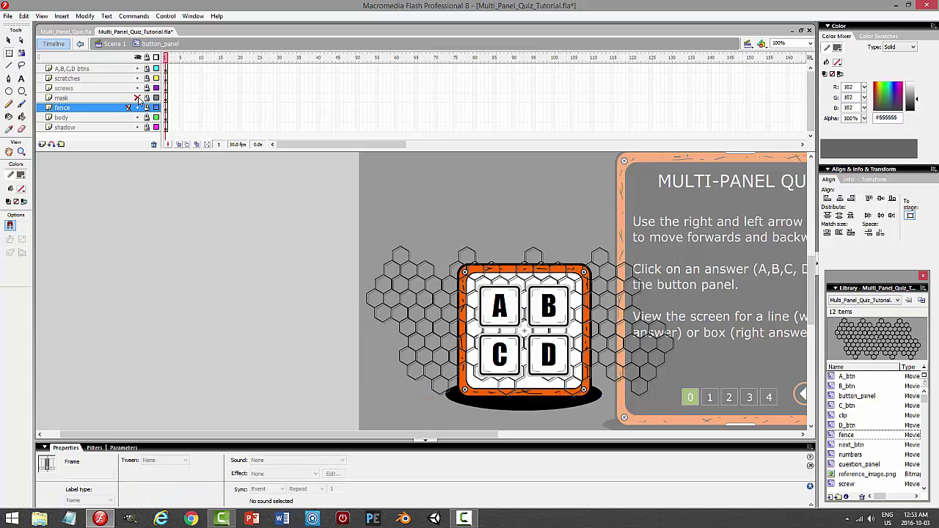
Turn the mask layer into a mask for the fence layer.
{"action": "left_click", "coordinate": [103, 99]}
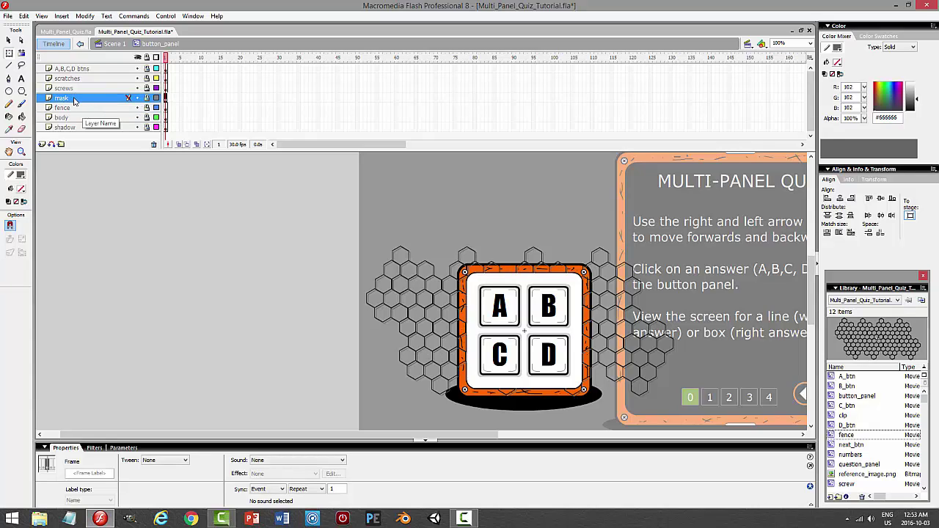
{"action": "right_click", "coordinate": [74, 100]}
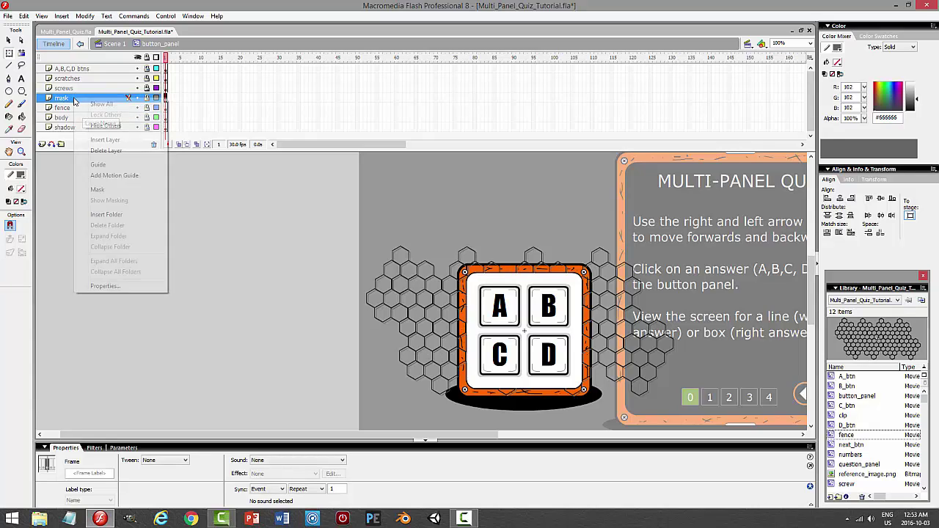
{"action": "left_click", "coordinate": [103, 191]}
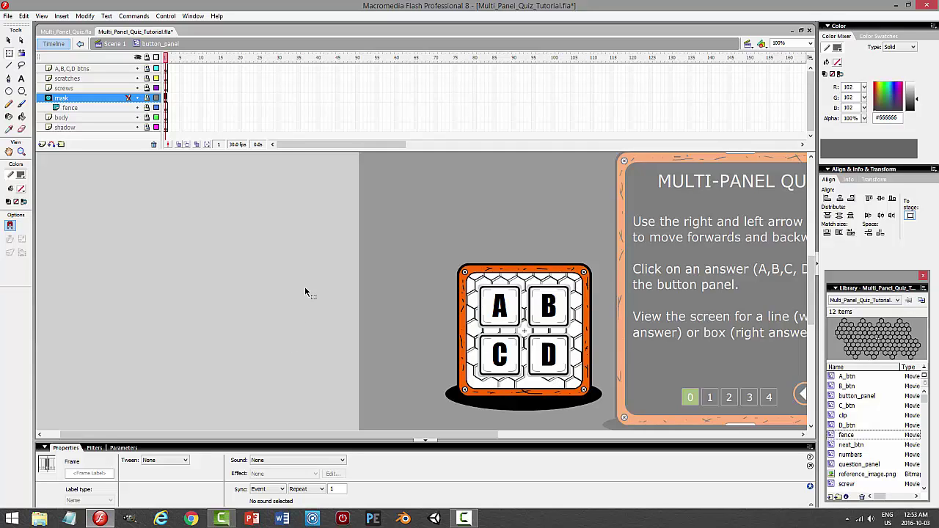
Test the movie to check the masked fence, and compare the panel with the finished Multi_Panel_Quiz.fla.
{"action": "key", "text": "ctrl+Return"}
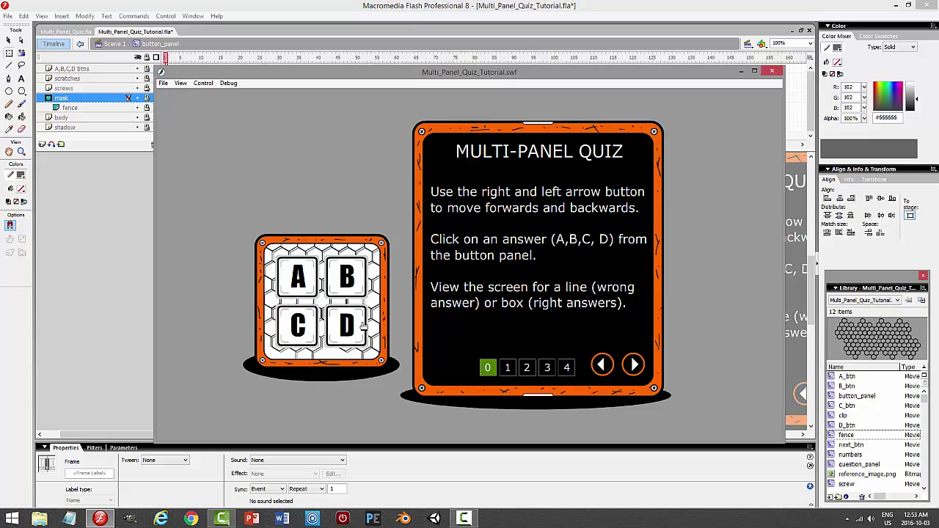
{"action": "left_click", "coordinate": [771, 71]}
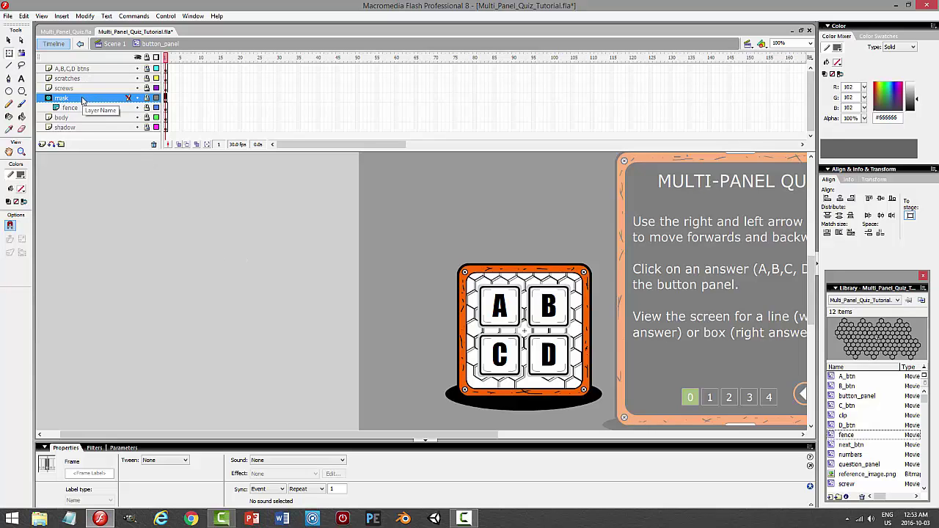
{"action": "left_click", "coordinate": [70, 33]}
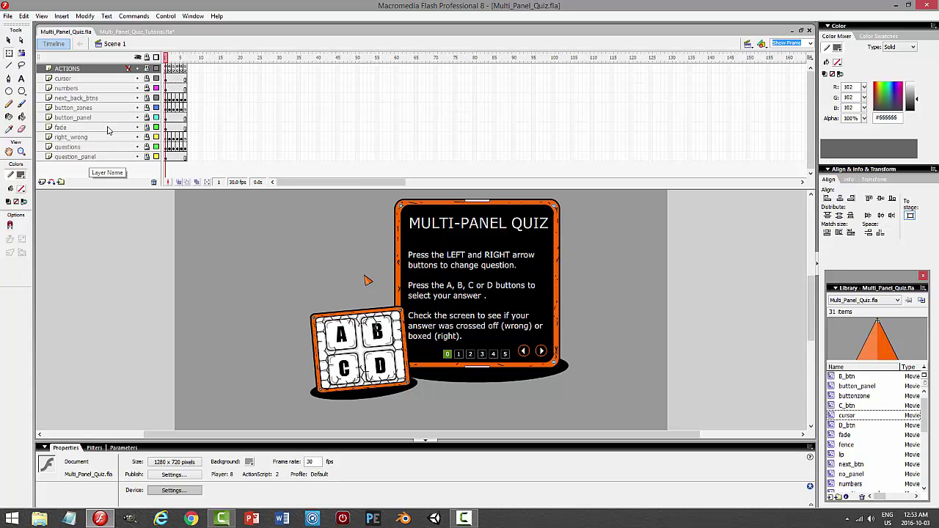
{"action": "left_click", "coordinate": [132, 32]}
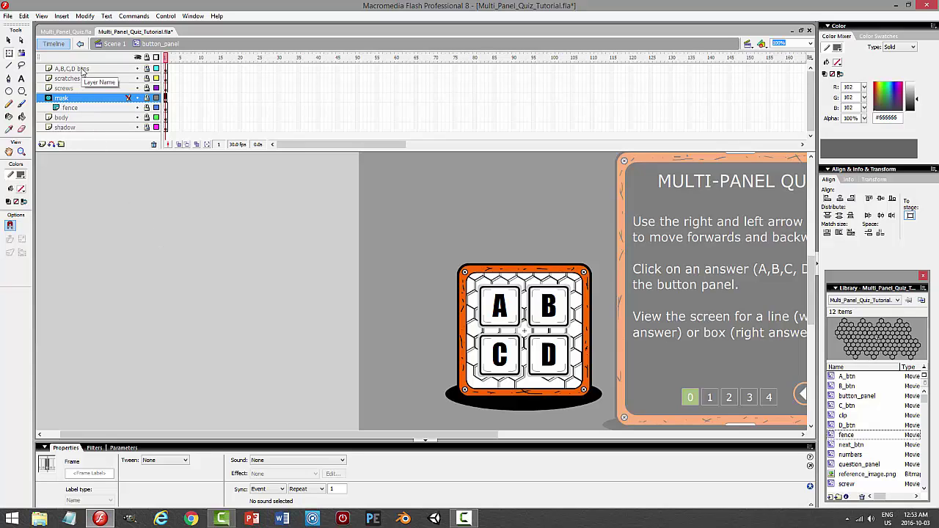
Move the A,B,C,D btns layer below the fence layer and above the body layer.
{"action": "left_click_drag", "start_coordinate": [82, 70], "coordinate": [38, 115]}
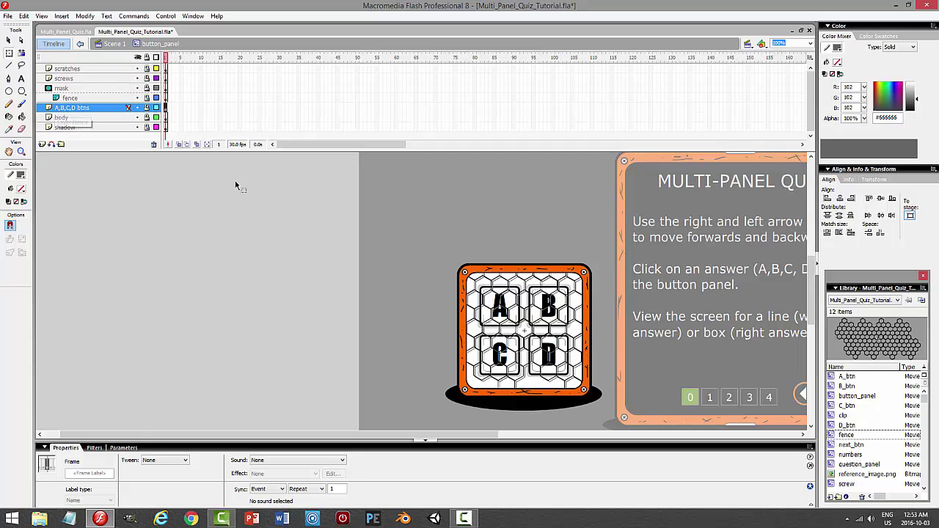
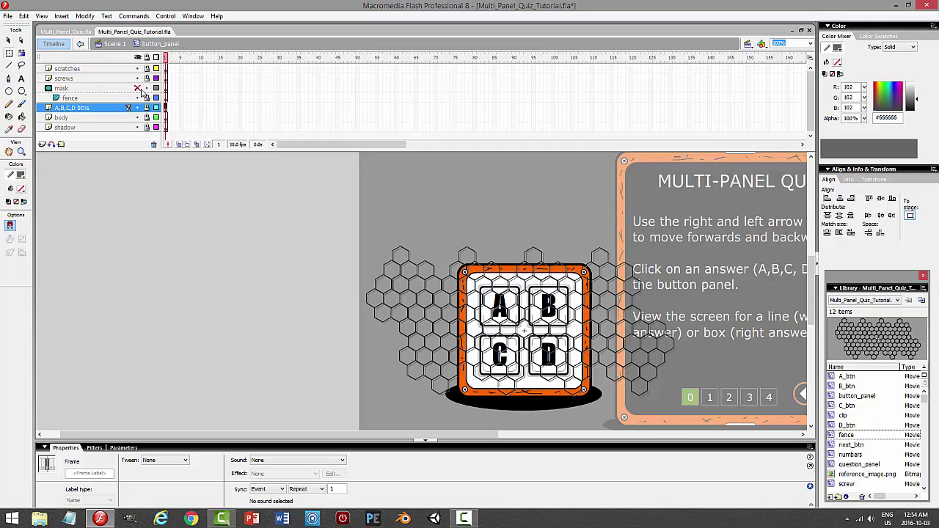
Set the Eraser to a smaller round tip with the mask layer unlocked, and lock the mask layer again.
{"action": "key", "text": "Delete"}
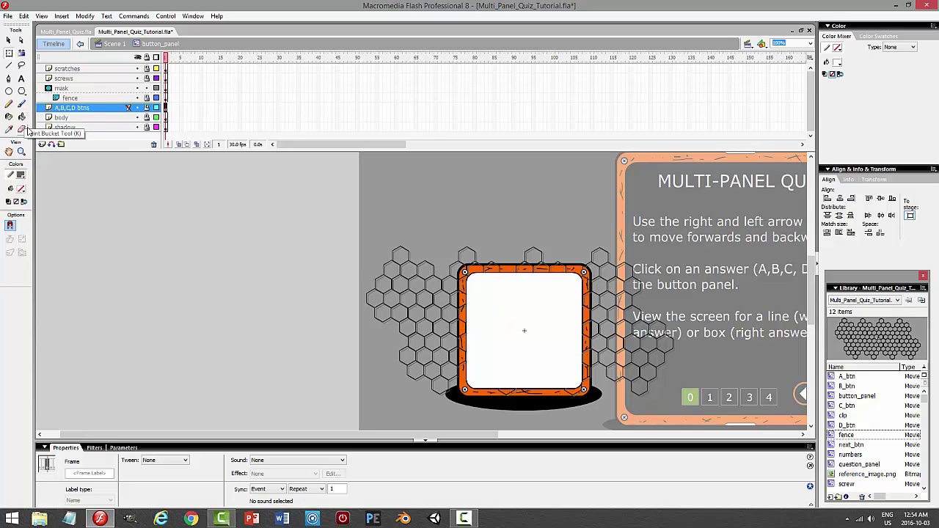
{"action": "left_click", "coordinate": [119, 89]}
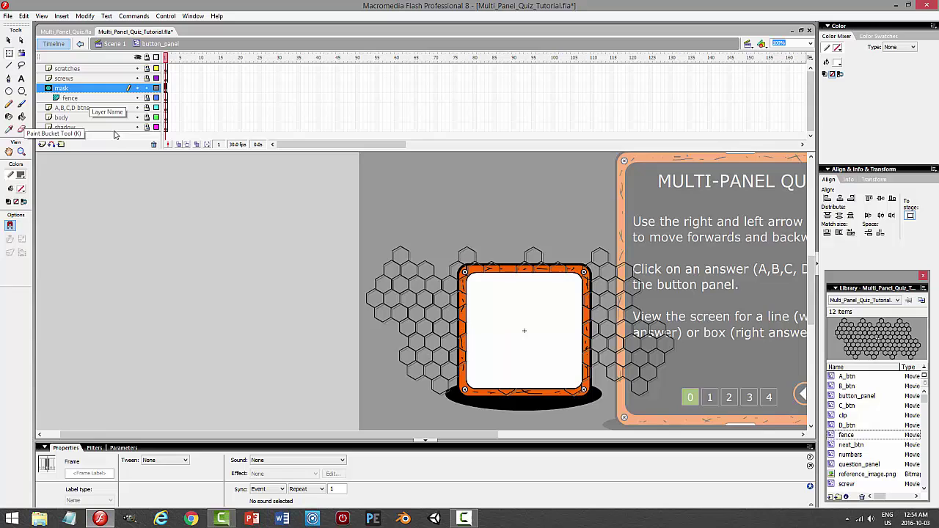
{"action": "left_click", "coordinate": [117, 204]}
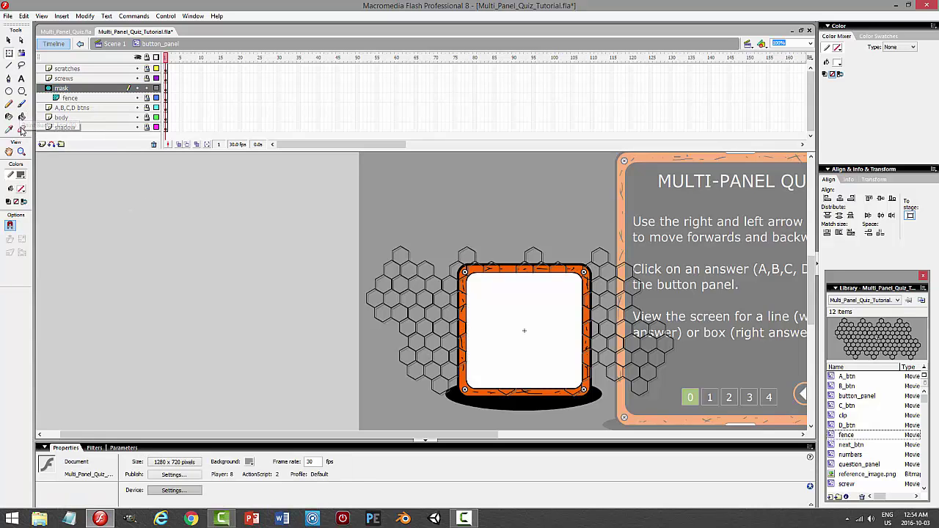
{"action": "left_click", "coordinate": [22, 103]}
{"action": "left_click", "coordinate": [24, 240]}
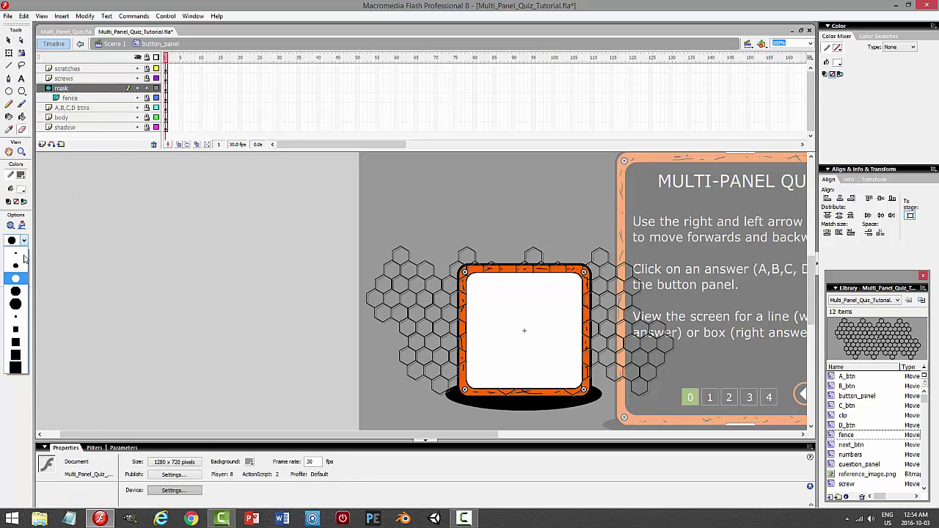
{"action": "left_click", "coordinate": [15, 266]}
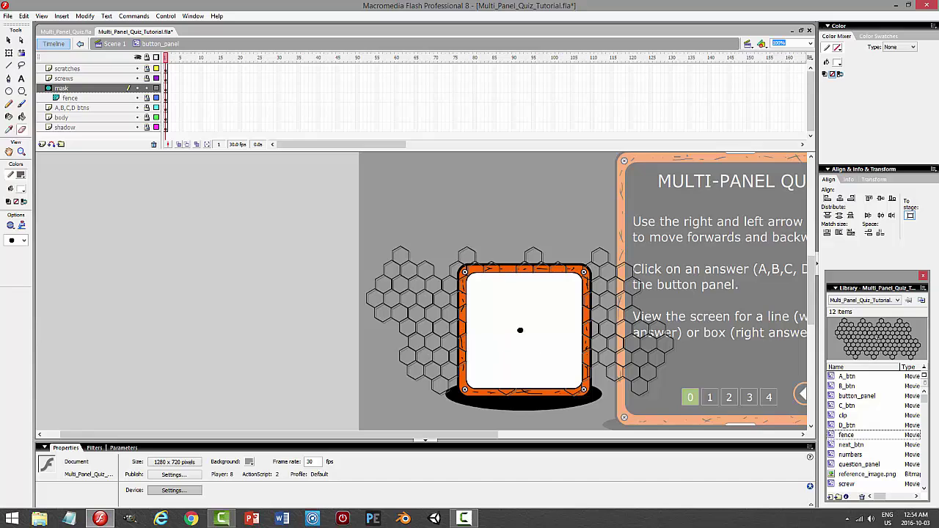
{"action": "left_click", "coordinate": [146, 88]}
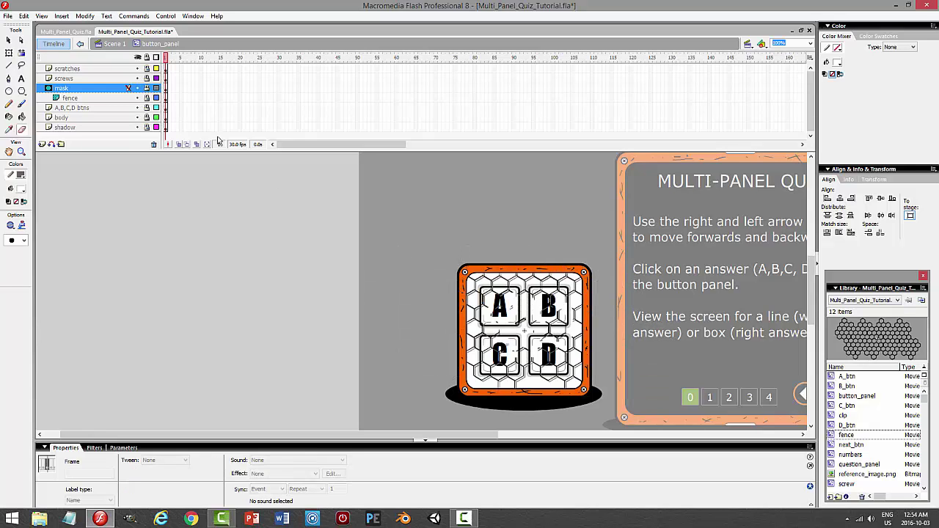
Erase the unlocked mask over the A, B, C and D letters using a larger round Eraser tip, and relock the mask layer.
{"action": "left_click", "coordinate": [811, 45]}
{"action": "left_click", "coordinate": [788, 89]}
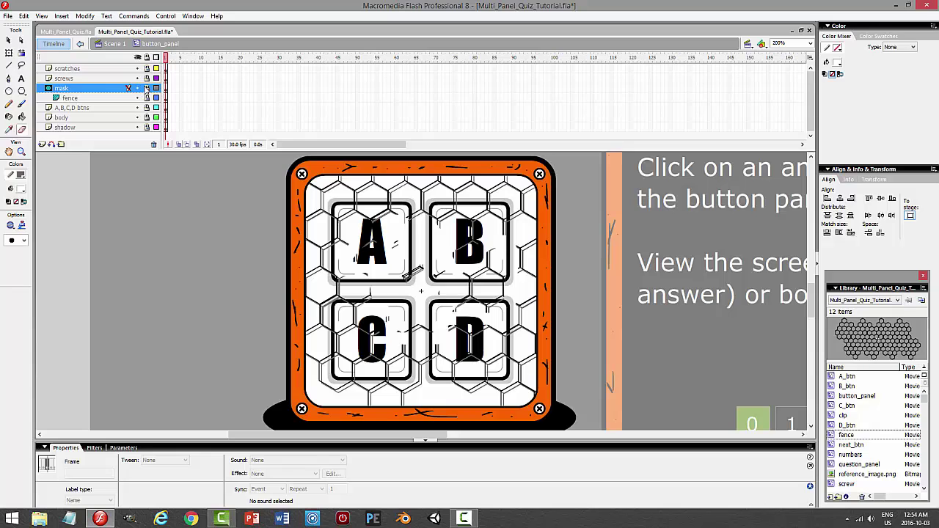
{"action": "left_click", "coordinate": [147, 88]}
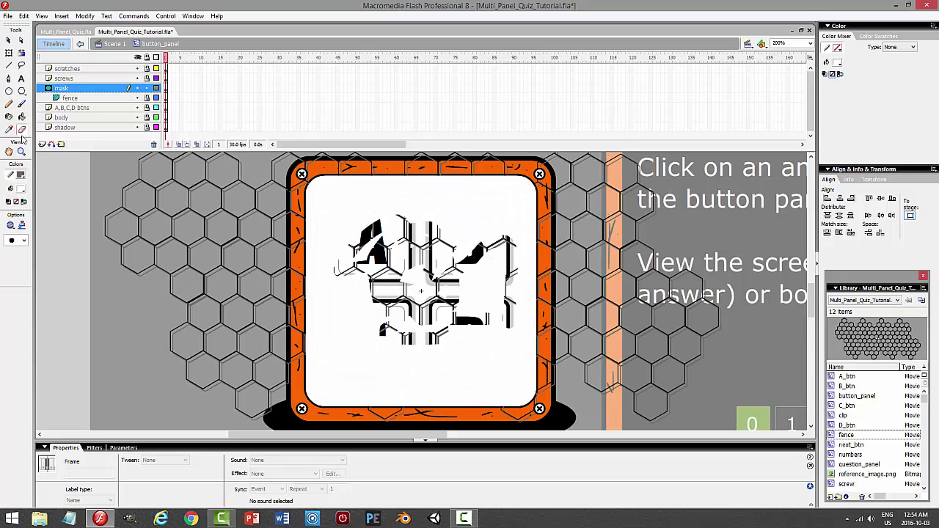
{"action": "left_click", "coordinate": [24, 240]}
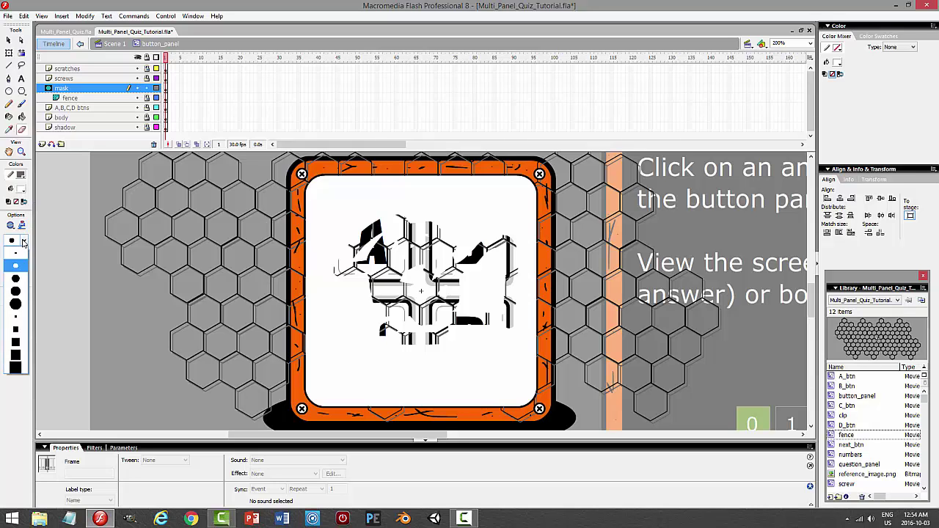
{"action": "left_click", "coordinate": [14, 279]}
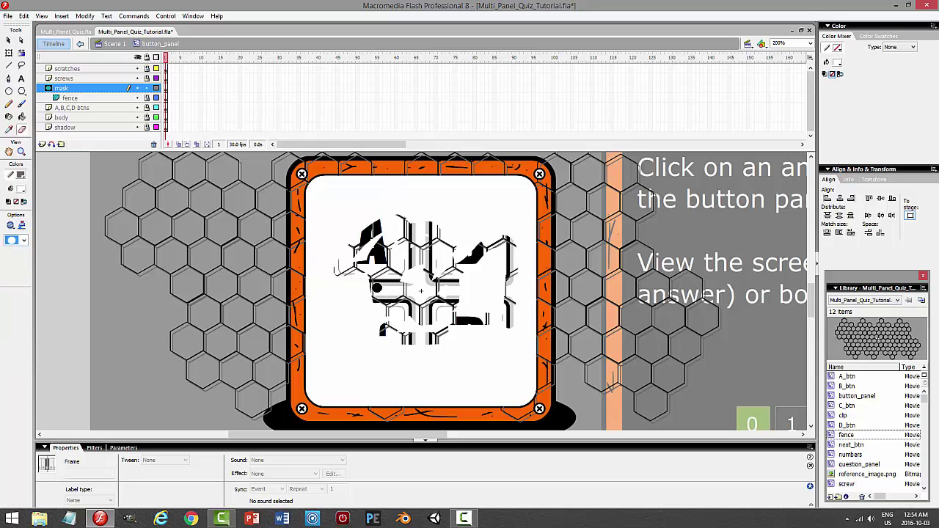
{"action": "left_click", "coordinate": [372, 286]}
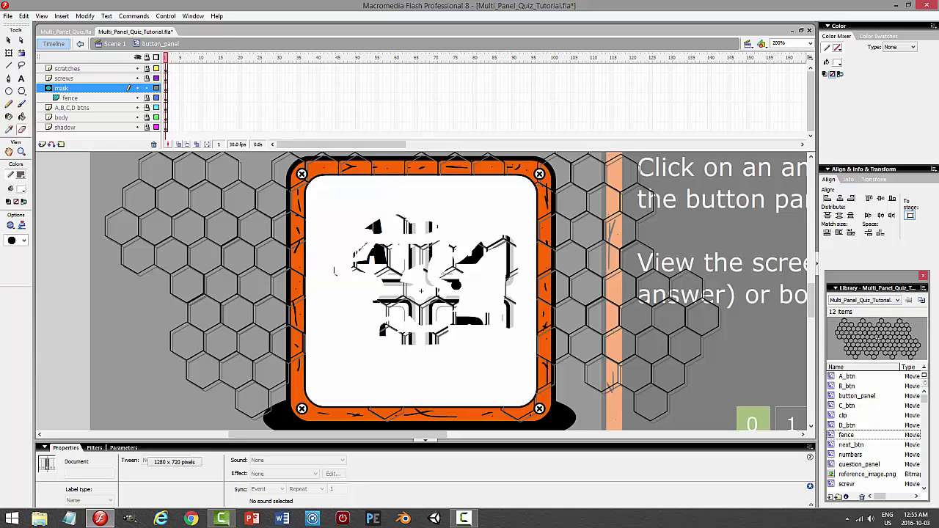
{"action": "left_click", "coordinate": [456, 288]}
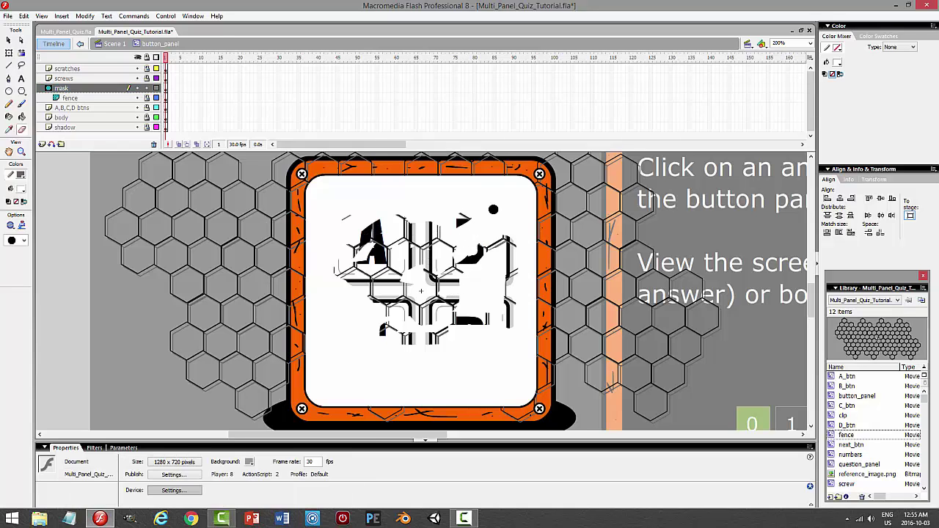
{"action": "mouse_move", "coordinate": [494, 209]}
{"action": "left_mouse_down"}
{"action": "mouse_move", "coordinate": [509, 256]}
{"action": "mouse_move", "coordinate": [478, 327]}
{"action": "left_mouse_up"}
{"action": "mouse_move", "coordinate": [473, 364]}
{"action": "left_mouse_down"}
{"action": "mouse_move", "coordinate": [452, 324]}
{"action": "mouse_move", "coordinate": [472, 354]}
{"action": "mouse_move", "coordinate": [462, 325]}
{"action": "mouse_move", "coordinate": [443, 357]}
{"action": "mouse_move", "coordinate": [426, 361]}
{"action": "mouse_move", "coordinate": [410, 339]}
{"action": "mouse_move", "coordinate": [363, 368]}
{"action": "mouse_move", "coordinate": [360, 305]}
{"action": "left_mouse_up"}
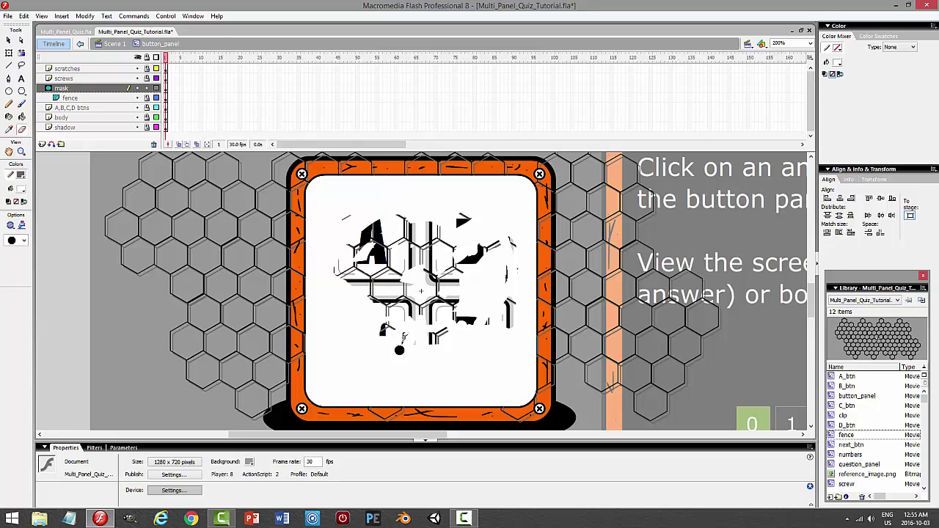
{"action": "key", "text": "ctrl+z"}
{"action": "key", "text": "ctrl+z"}
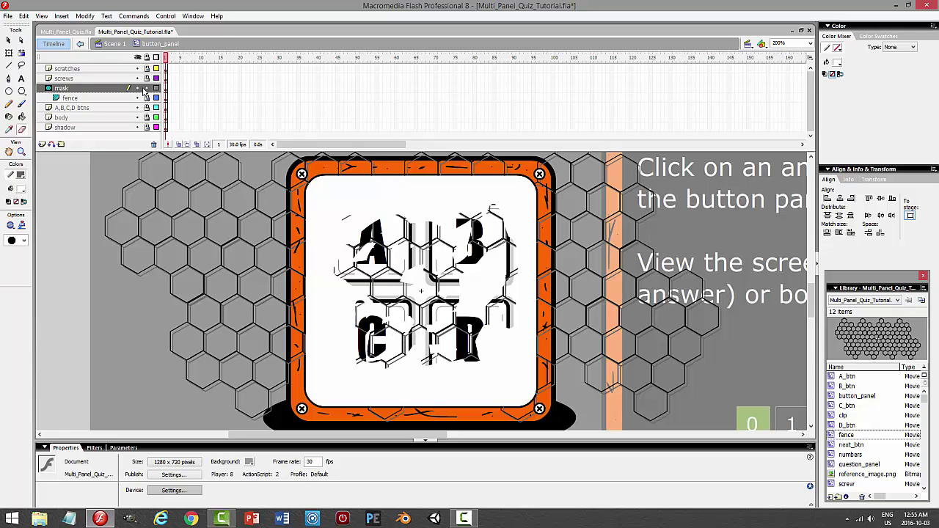
{"action": "left_click", "coordinate": [145, 89]}
Erase the mask around the panel's centre and the inner part of button A, and relock the mask layer.
{"action": "left_click", "coordinate": [147, 88]}
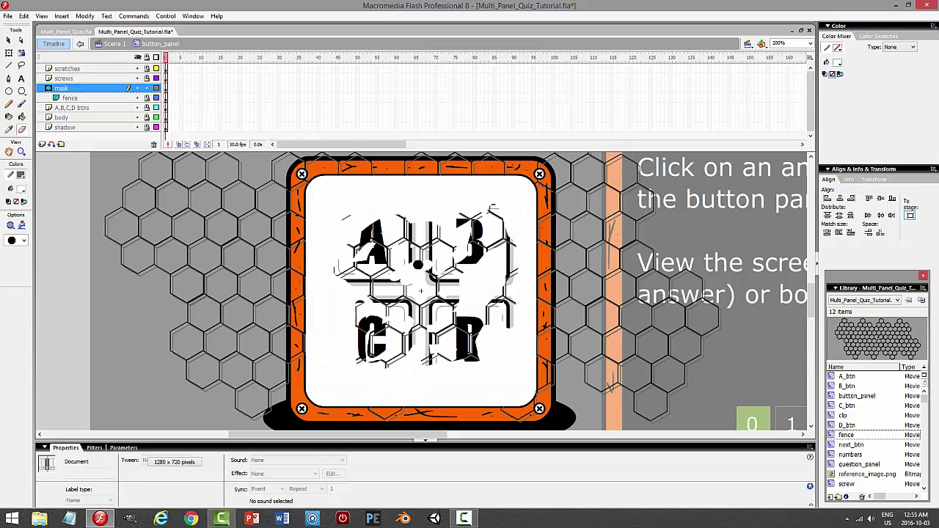
{"action": "left_click", "coordinate": [412, 273]}
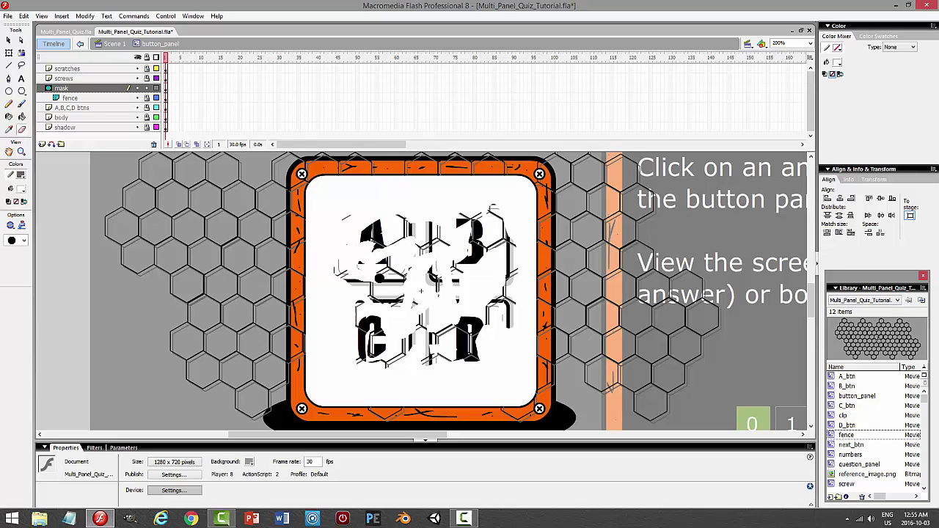
{"action": "left_click", "coordinate": [146, 88]}
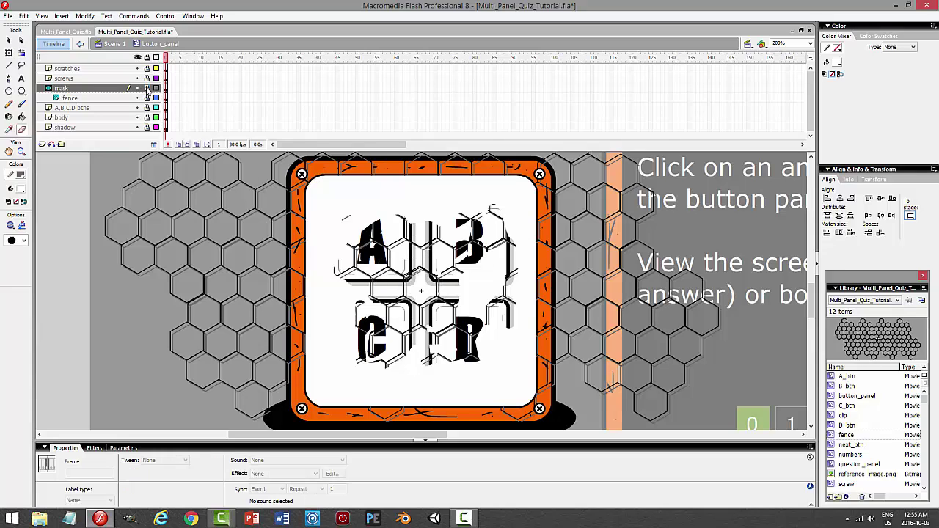
{"action": "left_click", "coordinate": [147, 88]}
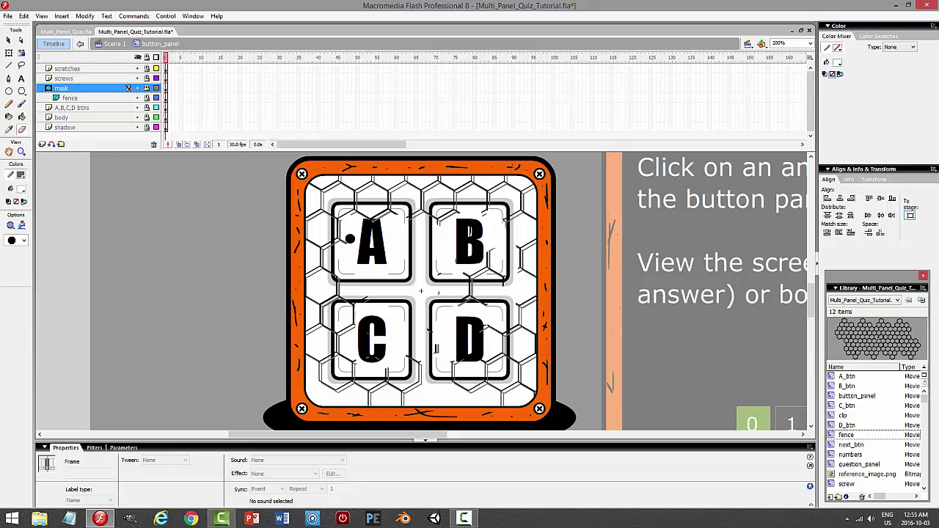
Erase the mask over the stray fence lines along the inner edge of button D, relock the layer, and test the movie.
{"action": "left_click", "coordinate": [147, 88]}
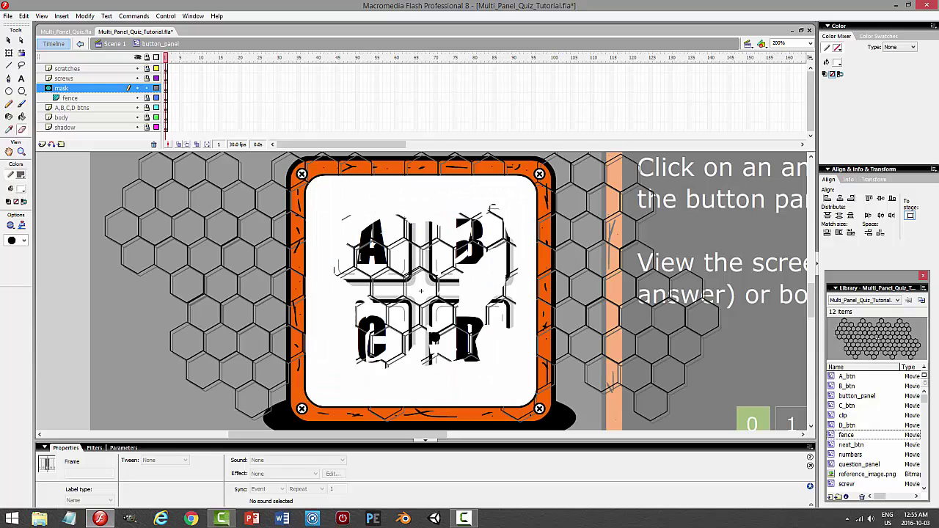
{"action": "left_click", "coordinate": [429, 330]}
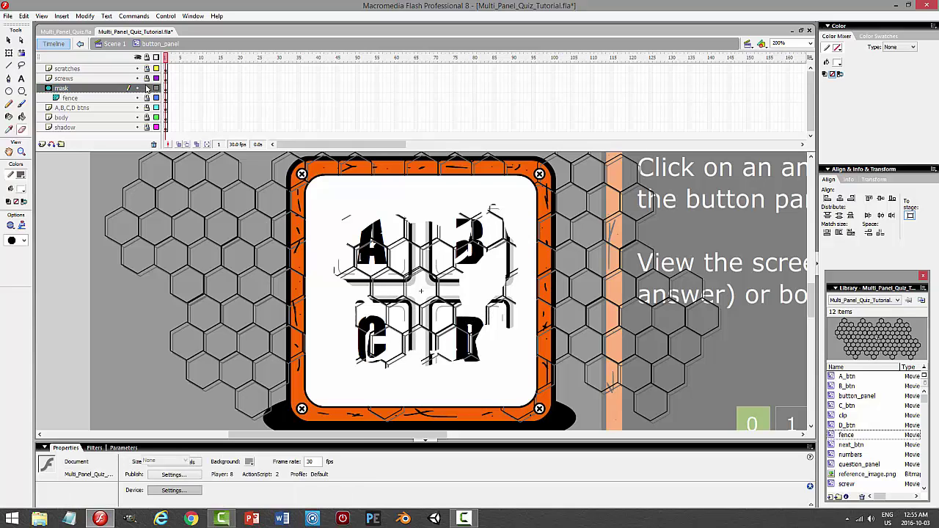
{"action": "left_click", "coordinate": [146, 88]}
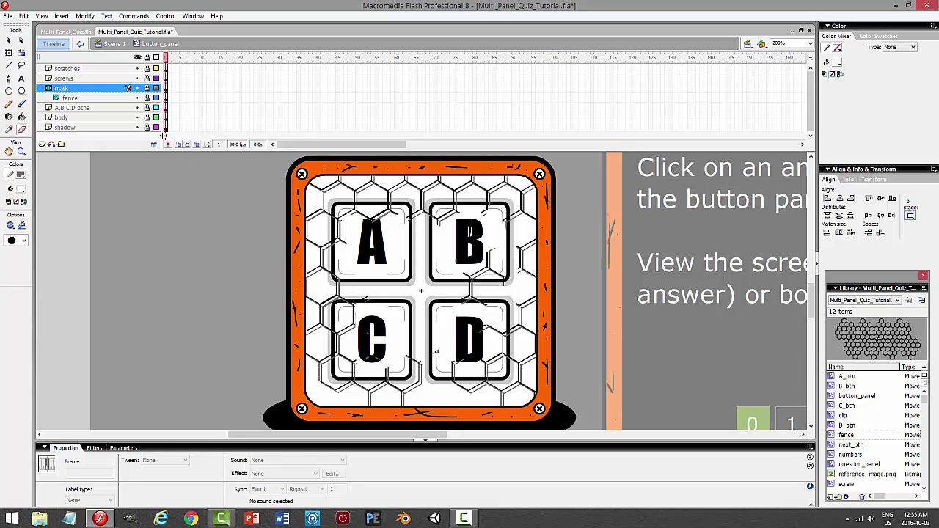
{"action": "left_click", "coordinate": [440, 353]}
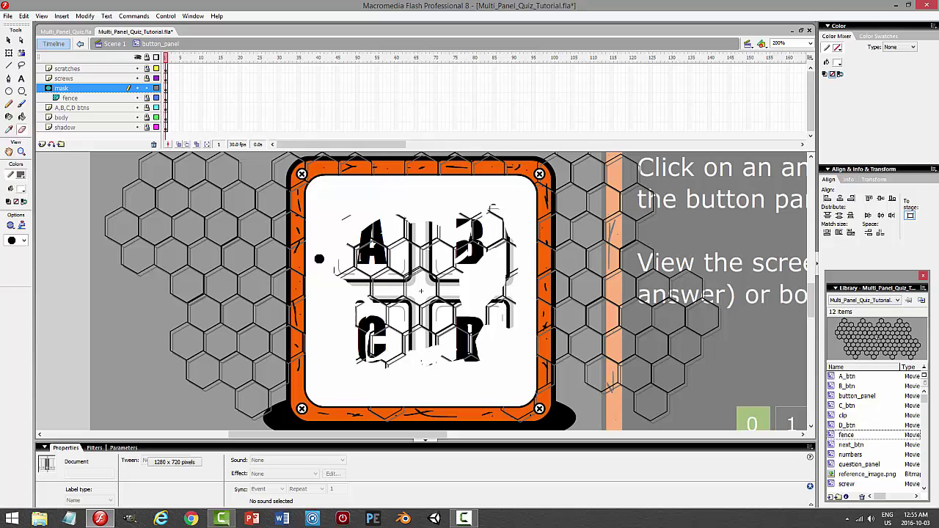
{"action": "left_click", "coordinate": [146, 88]}
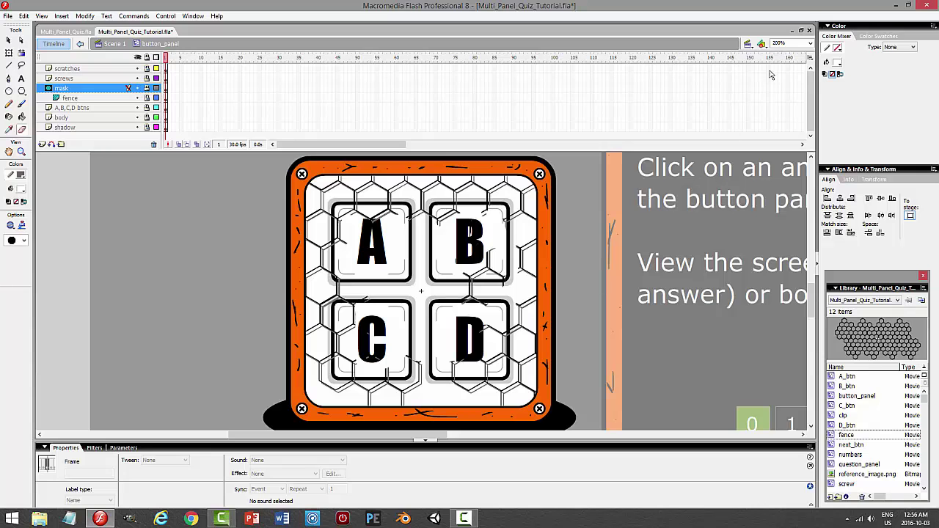
{"action": "key", "text": "ctrl+Return"}
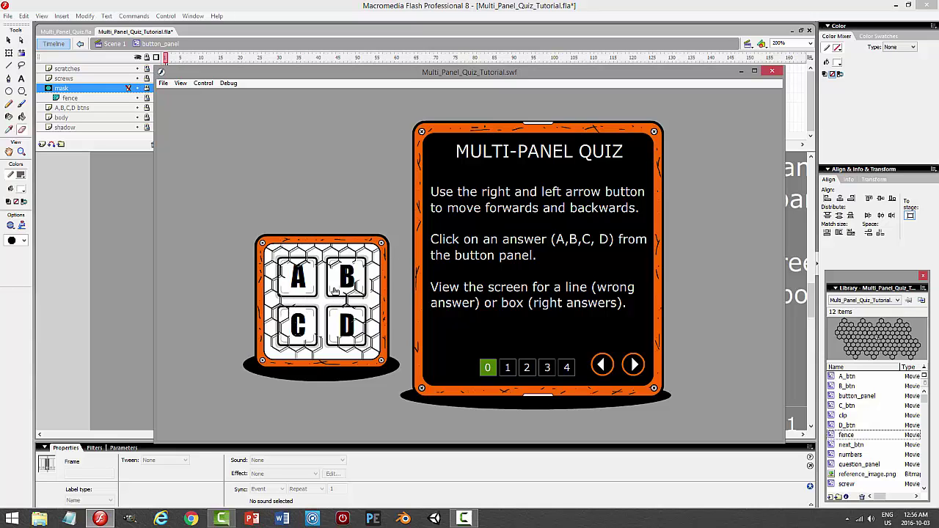
{"action": "left_click", "coordinate": [770, 72]}
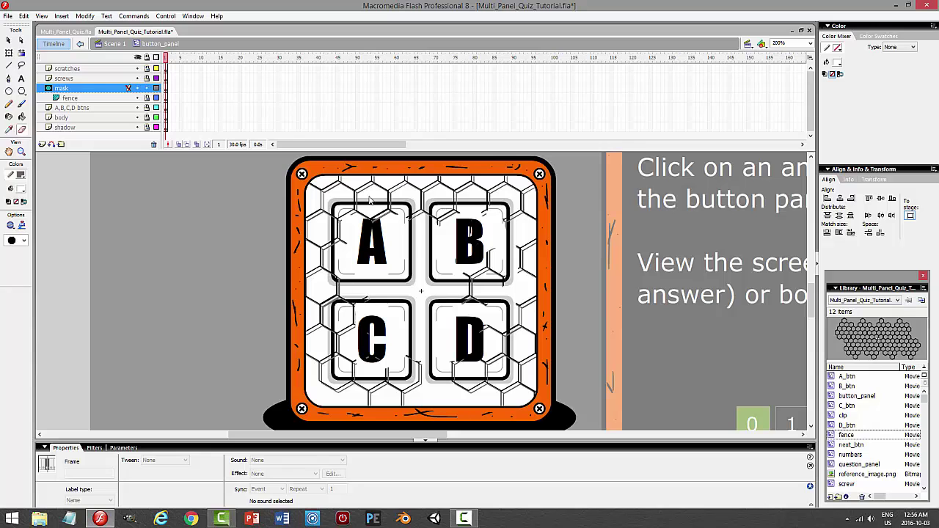
Erase the mask around button C and in the upper gap between A and B, relock the layer, and test the movie.
{"action": "left_click", "coordinate": [359, 323]}
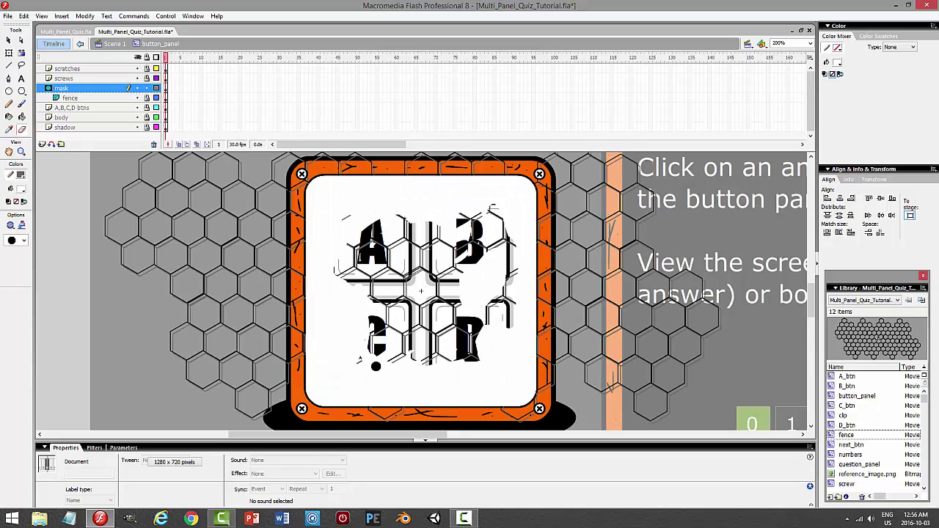
{"action": "left_click", "coordinate": [408, 235]}
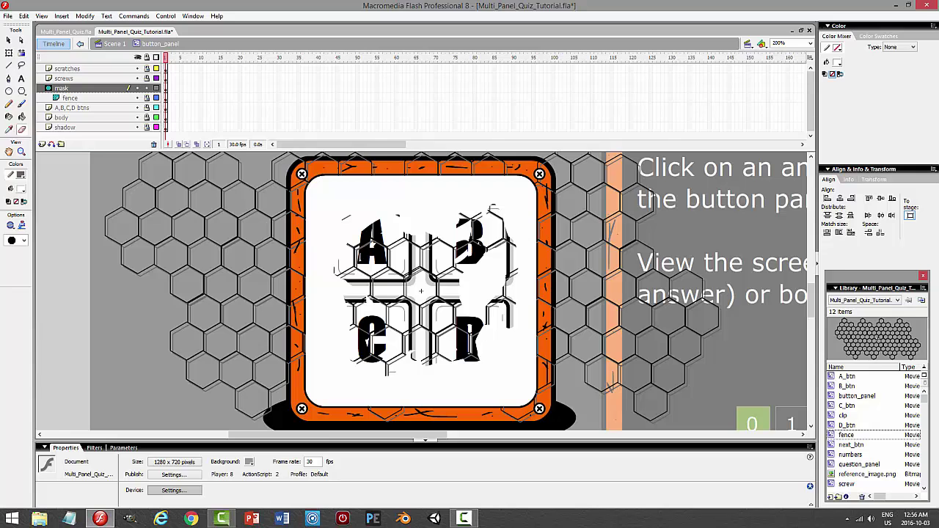
{"action": "left_click", "coordinate": [147, 91]}
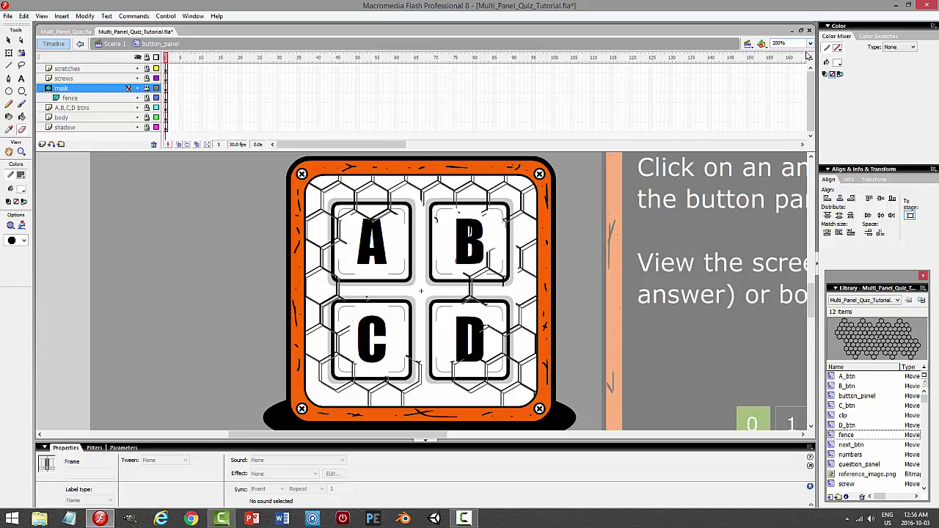
{"action": "key", "text": "ctrl+Return"}
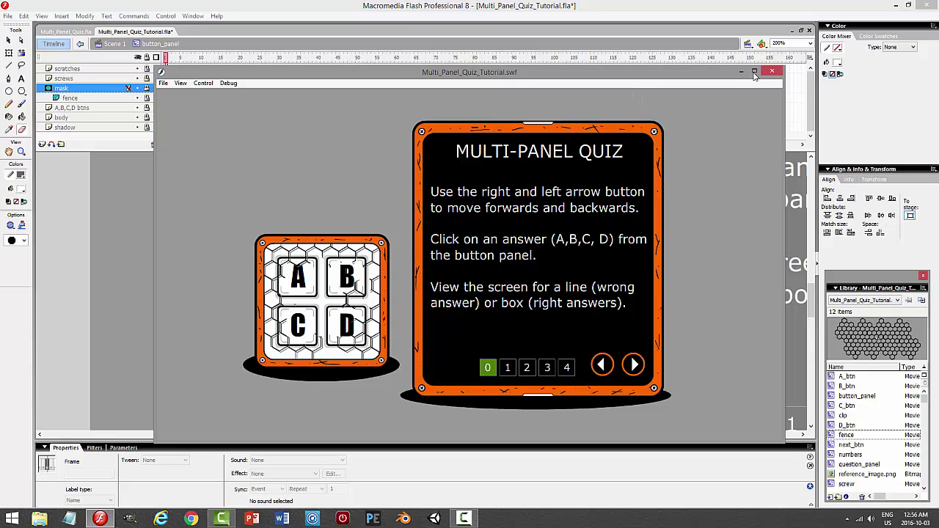
{"action": "left_click", "coordinate": [755, 76]}
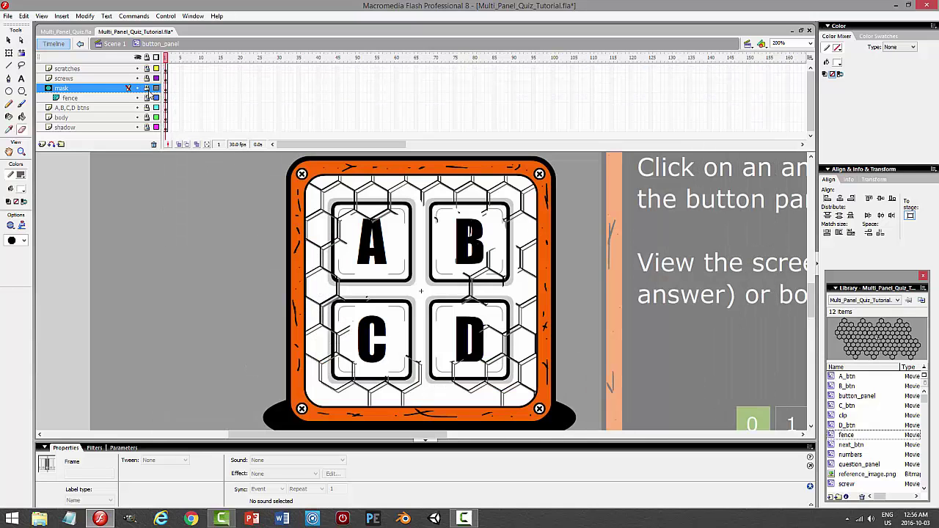
Erase the mask over the fence lines crossing between buttons B and D, relock the layer, and test the movie.
{"action": "mouse_move", "coordinate": [449, 290]}
{"action": "left_mouse_down"}
{"action": "mouse_move", "coordinate": [445, 261]}
{"action": "mouse_move", "coordinate": [470, 287]}
{"action": "mouse_move", "coordinate": [476, 263]}
{"action": "mouse_move", "coordinate": [472, 277]}
{"action": "mouse_move", "coordinate": [466, 247]}
{"action": "mouse_move", "coordinate": [501, 242]}
{"action": "mouse_move", "coordinate": [502, 304]}
{"action": "mouse_move", "coordinate": [463, 301]}
{"action": "mouse_move", "coordinate": [481, 295]}
{"action": "mouse_move", "coordinate": [488, 306]}
{"action": "mouse_move", "coordinate": [468, 321]}
{"action": "mouse_move", "coordinate": [432, 288]}
{"action": "mouse_move", "coordinate": [434, 312]}
{"action": "mouse_move", "coordinate": [482, 316]}
{"action": "left_mouse_up"}
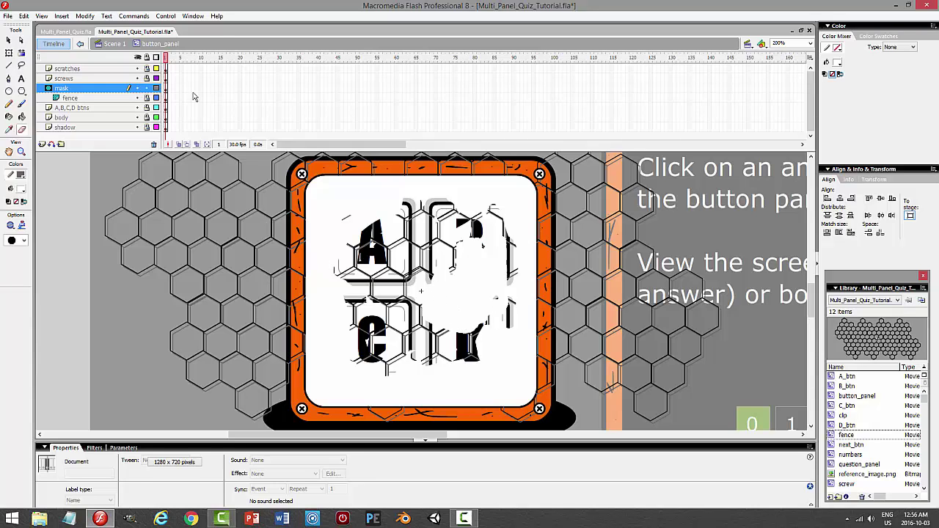
{"action": "left_click", "coordinate": [137, 88]}
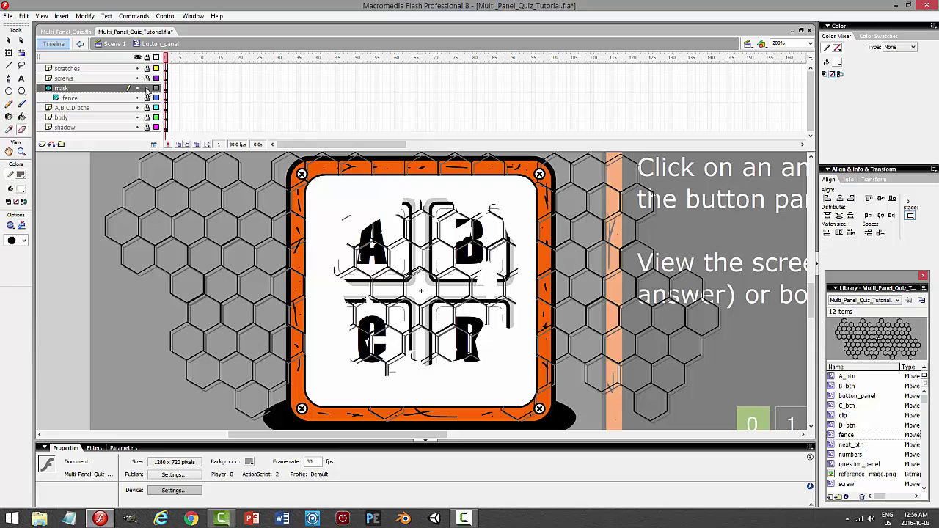
{"action": "left_click", "coordinate": [146, 88]}
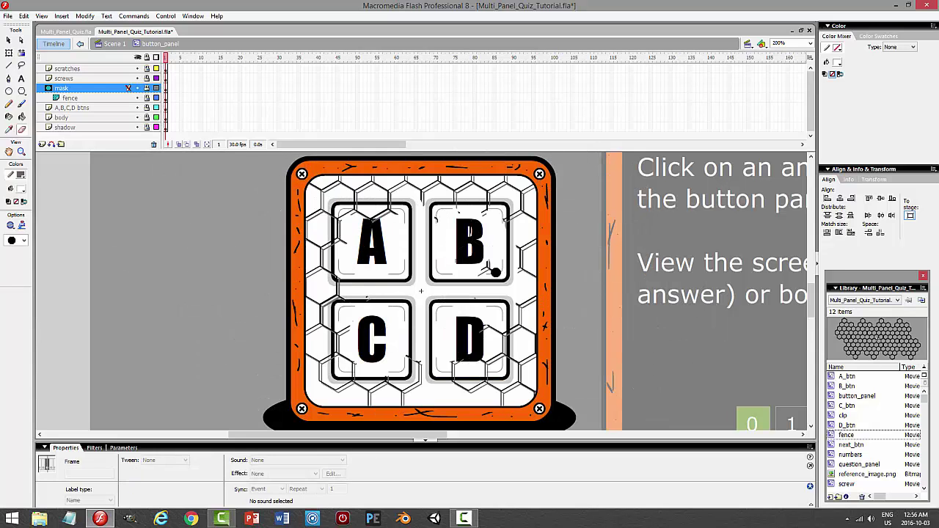
{"action": "mouse_move", "coordinate": [489, 272]}
{"action": "left_mouse_down"}
{"action": "mouse_move", "coordinate": [479, 251]}
{"action": "mouse_move", "coordinate": [486, 241]}
{"action": "mouse_move", "coordinate": [457, 248]}
{"action": "mouse_move", "coordinate": [491, 248]}
{"action": "mouse_move", "coordinate": [495, 287]}
{"action": "mouse_move", "coordinate": [467, 284]}
{"action": "mouse_move", "coordinate": [467, 263]}
{"action": "mouse_move", "coordinate": [474, 302]}
{"action": "left_mouse_up"}
{"action": "key", "text": "ctrl+Return"}
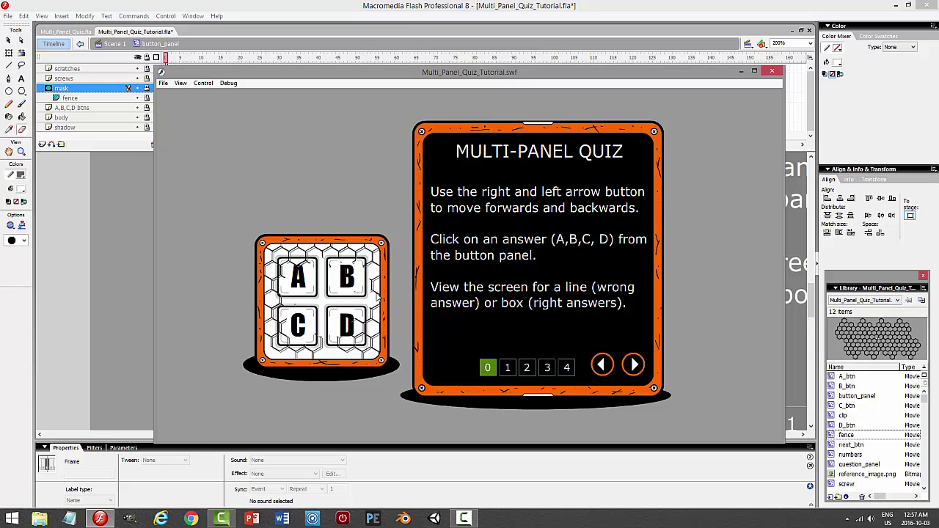
{"action": "left_click", "coordinate": [771, 71]}
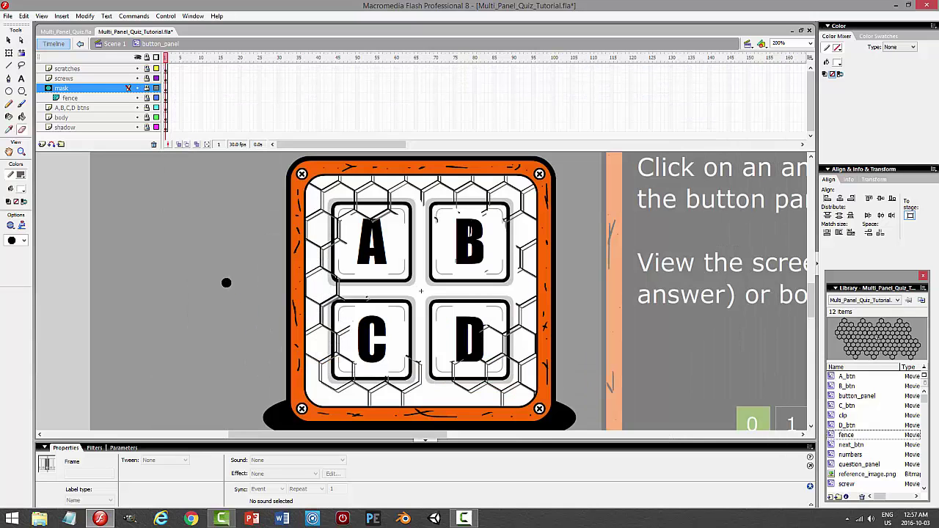
Erase the mask along the outer edges of the buttons where A meets C and B meets D, relock the layer, and test the movie.
{"action": "left_click", "coordinate": [146, 88]}
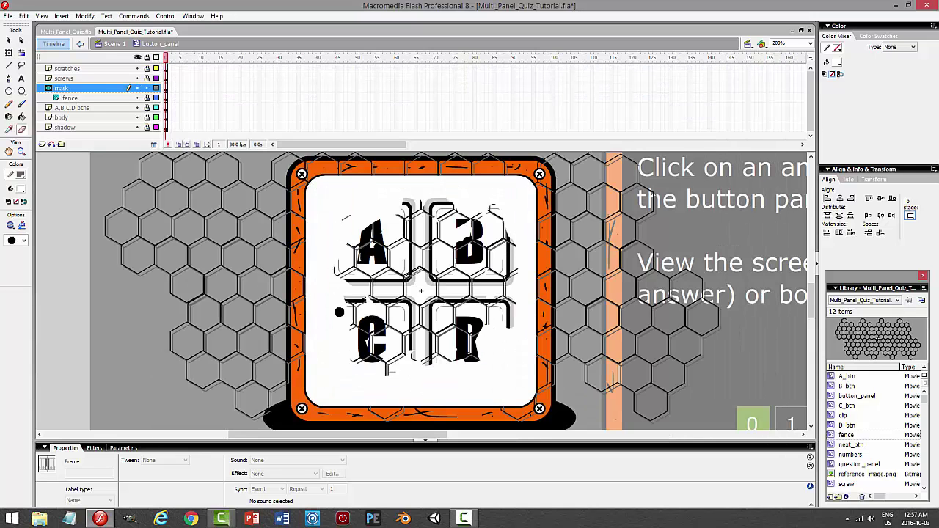
{"action": "mouse_move", "coordinate": [352, 312]}
{"action": "left_mouse_down"}
{"action": "mouse_move", "coordinate": [341, 272]}
{"action": "mouse_move", "coordinate": [333, 287]}
{"action": "mouse_move", "coordinate": [341, 334]}
{"action": "left_mouse_up"}
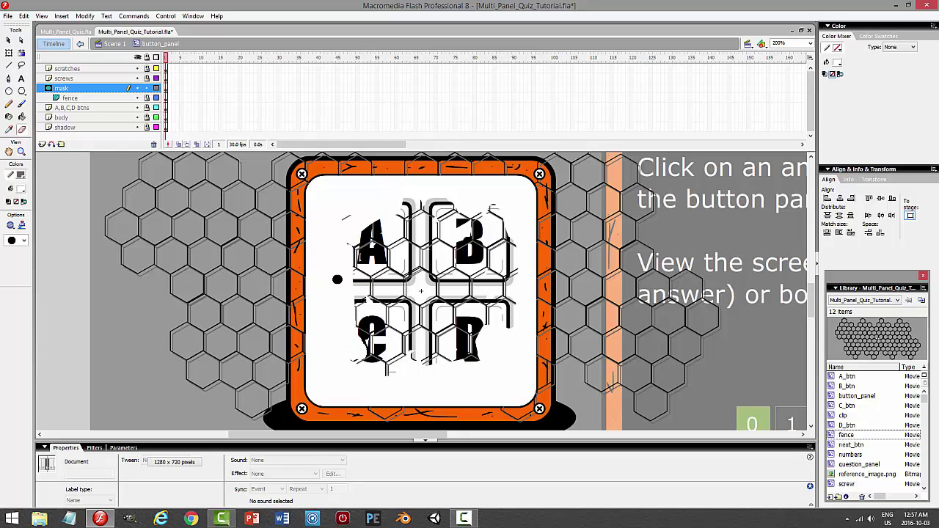
{"action": "mouse_move", "coordinate": [338, 297]}
{"action": "left_mouse_down"}
{"action": "mouse_move", "coordinate": [371, 275]}
{"action": "mouse_move", "coordinate": [359, 301]}
{"action": "mouse_move", "coordinate": [352, 266]}
{"action": "mouse_move", "coordinate": [354, 326]}
{"action": "mouse_move", "coordinate": [359, 287]}
{"action": "left_mouse_up"}
{"action": "key", "text": "ctrl+z"}
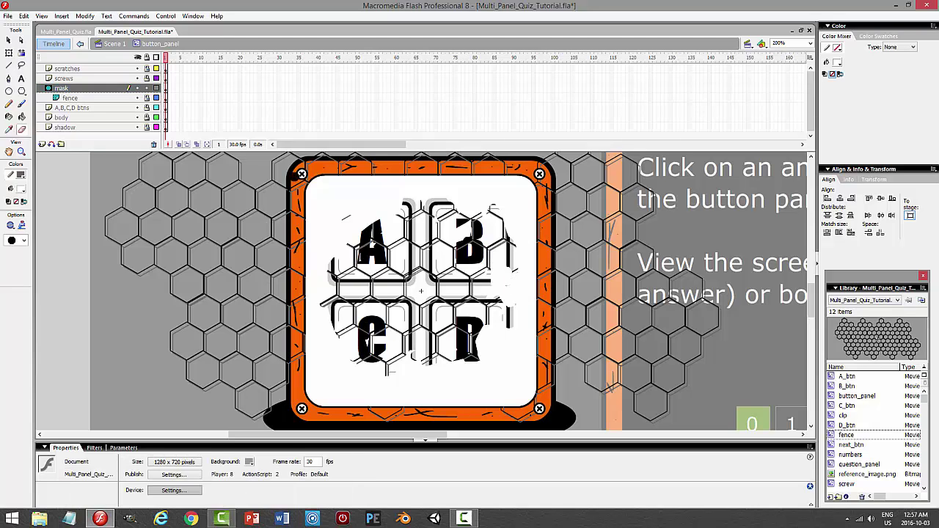
{"action": "left_click", "coordinate": [147, 88]}
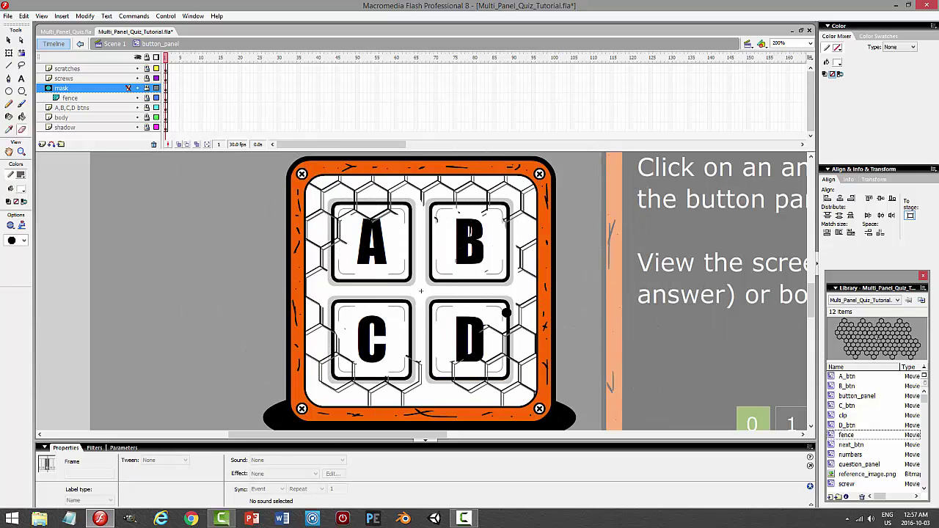
{"action": "key", "text": "ctrl+Return"}
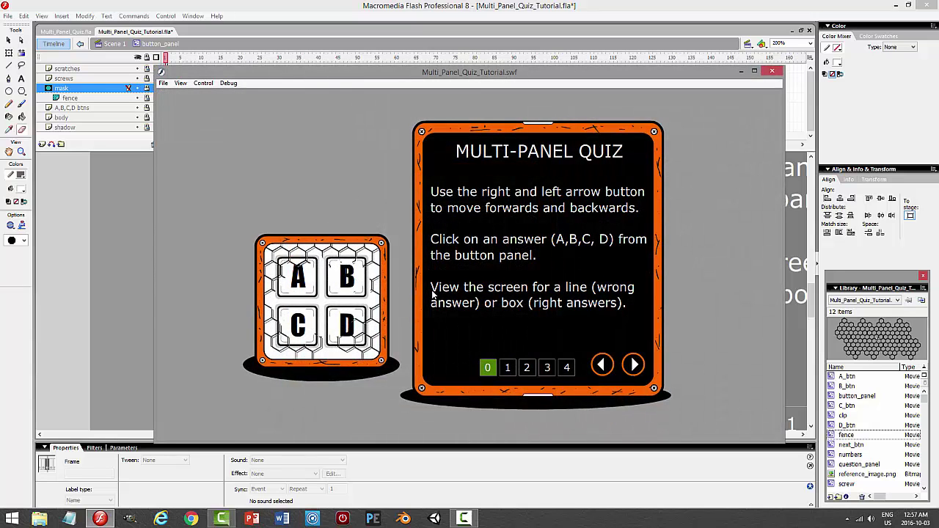
{"action": "left_click", "coordinate": [771, 70]}
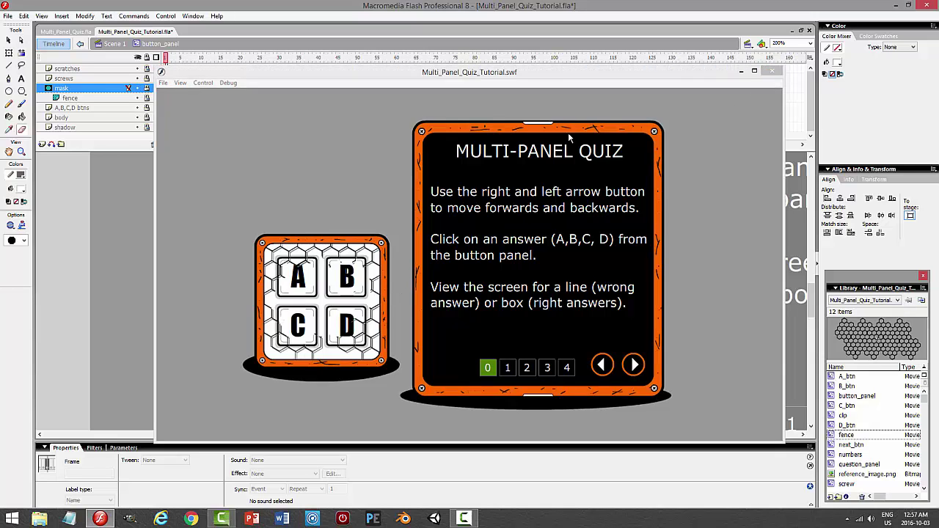
Close the movie preview, deselect everything, save the document, and set the stage magnification to 100%.
{"action": "left_click", "coordinate": [10, 41]}
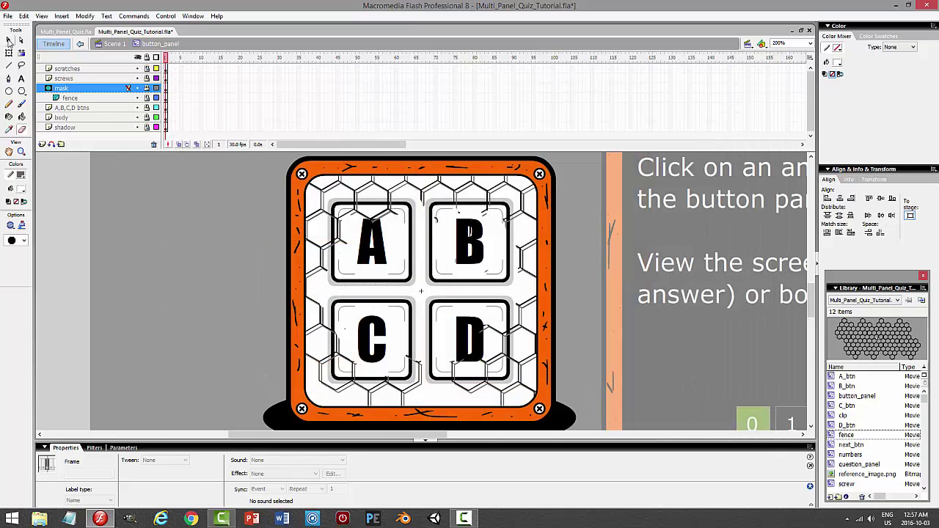
{"action": "left_click", "coordinate": [198, 218]}
{"action": "key", "text": "ctrl+s"}
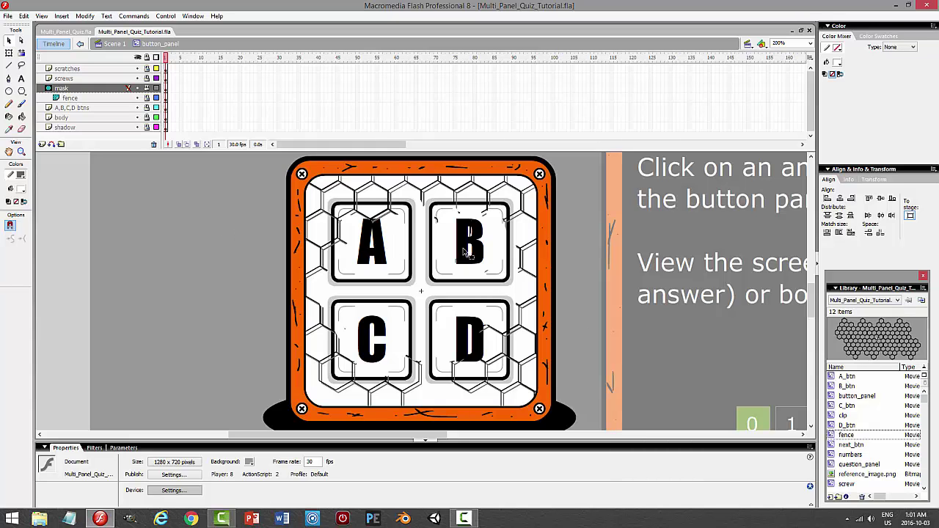
{"action": "left_click", "coordinate": [809, 43]}
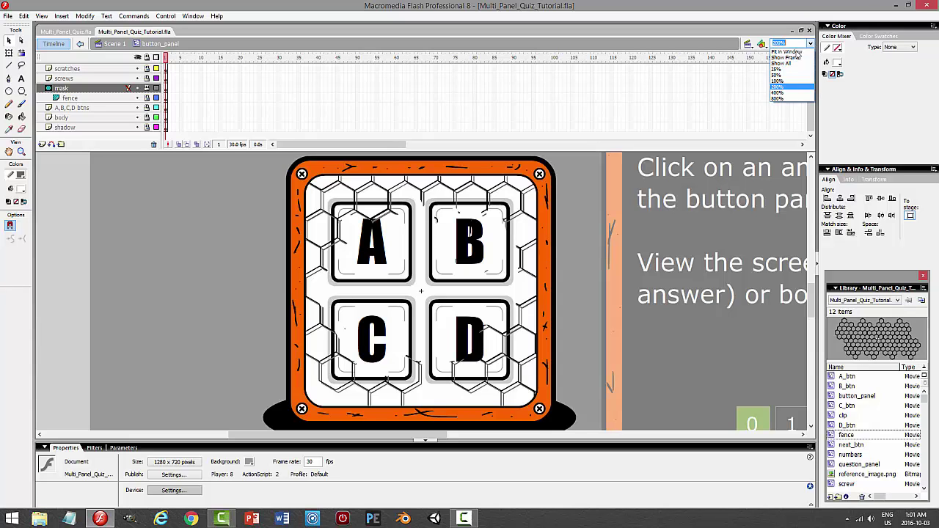
{"action": "left_click", "coordinate": [779, 81]}
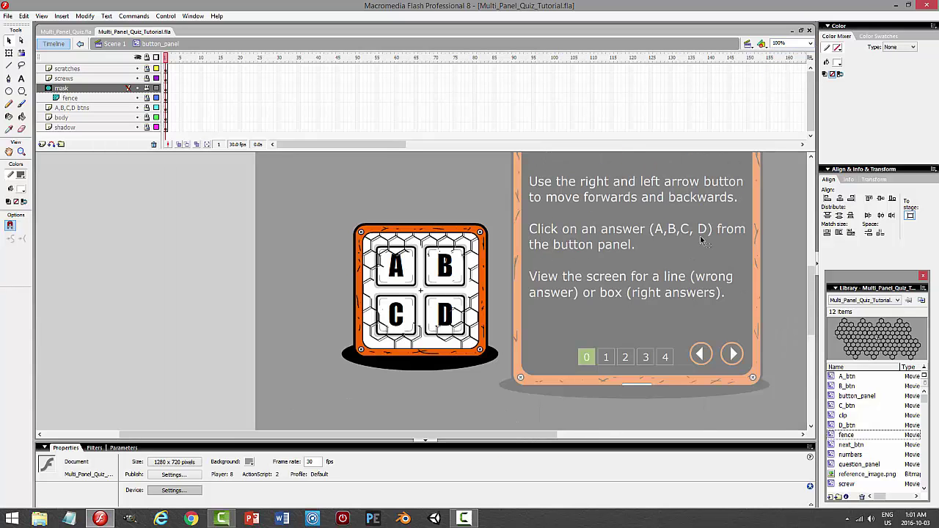
Test the finished Multi_Panel_Quiz.fla movie, trying answers A and B on Question 1, and close the preview.
{"action": "left_click", "coordinate": [65, 32]}
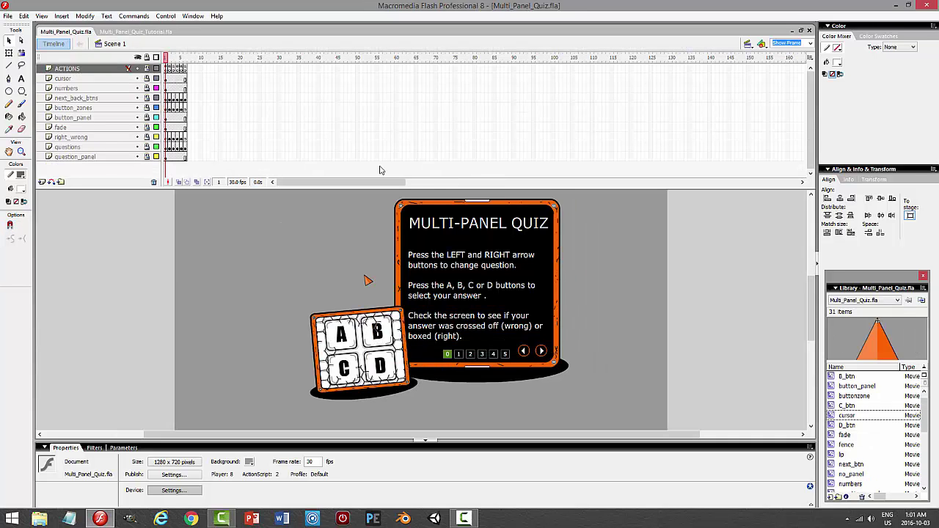
{"action": "key", "text": "ctrl+Return"}
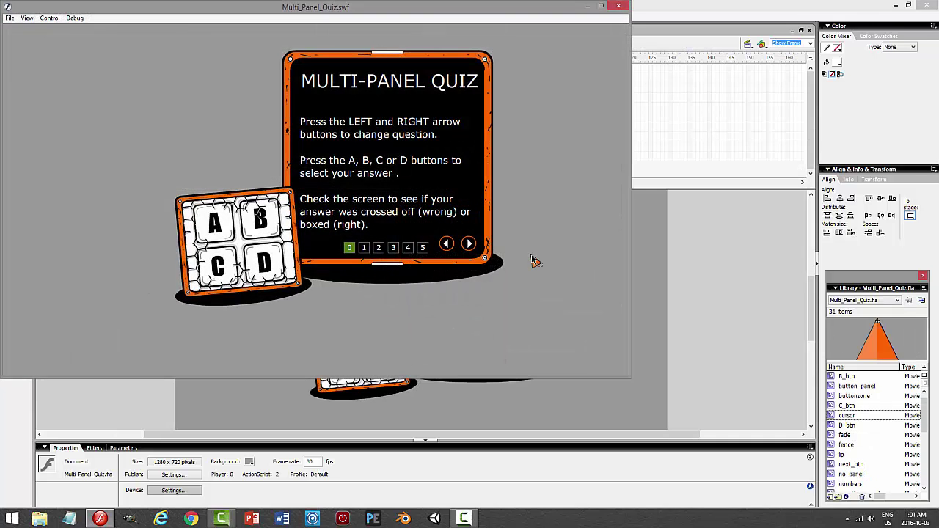
{"action": "left_click", "coordinate": [468, 244]}
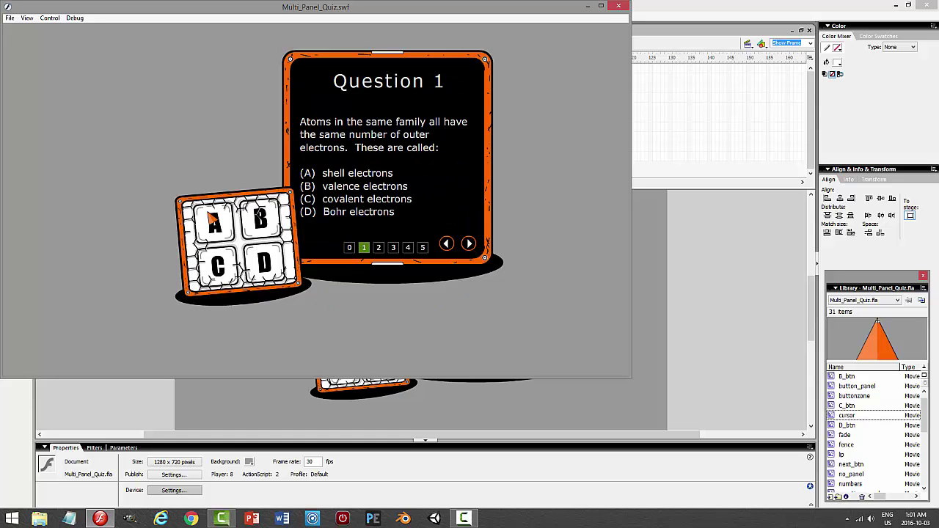
{"action": "left_click", "coordinate": [224, 233]}
{"action": "left_click", "coordinate": [250, 224]}
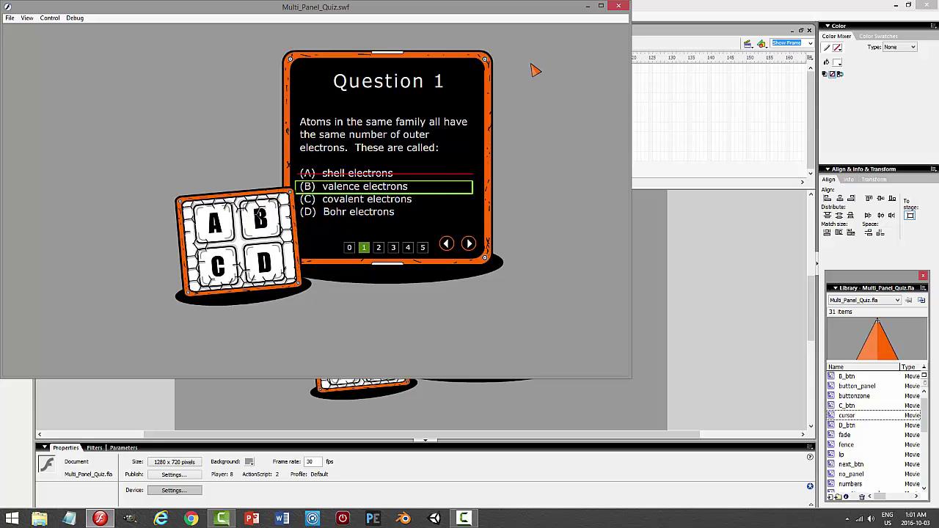
{"action": "left_click", "coordinate": [618, 6]}
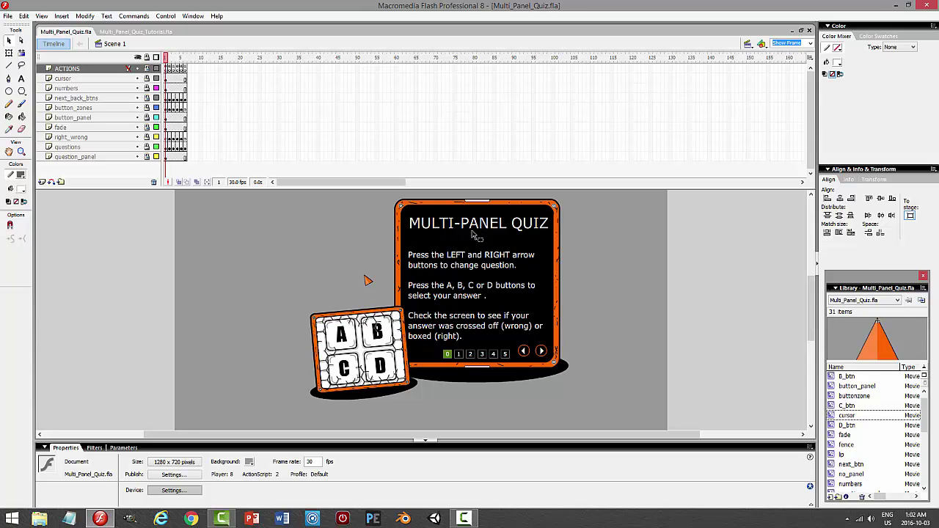
In Scene 1 of Multi_Panel_Quiz_Tutorial.fla, lock the button_panel layer and add a layer named right_wrong above it.
{"action": "key", "text": "ctrl+Tab"}
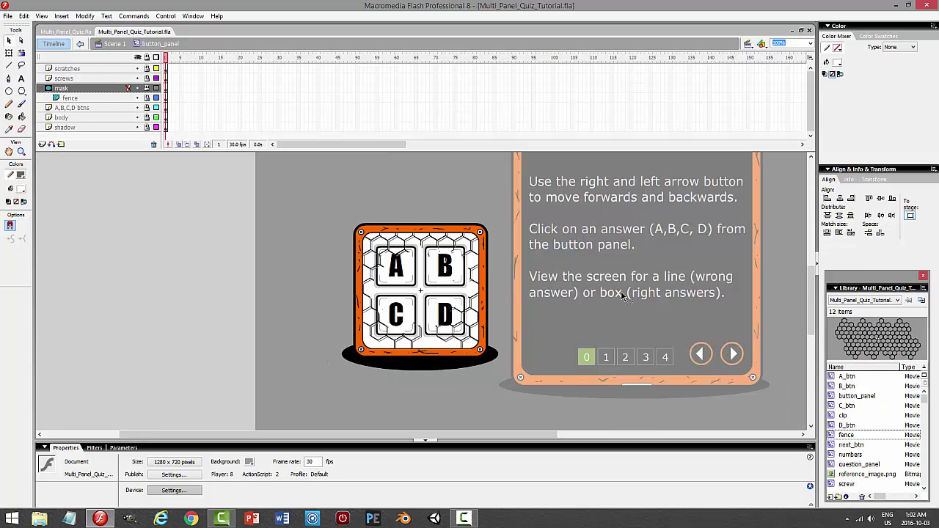
{"action": "left_click", "coordinate": [125, 46]}
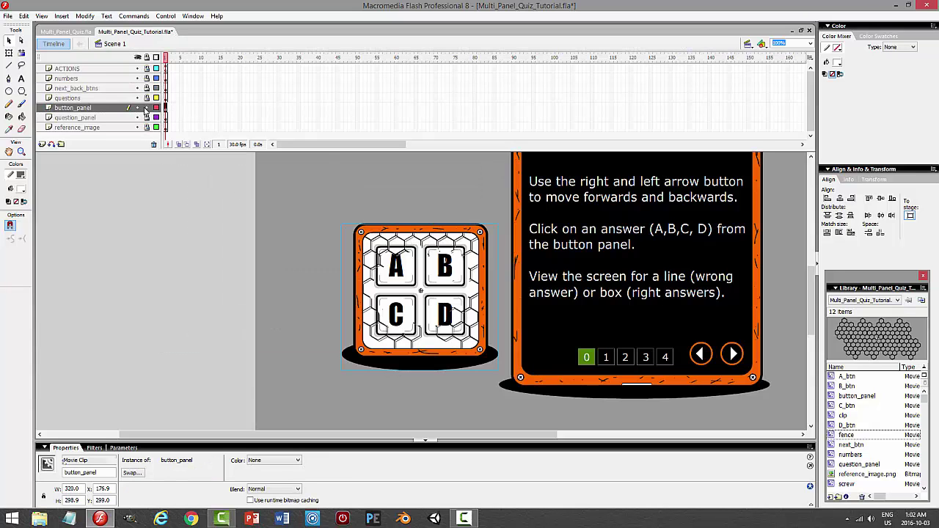
{"action": "left_click", "coordinate": [145, 108]}
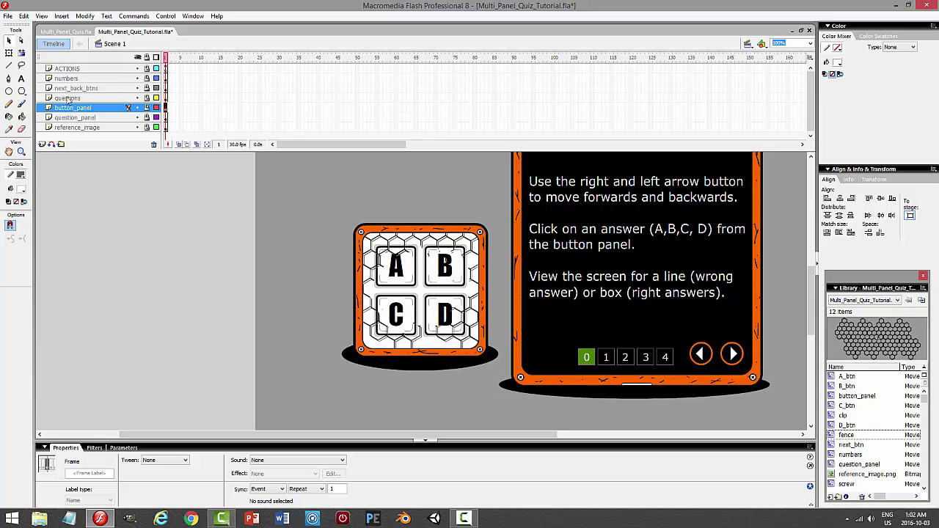
{"action": "left_click", "coordinate": [42, 144]}
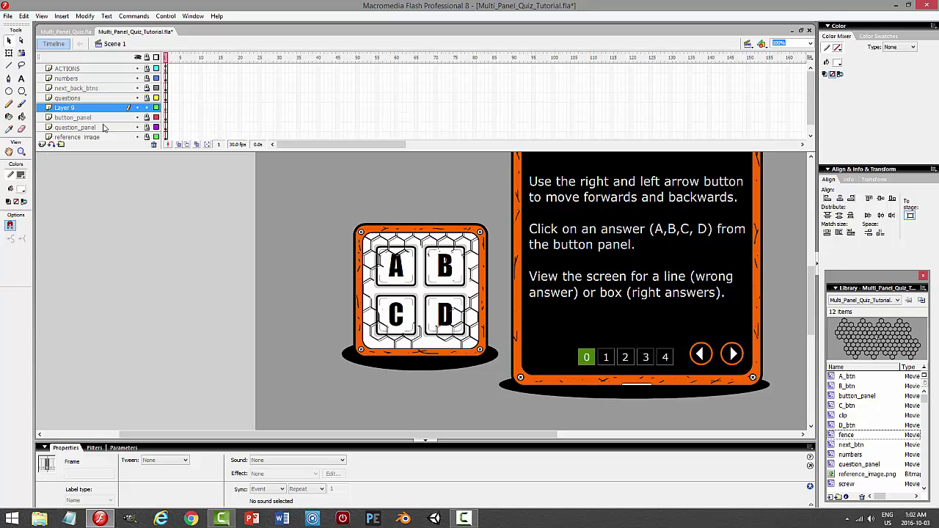
{"action": "double_click", "coordinate": [82, 108]}
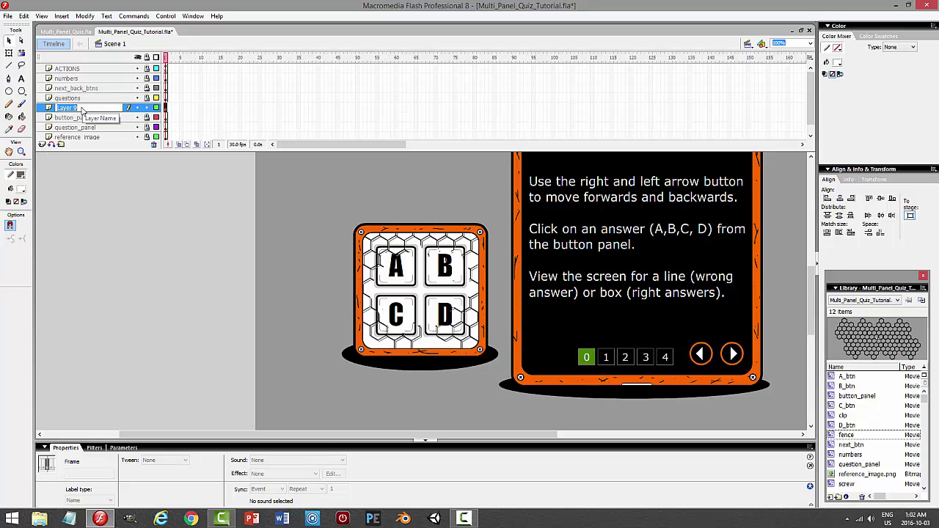
{"action": "type", "text": "right_wrong"}
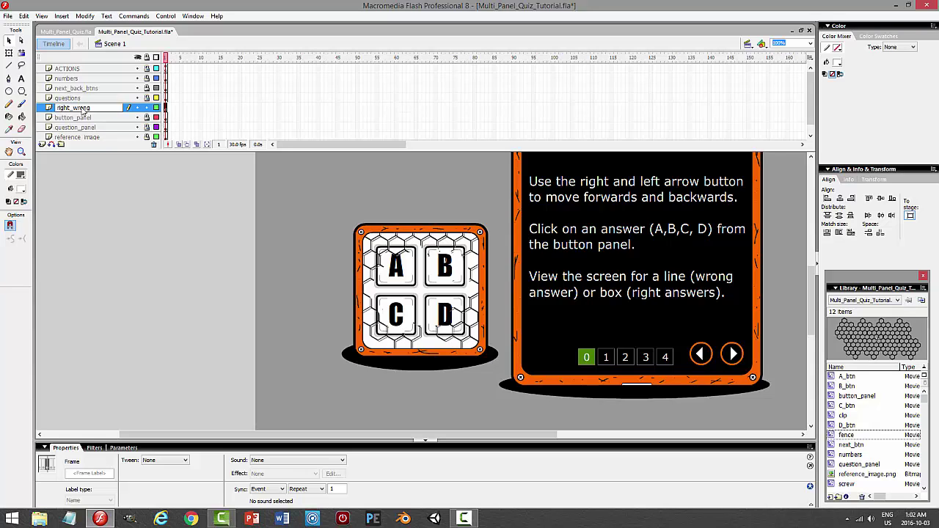
{"action": "key", "text": "Return"}
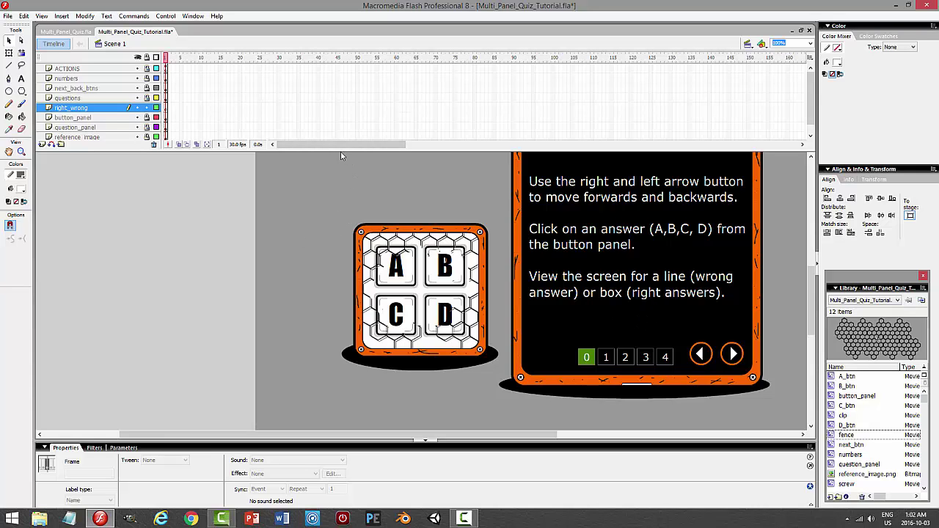
Lock the right_wrong layer and insert keyframes at frame 2 on all layers from ACTIONS to reference_image.
{"action": "left_click_drag", "start_coordinate": [340, 152], "coordinate": [259, 197]}
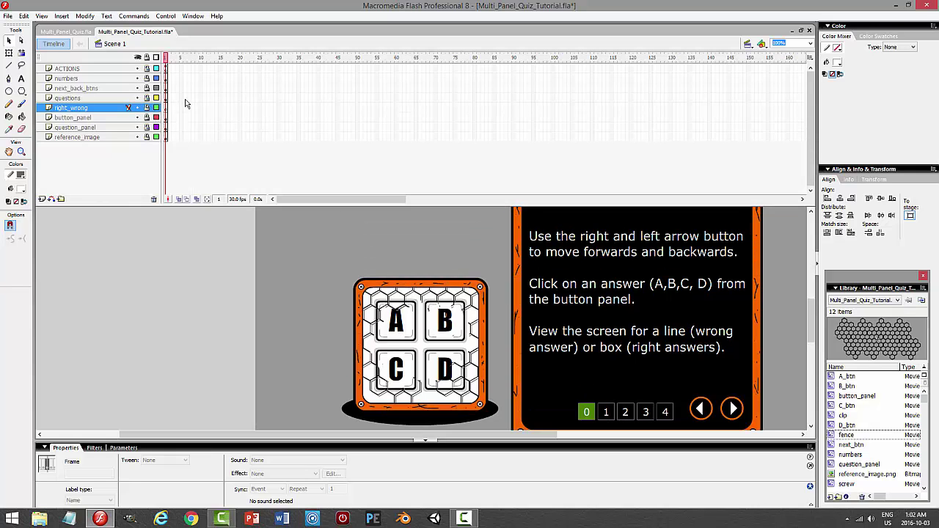
{"action": "left_click", "coordinate": [170, 70]}
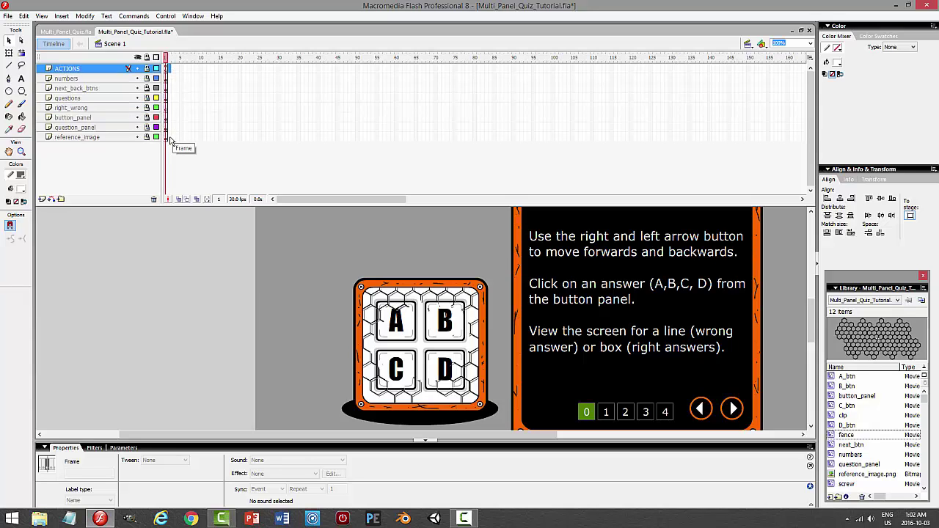
{"action": "left_click_drag", "start_coordinate": [170, 139], "coordinate": [178, 166]}
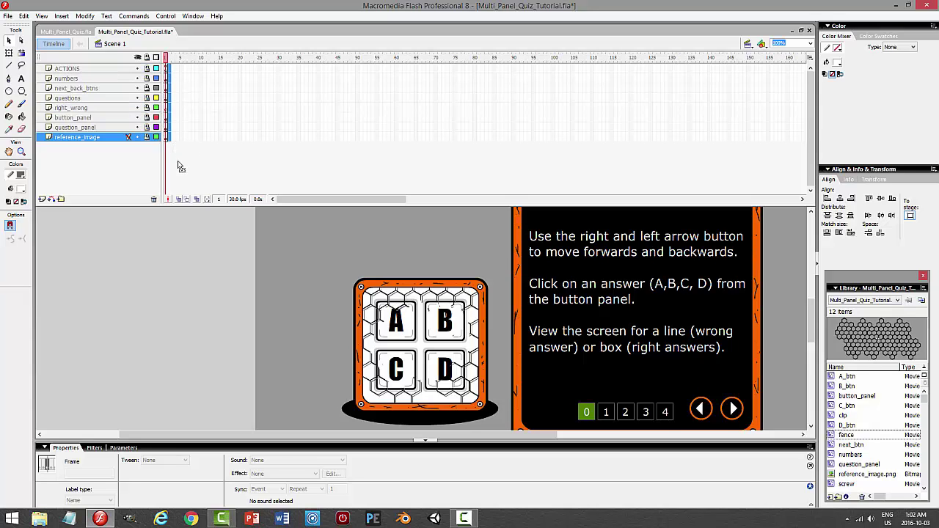
{"action": "key", "text": "F6"}
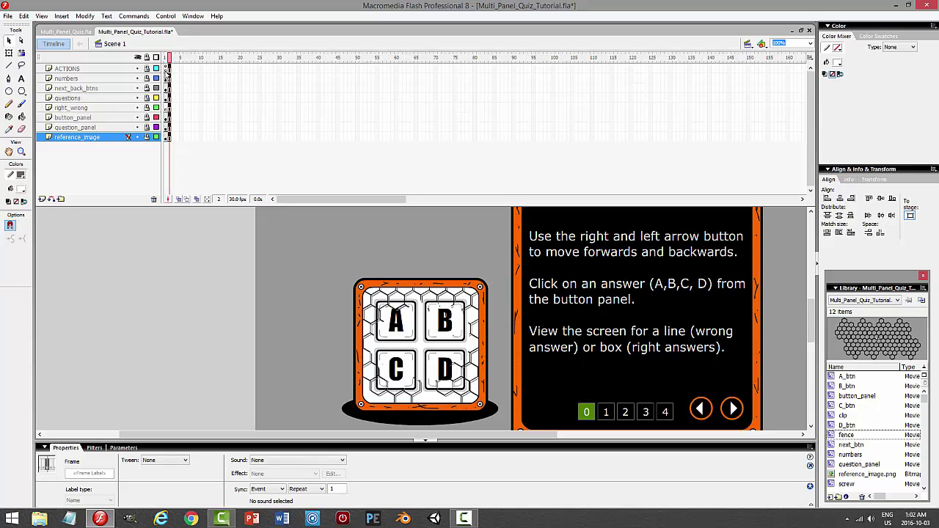
{"action": "left_click", "coordinate": [168, 70]}
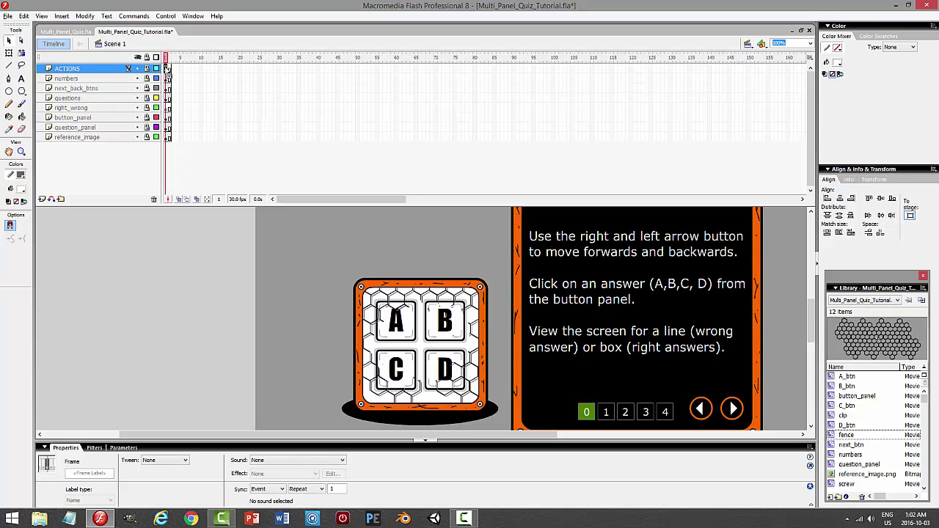
{"action": "key", "text": "period"}
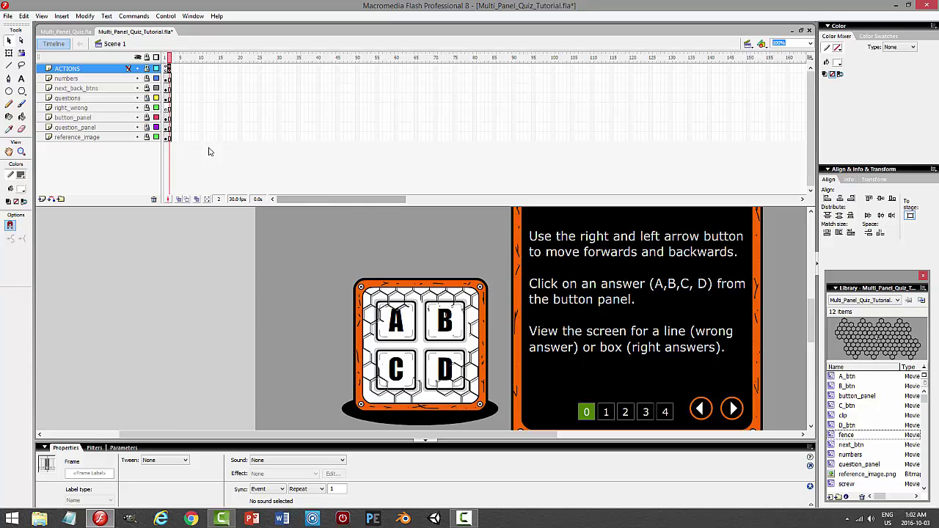
Unlock the questions layer and change the panel heading on frame 2 to "QUESTION 1".
{"action": "left_click", "coordinate": [169, 99]}
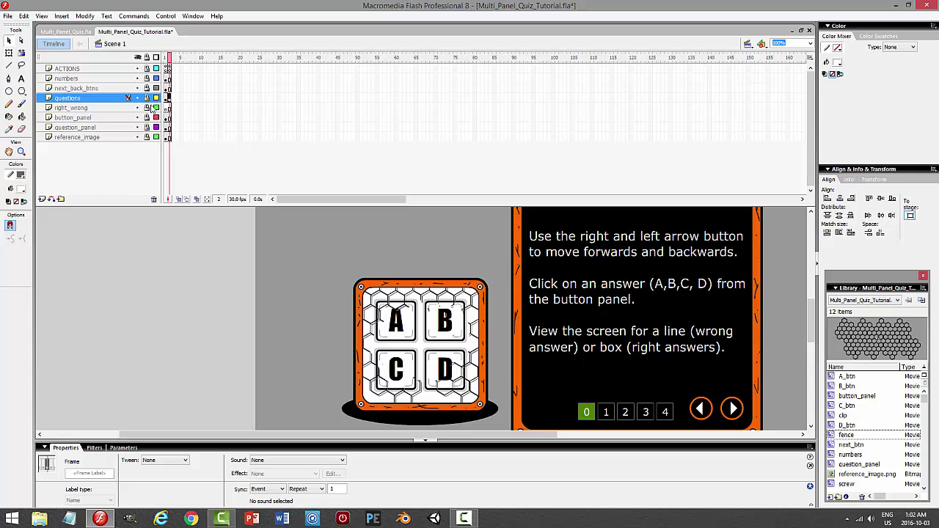
{"action": "left_click", "coordinate": [21, 79]}
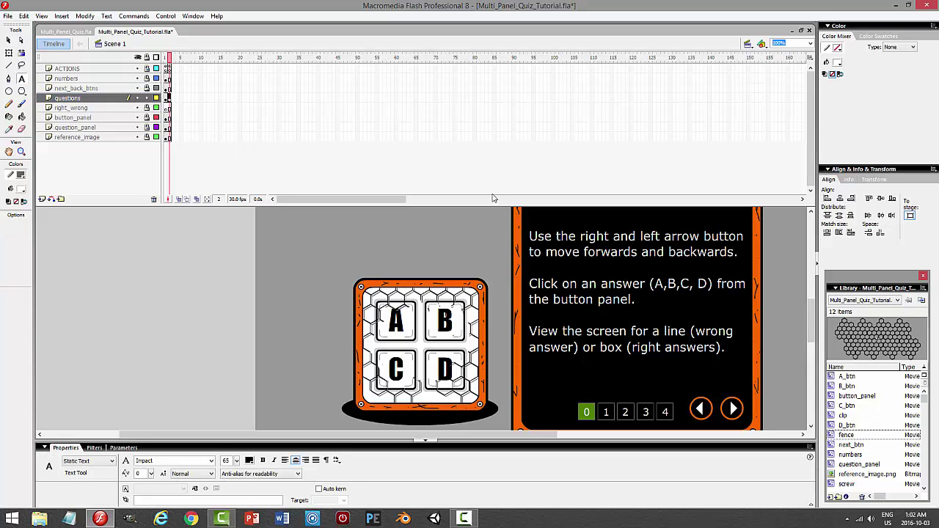
{"action": "scroll", "coordinate": [806, 312], "scroll_direction": "up", "scroll_amount": 3}
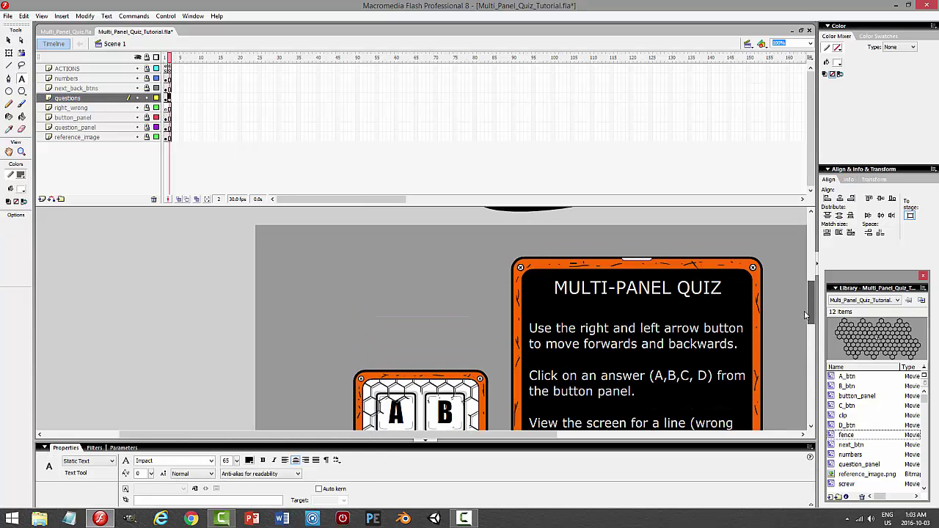
{"action": "scroll", "coordinate": [804, 315], "scroll_direction": "down", "scroll_amount": 2}
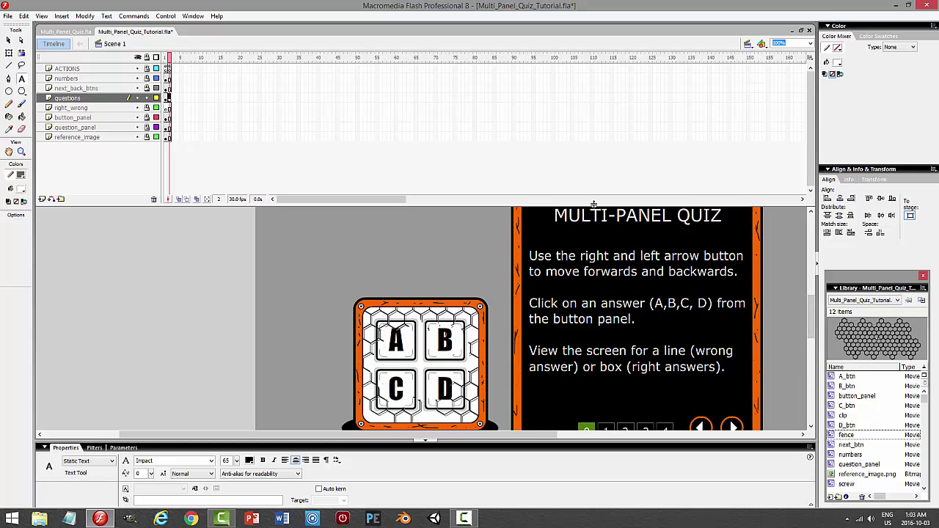
{"action": "left_click_drag", "start_coordinate": [593, 206], "coordinate": [594, 158]}
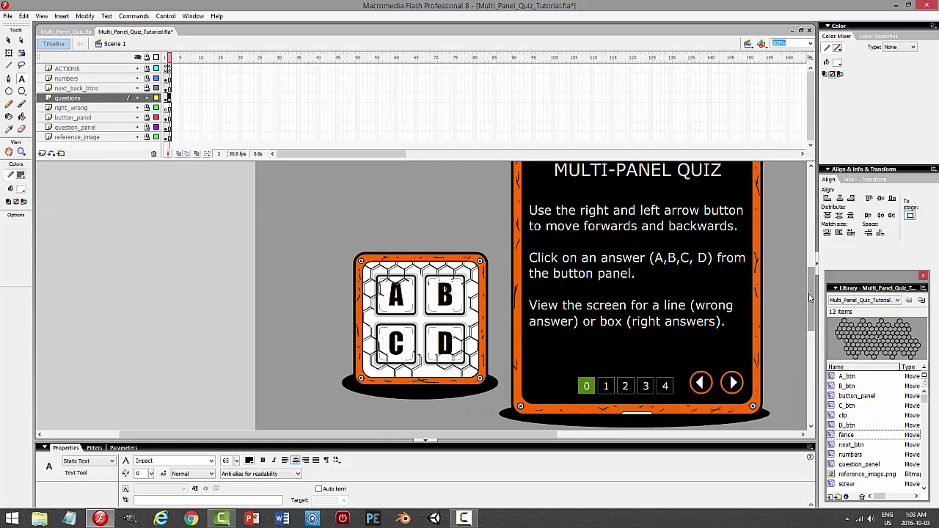
{"action": "left_click_drag", "start_coordinate": [808, 294], "coordinate": [809, 281]}
{"action": "left_click_drag", "start_coordinate": [721, 237], "coordinate": [553, 236]}
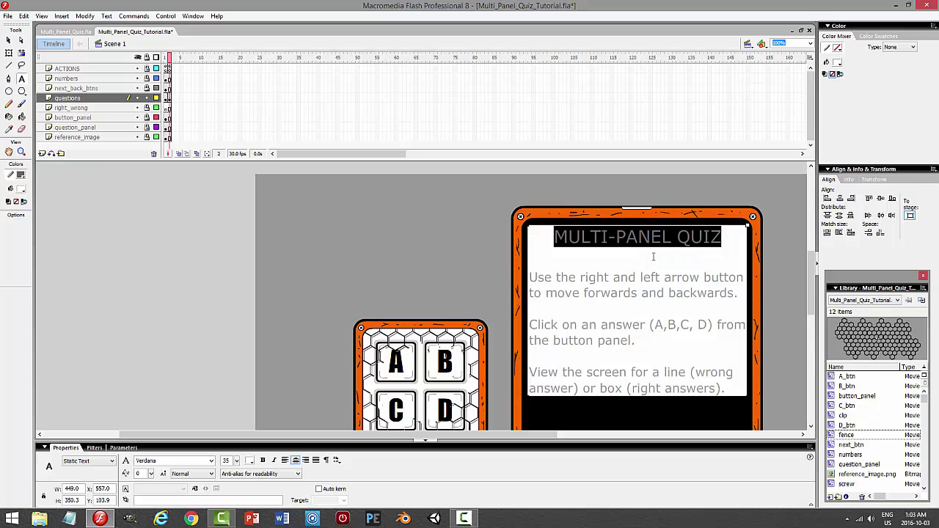
{"action": "type", "text": "QUEWSTION"}
{"action": "key", "text": "BackSpace"}
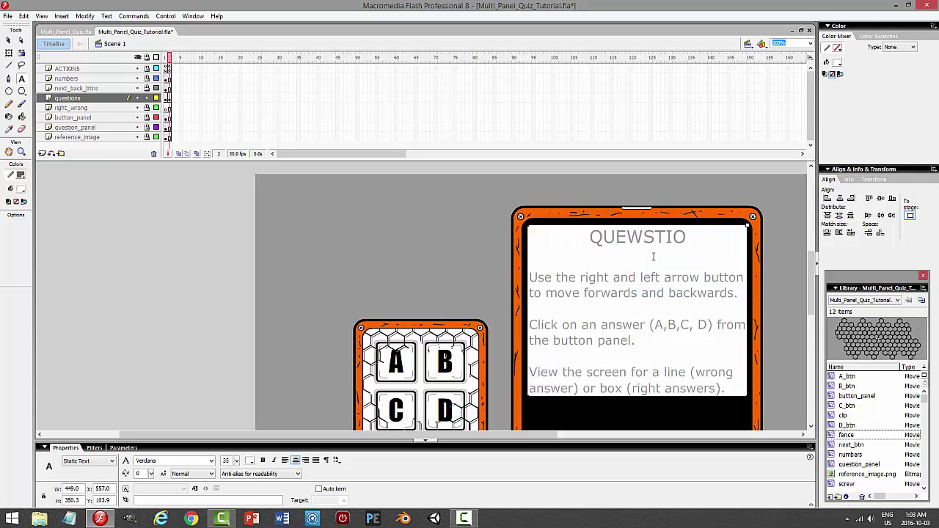
{"action": "key", "text": "BackSpace"}
{"action": "key", "text": "BackSpace"}
{"action": "key", "text": "BackSpace"}
{"action": "key", "text": "BackSpace"}
{"action": "key", "text": "BackSpace"}
{"action": "key", "text": "BackSpace"}
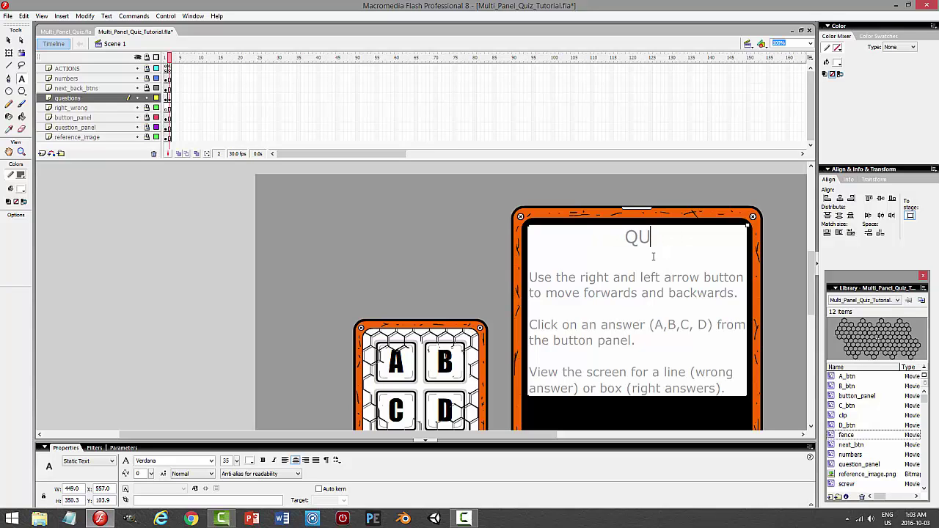
{"action": "type", "text": "ESTION"}
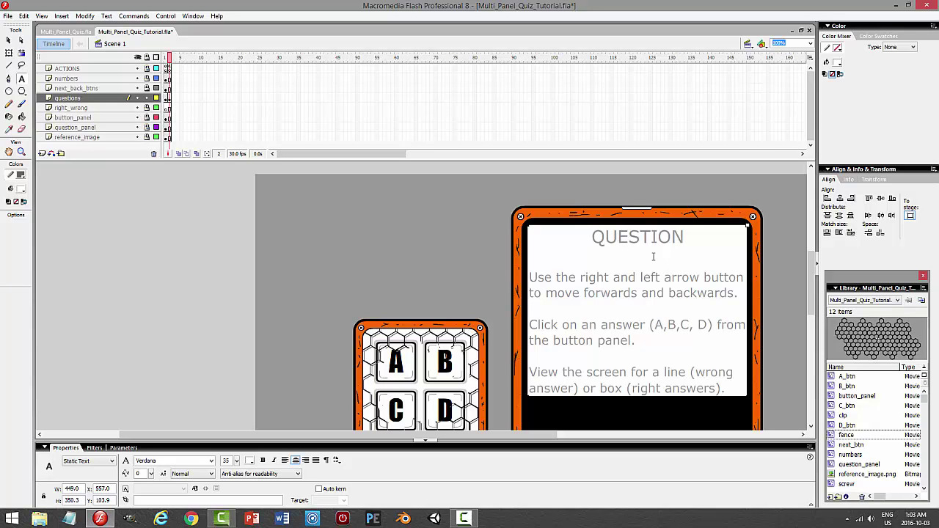
{"action": "type", "text": " 1"}
Replace the instructions below the heading with "The nucleus of an atom contains the following subatomic particles:" followed by a blank line.
{"action": "left_click_drag", "start_coordinate": [729, 391], "coordinate": [529, 277]}
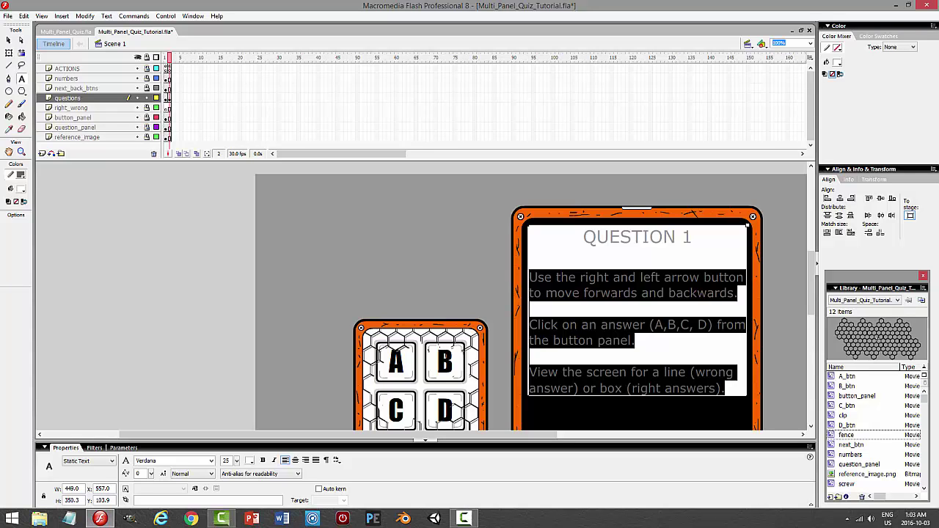
{"action": "type", "text": "The"}
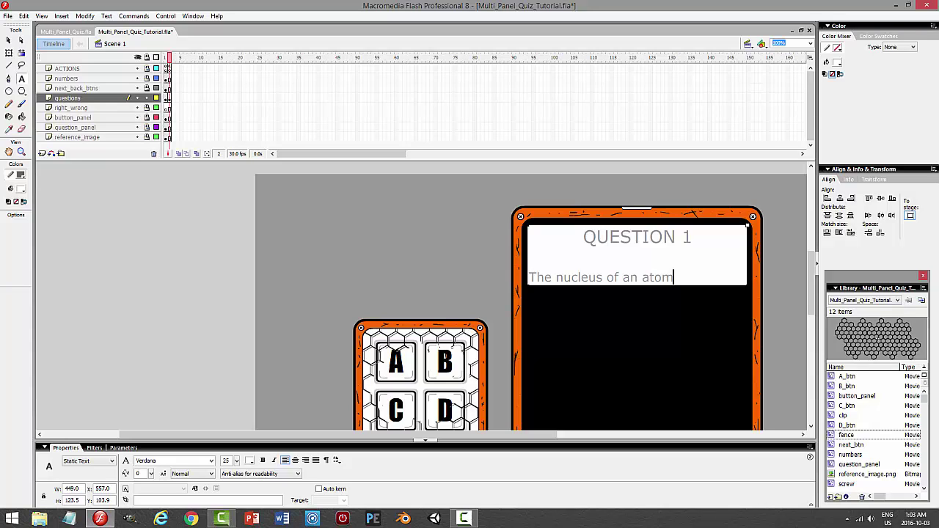
{"action": "type", "text": "nucleus of an atom contains the follo"}
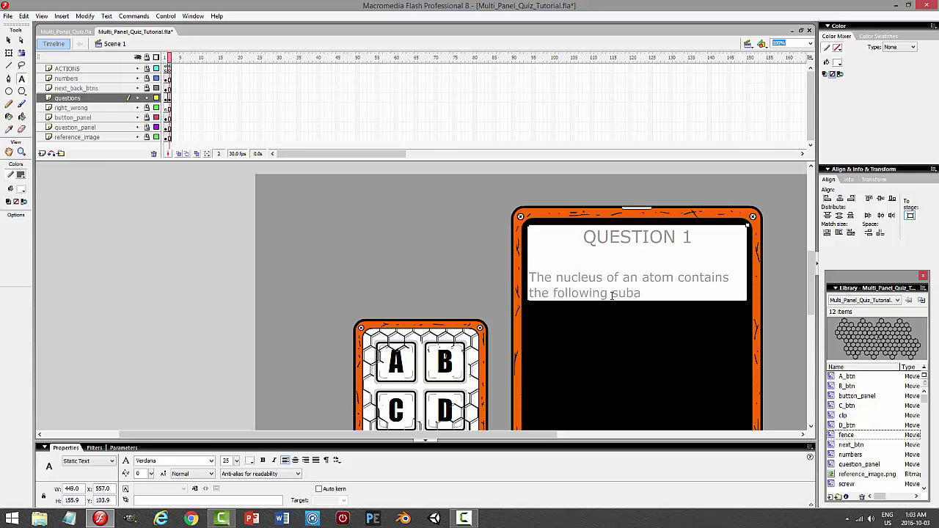
{"action": "type", "text": "wing subatomic particles:"}
{"action": "key", "text": "Return"}
{"action": "key", "text": "Return"}
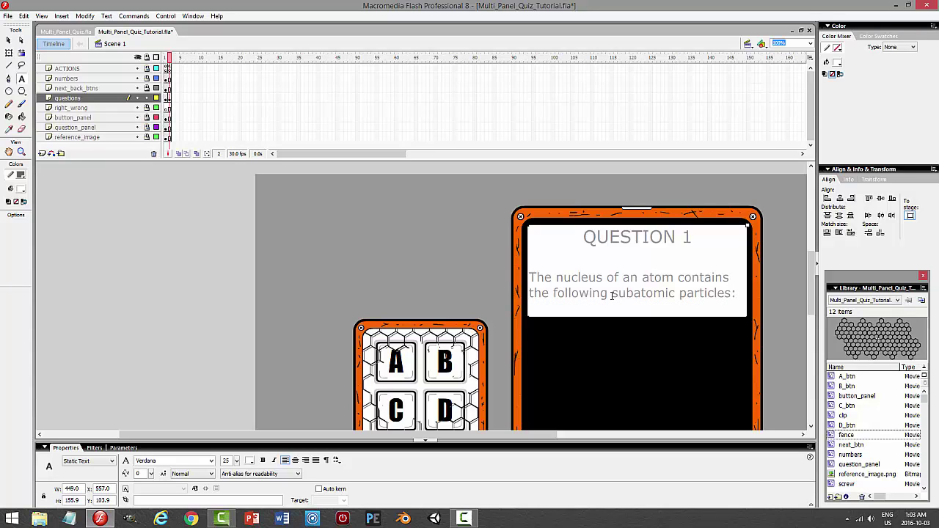
Add the answer lines "(A) protons only" and "(B) electrons only" below the question text on frame 2.
{"action": "type", "text": "(A"}
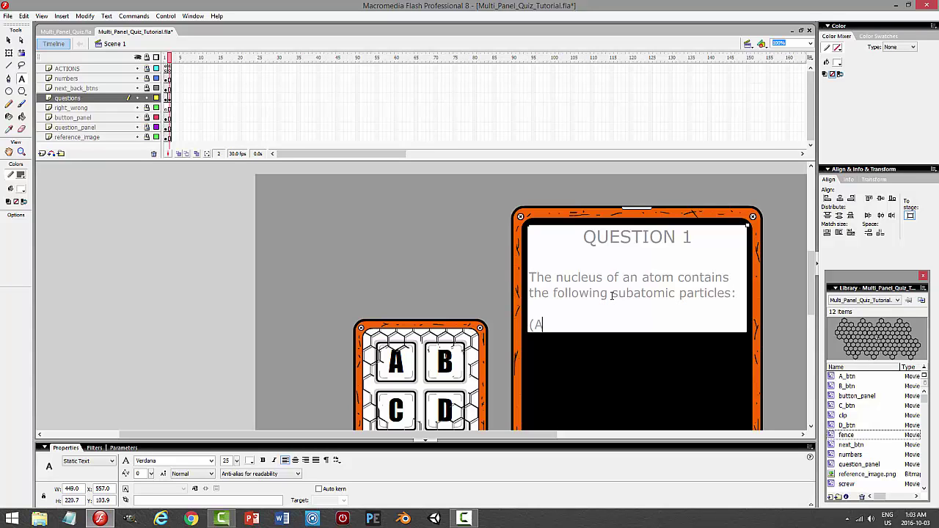
{"action": "type", "text": ") protons only"}
{"action": "key", "text": "Return"}
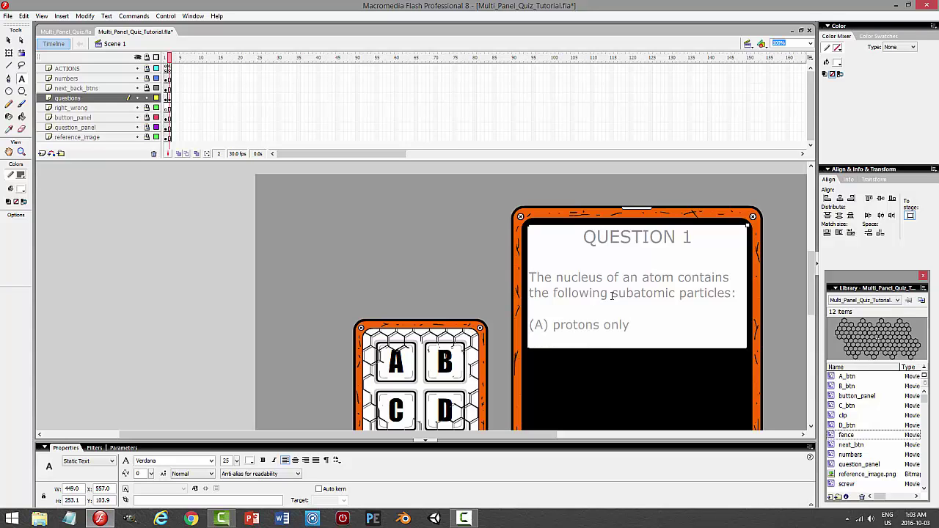
{"action": "type", "text": "(VB"}
{"action": "key", "text": "BackSpace"}
{"action": "type", "text": "B) electrons"}
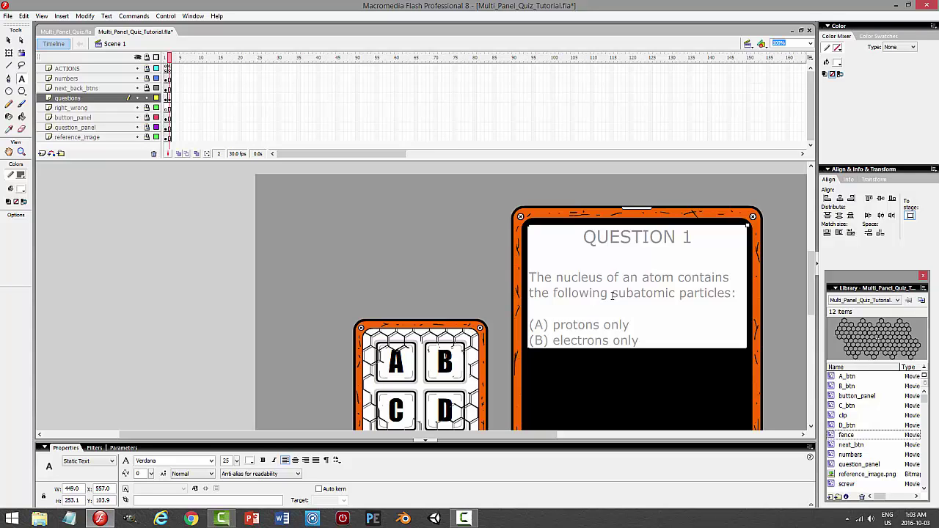
{"action": "type", "text": " only"}
{"action": "key", "text": "Return"}
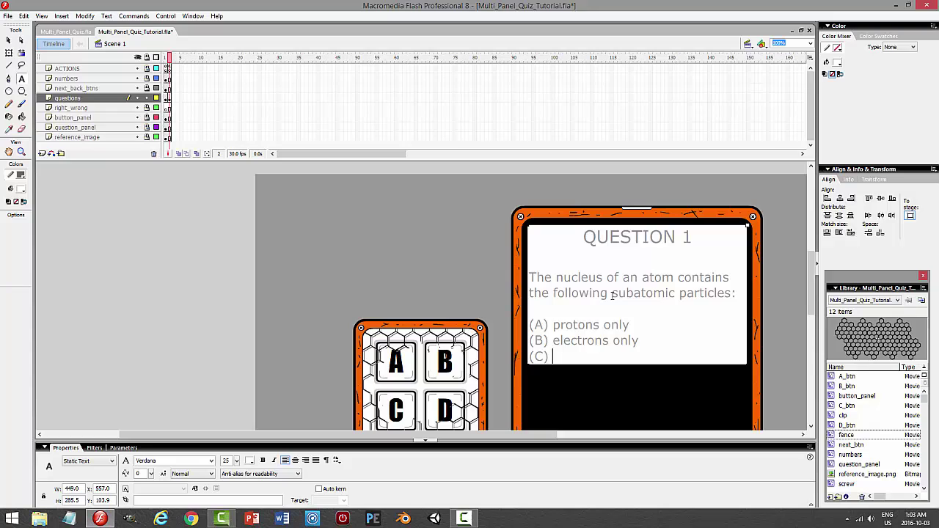
Complete the answer list with "(C) neutrons only" and "(D) protons and neutrons", and leave text editing.
{"action": "type", "text": "(C) neutrons only"}
{"action": "key", "text": "Return"}
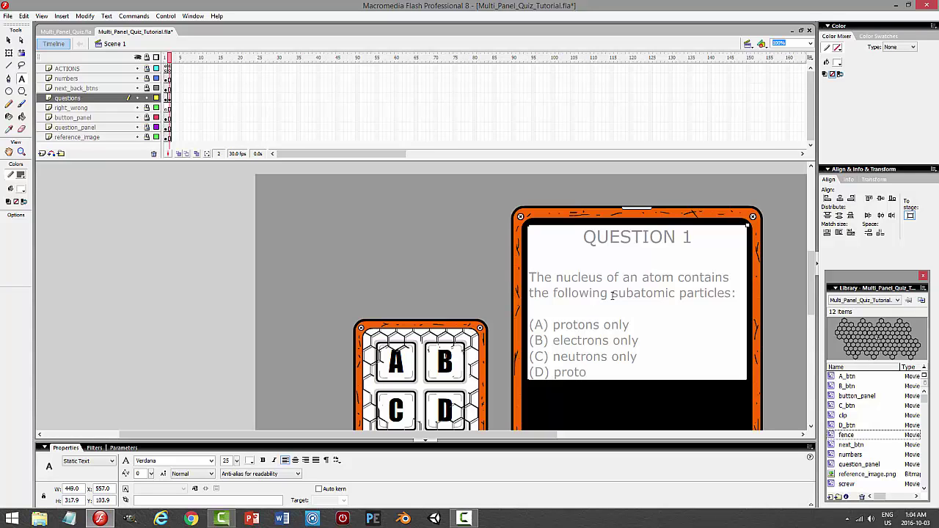
{"action": "type", "text": "(D) protons and neutrons"}
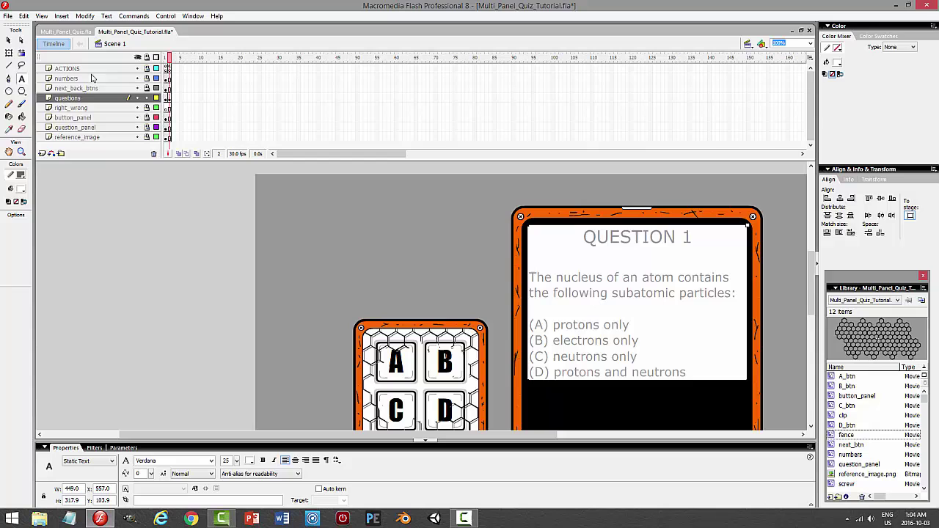
{"action": "left_click", "coordinate": [9, 39]}
{"action": "left_click", "coordinate": [777, 236]}
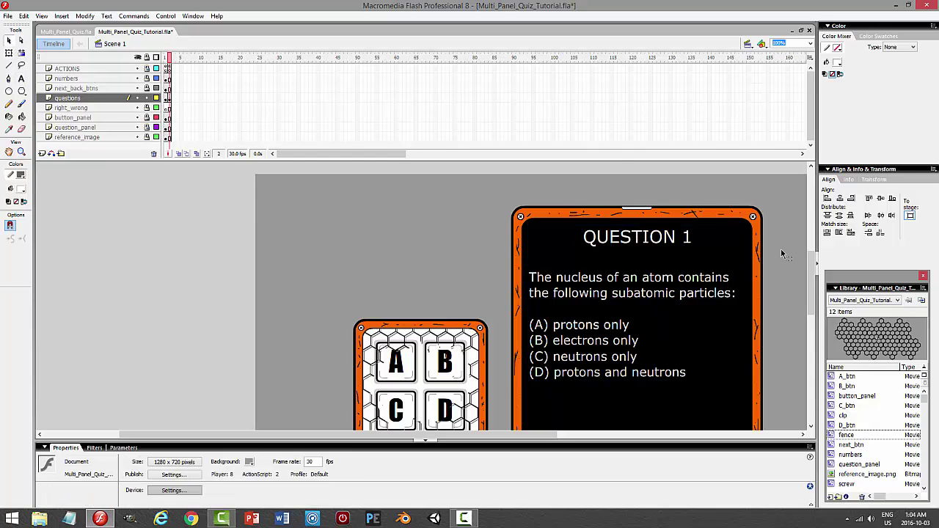
Lock the questions layer, unlock the next_back_btns layer and go to its first frame with nothing selected.
{"action": "scroll", "coordinate": [783, 253], "scroll_direction": "down", "scroll_amount": 2}
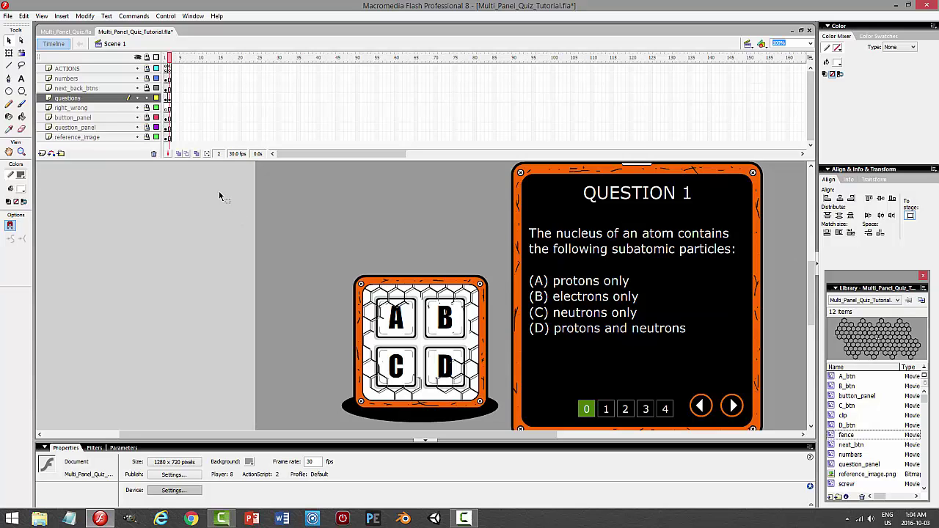
{"action": "left_click", "coordinate": [147, 97]}
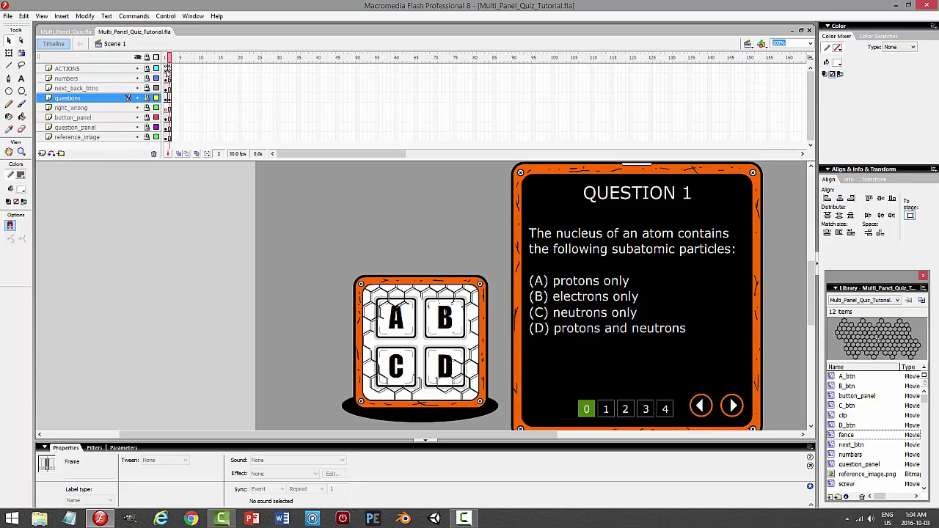
{"action": "left_click", "coordinate": [167, 68]}
{"action": "left_click", "coordinate": [172, 68]}
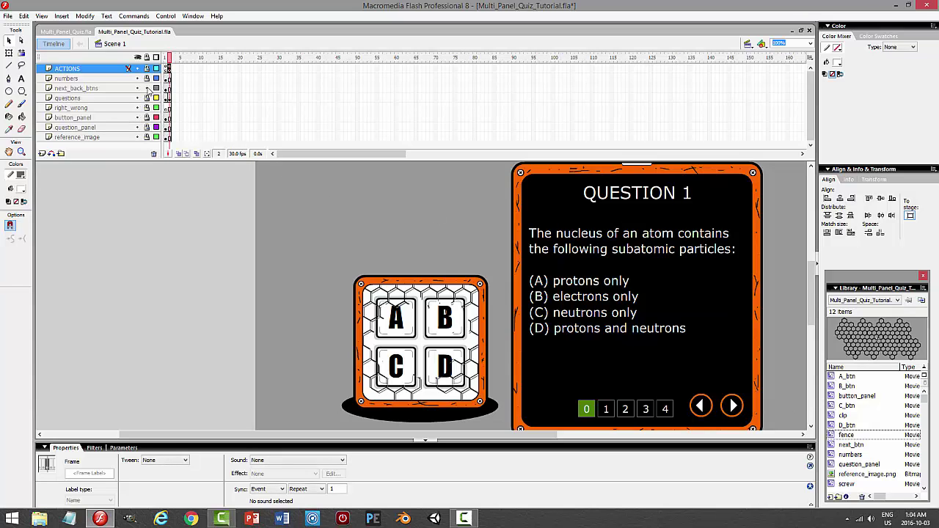
{"action": "left_click", "coordinate": [169, 88]}
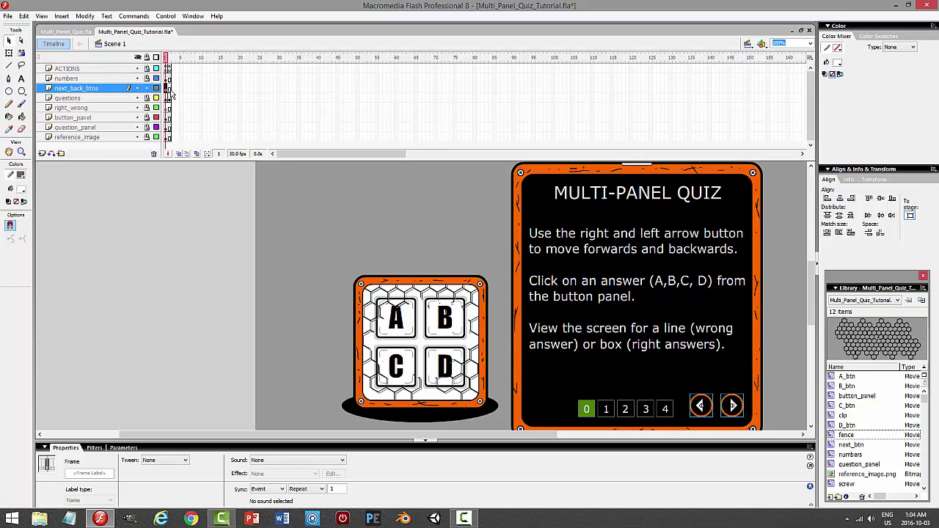
{"action": "left_click", "coordinate": [170, 93]}
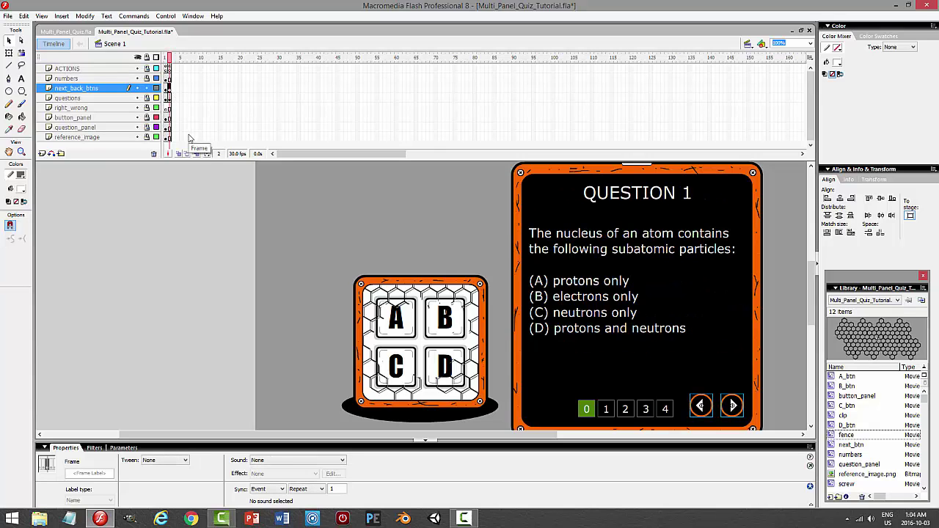
{"action": "left_click", "coordinate": [168, 91]}
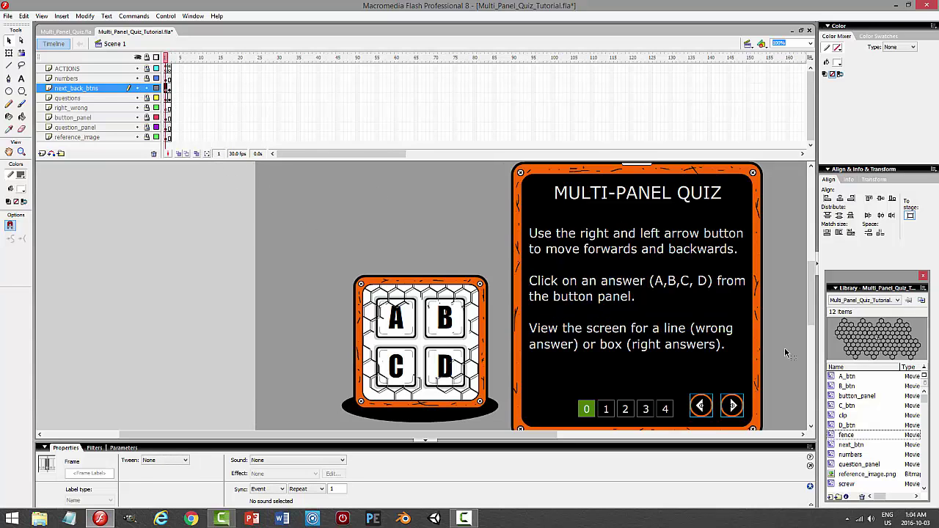
{"action": "left_click", "coordinate": [772, 374]}
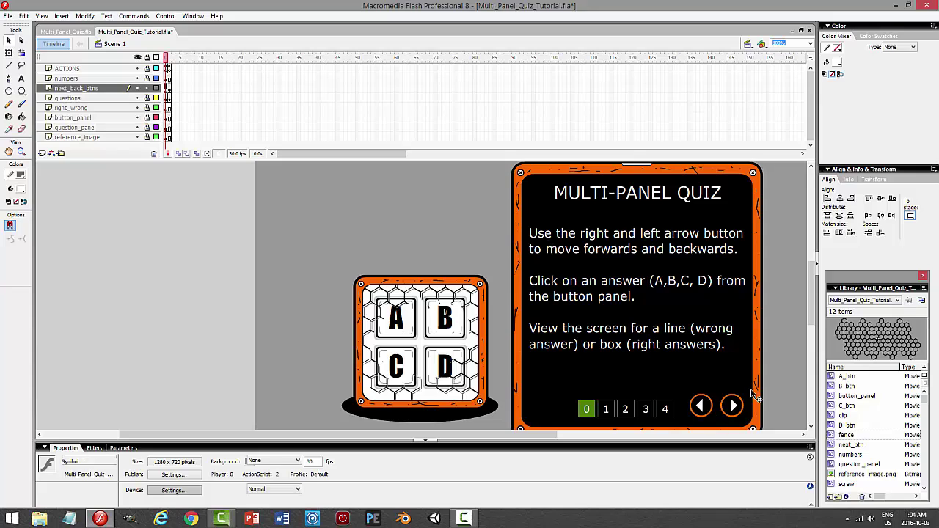
On frame 1, nudge the back arrow button 5 pixels to the right, to X 893.1.
{"action": "left_click", "coordinate": [700, 406]}
{"action": "key", "text": "shift+Right"}
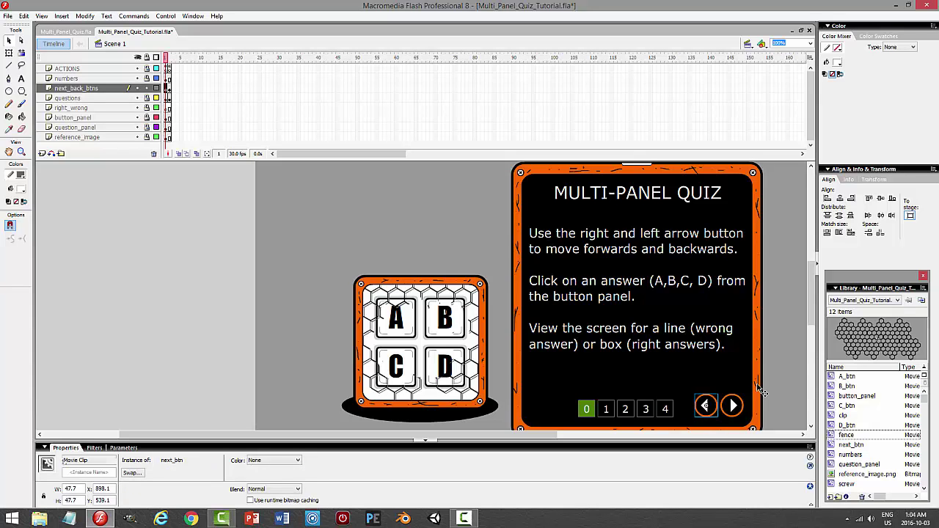
{"action": "key", "text": "shift+Left"}
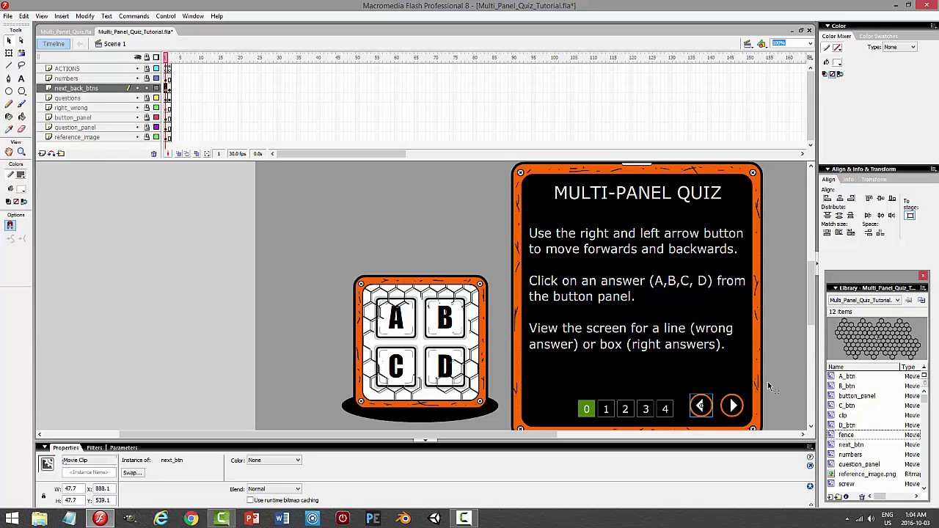
{"action": "key", "text": "Right"}
{"action": "key", "text": "Right"}
{"action": "key", "text": "Right"}
{"action": "key", "text": "Right"}
On frame 2, nudge the back arrow button 5 pixels to the right to X 893.1, matching frame 1.
{"action": "left_click", "coordinate": [168, 88]}
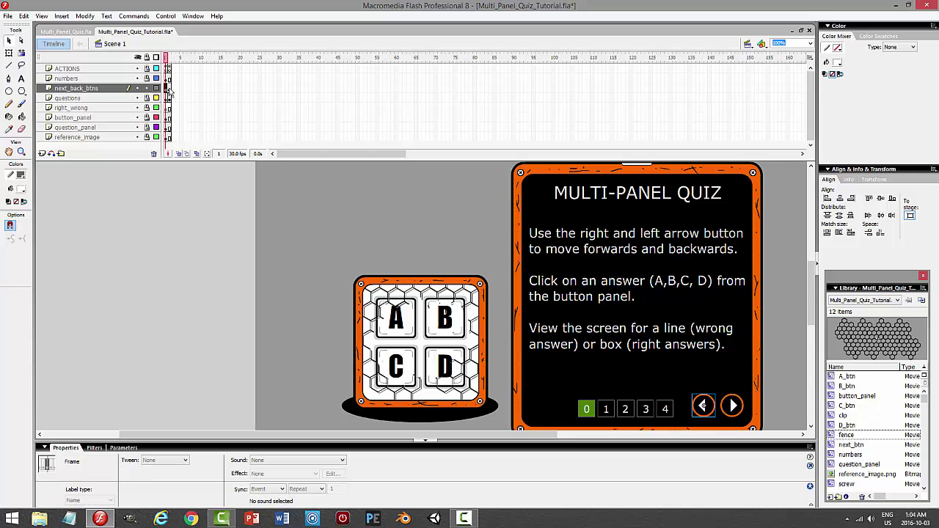
{"action": "left_click", "coordinate": [171, 89]}
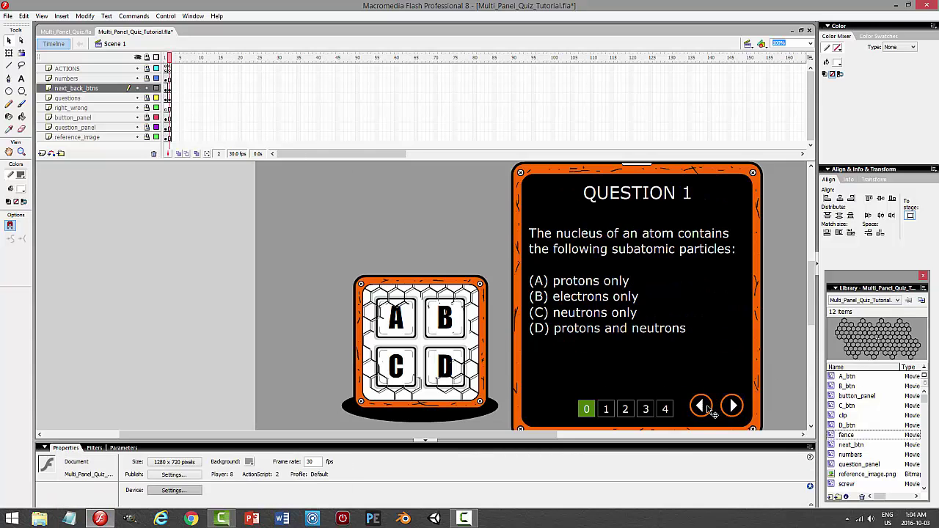
{"action": "left_click", "coordinate": [709, 409]}
{"action": "key", "text": "Right"}
{"action": "key", "text": "Right"}
{"action": "key", "text": "Right"}
{"action": "key", "text": "Right"}
{"action": "key", "text": "Right"}
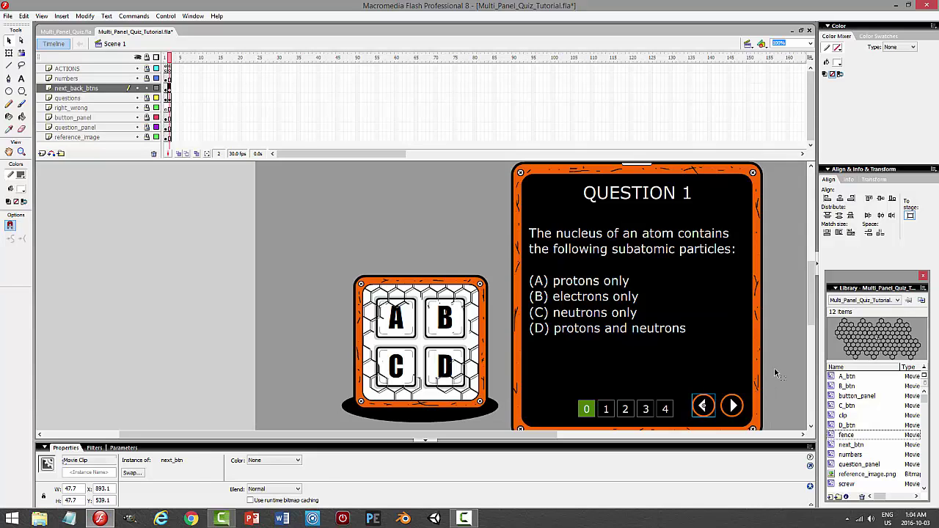
{"action": "left_click", "coordinate": [772, 375]}
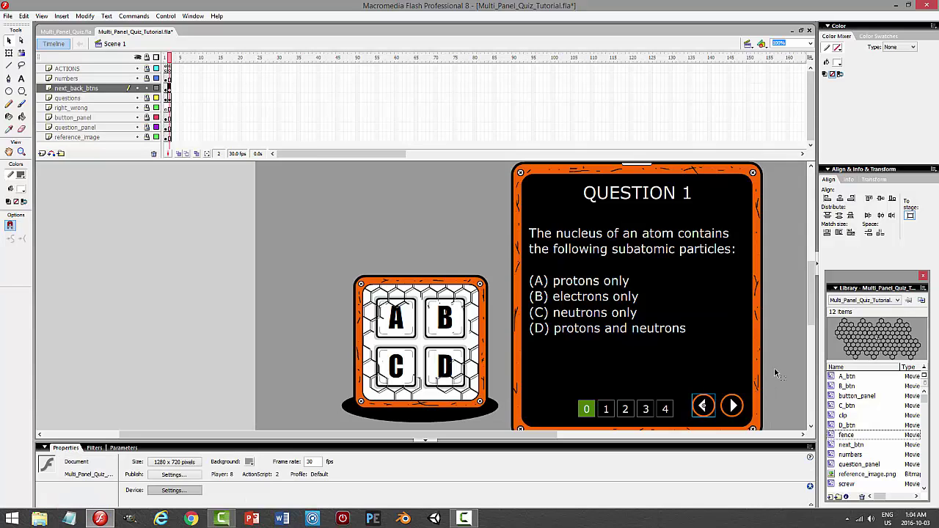
In the script of frame 1's forward arrow button, add "_root.gotoAndStop(2);" to the on(release) handler.
{"action": "left_click", "coordinate": [167, 88]}
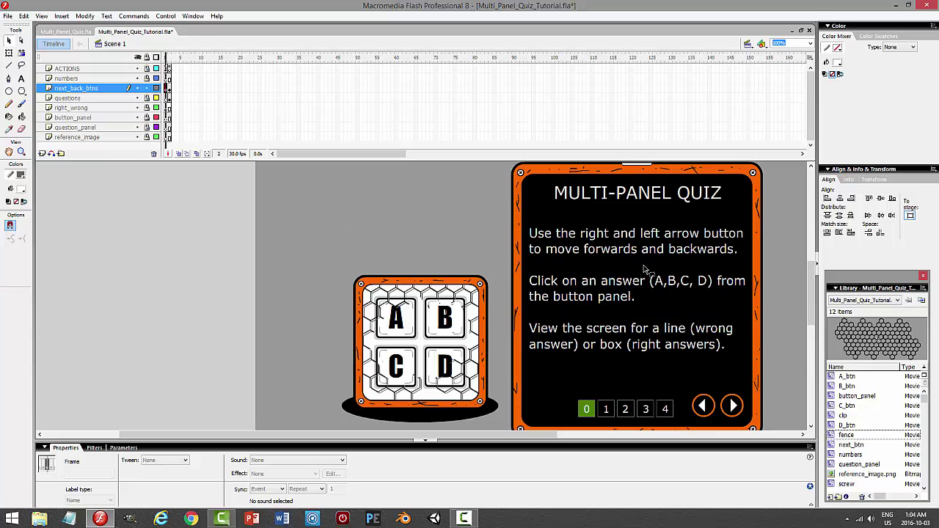
{"action": "left_click", "coordinate": [732, 406]}
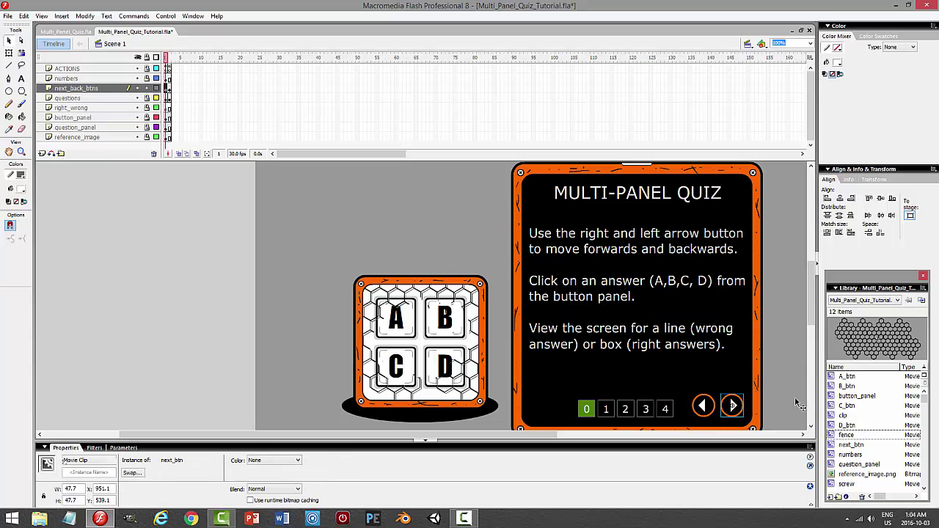
{"action": "key", "text": "F9"}
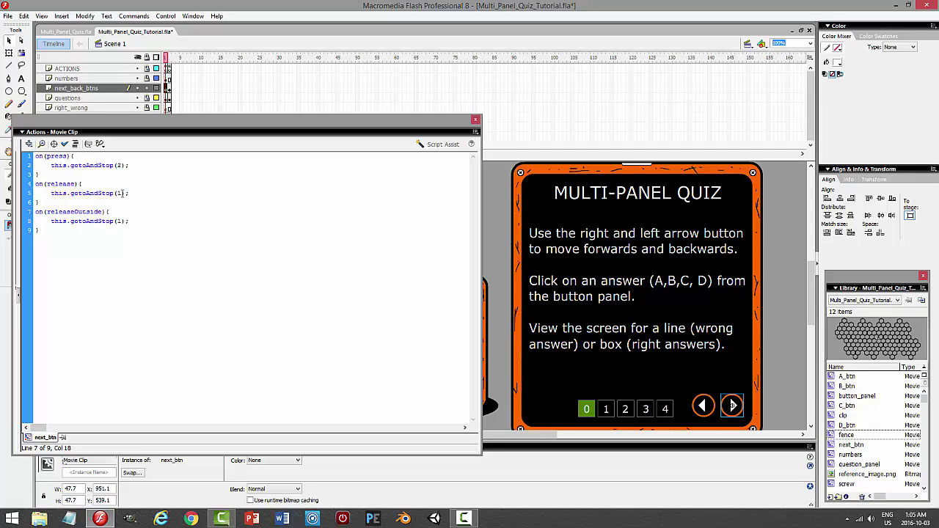
{"action": "left_click", "coordinate": [132, 194]}
{"action": "key", "text": "Return"}
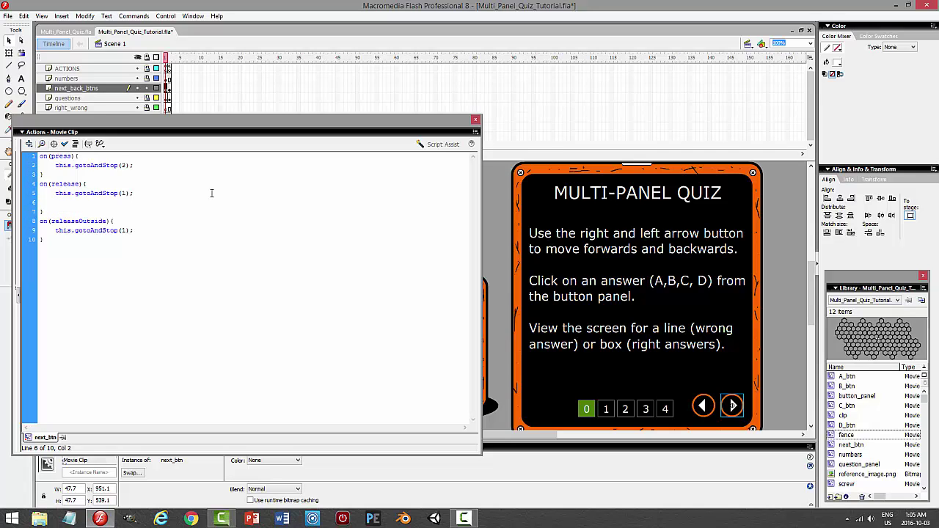
{"action": "type", "text": "_root.gotoAndSt"}
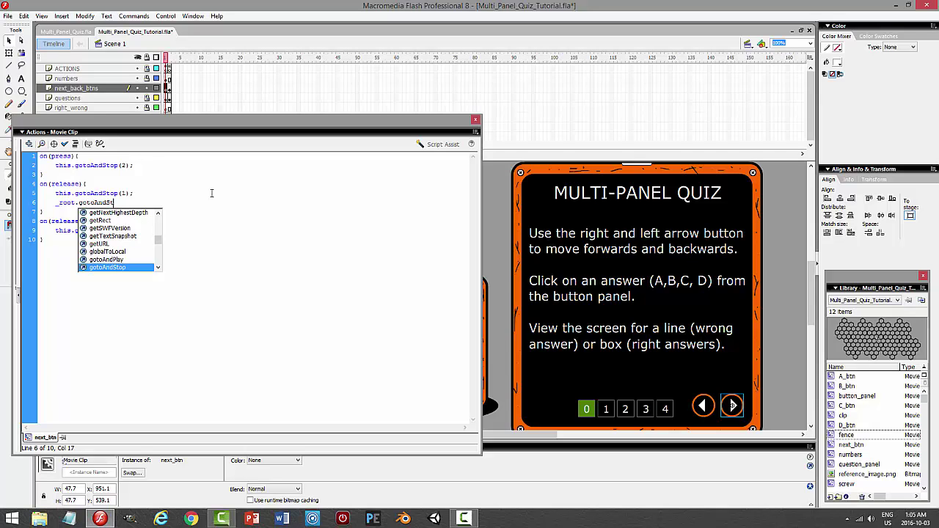
{"action": "type", "text": "op(2"}
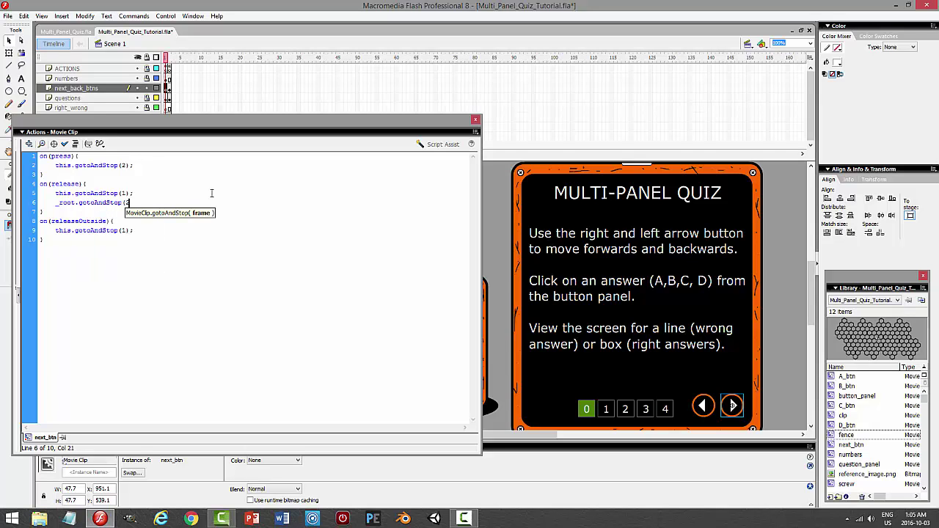
{"action": "type", "text": ");"}
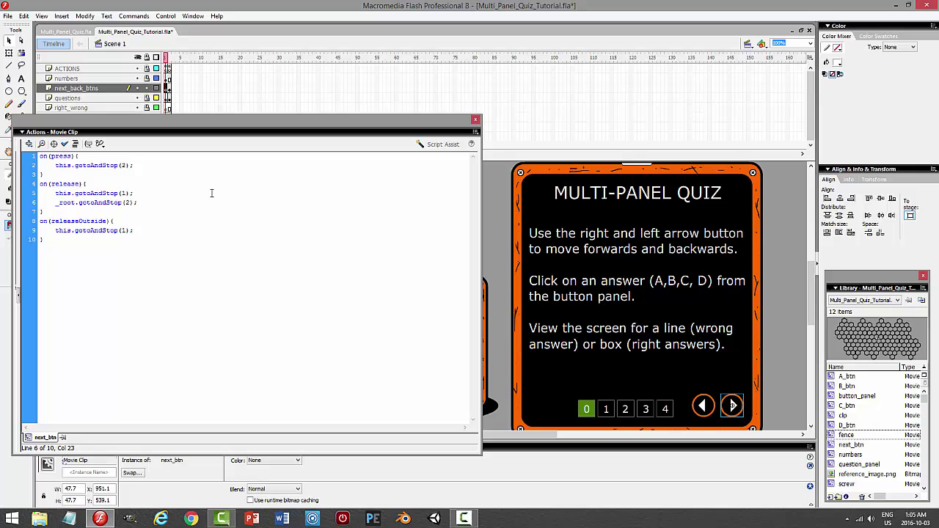
Copy the "_root.gotoAndStop(2);" line into the on(releaseOutside) handler as well, and save the file.
{"action": "left_click_drag", "start_coordinate": [141, 204], "coordinate": [38, 203]}
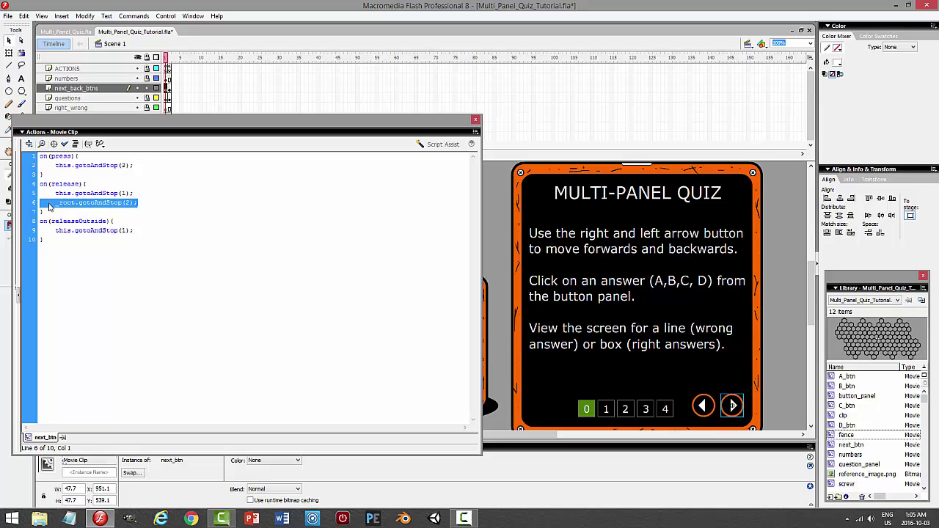
{"action": "right_click", "coordinate": [49, 207]}
{"action": "left_click", "coordinate": [74, 242]}
{"action": "left_click", "coordinate": [137, 231]}
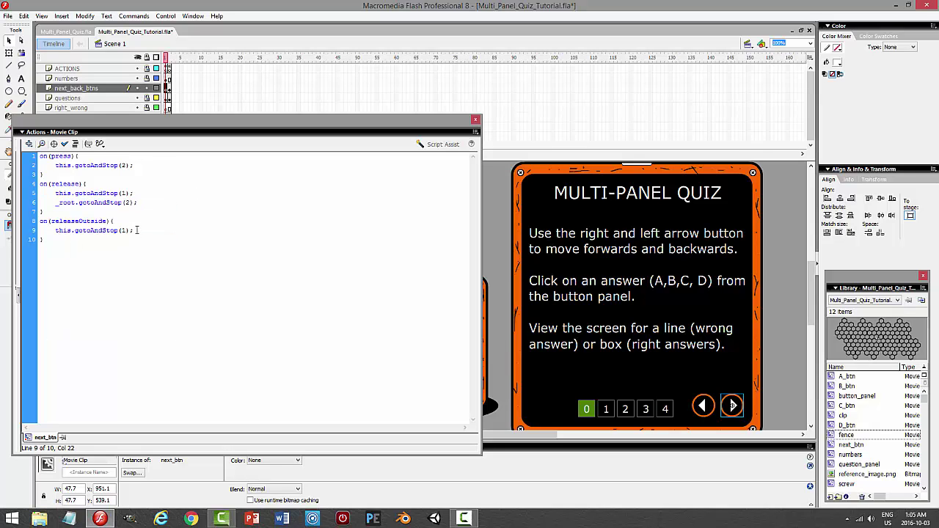
{"action": "key", "text": "Return"}
{"action": "key", "text": "ctrl+v"}
{"action": "key", "text": "ctrl+s"}
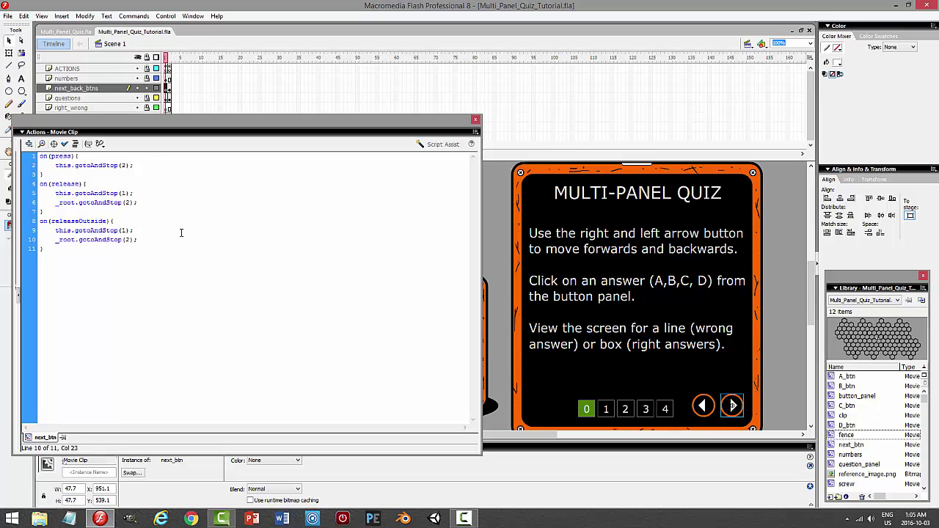
Test the movie, advance from the title panel with the forward arrow, and close the preview.
{"action": "key", "text": "ctrl+Return"}
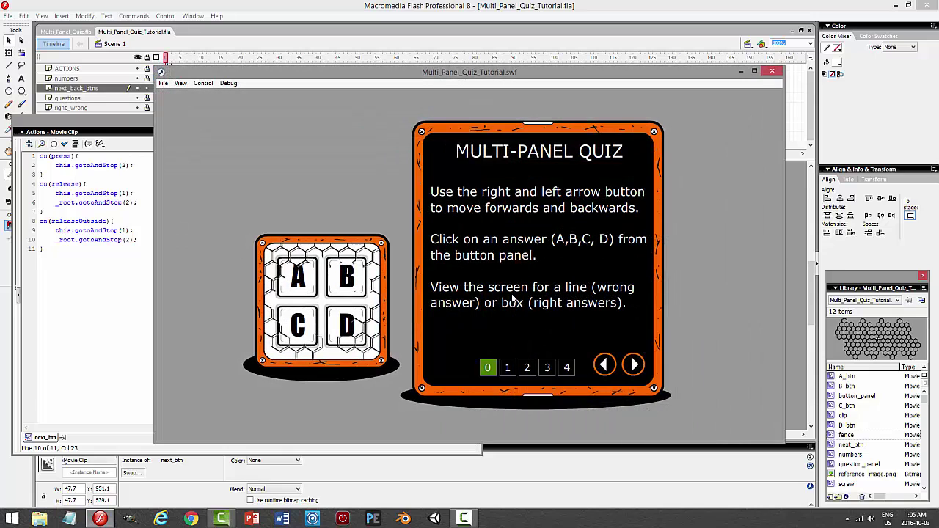
{"action": "left_click", "coordinate": [633, 365]}
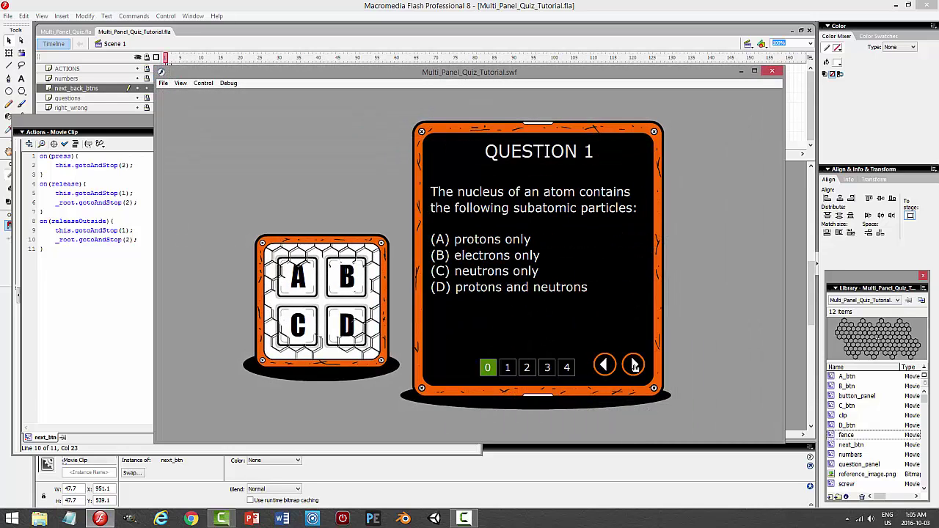
{"action": "left_click", "coordinate": [771, 72]}
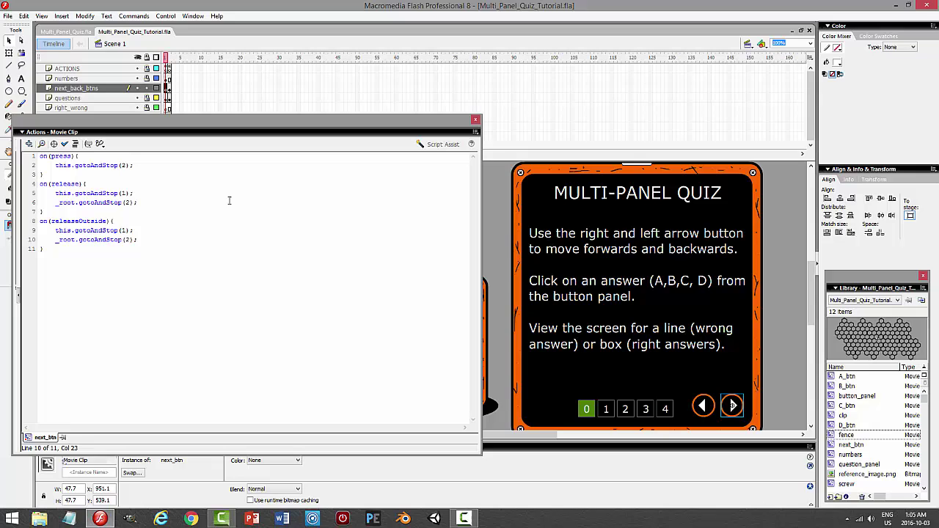
Close the forward arrow's script and open the script of the back arrow button on frame 1.
{"action": "left_click", "coordinate": [475, 119]}
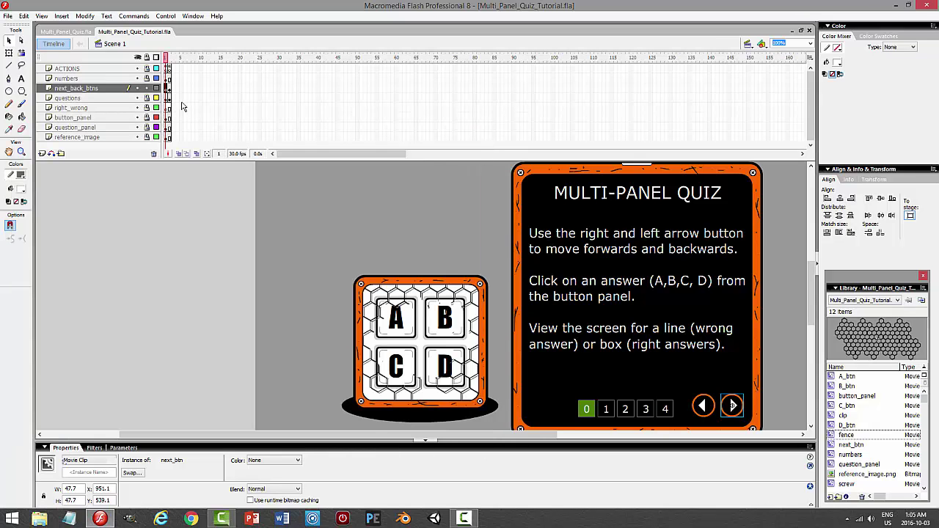
{"action": "left_click", "coordinate": [704, 407]}
{"action": "key", "text": "F9"}
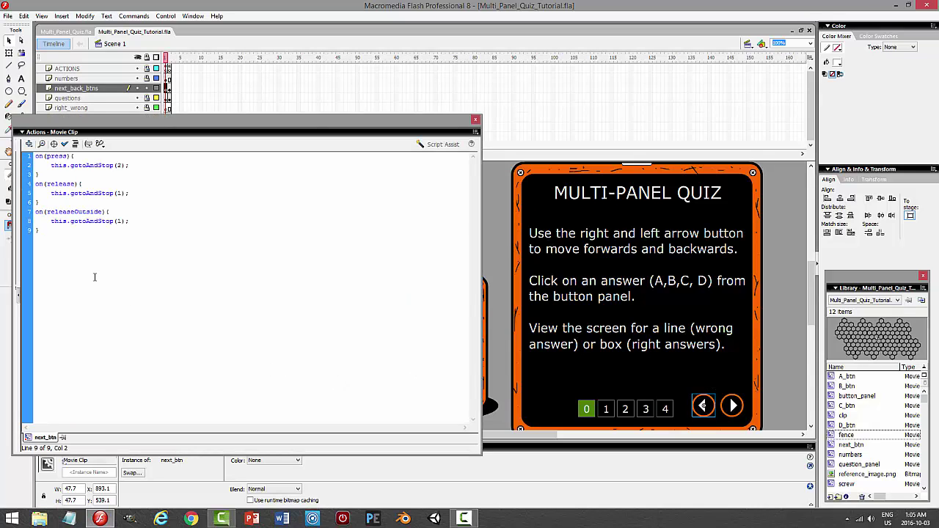
On frame 2, open the back arrow button's script and add "_root.gotoAndStop(1);" to the on(release) handler.
{"action": "key", "text": "F9"}
{"action": "left_click", "coordinate": [168, 88]}
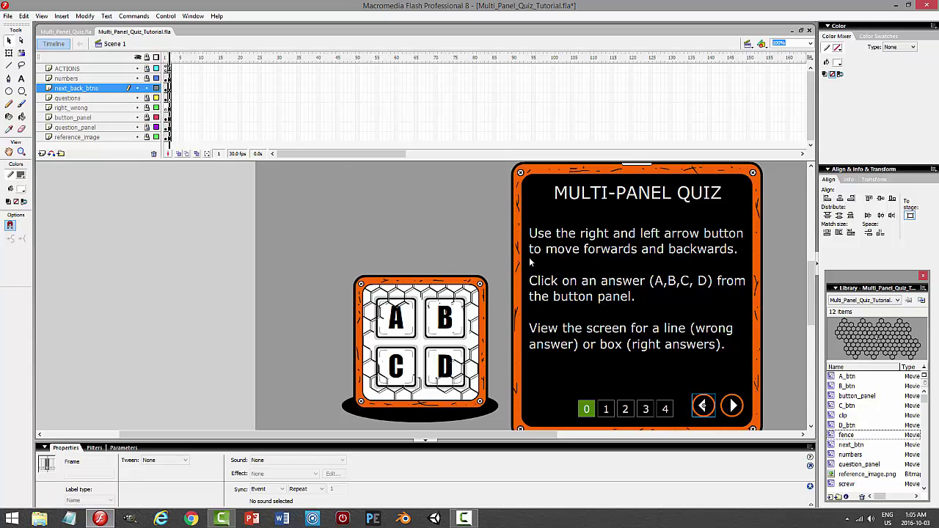
{"action": "key", "text": "period"}
{"action": "left_click", "coordinate": [704, 405]}
{"action": "key", "text": "F9"}
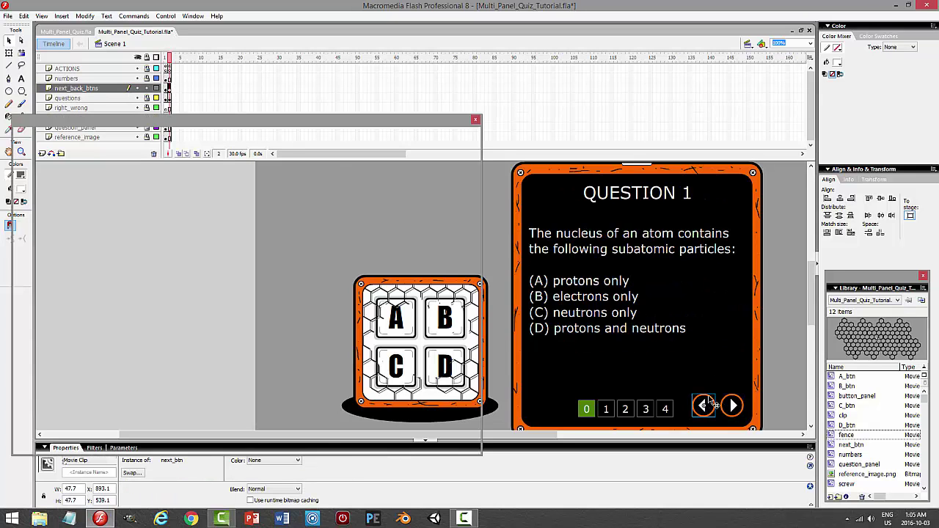
{"action": "left_click", "coordinate": [232, 193]}
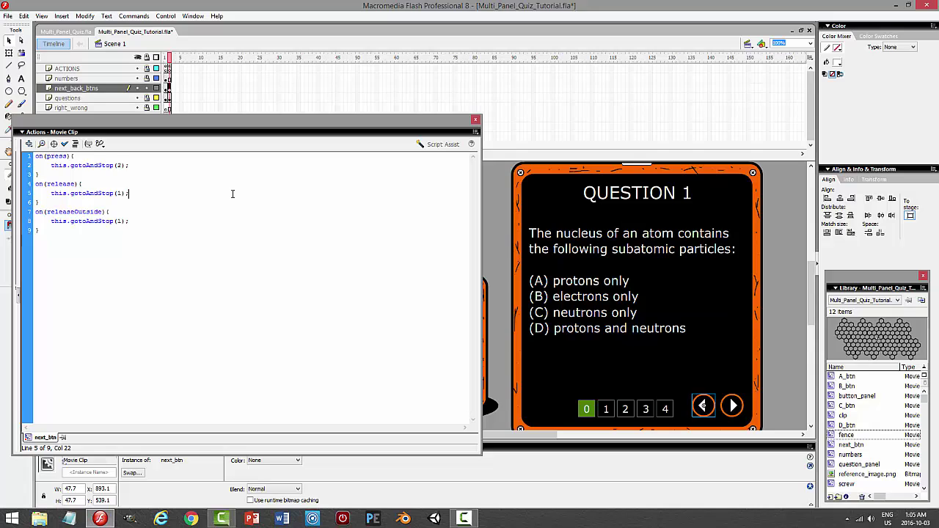
{"action": "key", "text": "Return"}
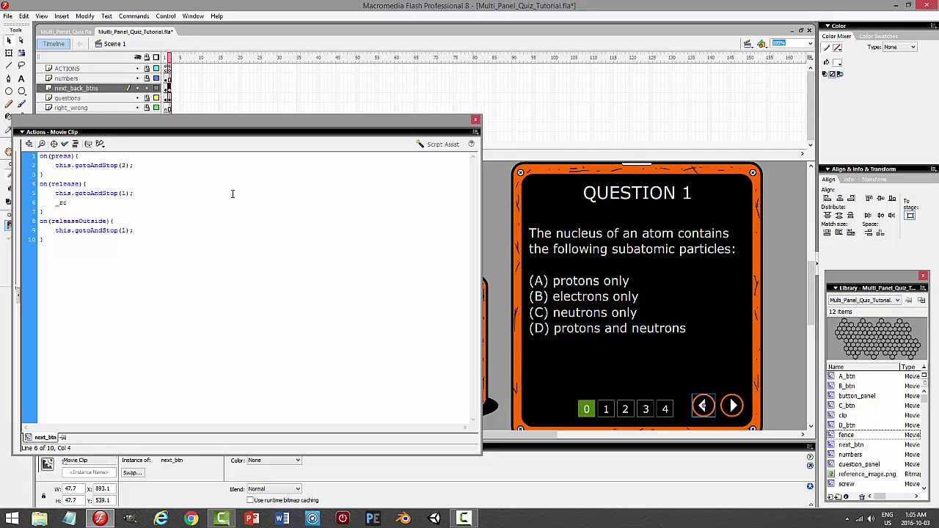
{"action": "key", "text": "ctrl+v"}
{"action": "type", "text": "3"}
Add "_root.gotoAndStop(1);" to the on(releaseOutside) handler of frame 2's back arrow as well, and save the file.
{"action": "key", "text": "Return"}
{"action": "key", "text": "ctrl+v"}
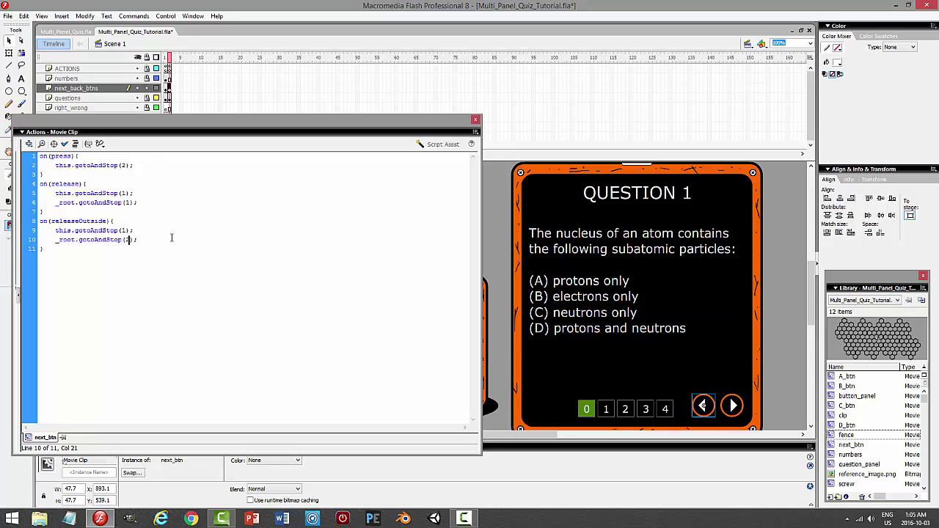
{"action": "type", "text": "1"}
{"action": "key", "text": "ctrl+s"}
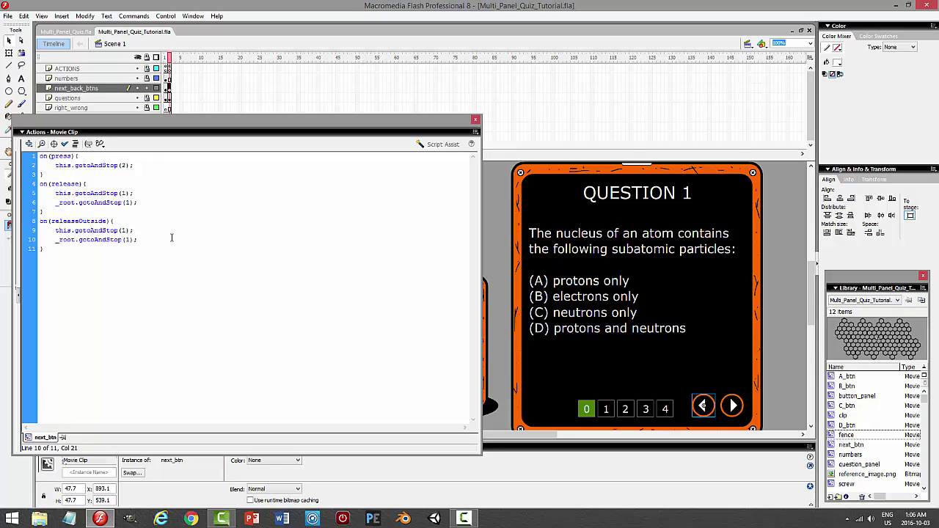
Test the movie by moving back and forth between the title panel and Question 1 with both arrows, and close the preview.
{"action": "key", "text": "ctrl+Return"}
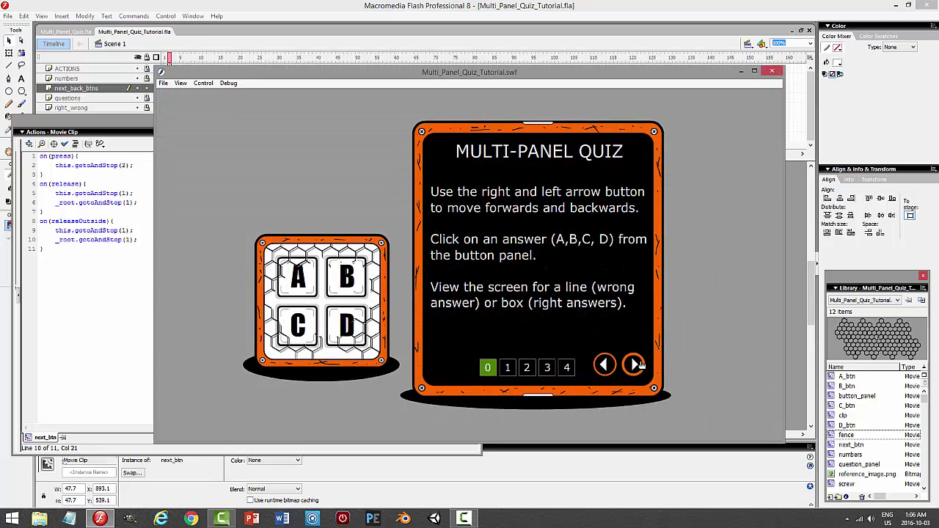
{"action": "left_click", "coordinate": [632, 365]}
{"action": "left_click", "coordinate": [603, 367]}
{"action": "left_click", "coordinate": [633, 365]}
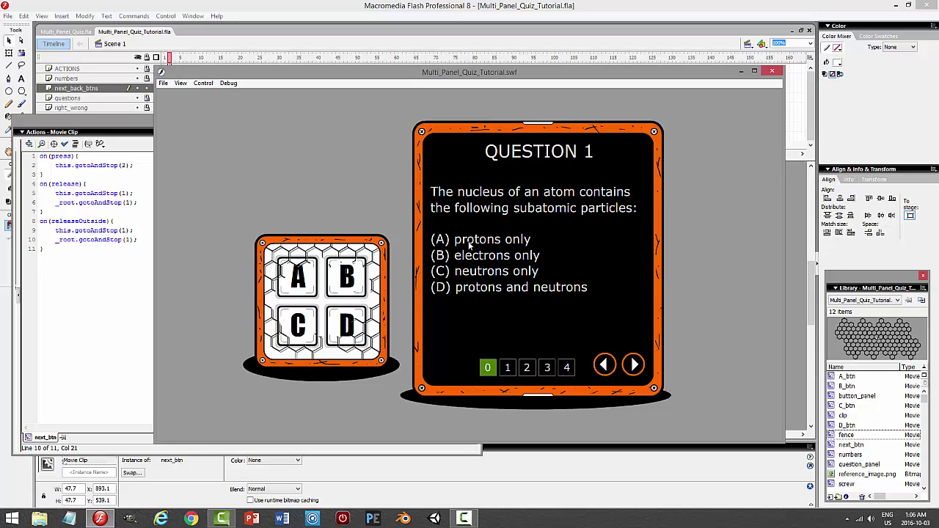
{"action": "left_click", "coordinate": [605, 364]}
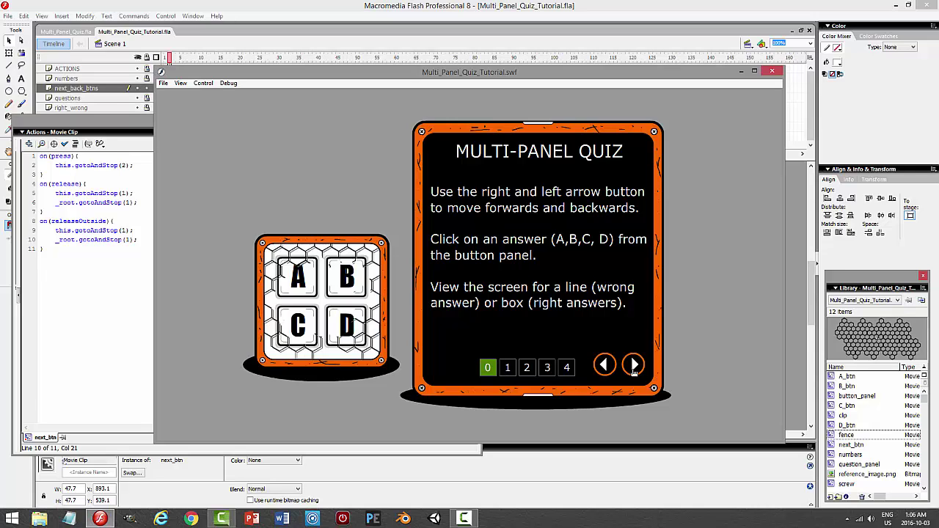
{"action": "left_click", "coordinate": [633, 366]}
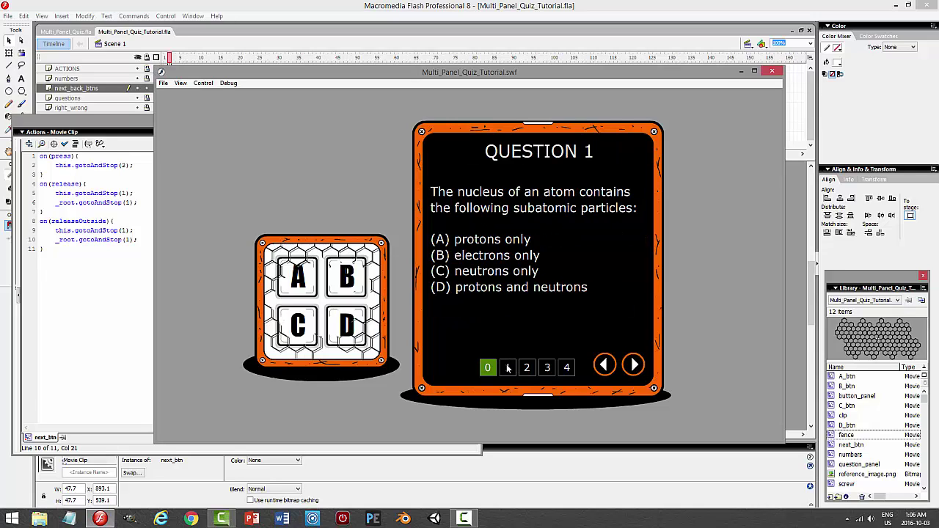
{"action": "left_click", "coordinate": [771, 71]}
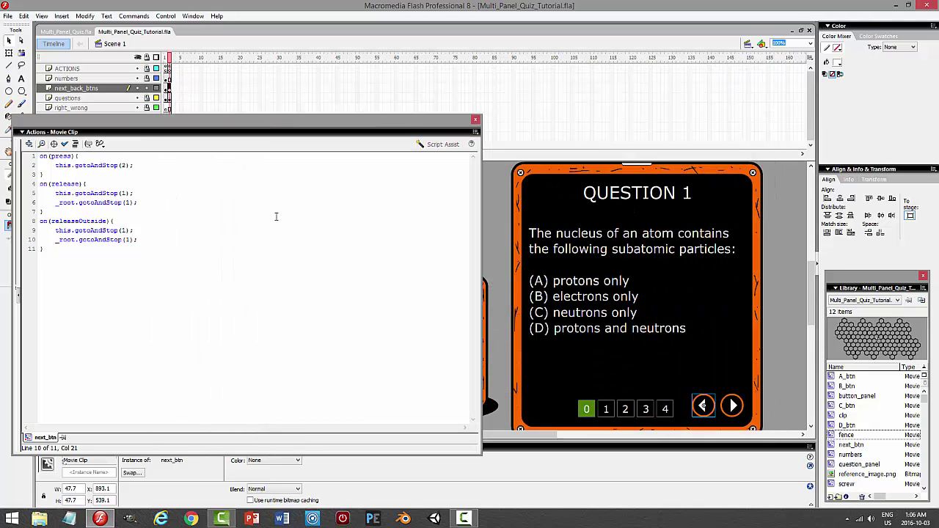
Close the back arrow's script, lock the next_back_btns layer and unlock the numbers layer.
{"action": "left_click", "coordinate": [475, 119]}
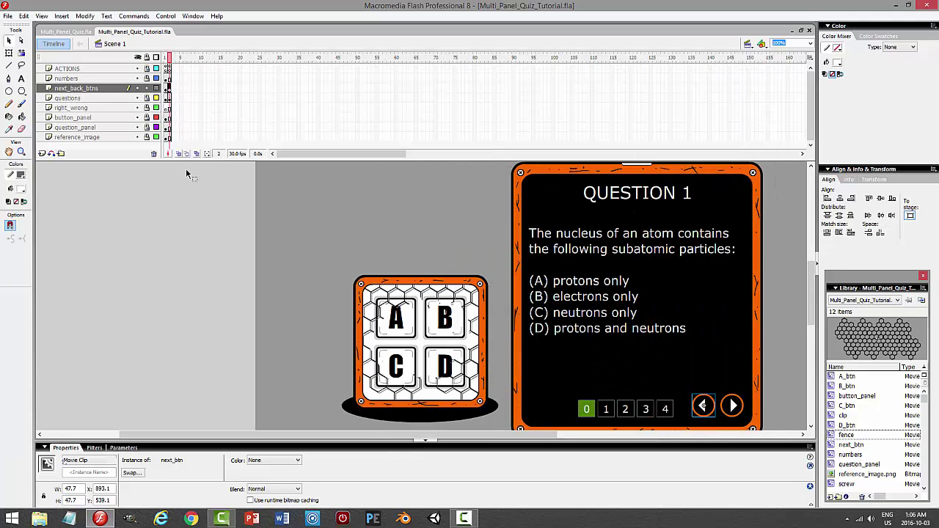
{"action": "left_click", "coordinate": [146, 89]}
{"action": "left_click", "coordinate": [147, 88]}
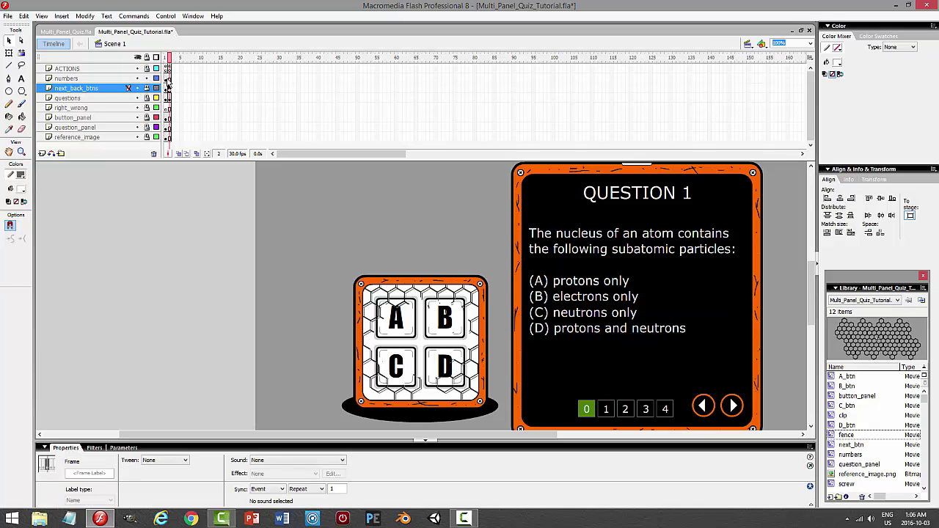
Open the numbers movie clip from frame 1 to examine its frames, and return to Scene 1.
{"action": "left_click", "coordinate": [168, 78]}
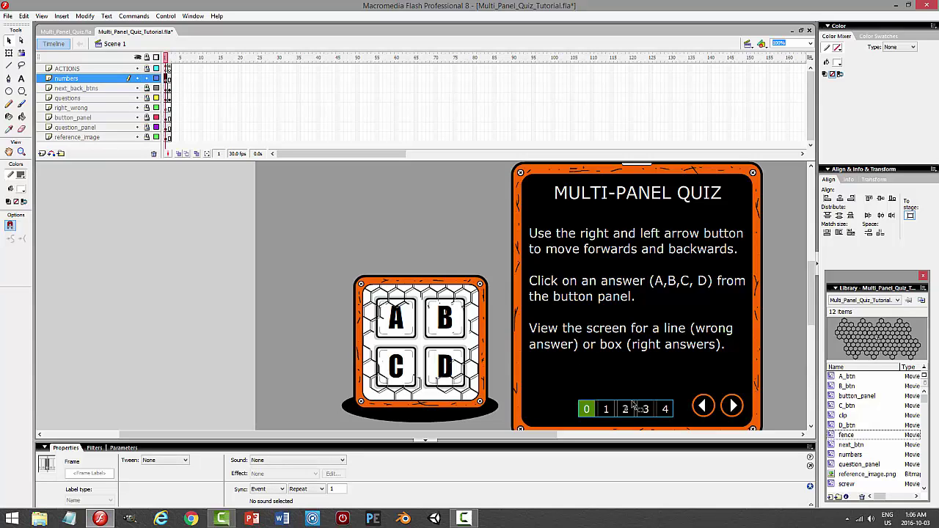
{"action": "double_click", "coordinate": [620, 413]}
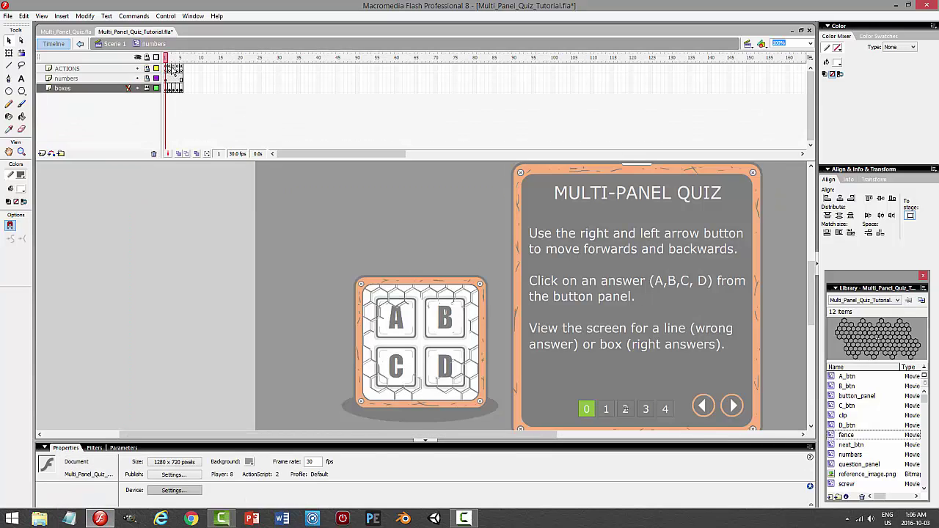
{"action": "left_click", "coordinate": [110, 44]}
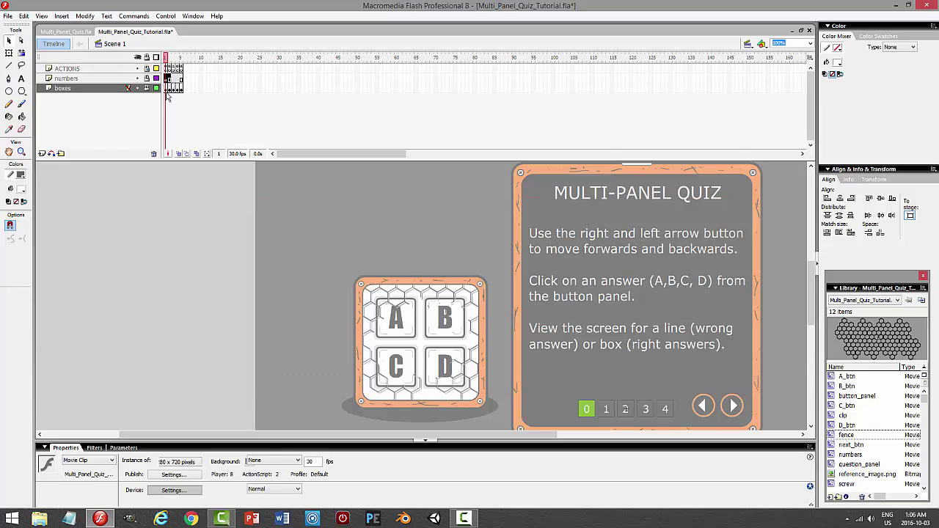
In the ACTIONS script of frame 1, add "_root.numbers.gotoAndStop(1);" below stop(); and copy that line.
{"action": "left_click", "coordinate": [168, 68]}
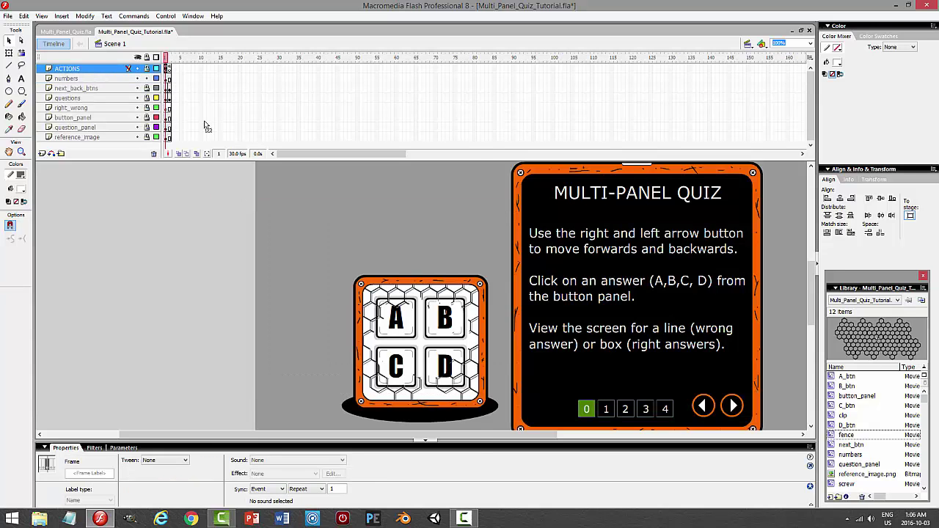
{"action": "key", "text": "F9"}
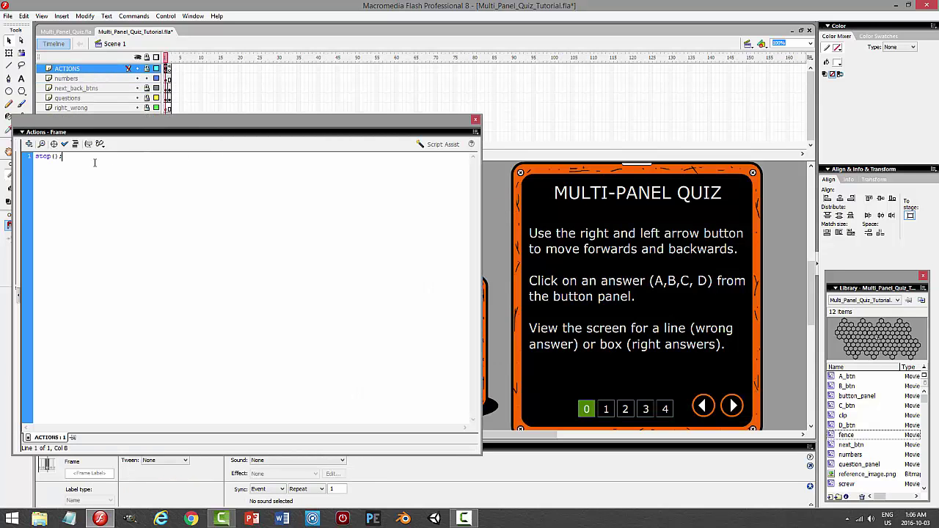
{"action": "key", "text": "Return"}
{"action": "type", "text": "_root.numbers .gotoAndStop(1);"}
{"action": "left_click_drag", "start_coordinate": [160, 168], "coordinate": [43, 166]}
{"action": "right_click", "coordinate": [43, 167]}
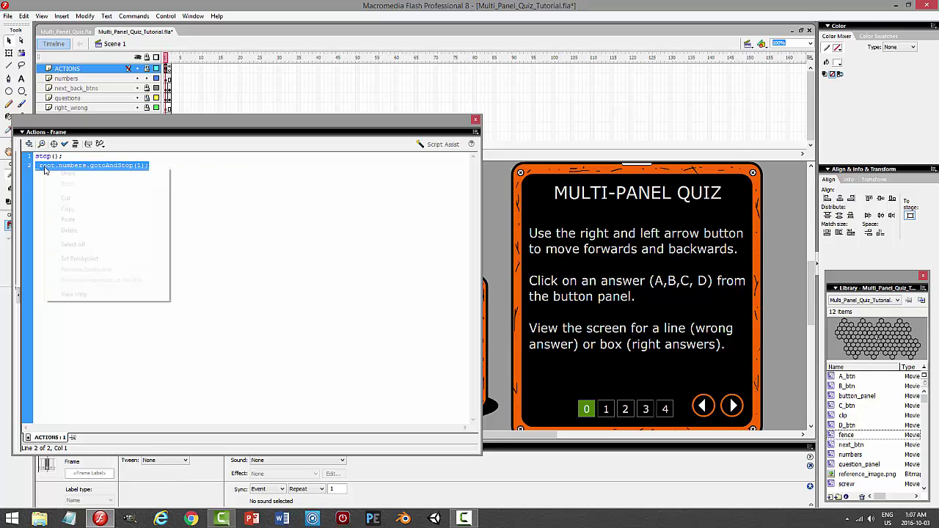
{"action": "left_click", "coordinate": [89, 211]}
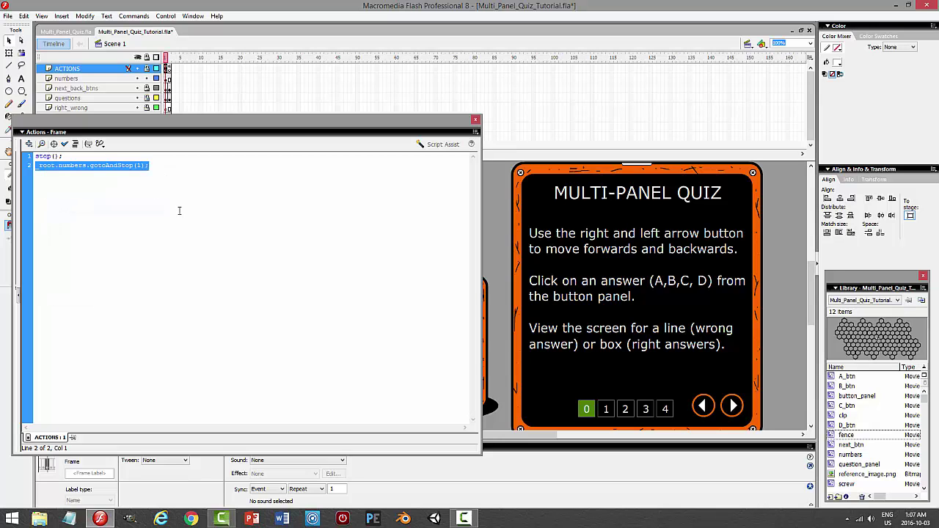
In the ACTIONS script of frame 2, paste the copied line below stop(); and change it to "_root.numbers.gotoAndStop(2);".
{"action": "key", "text": "F9"}
{"action": "left_click", "coordinate": [171, 68]}
{"action": "key", "text": "F9"}
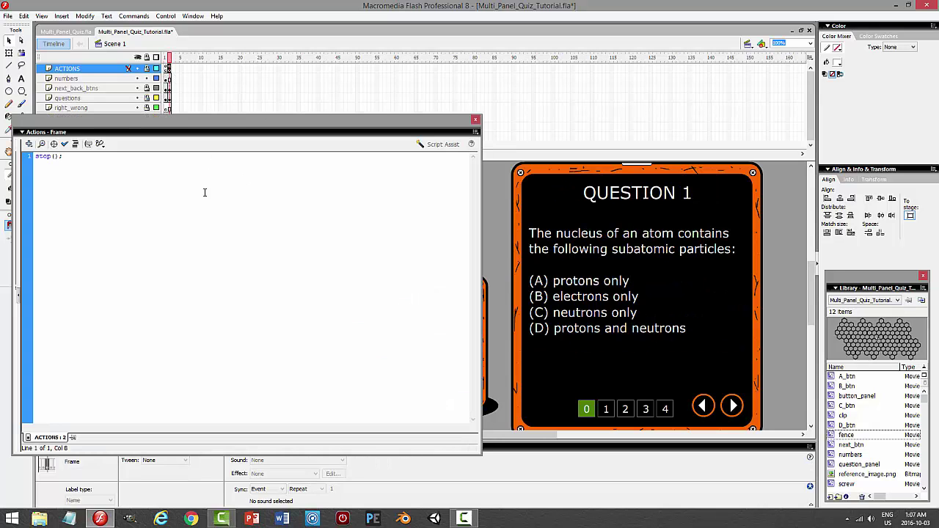
{"action": "left_click", "coordinate": [101, 161]}
{"action": "key", "text": "Return"}
{"action": "key", "text": "ctrl+v"}
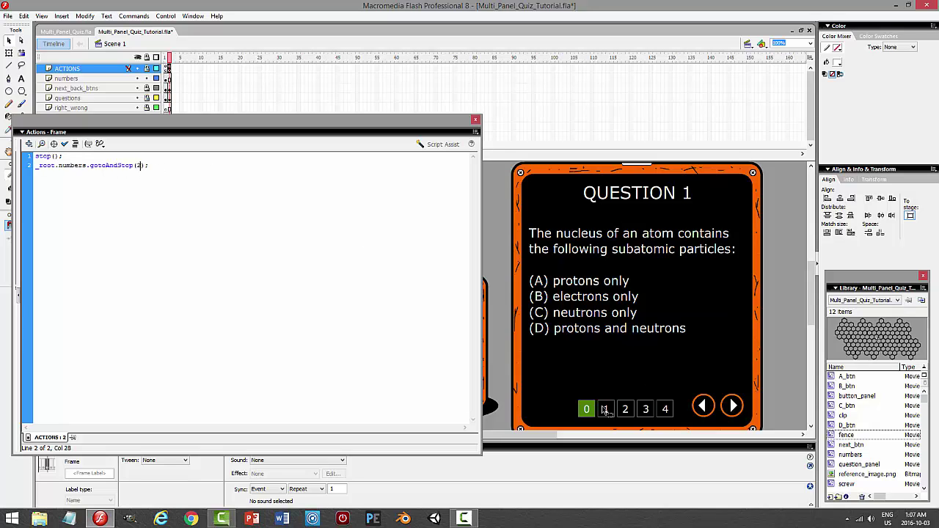
Close frame 2's script, save the file and test the movie.
{"action": "left_click", "coordinate": [475, 120]}
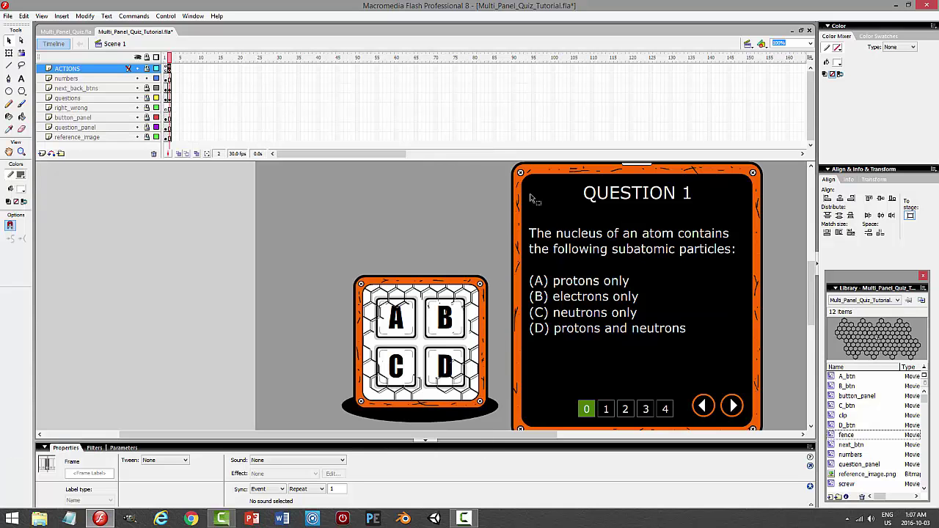
{"action": "key", "text": "ctrl+s"}
{"action": "key", "text": "ctrl+Return"}
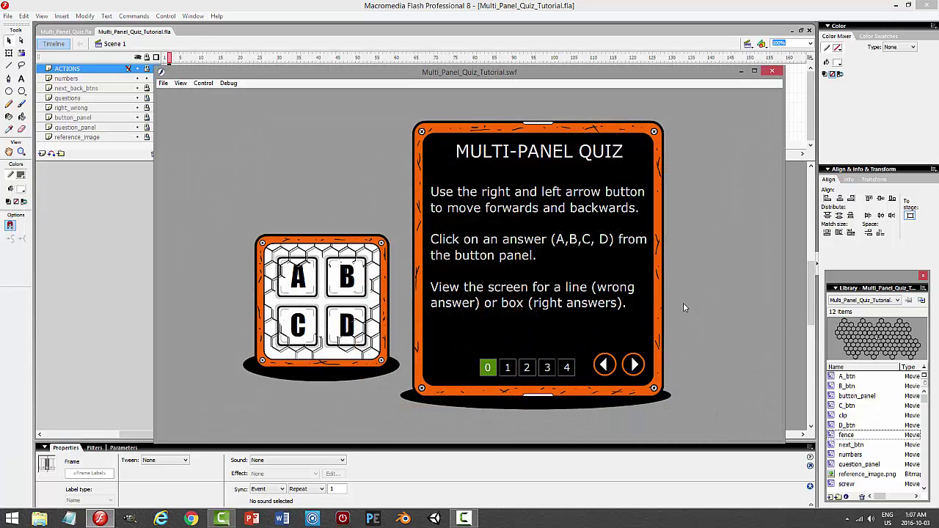
Test the quiz preview's forward and back arrows between the intro screen and Question 1, and close the preview.
{"action": "left_click", "coordinate": [634, 364]}
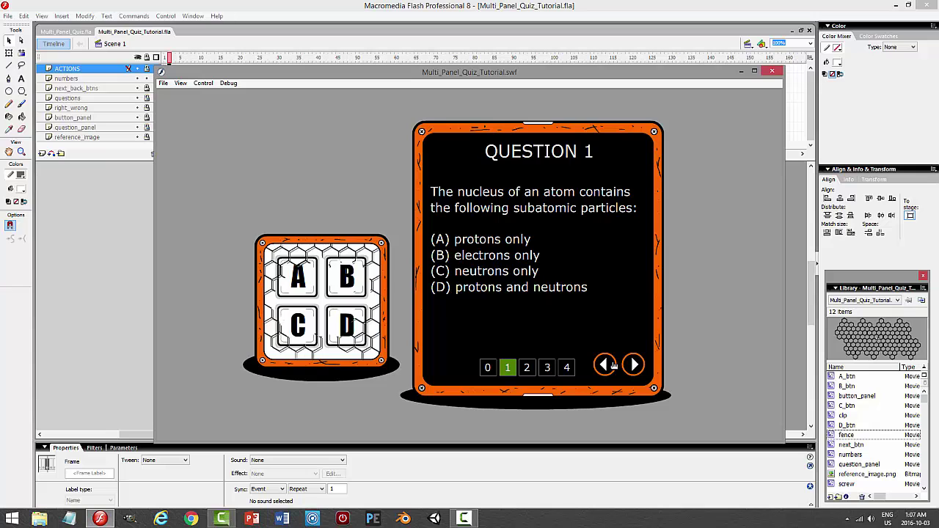
{"action": "left_click", "coordinate": [603, 364]}
{"action": "left_click", "coordinate": [633, 364]}
{"action": "left_click", "coordinate": [603, 364]}
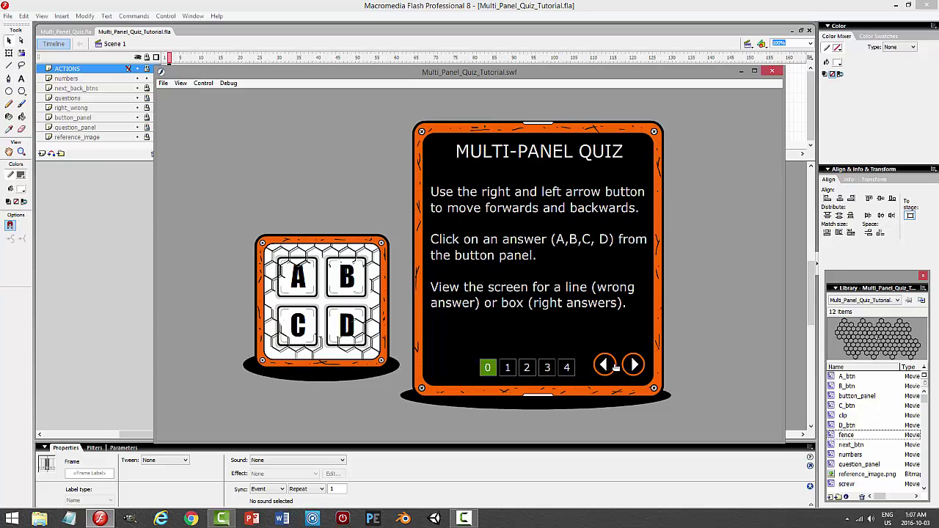
{"action": "left_click", "coordinate": [633, 365]}
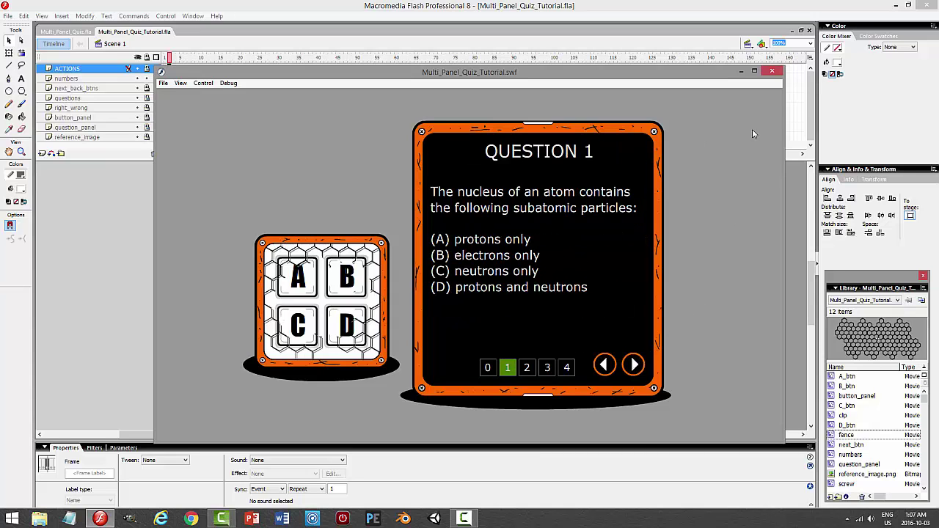
{"action": "left_click", "coordinate": [772, 71]}
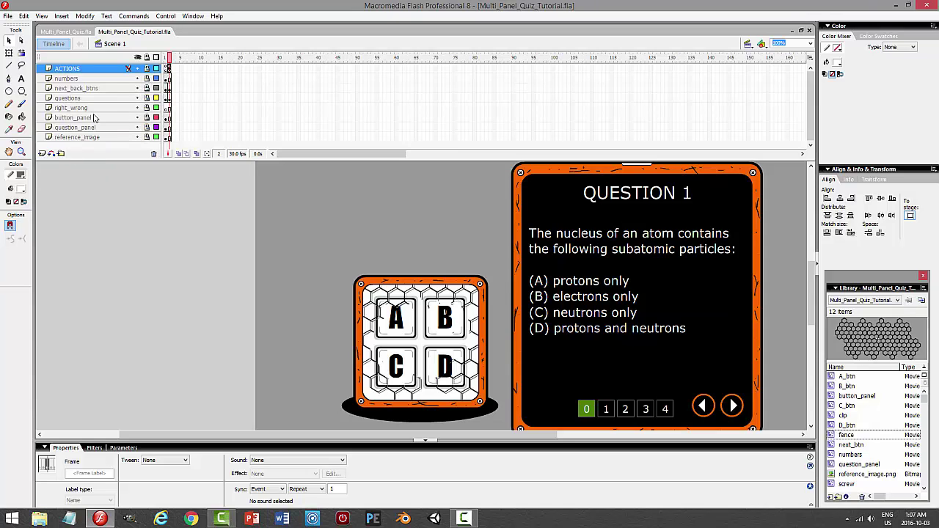
Unlock the right_wrong layer and make its second frame, the Question 1 frame, active.
{"action": "left_click", "coordinate": [146, 107]}
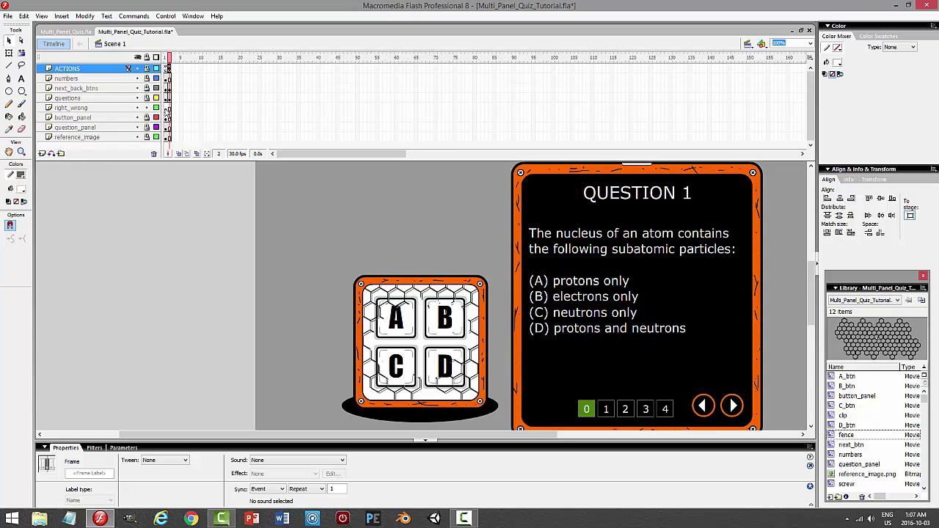
{"action": "left_click", "coordinate": [167, 108]}
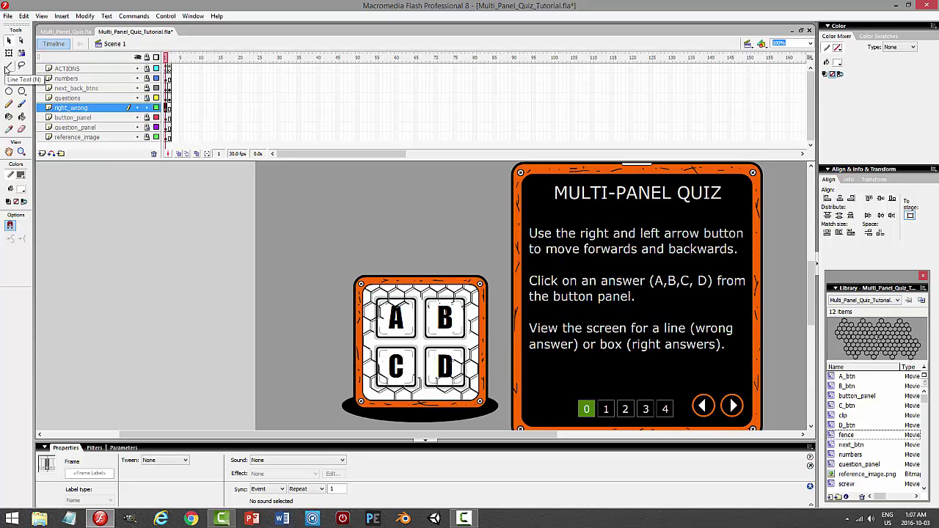
{"action": "left_click", "coordinate": [9, 66]}
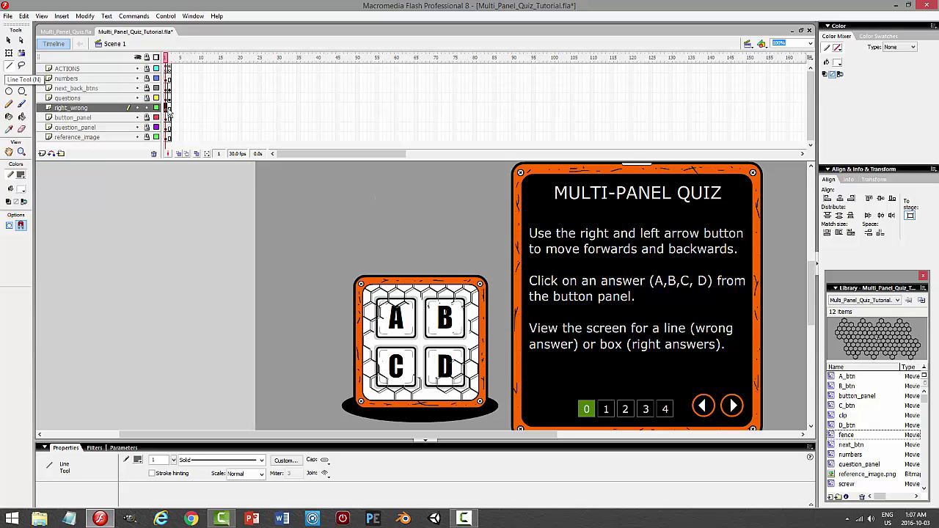
{"action": "left_click", "coordinate": [168, 109]}
{"action": "left_click", "coordinate": [172, 110]}
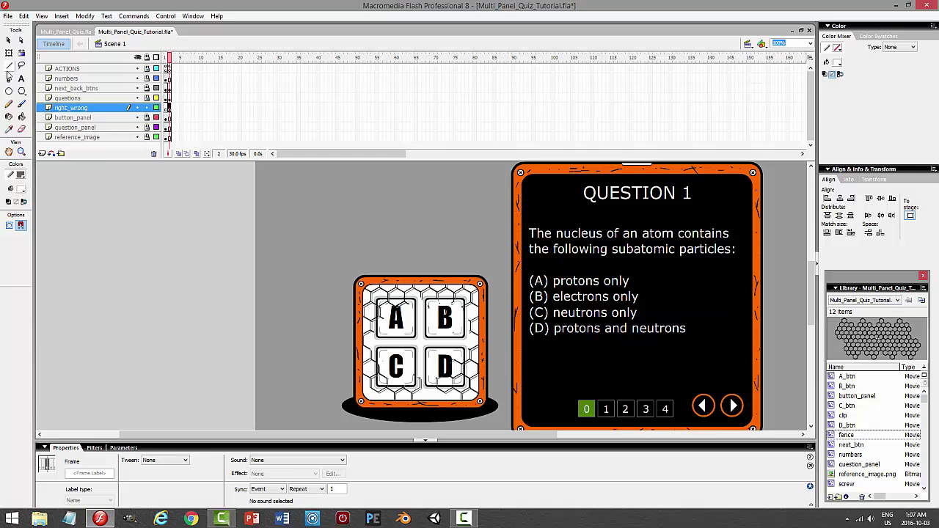
With a red #FF0000 stroke of thickness 2, draw a horizontal line about 443 pixels long through answer (A).
{"action": "left_click", "coordinate": [22, 176]}
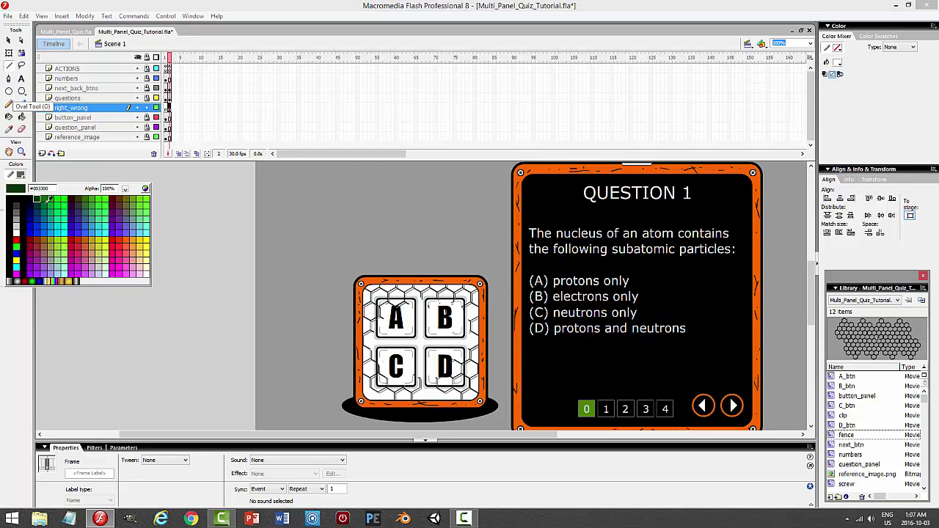
{"action": "left_click", "coordinate": [113, 240]}
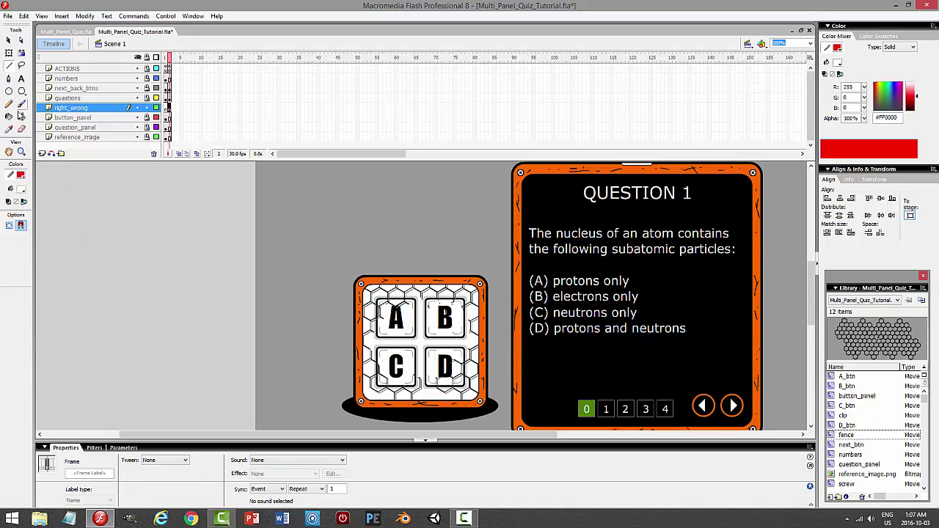
{"action": "left_click", "coordinate": [9, 66]}
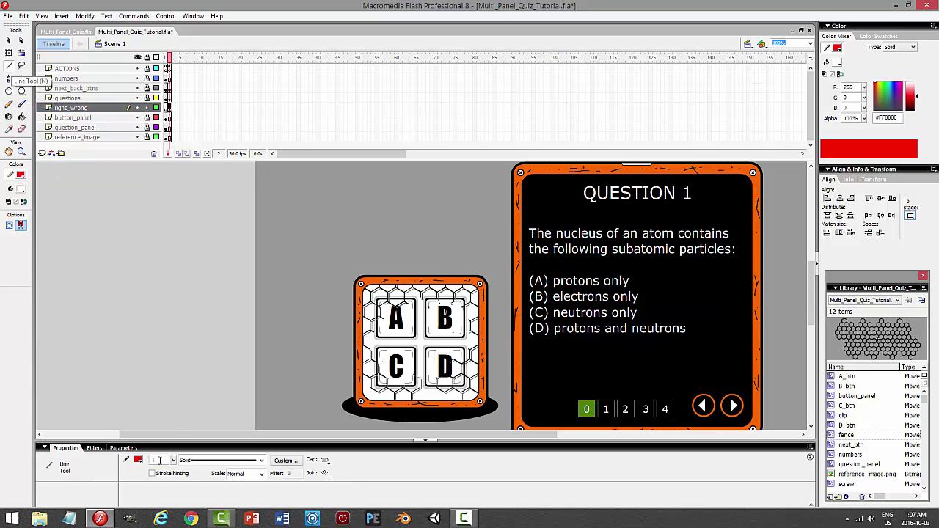
{"action": "type", "text": "2"}
{"action": "key", "text": "Return"}
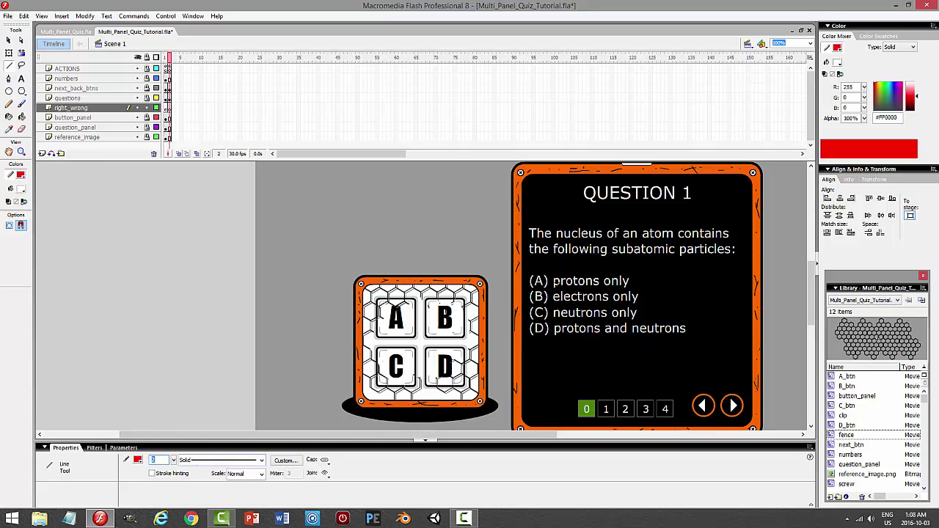
{"action": "left_click_drag", "start_coordinate": [528, 281], "coordinate": [676, 281]}
{"action": "left_click_drag", "start_coordinate": [744, 283], "coordinate": [745, 280]}
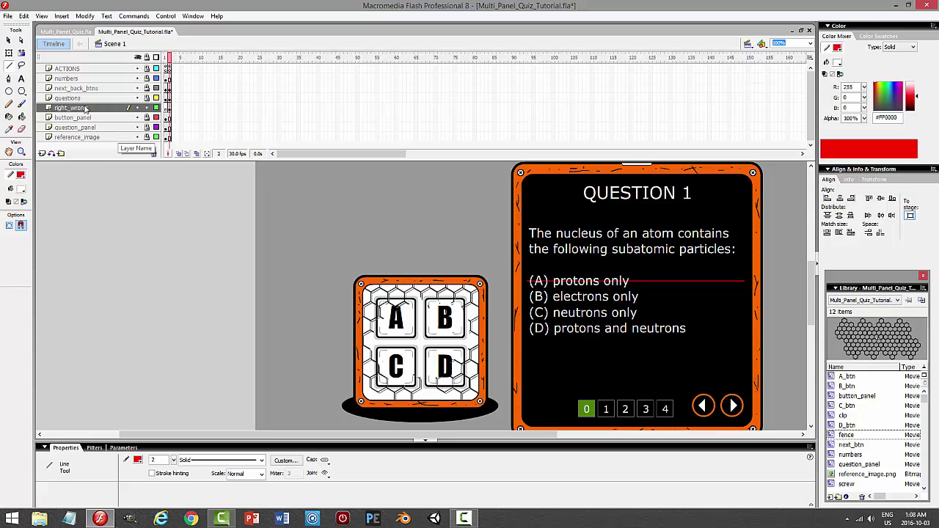
Move the right_wrong layer above the questions layer and deselect everything with the Selection tool.
{"action": "left_click_drag", "start_coordinate": [84, 108], "coordinate": [84, 98]}
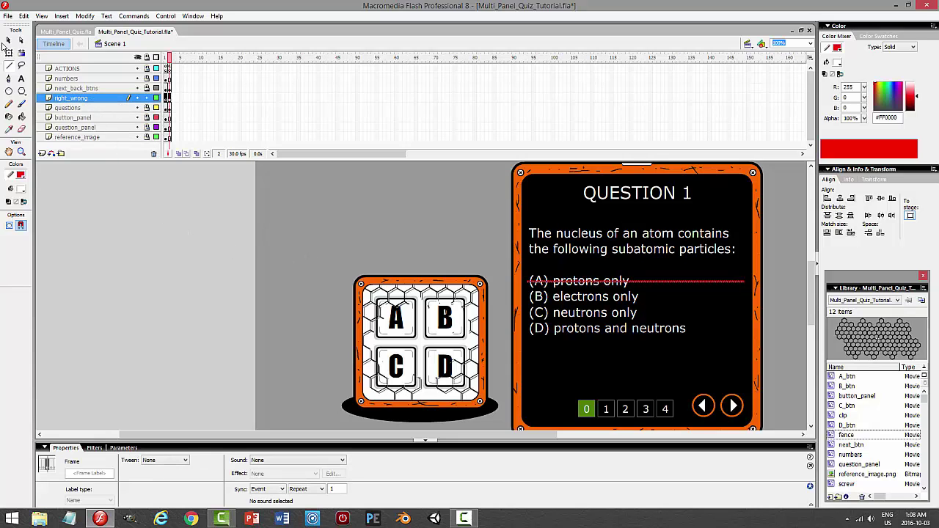
{"action": "left_click", "coordinate": [9, 40]}
{"action": "left_click", "coordinate": [295, 194]}
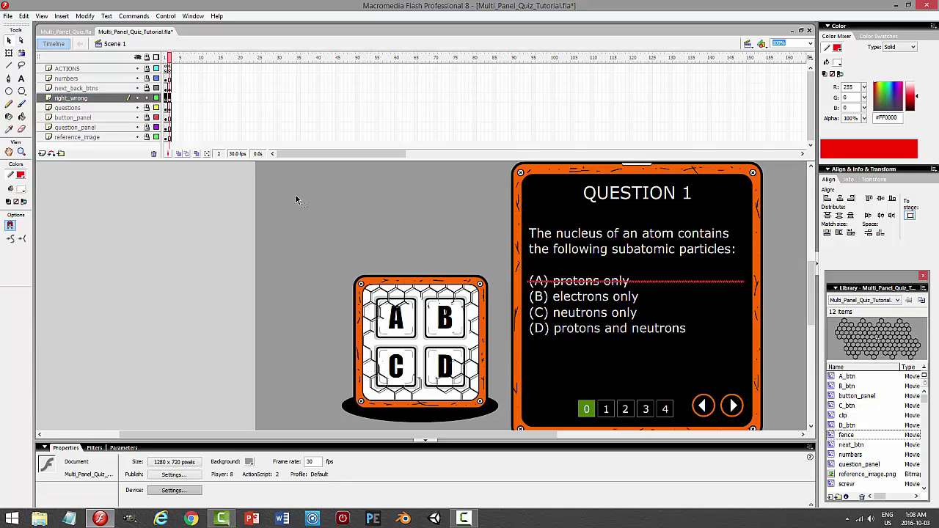
Convert the red line into a movie clip symbol named right_wrong and give its instance the name right_wrong.
{"action": "left_click", "coordinate": [651, 282]}
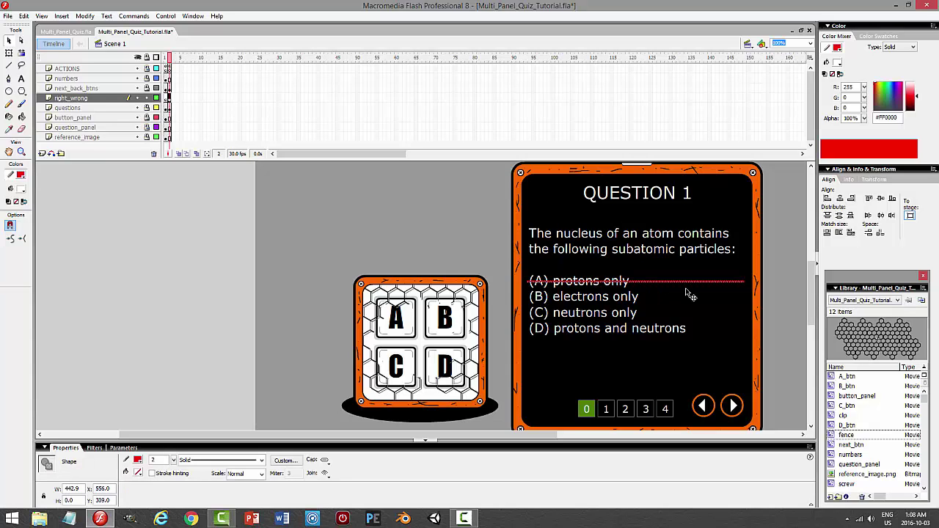
{"action": "left_click", "coordinate": [84, 16]}
{"action": "left_click", "coordinate": [66, 41]}
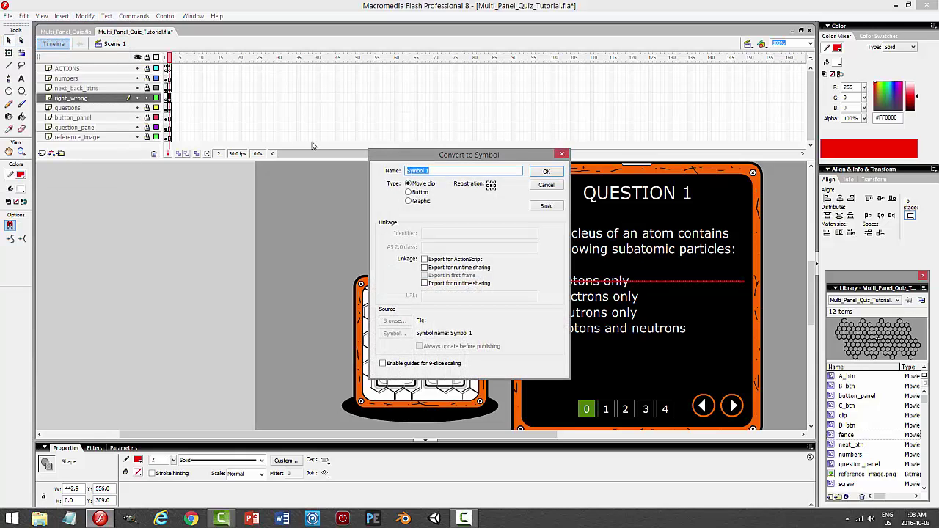
{"action": "type", "text": "right_wrong"}
{"action": "key", "text": "Return"}
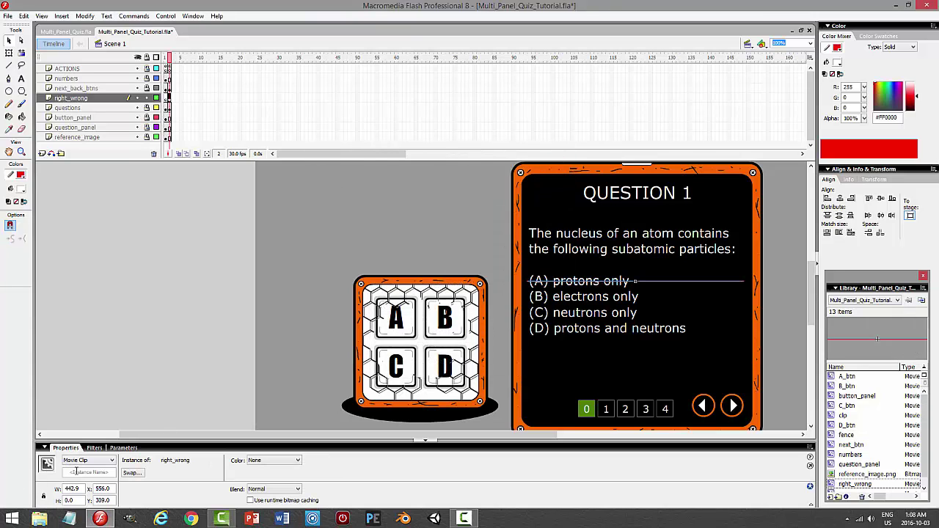
{"action": "left_click", "coordinate": [77, 472]}
{"action": "type", "text": "right_wrong"}
{"action": "double_click", "coordinate": [77, 471]}
Inside the right_wrong movie clip, lock Layer 1 and add a new layer named ACTIONS above it.
{"action": "double_click", "coordinate": [674, 282]}
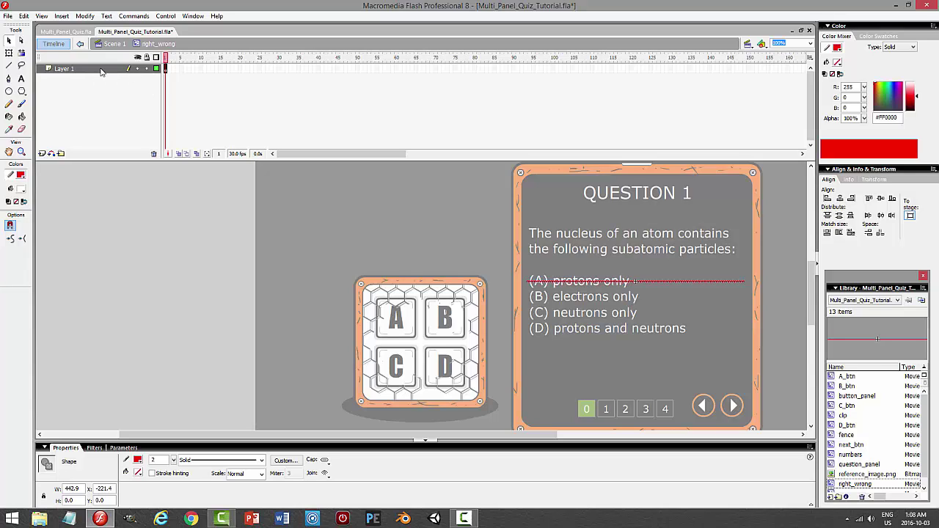
{"action": "left_click", "coordinate": [146, 68]}
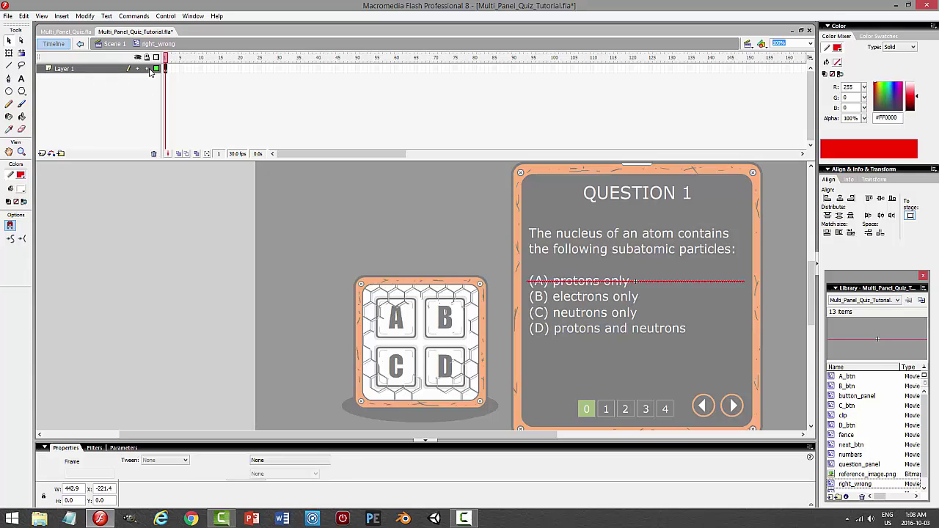
{"action": "left_click", "coordinate": [42, 153]}
{"action": "double_click", "coordinate": [64, 68]}
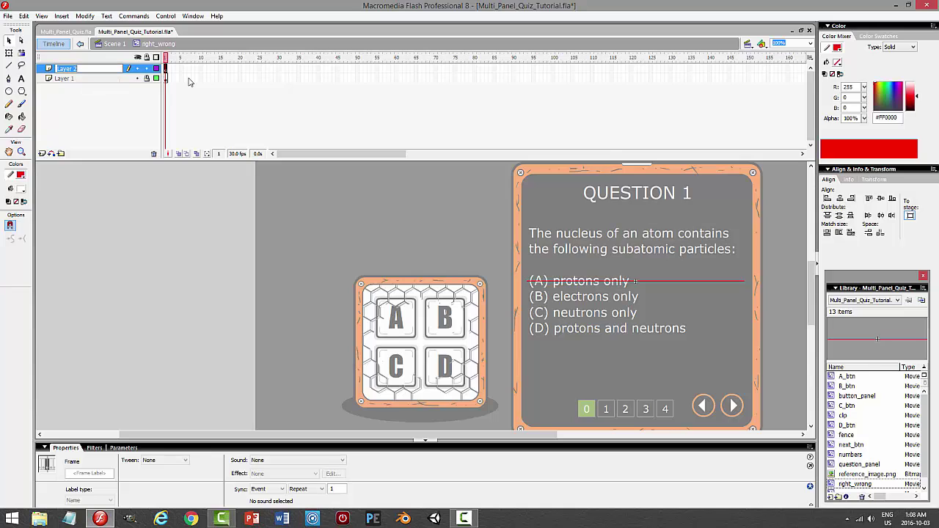
{"action": "type", "text": "ACTIONS"}
{"action": "key", "text": "Return"}
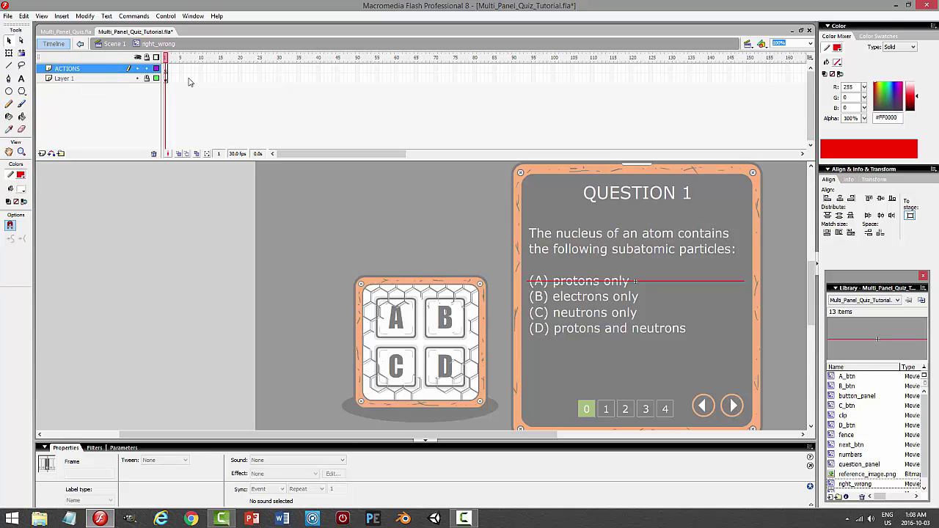
Add a stop(); script to frame 1 of the ACTIONS layer.
{"action": "left_click", "coordinate": [167, 69]}
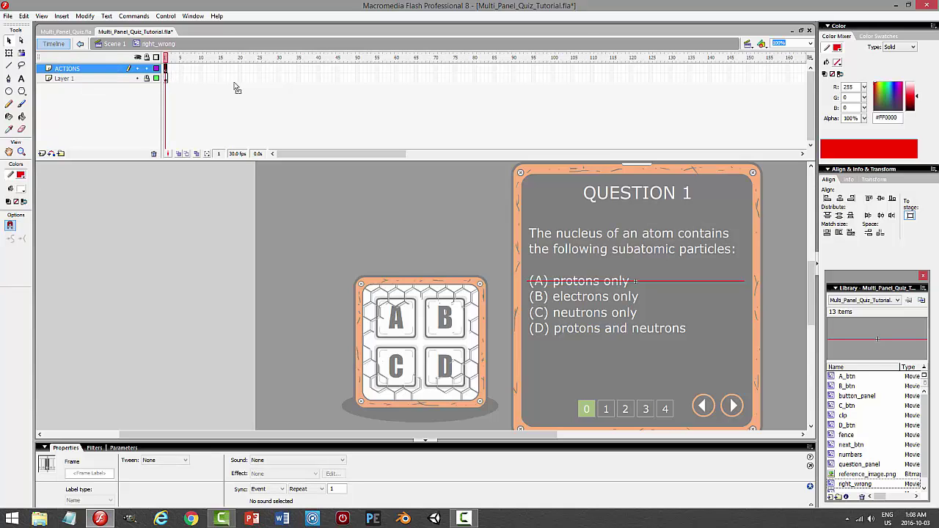
{"action": "key", "text": "F9"}
{"action": "type", "text": "stop();"}
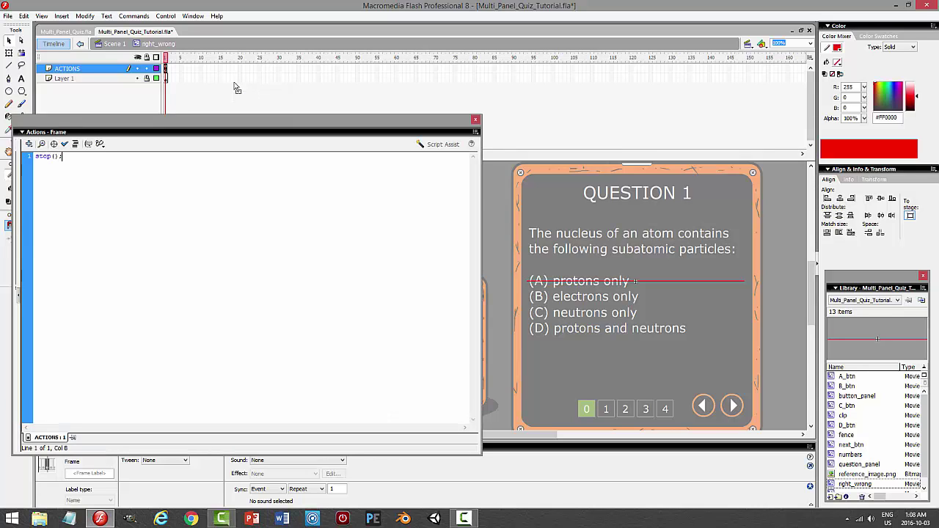
{"action": "key", "text": "F9"}
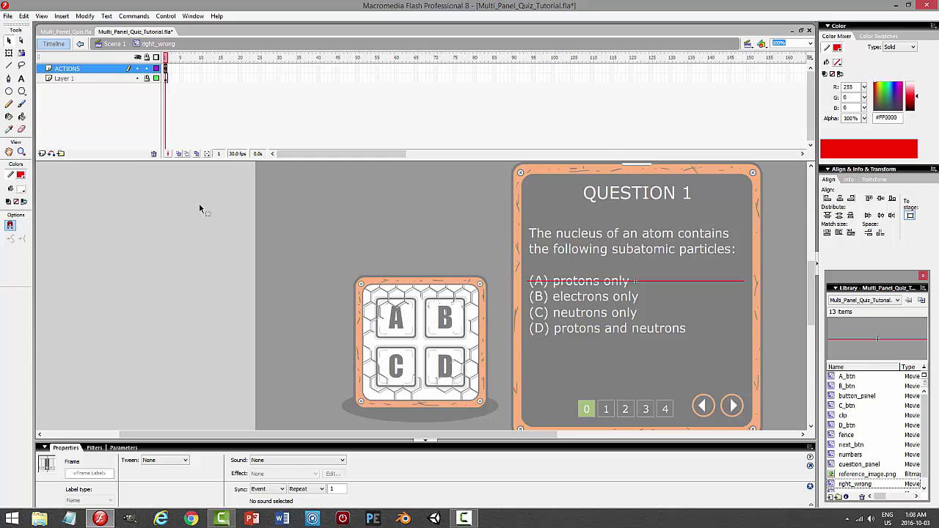
Make the line on Layer 1 start at frame 2 with frame 1 blank, and extend both layers to frame 20.
{"action": "left_click", "coordinate": [166, 79]}
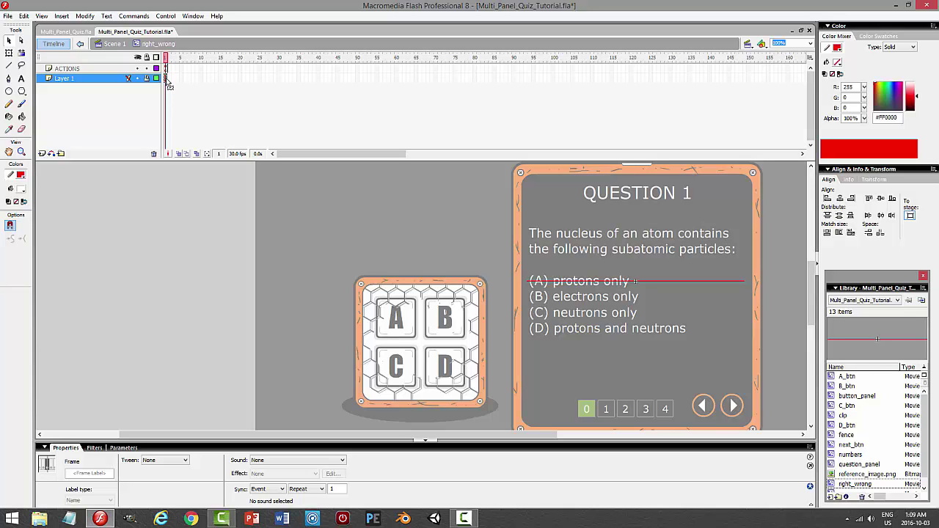
{"action": "key", "text": "F6"}
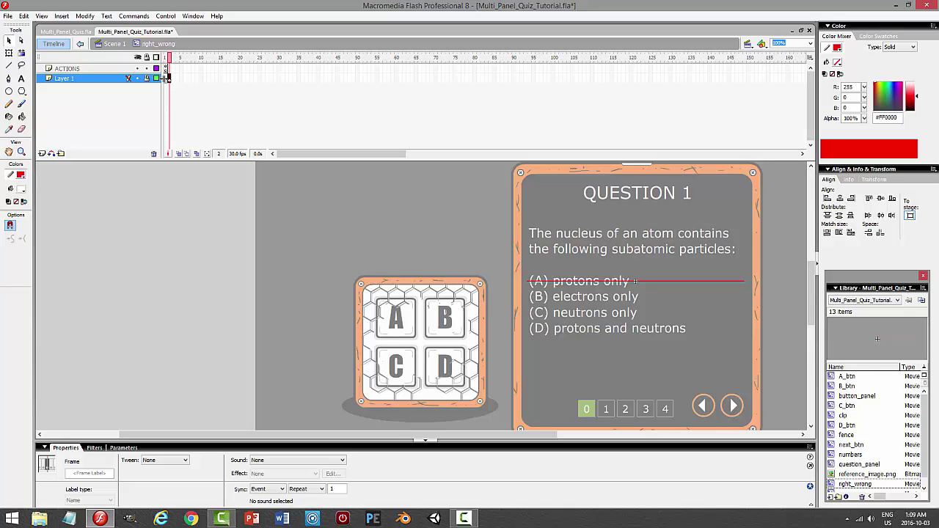
{"action": "left_click", "coordinate": [168, 79]}
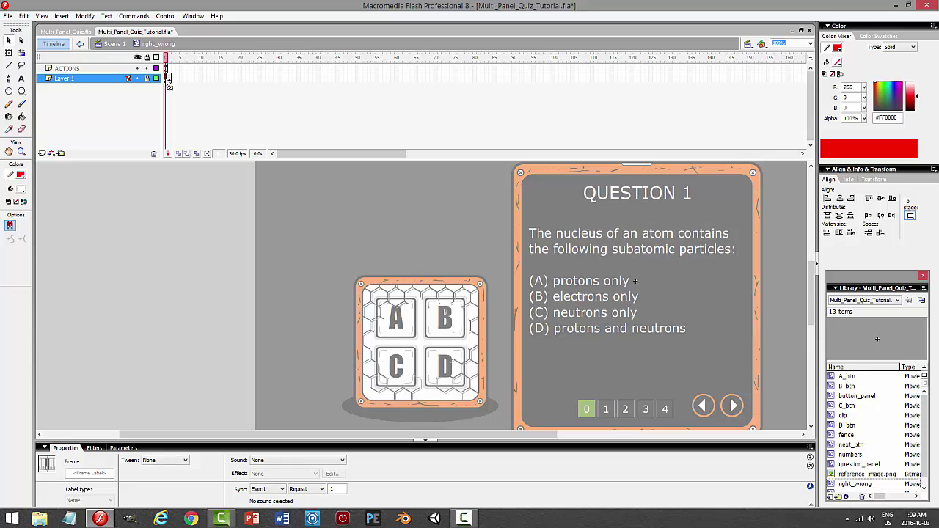
{"action": "left_click", "coordinate": [170, 81]}
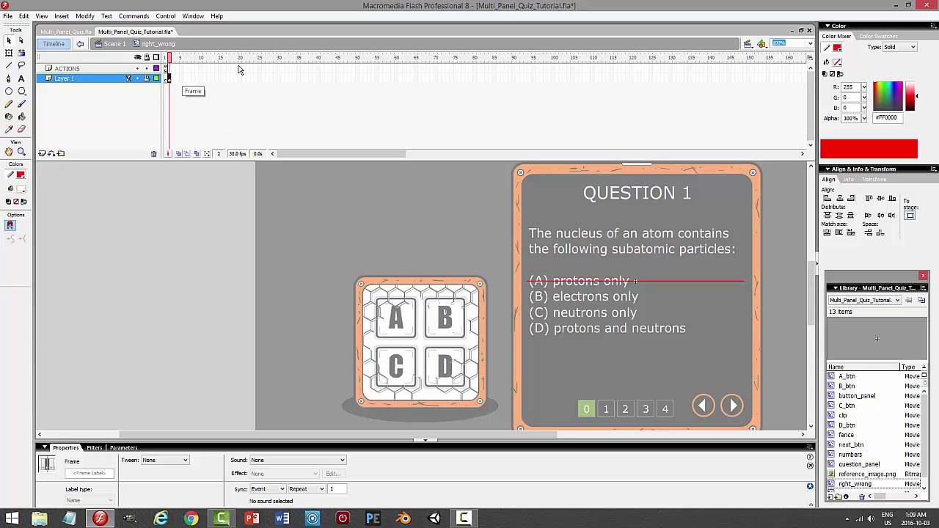
{"action": "left_click_drag", "start_coordinate": [239, 69], "coordinate": [241, 79]}
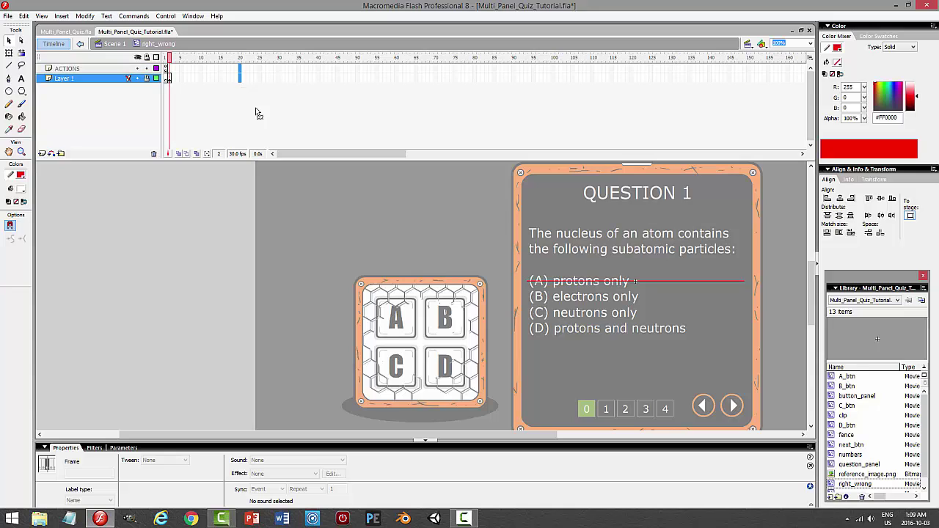
{"action": "key", "text": "F5"}
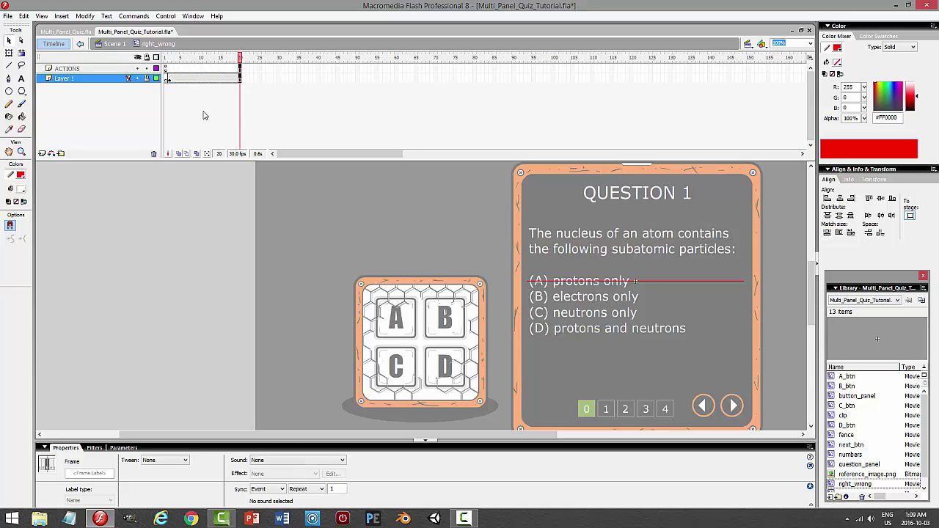
Insert a keyframe at frame 5 of Layer 1 and create a motion tween between frames 2 and 5.
{"action": "left_click", "coordinate": [181, 79]}
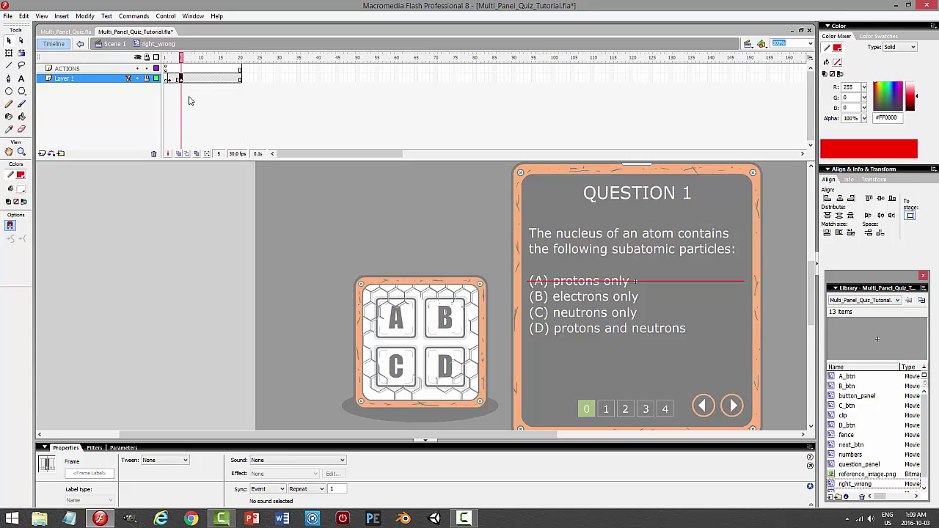
{"action": "left_click", "coordinate": [174, 79]}
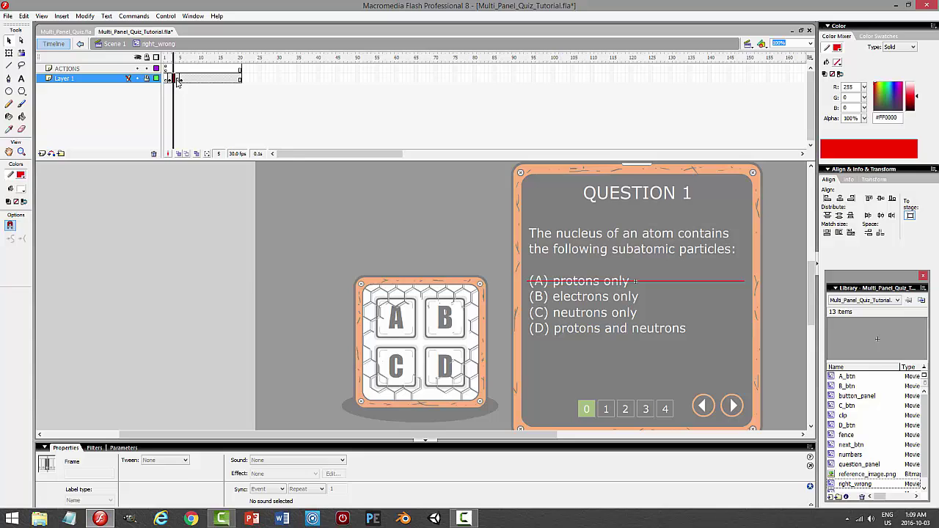
{"action": "right_click", "coordinate": [180, 79]}
{"action": "left_click", "coordinate": [181, 86]}
Set the line's alpha to 0% at frame 2 of Layer 1 and scrub through the tween to preview the fade-in.
{"action": "left_click", "coordinate": [169, 80]}
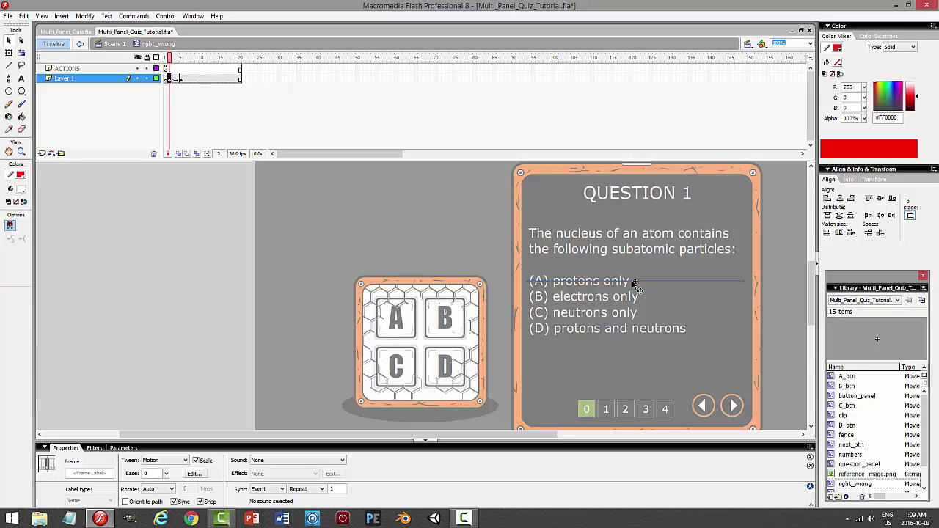
{"action": "left_click", "coordinate": [635, 283]}
{"action": "left_click", "coordinate": [275, 460]}
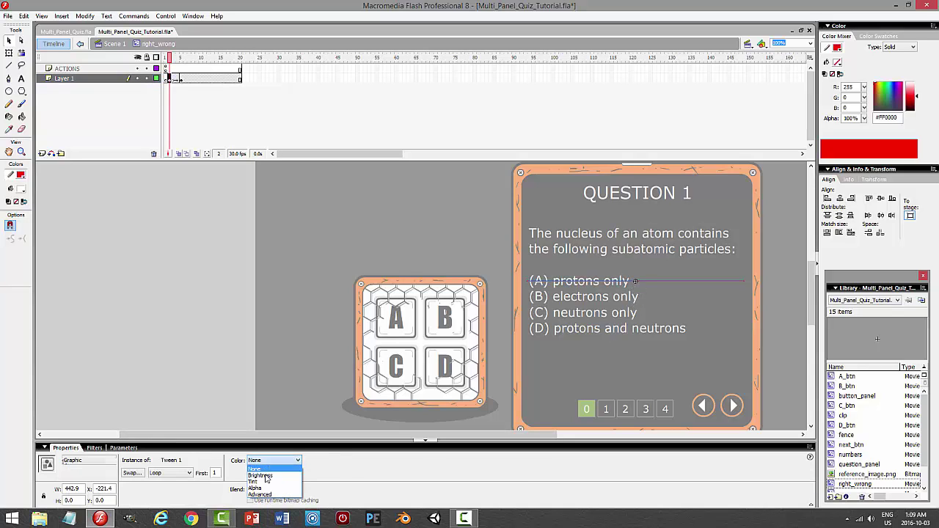
{"action": "left_click", "coordinate": [264, 488]}
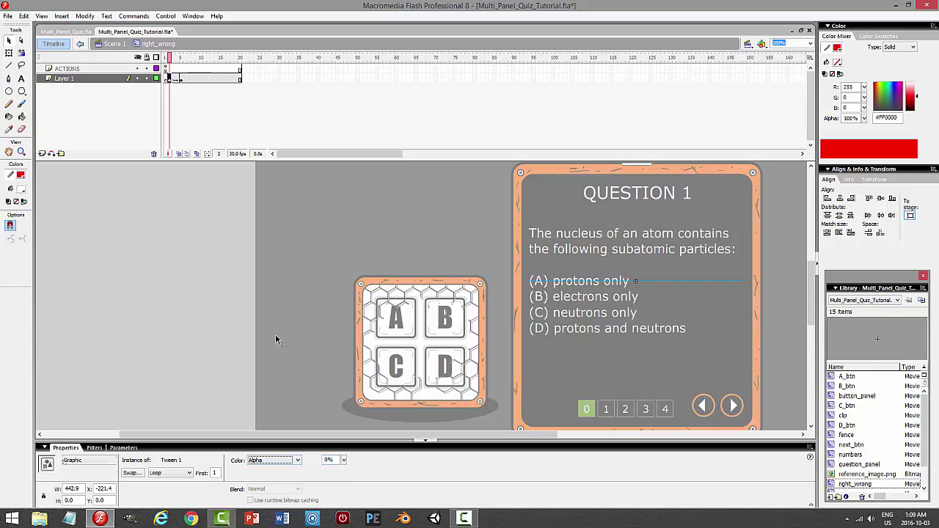
{"action": "left_click_drag", "start_coordinate": [167, 63], "coordinate": [177, 65]}
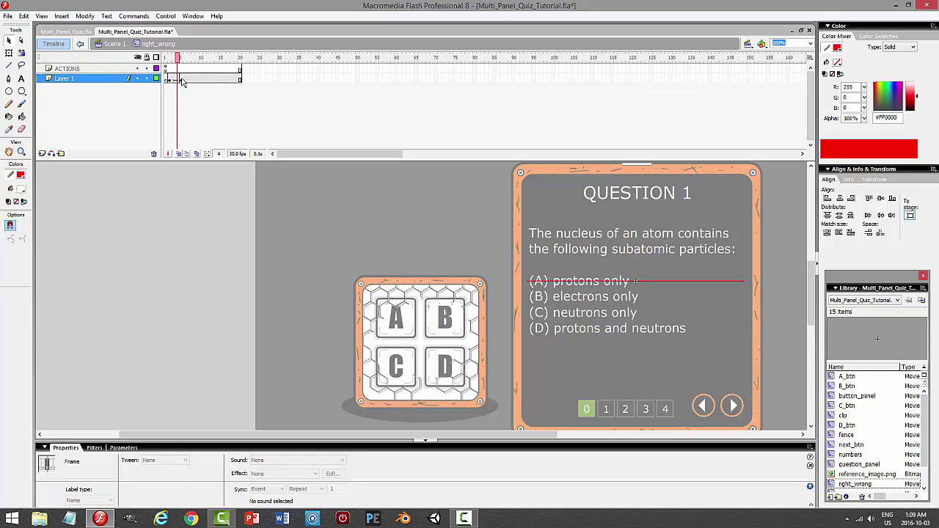
Copy the stop() keyframe from frame 1 of the ACTIONS layer to frame 5, where the line's tween ends.
{"action": "left_click", "coordinate": [182, 79]}
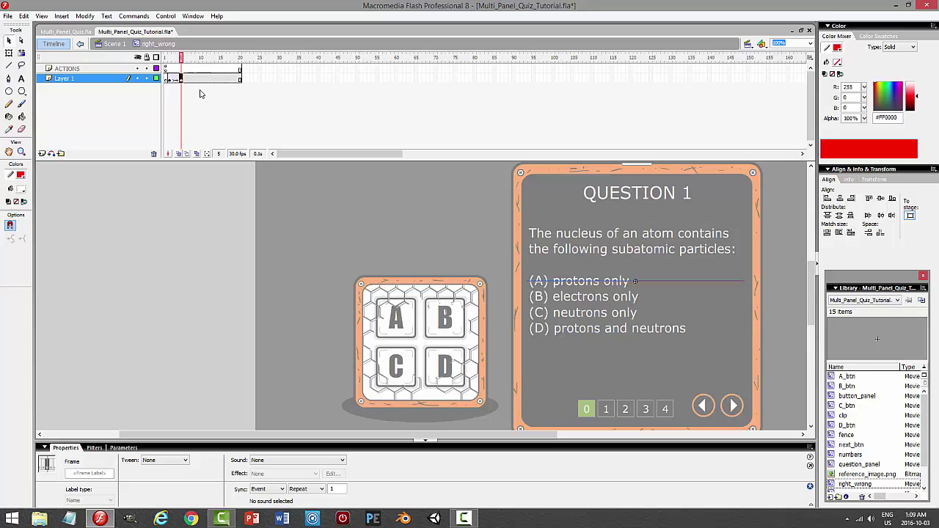
{"action": "left_click", "coordinate": [166, 68]}
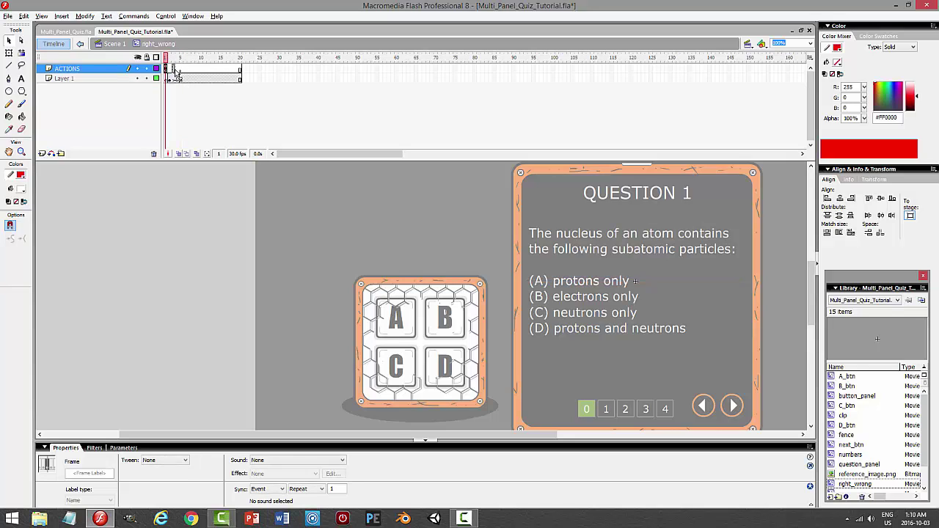
{"action": "key", "text": "Return"}
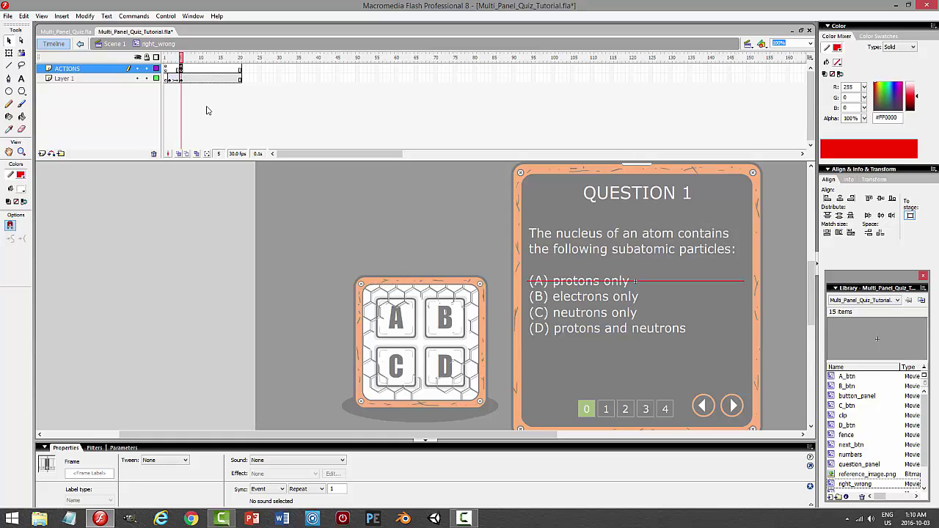
Lock the ACTIONS layer and save the document.
{"action": "double_click", "coordinate": [105, 80]}
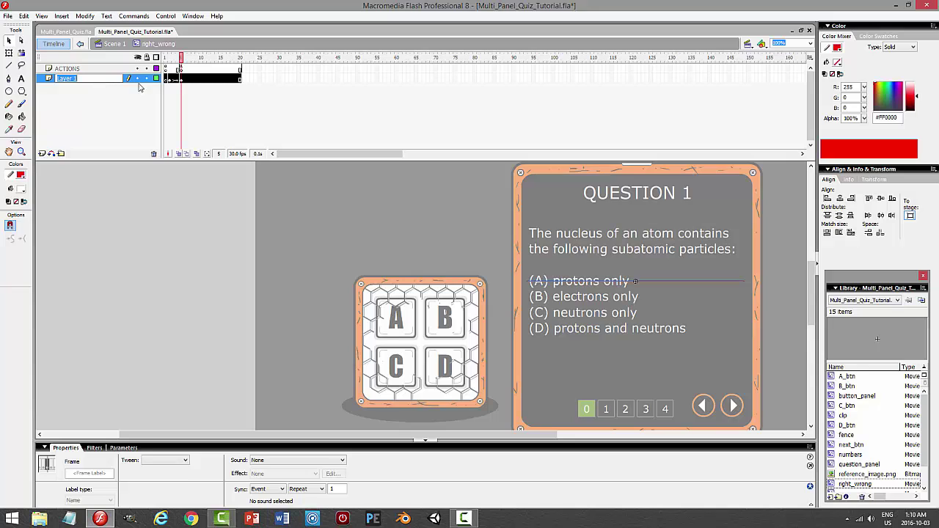
{"action": "key", "text": "Return"}
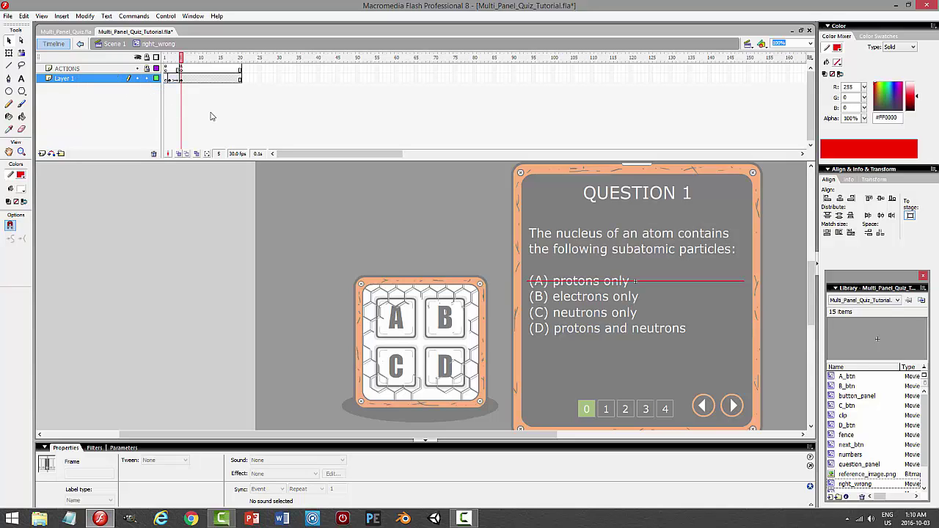
{"action": "key", "text": "ctrl+s"}
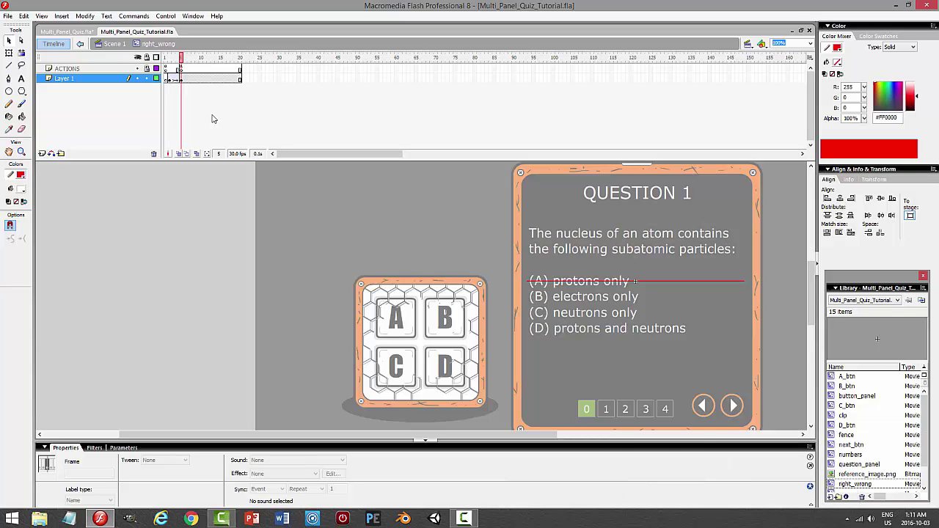
Move the frame 5 keyframes of both the ACTIONS layer and Layer 1 to frame 10.
{"action": "left_click", "coordinate": [182, 69]}
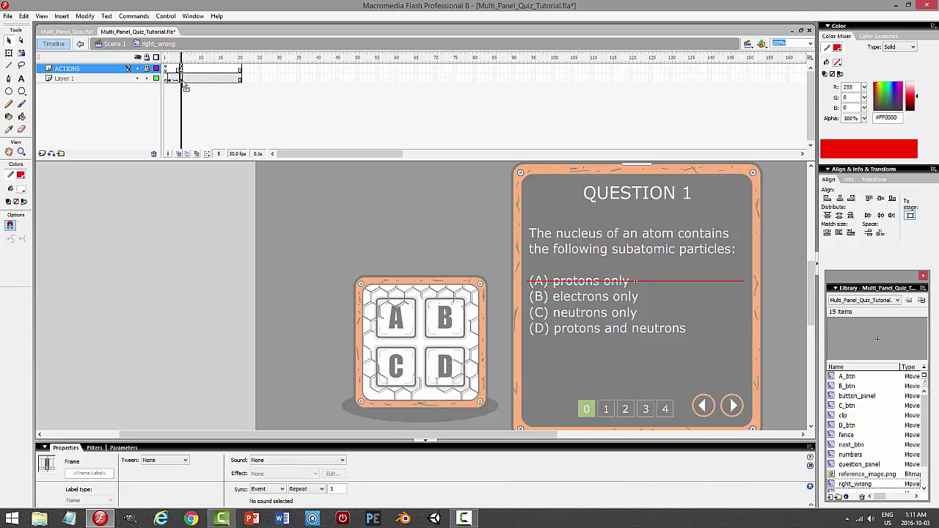
{"action": "left_click", "coordinate": [183, 79]}
{"action": "left_click_drag", "start_coordinate": [183, 79], "coordinate": [199, 79]}
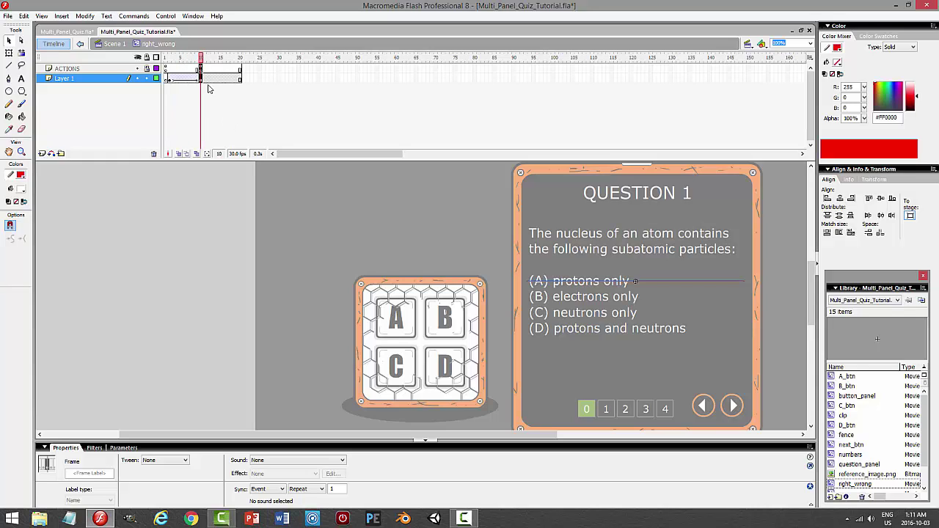
Insert a blank keyframe at frame 11 of Layer 1 and rename the layer wrong.
{"action": "left_click", "coordinate": [206, 82]}
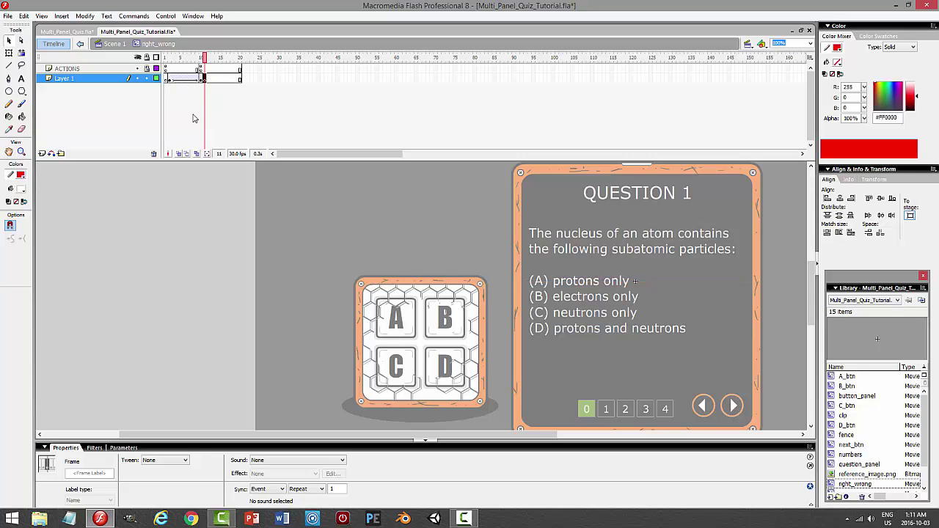
{"action": "left_click", "coordinate": [122, 81]}
{"action": "double_click", "coordinate": [124, 80]}
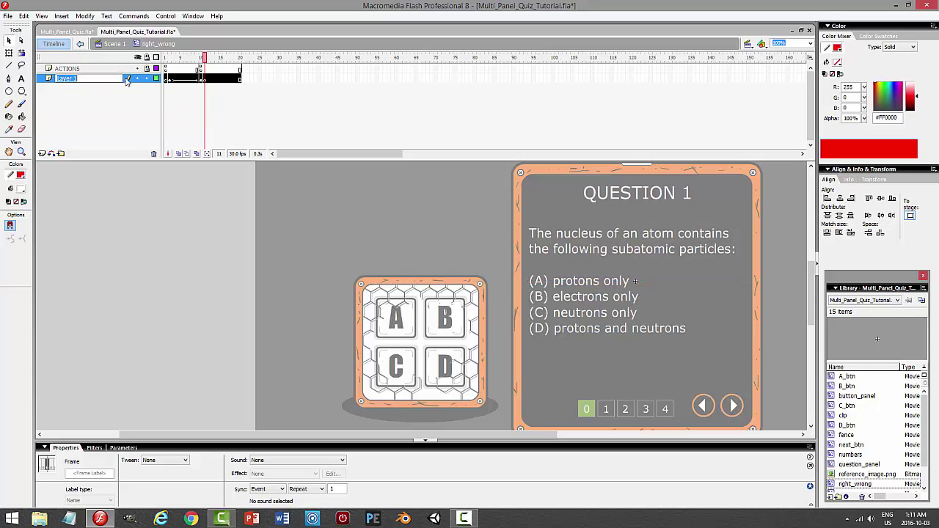
{"action": "type", "text": "wrong"}
{"action": "key", "text": "Return"}
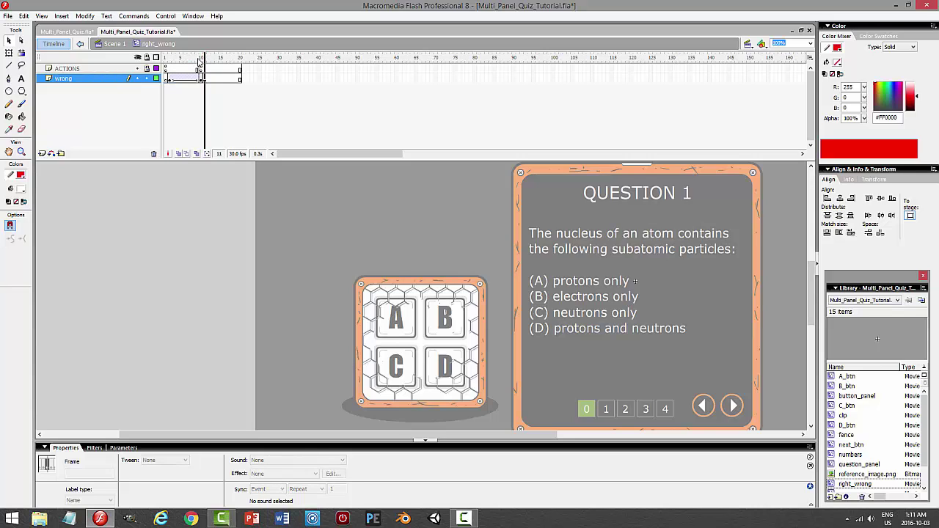
Lock the wrong layer and add a new layer directly above it.
{"action": "mouse_move", "coordinate": [199, 62]}
{"action": "left_mouse_down"}
{"action": "mouse_move", "coordinate": [170, 65]}
{"action": "mouse_move", "coordinate": [203, 70]}
{"action": "left_mouse_up"}
{"action": "left_click", "coordinate": [203, 79]}
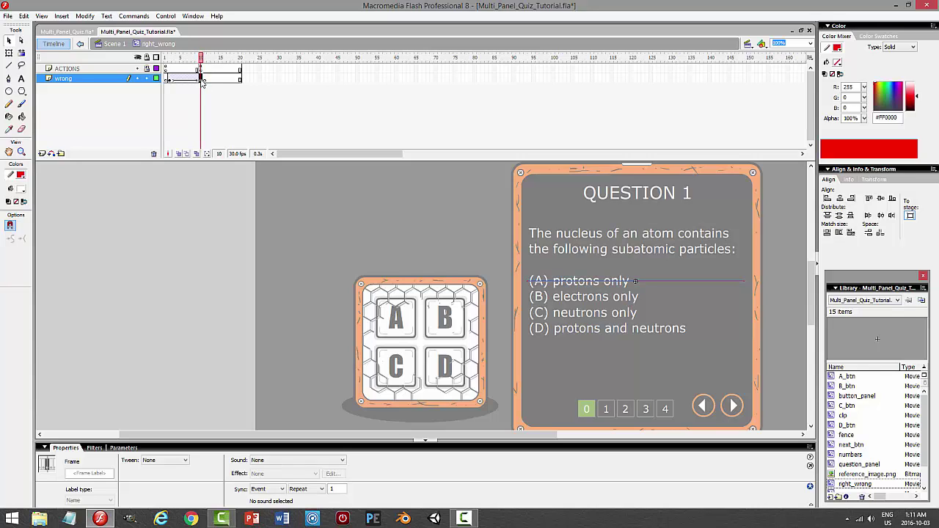
{"action": "left_click", "coordinate": [147, 79]}
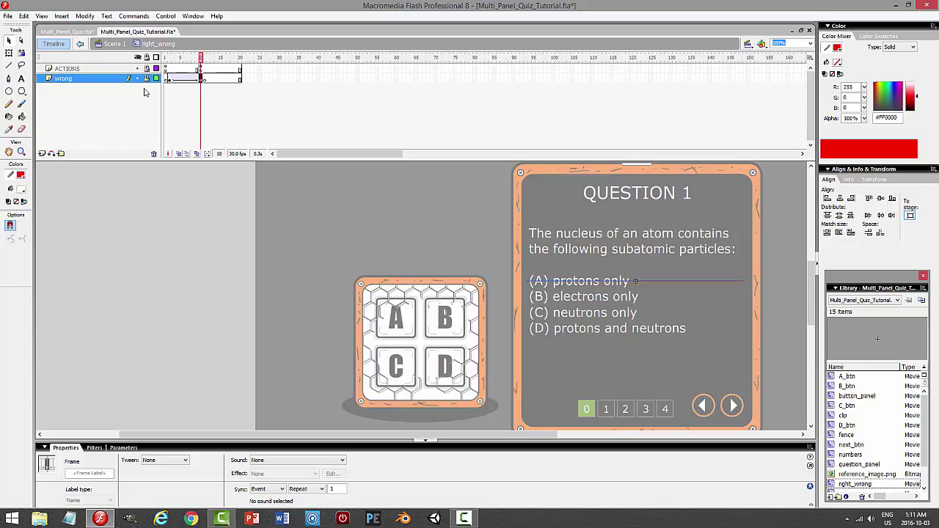
{"action": "left_click", "coordinate": [42, 153]}
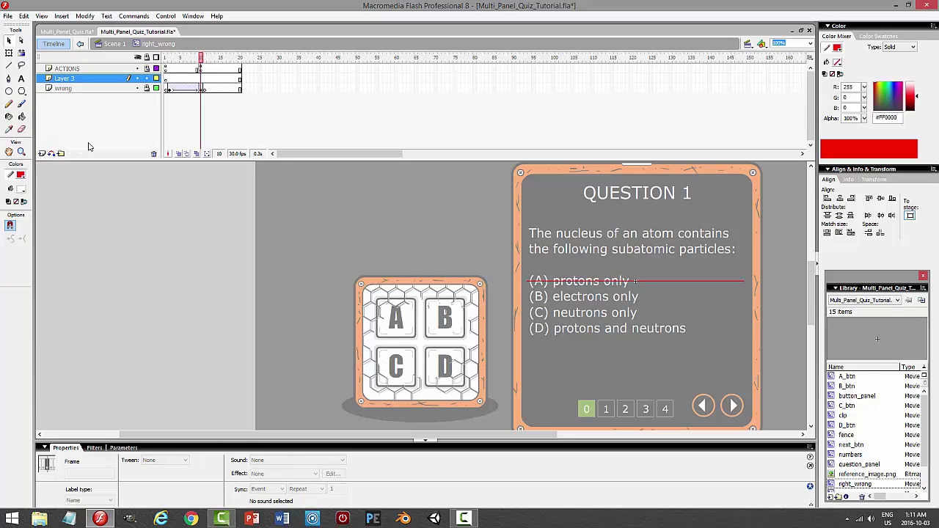
Insert a blank keyframe at frame 11 of the new layer and rename the layer right.
{"action": "left_click", "coordinate": [205, 78]}
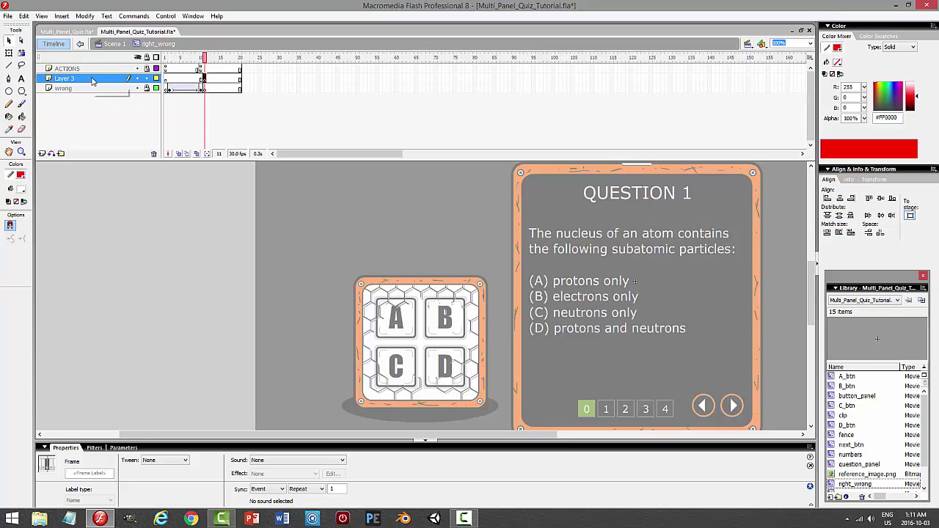
{"action": "double_click", "coordinate": [93, 78]}
{"action": "type", "text": "right"}
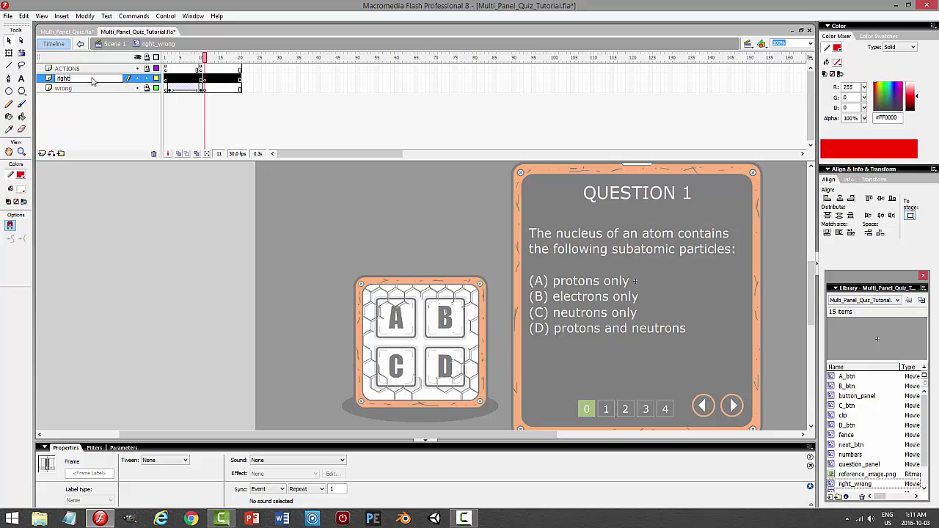
{"action": "key", "text": "Return"}
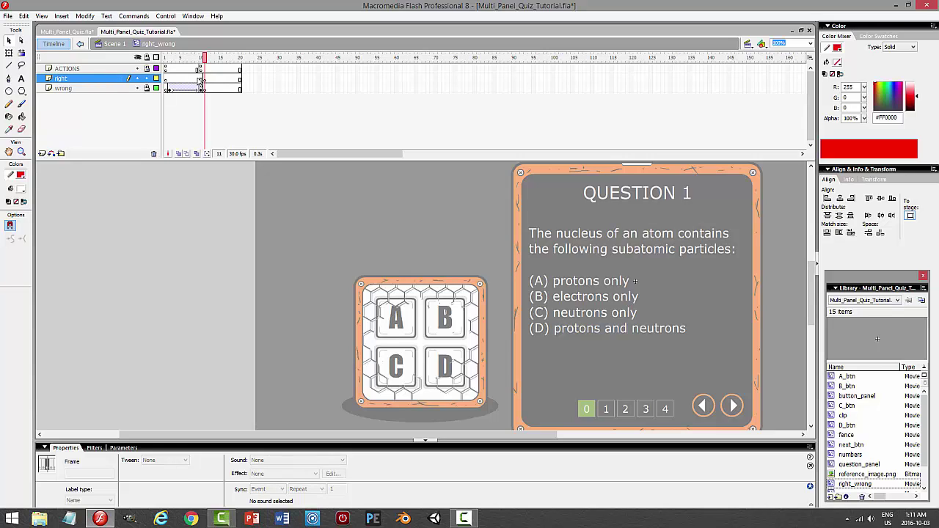
At frame 11 of the right layer, set up the Rectangle tool with no fill and a bright green #99FF00 stroke.
{"action": "left_click", "coordinate": [205, 81]}
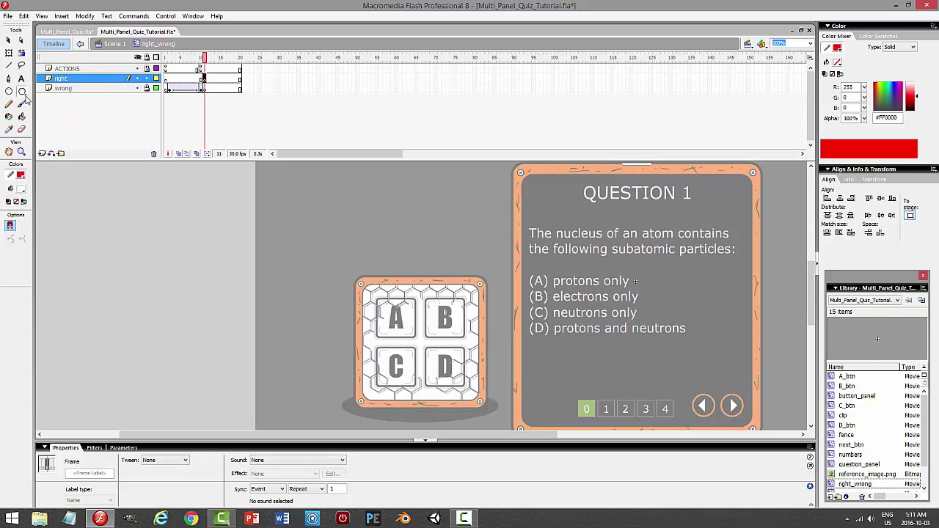
{"action": "left_click", "coordinate": [23, 92]}
{"action": "left_click", "coordinate": [55, 105]}
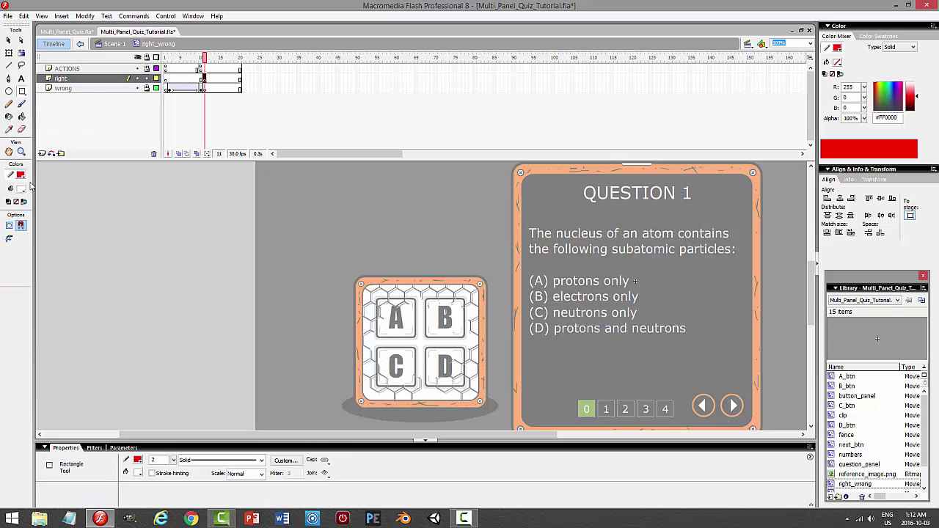
{"action": "left_click", "coordinate": [22, 189]}
{"action": "left_click", "coordinate": [126, 200]}
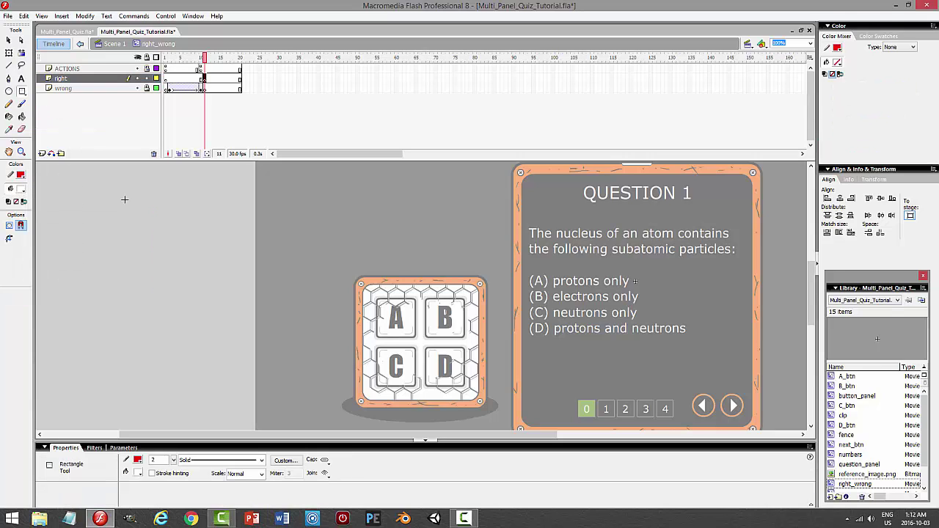
{"action": "left_click", "coordinate": [22, 178]}
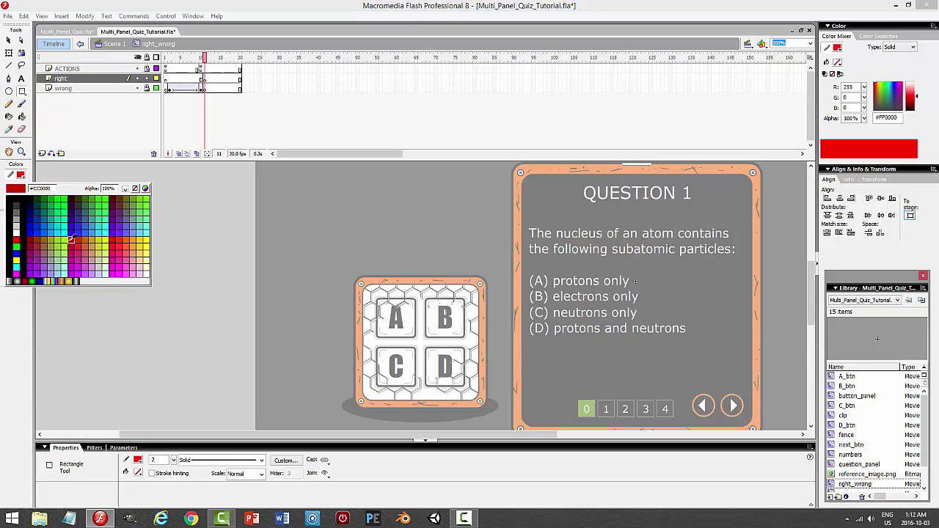
{"action": "left_click", "coordinate": [68, 236]}
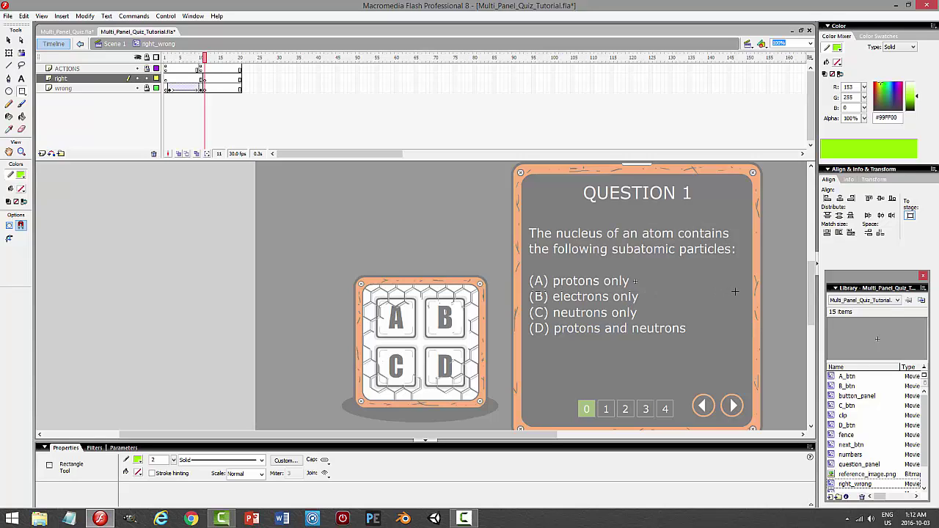
{"action": "left_click_drag", "start_coordinate": [528, 273], "coordinate": [732, 291]}
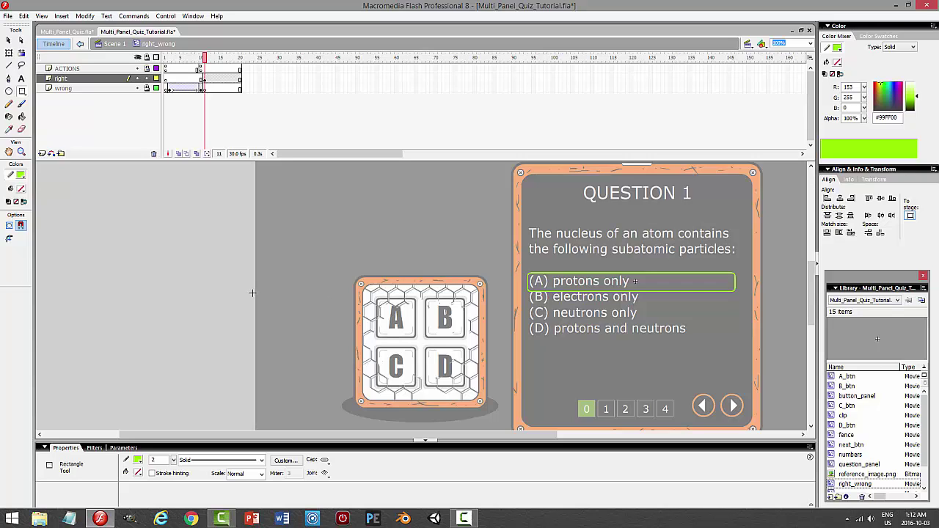
{"action": "left_click", "coordinate": [8, 40]}
{"action": "double_click", "coordinate": [561, 274]}
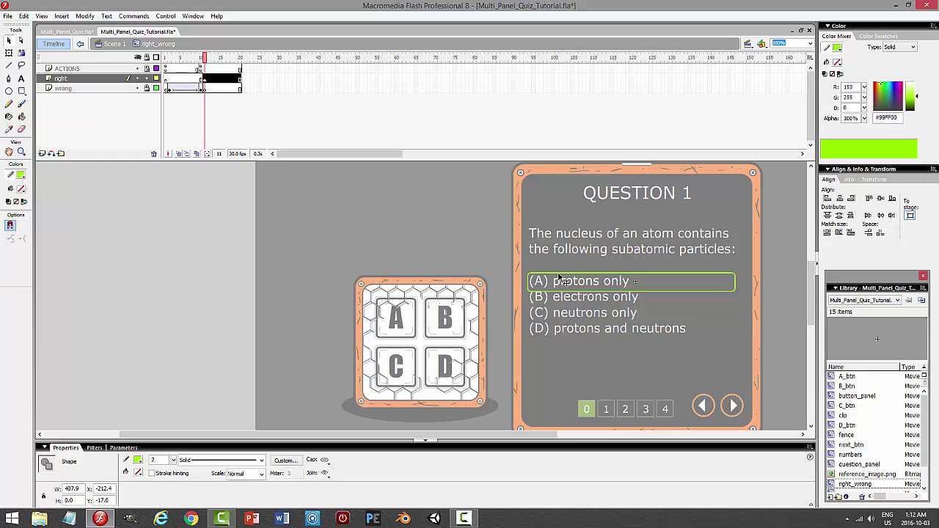
{"action": "left_click", "coordinate": [92, 253]}
Set the rectangle corner radius to 0 points and draw a green outline about 438 by 43 px around answer (A).
{"action": "left_click", "coordinate": [22, 93]}
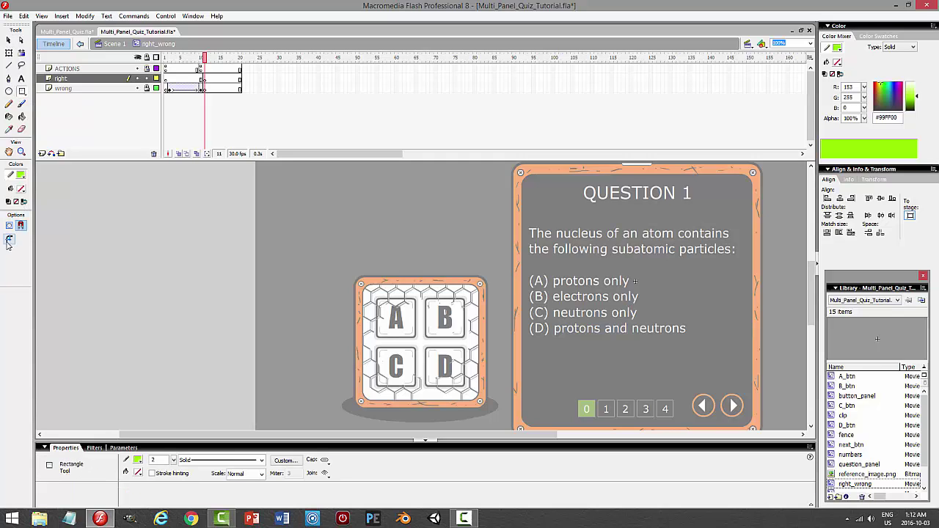
{"action": "left_click", "coordinate": [9, 238]}
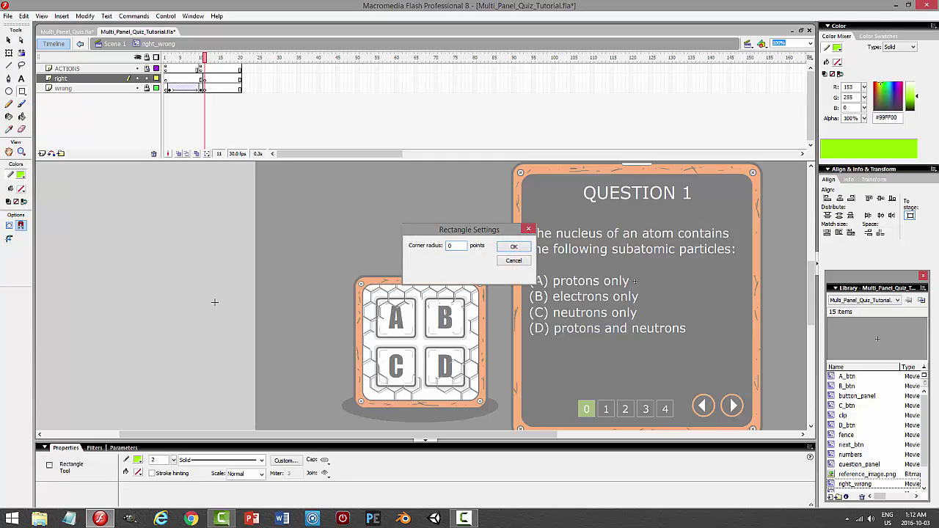
{"action": "key", "text": "Return"}
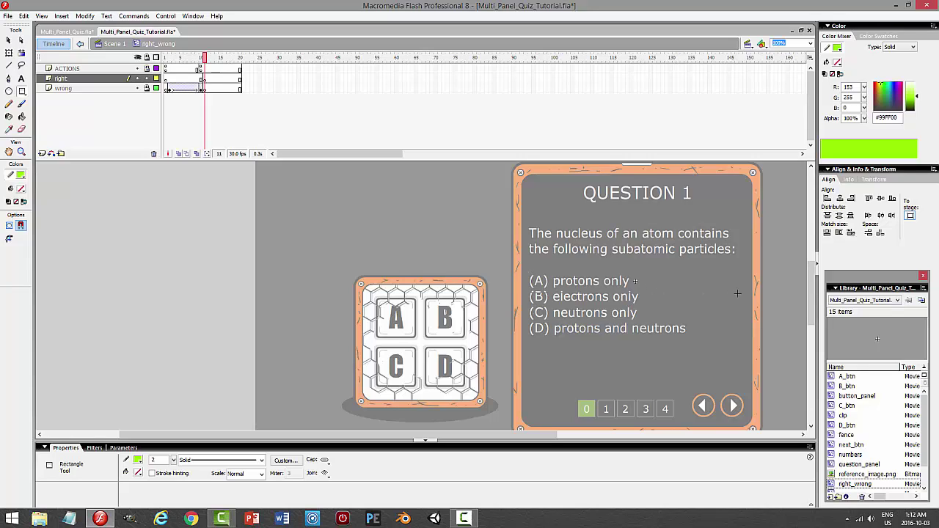
{"action": "left_click_drag", "start_coordinate": [528, 272], "coordinate": [742, 294]}
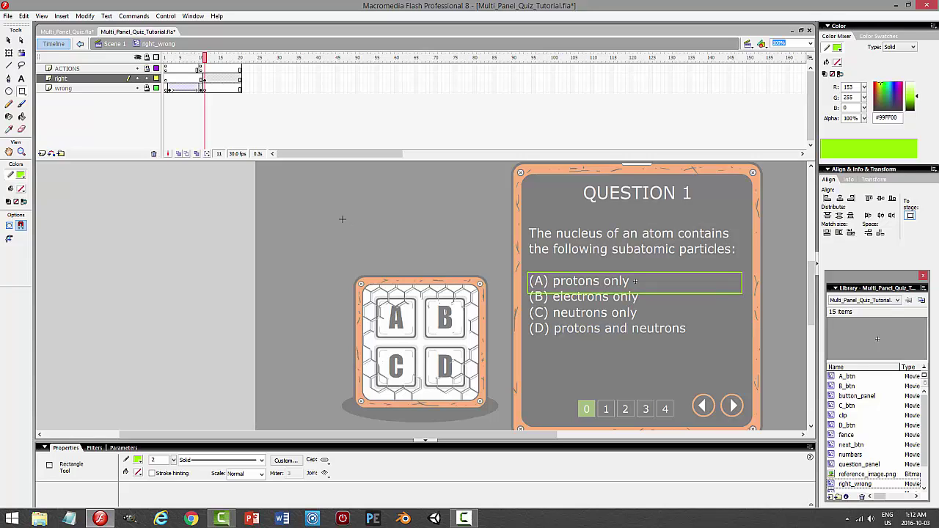
Select the whole green rectangle with Free Transform and reduce its height to 32 px so it fits answer (A).
{"action": "left_click", "coordinate": [203, 78]}
{"action": "key", "text": "v"}
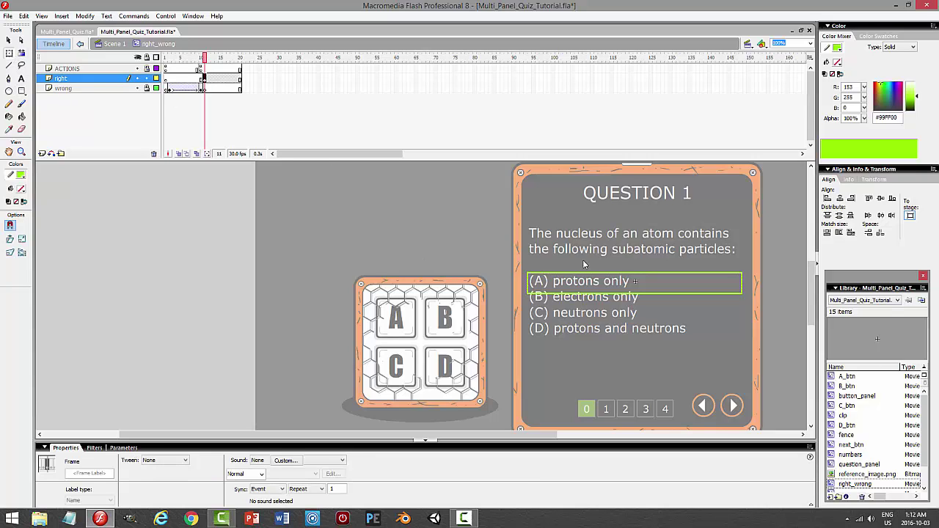
{"action": "double_click", "coordinate": [625, 293]}
{"action": "left_click", "coordinate": [635, 282]}
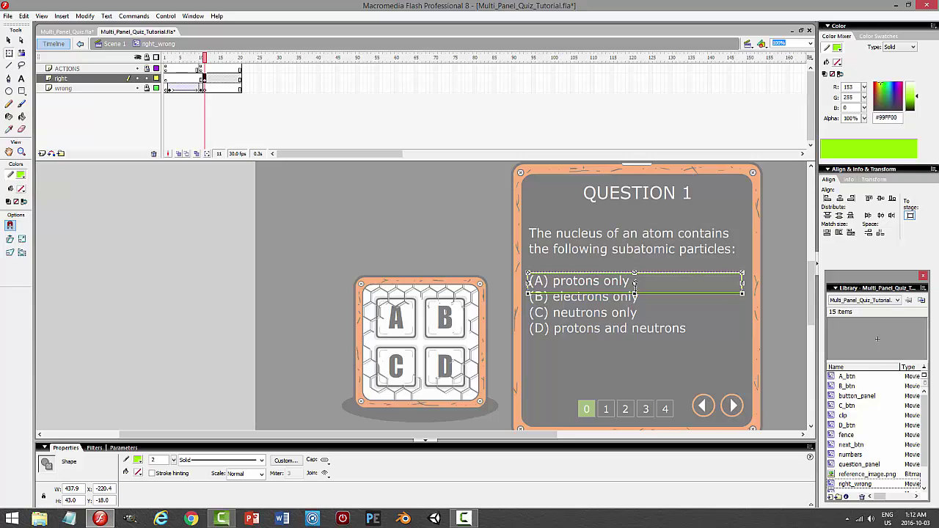
{"action": "key", "text": "Up"}
{"action": "key", "text": "Up"}
{"action": "key", "text": "Up"}
{"action": "key", "text": "Up"}
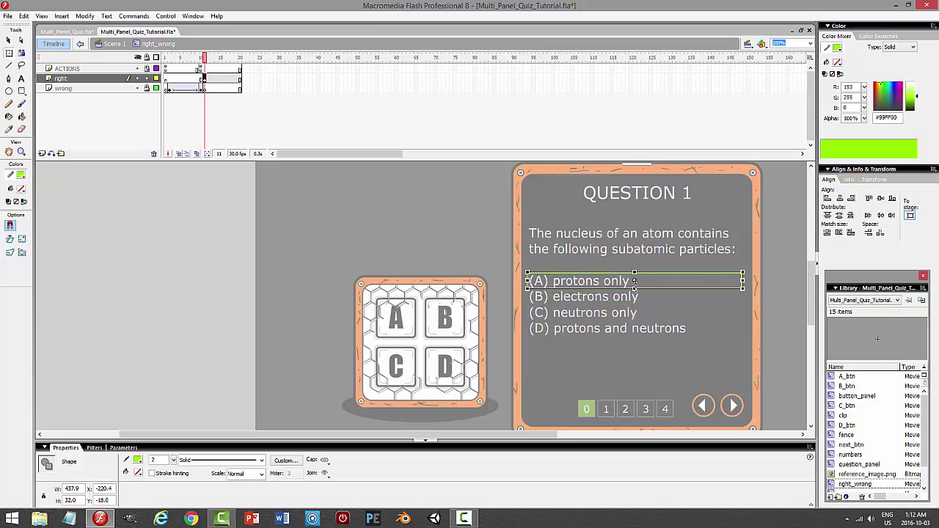
Deselect the green outline, add a copy of its frame 11 keyframe at frame 20 of the right layer, and create a motion tween between them.
{"action": "left_click", "coordinate": [12, 40]}
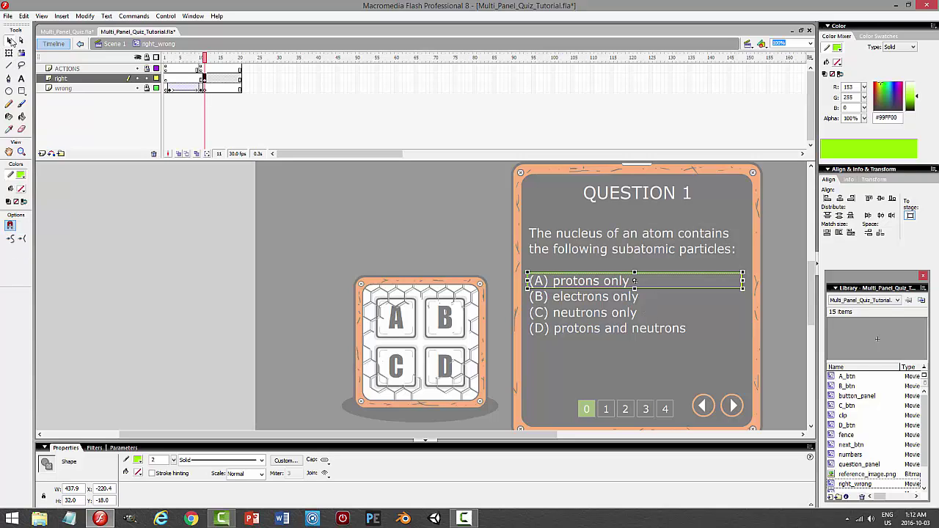
{"action": "left_click", "coordinate": [303, 238]}
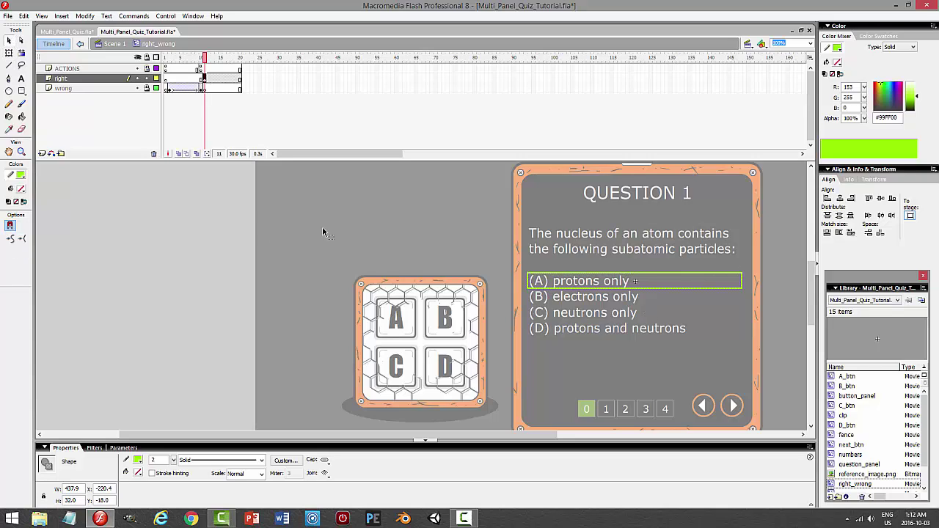
{"action": "left_click", "coordinate": [322, 232]}
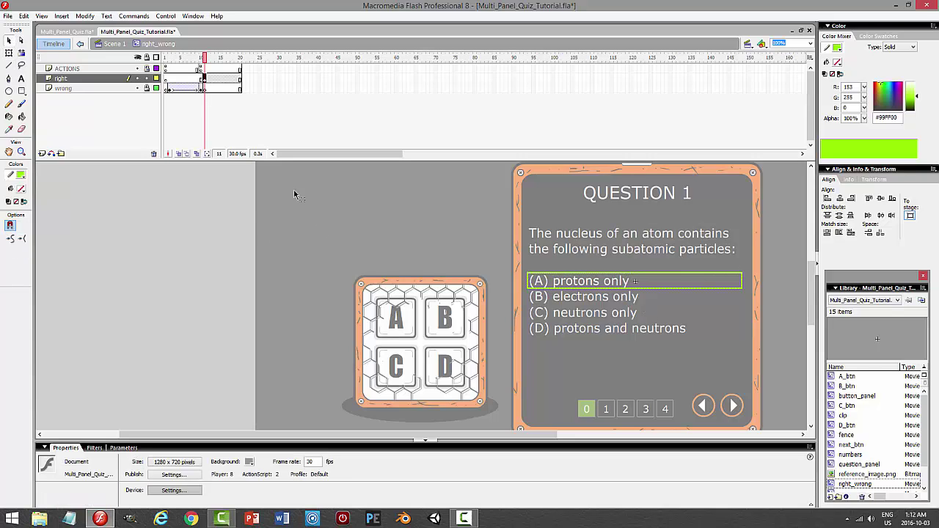
{"action": "left_click", "coordinate": [204, 79]}
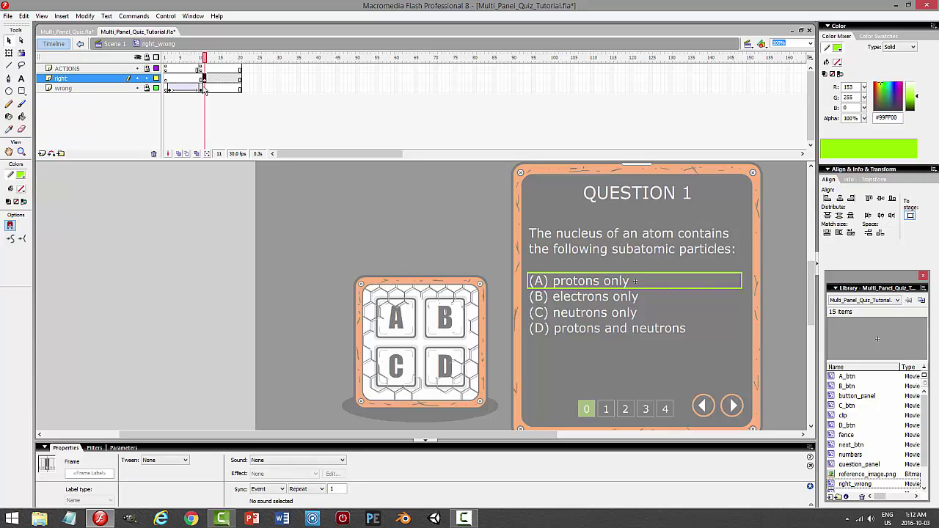
{"action": "left_click", "coordinate": [200, 89]}
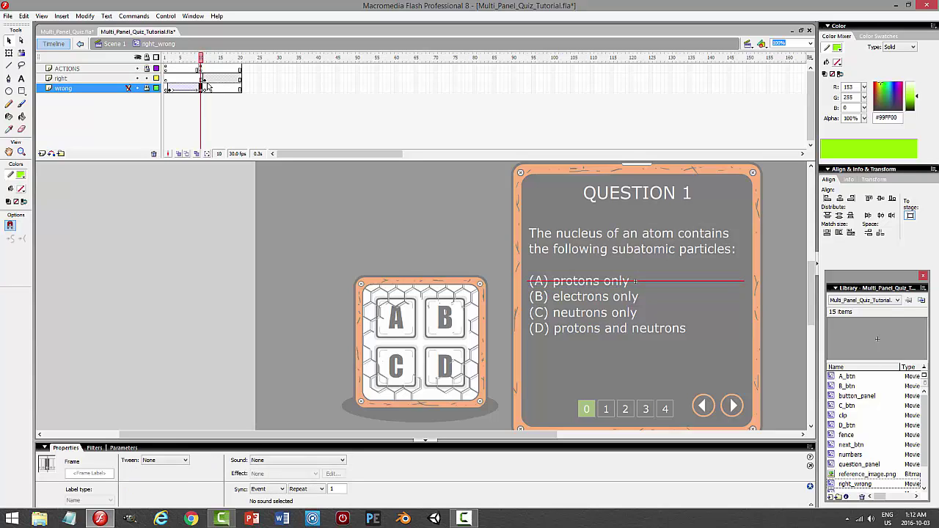
{"action": "left_click", "coordinate": [205, 78]}
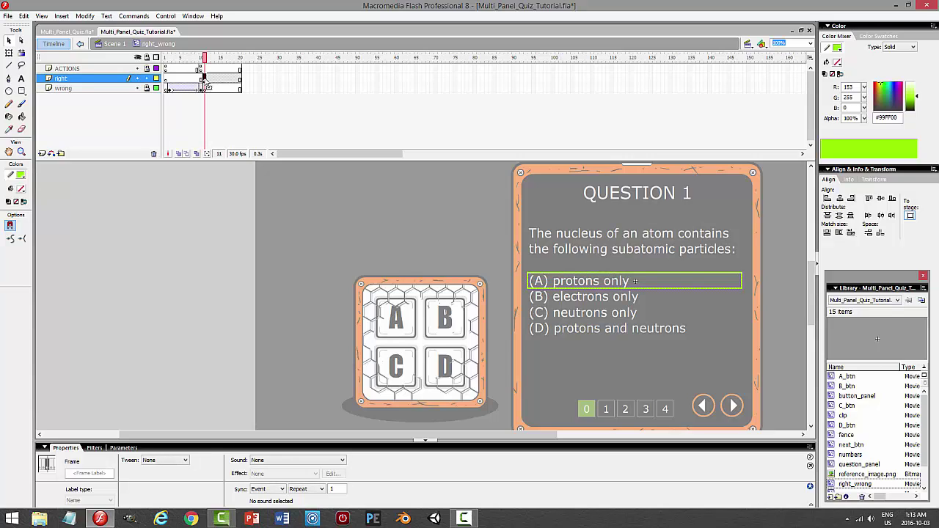
{"action": "left_click_drag", "start_coordinate": [205, 79], "coordinate": [238, 79]}
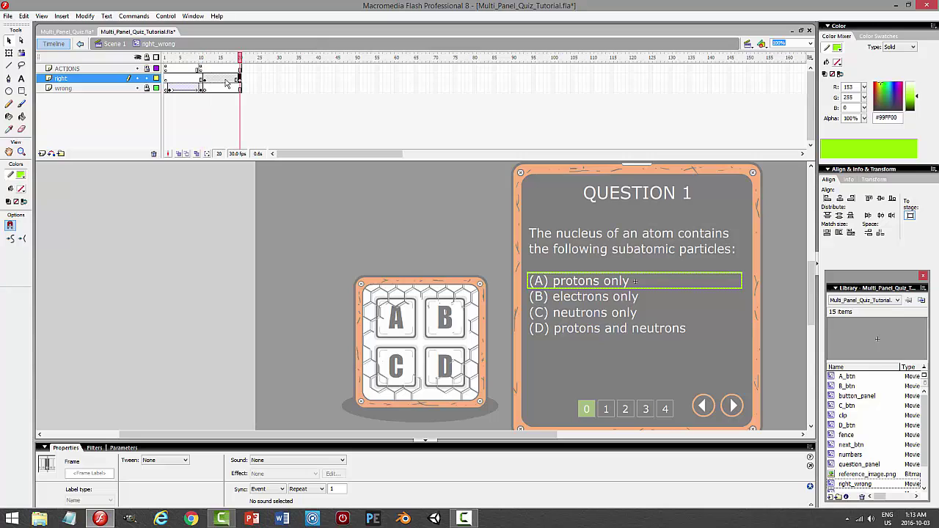
{"action": "left_click", "coordinate": [225, 79]}
{"action": "right_click", "coordinate": [225, 79]}
{"action": "left_click", "coordinate": [257, 124]}
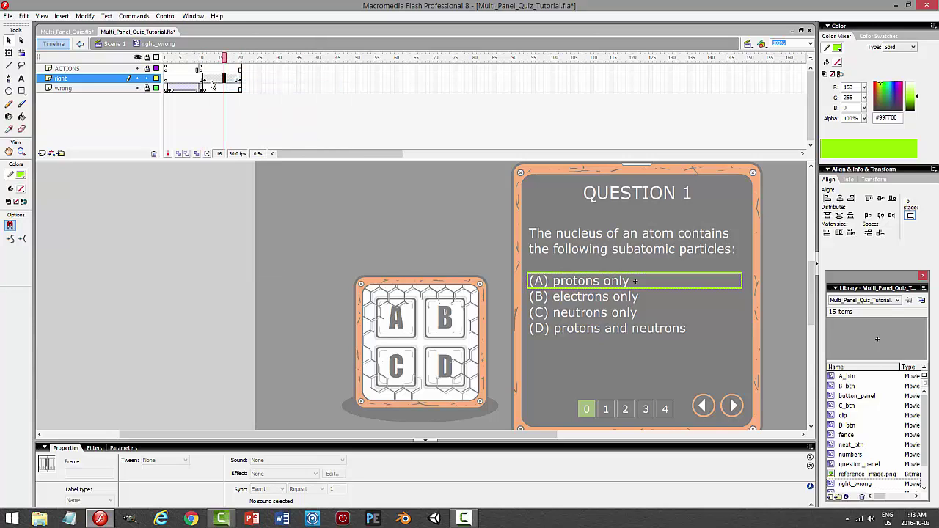
At frame 11 of the right layer, set the green outline's color effect to Alpha 0%.
{"action": "left_click", "coordinate": [204, 79]}
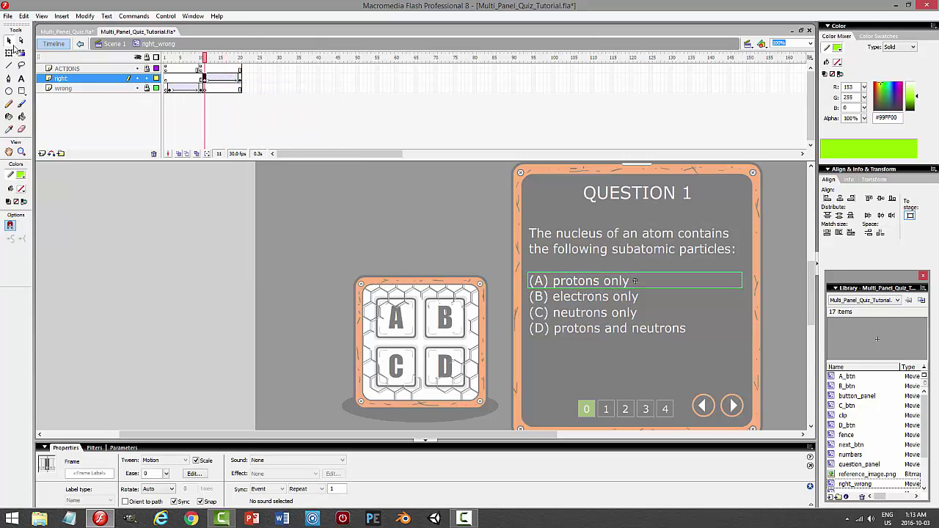
{"action": "left_click", "coordinate": [607, 277]}
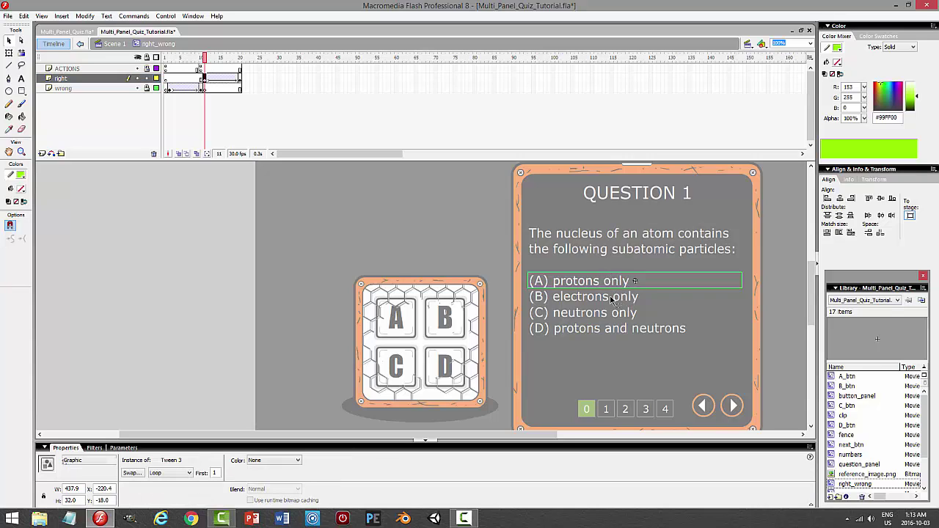
{"action": "left_click", "coordinate": [270, 467]}
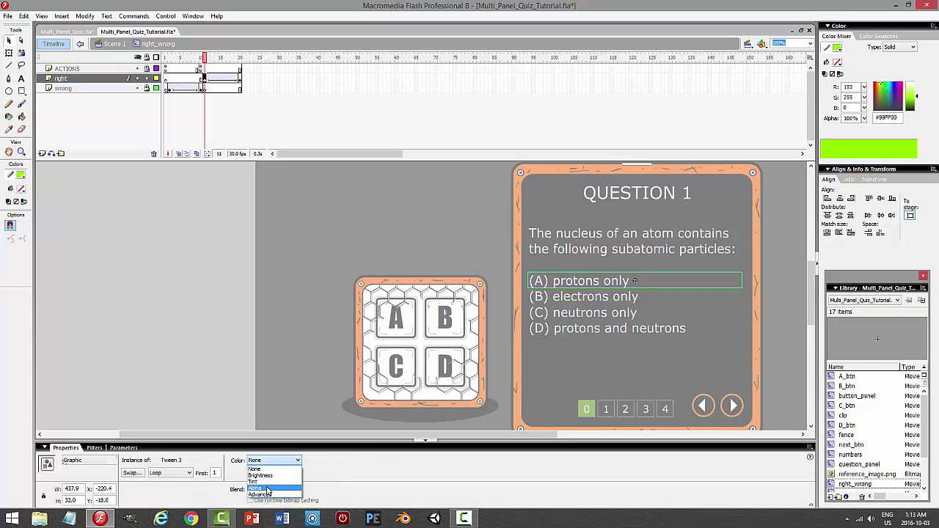
{"action": "left_click", "coordinate": [262, 488]}
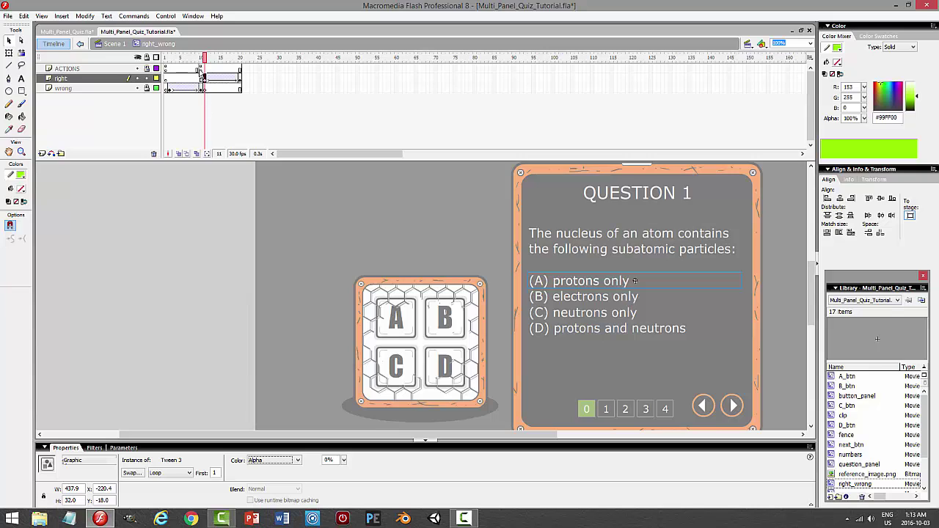
Copy the frame 10 keyframe of the ACTIONS layer to frame 20.
{"action": "left_click", "coordinate": [201, 78]}
{"action": "left_click", "coordinate": [200, 68]}
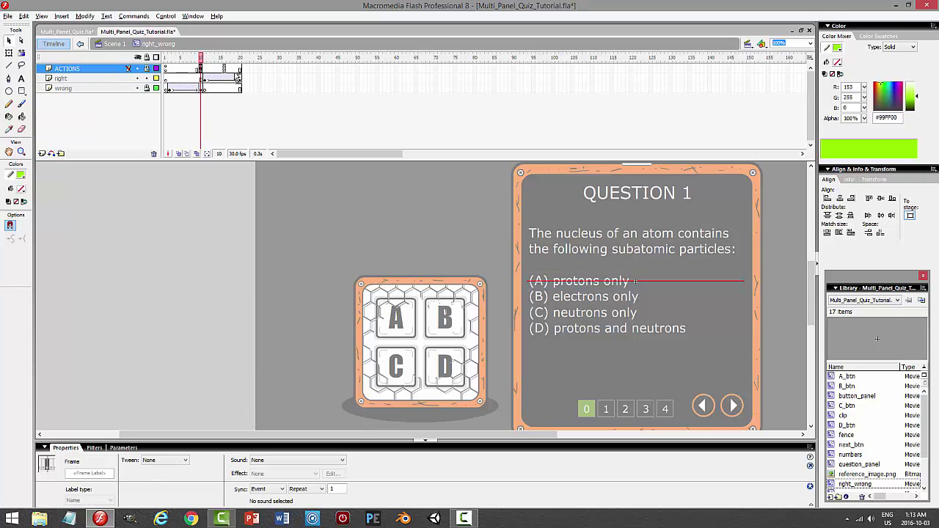
{"action": "key", "text": "Return"}
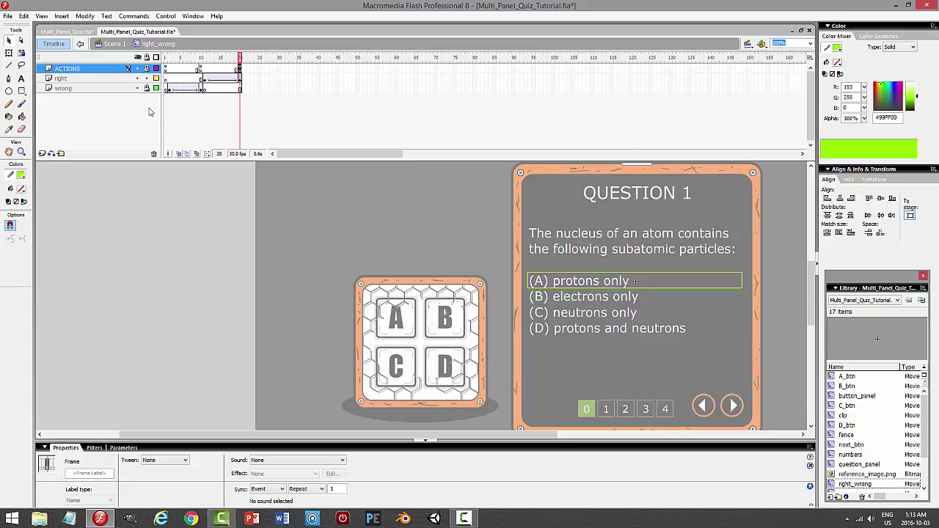
Lock the right layer and insert a new layer above it named LABELS.
{"action": "left_click", "coordinate": [73, 78]}
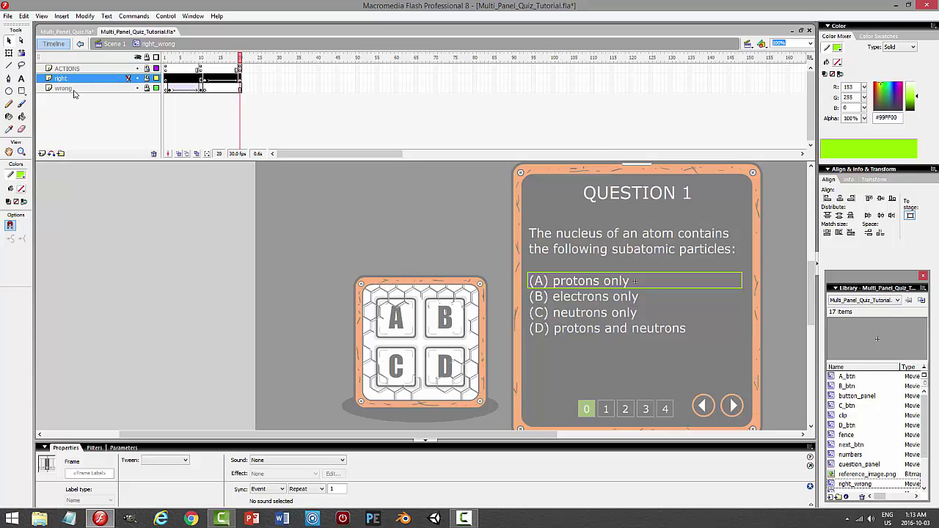
{"action": "left_click", "coordinate": [42, 153]}
{"action": "double_click", "coordinate": [116, 81]}
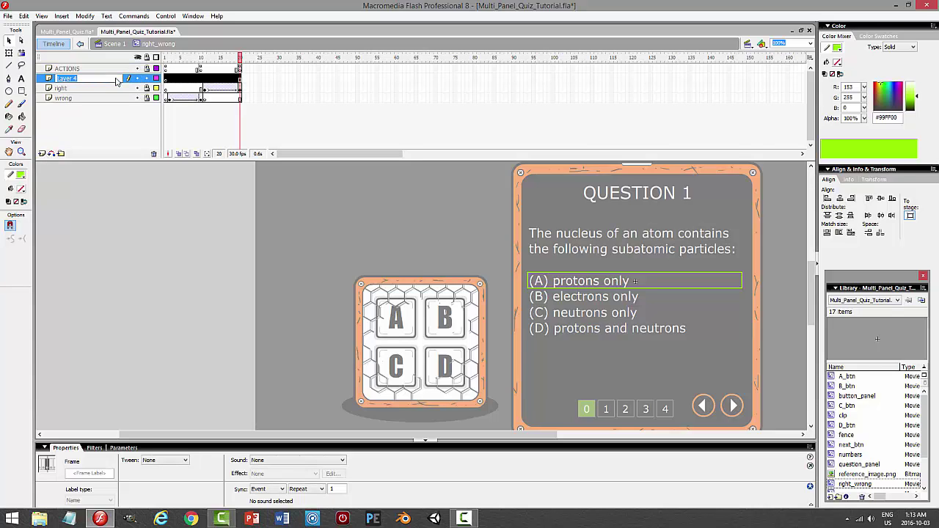
{"action": "type", "text": "LABELS"}
{"action": "key", "text": "Return"}
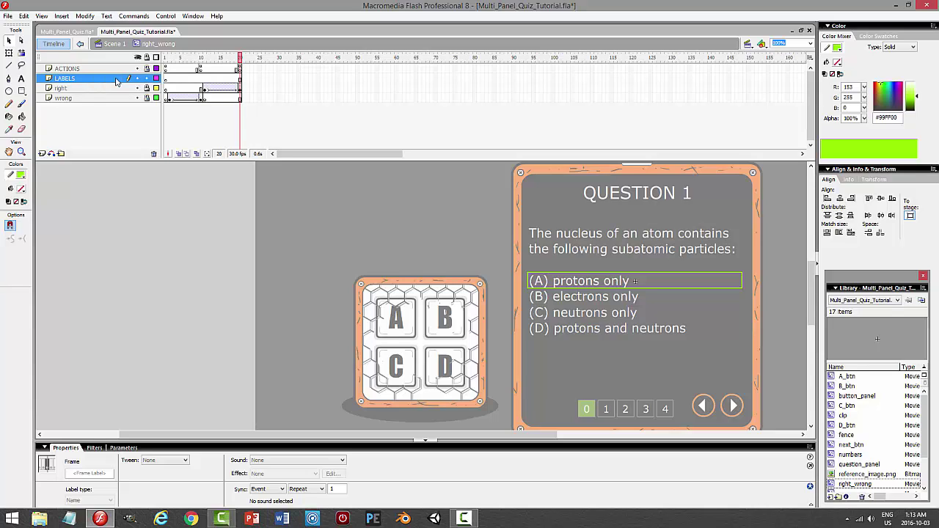
Insert a keyframe at frame 2 of the LABELS layer and give it the frame label wrong.
{"action": "left_click", "coordinate": [169, 78]}
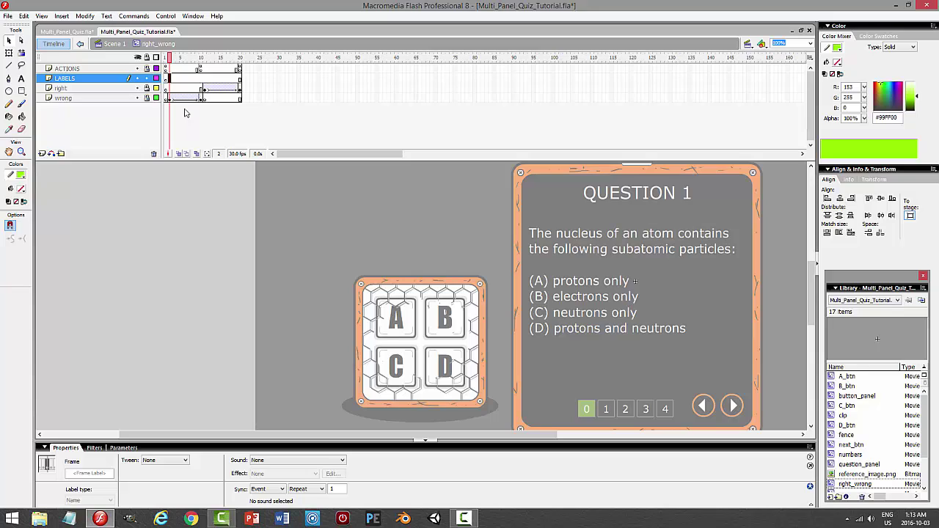
{"action": "left_click", "coordinate": [90, 473]}
{"action": "type", "text": "wrong"}
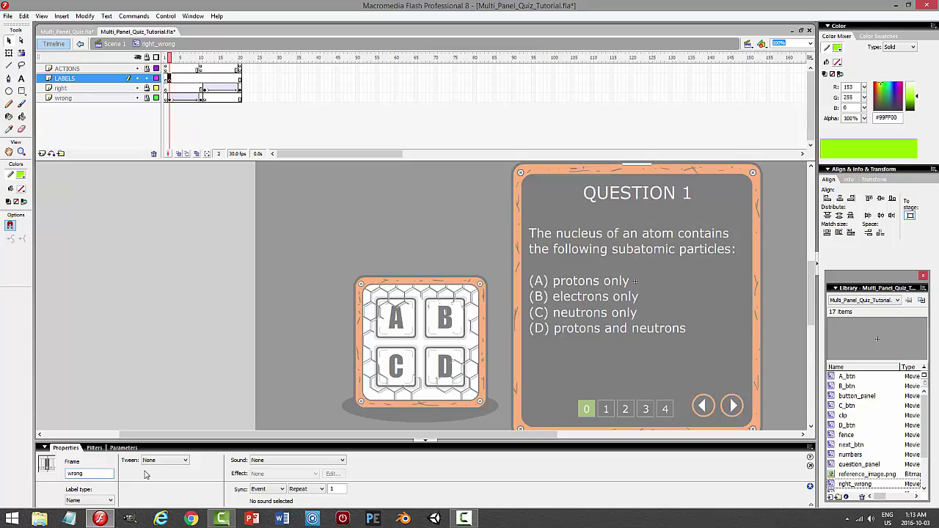
{"action": "key", "text": "Return"}
Insert a keyframe at frame 11 of the LABELS layer, label it right, and lock the layer.
{"action": "left_click", "coordinate": [206, 80]}
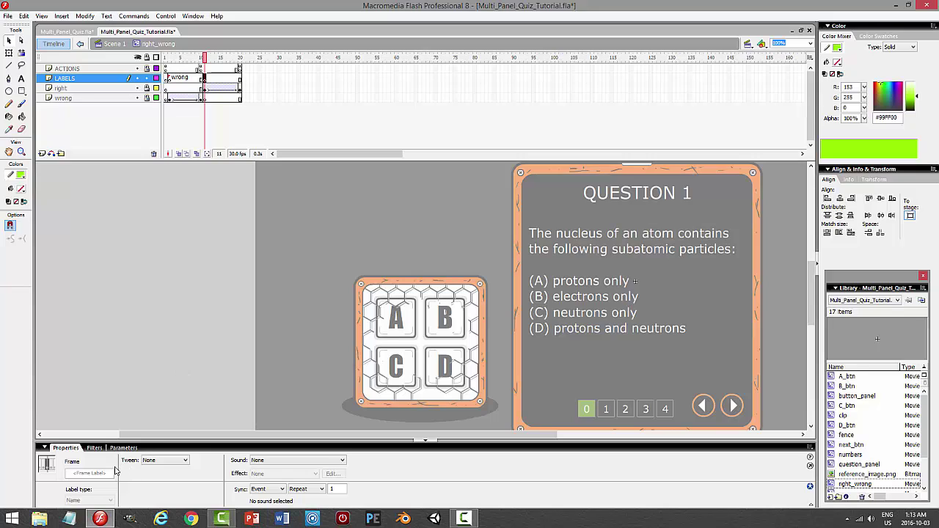
{"action": "left_click", "coordinate": [106, 473]}
{"action": "type", "text": "right"}
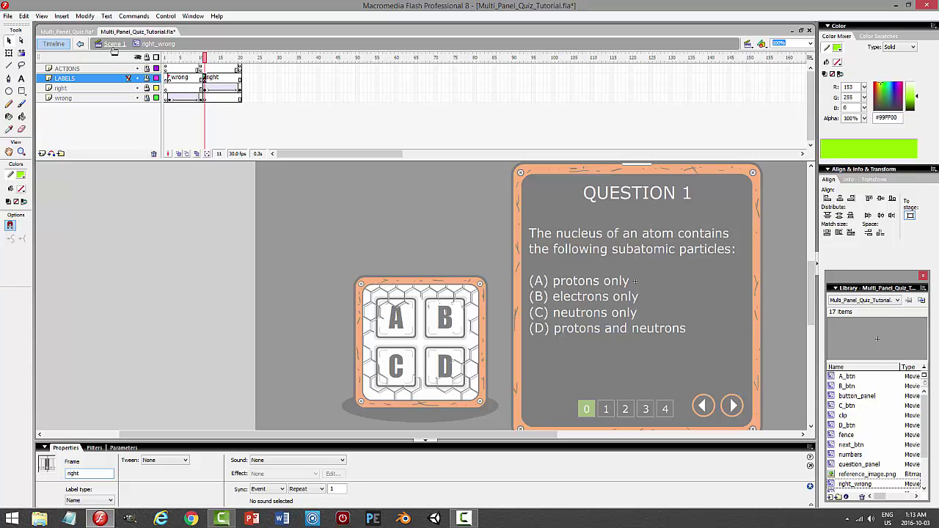
Return to Scene 1 and rename the right_wrong instance beside answer (A) as right_wrong1.
{"action": "left_click", "coordinate": [114, 43]}
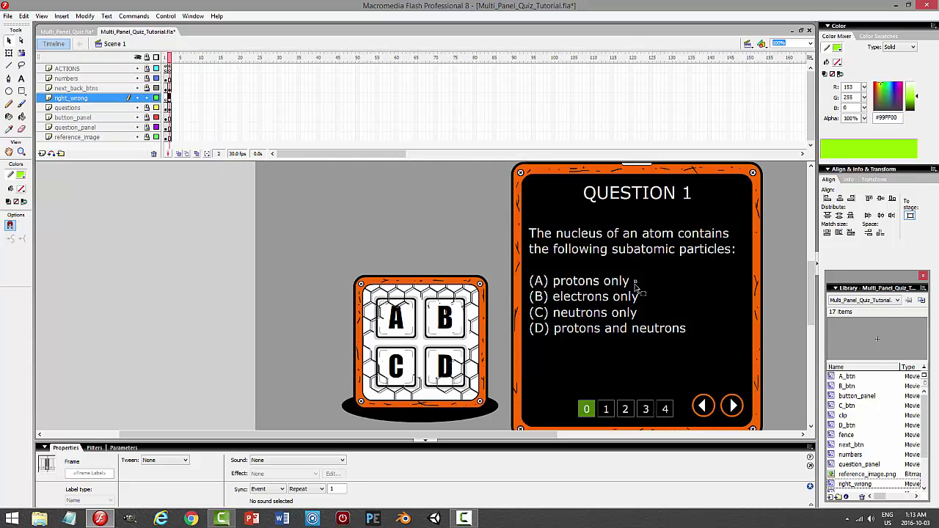
{"action": "left_click", "coordinate": [636, 283]}
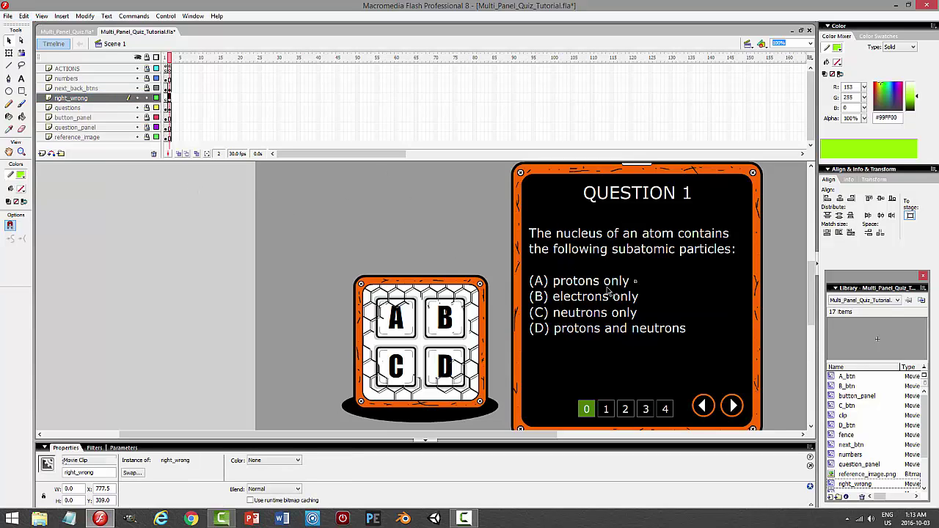
{"action": "left_click", "coordinate": [113, 472]}
{"action": "type", "text": "1"}
{"action": "key", "text": "Return"}
Duplicate right_wrong1 in place, move the copy down beside answer (B) at Y 340, and name it right_wrong2.
{"action": "left_click", "coordinate": [24, 16]}
{"action": "left_click", "coordinate": [24, 16]}
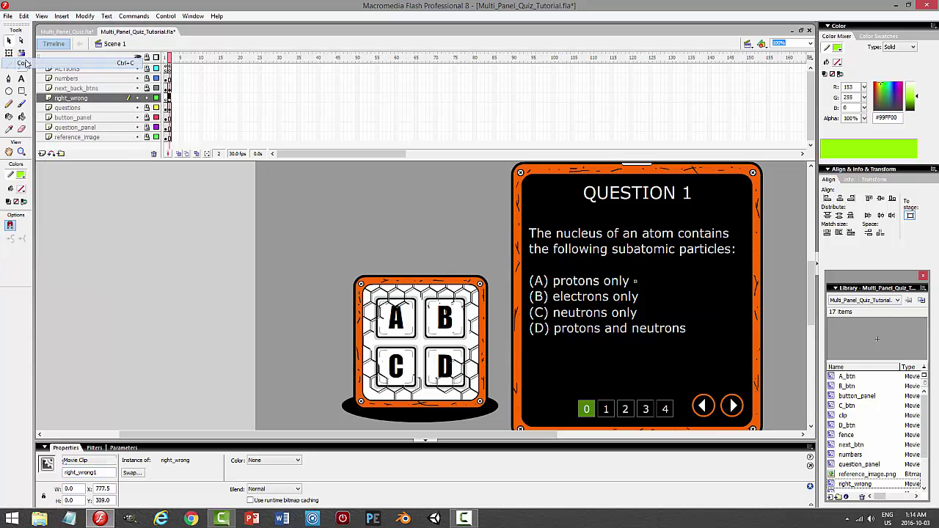
{"action": "left_click", "coordinate": [24, 16]}
{"action": "left_click", "coordinate": [36, 84]}
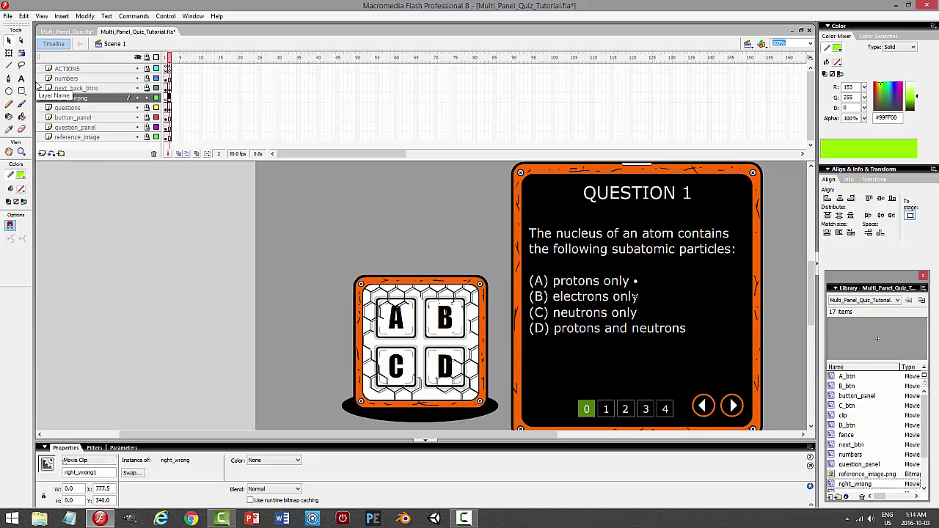
{"action": "left_click", "coordinate": [107, 472]}
{"action": "type", "text": "2"}
{"action": "key", "text": "Return"}
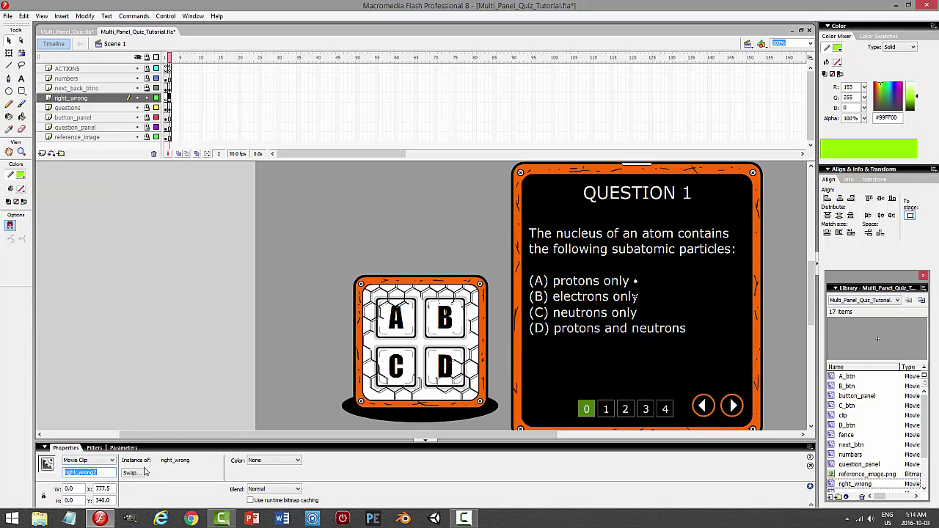
{"action": "left_click", "coordinate": [24, 15]}
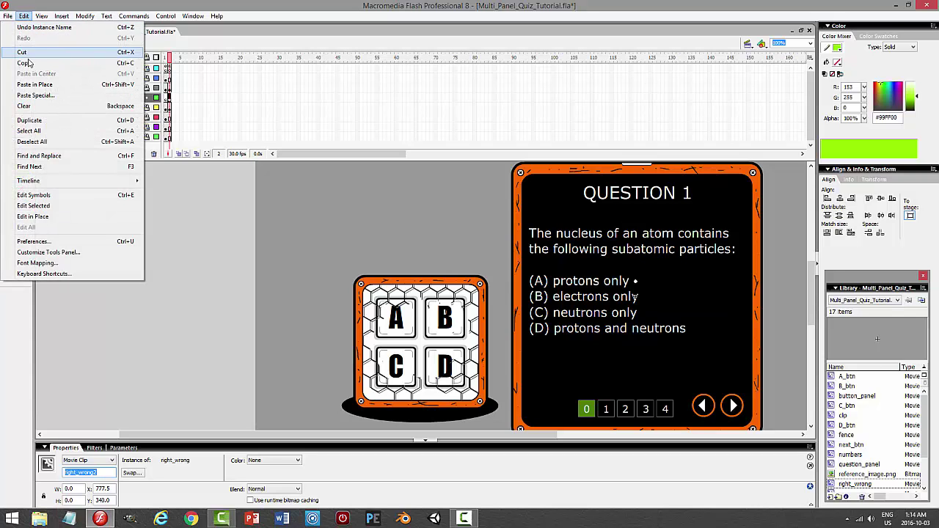
{"action": "left_click", "coordinate": [28, 63]}
{"action": "left_click", "coordinate": [25, 16]}
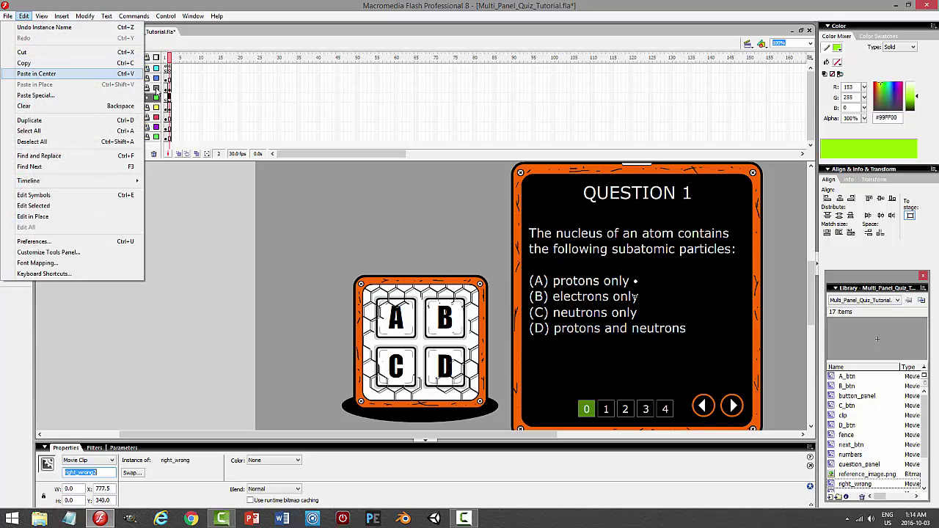
{"action": "left_click", "coordinate": [643, 297]}
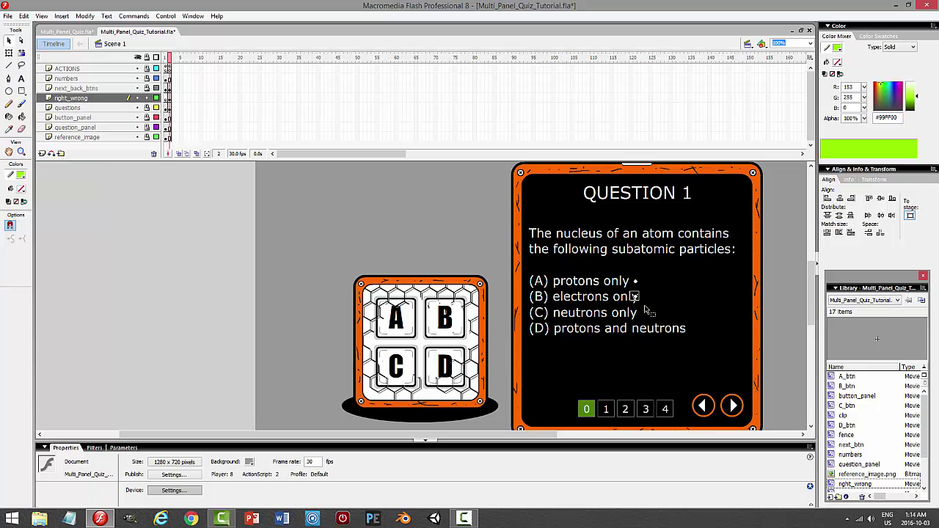
Copy right_wrong2, paste it in place, move the copy down beside answer (C) at Y 375, and name it right_wrong3.
{"action": "left_click", "coordinate": [635, 297]}
{"action": "left_click", "coordinate": [25, 16]}
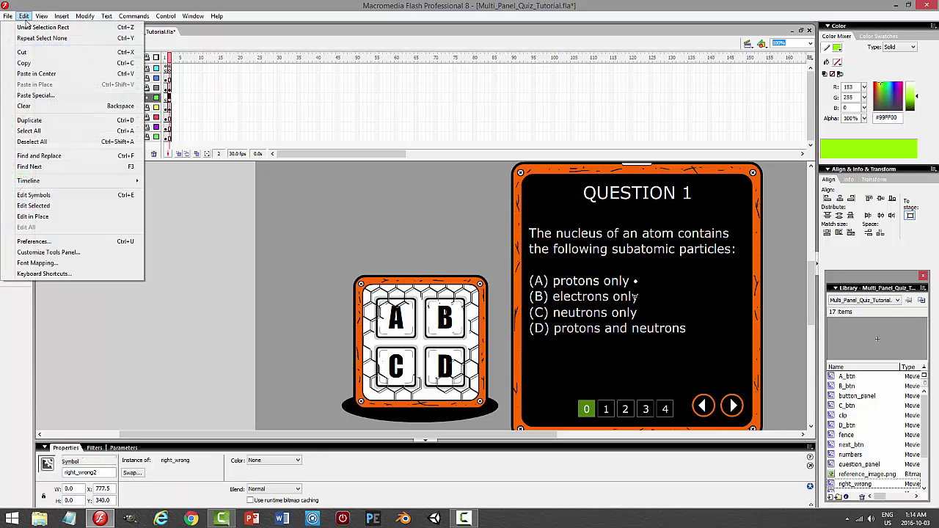
{"action": "left_click", "coordinate": [24, 63]}
{"action": "left_click", "coordinate": [25, 15]}
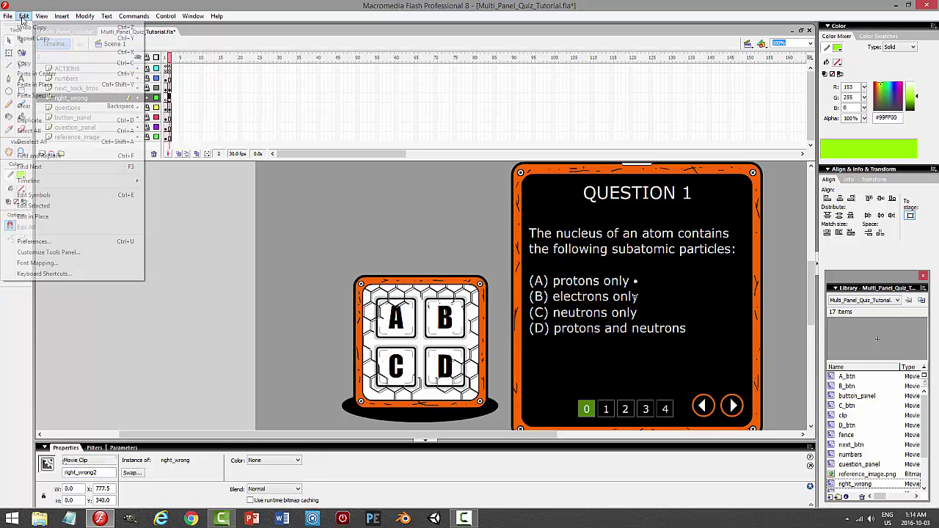
{"action": "left_click", "coordinate": [35, 84]}
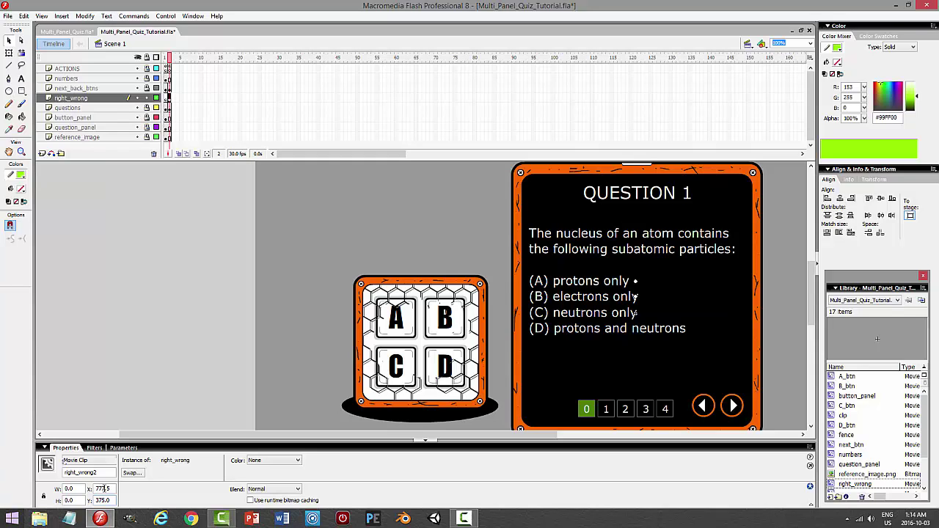
{"action": "double_click", "coordinate": [103, 472]}
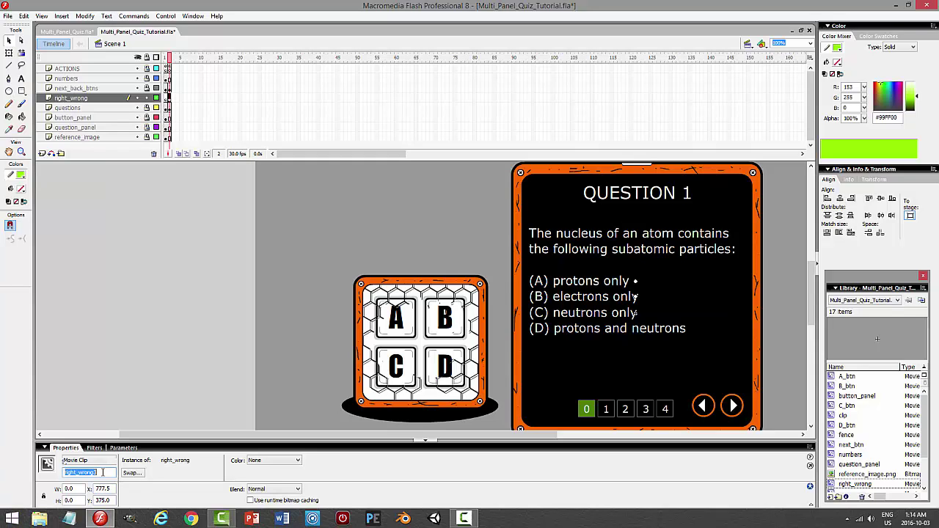
{"action": "left_click", "coordinate": [24, 16]}
{"action": "left_click", "coordinate": [26, 63]}
{"action": "left_click", "coordinate": [24, 16]}
{"action": "left_click", "coordinate": [653, 314]}
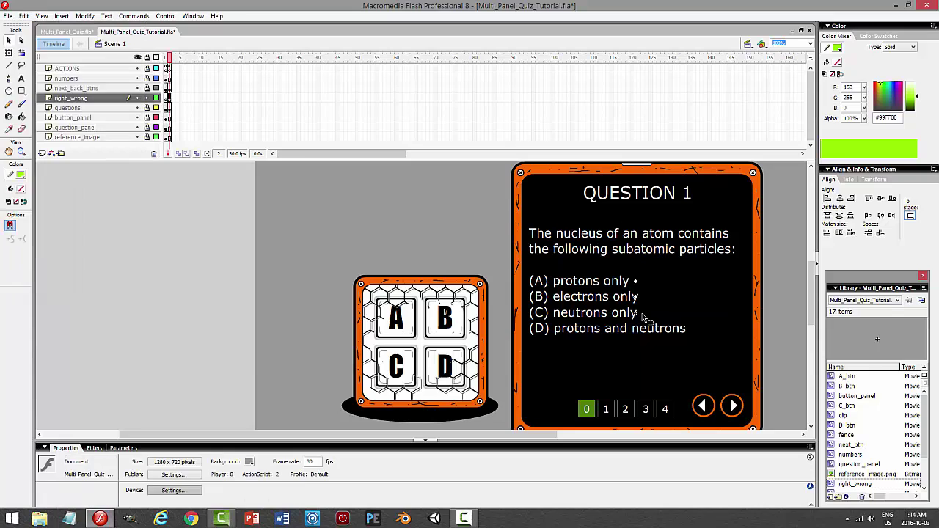
Copy right_wrong3, paste it in place, move the copy down beside answer (D) at Y 406, name it right_wrong4, and save.
{"action": "left_click", "coordinate": [636, 314]}
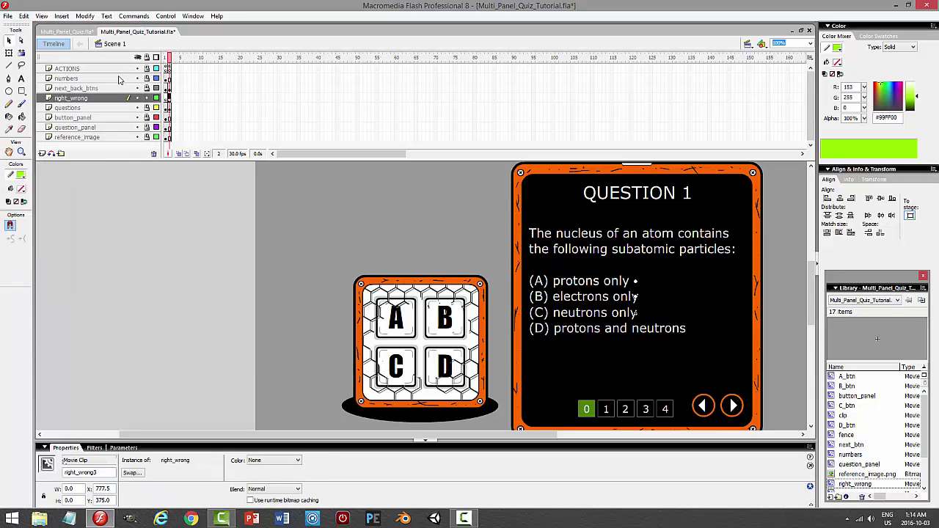
{"action": "left_click", "coordinate": [24, 16]}
{"action": "left_click", "coordinate": [28, 63]}
{"action": "left_click", "coordinate": [24, 17]}
{"action": "left_click", "coordinate": [38, 85]}
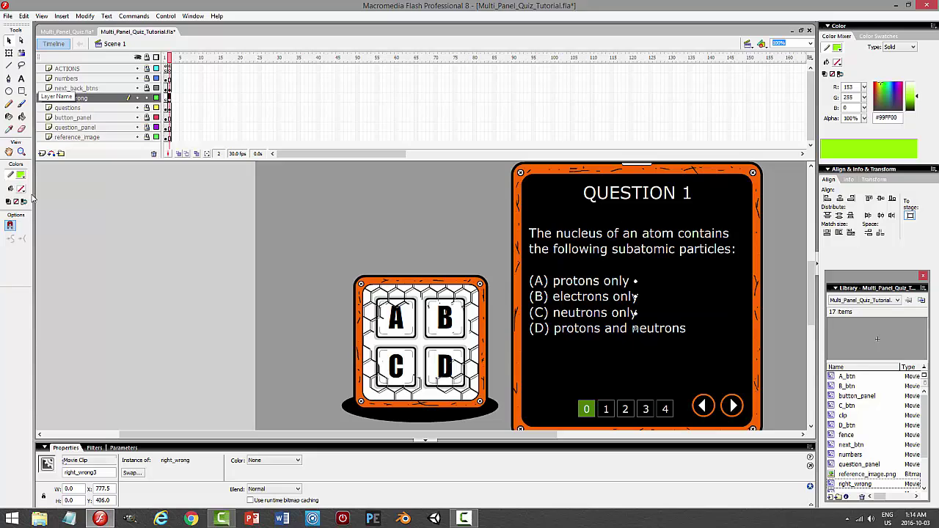
{"action": "left_click", "coordinate": [111, 472]}
{"action": "key", "text": "BackSpace"}
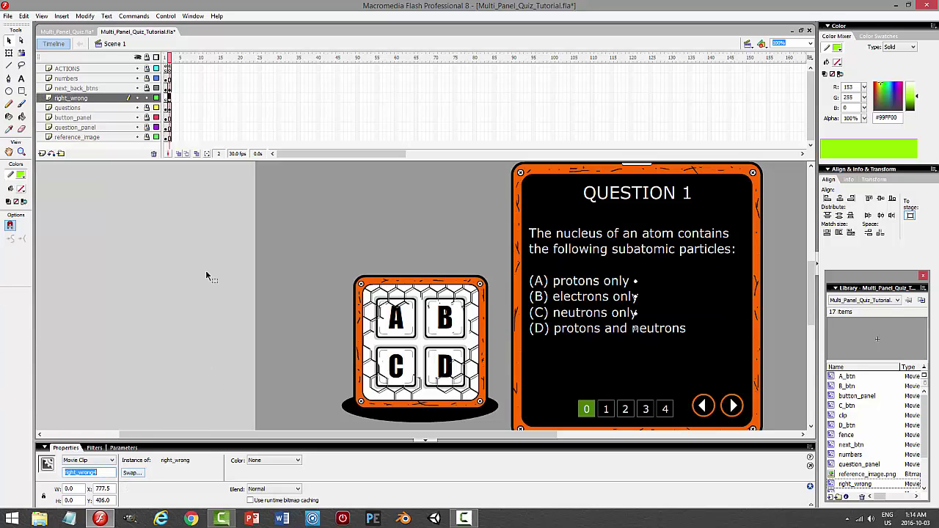
{"action": "left_click", "coordinate": [205, 228]}
{"action": "key", "text": "ctrl+s"}
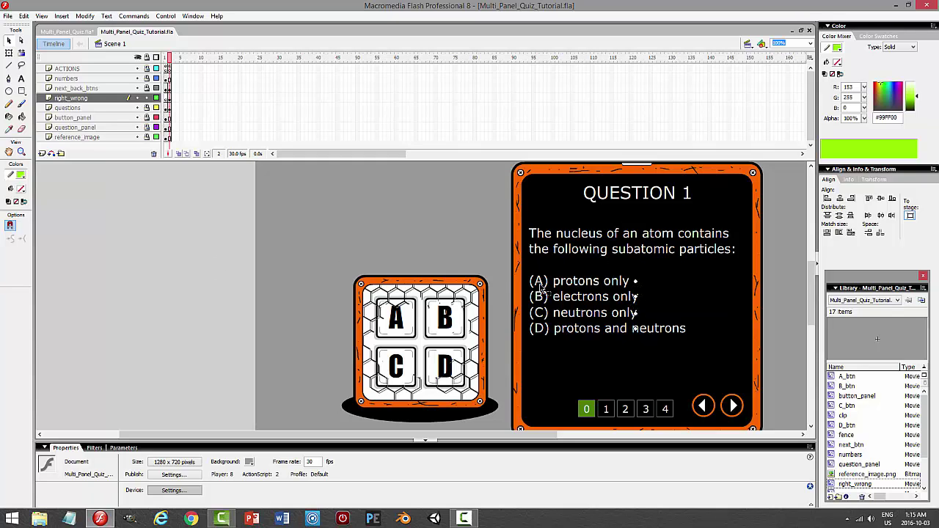
Open the right_wrong clip beside answer (C), scrub through its wrong and right frames, and return to Scene 1.
{"action": "left_click", "coordinate": [637, 315]}
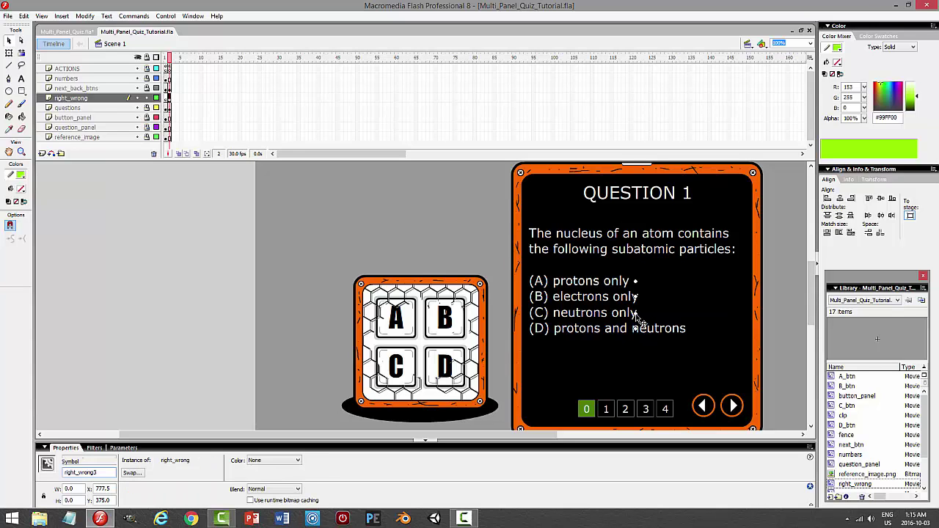
{"action": "key", "text": "ctrl+e"}
{"action": "left_click_drag", "start_coordinate": [167, 59], "coordinate": [237, 58]}
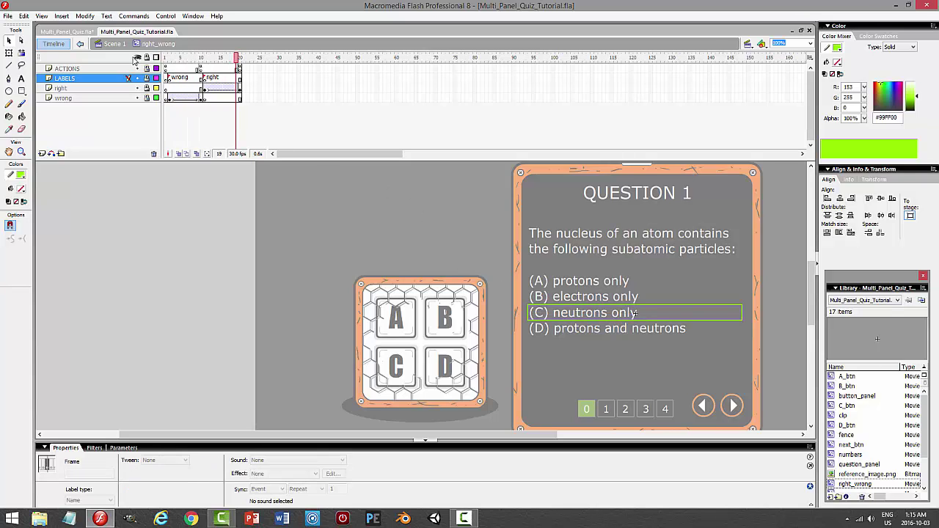
{"action": "left_click", "coordinate": [114, 43]}
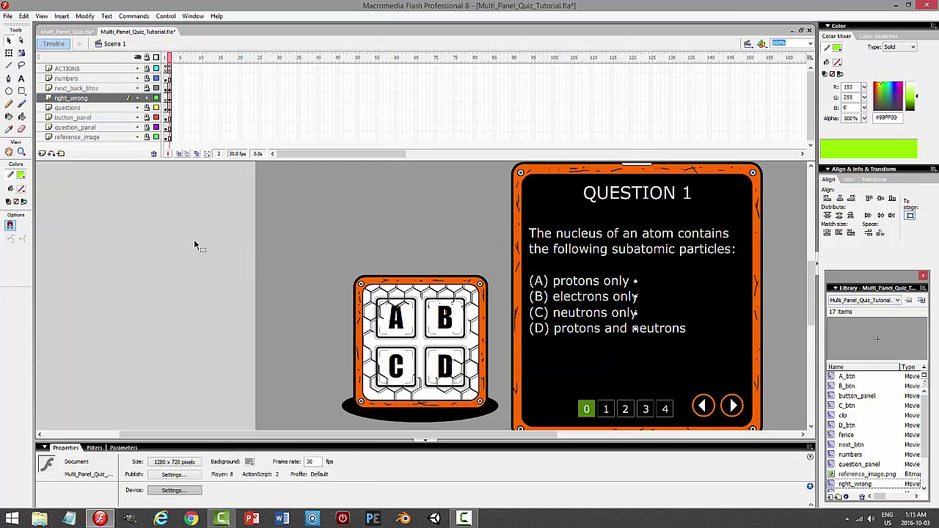
Lock the right_wrong layer and insert a new layer directly above button_panel.
{"action": "left_click", "coordinate": [147, 98]}
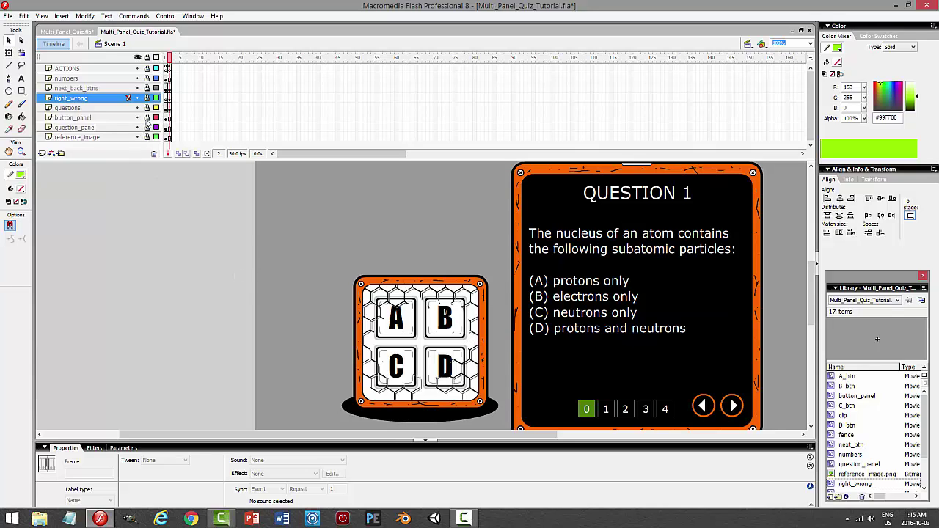
{"action": "left_click", "coordinate": [374, 283]}
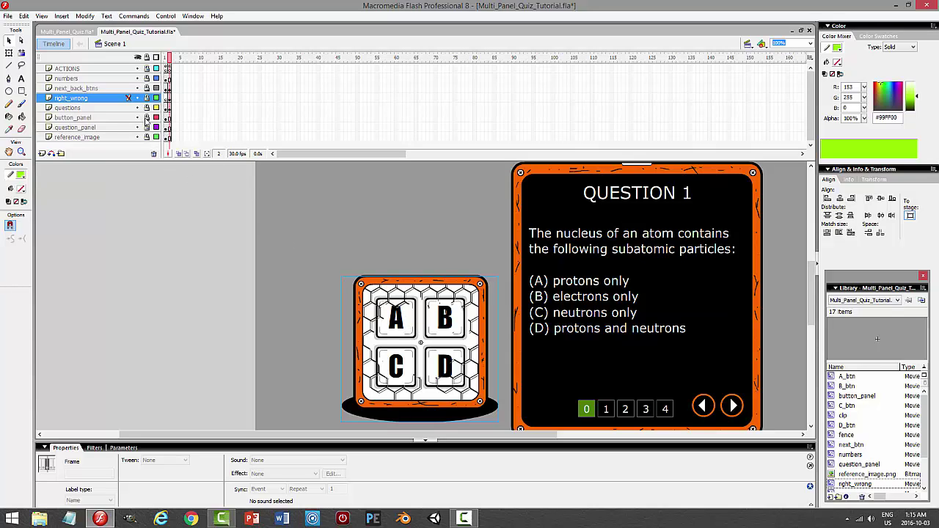
{"action": "left_click", "coordinate": [88, 117]}
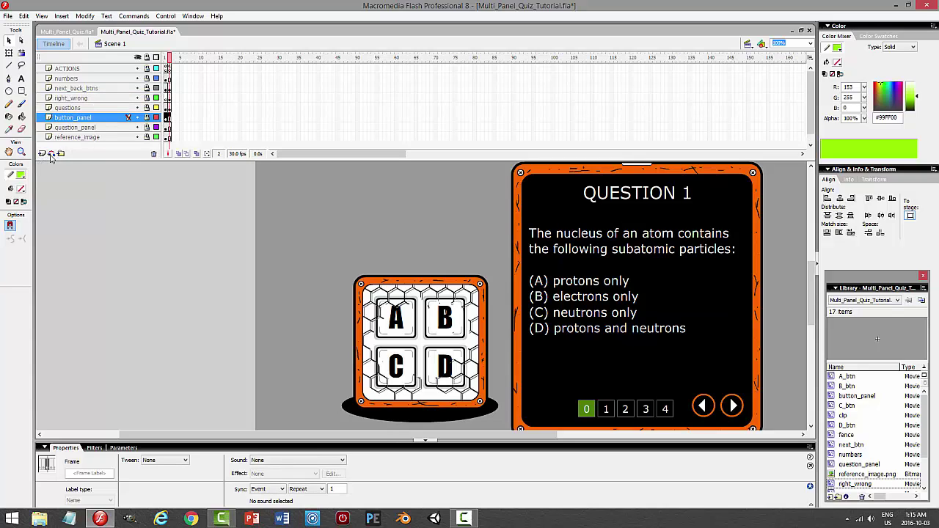
{"action": "left_click", "coordinate": [49, 154]}
Draw a cyan #00FFFF rectangle without a stroke, about 73.5 by 73.5 px, covering the A button on the new layer.
{"action": "left_click", "coordinate": [22, 91]}
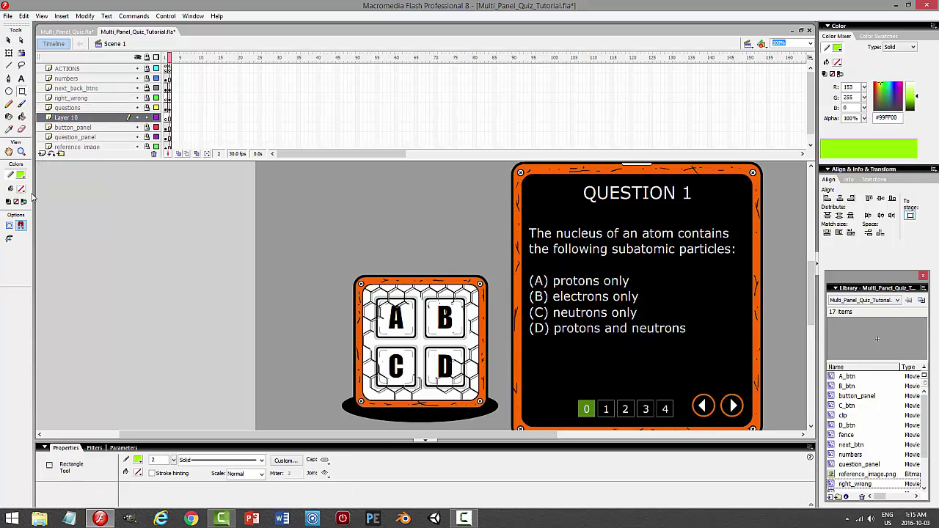
{"action": "left_click", "coordinate": [22, 189]}
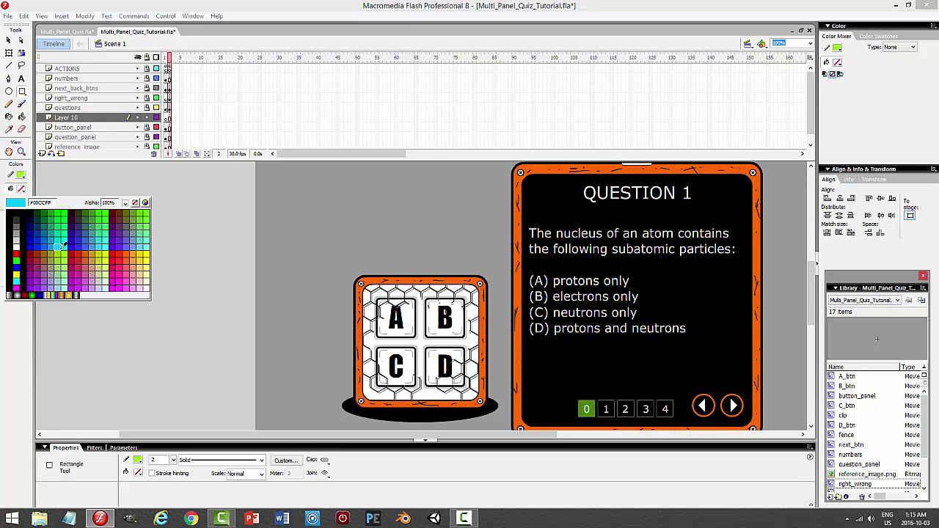
{"action": "left_click", "coordinate": [65, 246]}
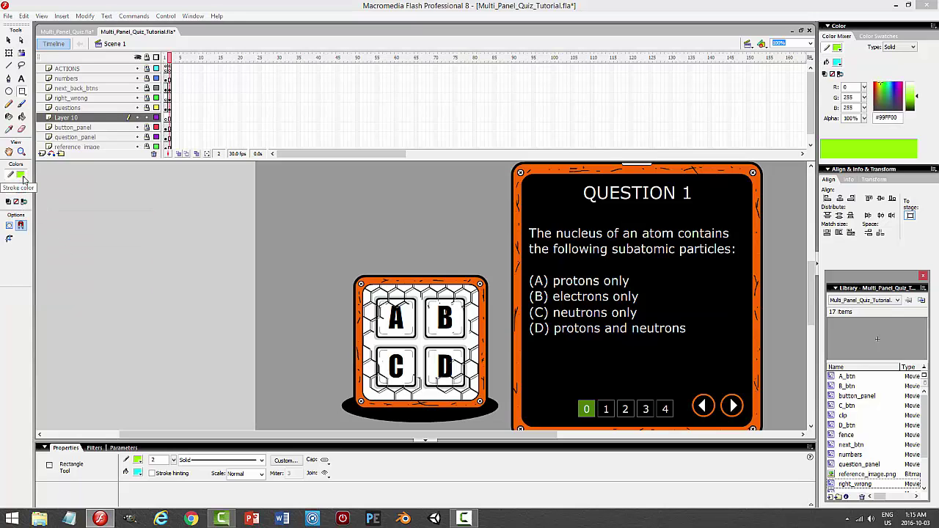
{"action": "left_click", "coordinate": [22, 176]}
{"action": "left_click", "coordinate": [135, 188]}
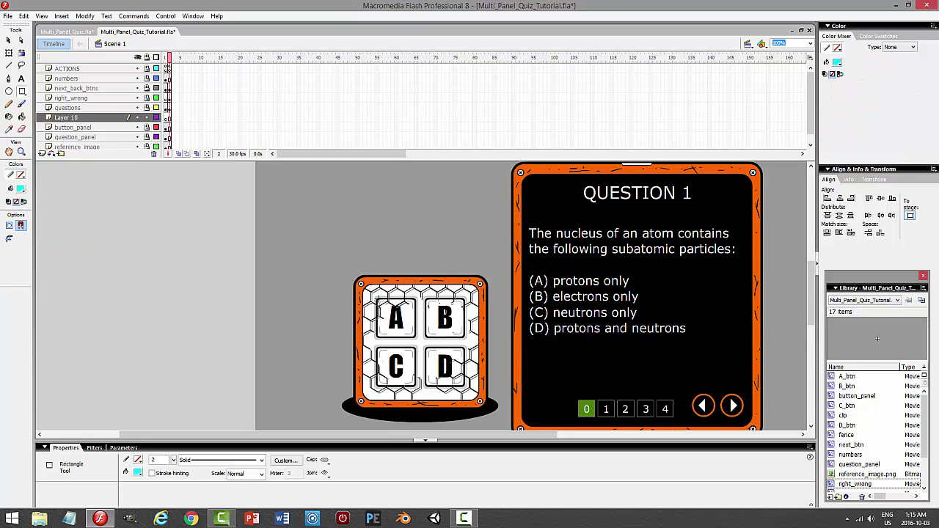
{"action": "left_click_drag", "start_coordinate": [390, 303], "coordinate": [415, 334]}
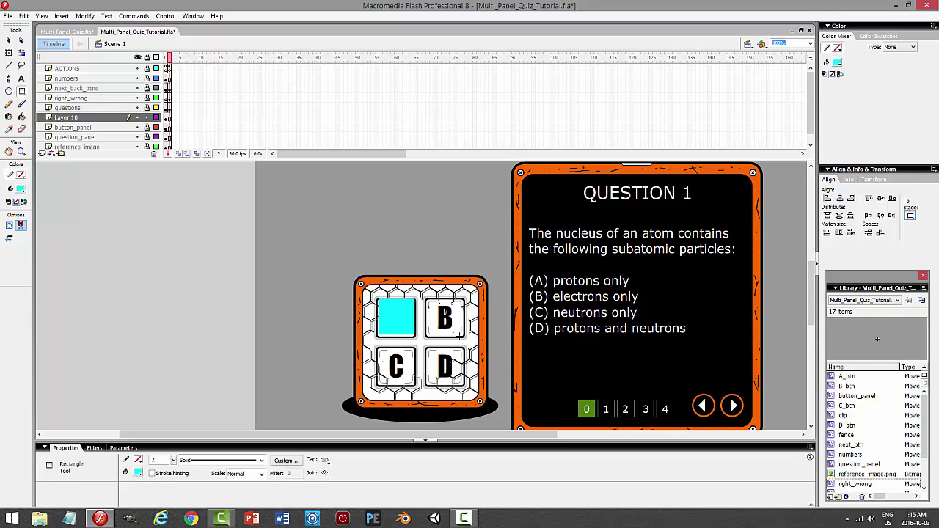
Convert the cyan square over the A button to a movie clip symbol named buttonzone.
{"action": "left_click", "coordinate": [8, 40]}
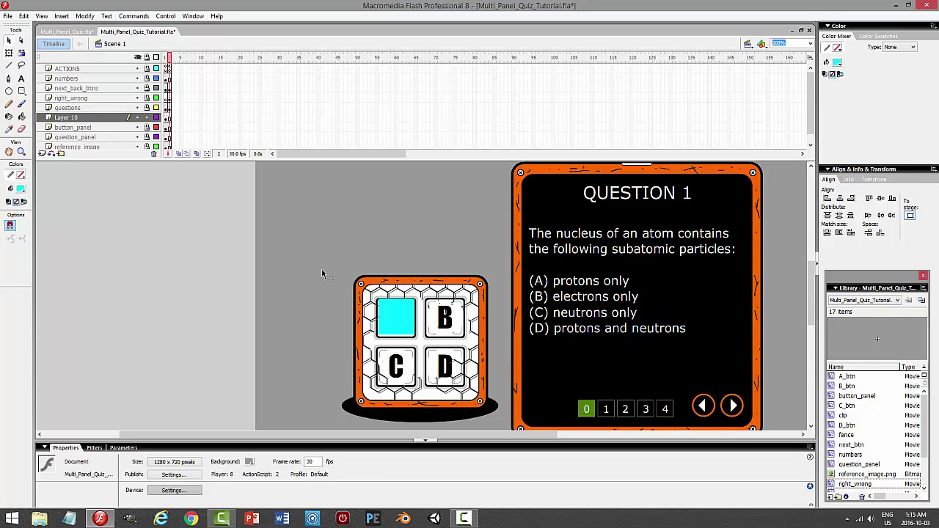
{"action": "left_click", "coordinate": [396, 322]}
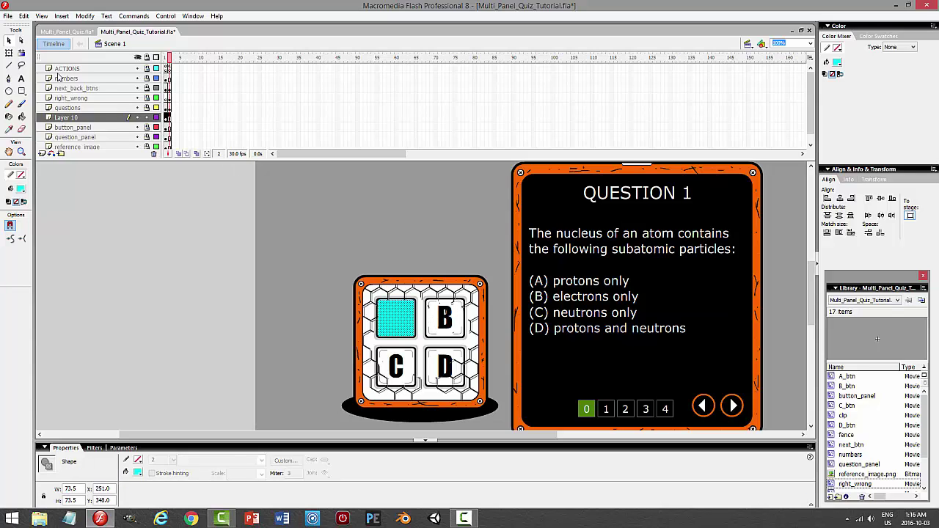
{"action": "left_click", "coordinate": [85, 16]}
{"action": "left_click", "coordinate": [79, 42]}
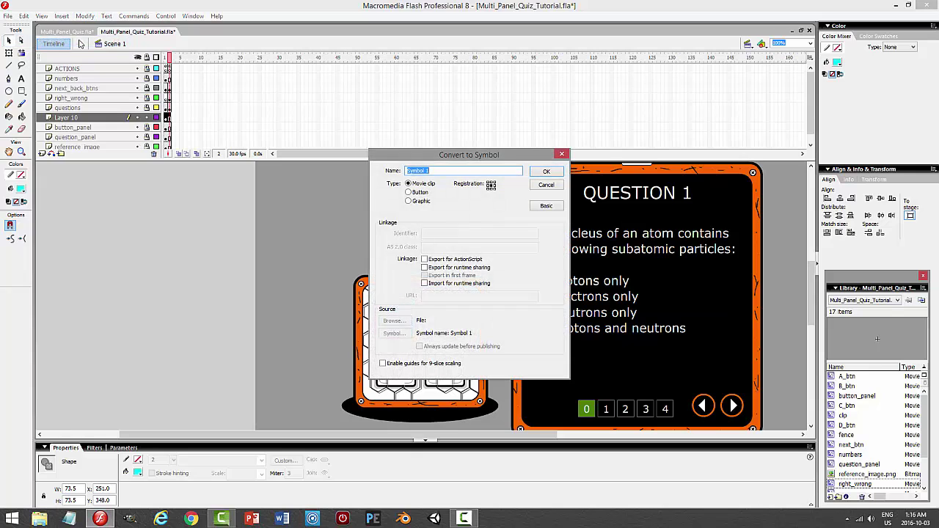
{"action": "type", "text": "buttonzone"}
{"action": "key", "text": "Return"}
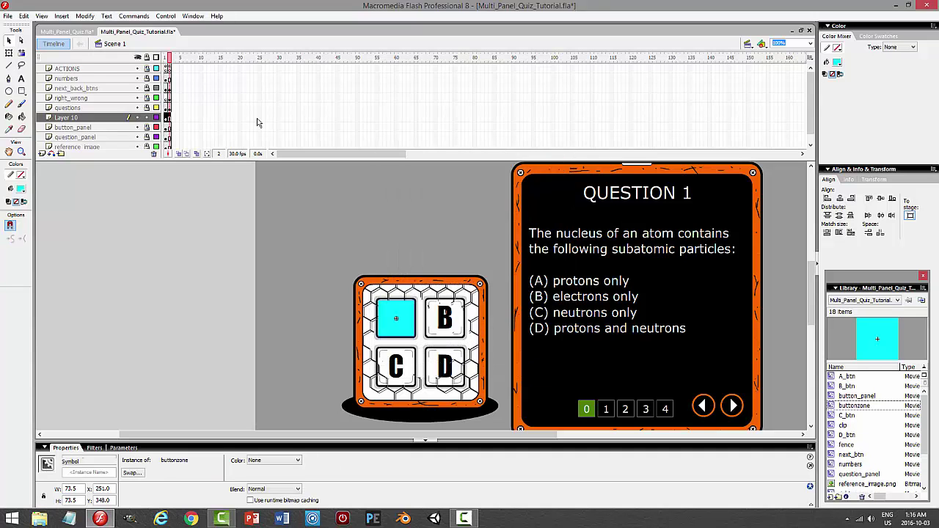
Edit the buttonzone clip so its square's fill has 0% alpha, and return to Scene 1.
{"action": "left_click", "coordinate": [411, 314]}
{"action": "double_click", "coordinate": [399, 317]}
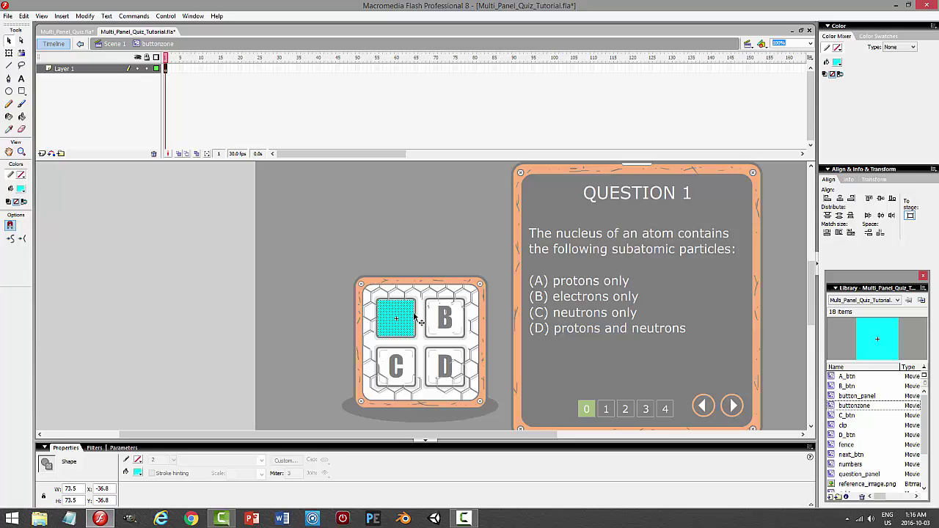
{"action": "left_click", "coordinate": [836, 62]}
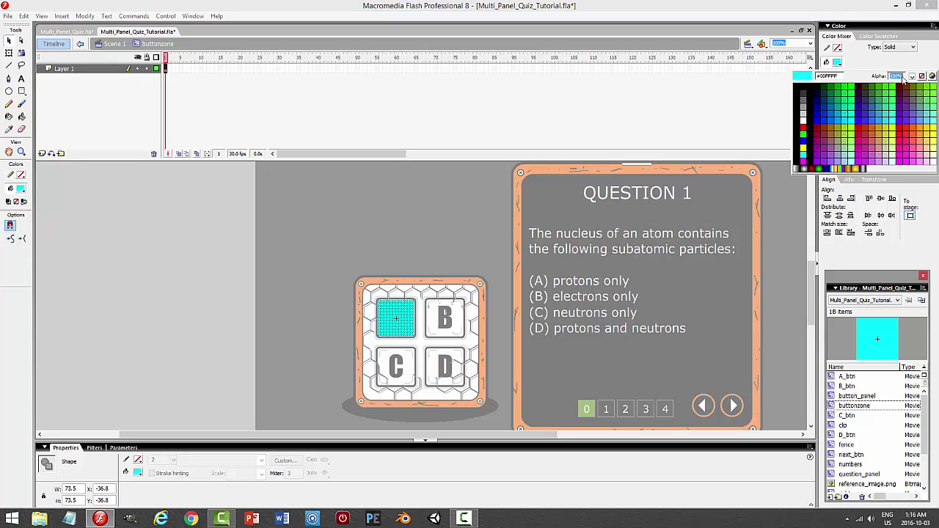
{"action": "left_click", "coordinate": [893, 121]}
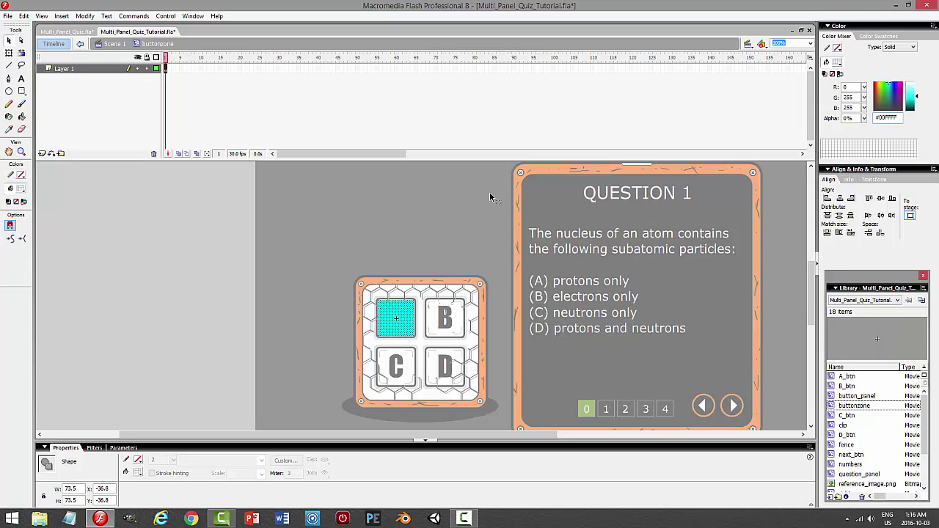
{"action": "left_click", "coordinate": [202, 198]}
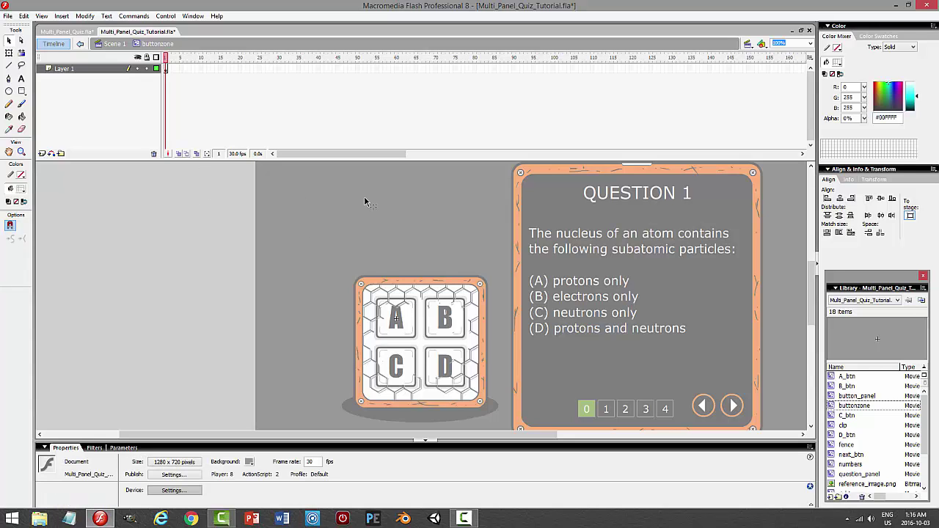
{"action": "left_click", "coordinate": [114, 44]}
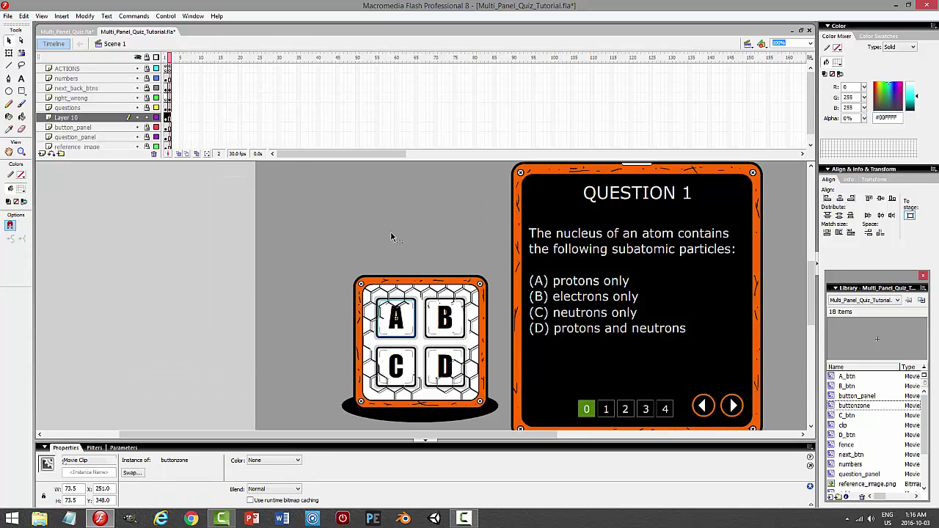
Switch to Multi_Panel_Quiz.fla, return to its Scene 1, and examine the button_zones layer and the zone over button A.
{"action": "left_click", "coordinate": [397, 314]}
{"action": "left_click", "coordinate": [78, 32]}
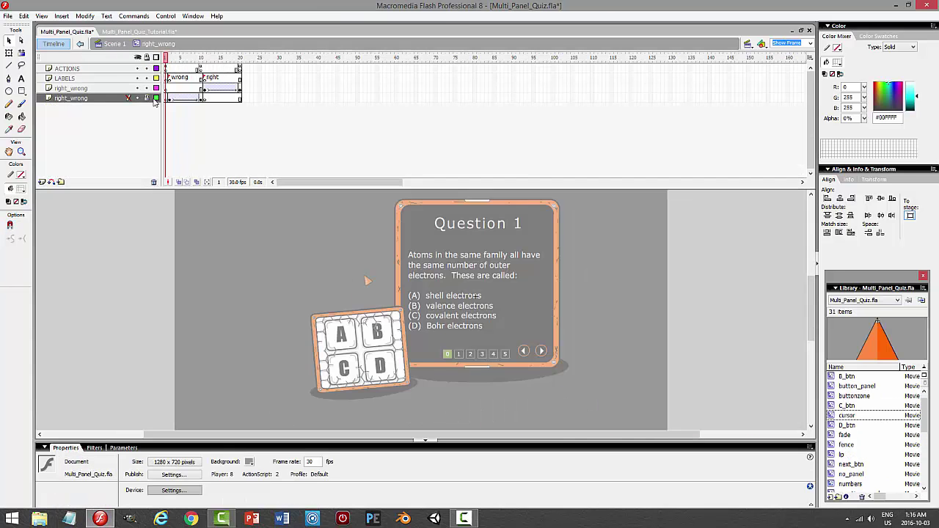
{"action": "left_click", "coordinate": [113, 43]}
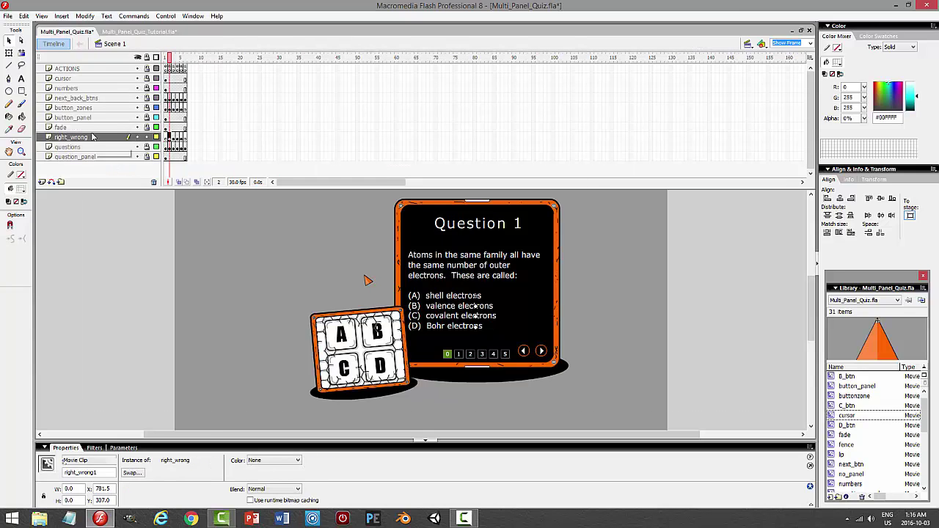
{"action": "left_click", "coordinate": [94, 136]}
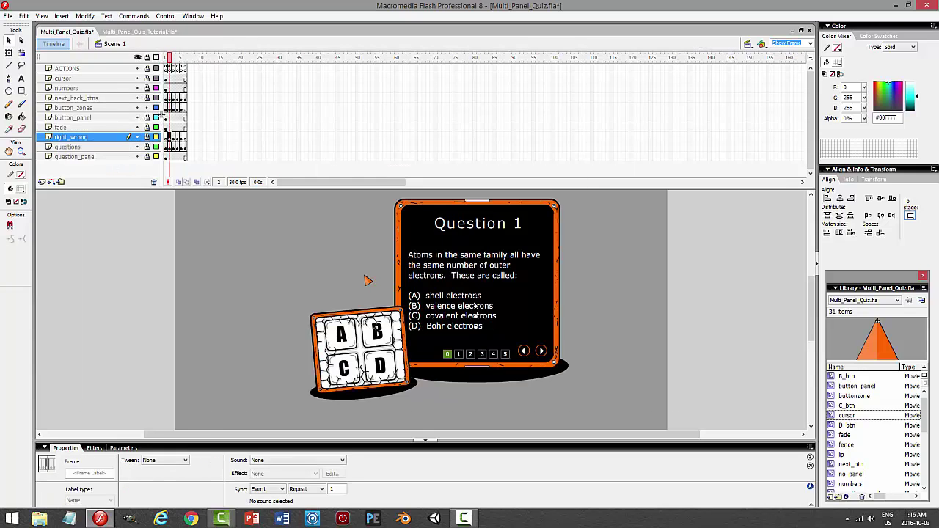
{"action": "left_click", "coordinate": [167, 108]}
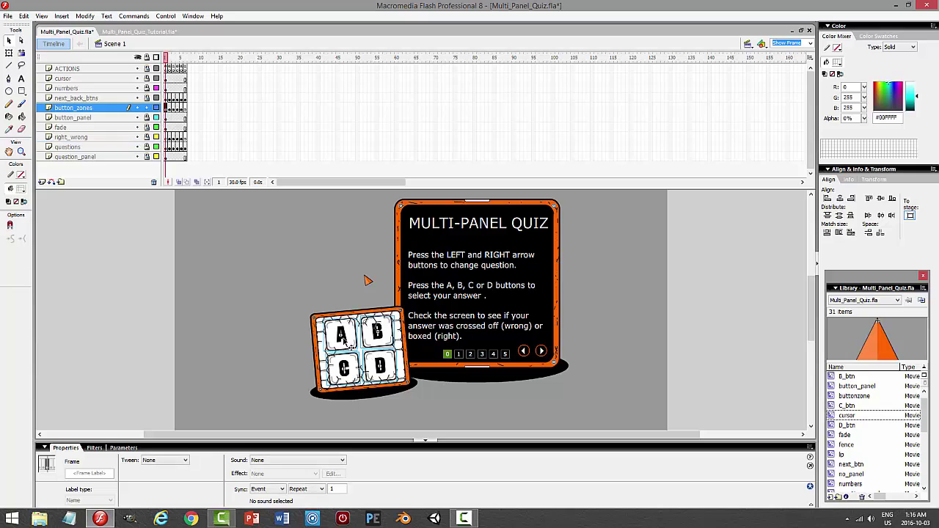
{"action": "left_click", "coordinate": [339, 334]}
{"action": "left_click", "coordinate": [339, 333]}
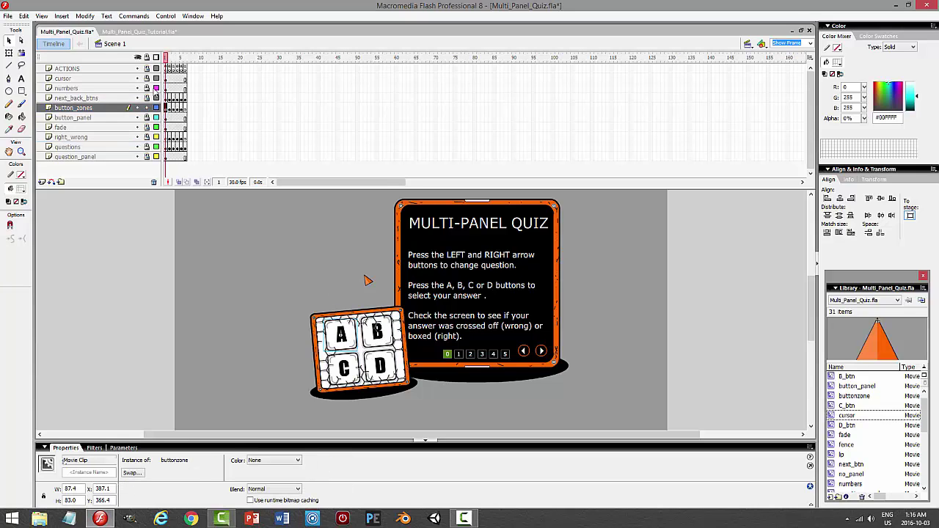
Switch back to Multi_Panel_Quiz_Tutorial.fla and rename the layer holding the buttonzone clip as buttonzones.
{"action": "left_click", "coordinate": [129, 32]}
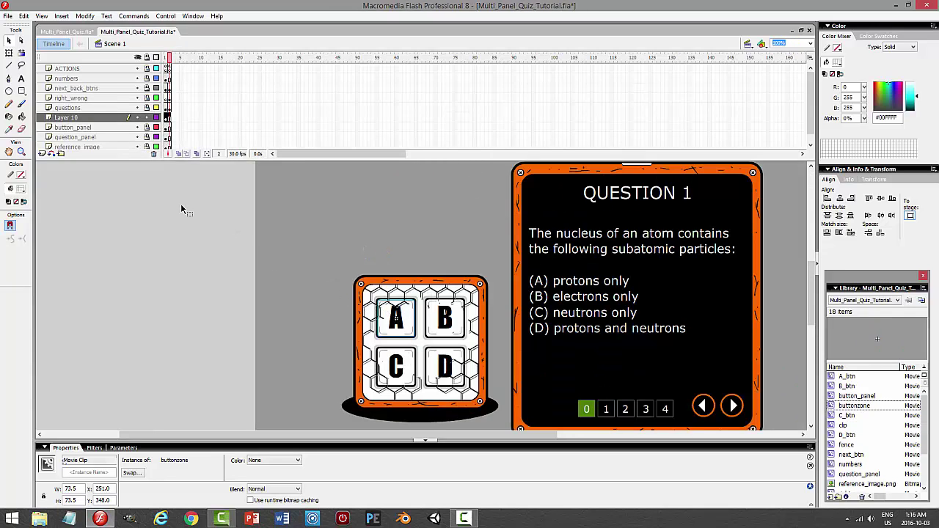
{"action": "double_click", "coordinate": [110, 122]}
{"action": "type", "text": "buttonzones"}
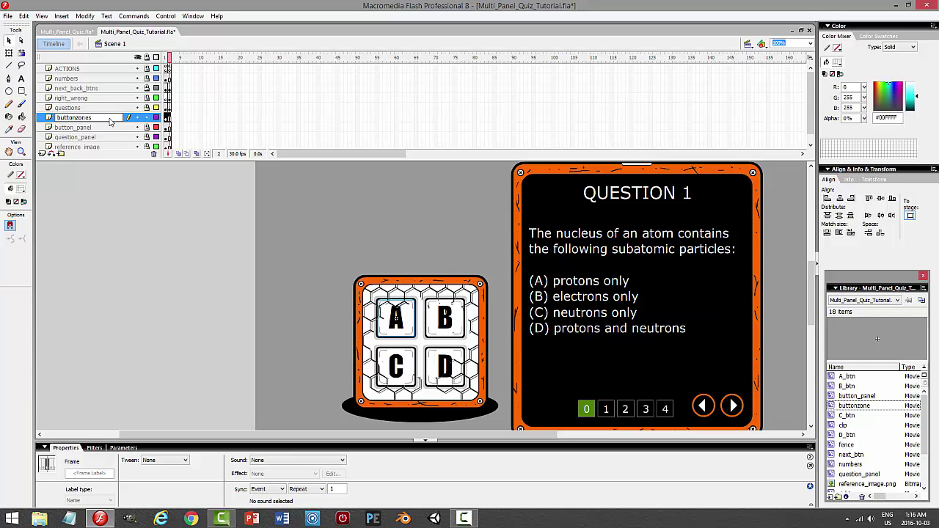
{"action": "left_click", "coordinate": [400, 322]}
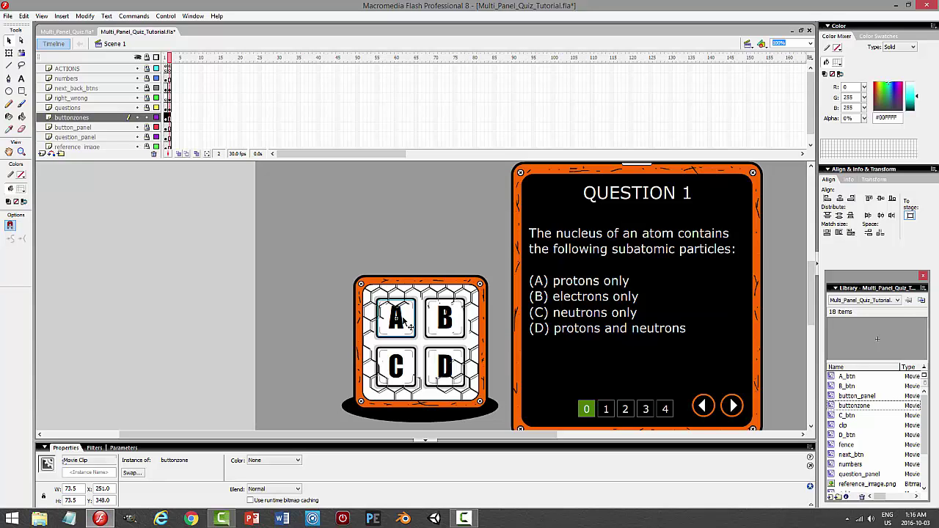
{"action": "key", "text": "F9"}
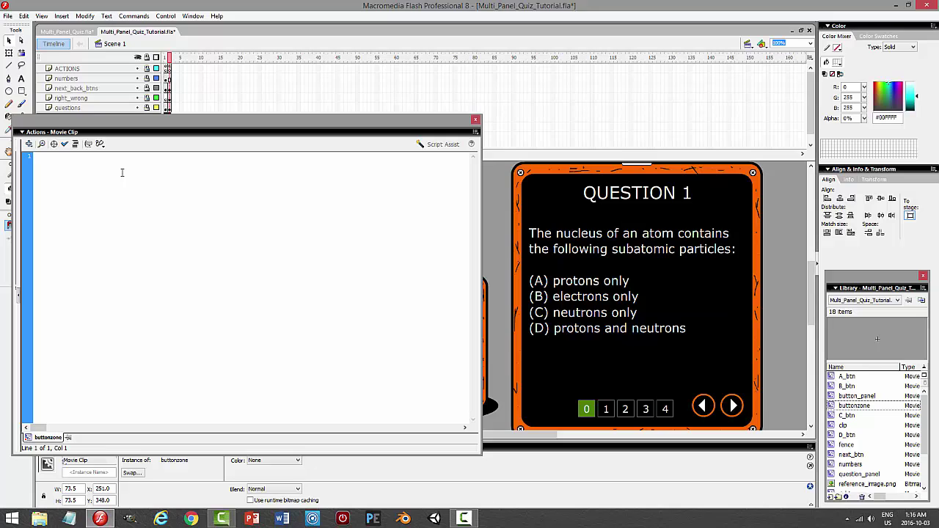
{"action": "type", "text": "on ("}
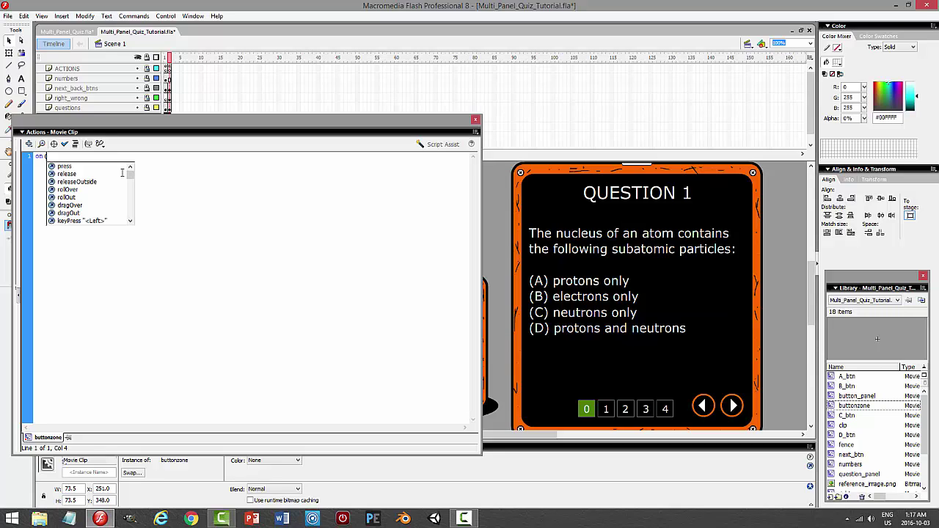
{"action": "left_click", "coordinate": [399, 312]}
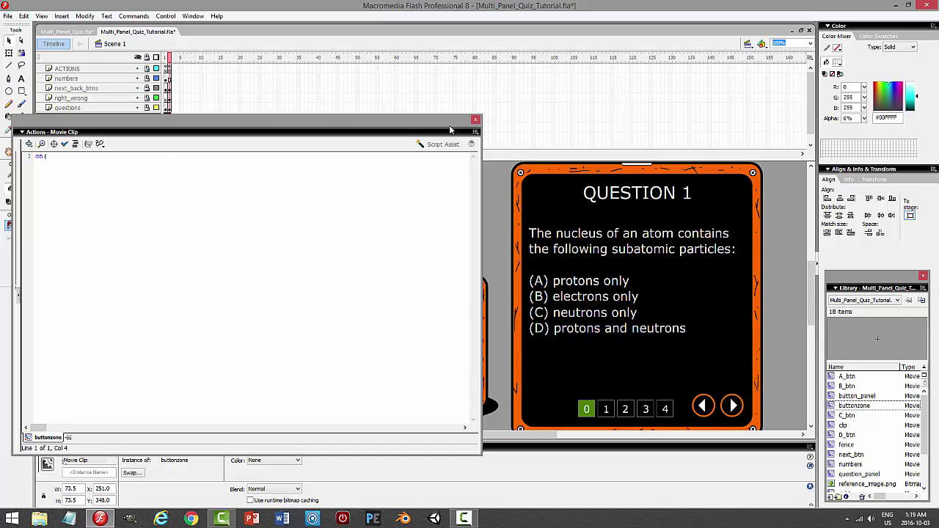
{"action": "left_click", "coordinate": [476, 119]}
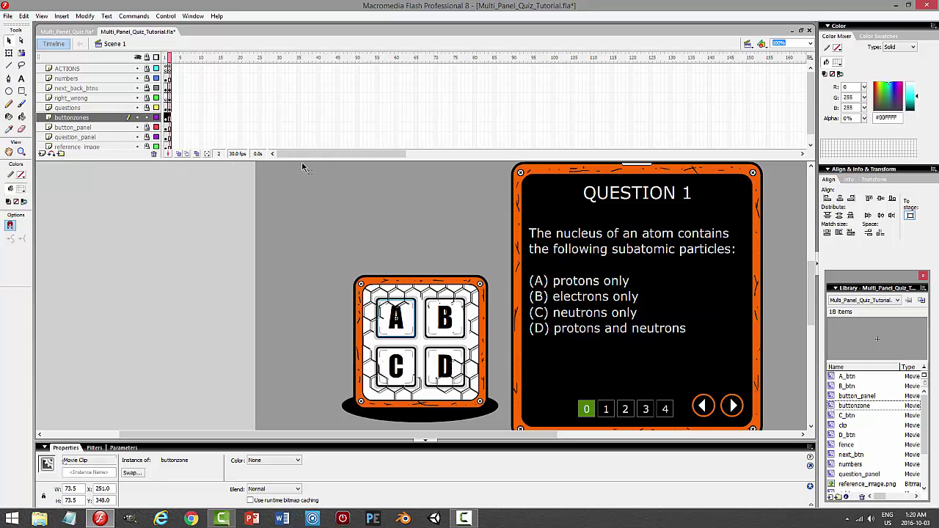
Lock the buttonzones layer and open the button_panel clip for editing with its A,B,C,D btns layer unlocked.
{"action": "left_click", "coordinate": [147, 119]}
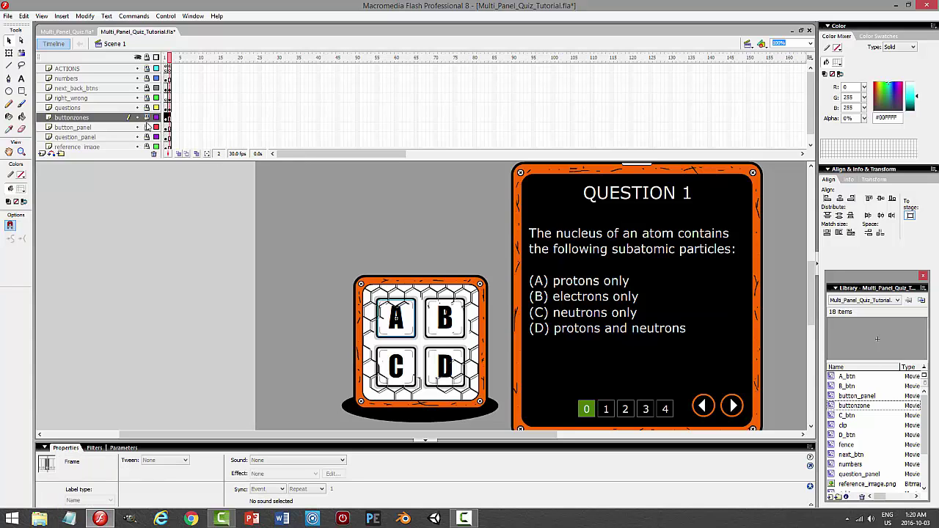
{"action": "left_click", "coordinate": [396, 319]}
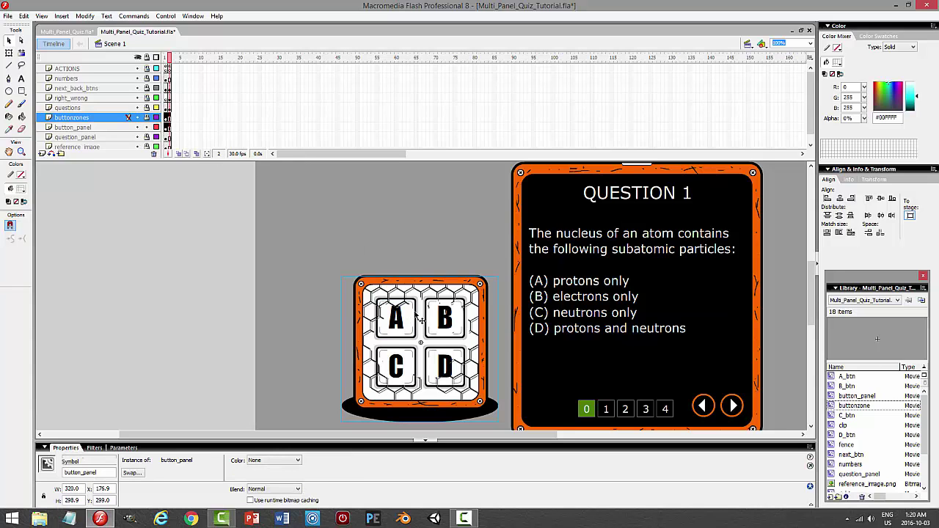
{"action": "double_click", "coordinate": [396, 319]}
{"action": "left_click", "coordinate": [147, 108]}
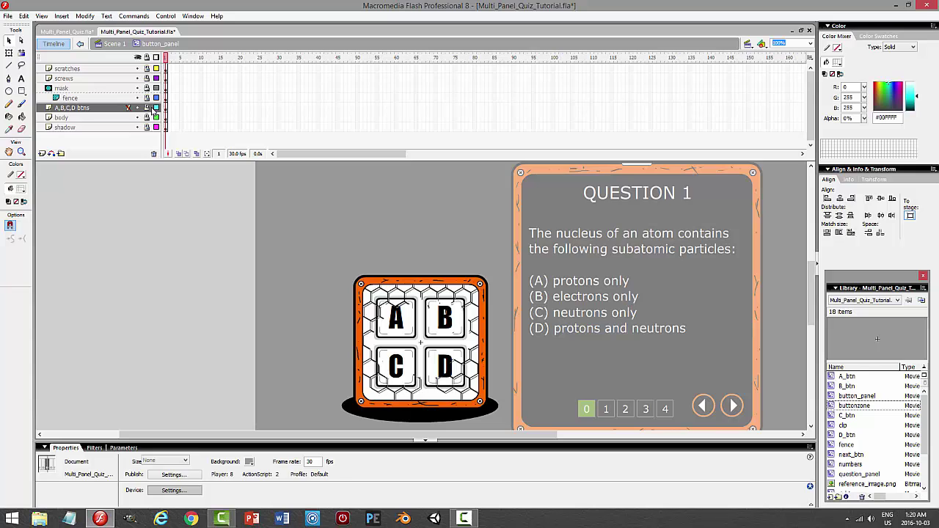
Copy the entire press, release and releaseOutside script of the A_btn clip.
{"action": "left_click", "coordinate": [394, 318]}
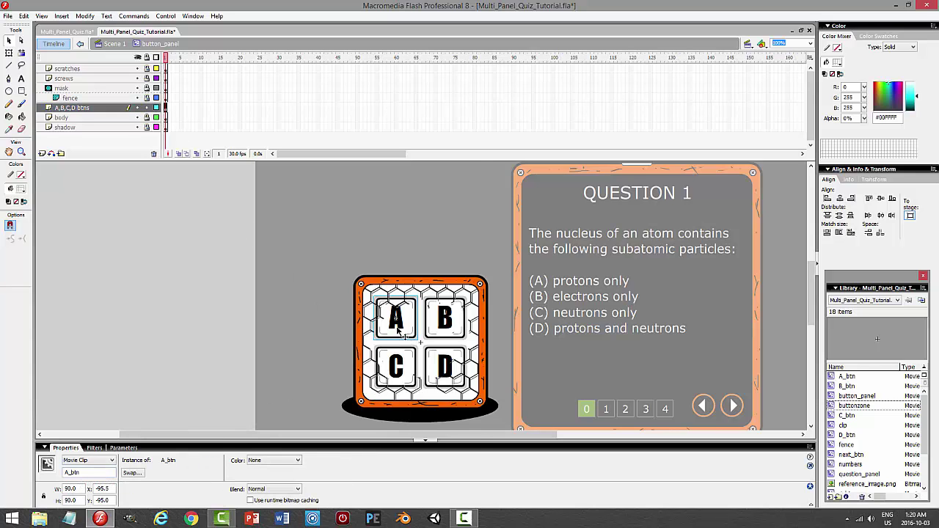
{"action": "key", "text": "F9"}
{"action": "left_click_drag", "start_coordinate": [48, 251], "coordinate": [12, 146]}
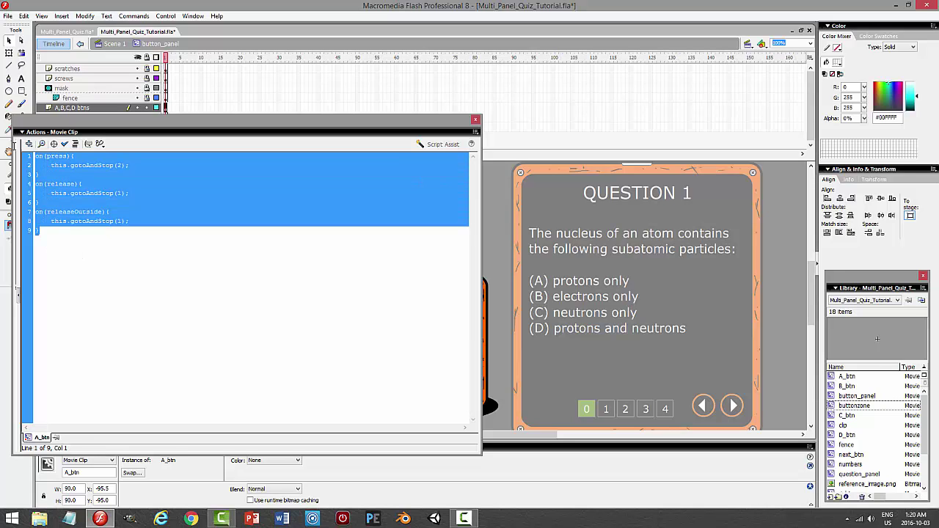
{"action": "right_click", "coordinate": [68, 171]}
{"action": "left_click", "coordinate": [94, 216]}
{"action": "key", "text": "F9"}
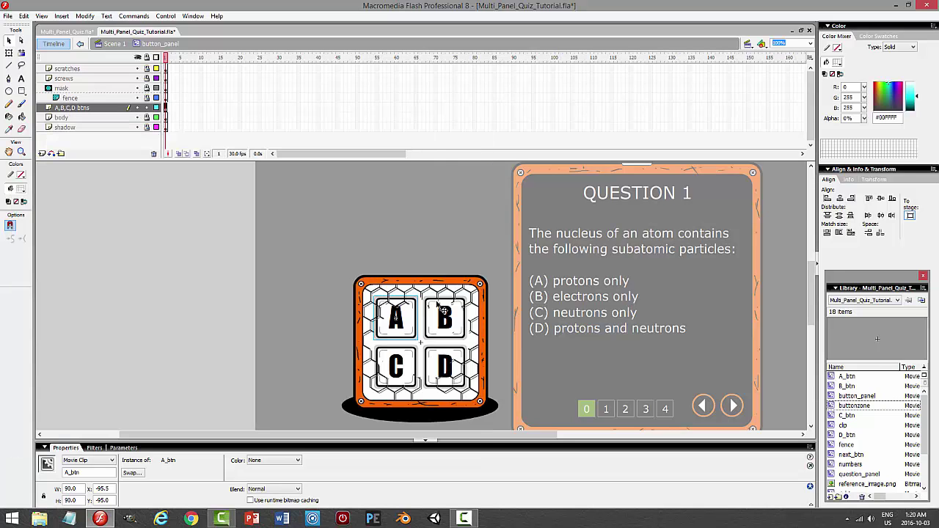
Delete the entire script from the B_btn clip.
{"action": "left_click", "coordinate": [445, 318]}
{"action": "key", "text": "F9"}
{"action": "left_click", "coordinate": [52, 251]}
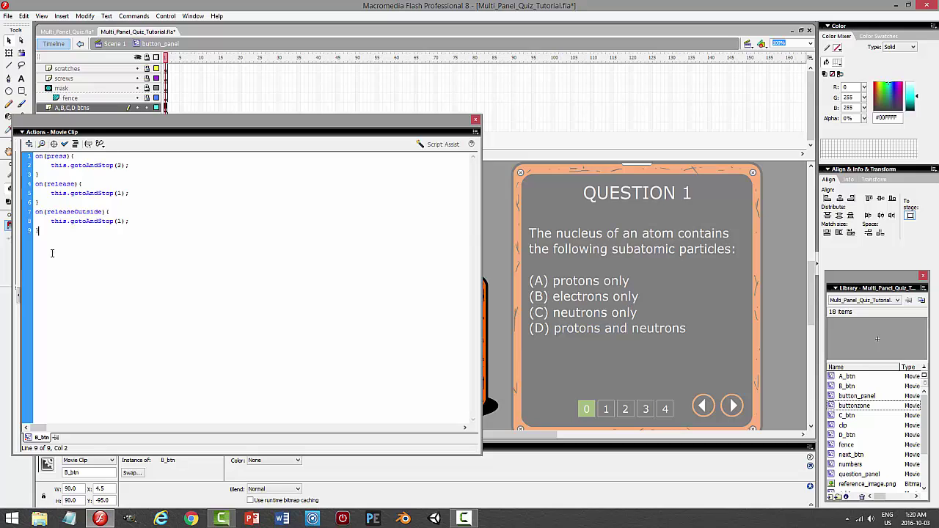
{"action": "left_click_drag", "start_coordinate": [52, 252], "coordinate": [33, 154]}
{"action": "key", "text": "Delete"}
{"action": "key", "text": "F9"}
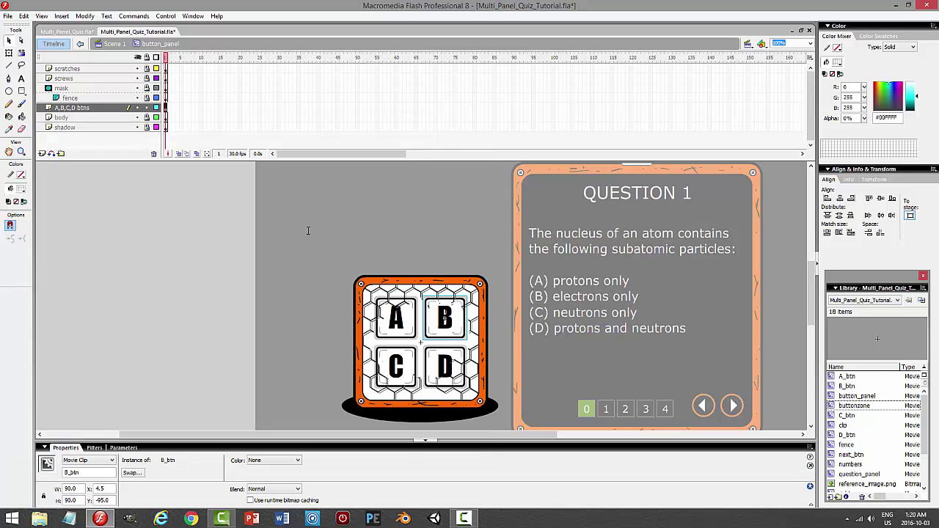
Delete the entire script from the C_btn clip.
{"action": "left_click", "coordinate": [400, 382]}
{"action": "key", "text": "F9"}
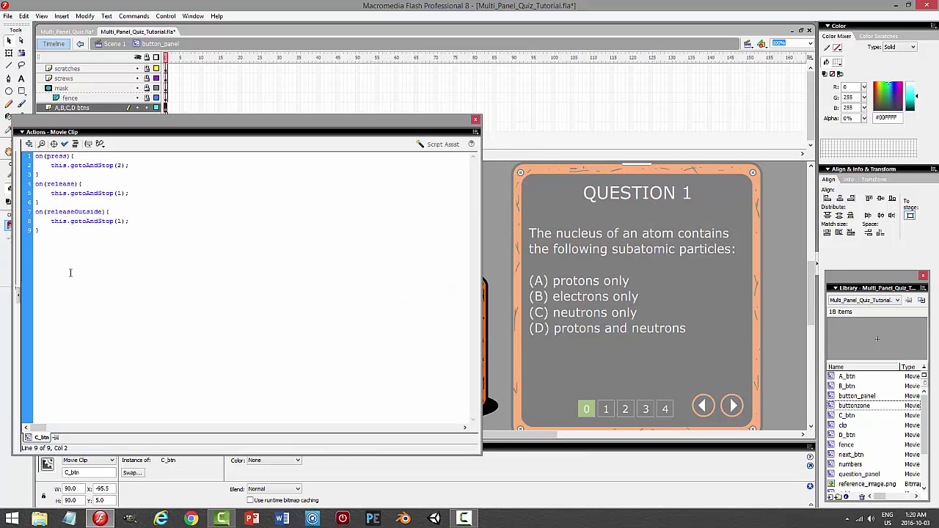
{"action": "left_click_drag", "start_coordinate": [68, 269], "coordinate": [35, 155]}
{"action": "key", "text": "Delete"}
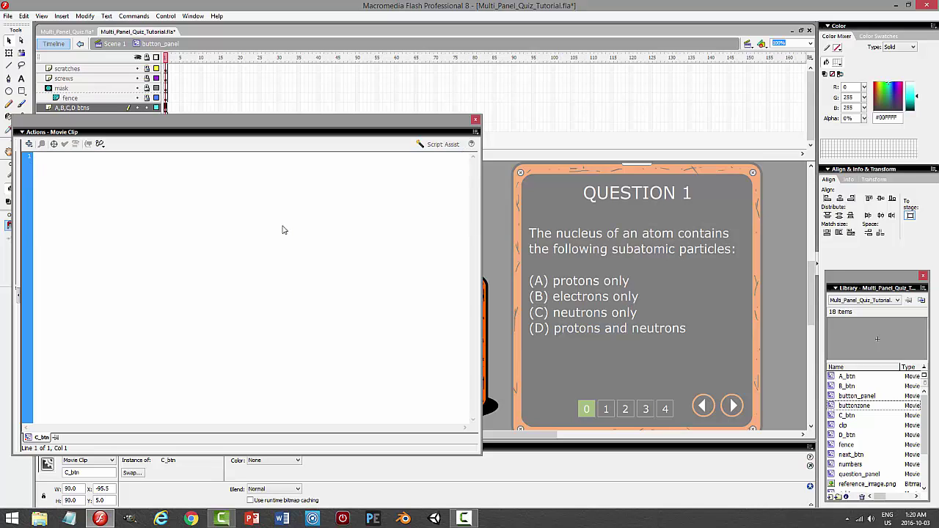
{"action": "key", "text": "F9"}
Delete the entire script from the D_btn clip.
{"action": "left_click", "coordinate": [446, 368]}
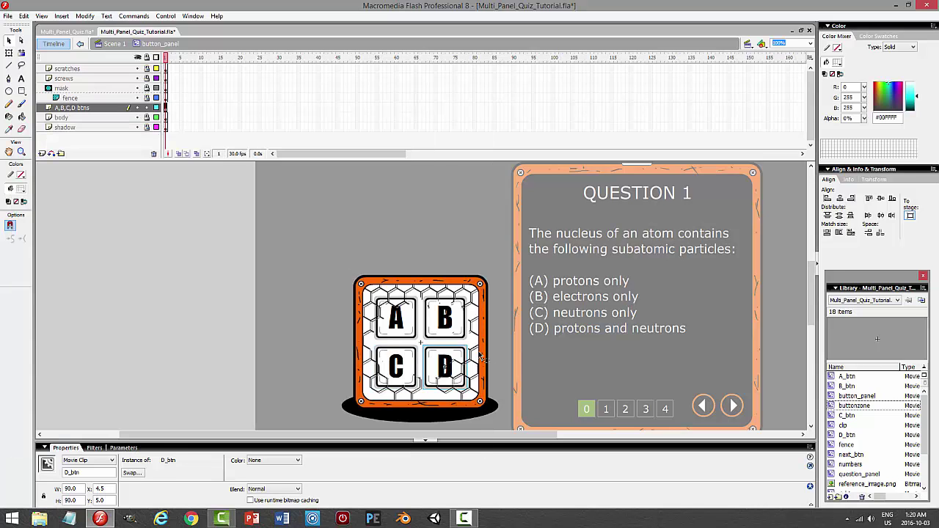
{"action": "key", "text": "F9"}
{"action": "left_click_drag", "start_coordinate": [127, 274], "coordinate": [35, 155]}
{"action": "key", "text": "Delete"}
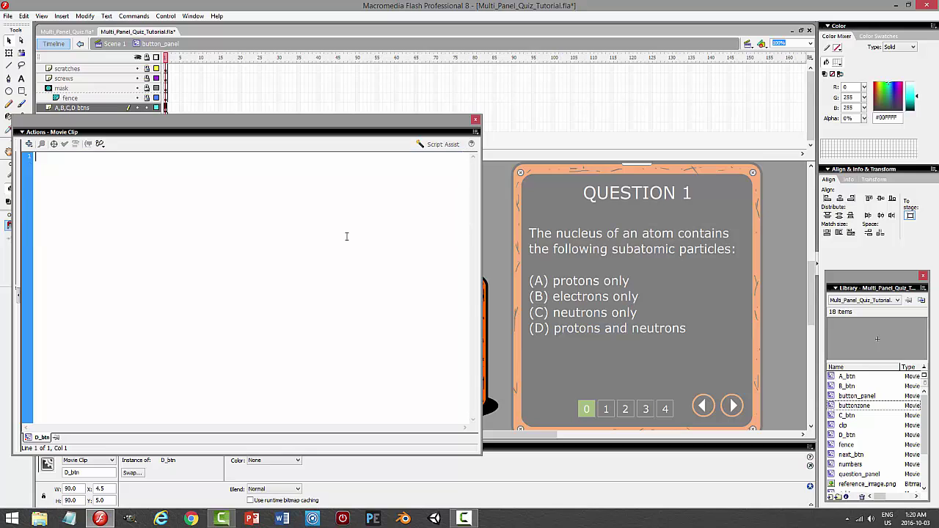
{"action": "key", "text": "F9"}
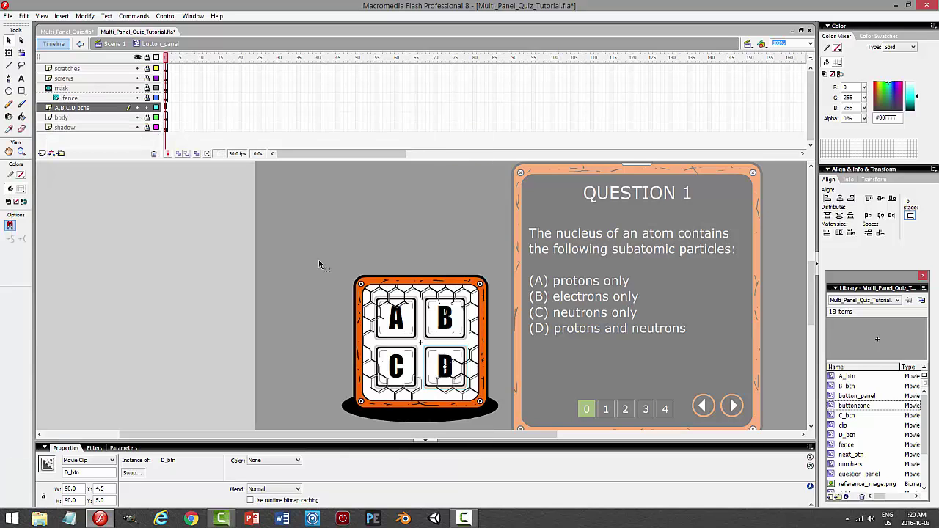
Check the script of A_btn, then lock the A,B,C,D btns layer and return to Scene 1.
{"action": "left_click", "coordinate": [396, 316]}
{"action": "key", "text": "F9"}
{"action": "key", "text": "F9"}
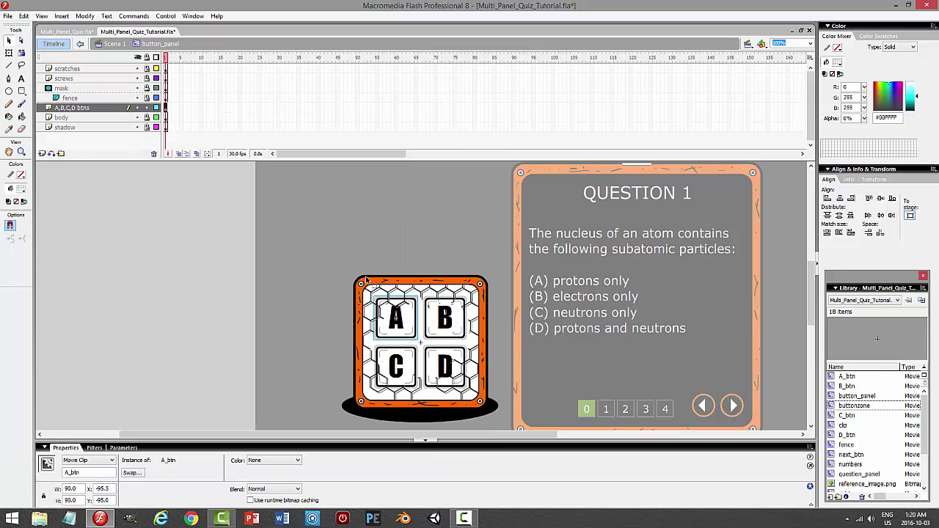
{"action": "left_click", "coordinate": [151, 108]}
{"action": "double_click", "coordinate": [365, 238]}
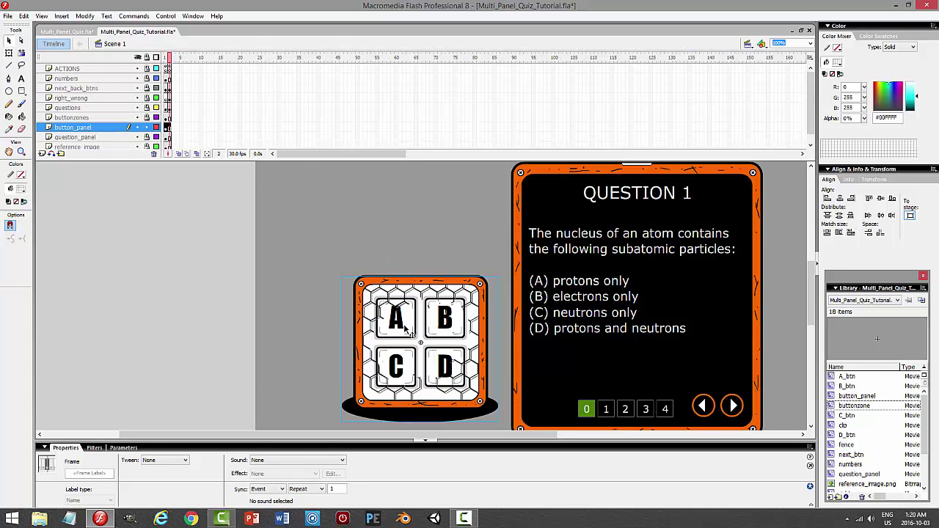
Lock the button_panel layer and replace the script of the buttonzone over A with the copied press, release and releaseOutside handlers.
{"action": "left_click", "coordinate": [147, 127]}
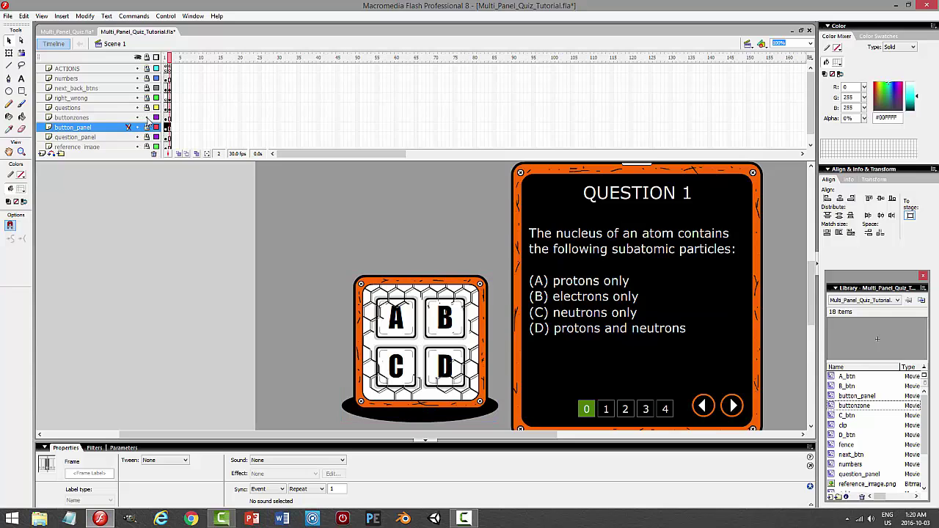
{"action": "left_click", "coordinate": [396, 316]}
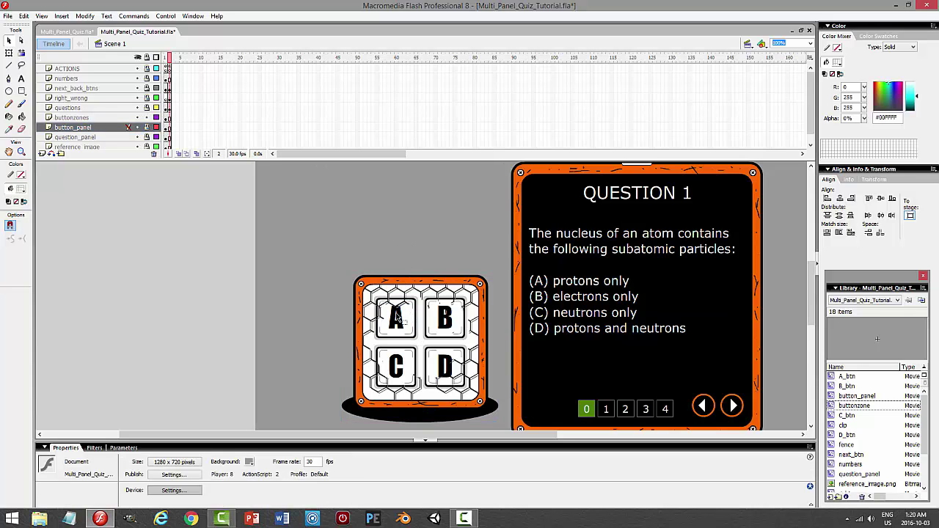
{"action": "key", "text": "F9"}
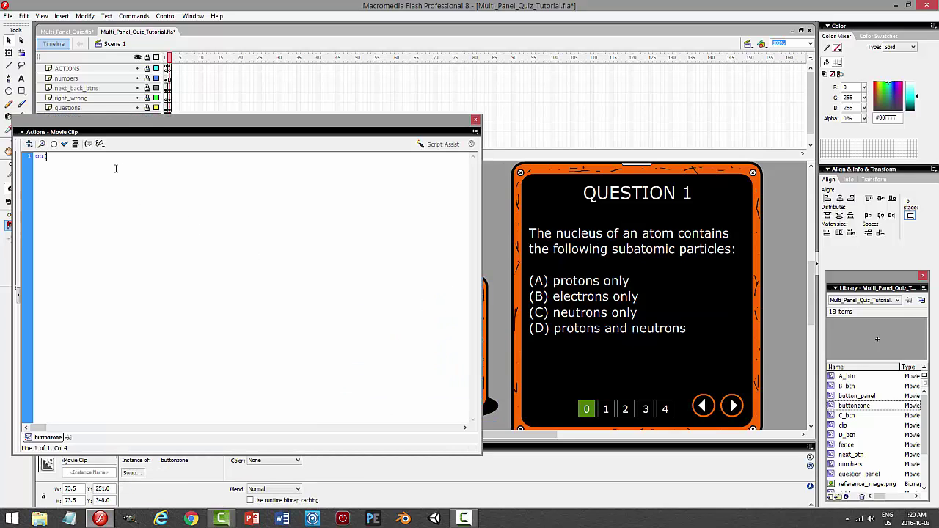
{"action": "left_click", "coordinate": [23, 156]}
{"action": "key", "text": "ctrl+v"}
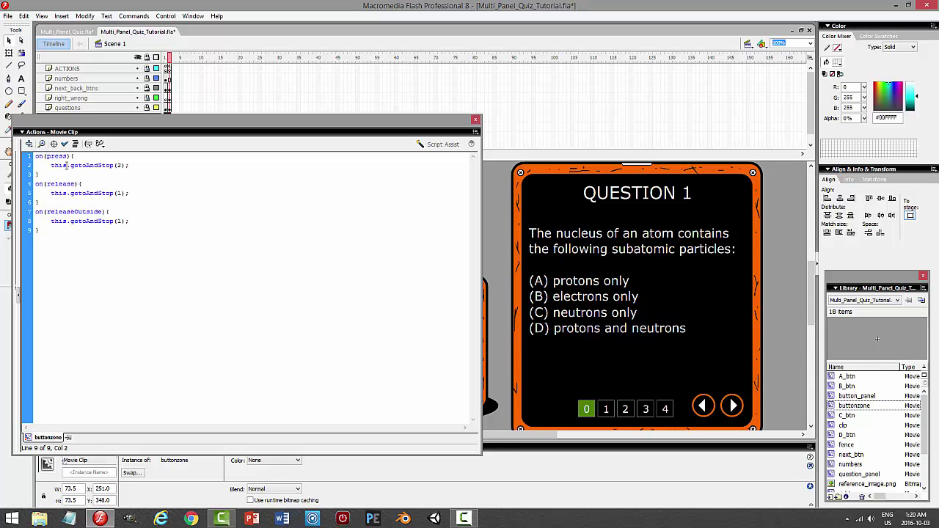
Change the target in the on(press) handler from this to _root.button_panel.A_btn.
{"action": "left_click_drag", "start_coordinate": [66, 165], "coordinate": [49, 165]}
{"action": "type", "text": "_root.button"}
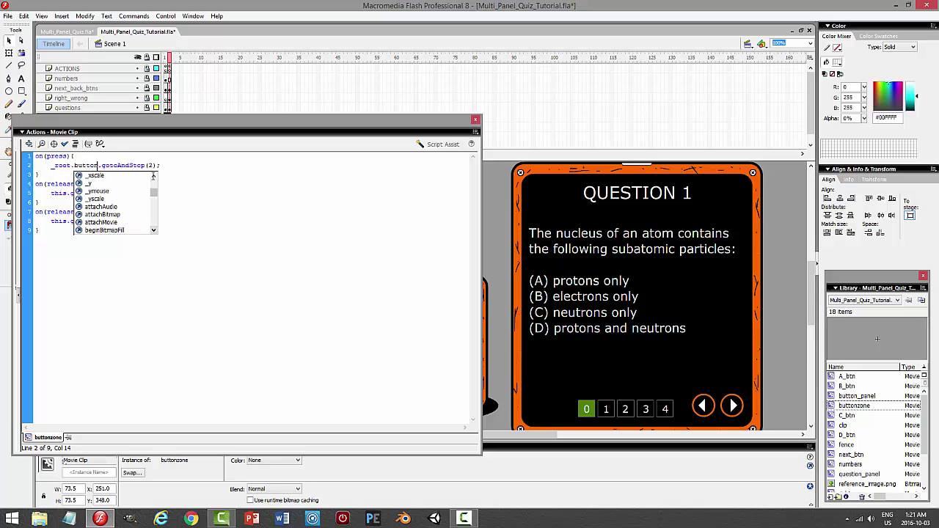
{"action": "type", "text": "_panel.2"}
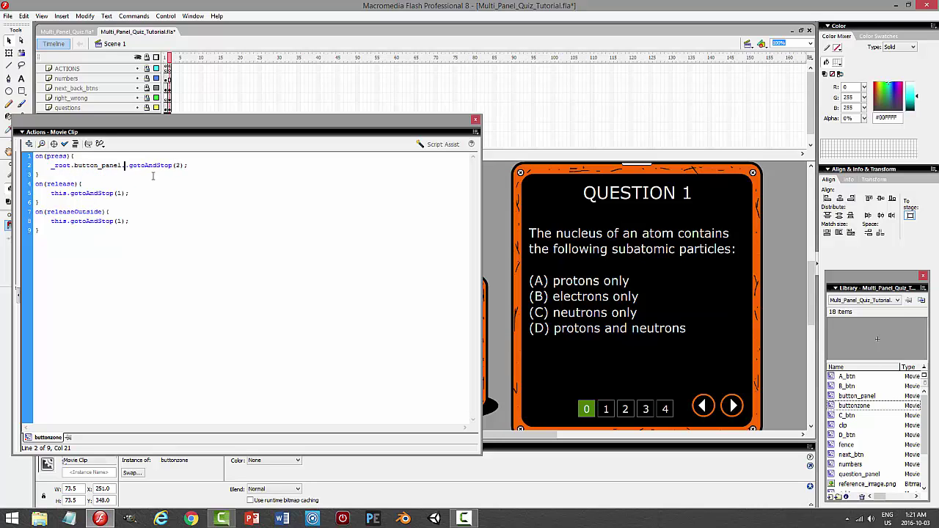
{"action": "type", "text": "_btn"}
Replace the on(release) line with a copy of the on(press) line, changed to _root.button_panel.A_btn.gotoAndStop(1);.
{"action": "left_click_drag", "start_coordinate": [209, 165], "coordinate": [27, 165]}
{"action": "right_click", "coordinate": [85, 169]}
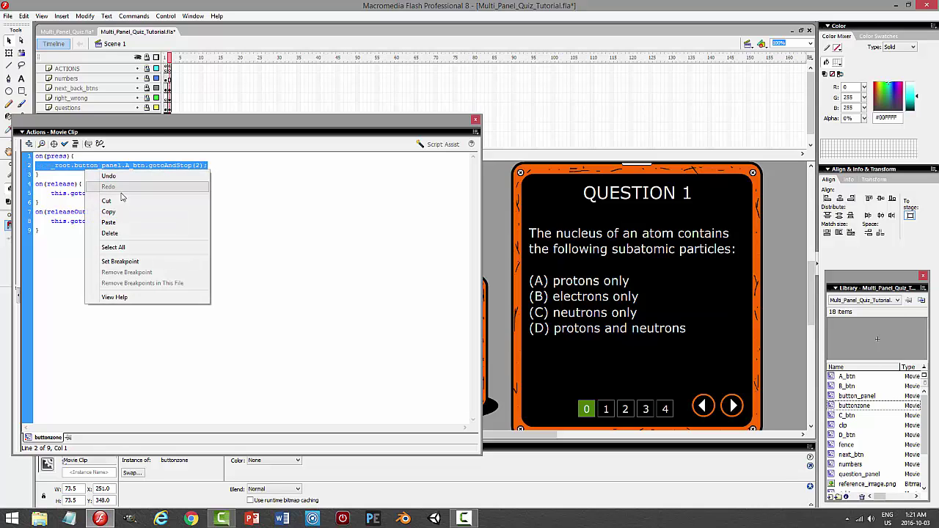
{"action": "left_click", "coordinate": [108, 212]}
{"action": "left_click_drag", "start_coordinate": [131, 194], "coordinate": [27, 195]}
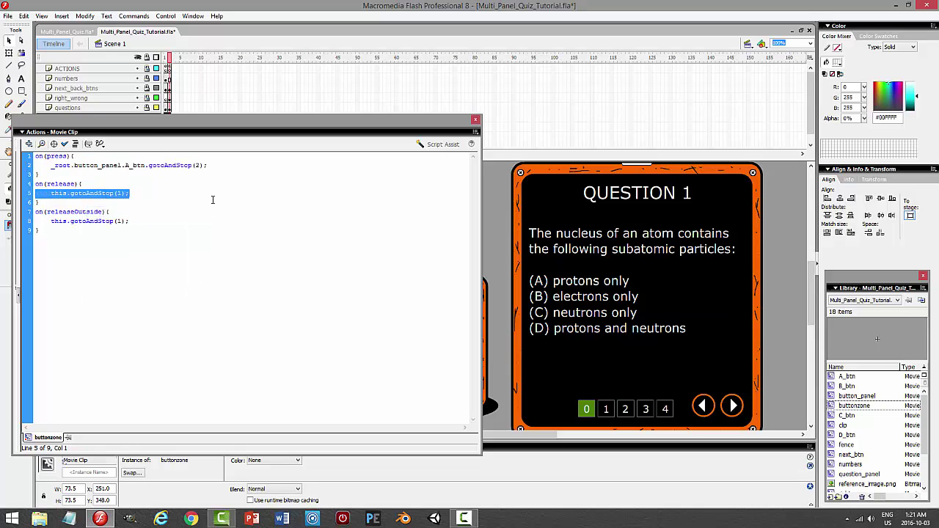
{"action": "key", "text": "ctrl+v"}
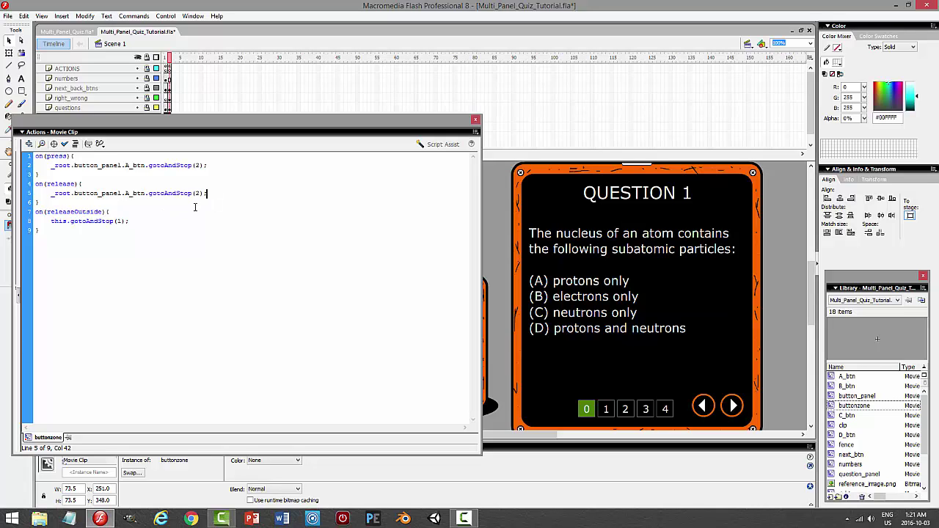
{"action": "left_click", "coordinate": [198, 193]}
{"action": "key", "text": "BackSpace"}
{"action": "type", "text": "1"}
Replace the on(releaseOutside) line with a copy of the on(release) line, _root.button_panel.A_btn.gotoAndStop(1);.
{"action": "left_click_drag", "start_coordinate": [131, 220], "coordinate": [34, 228]}
{"action": "left_click_drag", "start_coordinate": [208, 192], "coordinate": [216, 228]}
{"action": "right_click", "coordinate": [57, 195]}
{"action": "left_click", "coordinate": [79, 236]}
{"action": "key", "text": "ctrl+v"}
Test the movie, try the A button several times, and close the preview.
{"action": "key", "text": "ctrl+Return"}
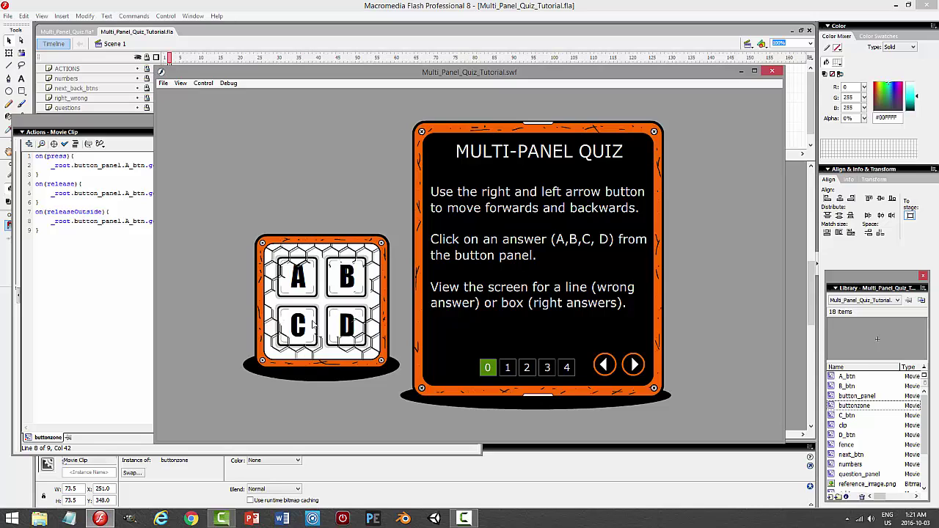
{"action": "left_click", "coordinate": [308, 277]}
{"action": "left_click", "coordinate": [309, 274]}
{"action": "left_click", "coordinate": [298, 274]}
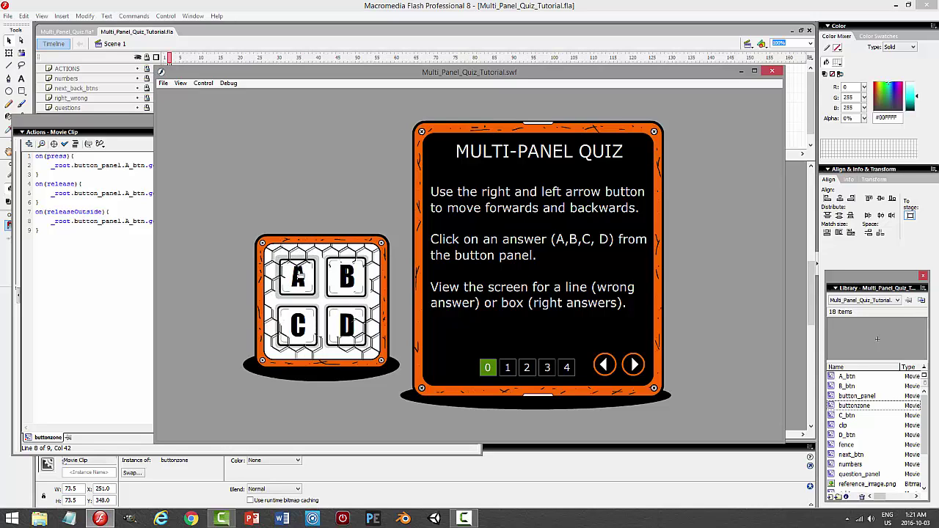
{"action": "left_click", "coordinate": [771, 71]}
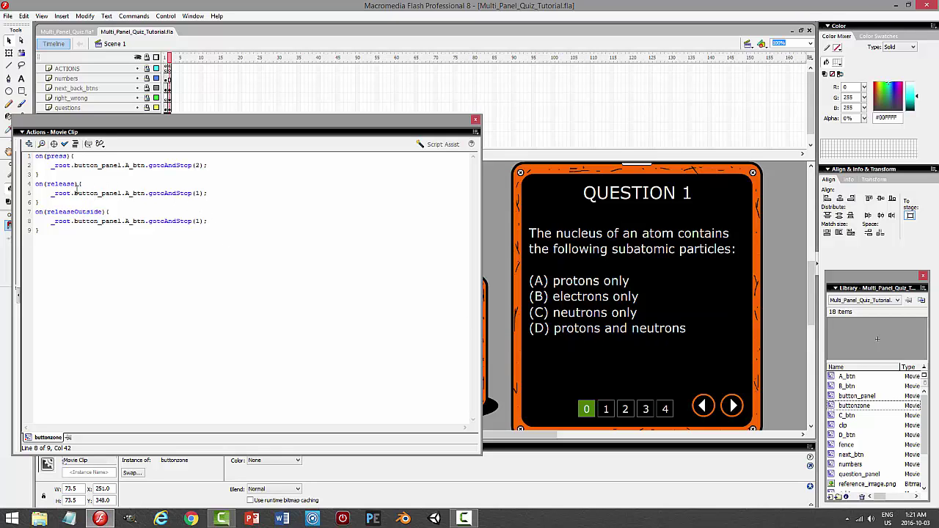
Add the line _root.right_wrong1.gotoAndPlay("wrong"); below the existing statement in the on(release) handler.
{"action": "left_click", "coordinate": [282, 193]}
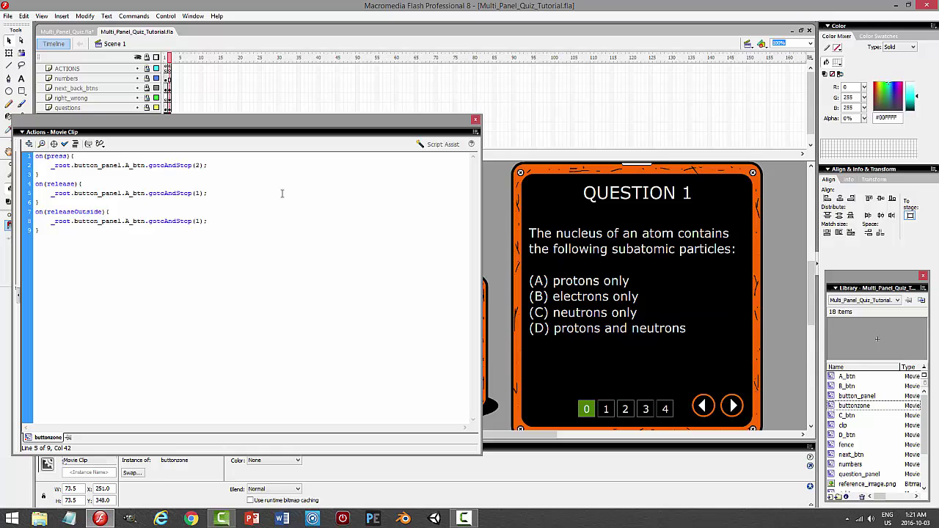
{"action": "key", "text": "Return"}
{"action": "type", "text": "_"}
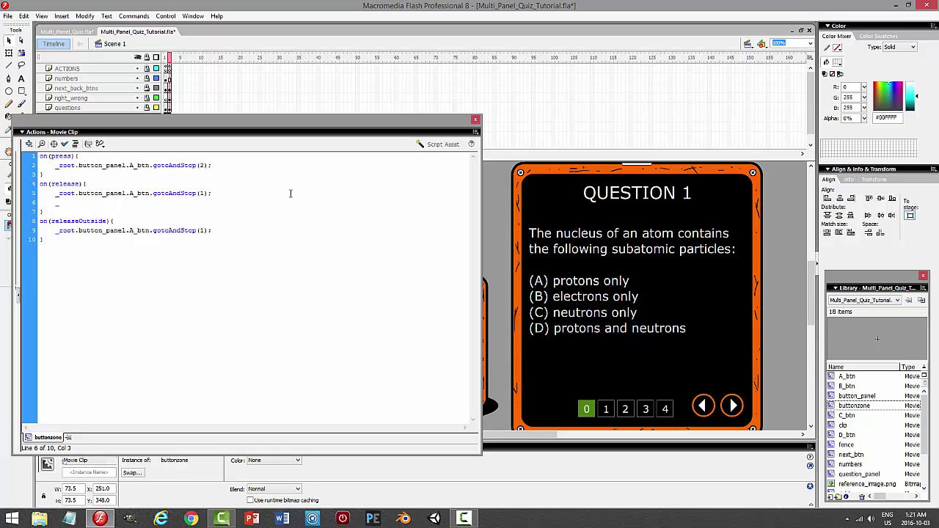
{"action": "type", "text": "root."}
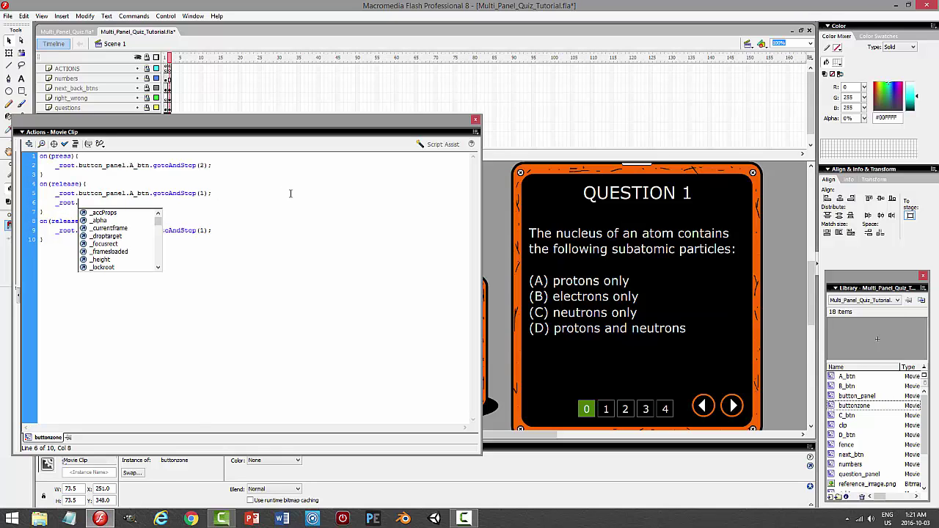
{"action": "type", "text": "right_wrong"}
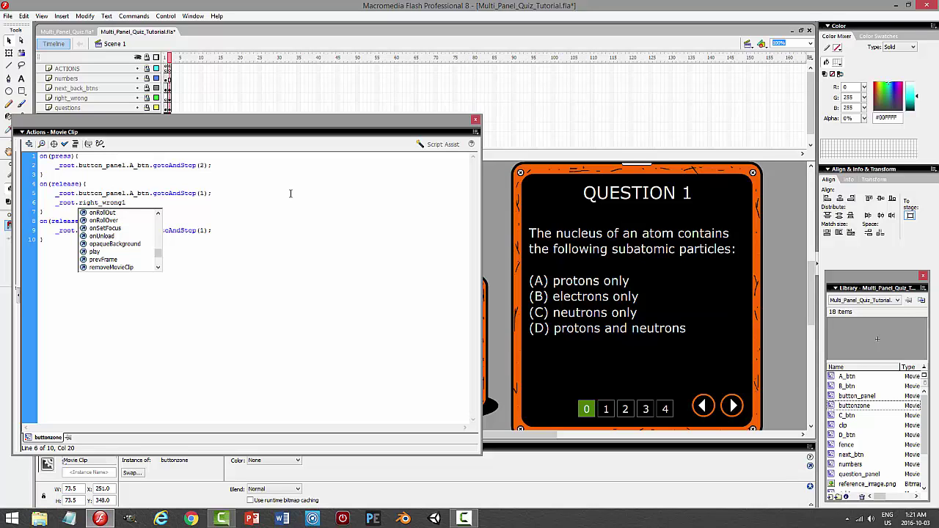
{"action": "type", "text": "1.c"}
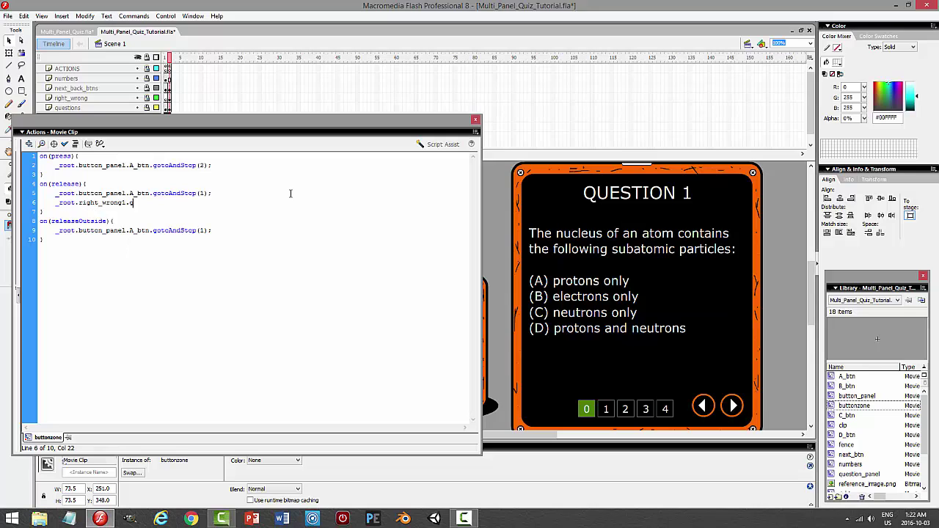
{"action": "type", "text": "otoAndPlay(\"wrong"}
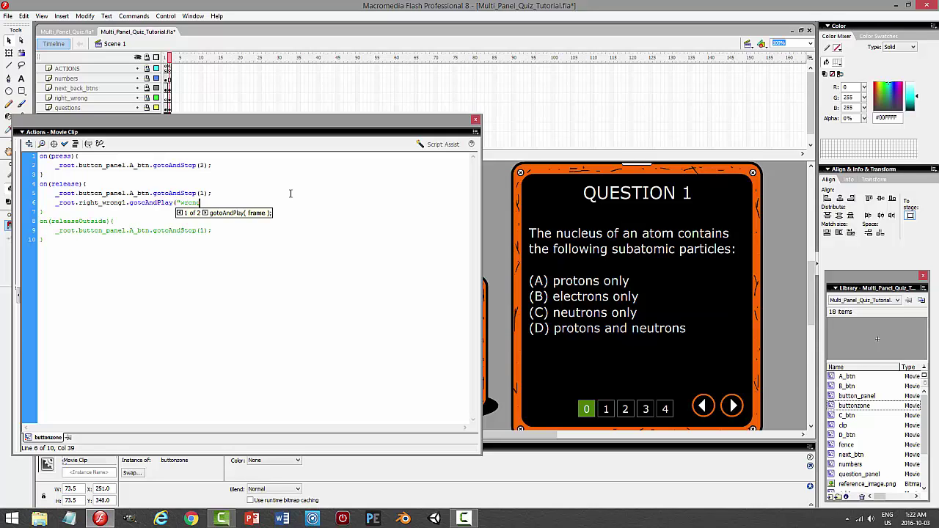
{"action": "type", "text": "\");"}
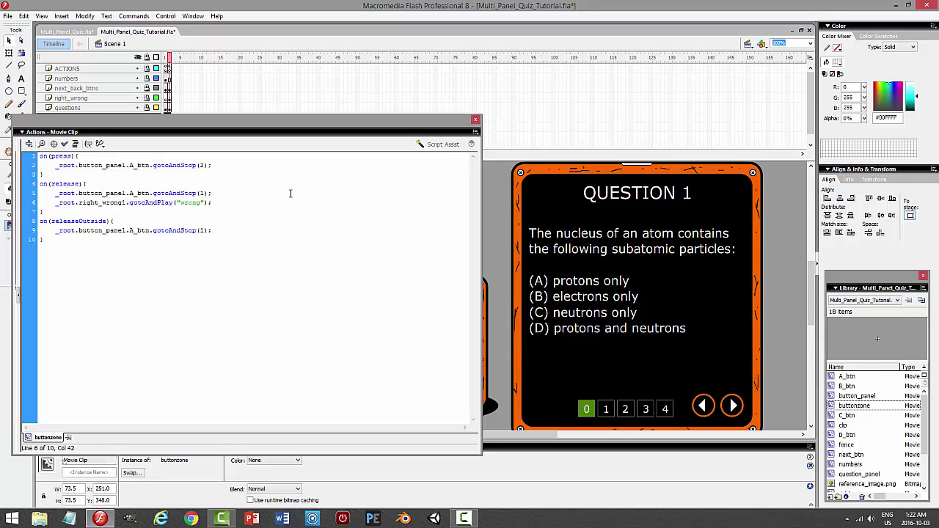
Copy the right_wrong1 "wrong" line from on(release) to the end of the on(releaseOutside) handler.
{"action": "left_click_drag", "start_coordinate": [224, 203], "coordinate": [15, 210]}
{"action": "left_click", "coordinate": [230, 201]}
{"action": "left_click_drag", "start_coordinate": [212, 202], "coordinate": [42, 205]}
{"action": "right_click", "coordinate": [53, 205]}
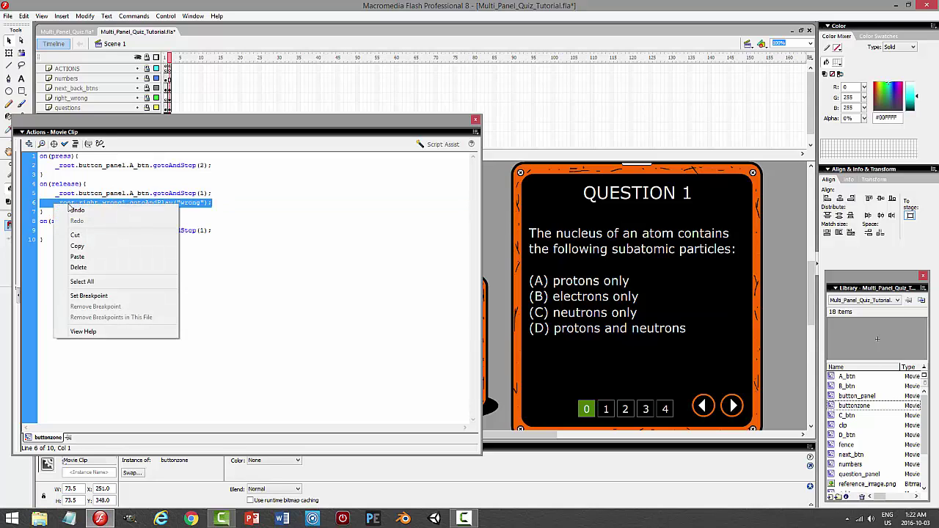
{"action": "left_click", "coordinate": [102, 247]}
{"action": "left_click", "coordinate": [218, 231]}
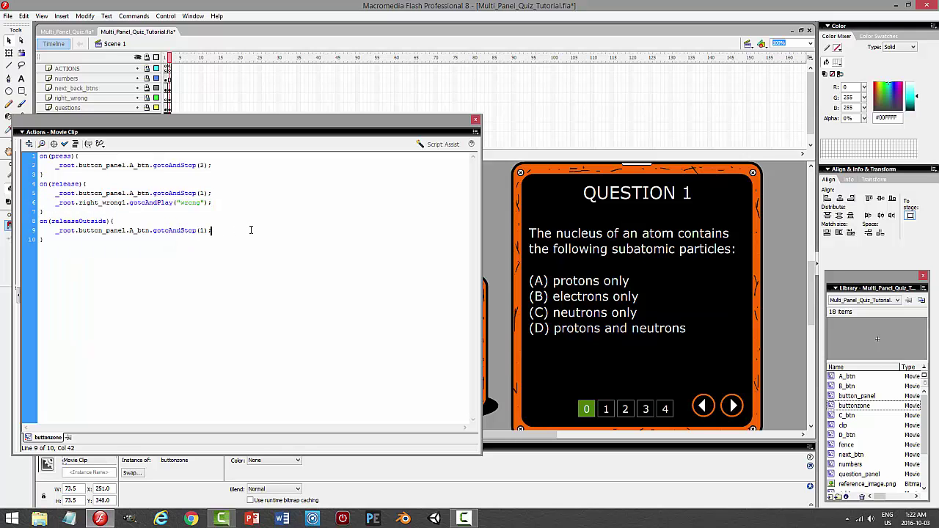
{"action": "key", "text": "Return"}
{"action": "key", "text": "ctrl+v"}
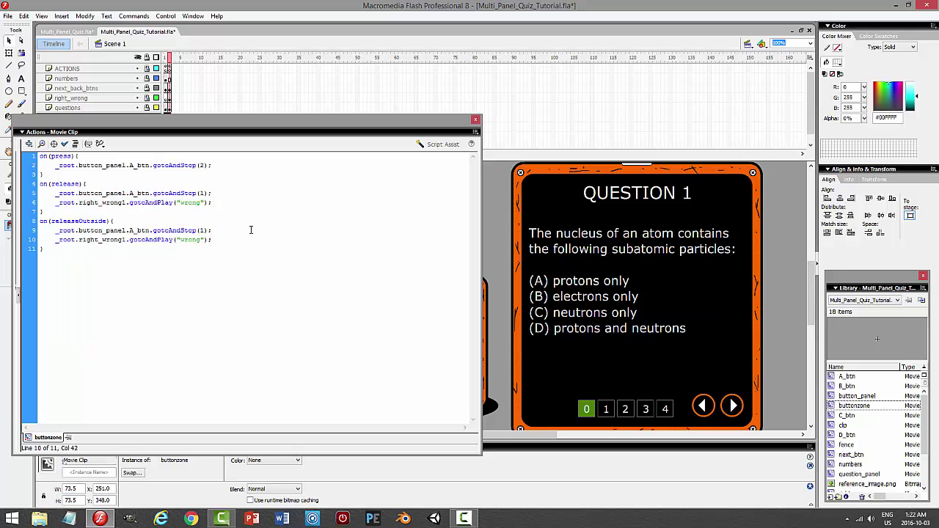
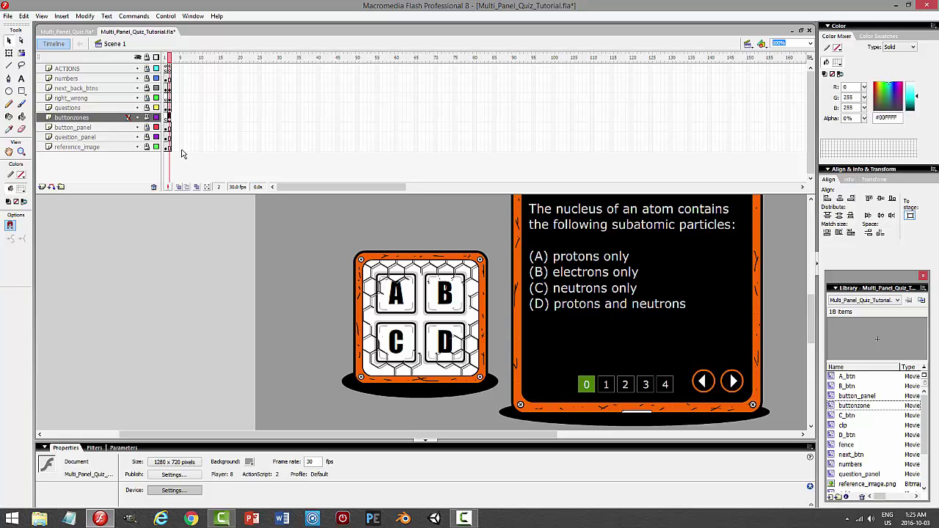
Shift the button panel on frame 1 towards the question panel and rotate it slightly counterclockwise.
{"action": "left_click", "coordinate": [167, 120]}
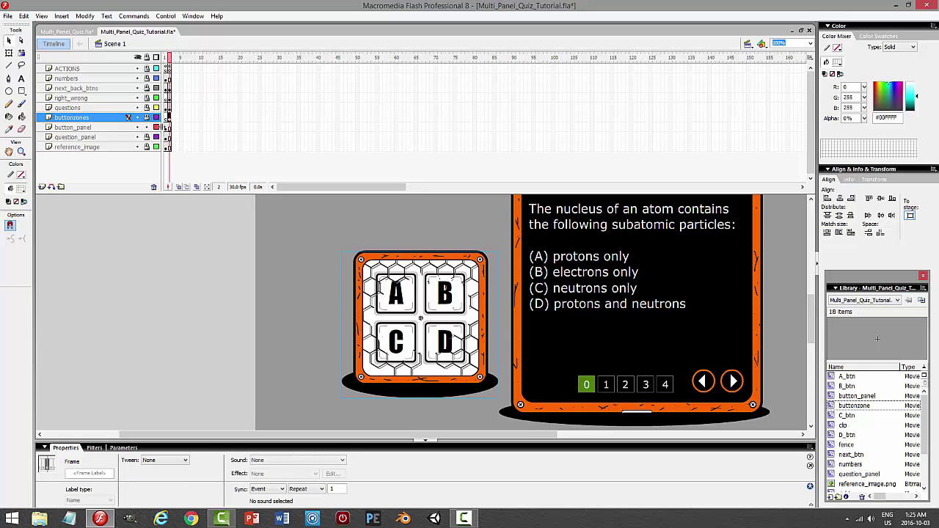
{"action": "left_click", "coordinate": [167, 127]}
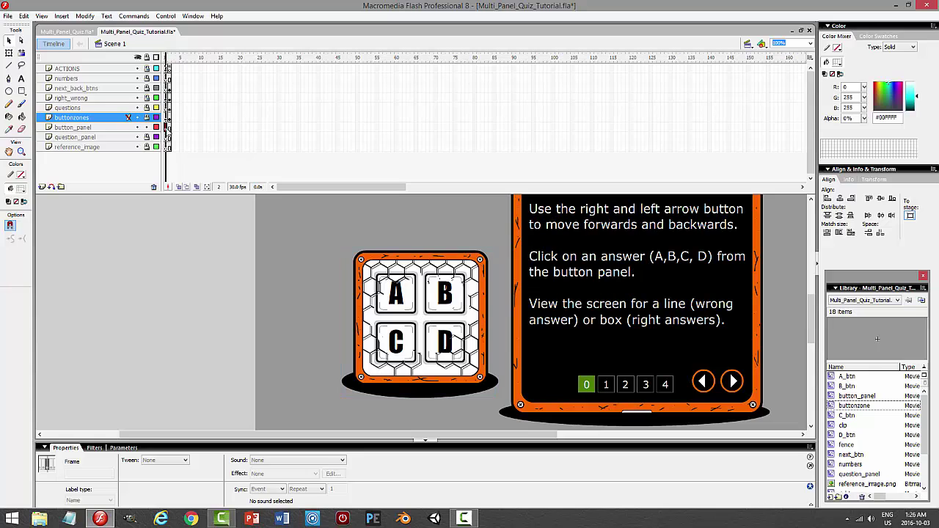
{"action": "left_click", "coordinate": [809, 43]}
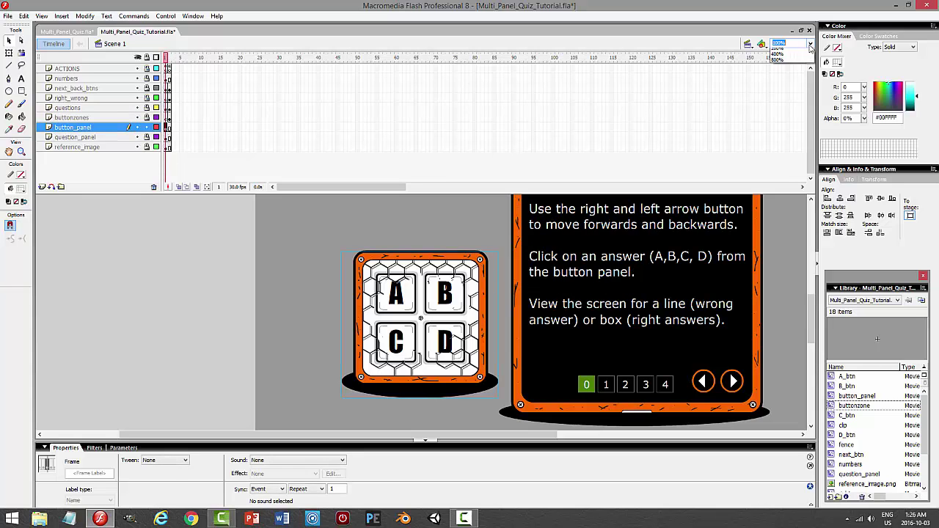
{"action": "left_click", "coordinate": [788, 98]}
{"action": "key", "text": "ctrl+2"}
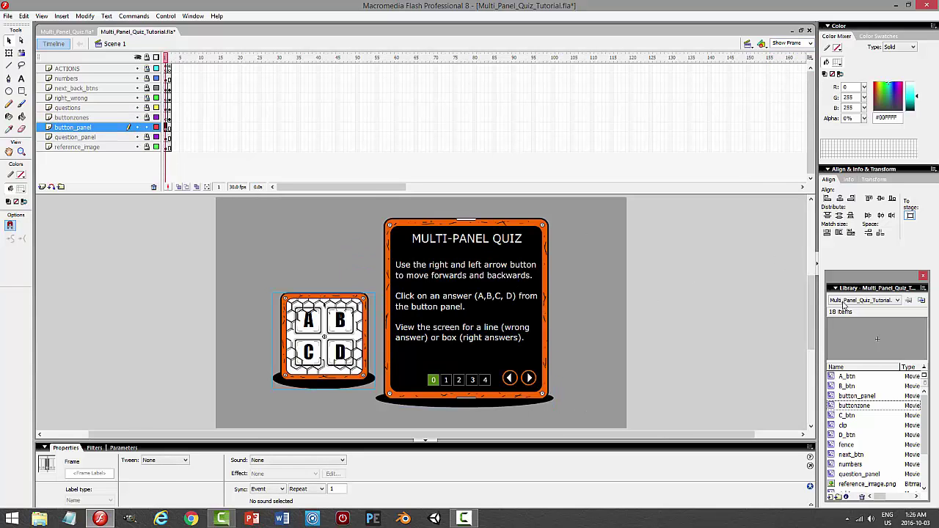
{"action": "mouse_move", "coordinate": [814, 315]}
{"action": "left_mouse_down"}
{"action": "mouse_move", "coordinate": [811, 264]}
{"action": "mouse_move", "coordinate": [810, 324]}
{"action": "left_mouse_up"}
{"action": "left_click_drag", "start_coordinate": [349, 347], "coordinate": [423, 367]}
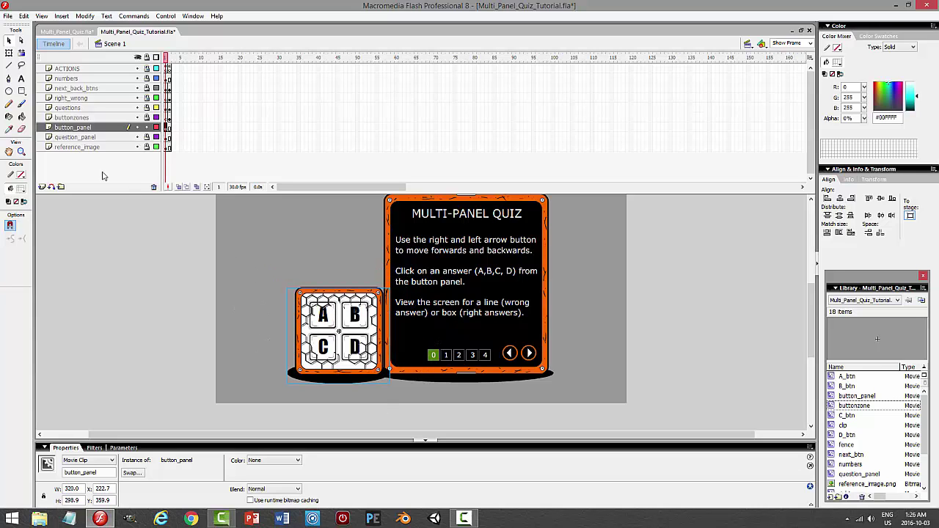
{"action": "left_click", "coordinate": [8, 53]}
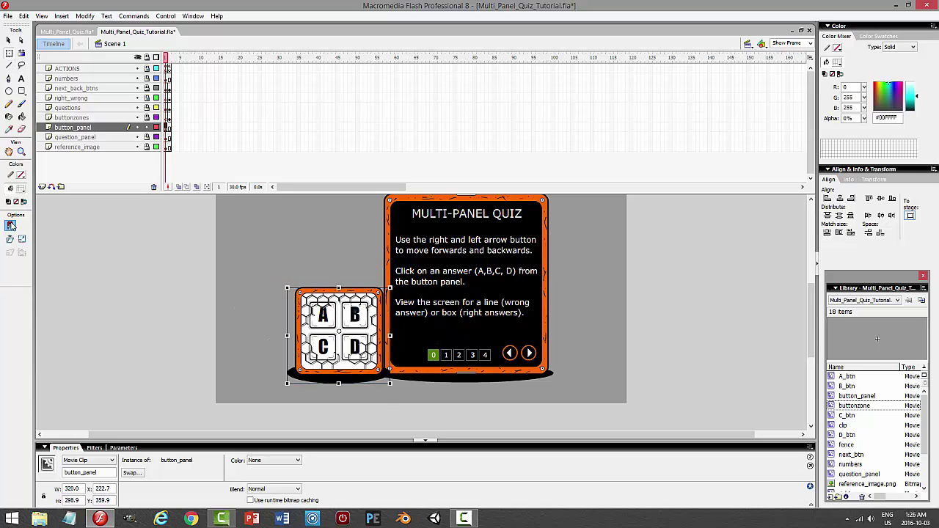
{"action": "left_click_drag", "start_coordinate": [393, 284], "coordinate": [408, 271]}
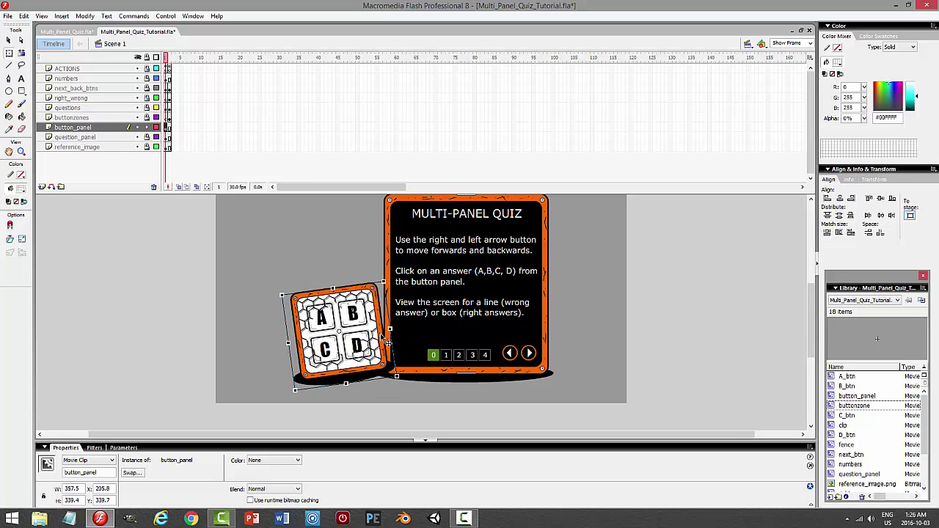
Reposition the tilted button panel so it stands clear of the question panel, slightly above the question panel's base.
{"action": "key", "text": "ctrl+z"}
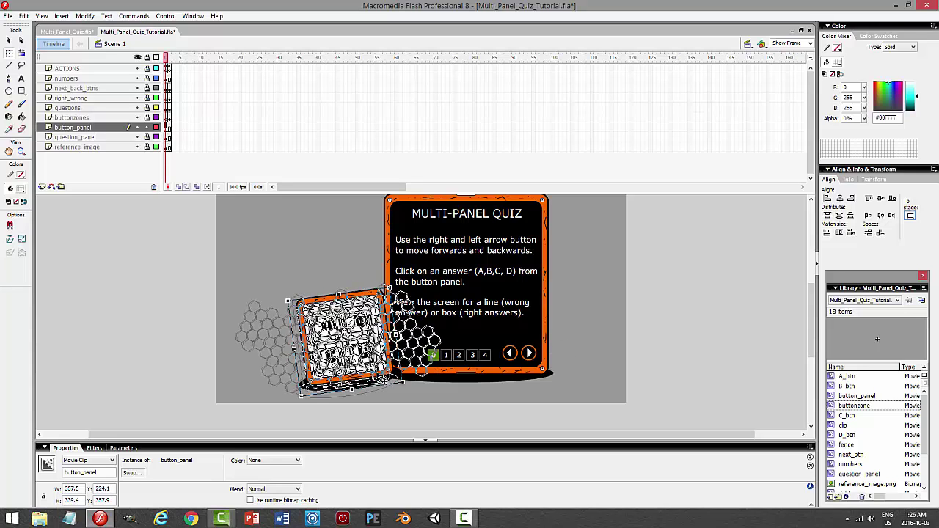
{"action": "key", "text": "ctrl+z"}
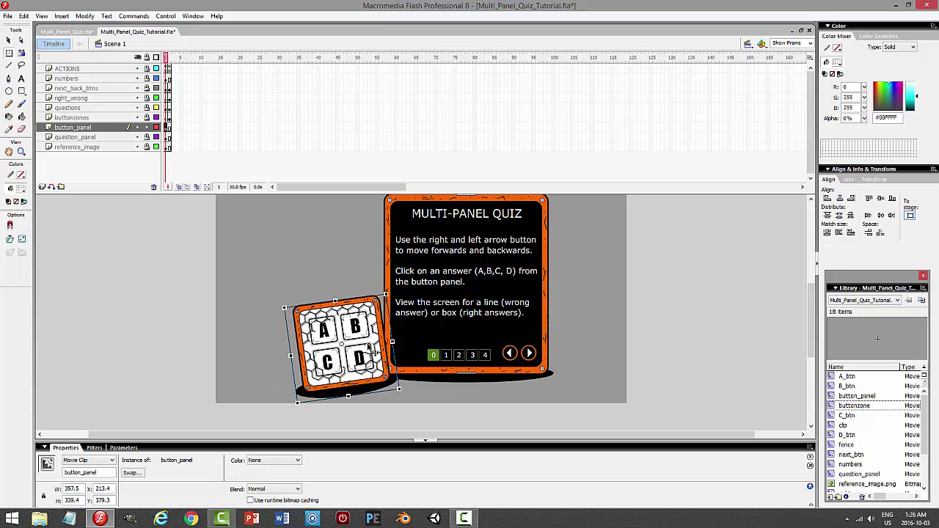
{"action": "key", "text": "ctrl+z"}
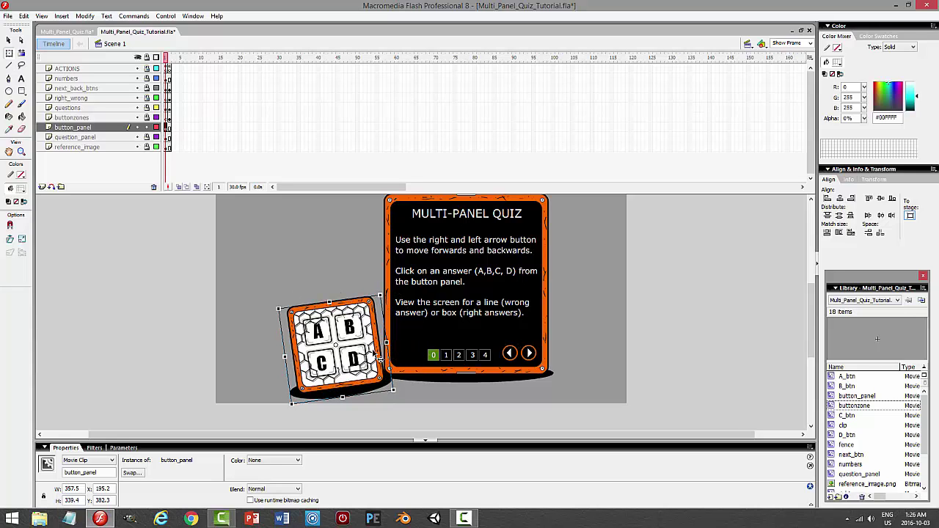
{"action": "key", "text": "ctrl+z"}
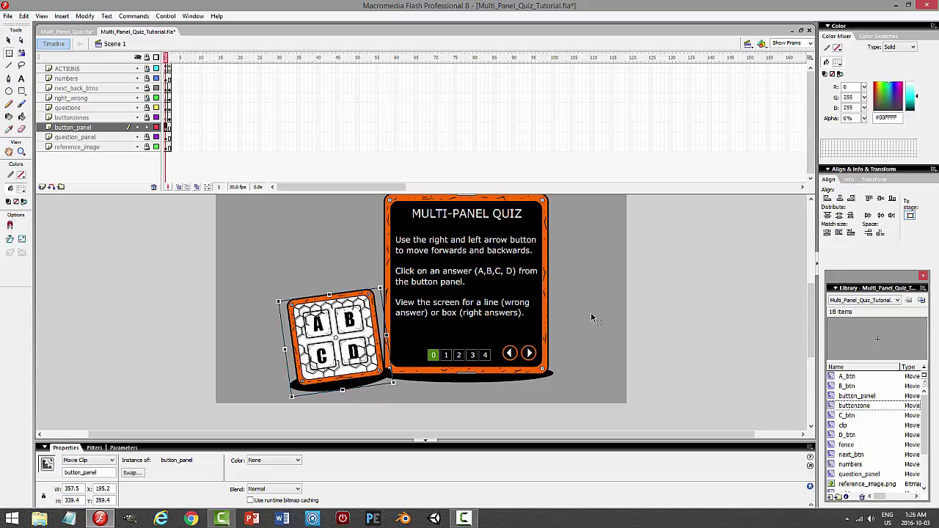
{"action": "left_click", "coordinate": [673, 297]}
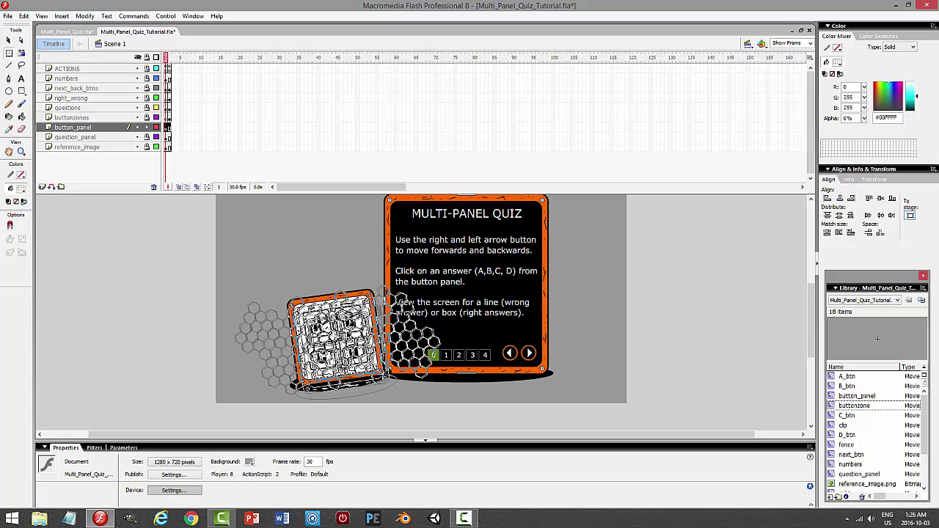
{"action": "left_click", "coordinate": [346, 330]}
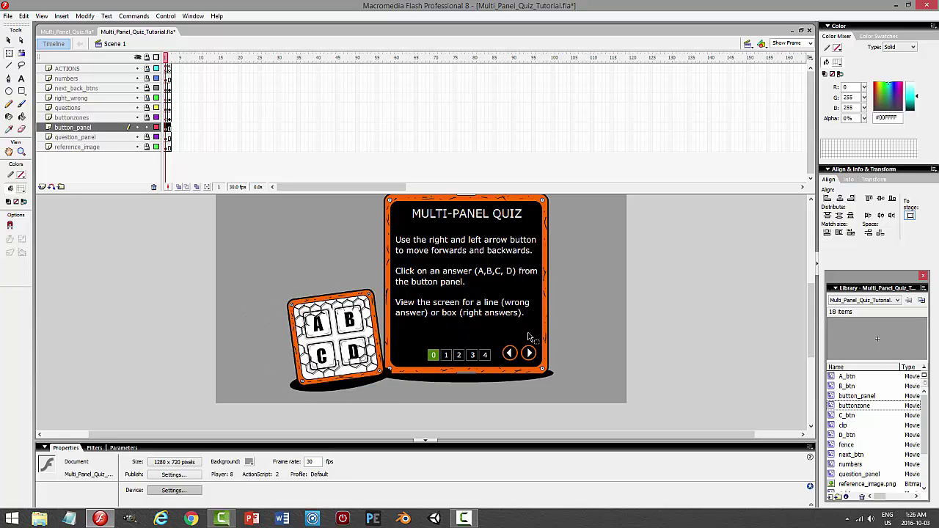
{"action": "left_click", "coordinate": [655, 319]}
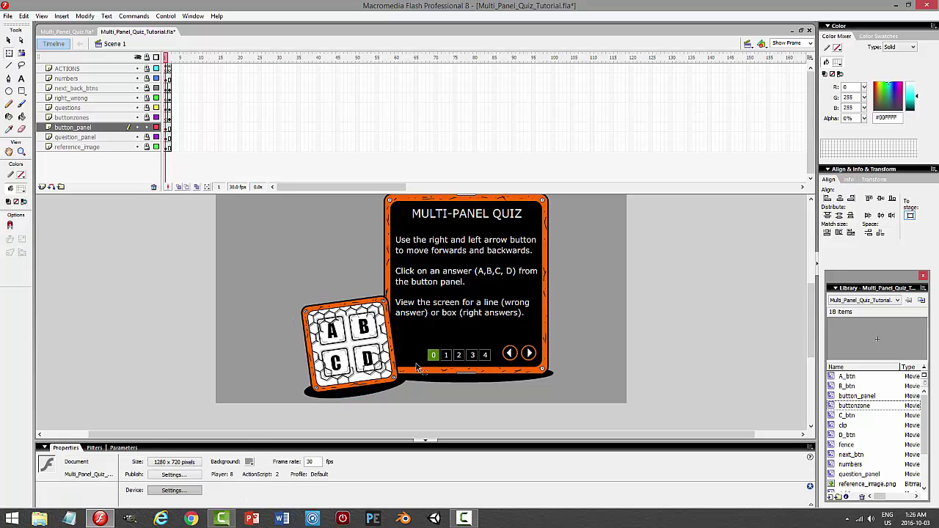
{"action": "left_click_drag", "start_coordinate": [382, 360], "coordinate": [361, 329]}
{"action": "key", "text": "ctrl+z"}
{"action": "left_click", "coordinate": [670, 318]}
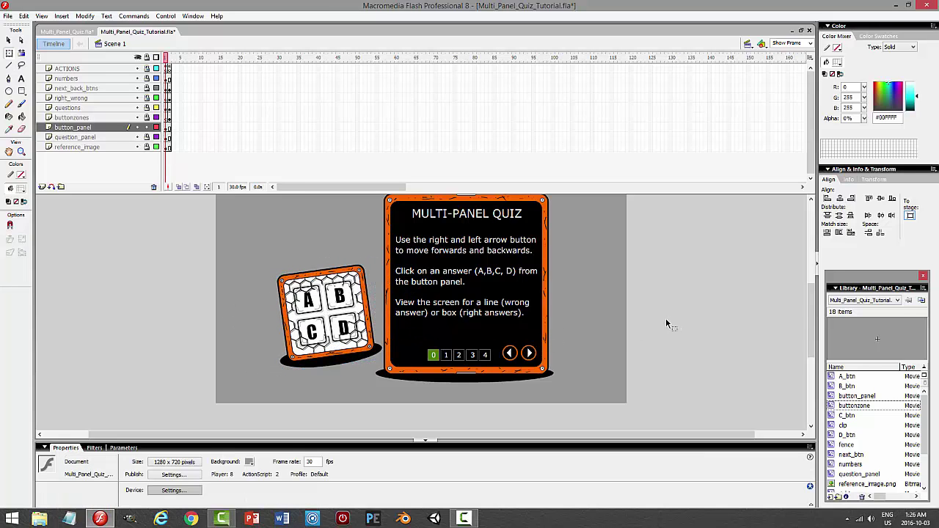
Lock button_panel, unlock buttonzones, and rotate the four buttonzone clips on frame 2 counterclockwise to match the panel's tilt.
{"action": "left_click", "coordinate": [146, 128]}
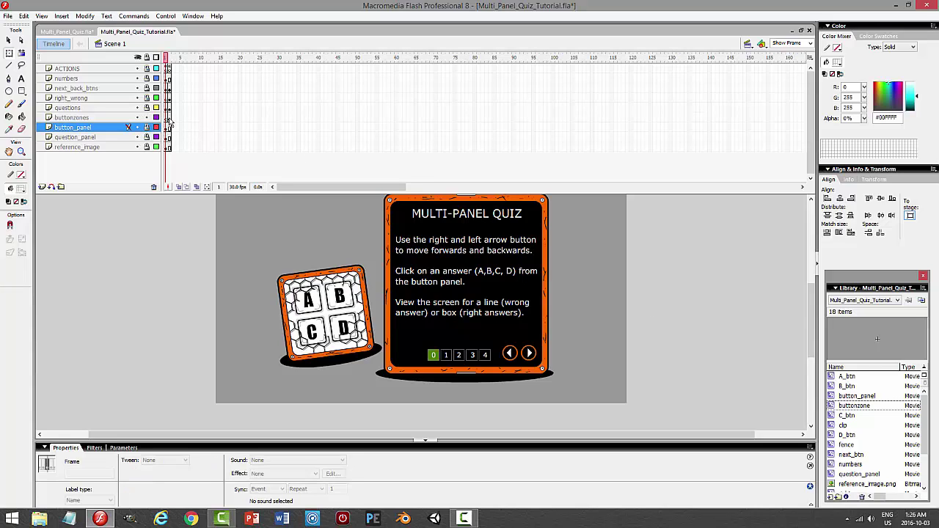
{"action": "left_click", "coordinate": [170, 118]}
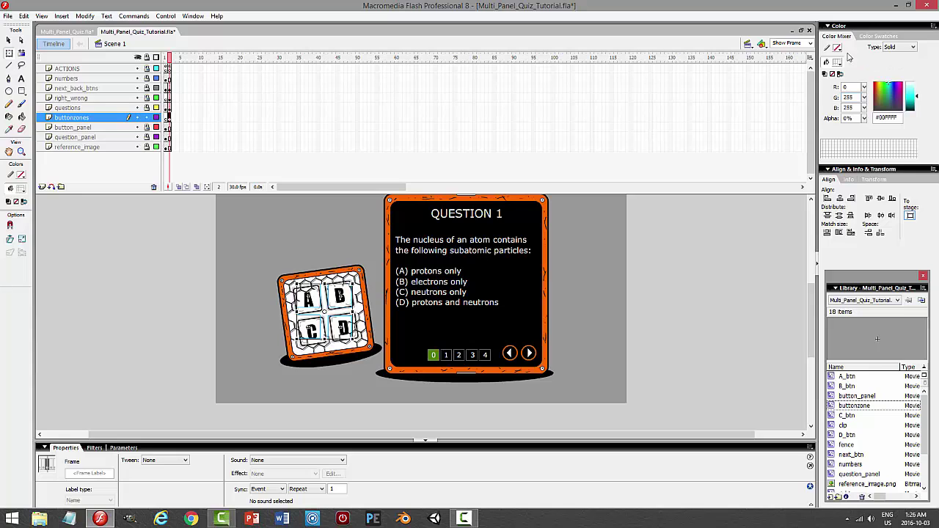
{"action": "left_click", "coordinate": [809, 44]}
{"action": "left_click", "coordinate": [782, 88]}
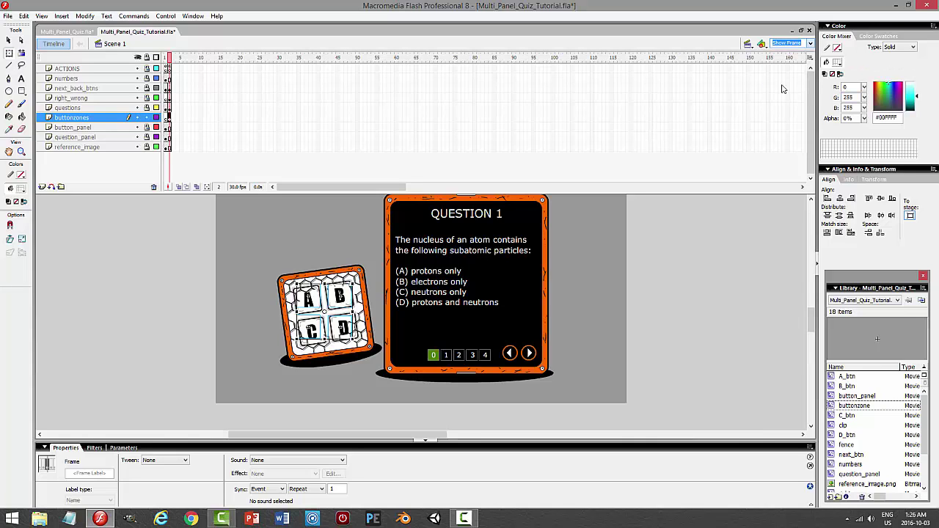
{"action": "type", "text": "200"}
{"action": "key", "text": "Return"}
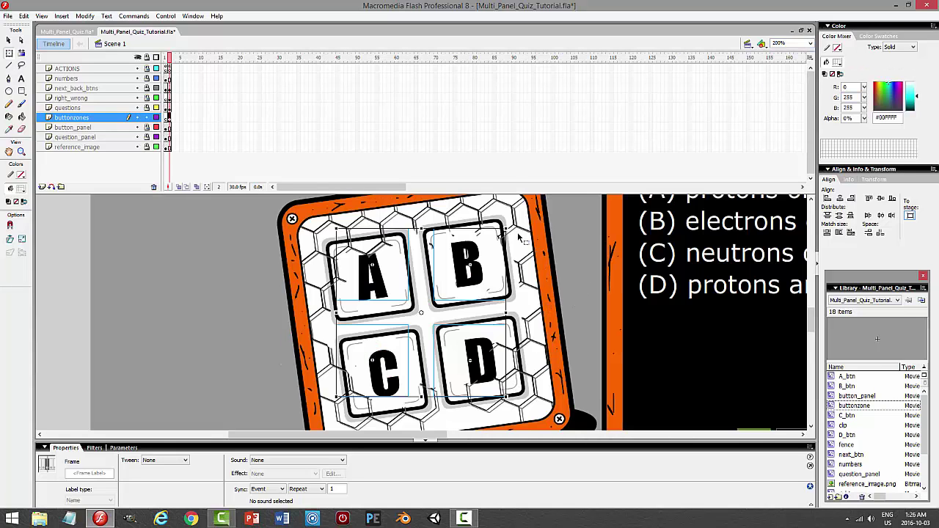
{"action": "mouse_move", "coordinate": [511, 223]}
{"action": "left_mouse_down"}
{"action": "mouse_move", "coordinate": [502, 216]}
{"action": "mouse_move", "coordinate": [512, 212]}
{"action": "left_mouse_up"}
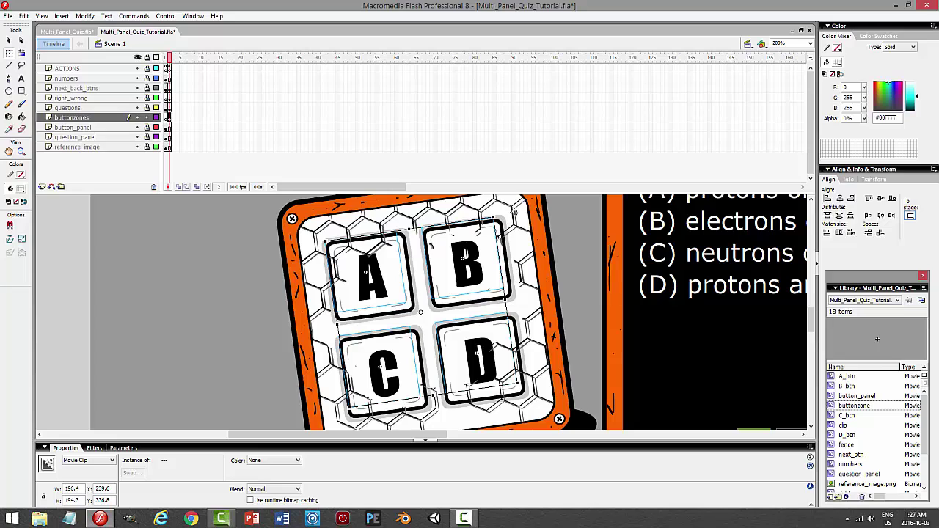
Nudge the four rotated buttonzone clips right and down onto the A–D buttons, to about X 244.6, Y 342.8.
{"action": "key", "text": "Right"}
{"action": "key", "text": "Right"}
{"action": "key", "text": "Right"}
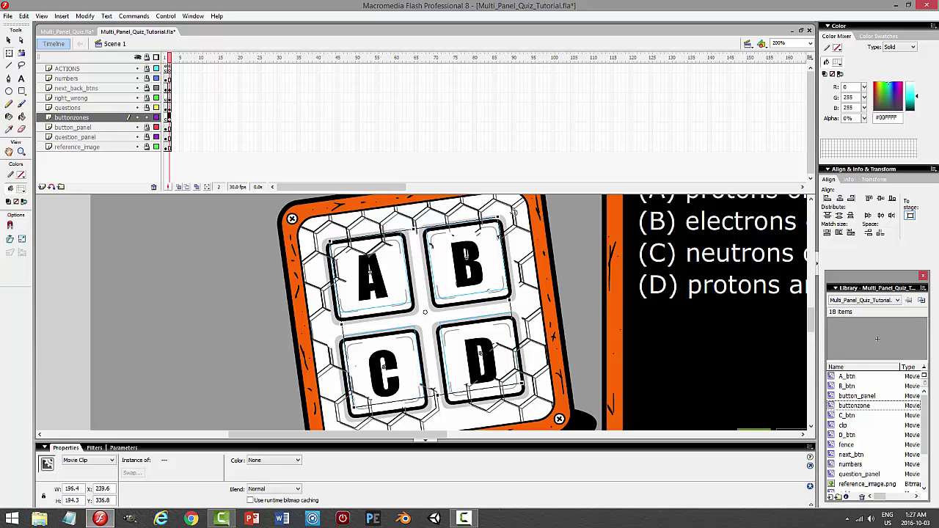
{"action": "key", "text": "Down"}
{"action": "key", "text": "Down"}
{"action": "key", "text": "Down"}
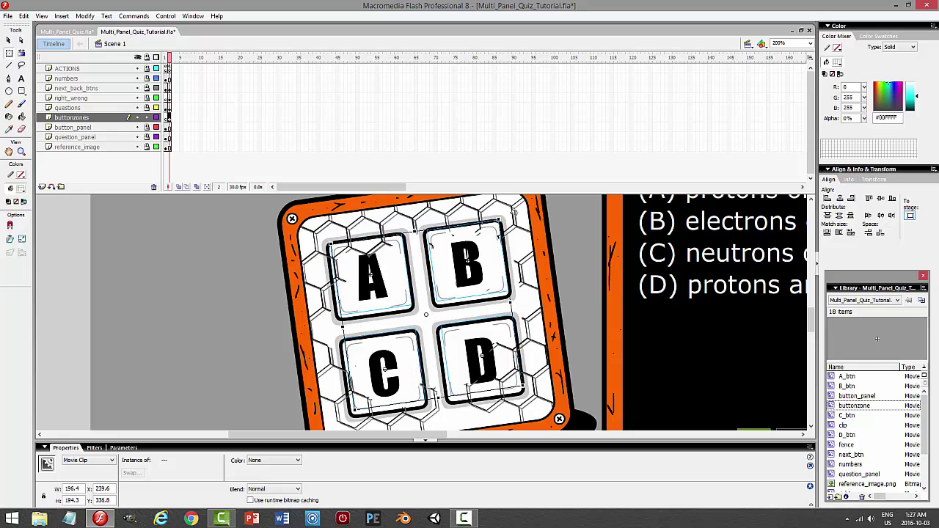
{"action": "key", "text": "Down"}
{"action": "key", "text": "Down"}
{"action": "key", "text": "Down"}
{"action": "key", "text": "Down"}
{"action": "key", "text": "Down"}
{"action": "key", "text": "Right"}
{"action": "key", "text": "Right"}
{"action": "key", "text": "Right"}
{"action": "key", "text": "Right"}
{"action": "key", "text": "Right"}
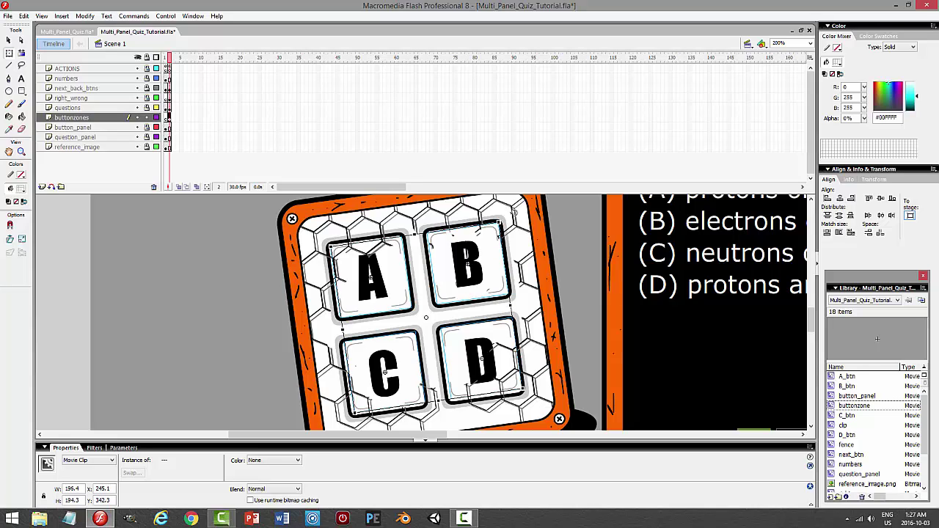
{"action": "key", "text": "Left"}
{"action": "key", "text": "Down"}
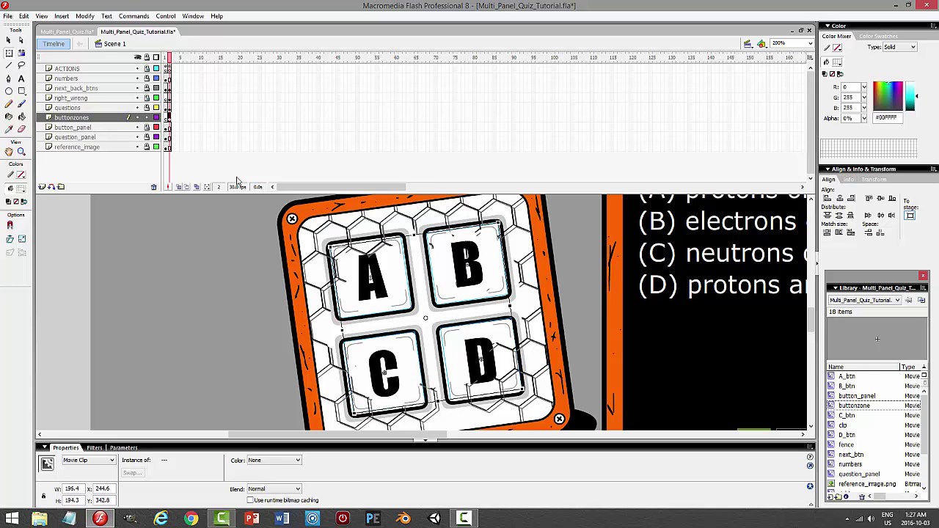
Lock the buttonzones layer, run the movie test, and try answer buttons A, B, D and C on question 1.
{"action": "left_click", "coordinate": [237, 220]}
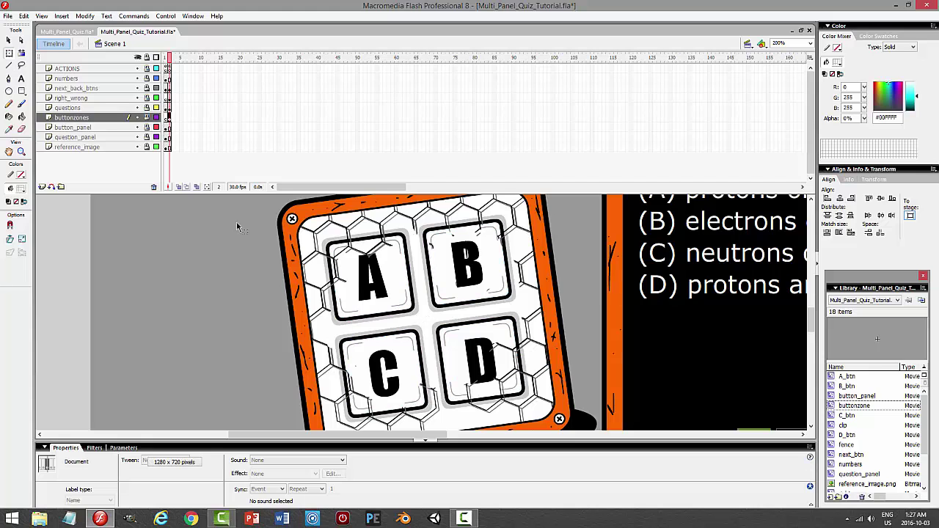
{"action": "key", "text": "ctrl+Return"}
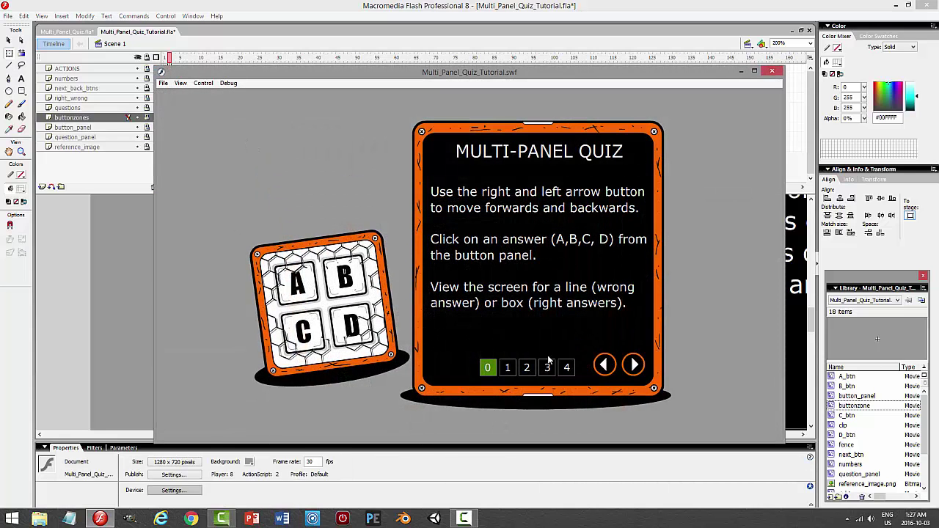
{"action": "left_click", "coordinate": [628, 365]}
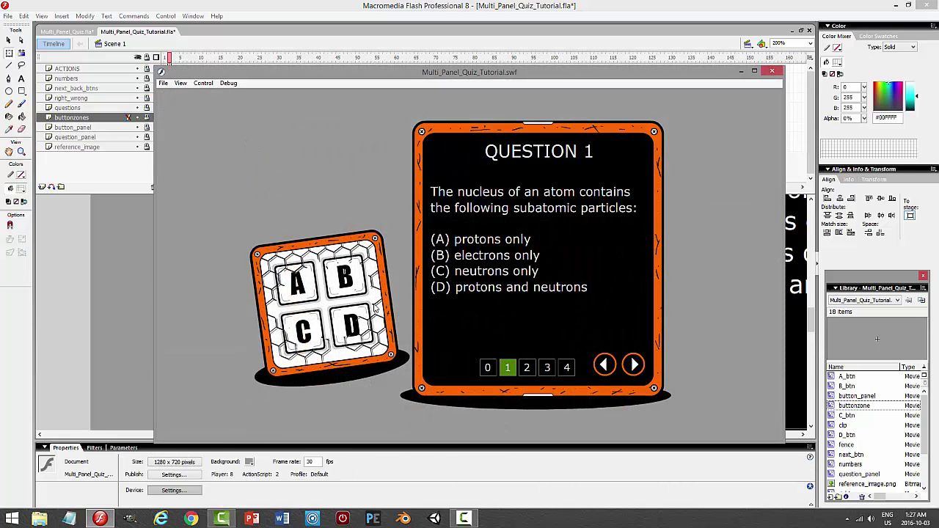
{"action": "left_click", "coordinate": [305, 294]}
{"action": "left_click", "coordinate": [354, 289]}
{"action": "left_click", "coordinate": [347, 322]}
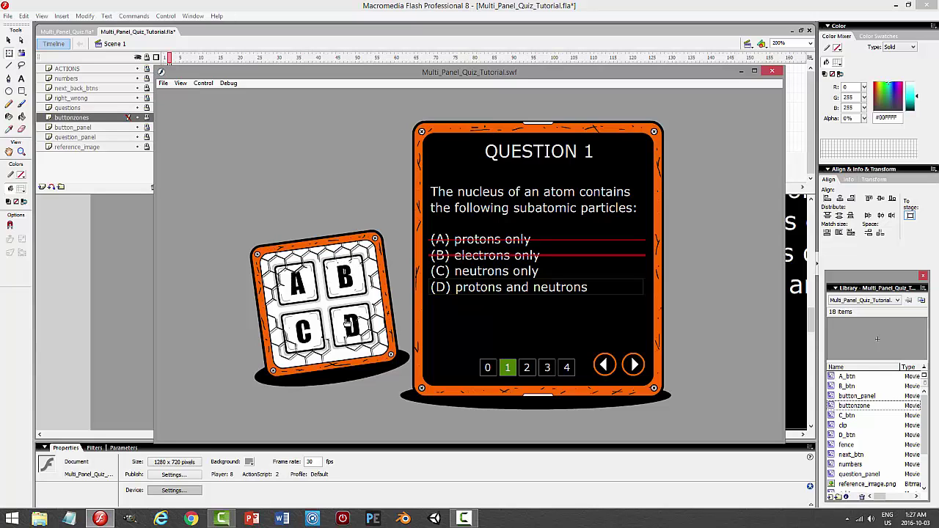
{"action": "left_click", "coordinate": [305, 328]}
Go back to the quiz intro, return to question 1 and try answer D, then close the test and save the document.
{"action": "left_click", "coordinate": [606, 366]}
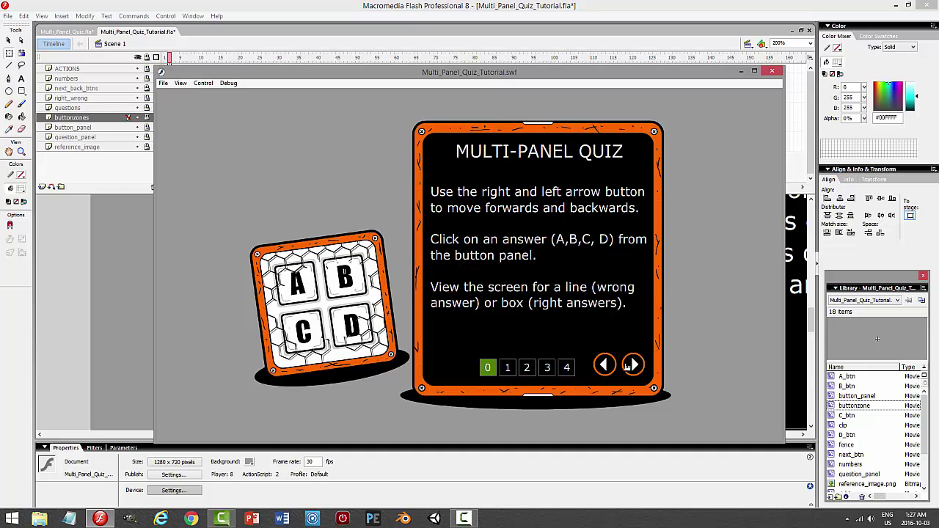
{"action": "left_click", "coordinate": [633, 365]}
{"action": "left_click", "coordinate": [358, 329]}
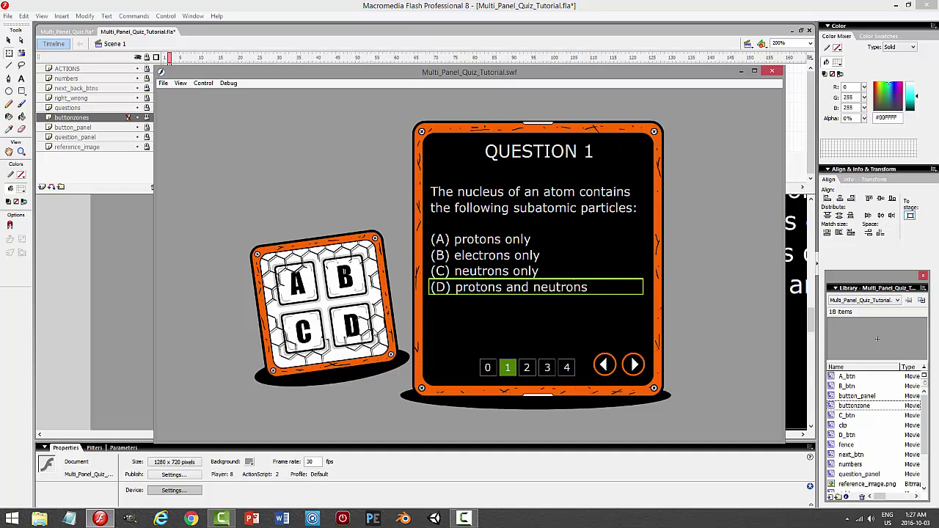
{"action": "left_click", "coordinate": [771, 70]}
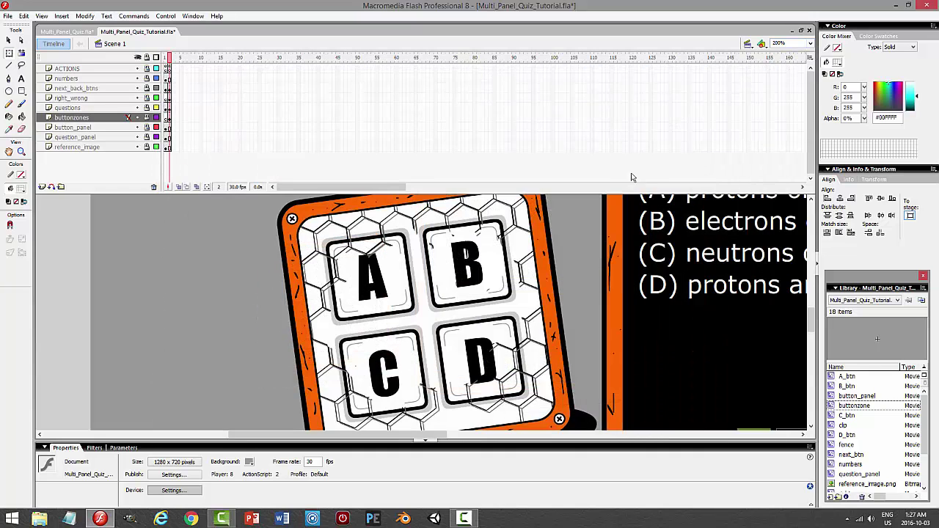
{"action": "key", "text": "ctrl+s"}
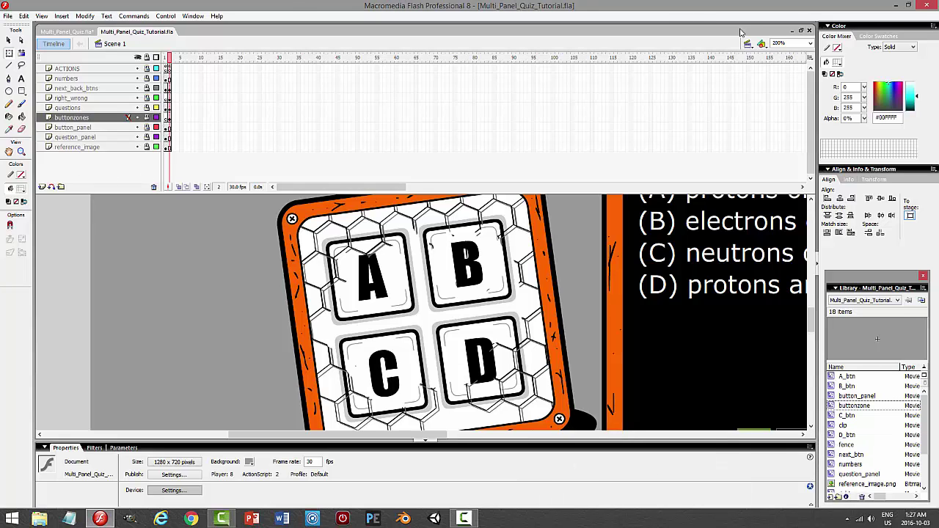
Set the stage zoom to 100% and extend all layers from ACTIONS to reference_image to frame 3.
{"action": "left_click", "coordinate": [810, 43]}
{"action": "left_click", "coordinate": [786, 68]}
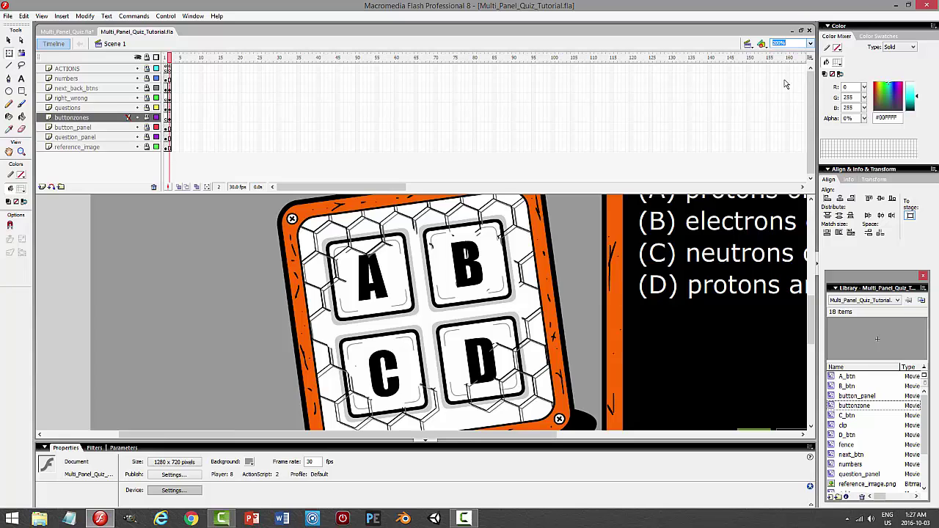
{"action": "left_click", "coordinate": [174, 69]}
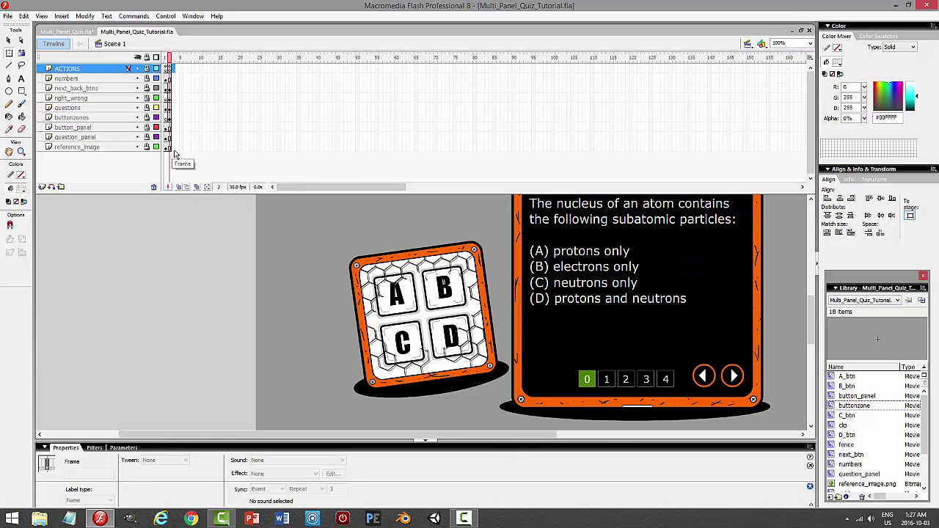
{"action": "left_click", "coordinate": [174, 148]}
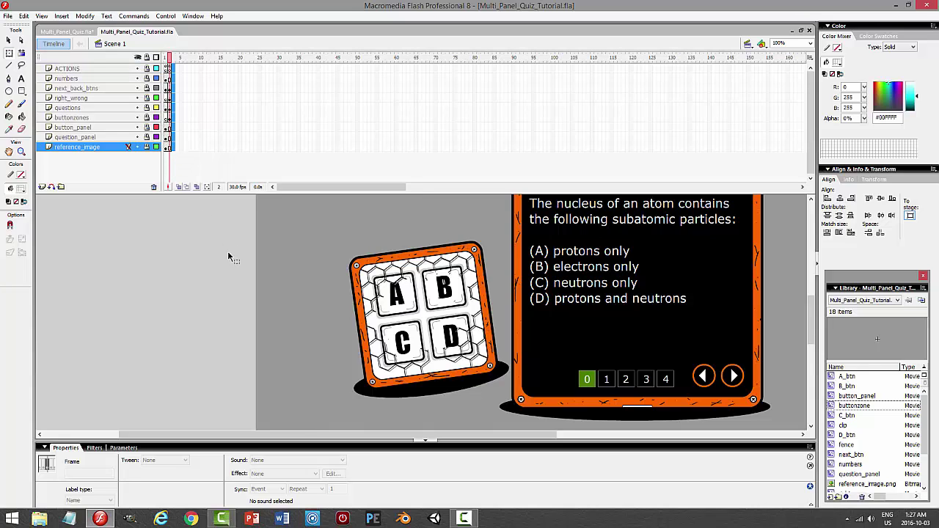
{"action": "key", "text": "F5"}
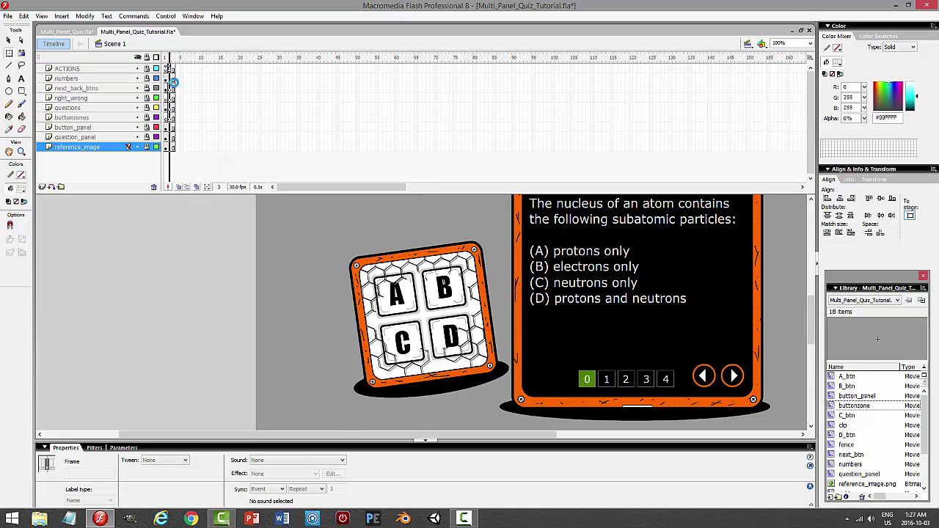
Insert keyframes at frame 3 on the ACTIONS, next_back_btns, right_wrong, questions and buttonzones layers.
{"action": "left_click", "coordinate": [170, 69]}
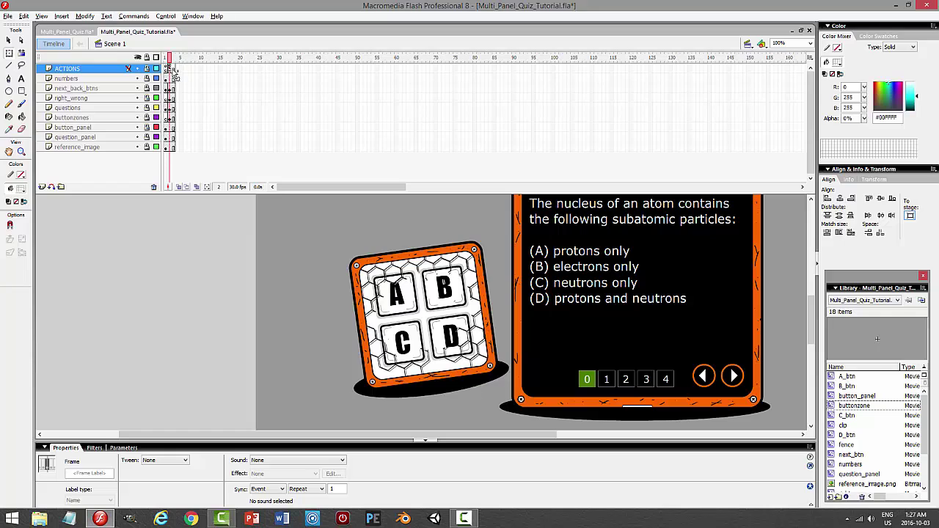
{"action": "key", "text": "Return"}
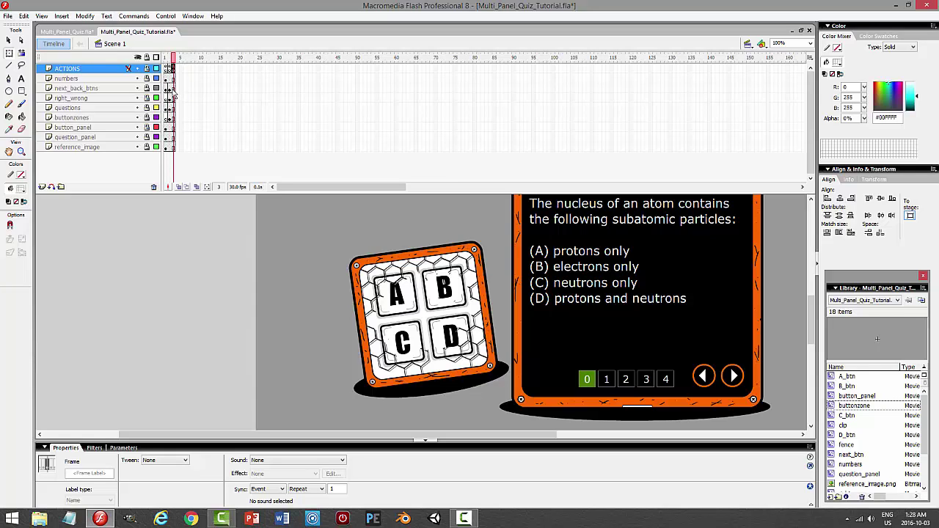
{"action": "left_click", "coordinate": [173, 88]}
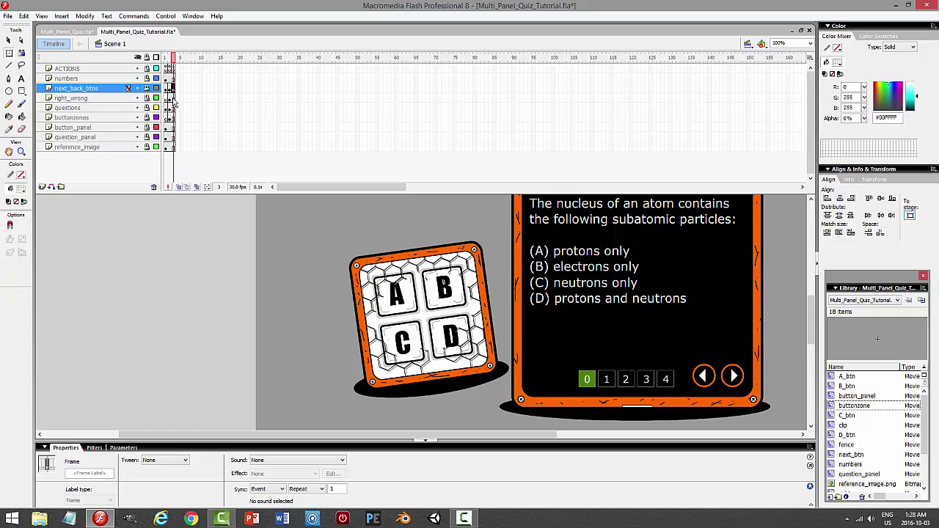
{"action": "left_click", "coordinate": [173, 98]}
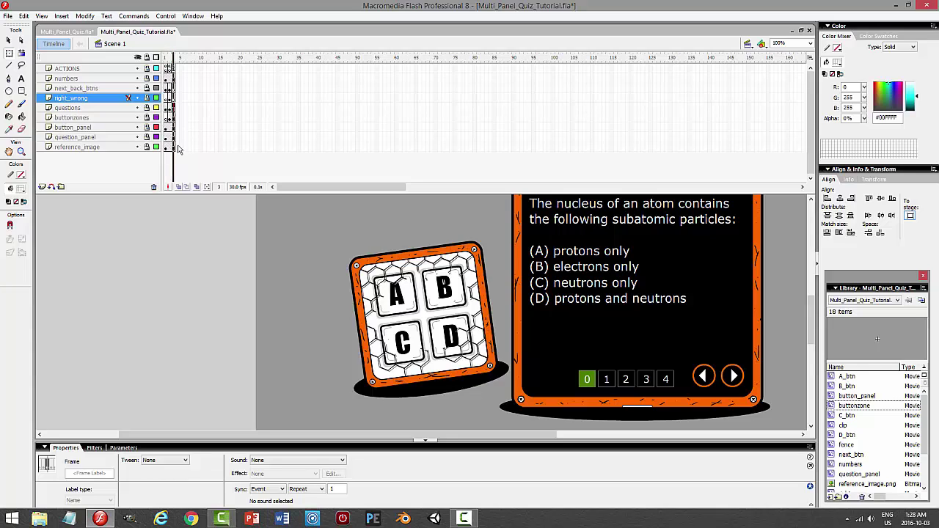
{"action": "left_click", "coordinate": [174, 108]}
{"action": "left_click", "coordinate": [175, 118]}
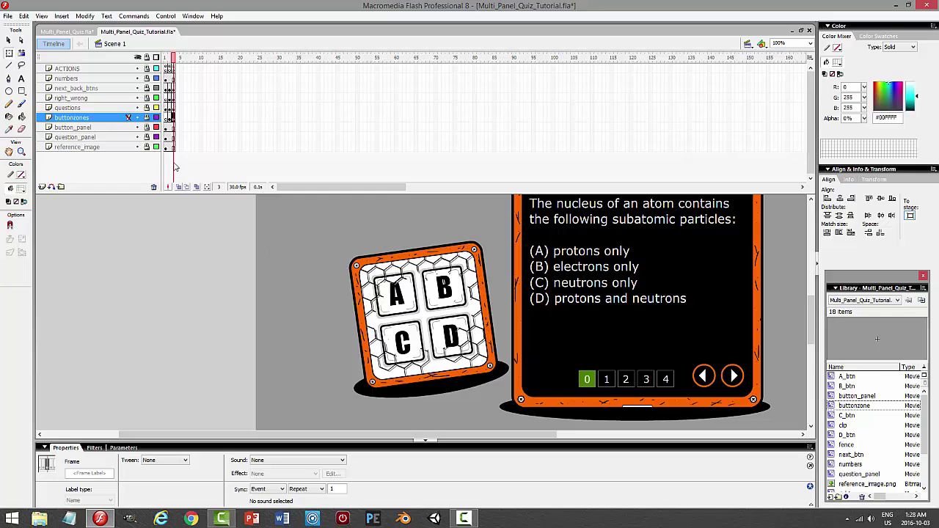
Unlock the questions layer and change the heading on frame 3 to QUESTION 2.
{"action": "mouse_move", "coordinate": [141, 120]}
{"action": "left_mouse_down"}
{"action": "mouse_move", "coordinate": [107, 121]}
{"action": "mouse_move", "coordinate": [149, 121]}
{"action": "left_mouse_up"}
{"action": "scroll", "coordinate": [748, 294], "scroll_direction": "up", "scroll_amount": 3}
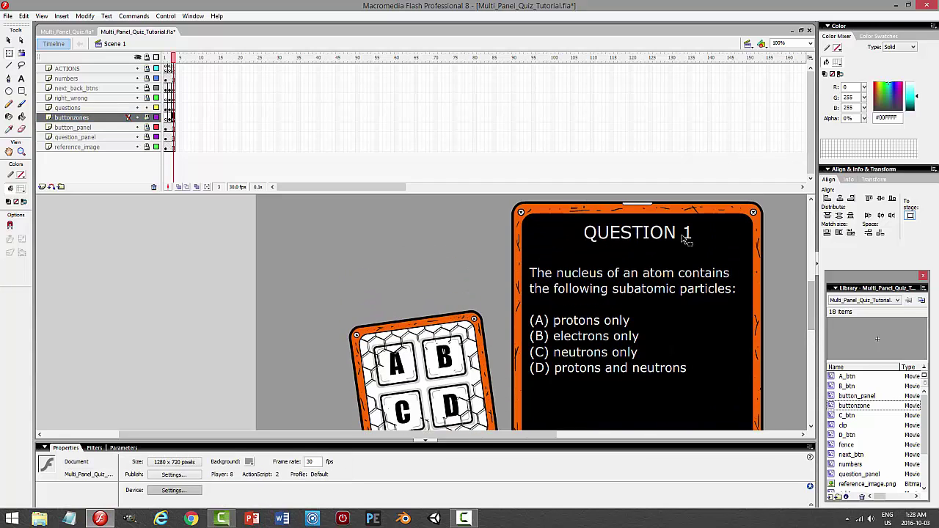
{"action": "left_click", "coordinate": [21, 78]}
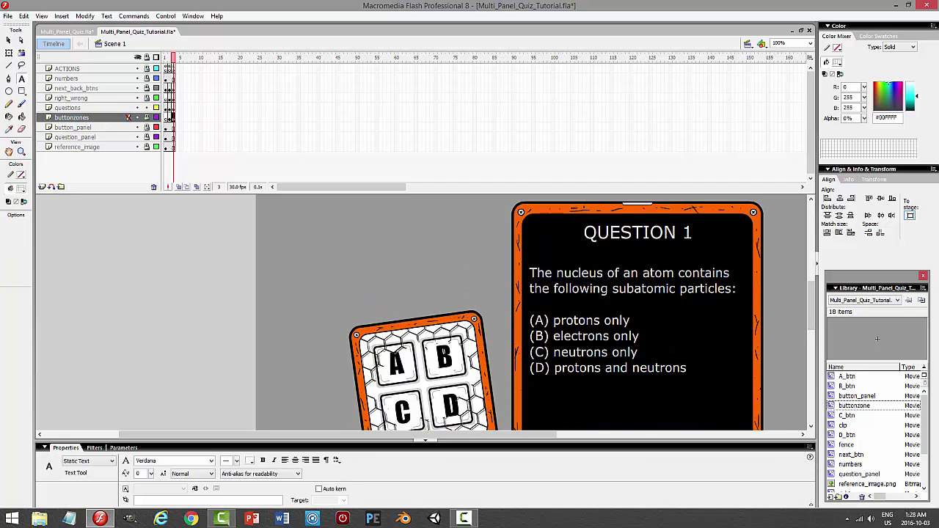
{"action": "left_click", "coordinate": [737, 231]}
{"action": "key", "text": "BackSpace"}
{"action": "type", "text": "2"}
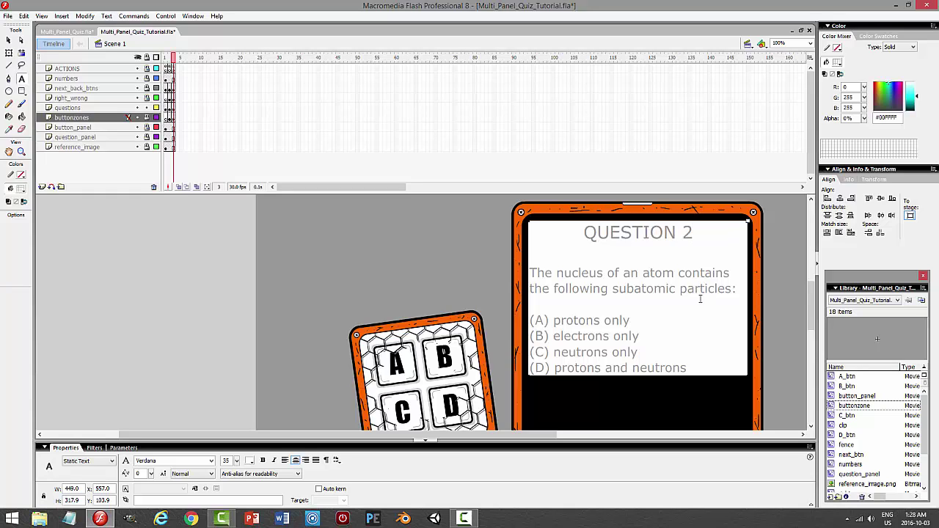
Replace the question text on frame 3 with "What chemical family includes the element Lithium?".
{"action": "left_click_drag", "start_coordinate": [738, 299], "coordinate": [529, 272]}
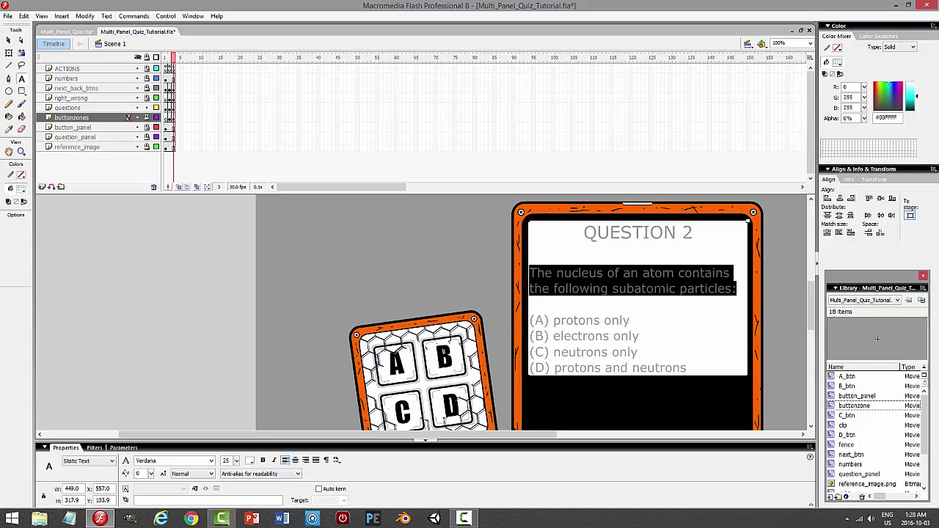
{"action": "type", "text": "What family"}
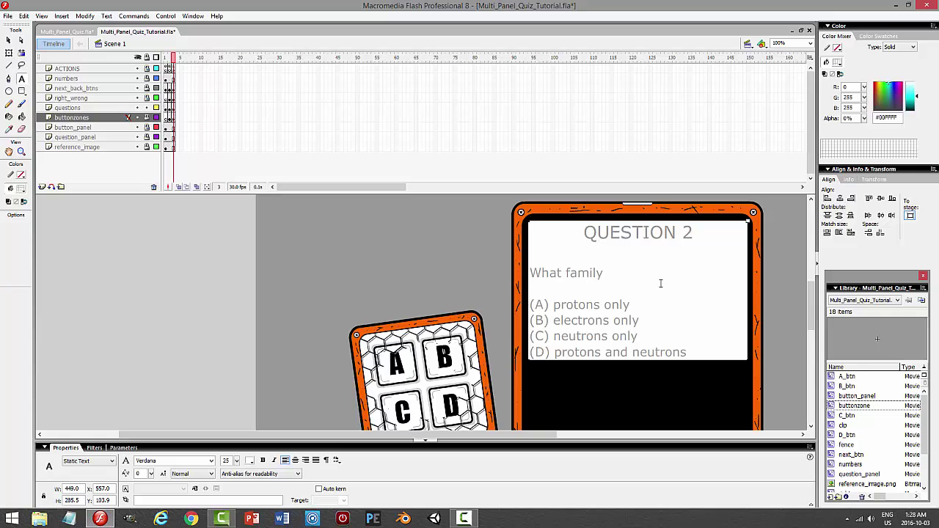
{"action": "type", "text": " includes the element Lithium?"}
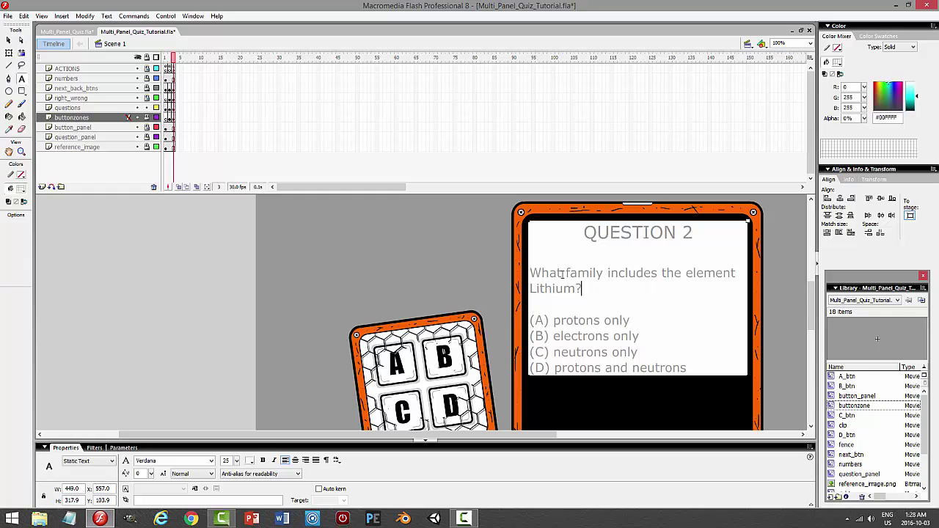
{"action": "type", "text": "chemical"}
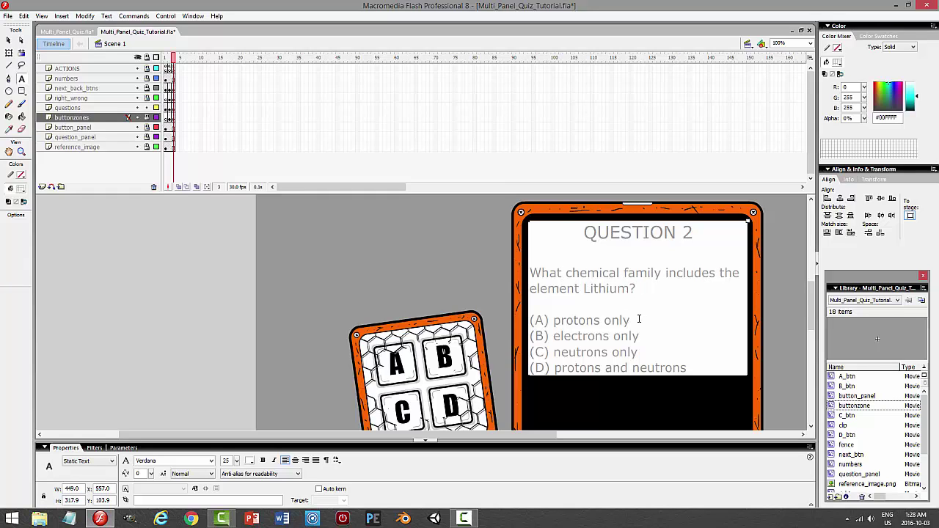
Change answer (A) to "Alkali Metals" and answer (B) to "Alkaline Earth Metals".
{"action": "left_click_drag", "start_coordinate": [639, 319], "coordinate": [554, 321]}
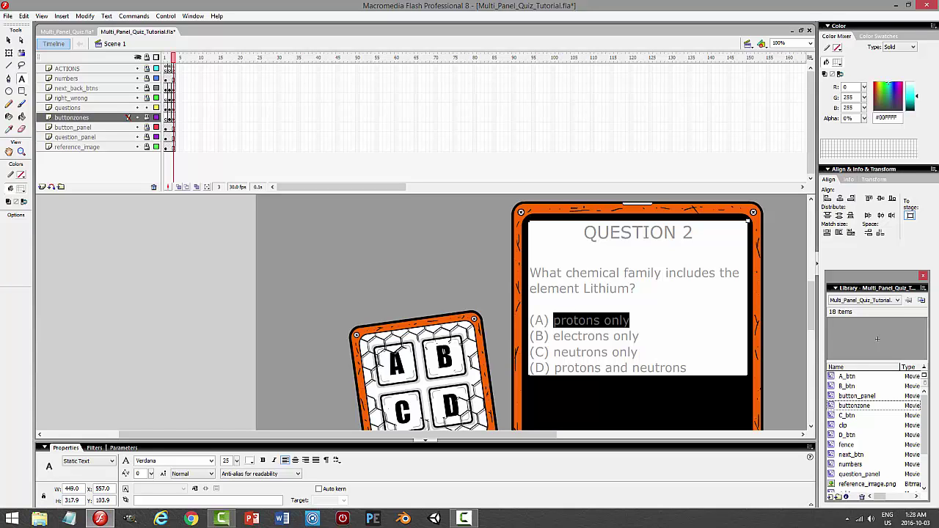
{"action": "type", "text": "a"}
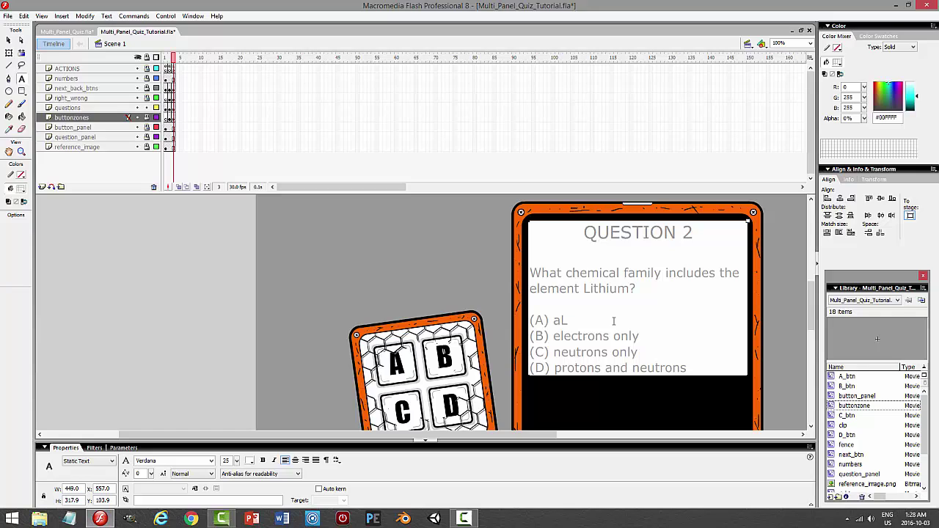
{"action": "type", "text": "lkali Metal"}
{"action": "left_click_drag", "start_coordinate": [638, 335], "coordinate": [553, 337]}
{"action": "type", "text": "Alak"}
{"action": "key", "text": "BackSpace"}
{"action": "key", "text": "BackSpace"}
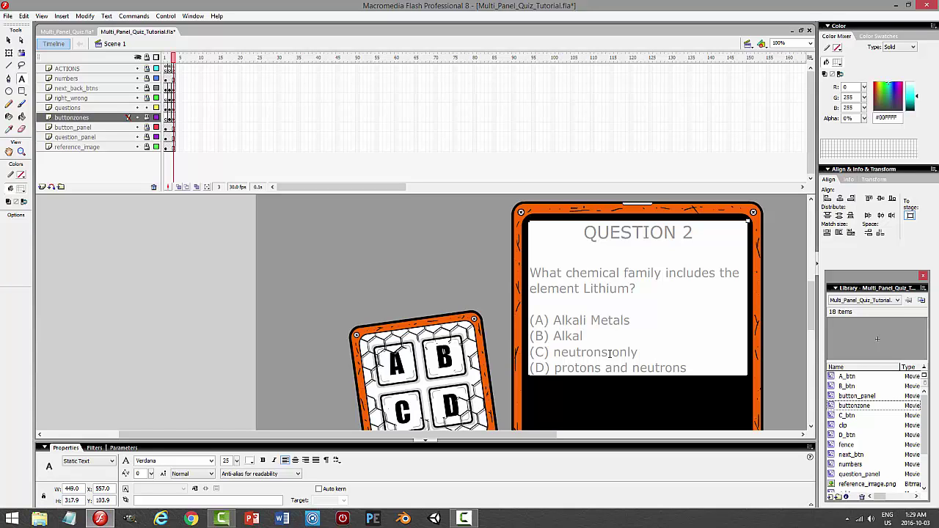
{"action": "type", "text": "kaline Earth Metals"}
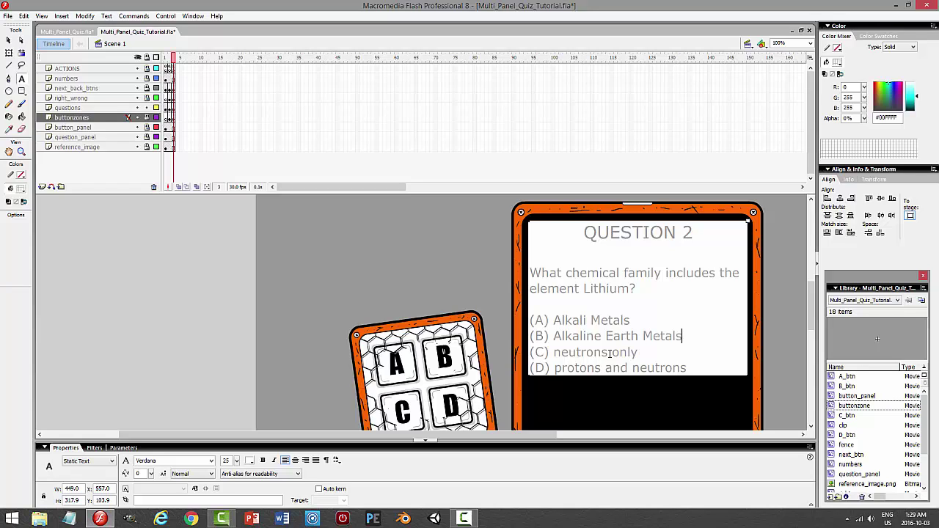
Change answer (C) to "Halogens" and answer (D) to "Noble Gases", then finish editing the text.
{"action": "left_click_drag", "start_coordinate": [657, 352], "coordinate": [552, 353]}
{"action": "type", "text": "Halogens"}
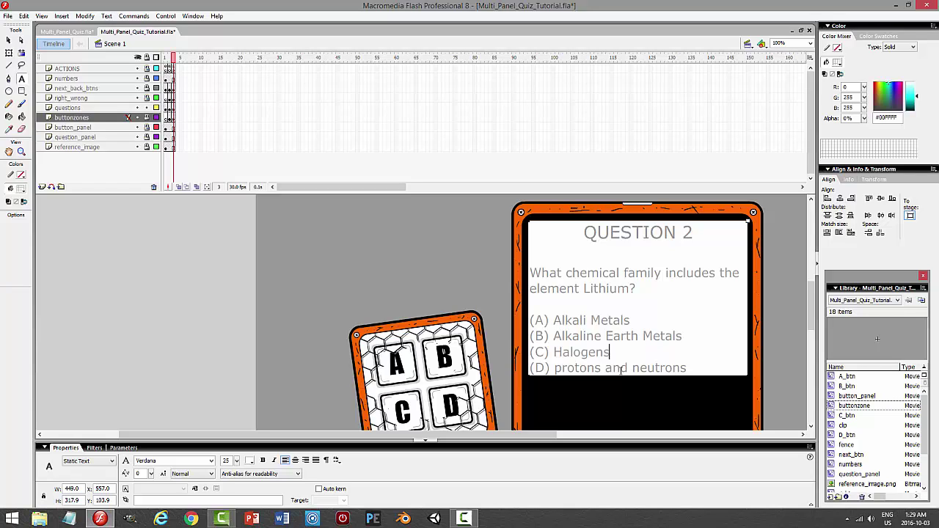
{"action": "left_click_drag", "start_coordinate": [687, 368], "coordinate": [554, 367]}
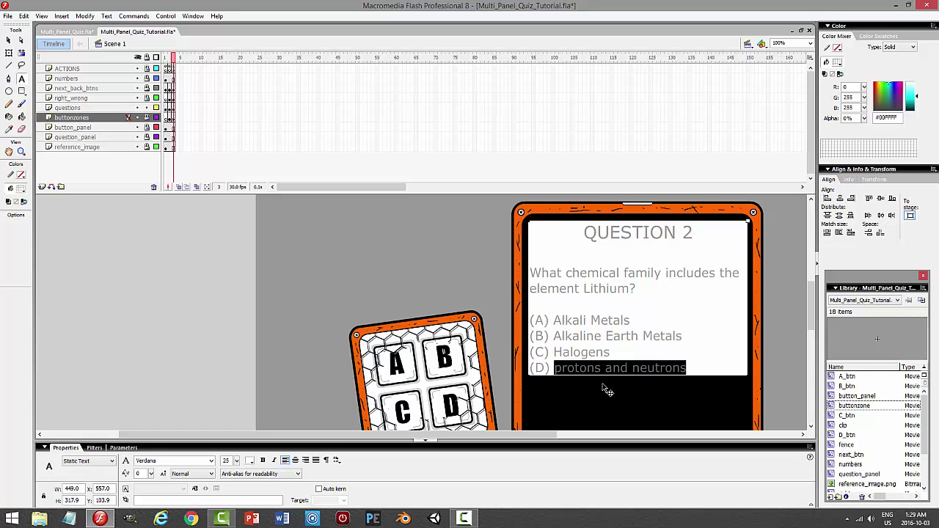
{"action": "type", "text": "Noble"}
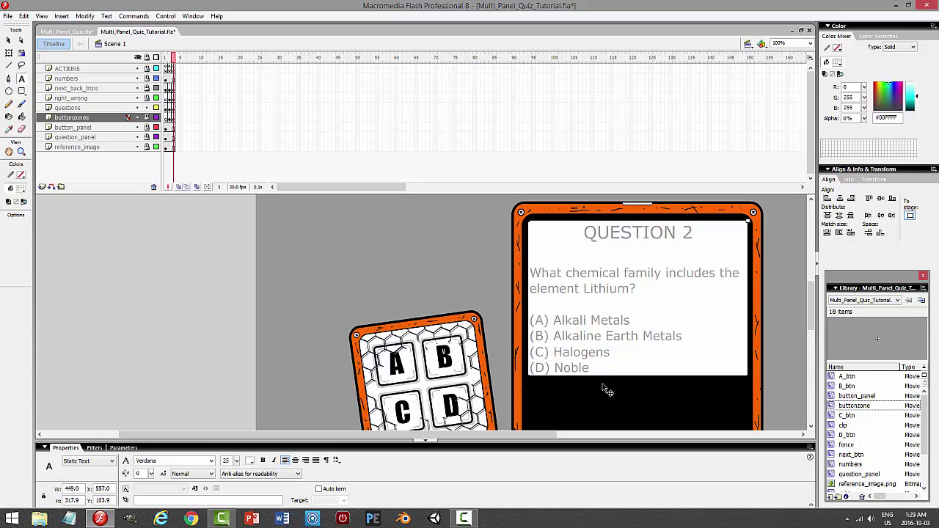
{"action": "type", "text": " Gases"}
{"action": "left_click", "coordinate": [9, 40]}
{"action": "left_click", "coordinate": [281, 221]}
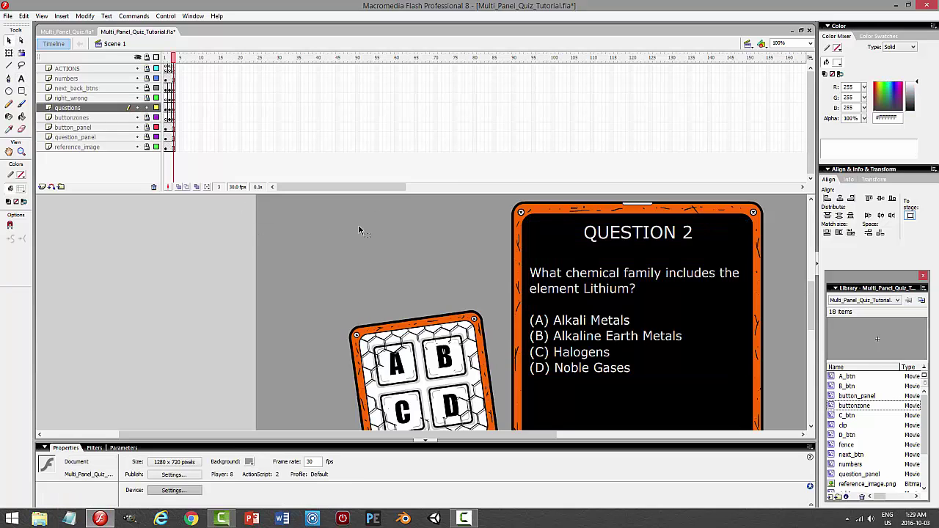
Save the document and review the script attached to the next button on frame 2.
{"action": "key", "text": "ctrl+s"}
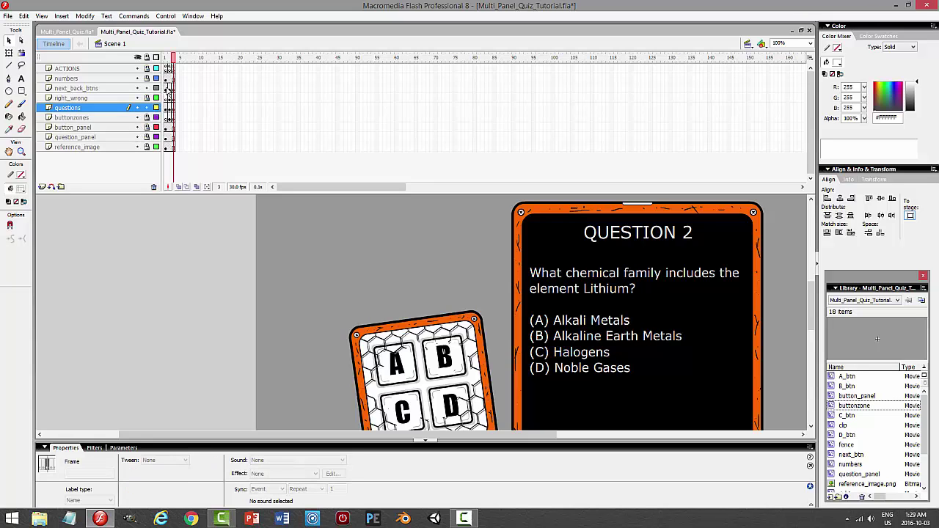
{"action": "left_click", "coordinate": [170, 91]}
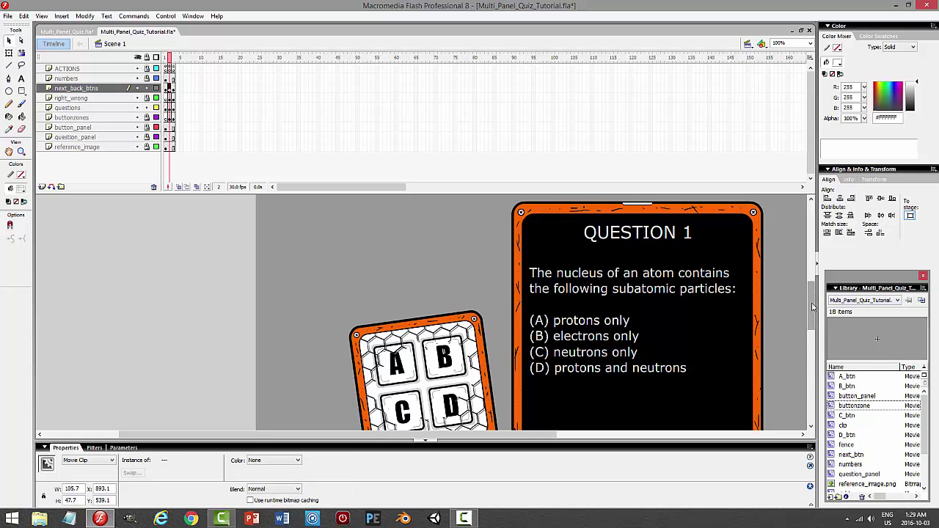
{"action": "left_click_drag", "start_coordinate": [812, 308], "coordinate": [813, 330]}
{"action": "left_click", "coordinate": [755, 391]}
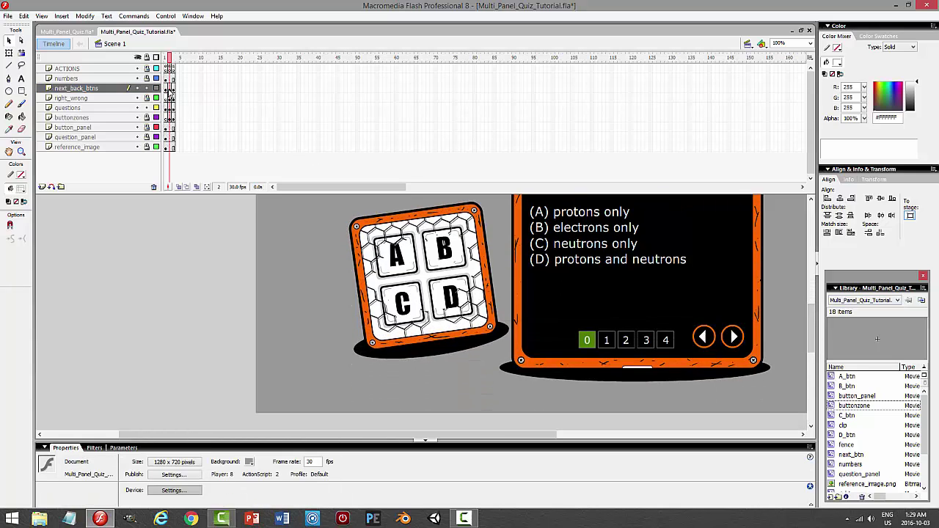
{"action": "left_click", "coordinate": [735, 338]}
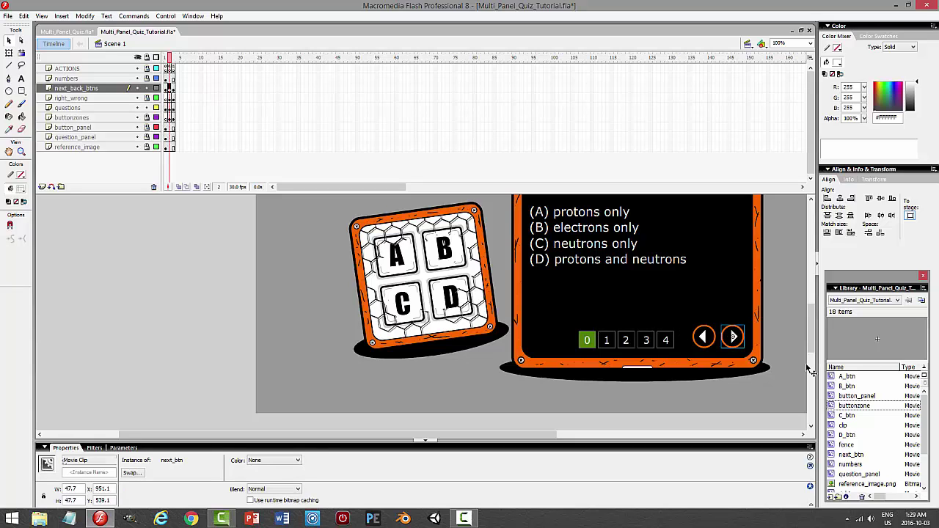
{"action": "key", "text": "F9"}
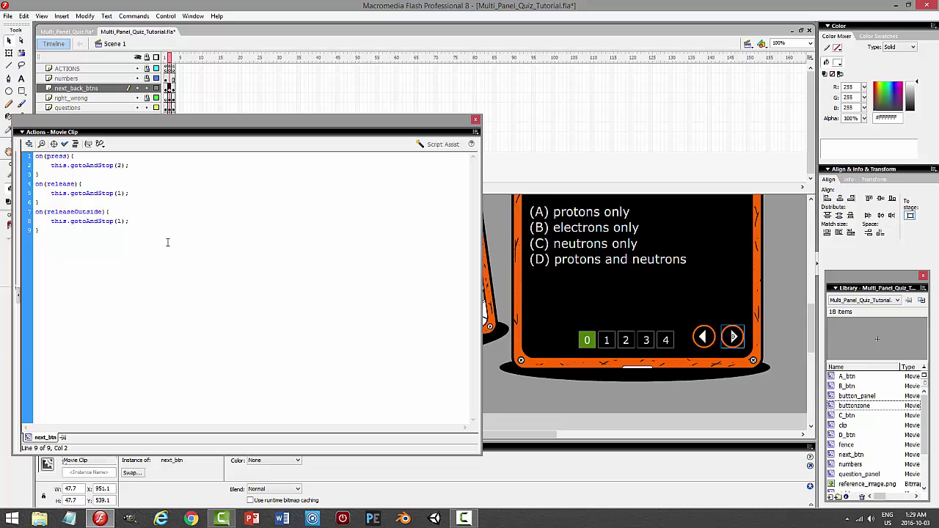
{"action": "key", "text": "F9"}
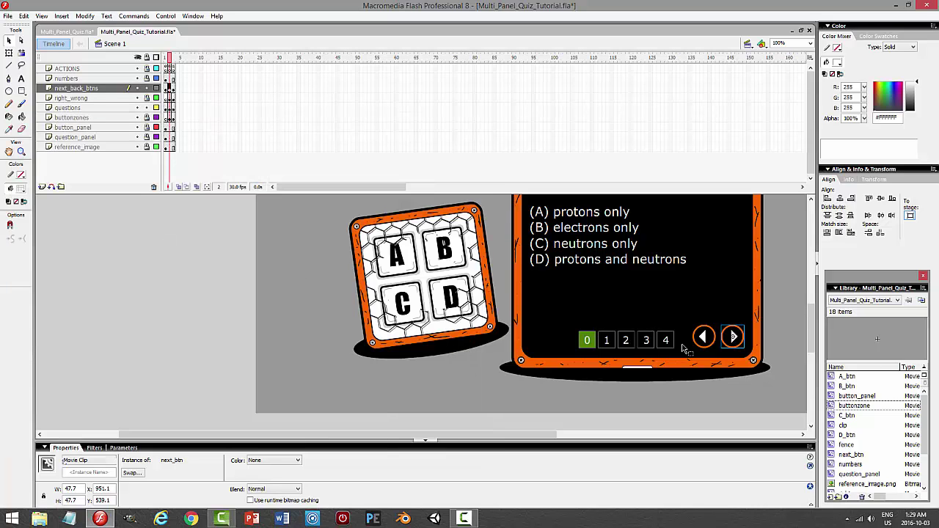
Copy the entire script of the next button on frame 1.
{"action": "left_click", "coordinate": [165, 88]}
{"action": "left_click", "coordinate": [733, 350]}
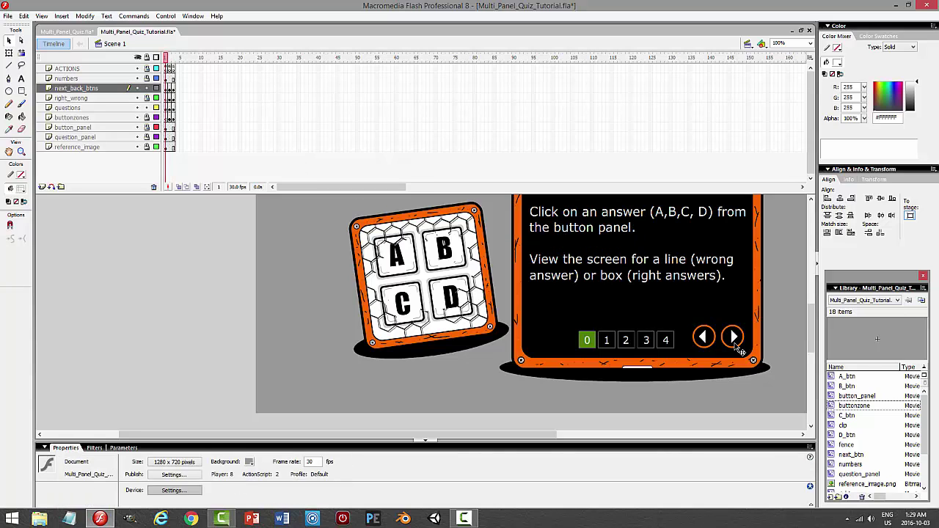
{"action": "key", "text": "F9"}
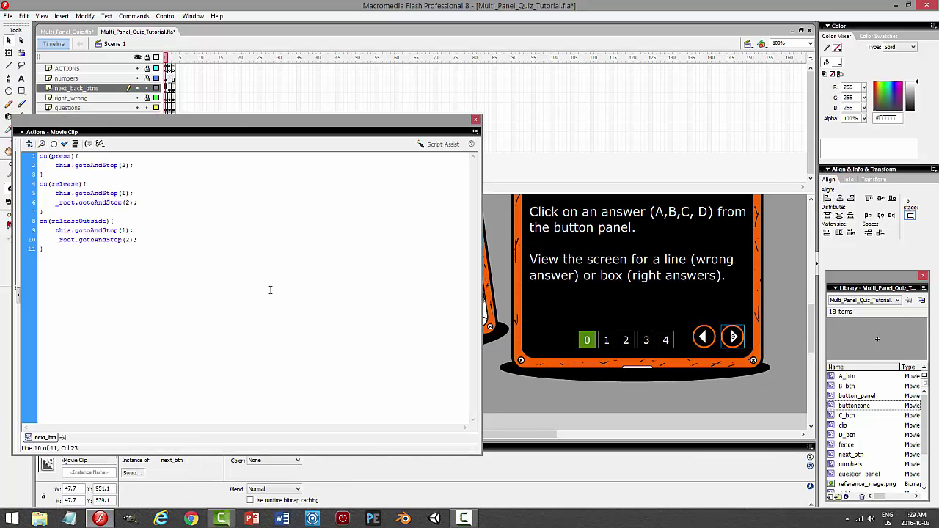
{"action": "left_click_drag", "start_coordinate": [52, 259], "coordinate": [39, 156]}
{"action": "right_click", "coordinate": [109, 180]}
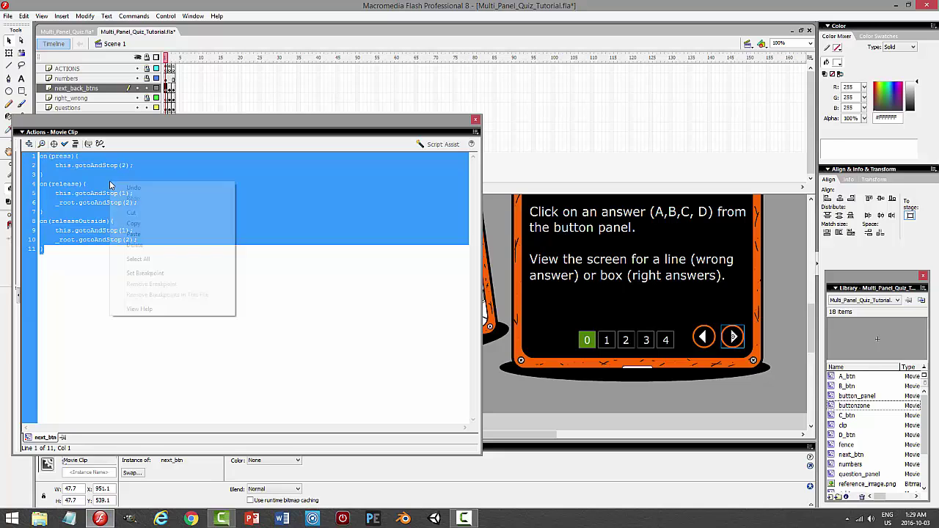
{"action": "left_click", "coordinate": [140, 221]}
{"action": "key", "text": "F9"}
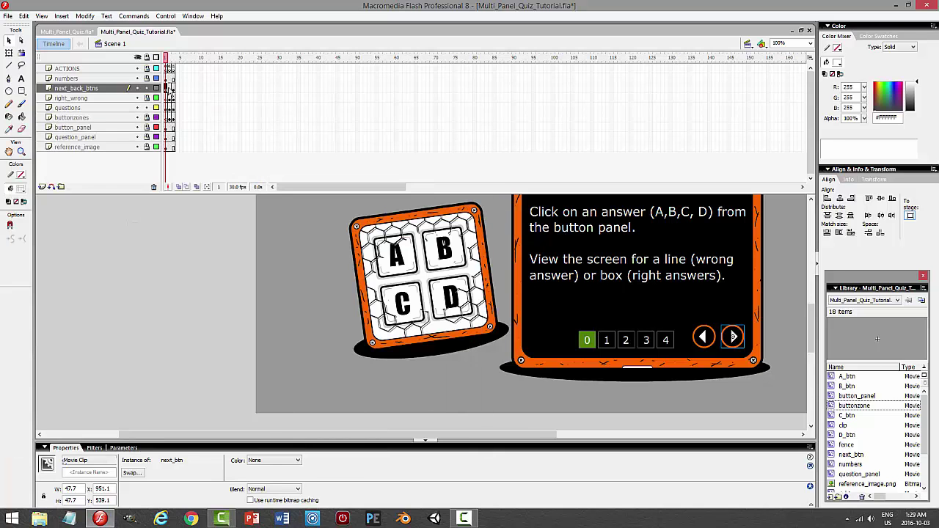
Replace the script of frame 2's next button with the copied script and set its _root.gotoAndStop target to 3.
{"action": "left_click", "coordinate": [170, 88]}
{"action": "left_click", "coordinate": [680, 404]}
{"action": "left_click", "coordinate": [732, 337]}
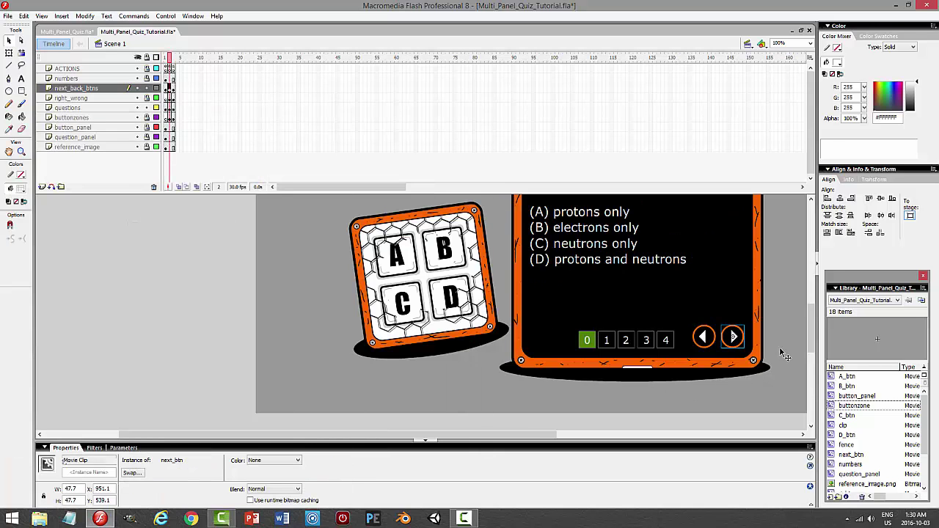
{"action": "key", "text": "F9"}
{"action": "left_click_drag", "start_coordinate": [62, 267], "coordinate": [37, 155]}
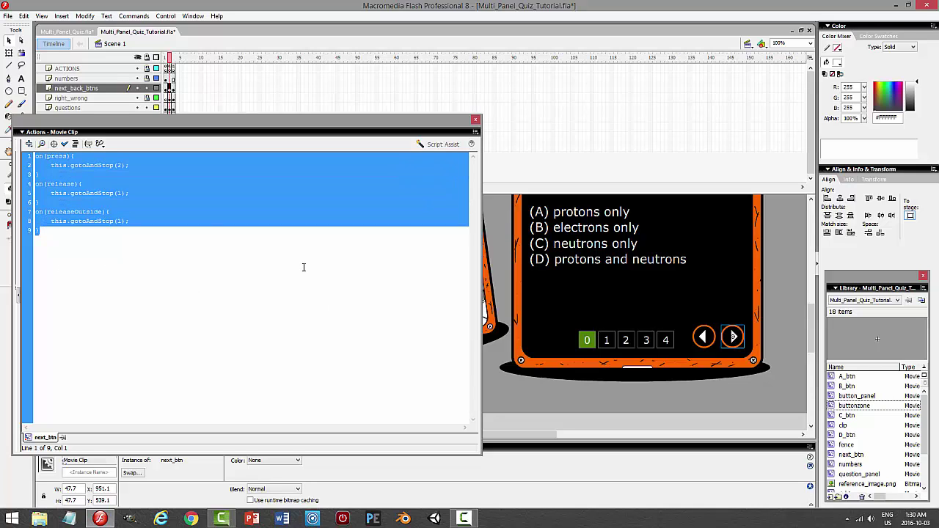
{"action": "key", "text": "ctrl+v"}
{"action": "left_click", "coordinate": [129, 203]}
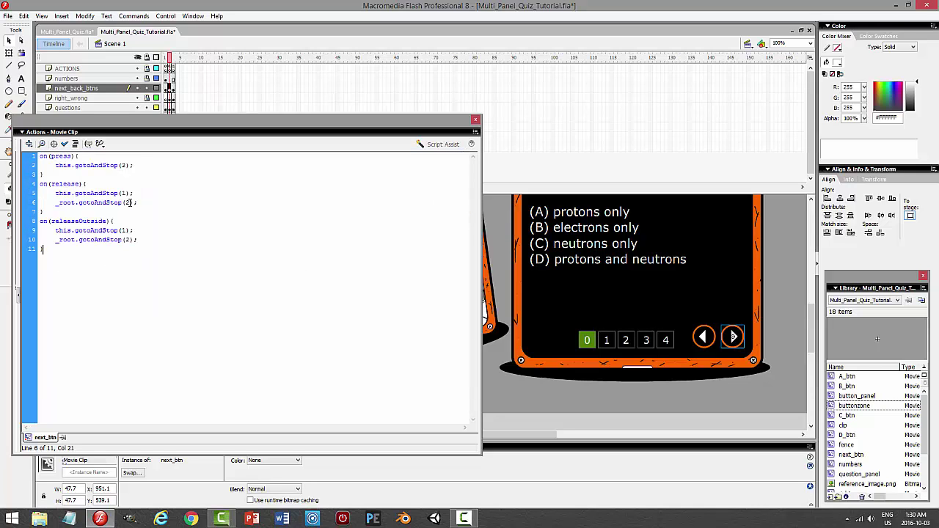
{"action": "type", "text": "3"}
{"action": "double_click", "coordinate": [129, 239]}
{"action": "key", "text": "F9"}
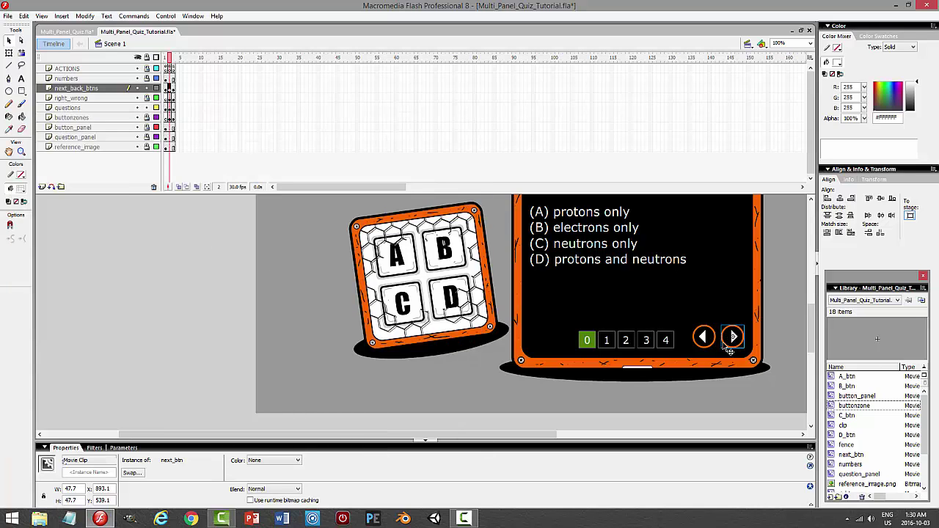
Check the script of frame 2's back button and test the movie by moving forwards and backwards with the arrow buttons.
{"action": "left_click", "coordinate": [702, 337]}
{"action": "key", "text": "F9"}
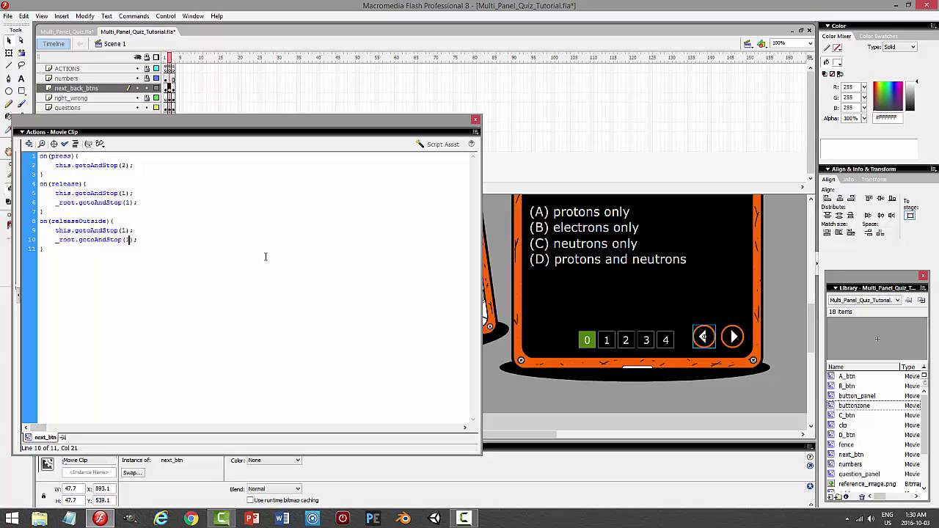
{"action": "key", "text": "ctrl+Return"}
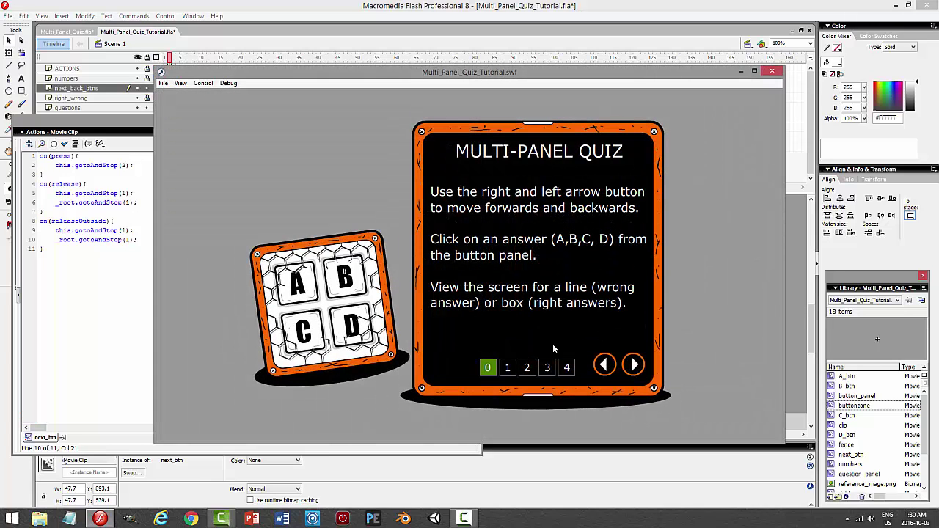
{"action": "left_click", "coordinate": [634, 365]}
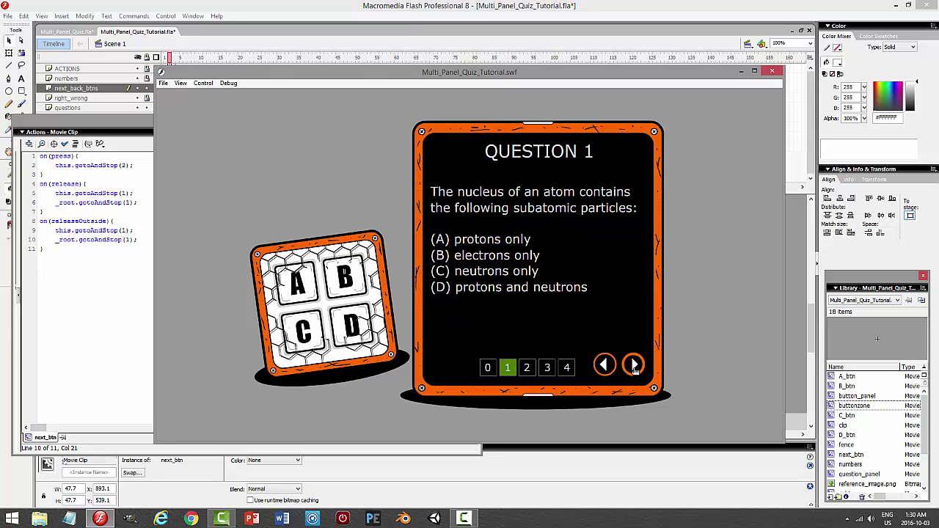
{"action": "left_click", "coordinate": [634, 365]}
{"action": "left_click", "coordinate": [605, 364]}
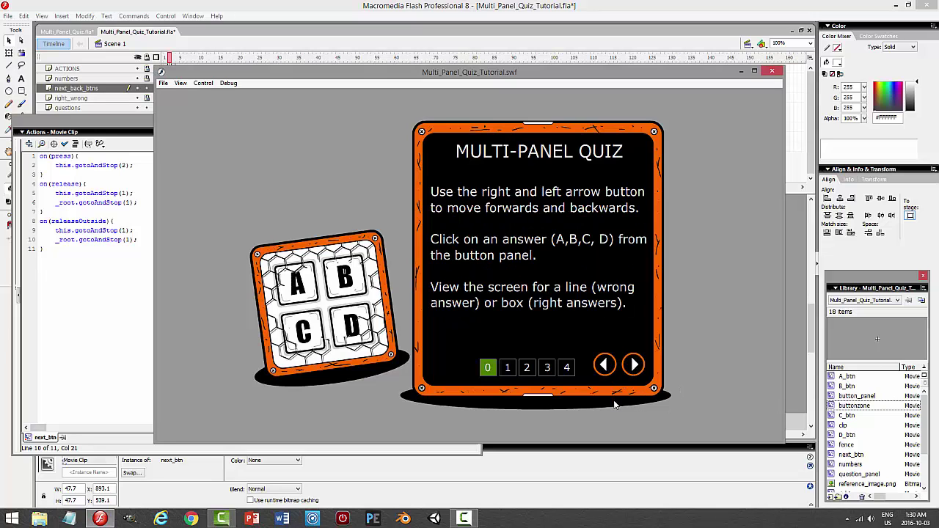
{"action": "left_click", "coordinate": [634, 365]}
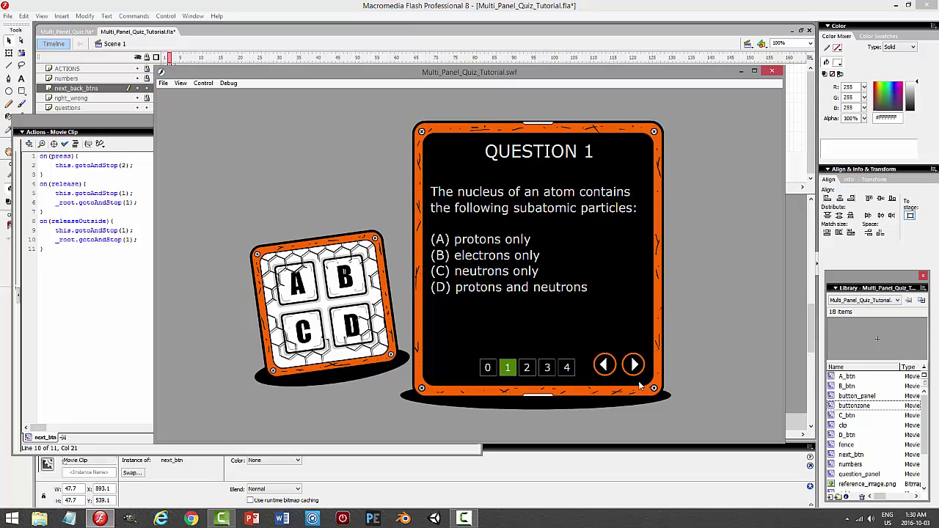
{"action": "left_click", "coordinate": [634, 365]}
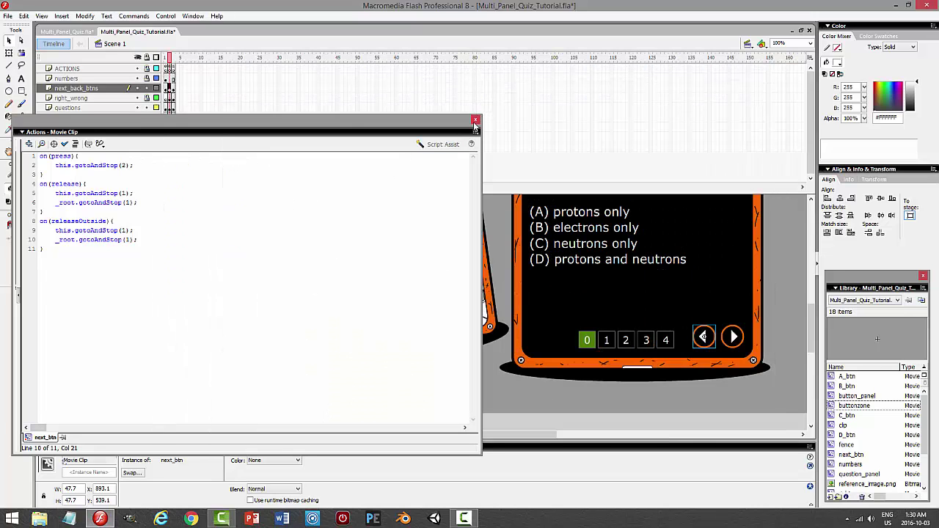
{"action": "left_click", "coordinate": [475, 121]}
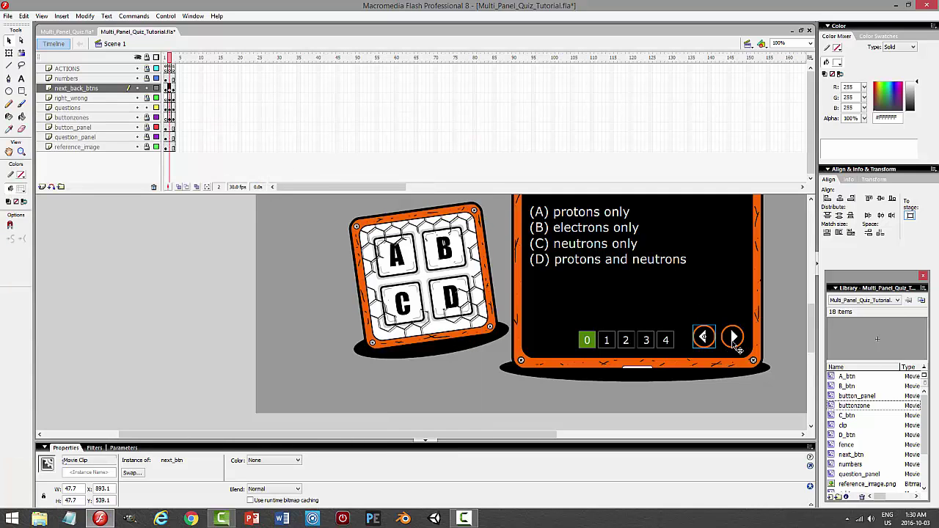
Replace the script of frame 3's next button with the copied script and set its _root.gotoAndStop target to 4.
{"action": "left_click", "coordinate": [174, 88]}
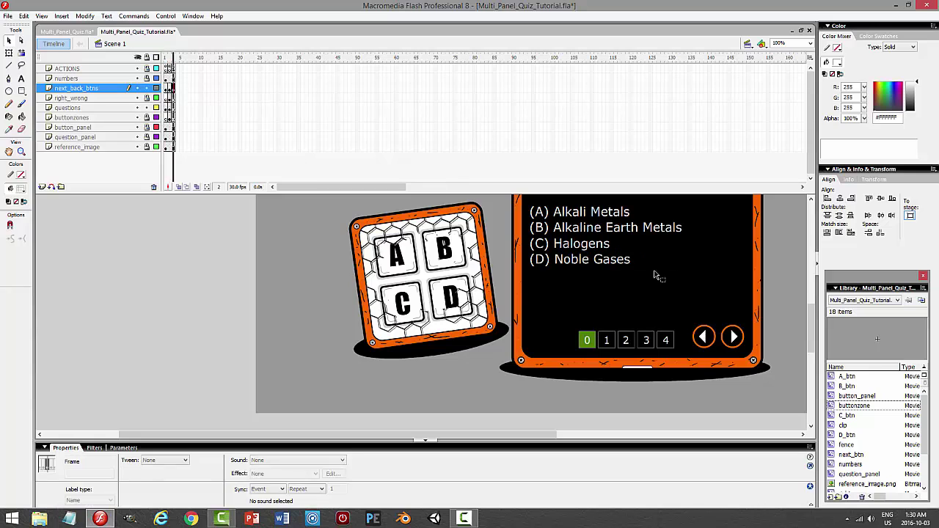
{"action": "left_click", "coordinate": [734, 342]}
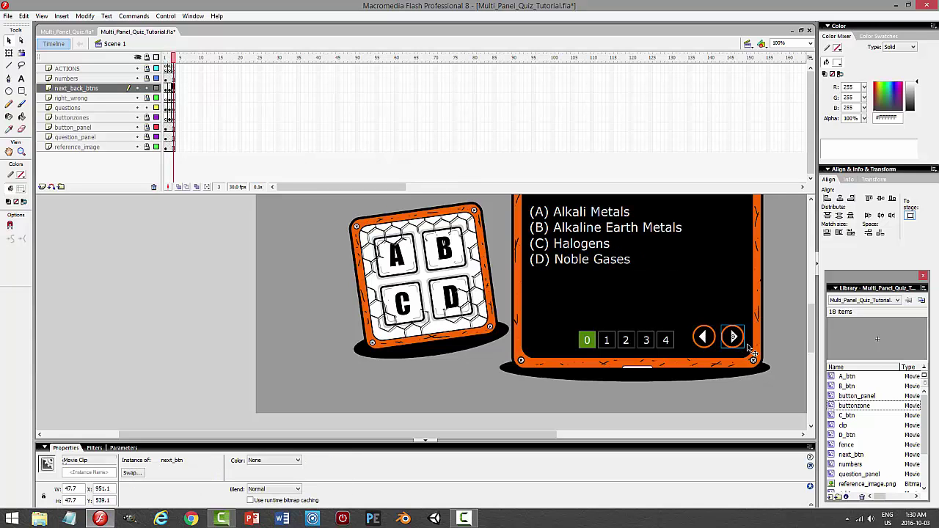
{"action": "key", "text": "F9"}
{"action": "left_click_drag", "start_coordinate": [37, 251], "coordinate": [36, 155]}
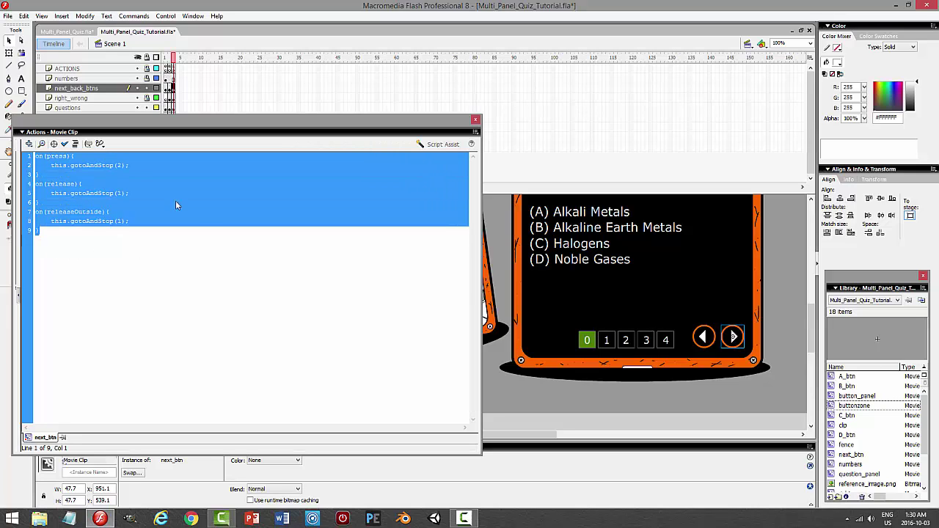
{"action": "key", "text": "ctrl+v"}
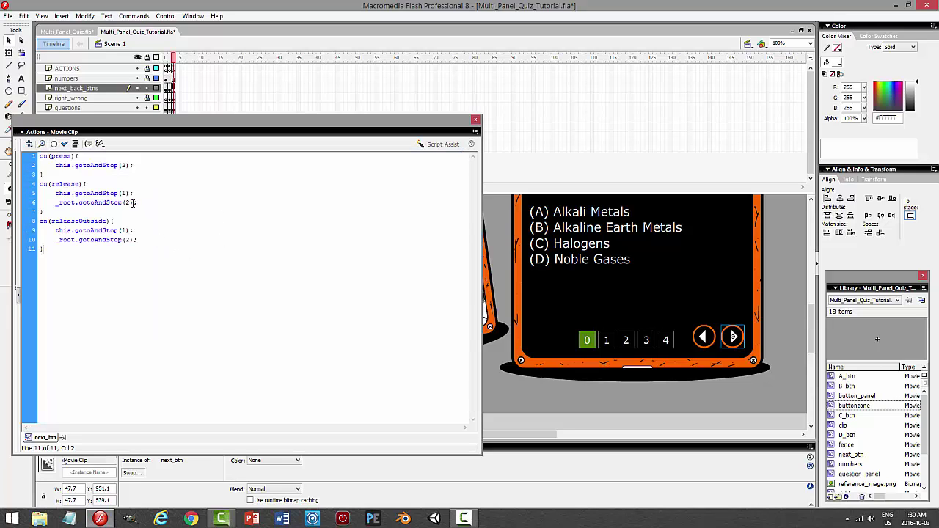
{"action": "double_click", "coordinate": [129, 202]}
{"action": "type", "text": "4"}
{"action": "double_click", "coordinate": [128, 239]}
{"action": "key", "text": "F9"}
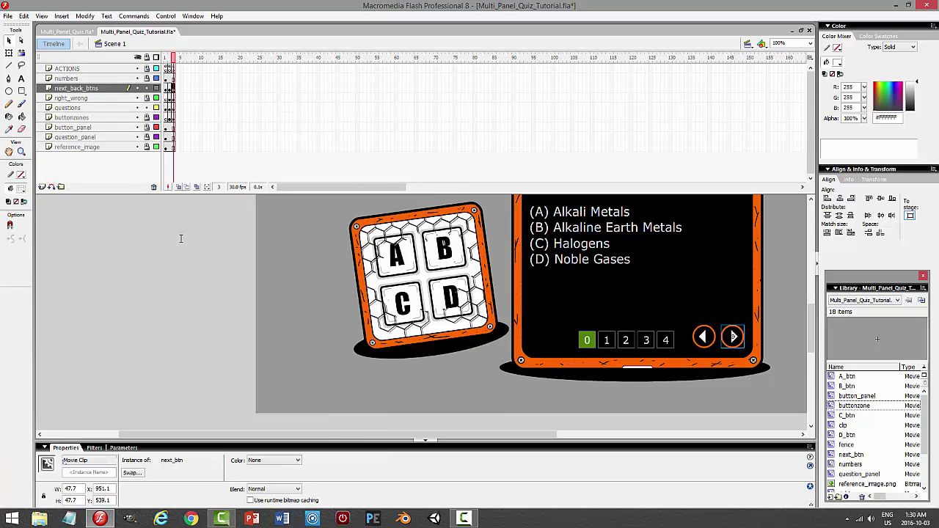
Set both _root.gotoAndStop targets in the script of frame 3's back button to 2.
{"action": "left_click", "coordinate": [705, 338]}
{"action": "key", "text": "F9"}
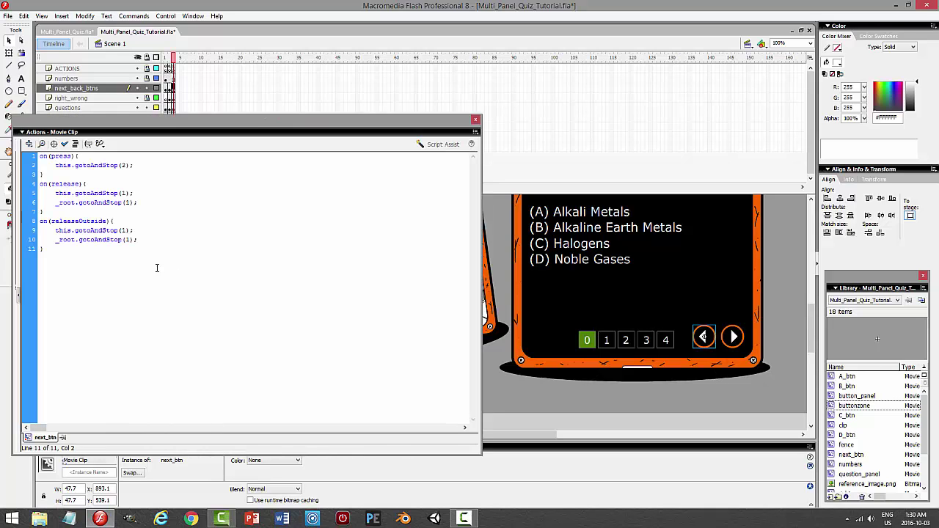
{"action": "left_click", "coordinate": [131, 239]}
{"action": "type", "text": "2"}
{"action": "type", "text": "2"}
{"action": "type", "text": "23"}
Test the movie and advance from the introduction to question 2 with the next button.
{"action": "key", "text": "ctrl+Return"}
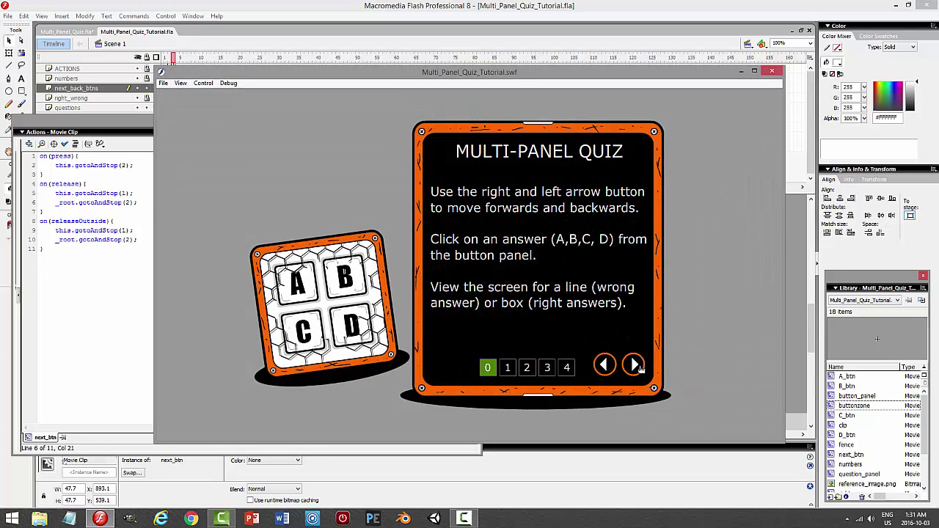
{"action": "left_click", "coordinate": [635, 366]}
{"action": "left_click", "coordinate": [635, 366]}
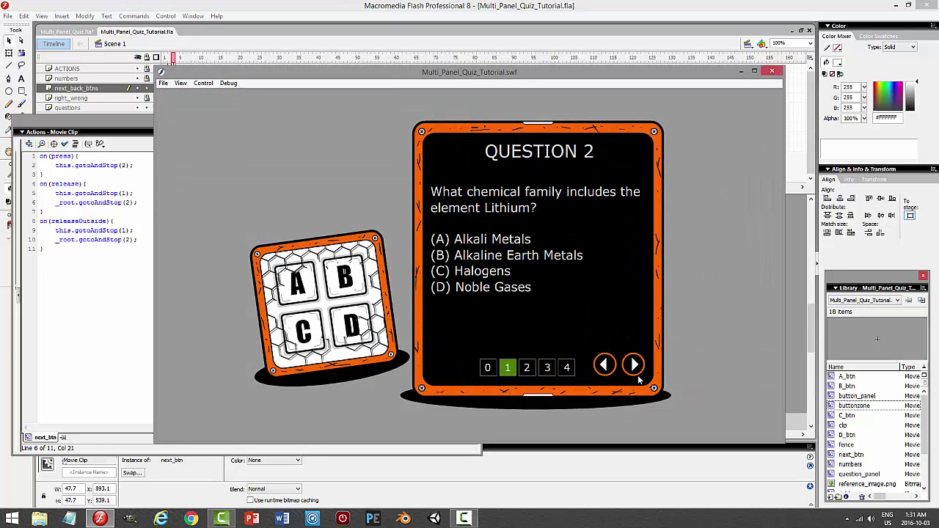
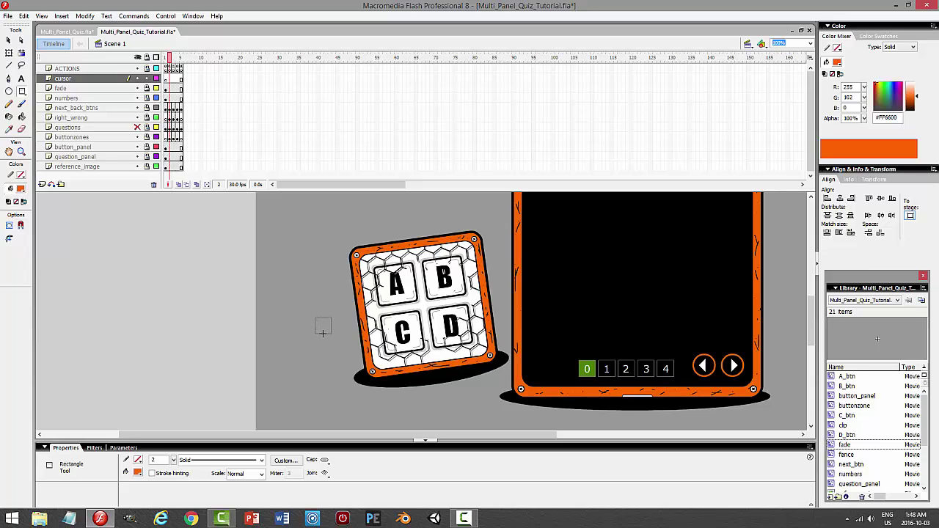
Draw an orange square about 33 px wide beside the button panel on the cursor layer and taper its top into a triangle.
{"action": "left_click_drag", "start_coordinate": [315, 317], "coordinate": [331, 333]}
{"action": "left_click", "coordinate": [9, 41]}
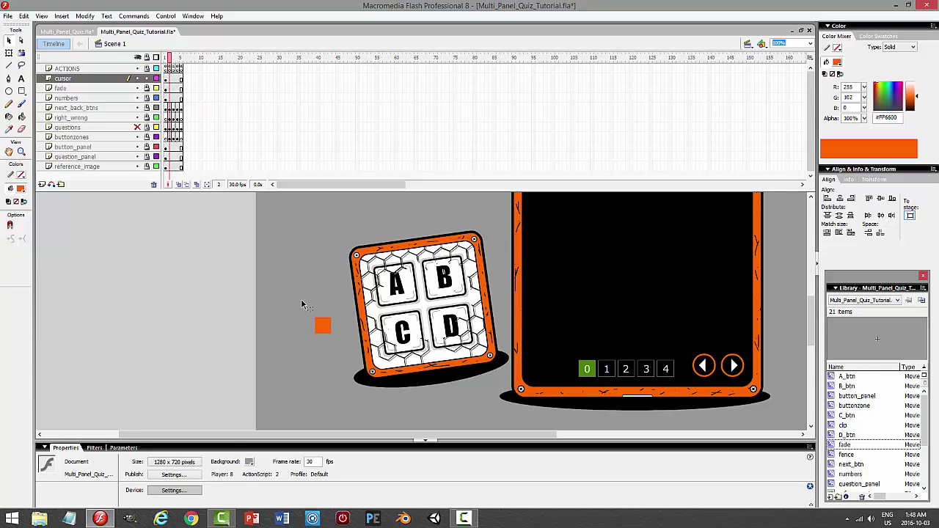
{"action": "left_click_drag", "start_coordinate": [306, 306], "coordinate": [345, 360]}
{"action": "left_click", "coordinate": [9, 53]}
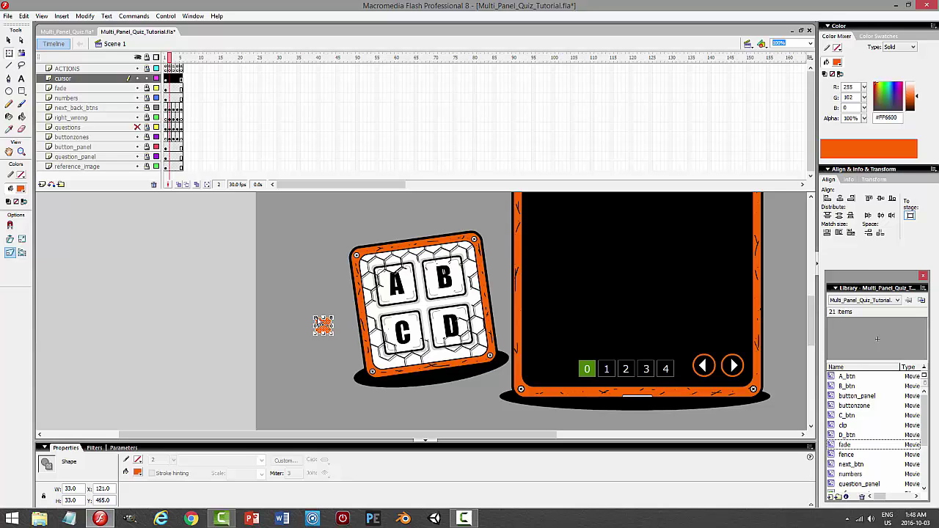
{"action": "left_click_drag", "start_coordinate": [325, 316], "coordinate": [342, 361]}
{"action": "left_click", "coordinate": [327, 292]}
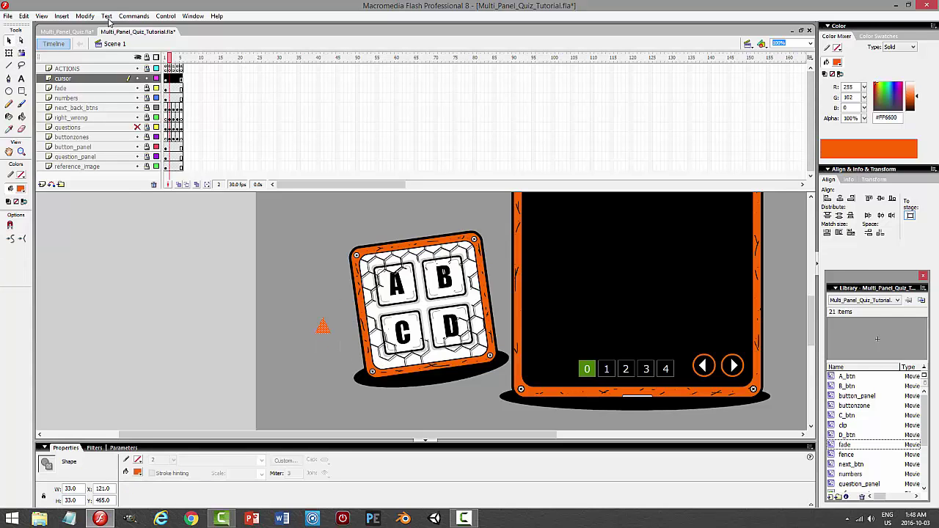
Convert the orange triangle to a movie clip symbol named "cursor".
{"action": "left_click", "coordinate": [84, 15]}
{"action": "left_click", "coordinate": [71, 44]}
{"action": "type", "text": "cursor"}
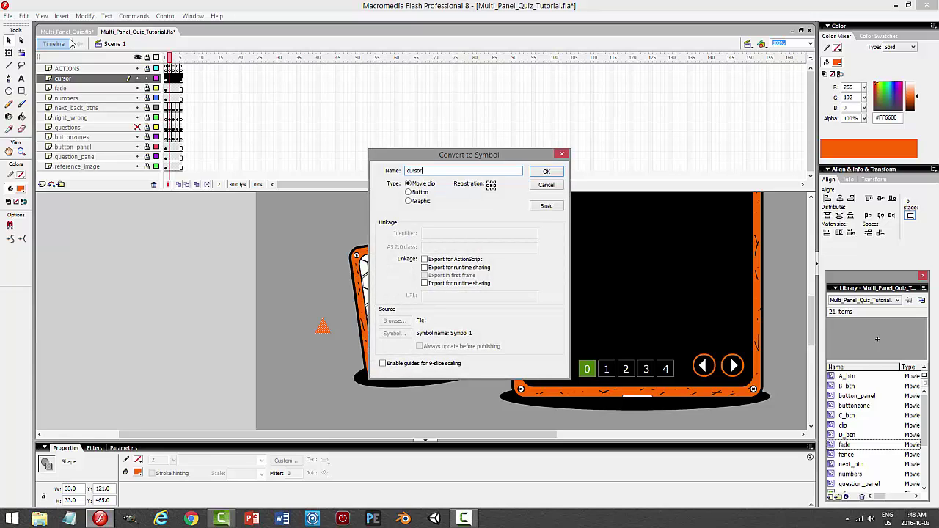
{"action": "key", "text": "Return"}
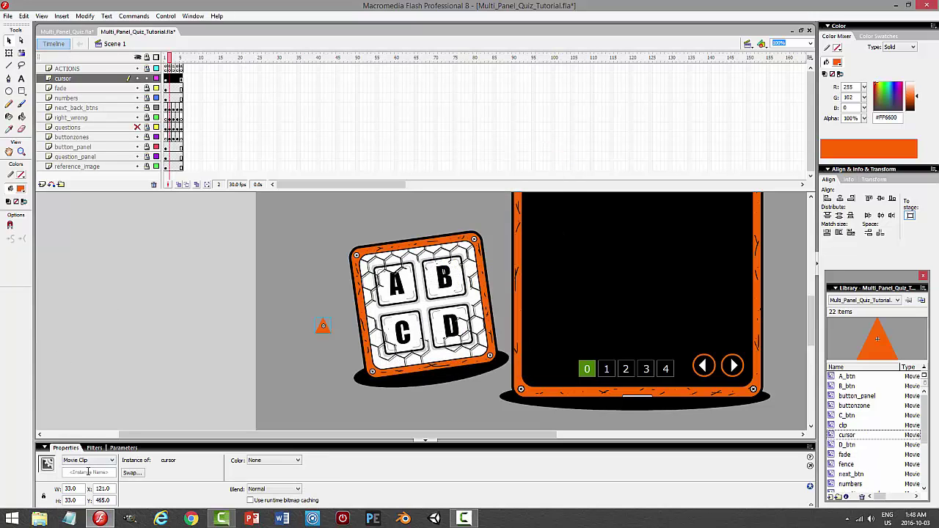
Give the triangle instance the name "cursor" and open its symbol for editing at 400% zoom.
{"action": "left_click", "coordinate": [88, 472]}
{"action": "double_click", "coordinate": [324, 327]}
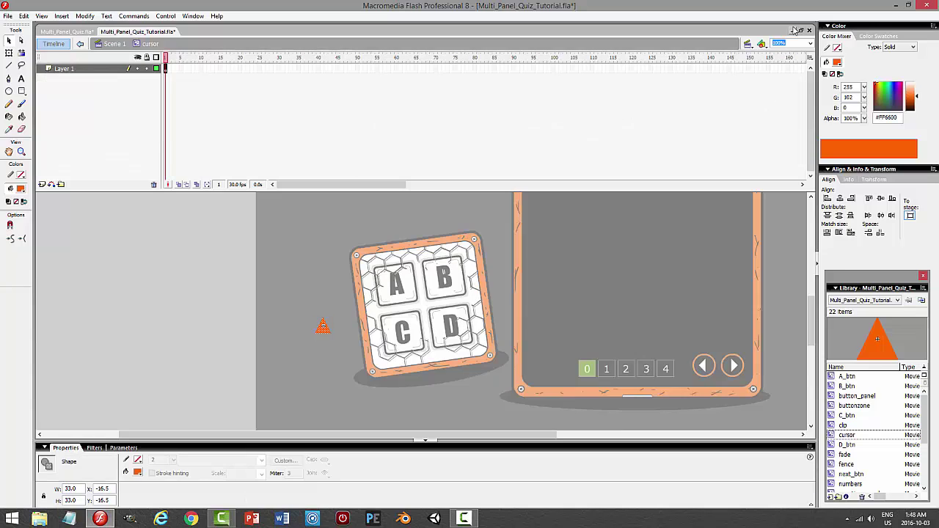
{"action": "left_click", "coordinate": [810, 43]}
{"action": "left_click", "coordinate": [789, 93]}
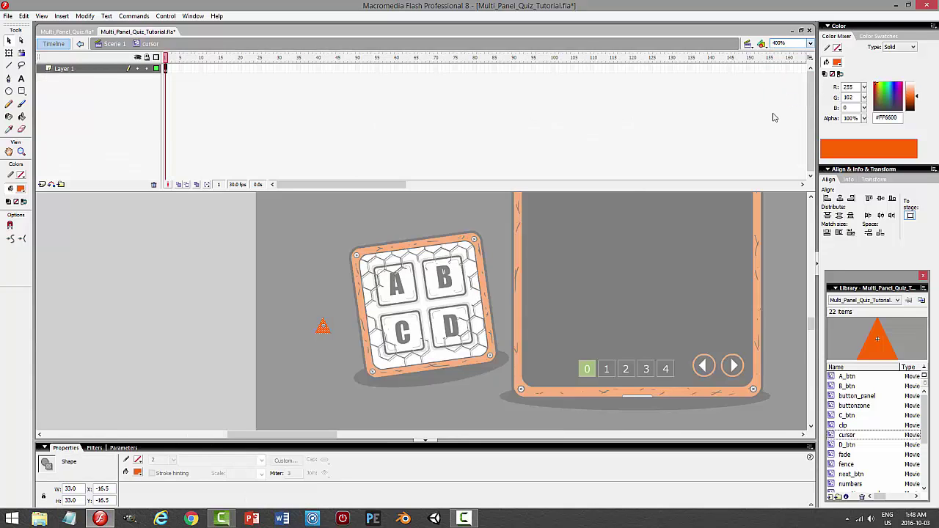
Copy the left half of the triangle, lock Layer 1, and paste the copy in place on a new layer.
{"action": "left_click_drag", "start_coordinate": [349, 229], "coordinate": [421, 393]}
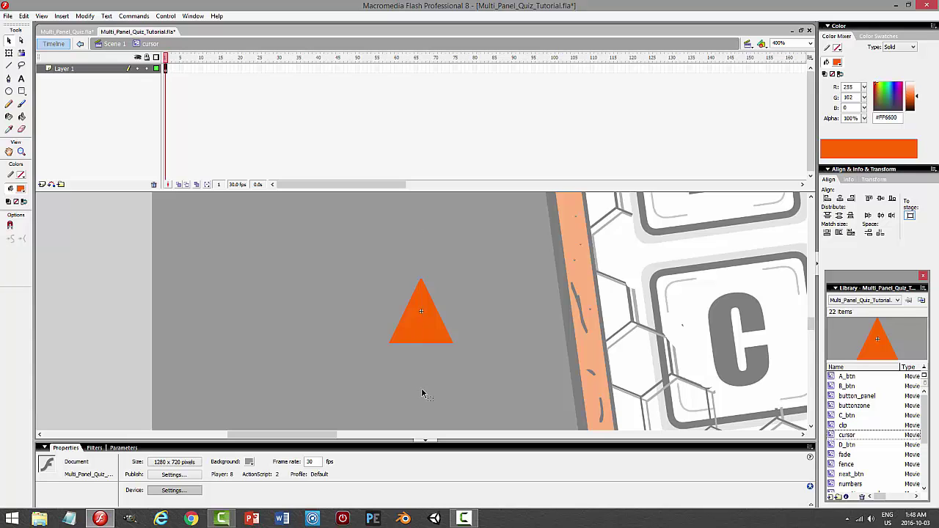
{"action": "left_click", "coordinate": [25, 15]}
{"action": "left_click", "coordinate": [52, 61]}
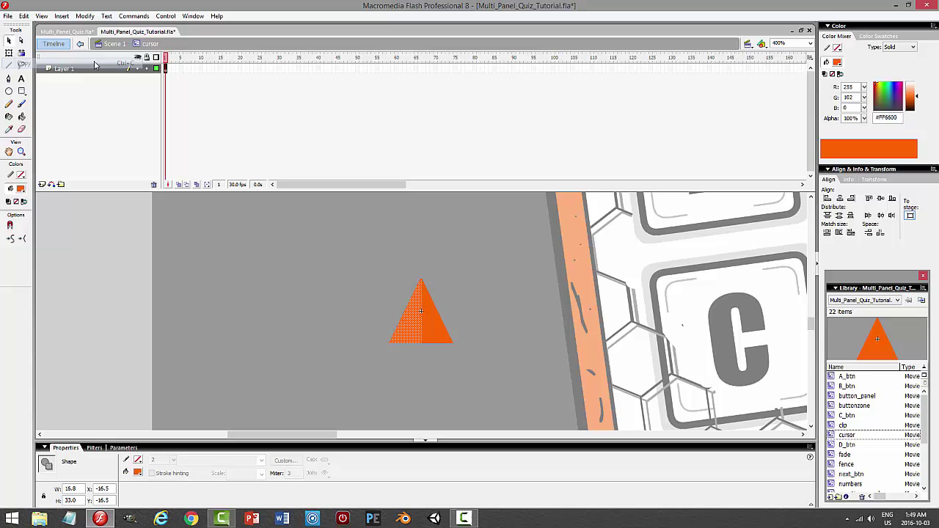
{"action": "left_click", "coordinate": [146, 70]}
{"action": "left_click", "coordinate": [42, 183]}
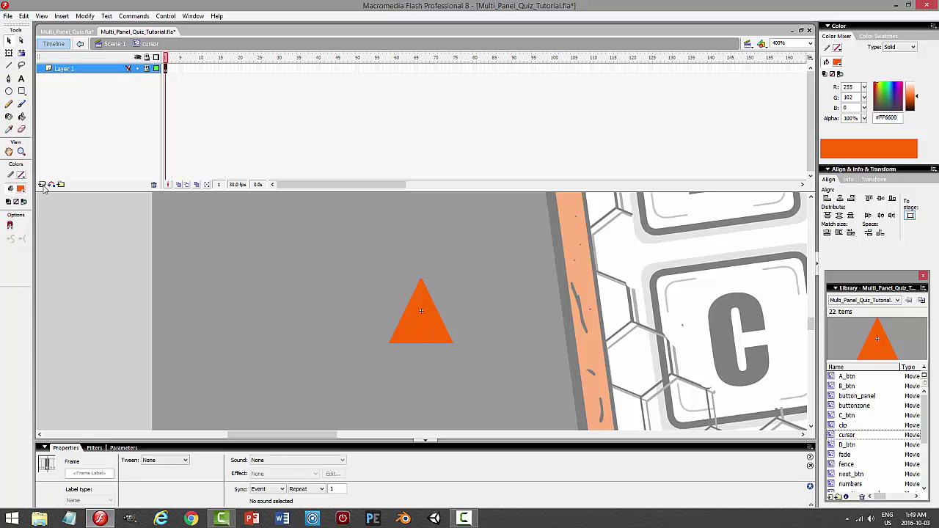
{"action": "left_click", "coordinate": [25, 15]}
{"action": "left_click", "coordinate": [44, 85]}
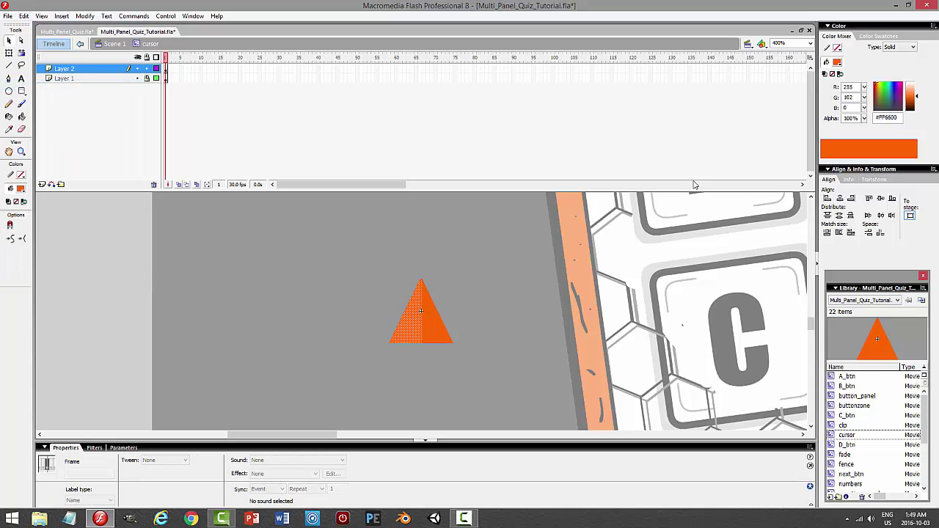
Fill the pasted left half with white at 30% alpha and lock Layer 2.
{"action": "left_click", "coordinate": [838, 63]}
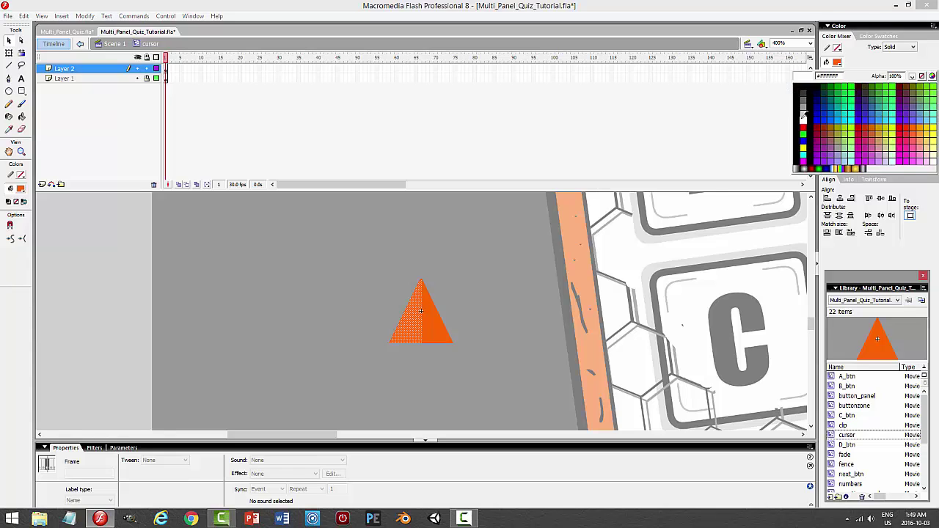
{"action": "left_click", "coordinate": [800, 112]}
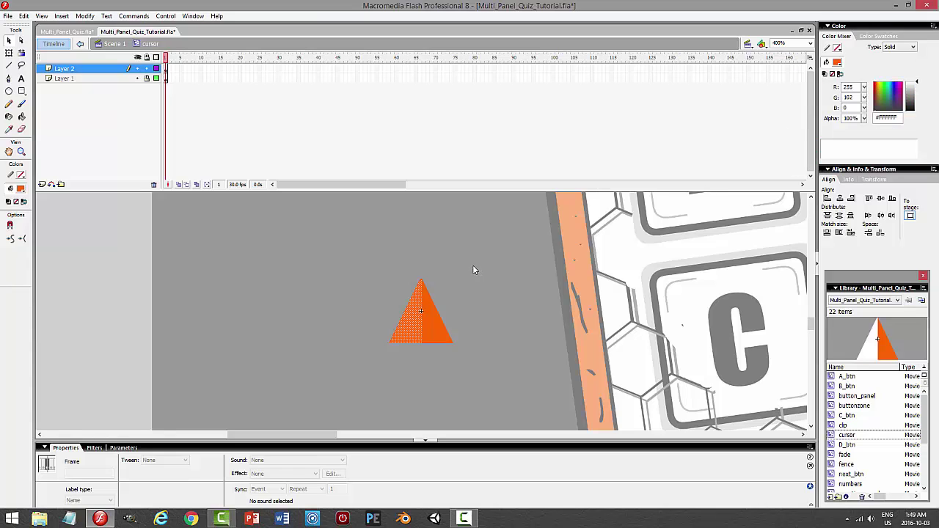
{"action": "double_click", "coordinate": [843, 118]}
{"action": "type", "text": "30"}
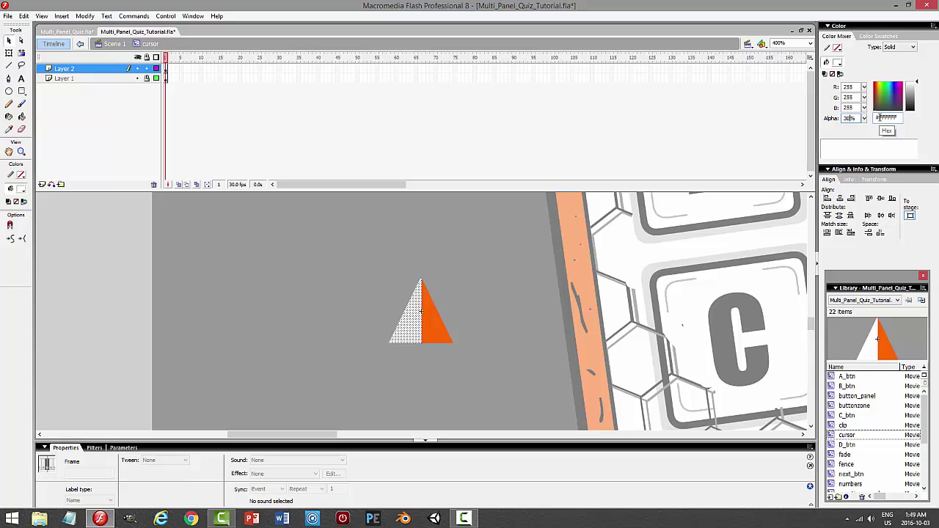
{"action": "key", "text": "Return"}
{"action": "left_click", "coordinate": [440, 271]}
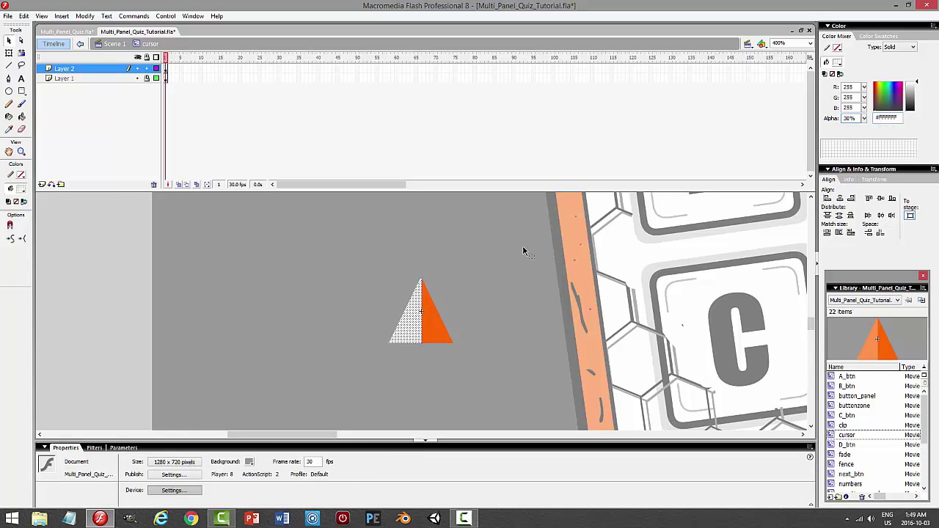
{"action": "left_click", "coordinate": [153, 68]}
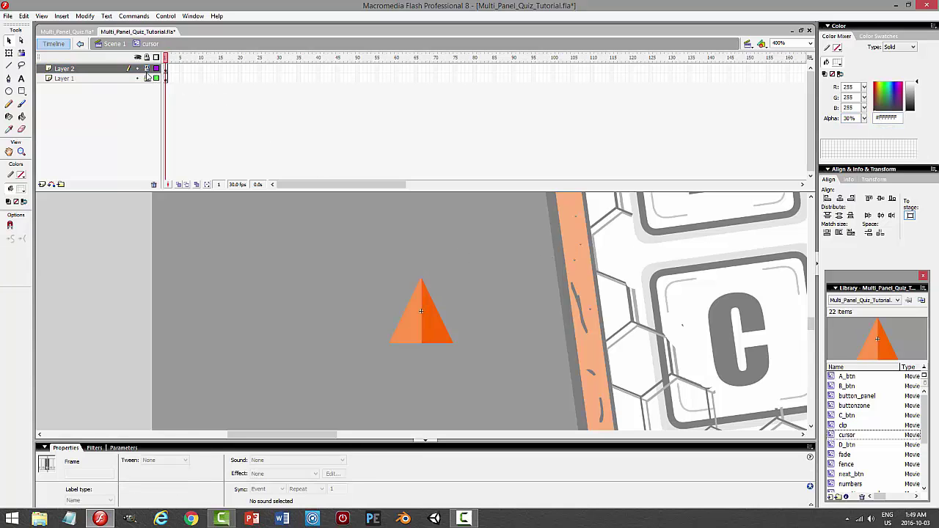
Unlock Layer 1 and outline the whole orange triangle in black with a 2-point stroke using the Ink Bottle tool.
{"action": "left_click", "coordinate": [9, 116]}
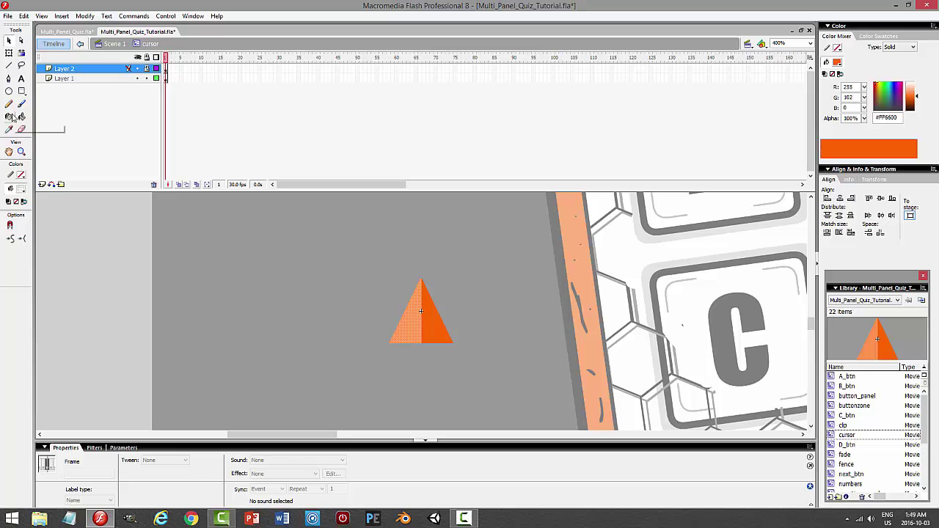
{"action": "left_click", "coordinate": [24, 178]}
{"action": "left_click", "coordinate": [6, 199]}
{"action": "left_click", "coordinate": [423, 325]}
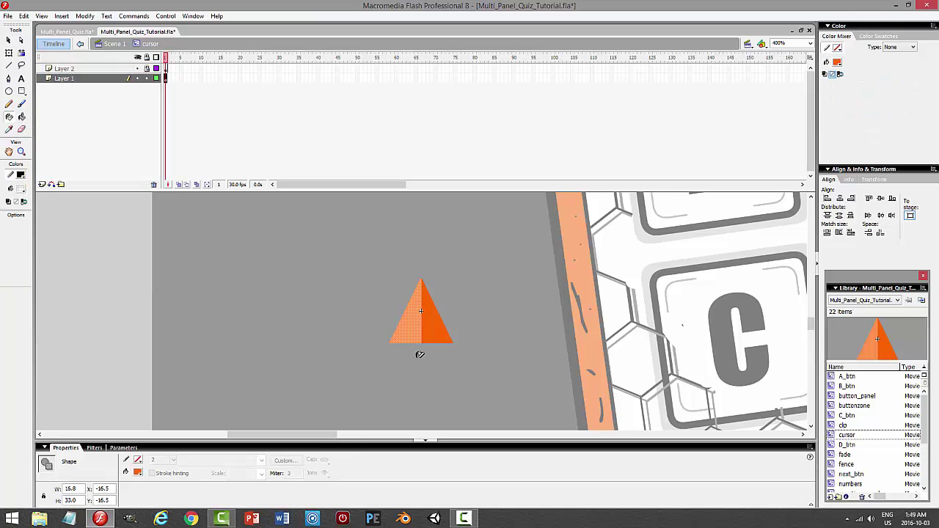
{"action": "left_click", "coordinate": [444, 317]}
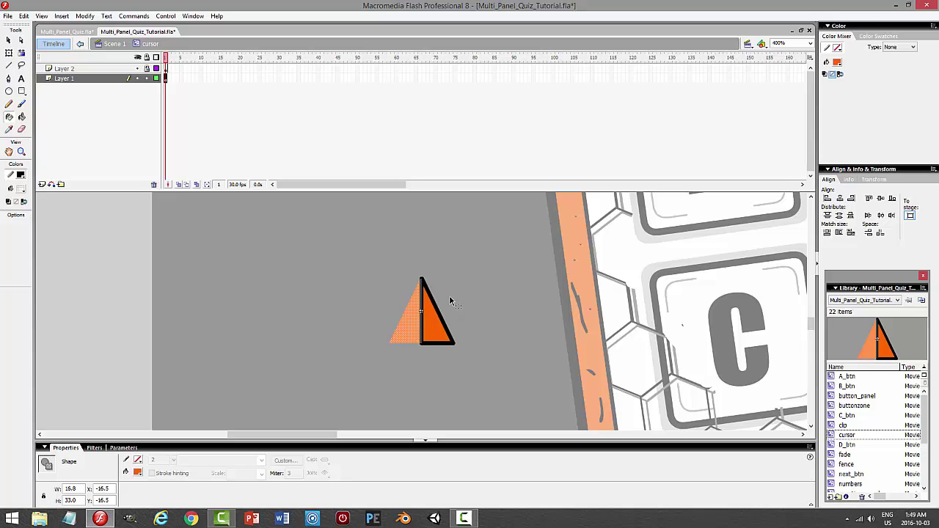
{"action": "key", "text": "ctrl+z"}
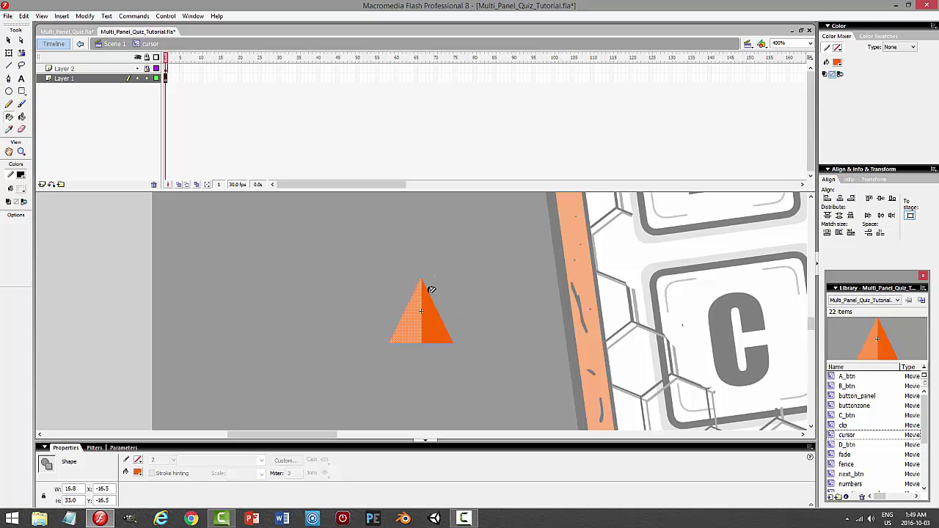
{"action": "left_click", "coordinate": [9, 41]}
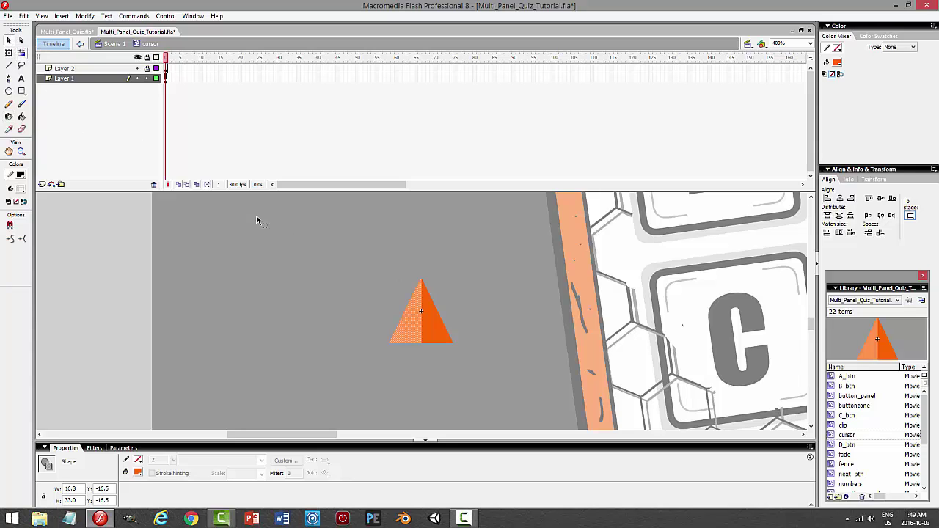
{"action": "left_click", "coordinate": [269, 227]}
{"action": "left_click", "coordinate": [260, 227]}
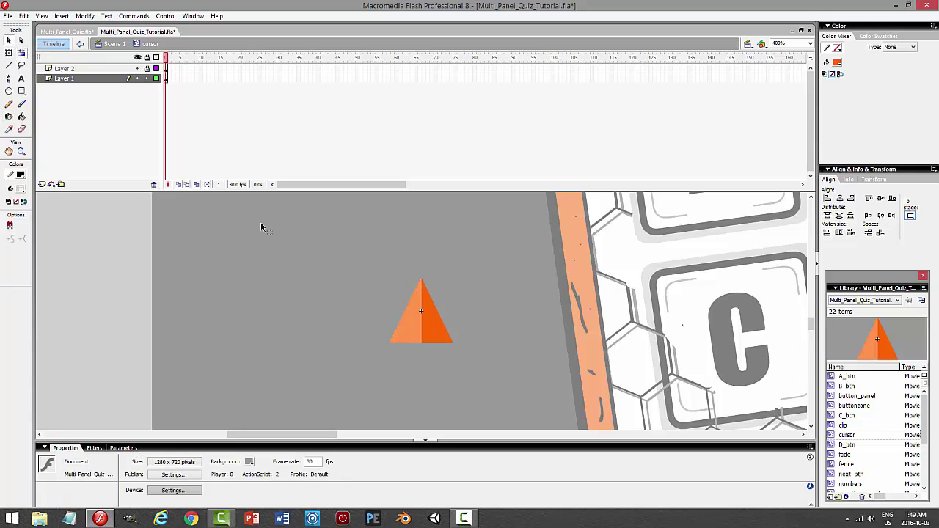
{"action": "left_click", "coordinate": [9, 116]}
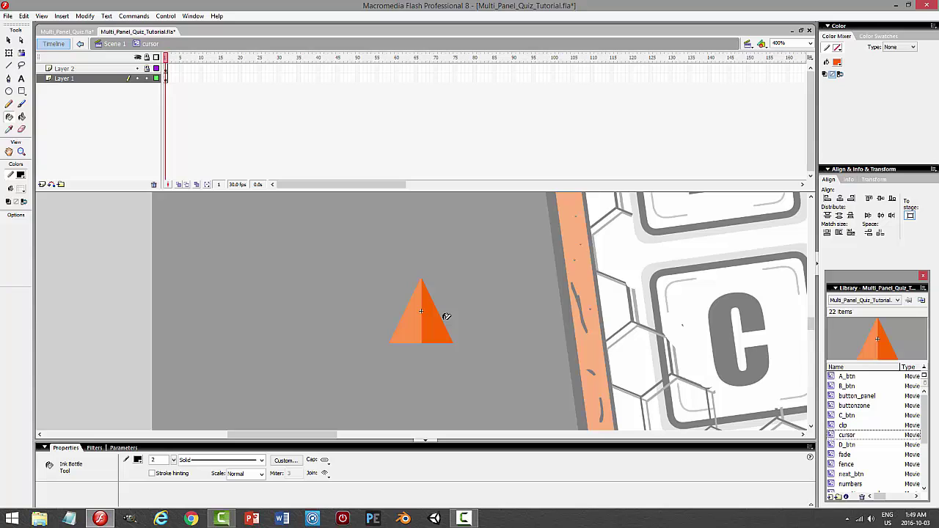
{"action": "left_click", "coordinate": [442, 314]}
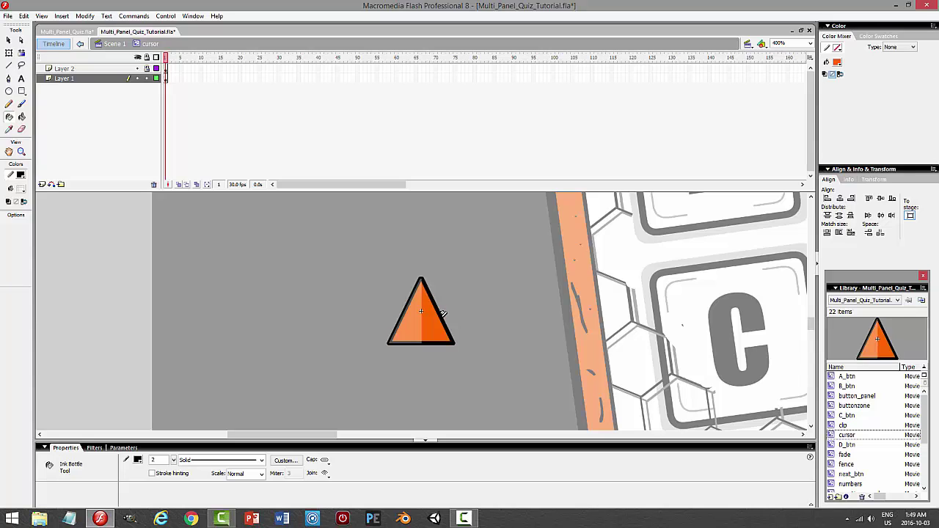
Select the triangle's entire black outline and reduce its stroke thickness.
{"action": "left_click", "coordinate": [14, 44]}
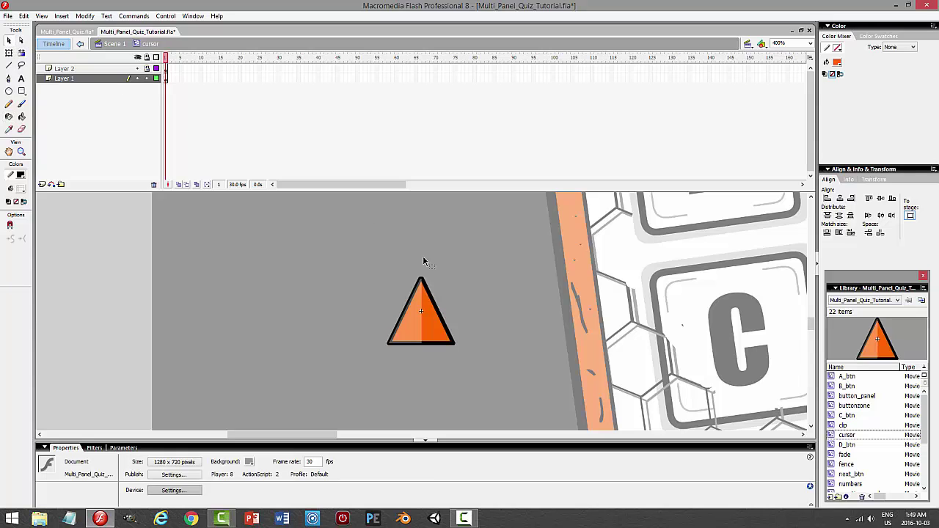
{"action": "double_click", "coordinate": [435, 307]}
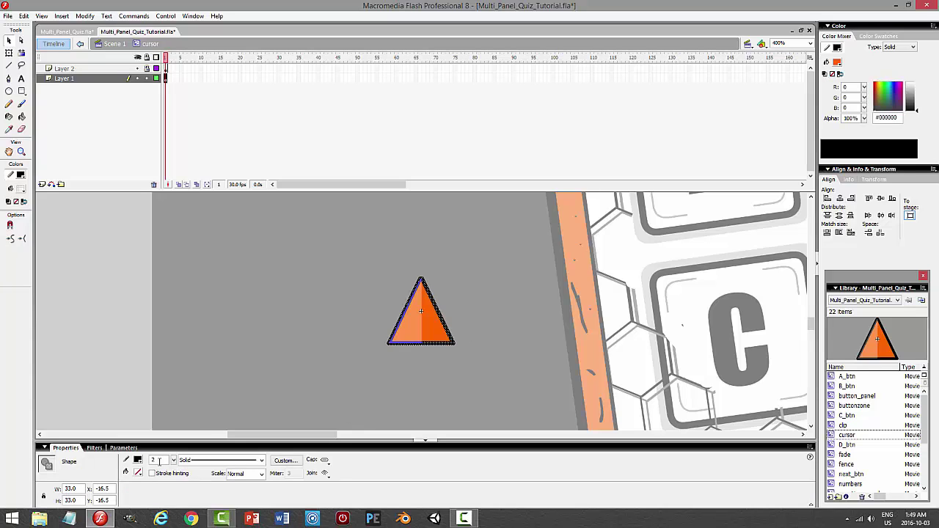
{"action": "key", "text": "Delete"}
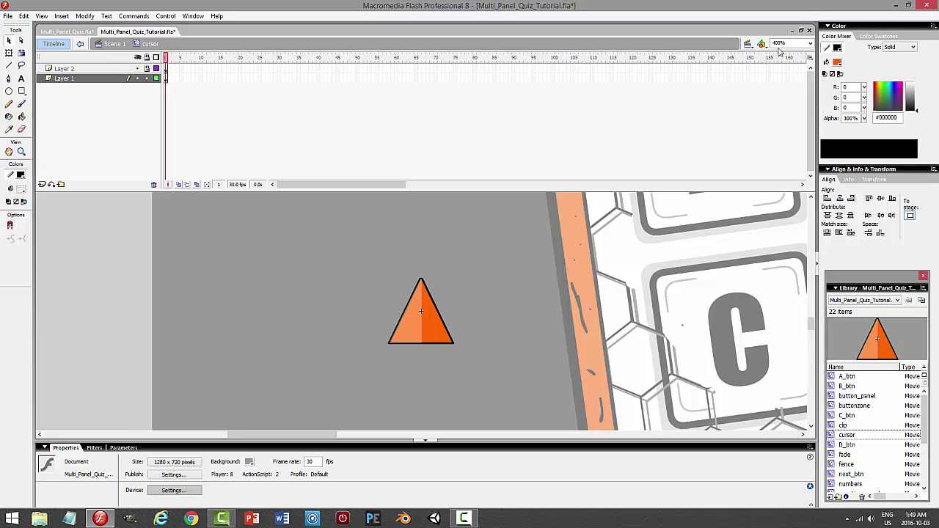
Nudge the artwork on both unlocked layers downward together until the triangle's tip sits on the symbol's registration point.
{"action": "left_click", "coordinate": [810, 45]}
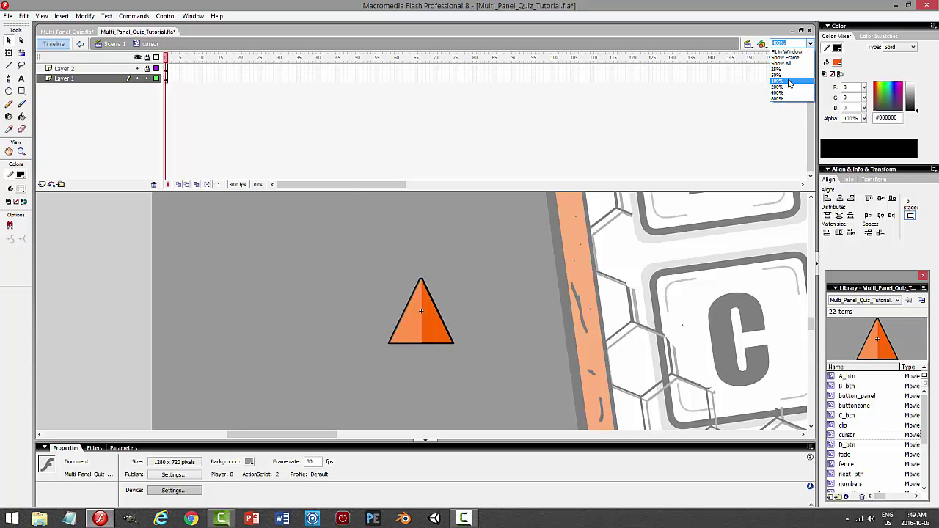
{"action": "left_click", "coordinate": [790, 78]}
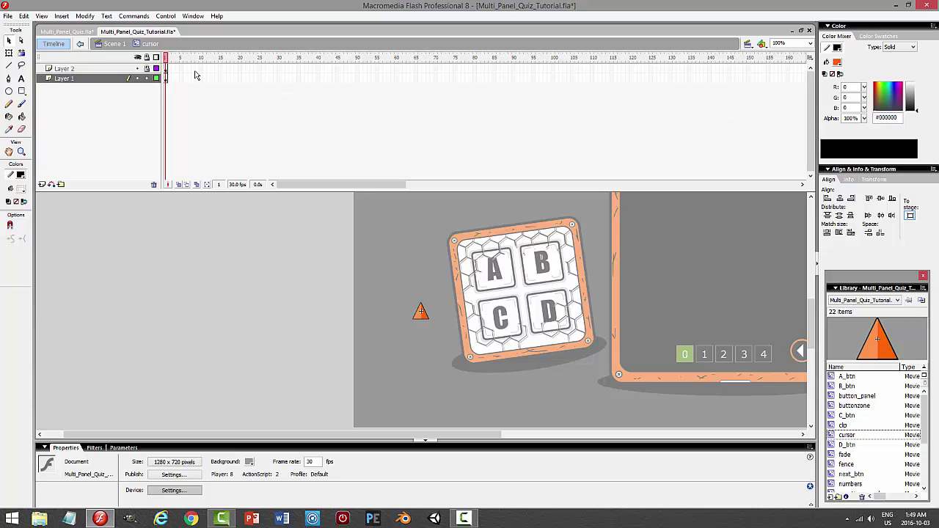
{"action": "left_click", "coordinate": [810, 46]}
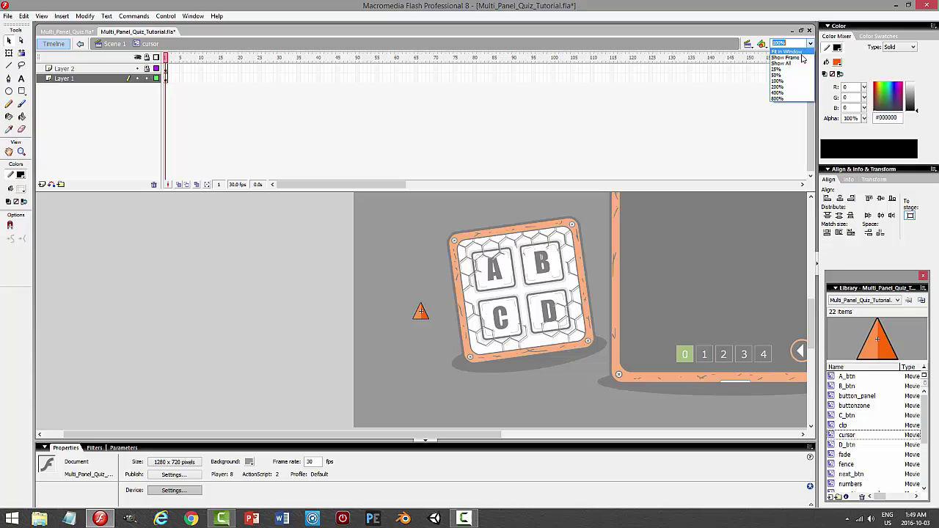
{"action": "left_click", "coordinate": [784, 86]}
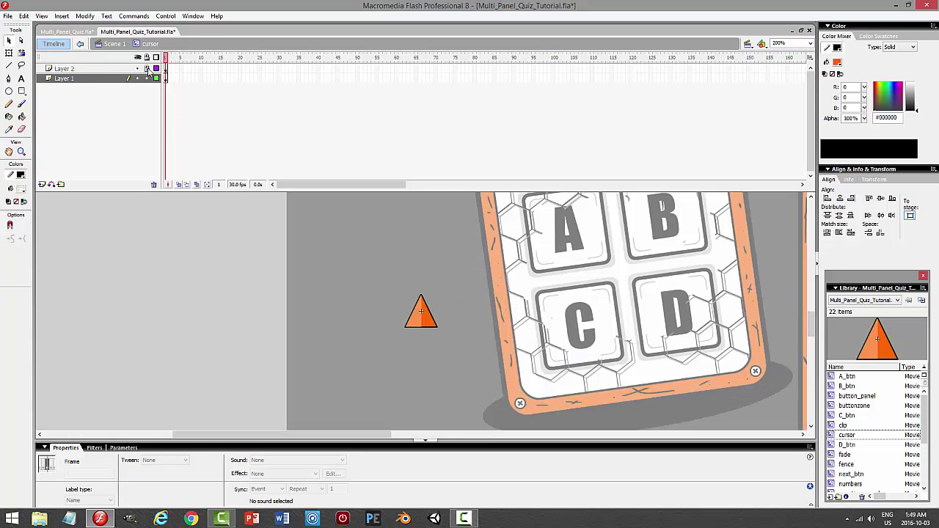
{"action": "left_click", "coordinate": [118, 78]}
{"action": "left_click", "coordinate": [117, 68], "text": "shift"}
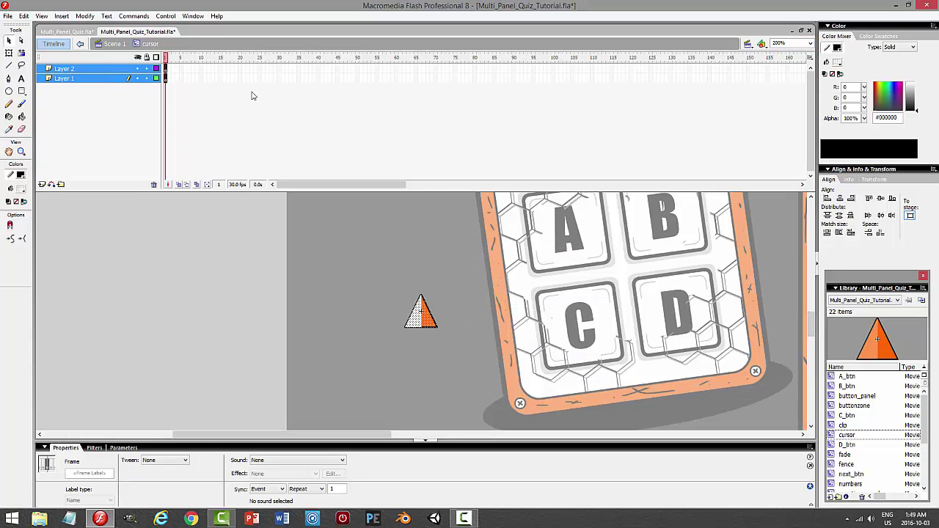
{"action": "key", "text": "Down"}
{"action": "key", "text": "Down"}
{"action": "key", "text": "Down"}
{"action": "key", "text": "Down"}
{"action": "key", "text": "Down"}
{"action": "key", "text": "Down"}
{"action": "key", "text": "Down"}
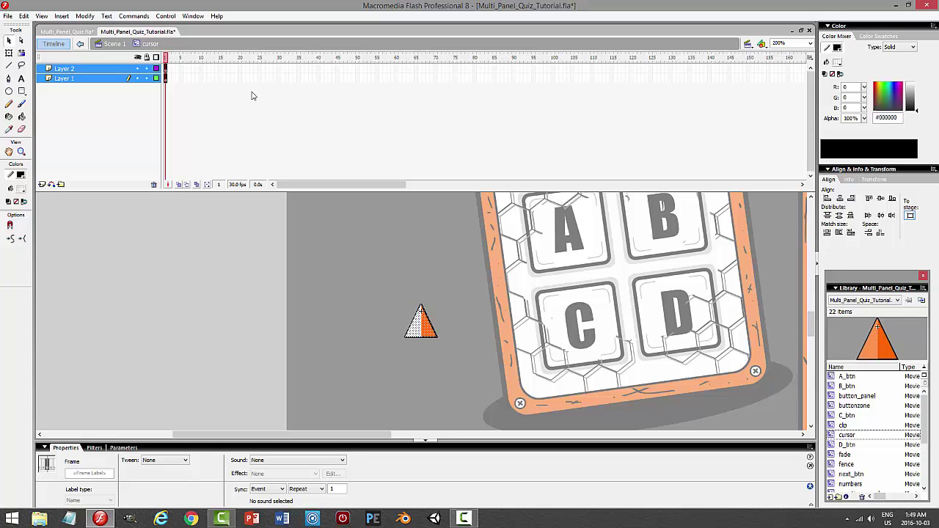
{"action": "key", "text": "Down"}
{"action": "key", "text": "Down"}
{"action": "key", "text": "Down"}
{"action": "key", "text": "Down"}
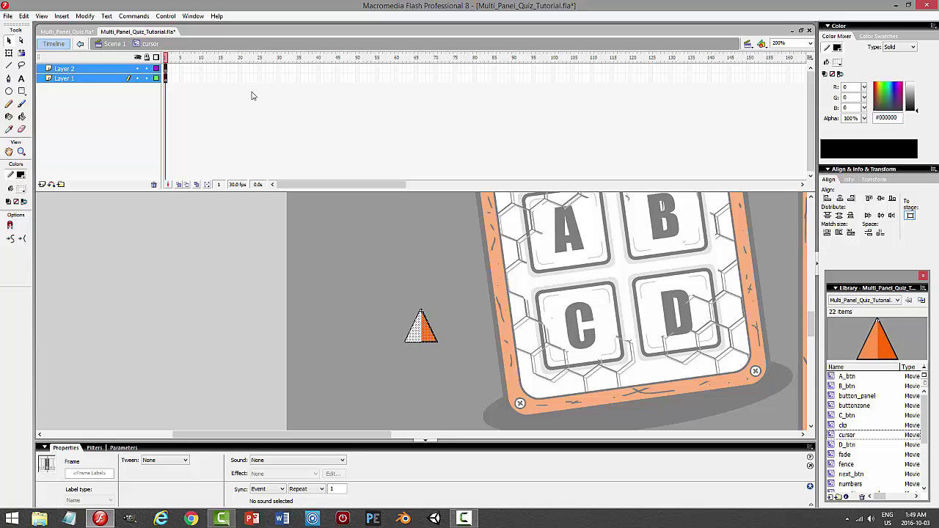
Return to Scene 1 and rotate the cursor instance counterclockwise about its tip so it points diagonally up and left.
{"action": "left_click", "coordinate": [115, 45]}
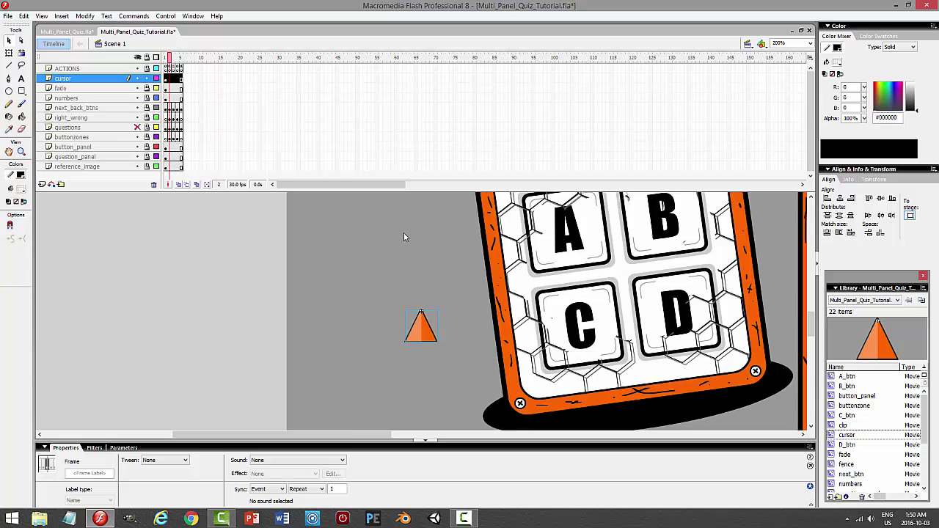
{"action": "left_click", "coordinate": [403, 237]}
{"action": "left_click", "coordinate": [429, 331]}
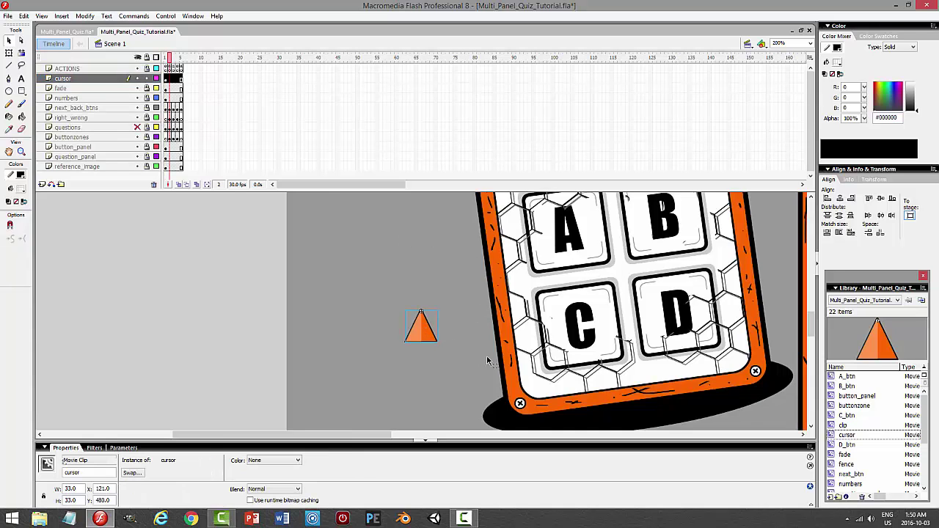
{"action": "left_click", "coordinate": [9, 54]}
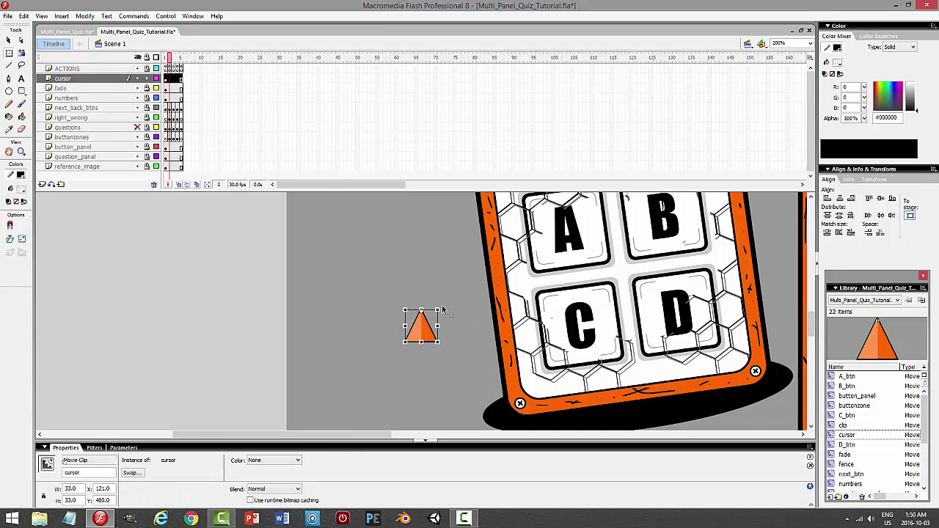
{"action": "left_click_drag", "start_coordinate": [442, 305], "coordinate": [425, 257]}
{"action": "left_click", "coordinate": [425, 238]}
Test the movie to check the rotated cursor, close the preview, and lock the cursor layer.
{"action": "key", "text": "ctrl+Return"}
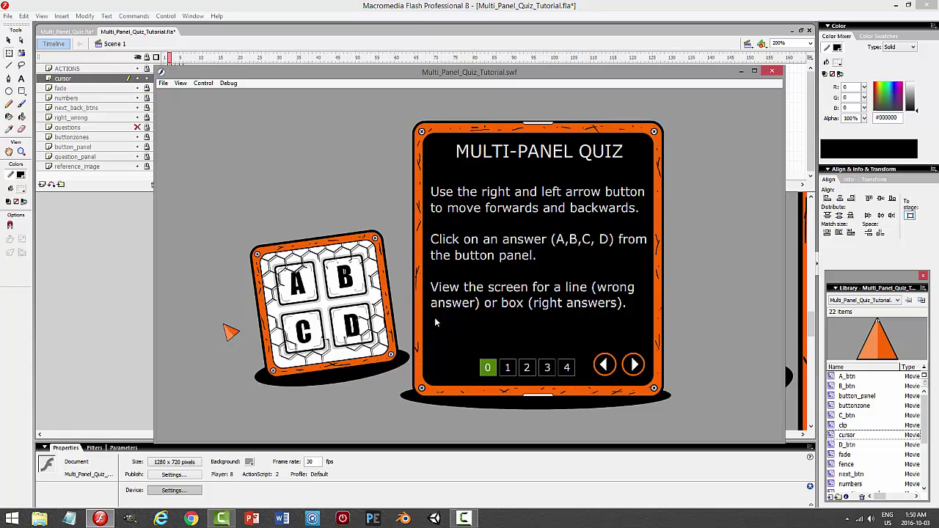
{"action": "left_click", "coordinate": [772, 72]}
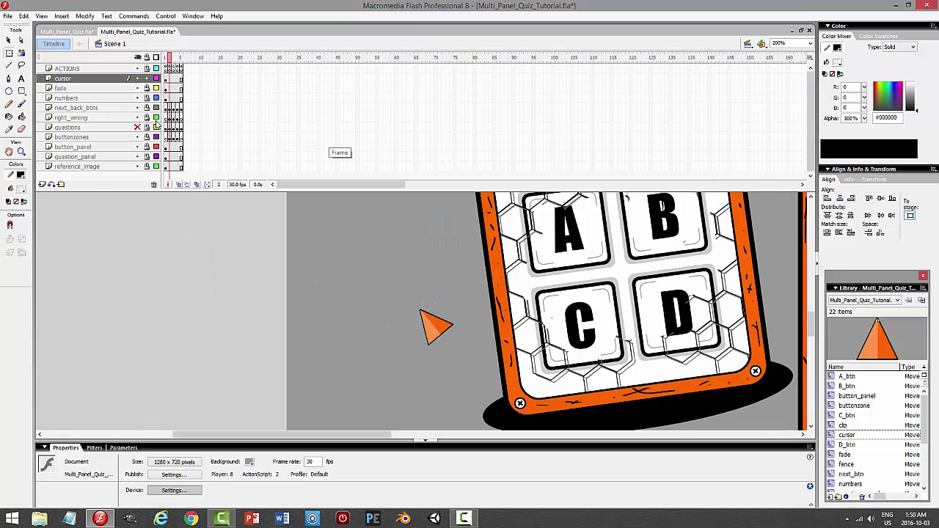
{"action": "left_click", "coordinate": [146, 79]}
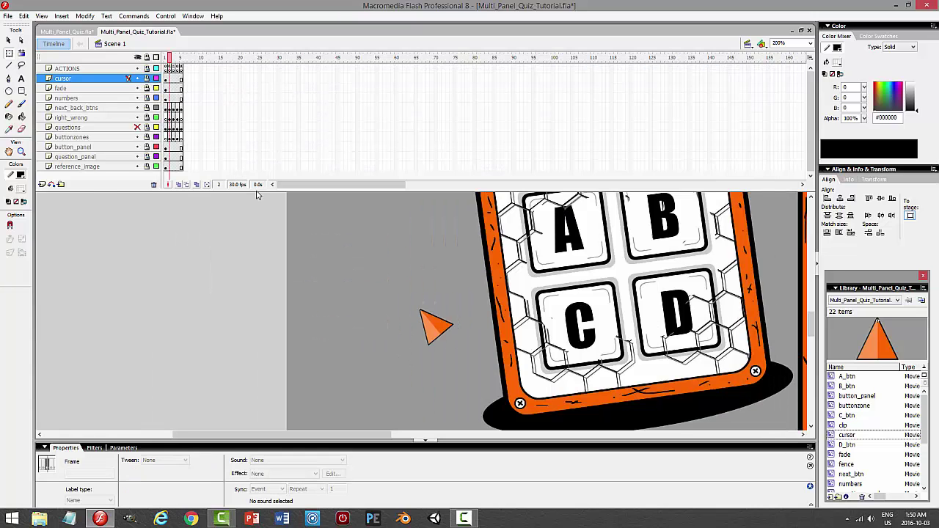
Save the file, switch to Multi_Panel_Quiz.fla, and cut the onEnterFrame cursor code from the script on frame 1 of the ACTIONS layer.
{"action": "key", "text": "ctrl+s"}
{"action": "left_click", "coordinate": [73, 33]}
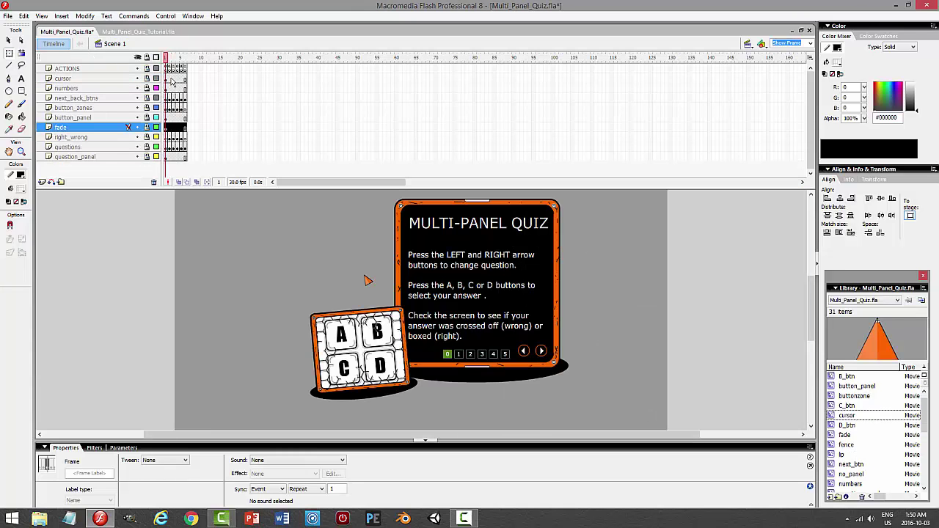
{"action": "left_click", "coordinate": [168, 69]}
{"action": "key", "text": "F9"}
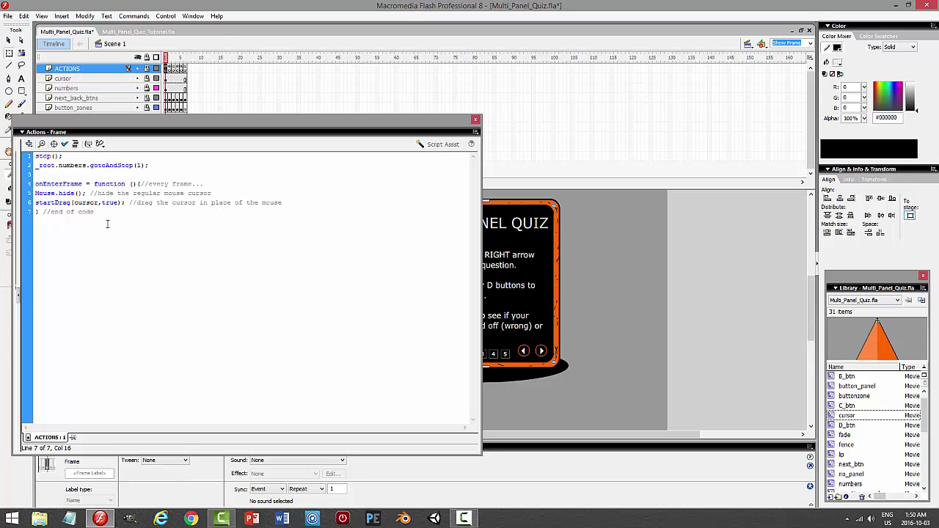
{"action": "left_click_drag", "start_coordinate": [108, 221], "coordinate": [32, 185]}
{"action": "right_click", "coordinate": [77, 195]}
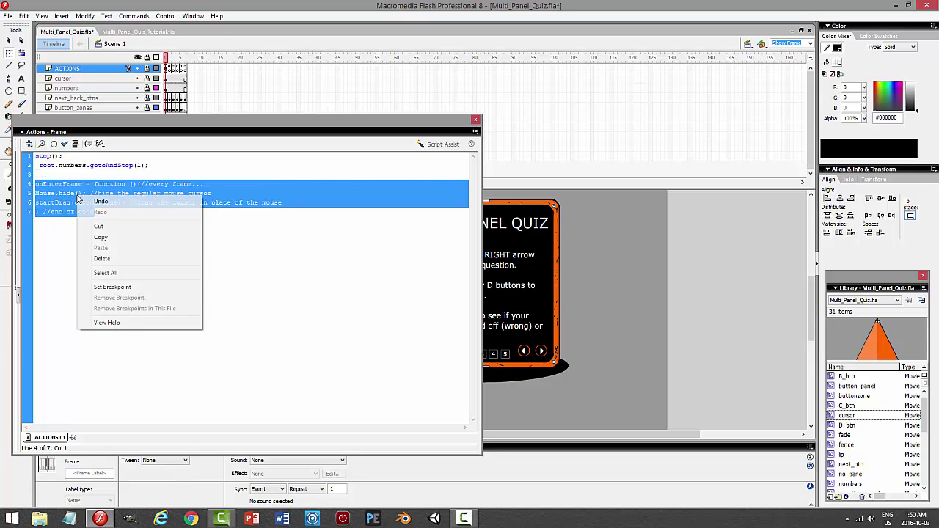
{"action": "left_click", "coordinate": [99, 226]}
{"action": "key", "text": "F9"}
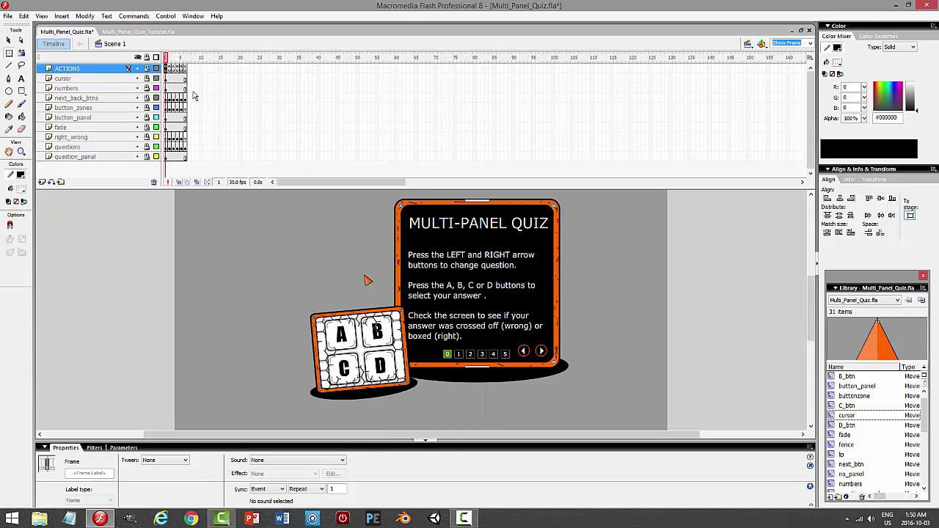
In Multi_Panel_Quiz_Tutorial.fla, paste the cursor code on a new line after stop(); in the script on frame 1 of the ACTIONS layer.
{"action": "left_click", "coordinate": [138, 31]}
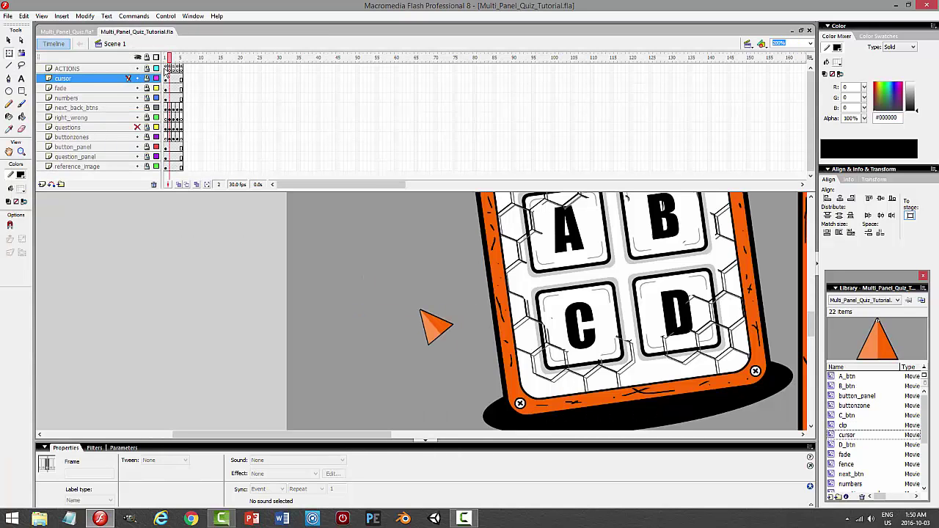
{"action": "left_click", "coordinate": [166, 68]}
{"action": "key", "text": "F9"}
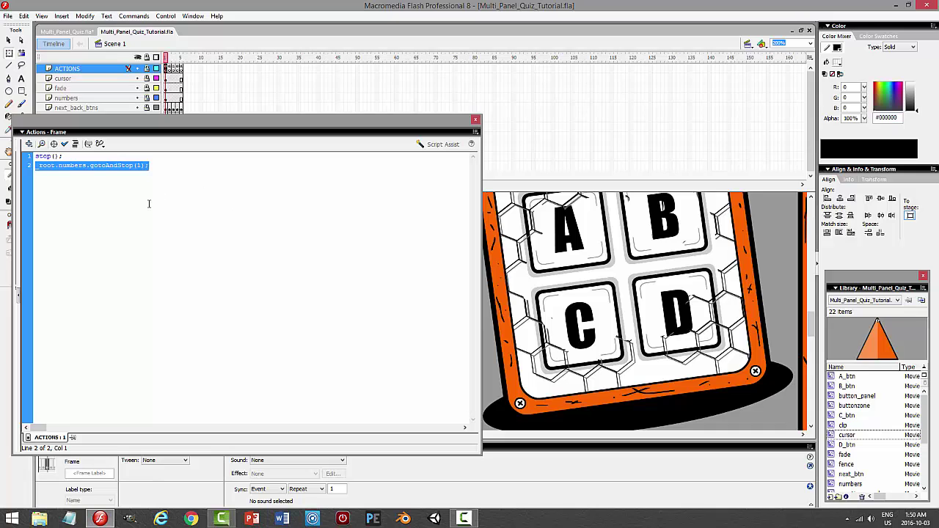
{"action": "left_click", "coordinate": [116, 172]}
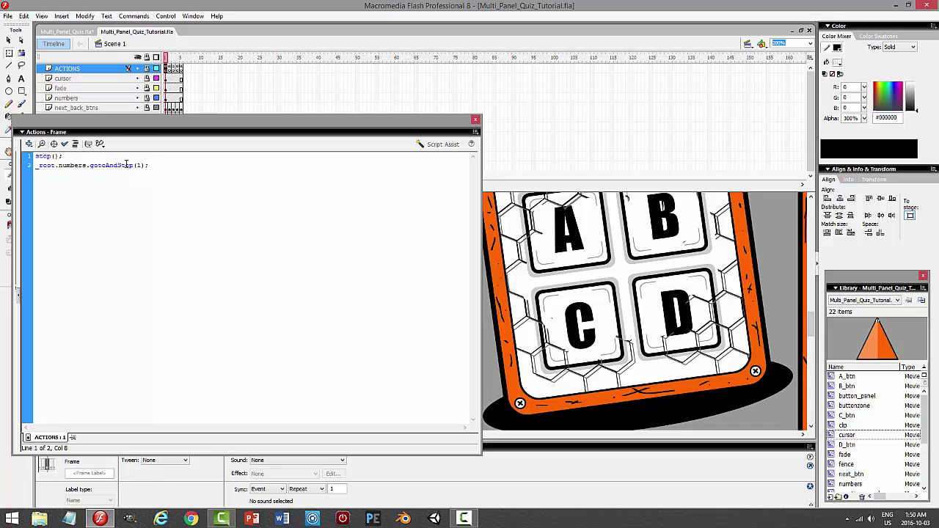
{"action": "key", "text": "Return"}
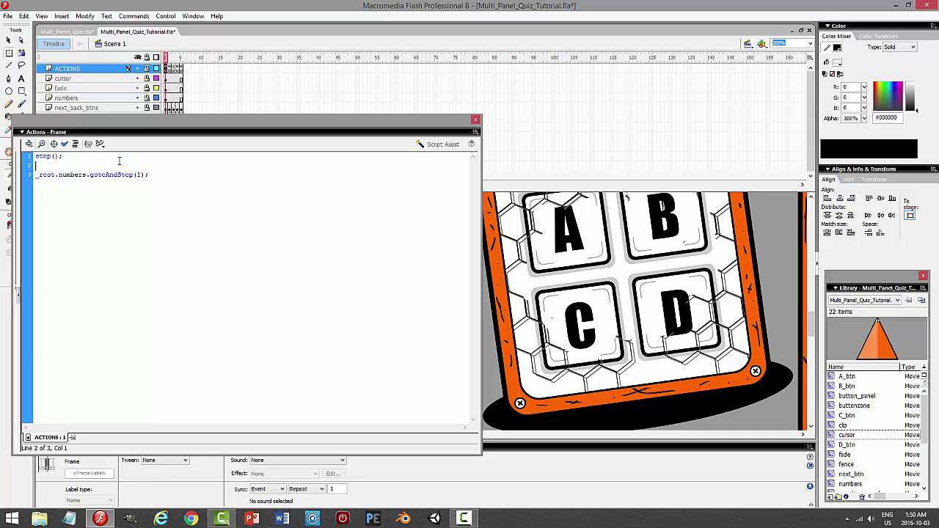
{"action": "key", "text": "ctrl+v"}
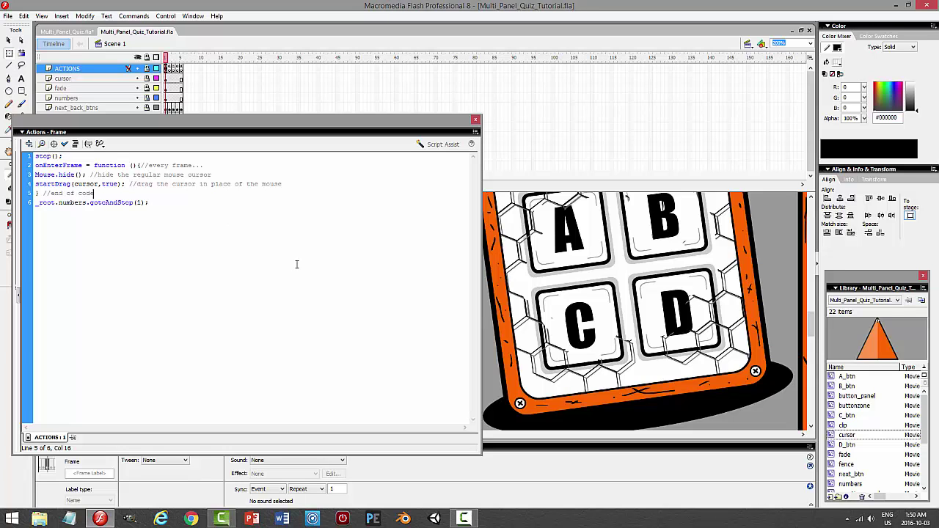
Test the movie's navigation arrows and all four answer buttons on Question 1, and close the preview and the script editor.
{"action": "key", "text": "ctrl+Return"}
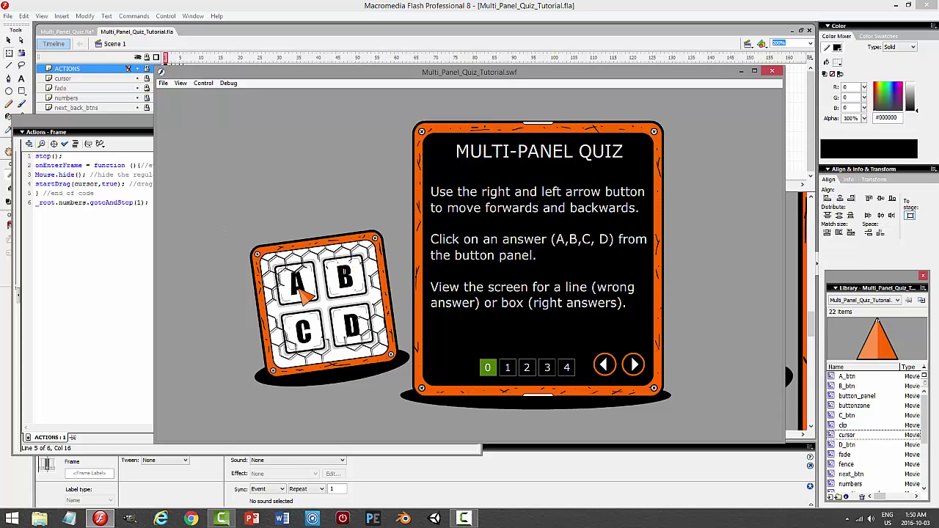
{"action": "left_click", "coordinate": [635, 366]}
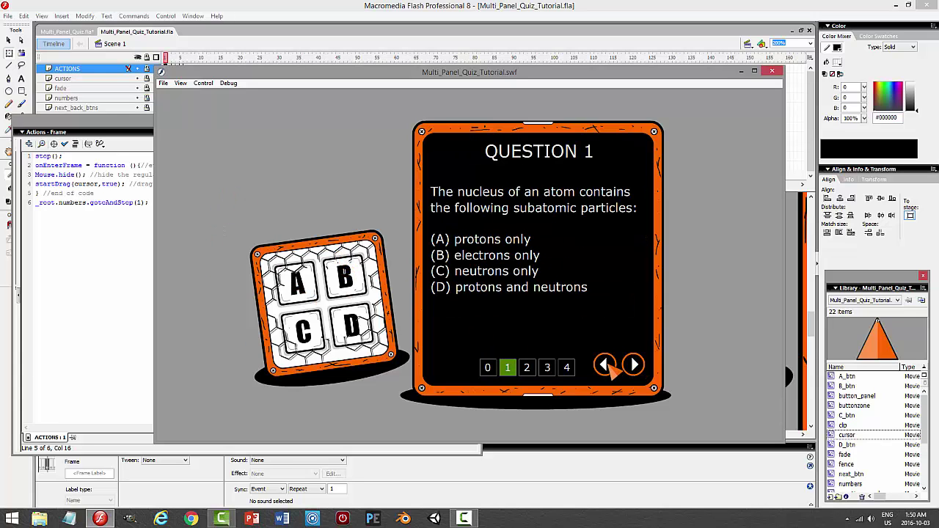
{"action": "left_click", "coordinate": [606, 364]}
{"action": "left_click", "coordinate": [631, 365]}
{"action": "left_click", "coordinate": [354, 330]}
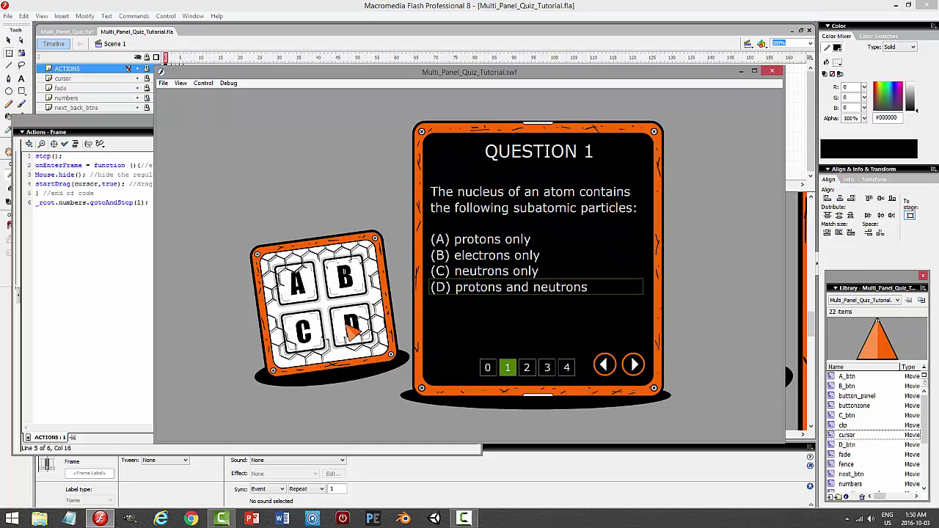
{"action": "left_click", "coordinate": [349, 285]}
{"action": "left_click", "coordinate": [295, 280]}
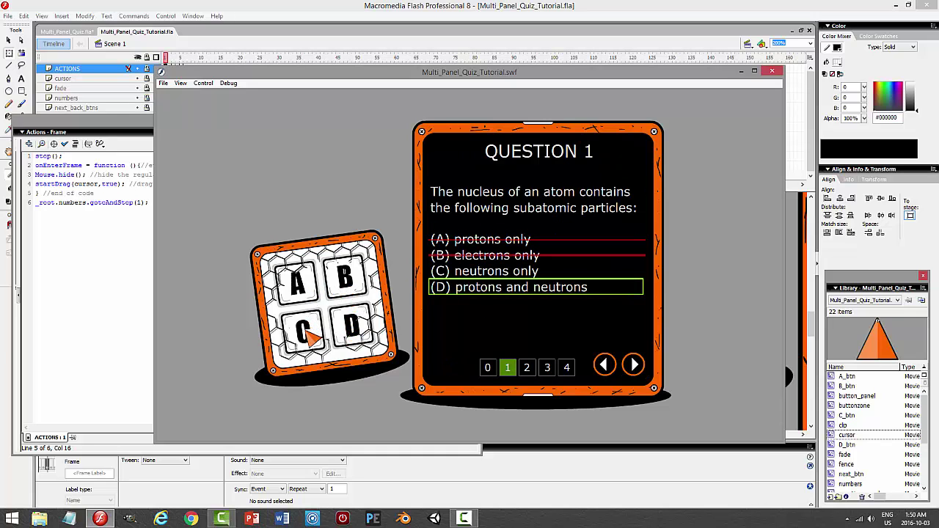
{"action": "left_click", "coordinate": [301, 328]}
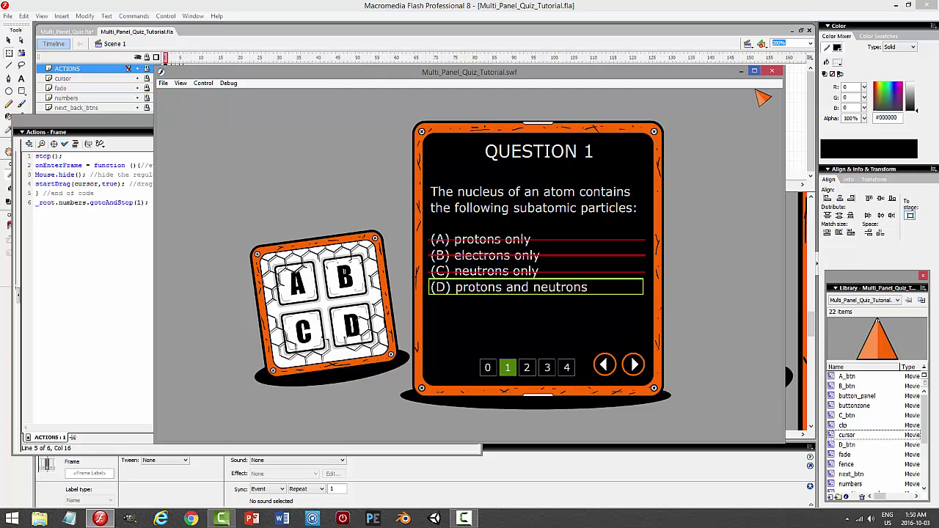
{"action": "left_click", "coordinate": [771, 71]}
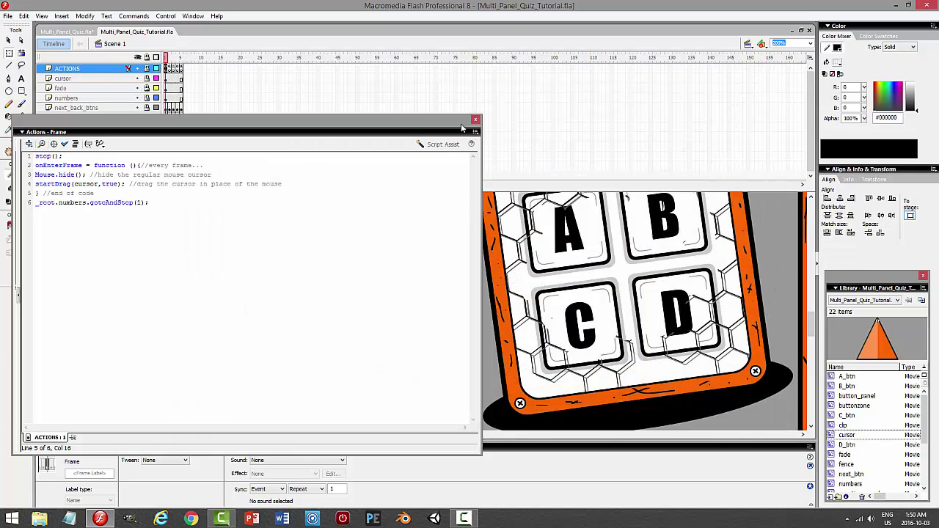
{"action": "left_click", "coordinate": [475, 119]}
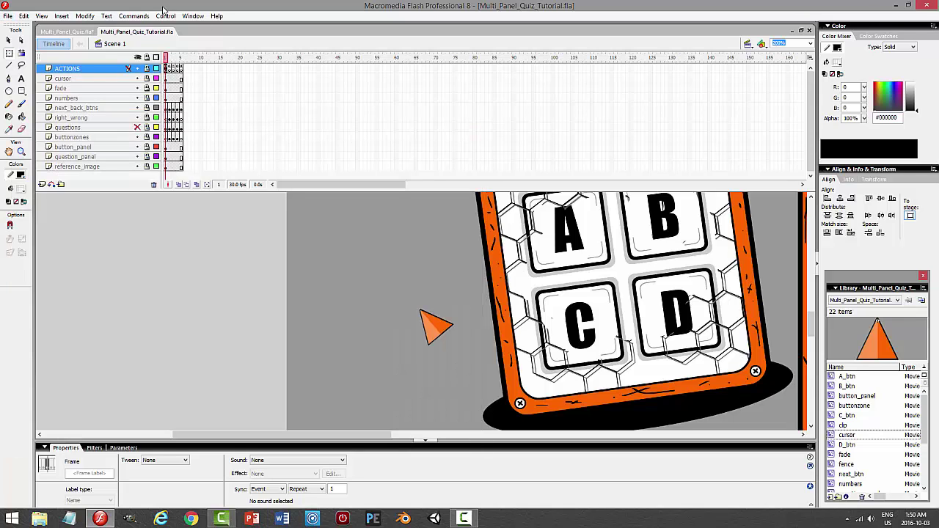
Export the movie to the Desktop as Multi_Panel_Quiz_Tutorial.swf, with Compress movie turned off and JPEG quality set to 100.
{"action": "left_click", "coordinate": [7, 16]}
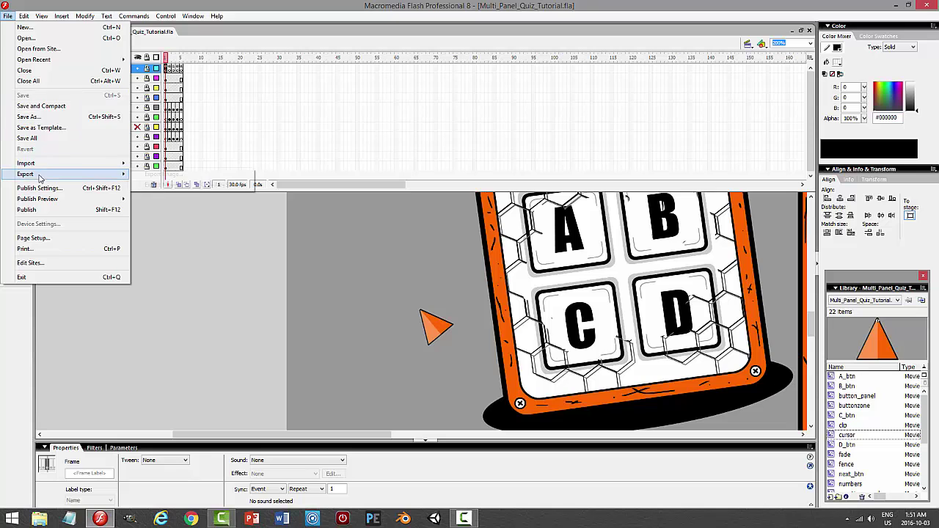
{"action": "mouse_move", "coordinate": [41, 176]}
{"action": "left_click", "coordinate": [165, 185]}
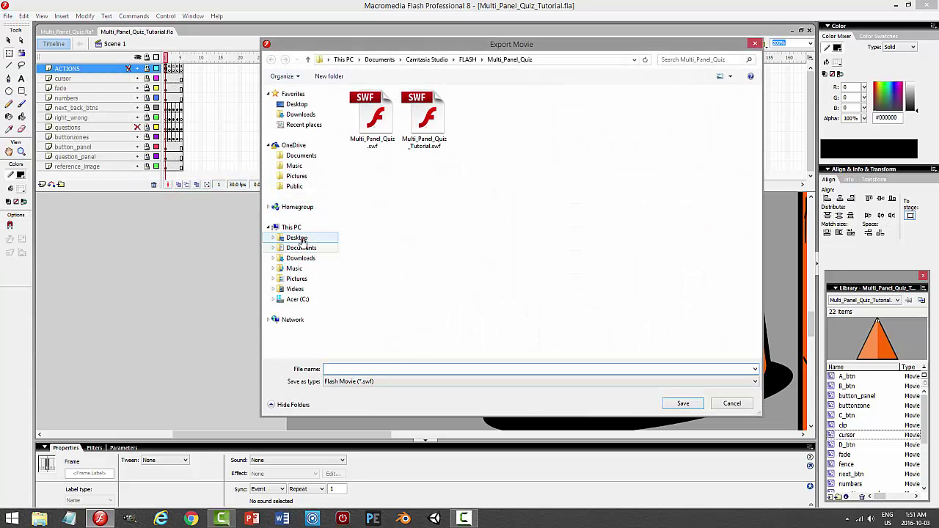
{"action": "left_click", "coordinate": [298, 239]}
{"action": "left_click", "coordinate": [385, 218]}
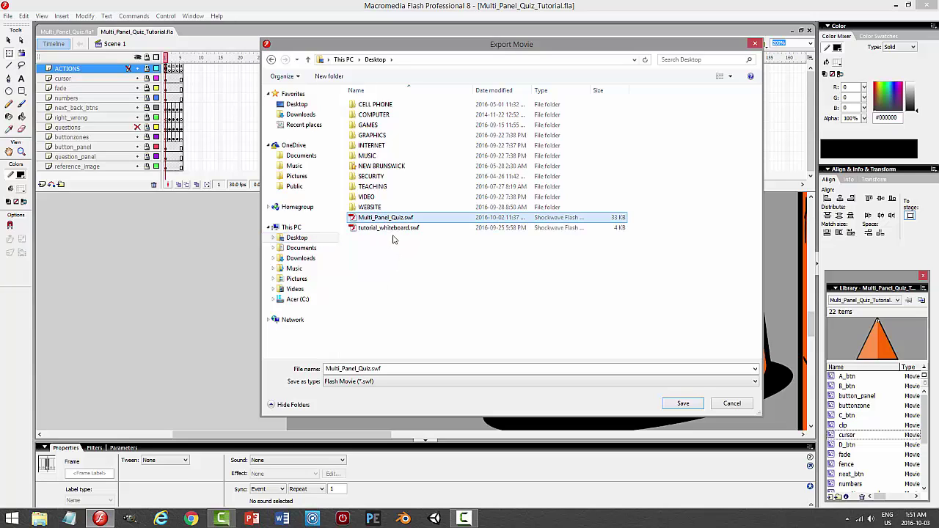
{"action": "left_click", "coordinate": [370, 369]}
{"action": "left_click", "coordinate": [371, 369]}
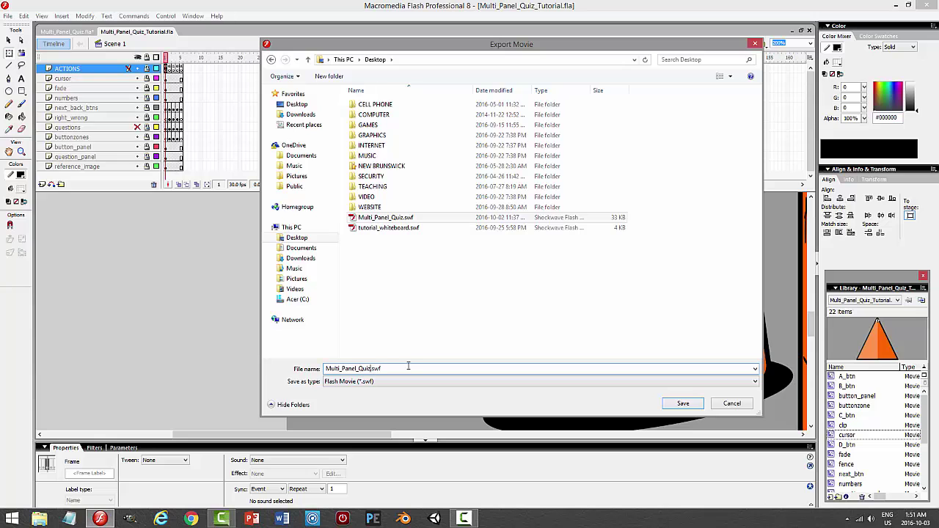
{"action": "type", "text": "_"}
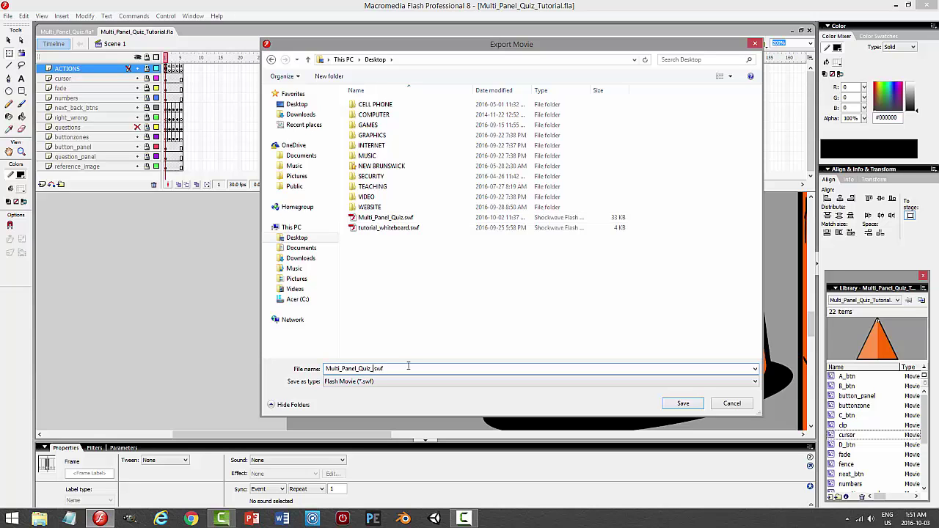
{"action": "type", "text": "Tutorial"}
{"action": "key", "text": "Return"}
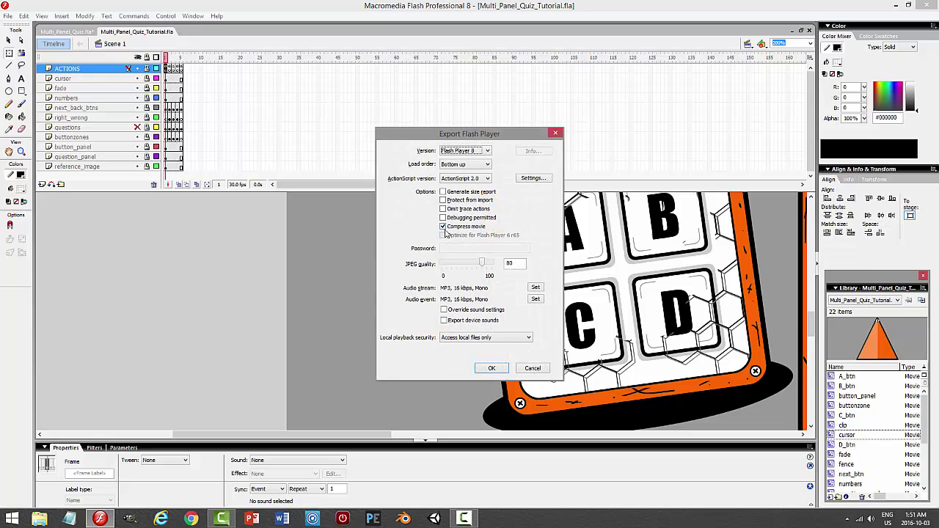
{"action": "left_click", "coordinate": [443, 227]}
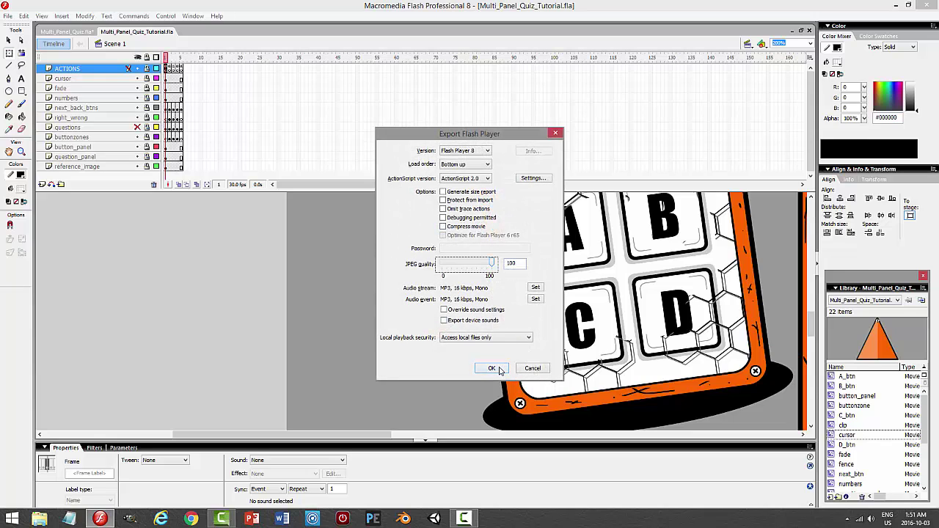
{"action": "left_click", "coordinate": [493, 369]}
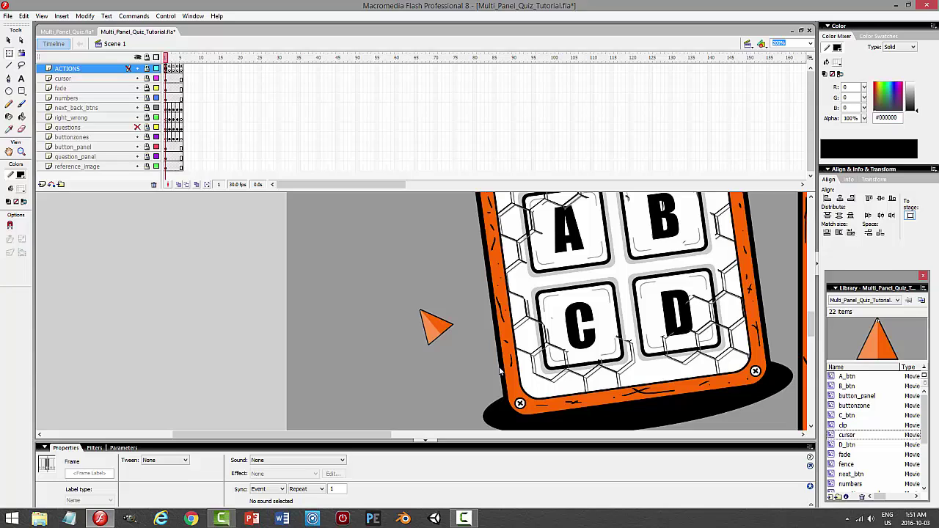
Open the exported Multi_Panel_Quiz_Tutorial.swf from the desktop in a maximized Flash Player window and advance to Question 1.
{"action": "left_click", "coordinate": [896, 5]}
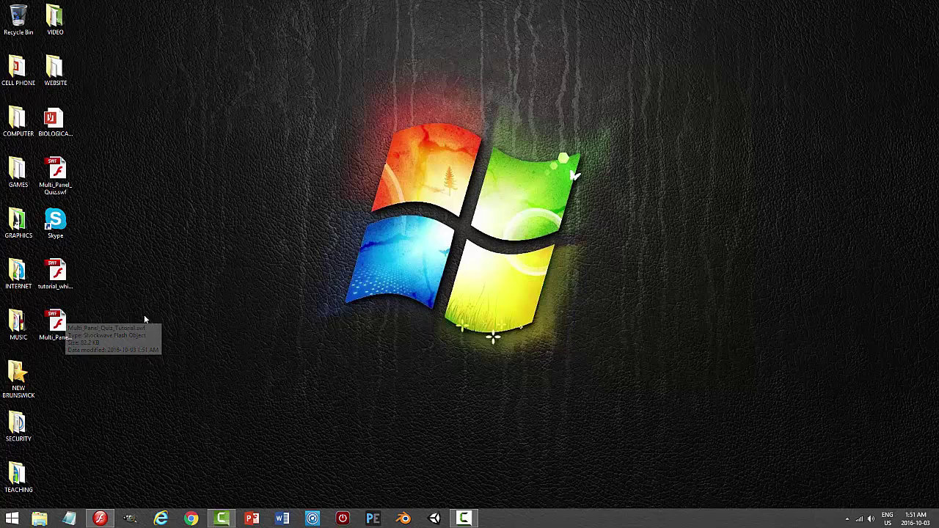
{"action": "left_click", "coordinate": [70, 321]}
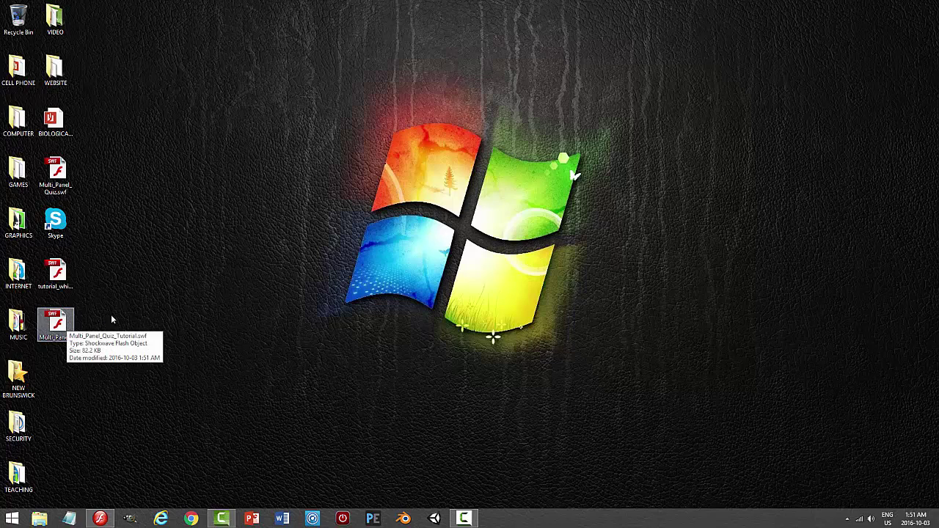
{"action": "left_click", "coordinate": [97, 319]}
{"action": "double_click", "coordinate": [56, 323]}
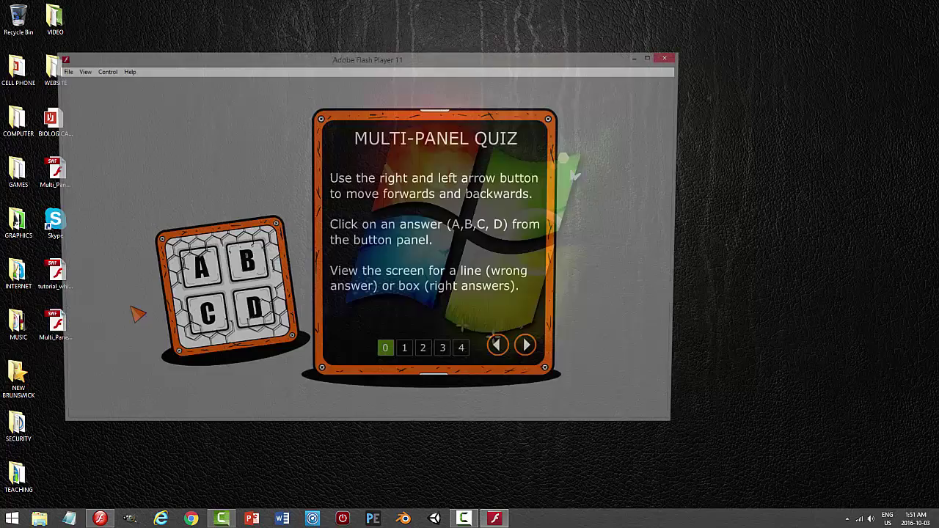
{"action": "left_click", "coordinate": [651, 56]}
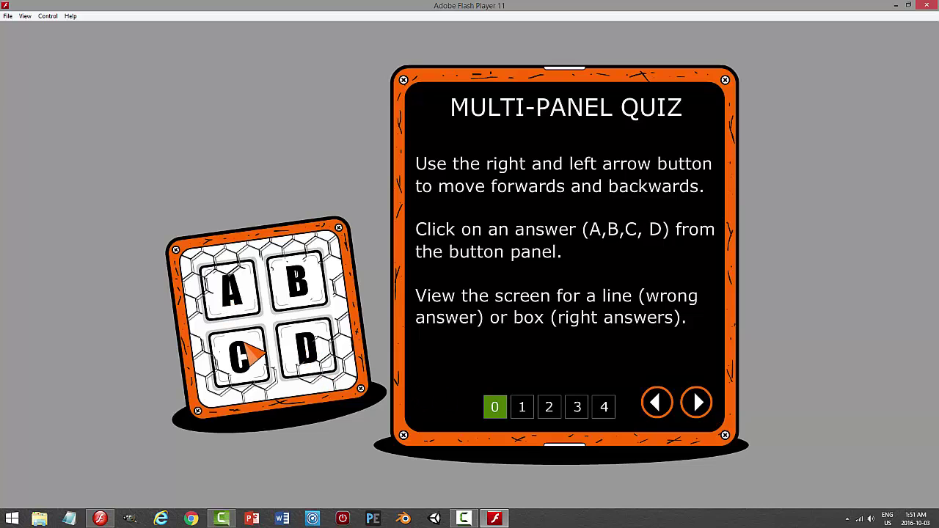
{"action": "left_click", "coordinate": [696, 403]}
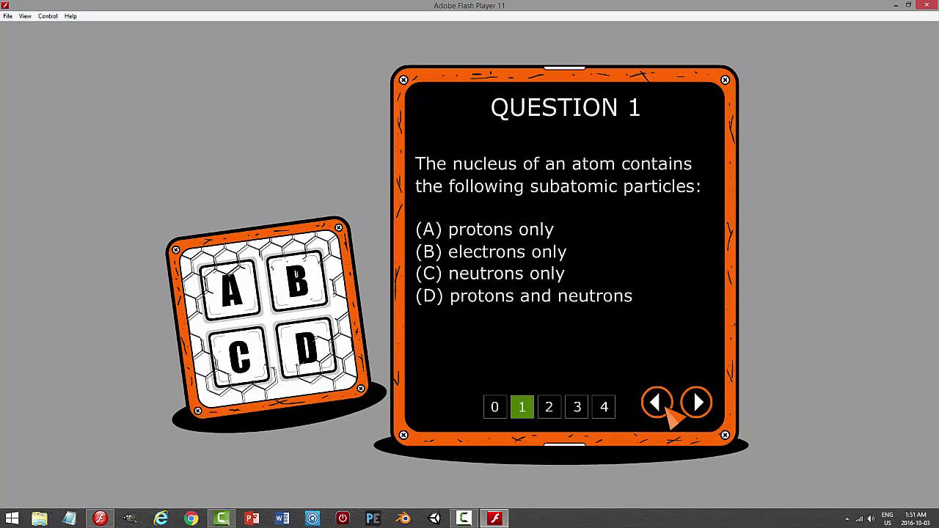